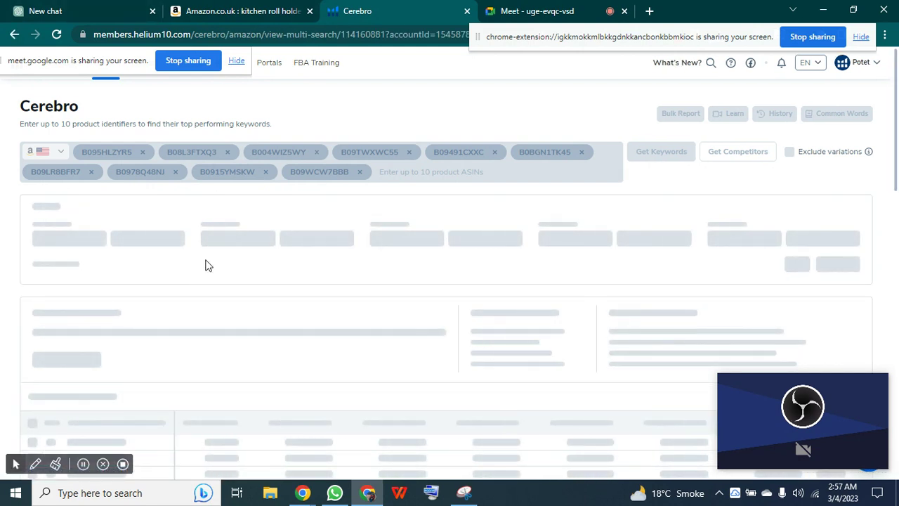
scroll(197, 326, "down", 1)
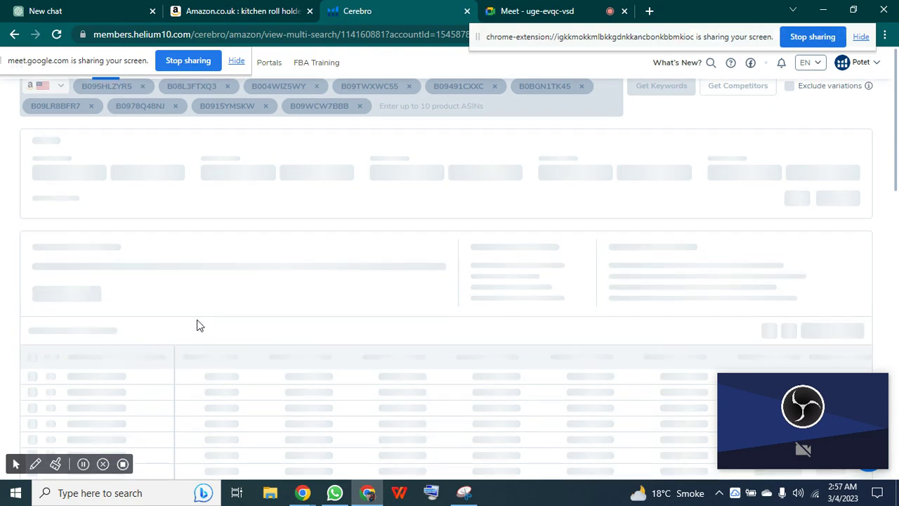
scroll(210, 312, "down", 4)
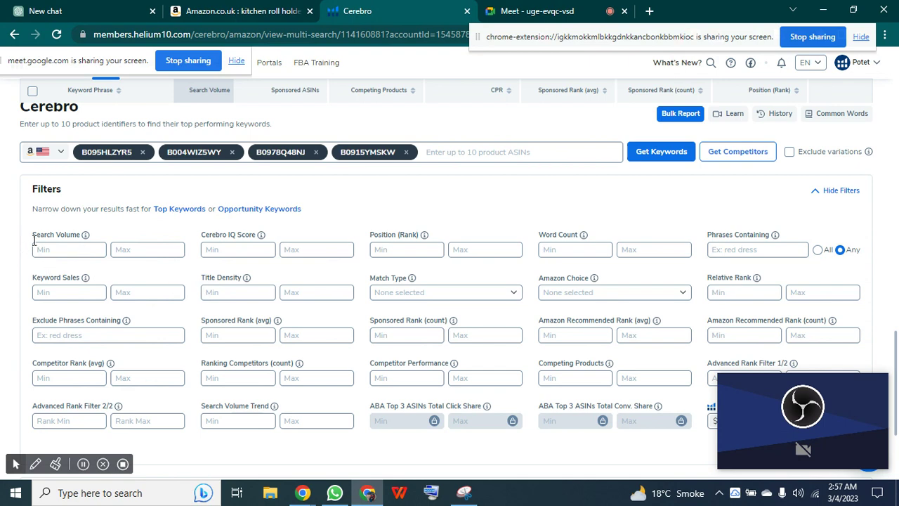
scroll(200, 285, "down", 3)
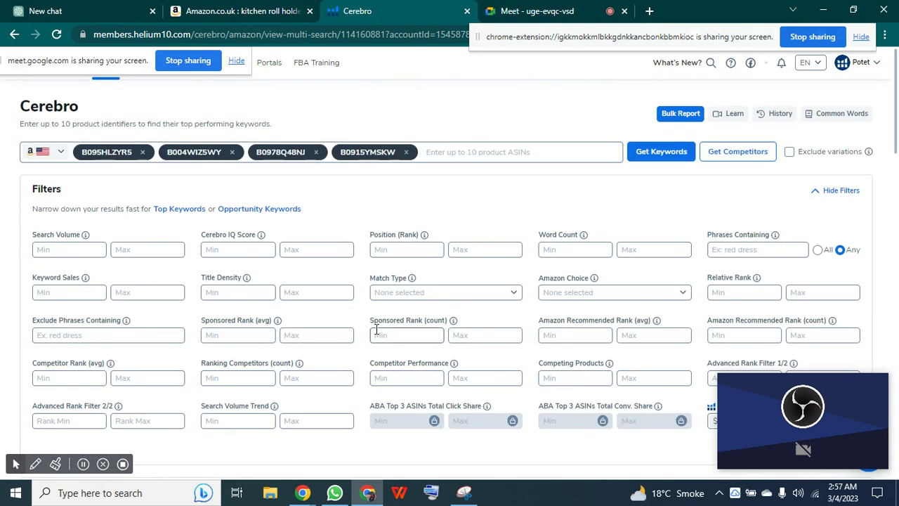
left_click(468, 10)
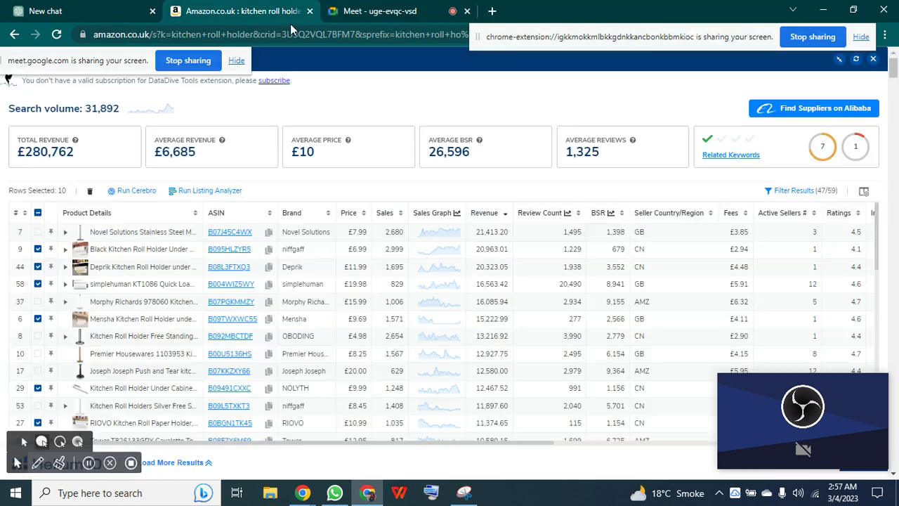
Run Cerebro on the ten selected kitchen roll holder products in the Xray list and look over the keyword results
left_click(145, 194)
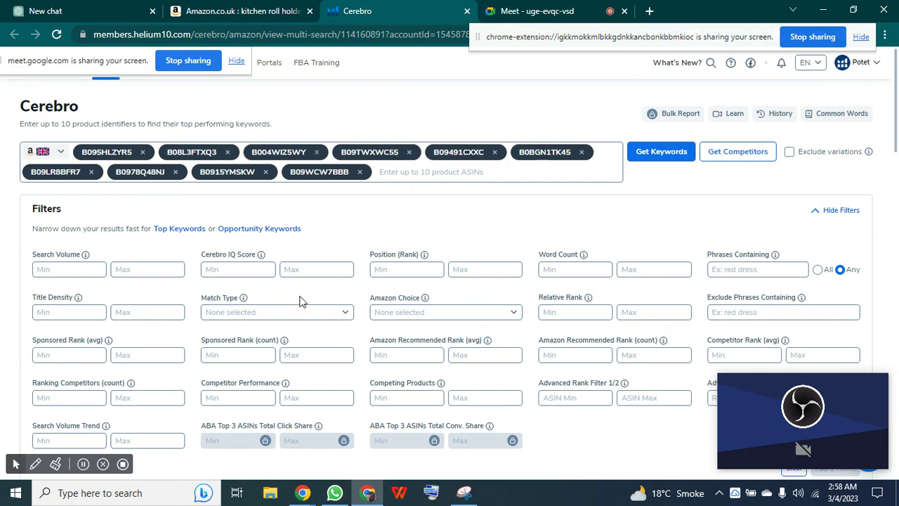
scroll(301, 302, "down", 3)
scroll(295, 286, "down", 4)
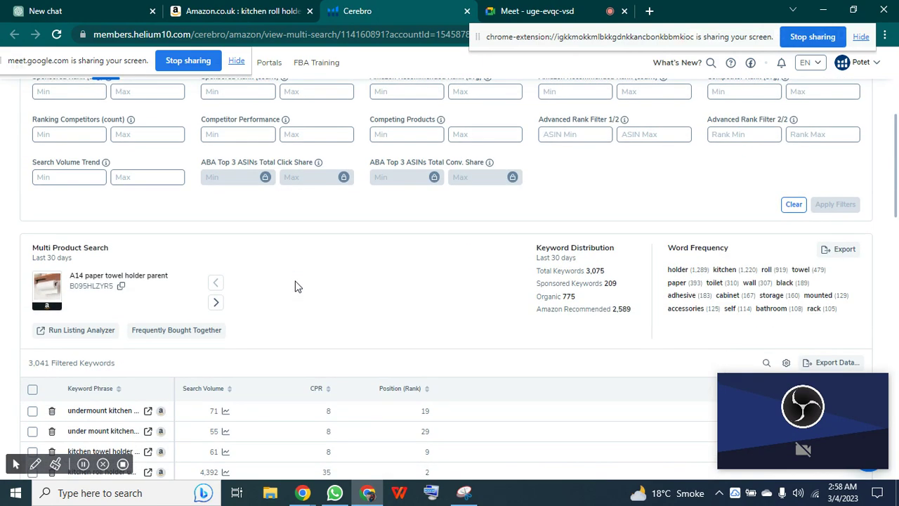
Filter the Cerebro keywords to a minimum search volume of 300 and a maximum position rank of 48
scroll(277, 283, "up", 2)
scroll(196, 284, "up", 3)
left_click(64, 139)
type("300")
left_click(454, 138)
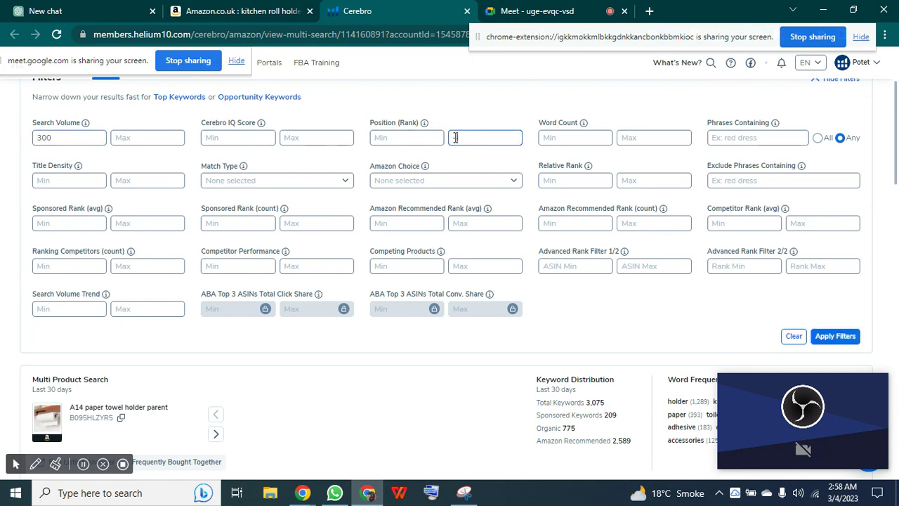
type("8")
key("Return")
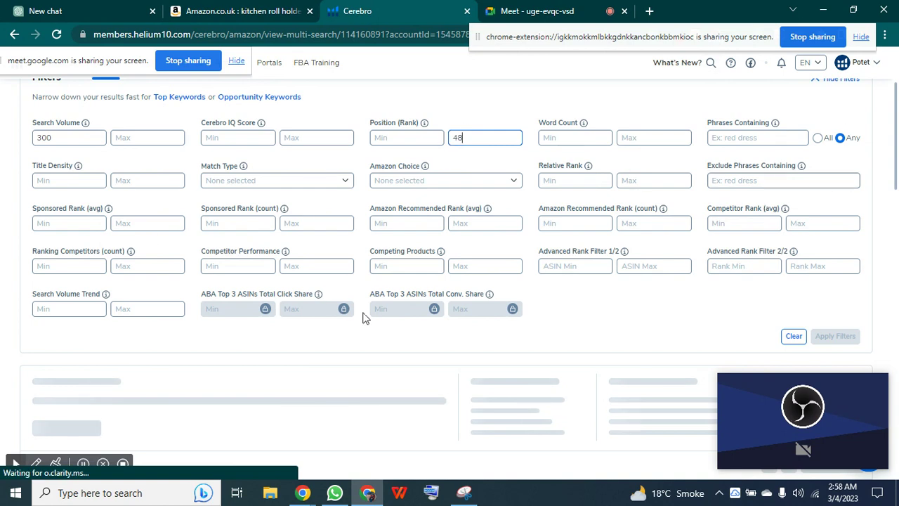
Export the filtered keywords as an XLSX file and open the downloaded file in WPS Office
scroll(204, 288, "down", 1)
scroll(295, 267, "down", 3)
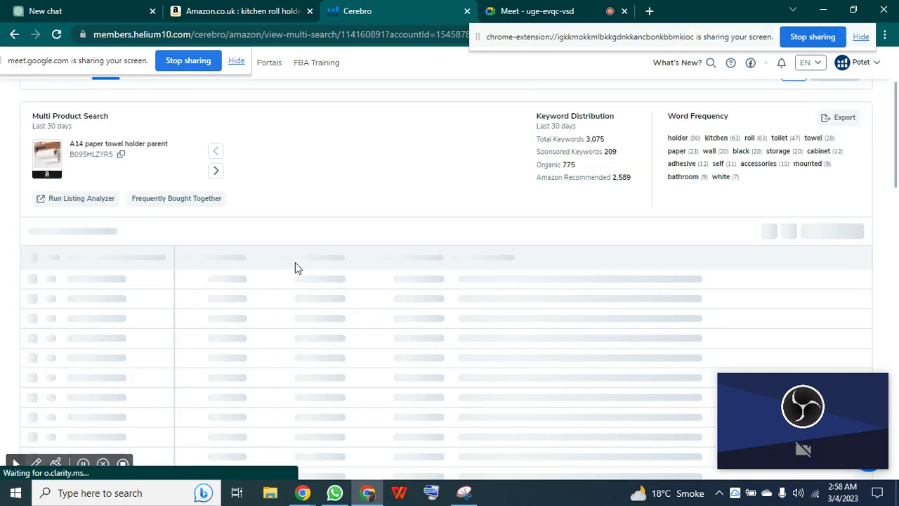
scroll(211, 257, "down", 4)
scroll(208, 260, "up", 3)
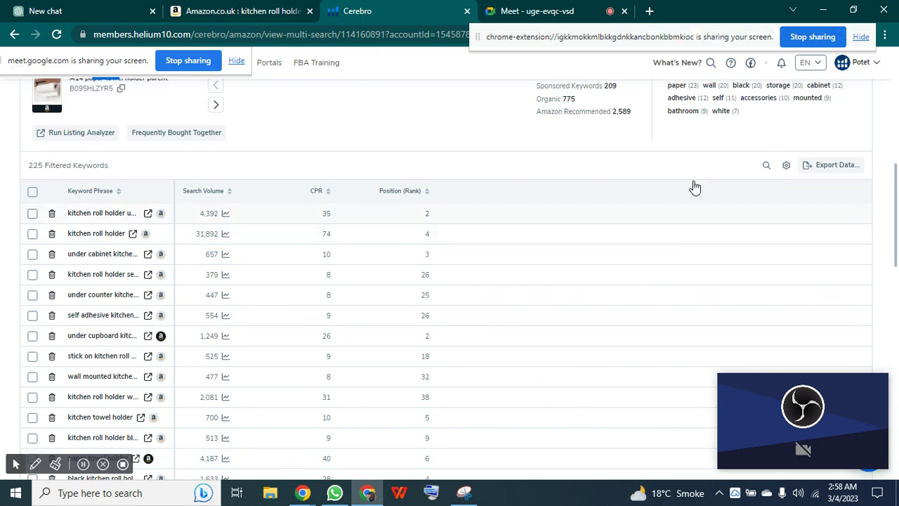
left_click(842, 169)
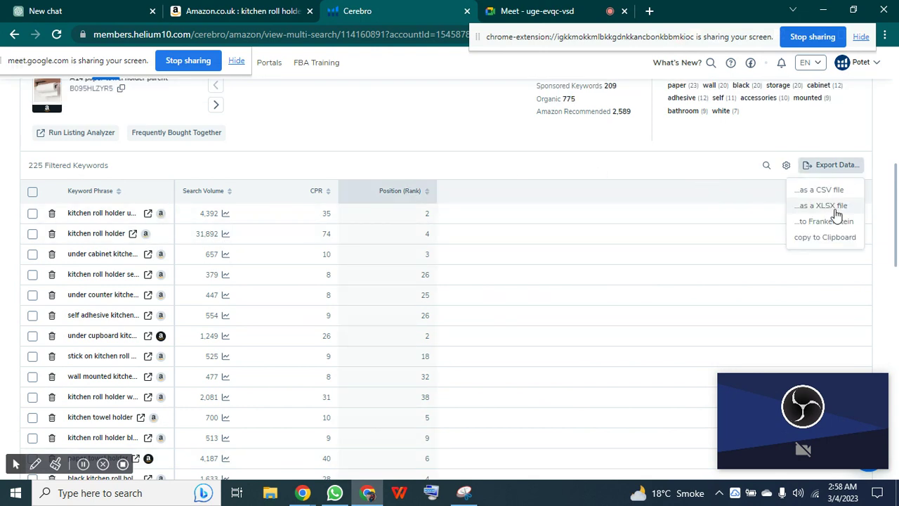
left_click(834, 207)
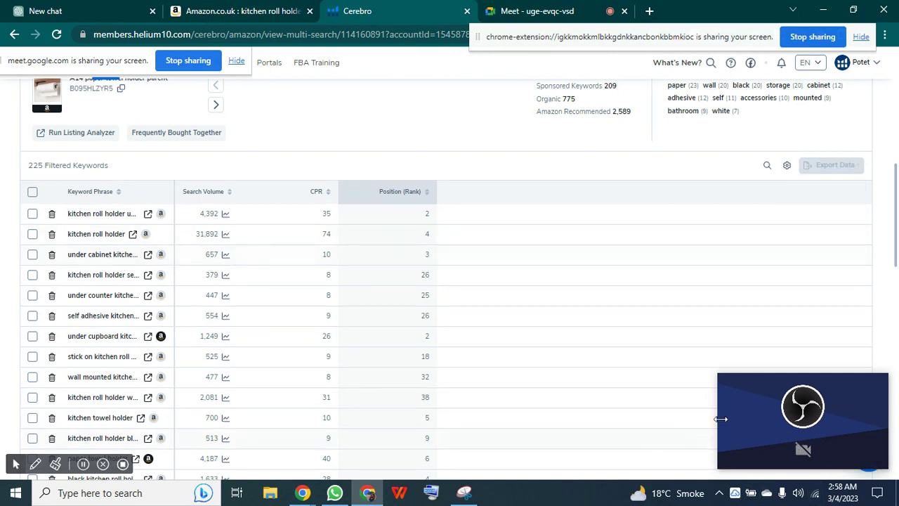
mouse_move(743, 428)
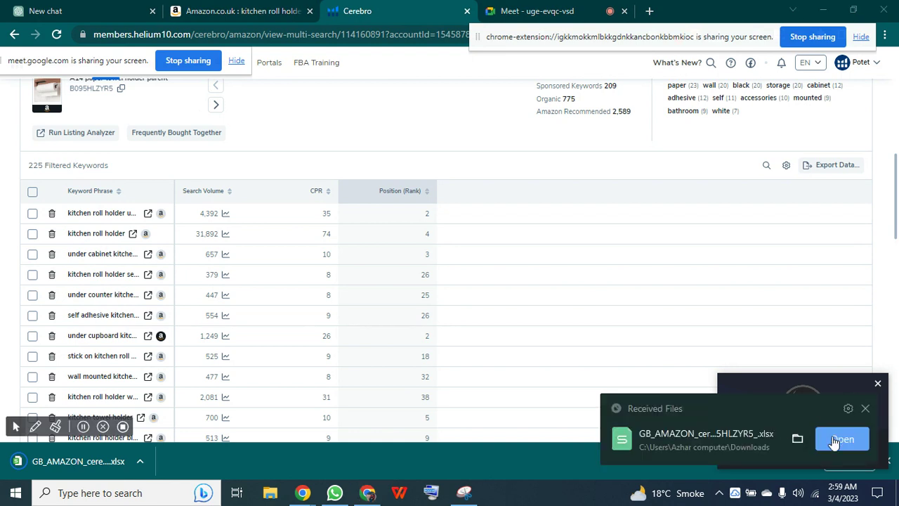
left_click(836, 441)
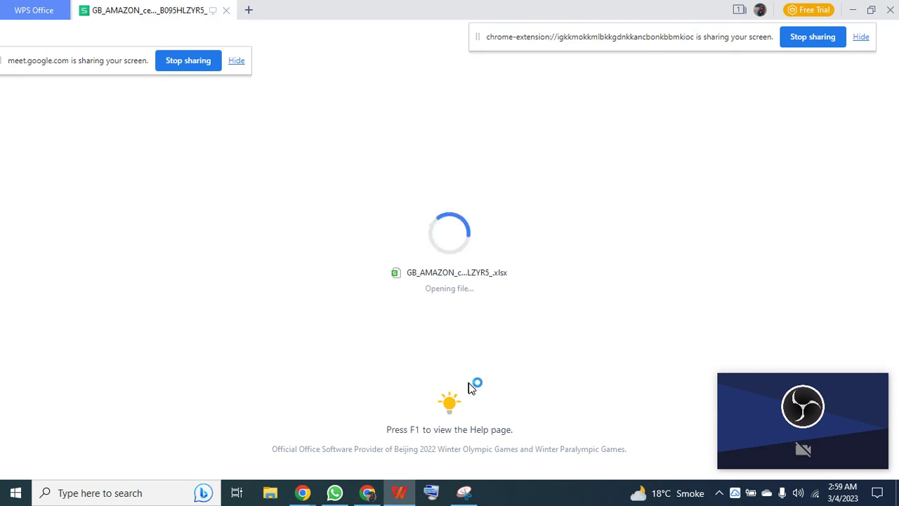
left_click_drag(55, 68, 544, 4)
key("alt+Tab")
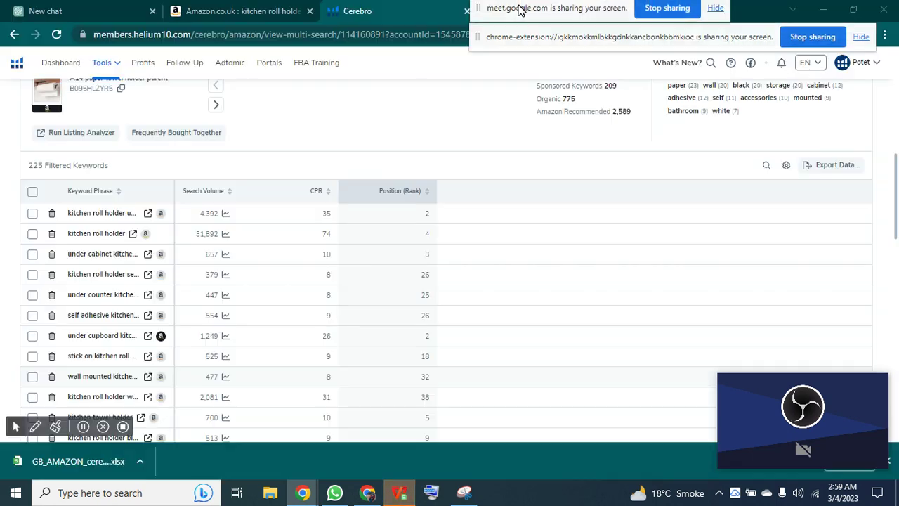
left_click_drag(596, 44, 501, 20)
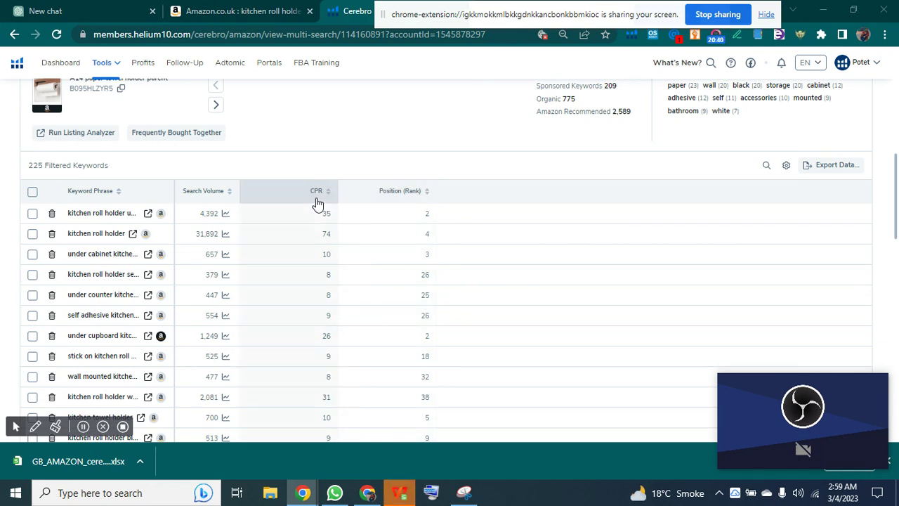
In the exported WPS spreadsheet, insert a column before Position (Rank) and enter RS as its header in D1
left_click(407, 494)
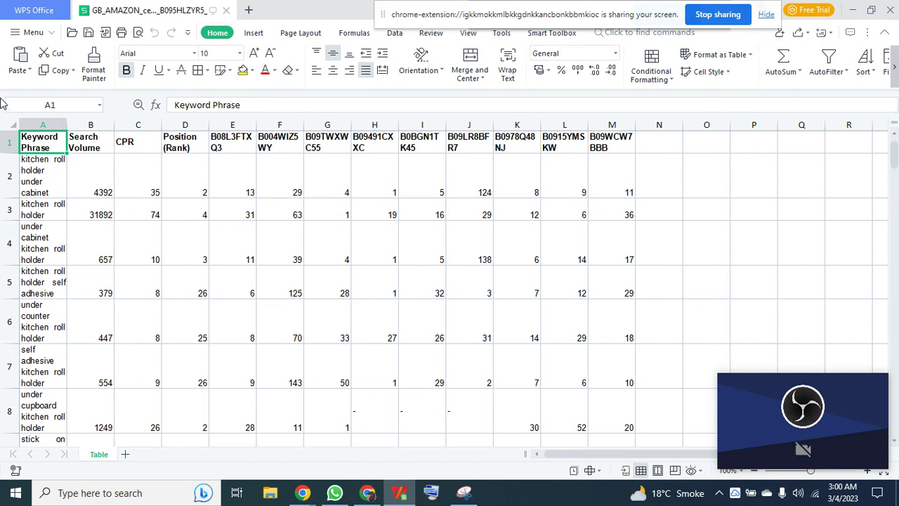
left_click(173, 122)
right_click(176, 123)
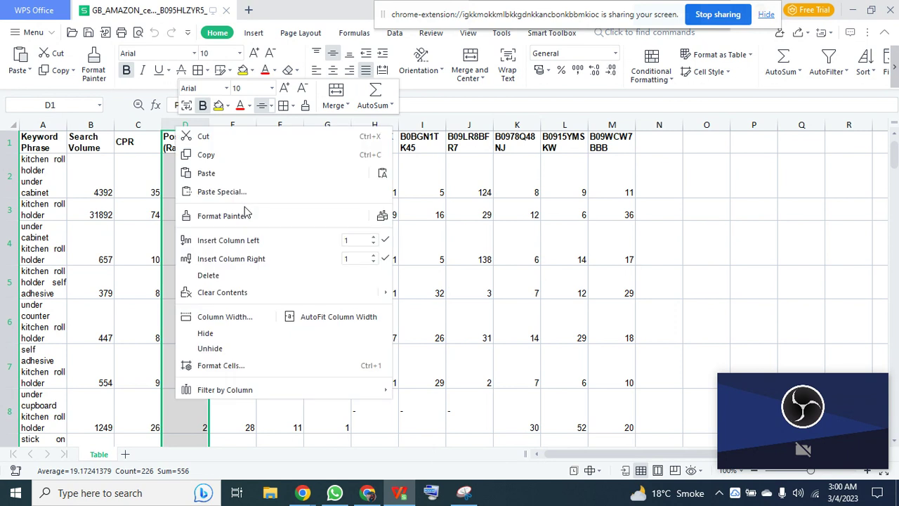
left_click(252, 237)
left_click(188, 146)
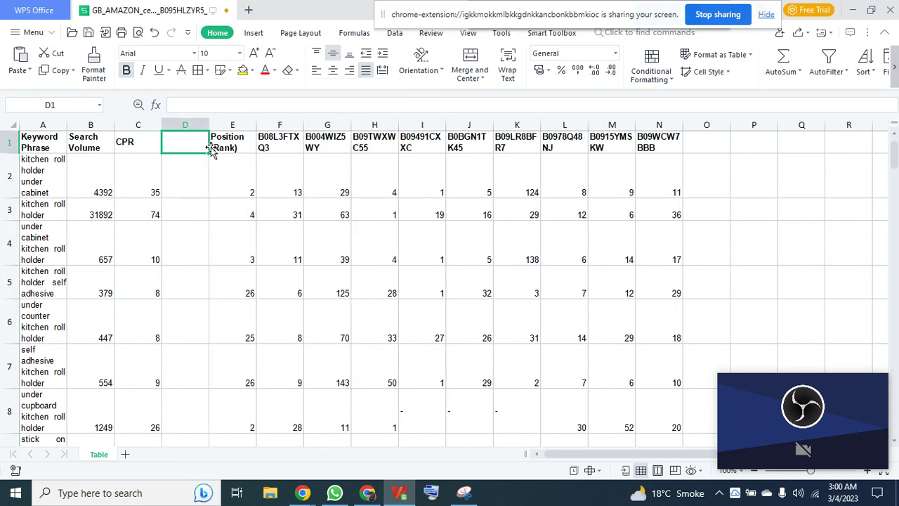
type("RS")
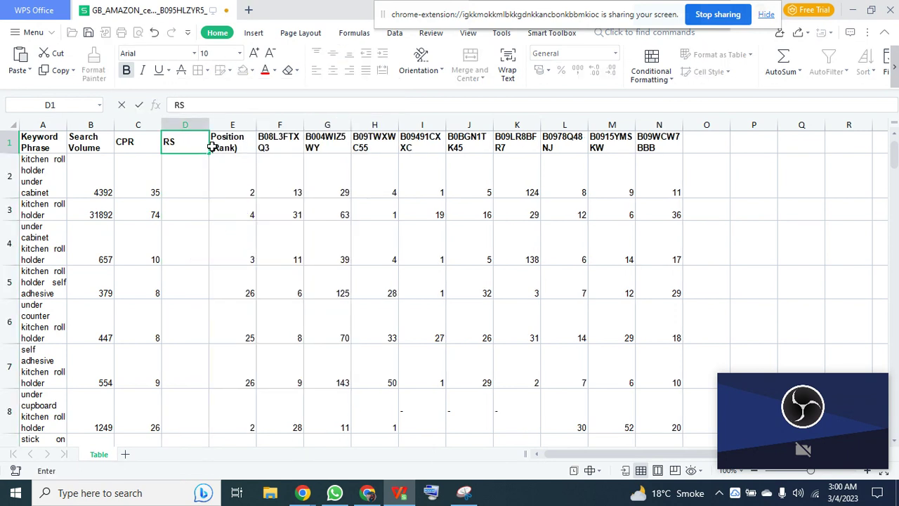
key("Return")
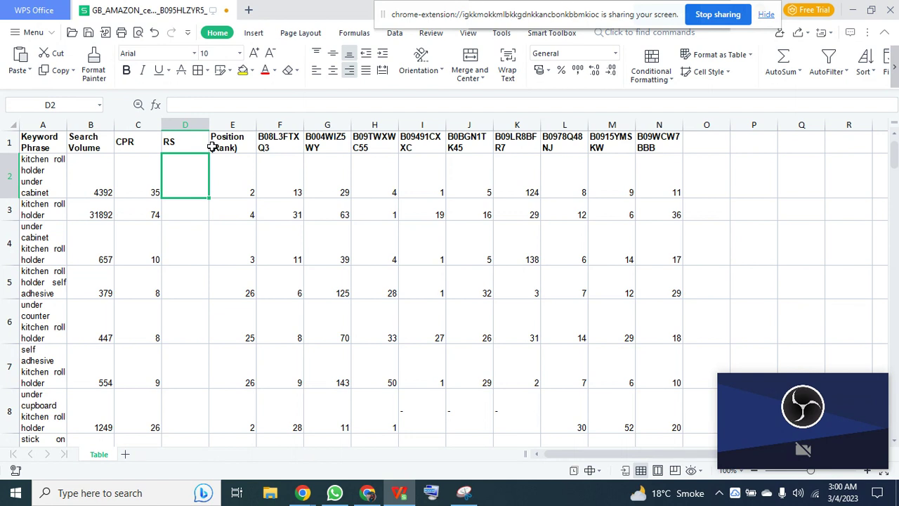
Begin a COUNTIF formula in D2 with E2:N2 as its range, leaving the criteria to fill in
type("=count")
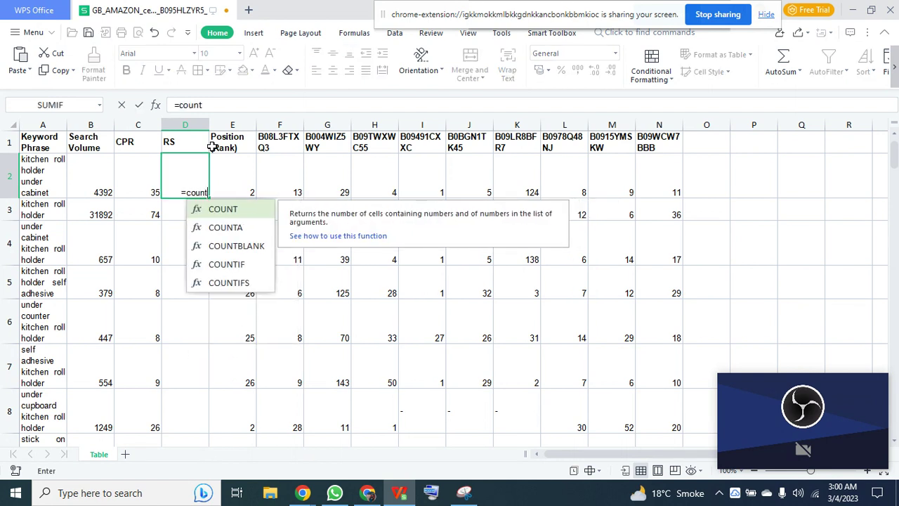
double_click(236, 265)
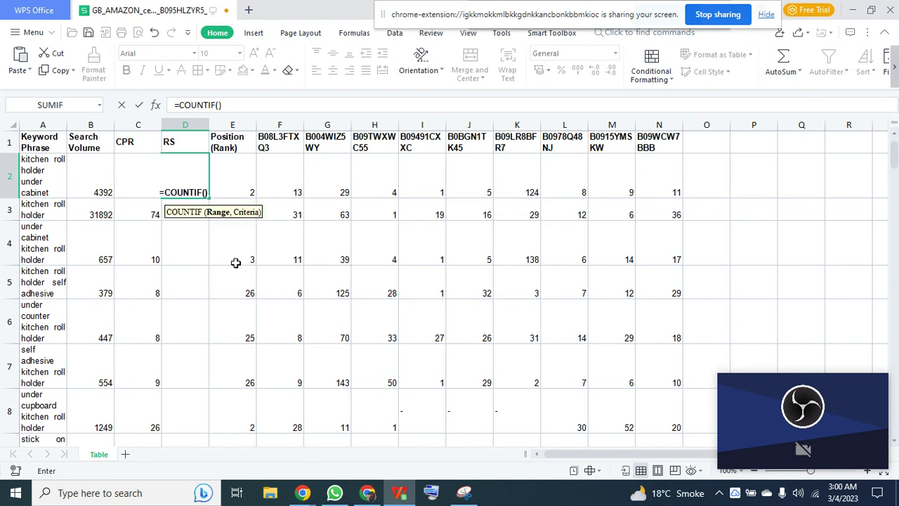
left_click(238, 181)
key("ctrl+shift+Right")
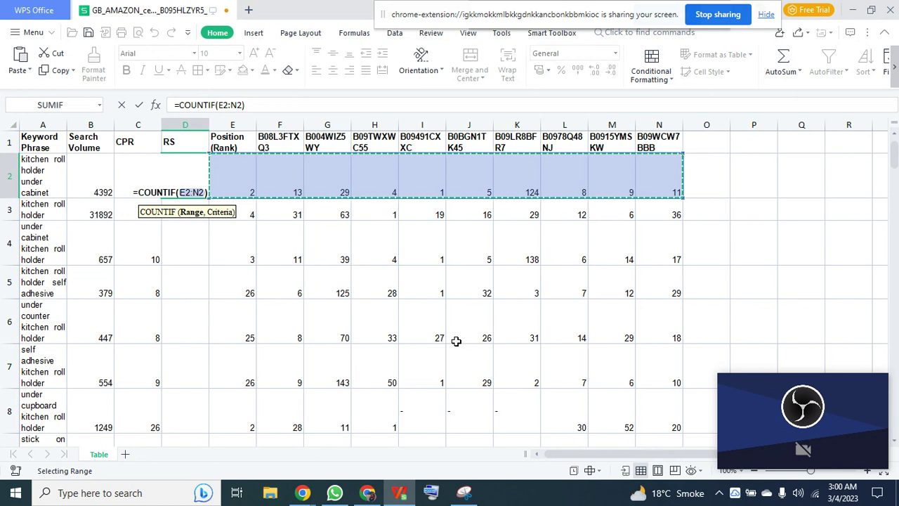
type(",")
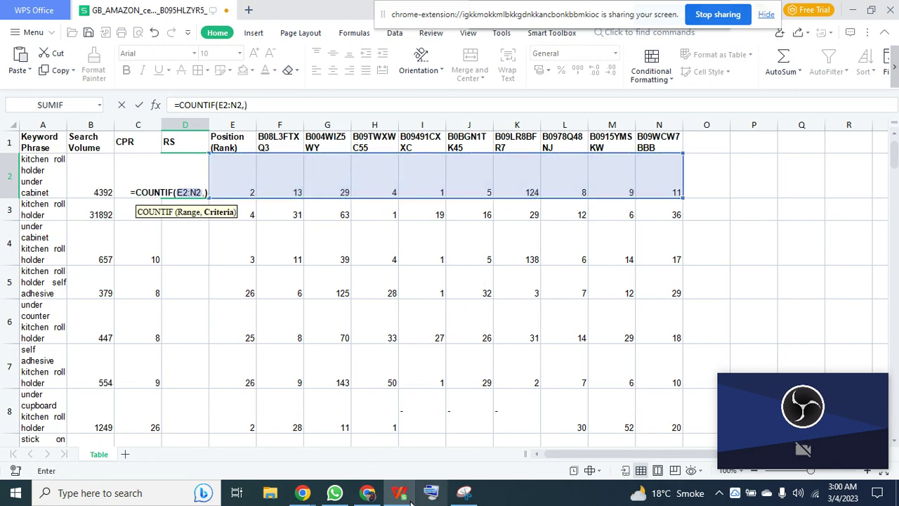
Review the selected competitor products in the Amazon Xray list in the browser, and return to the WPS spreadsheet
left_click(367, 492)
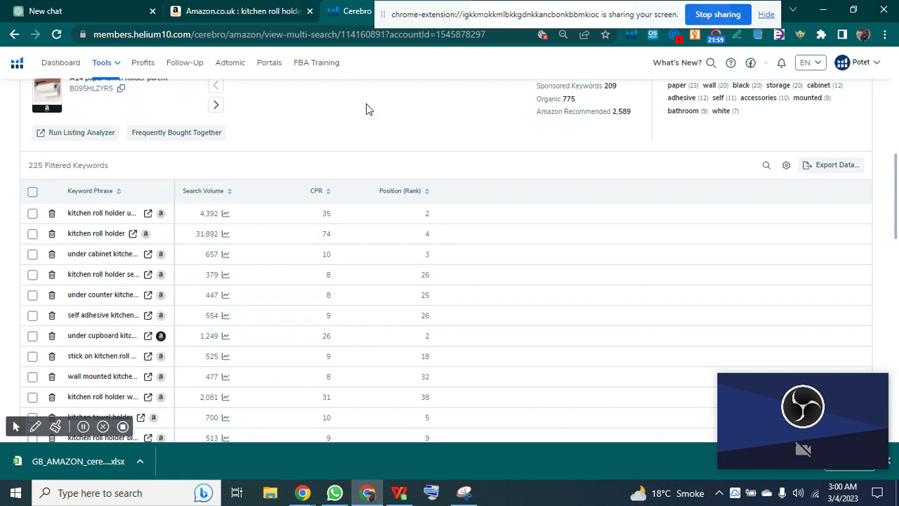
left_click(288, 14)
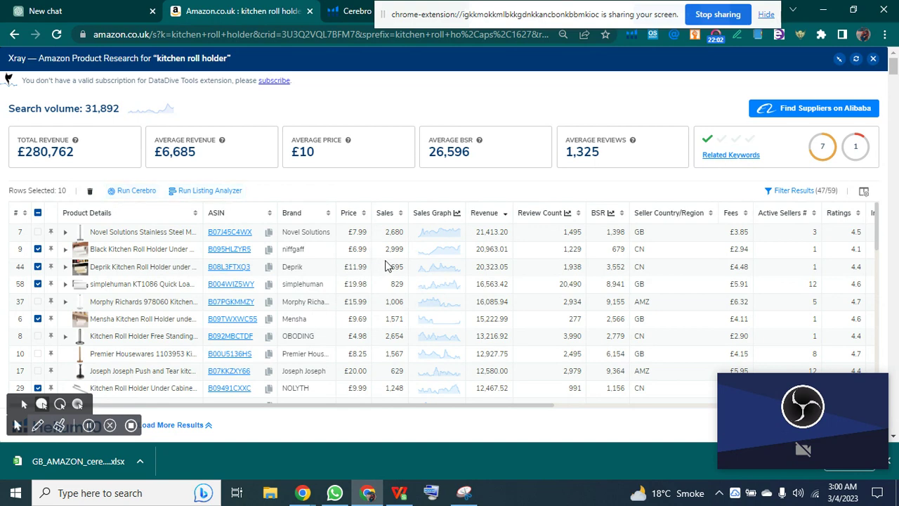
scroll(385, 269, "down", 2)
scroll(386, 269, "down", 2)
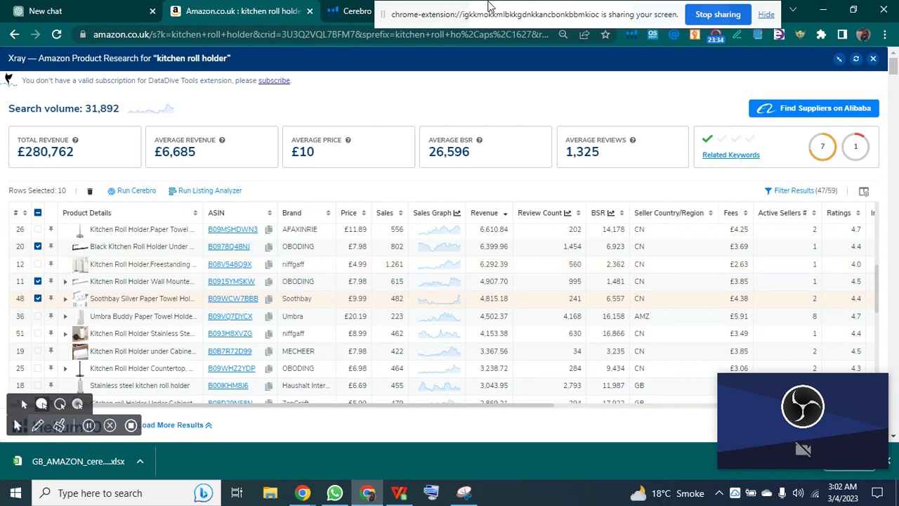
left_click_drag(553, 21, 586, 70)
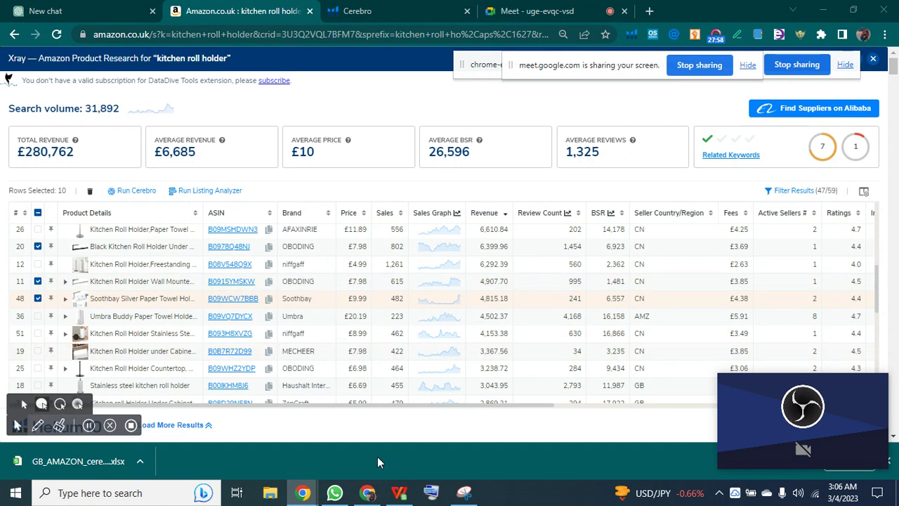
left_click(410, 498)
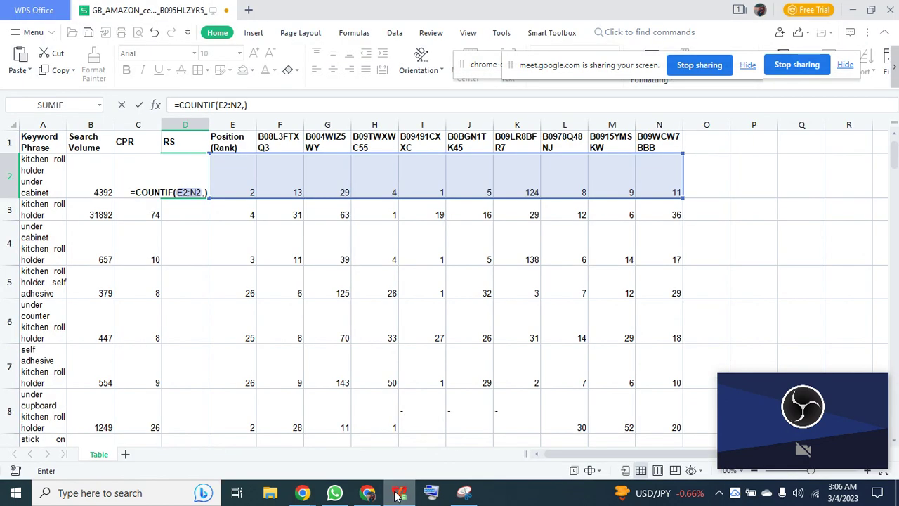
left_click(367, 493)
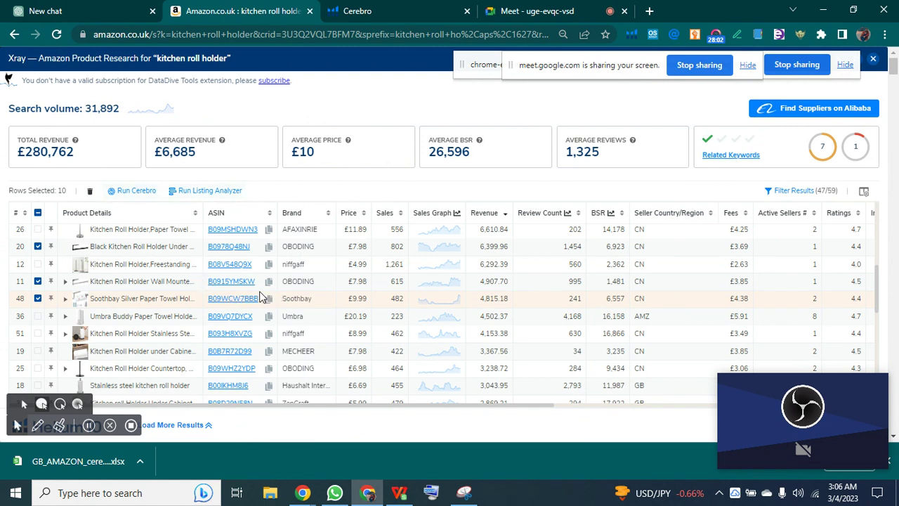
scroll(179, 309, "up", 5)
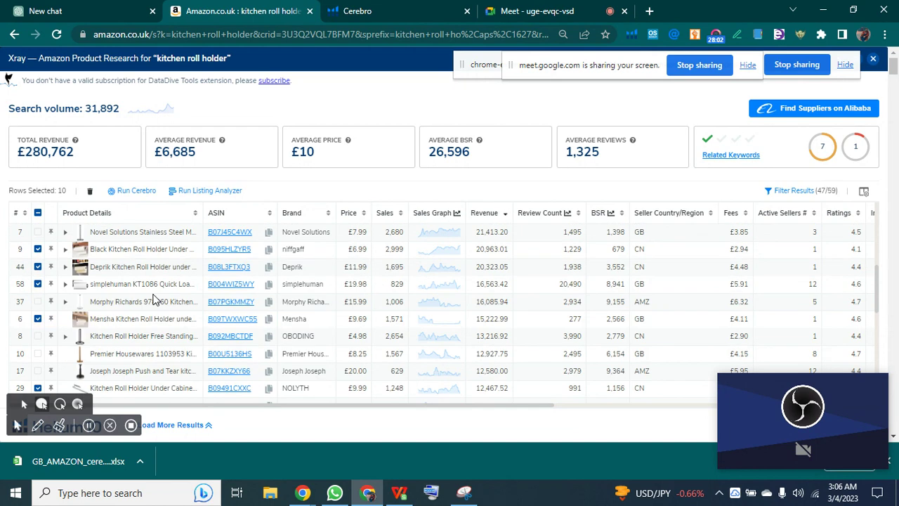
mouse_move(132, 300)
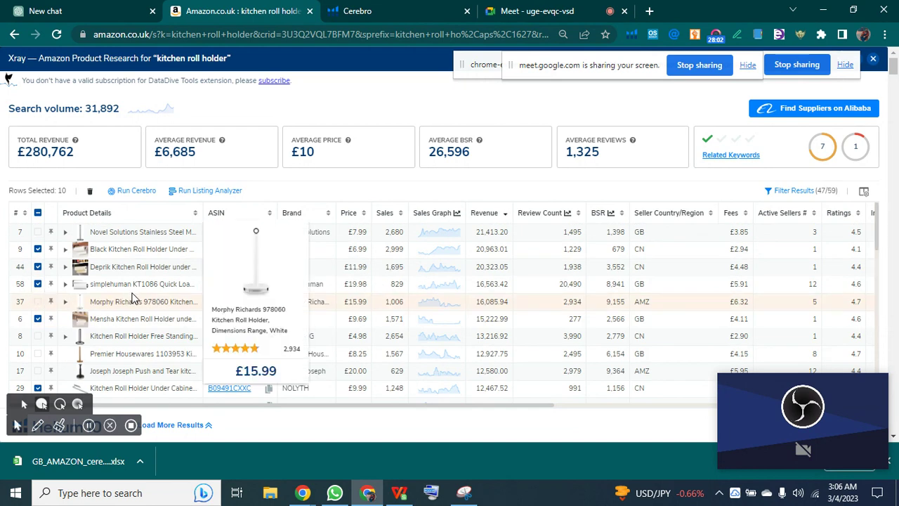
mouse_move(399, 495)
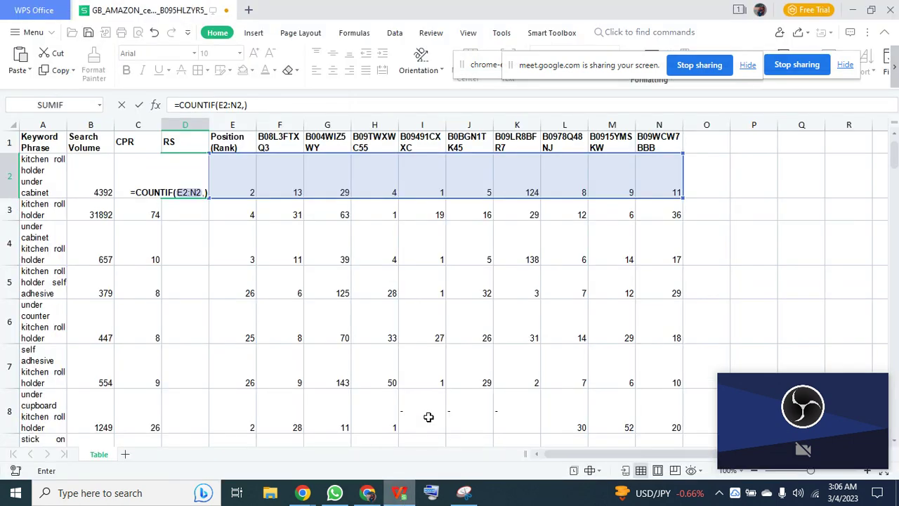
left_click(425, 421)
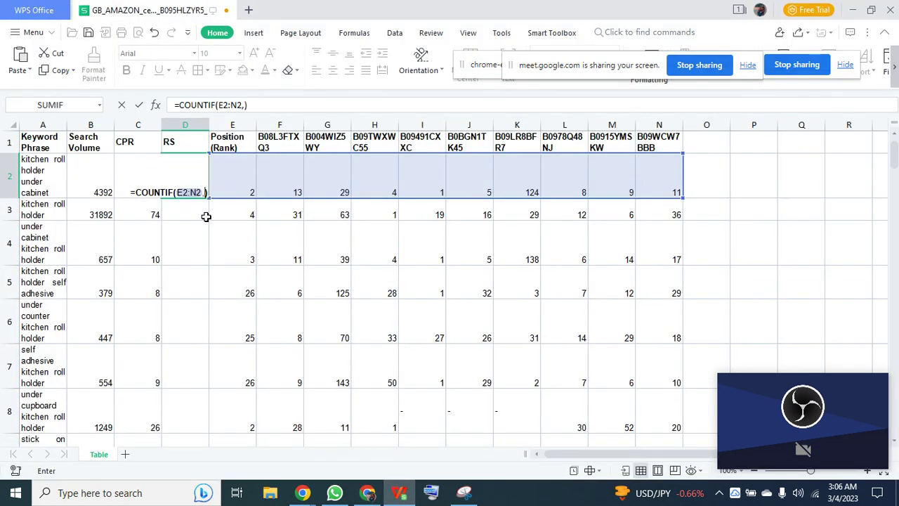
Complete the COUNTIF formula in D2 with the criterion "<=58" and fill it down the RS column
type("\"<=")
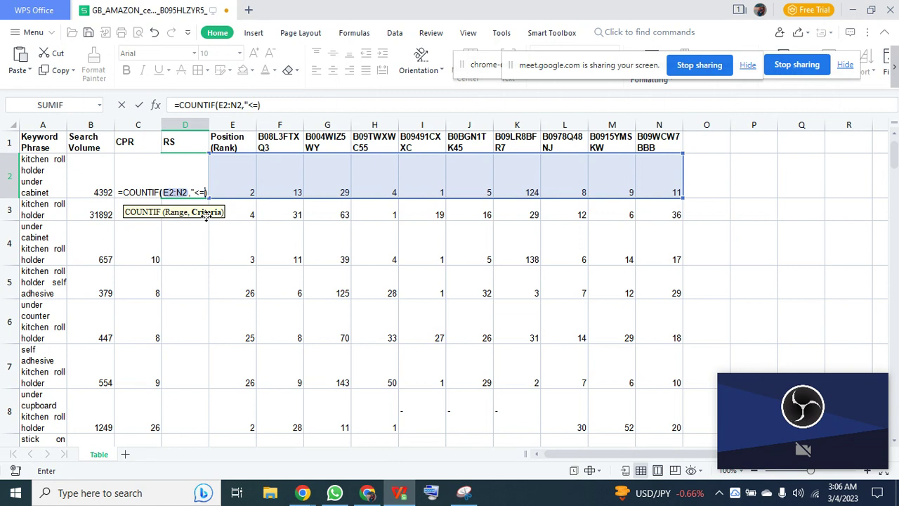
type("58")
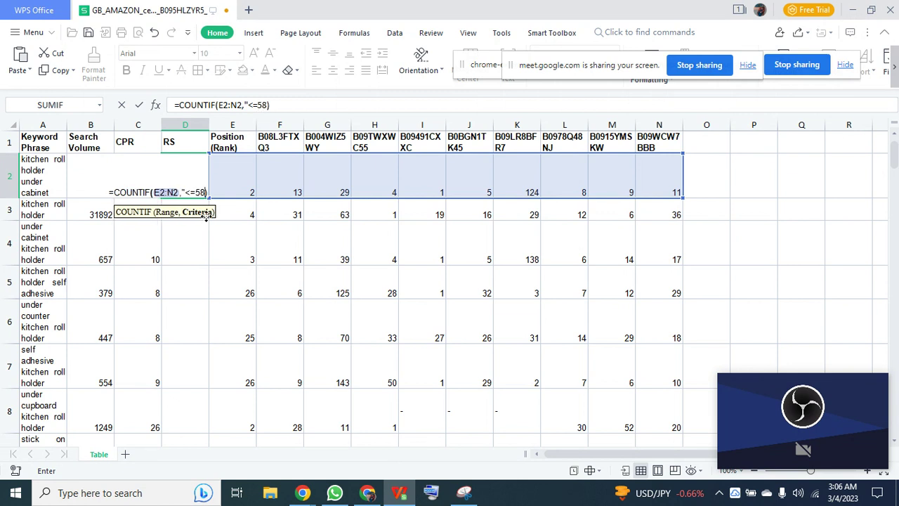
type("\"")
key("Return")
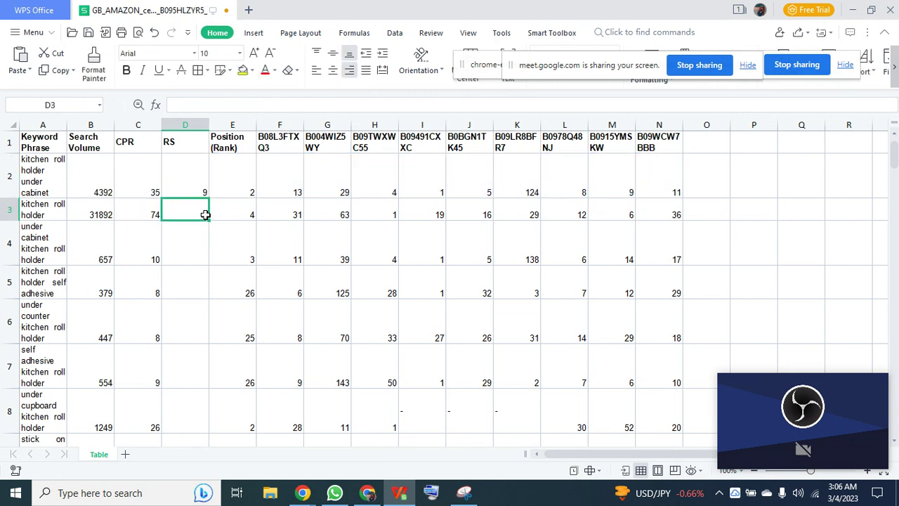
left_click(203, 189)
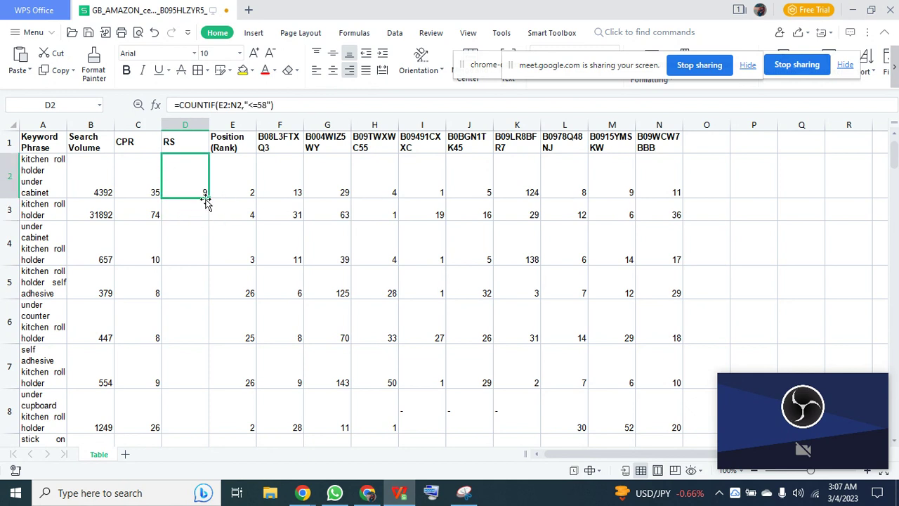
double_click(204, 200)
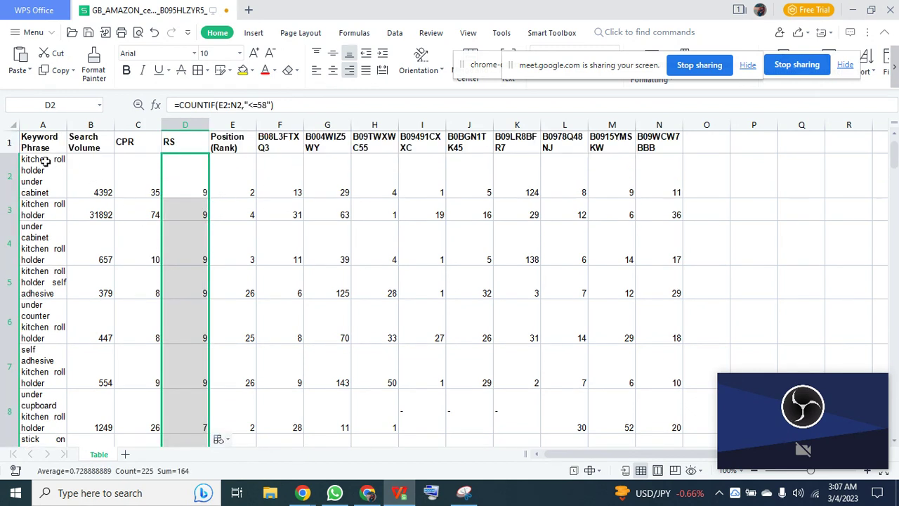
Add filters to the header row A1:N1 and sort the table by RS in descending order
left_click(30, 140)
key("ctrl+shift+Right")
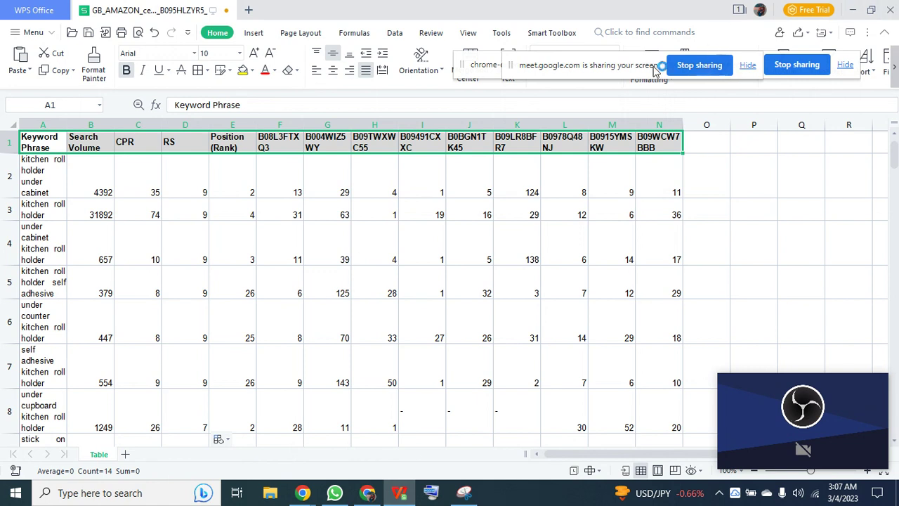
left_click_drag(656, 70, 653, 75)
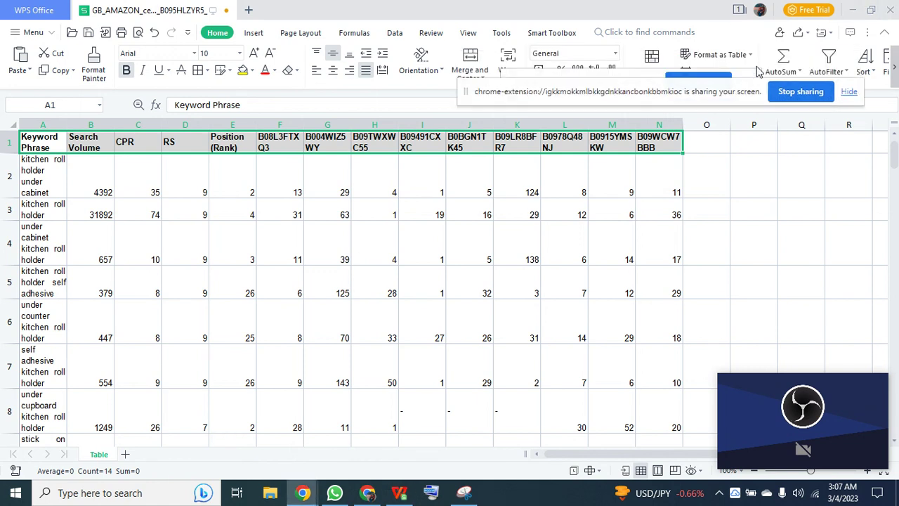
left_click(833, 56)
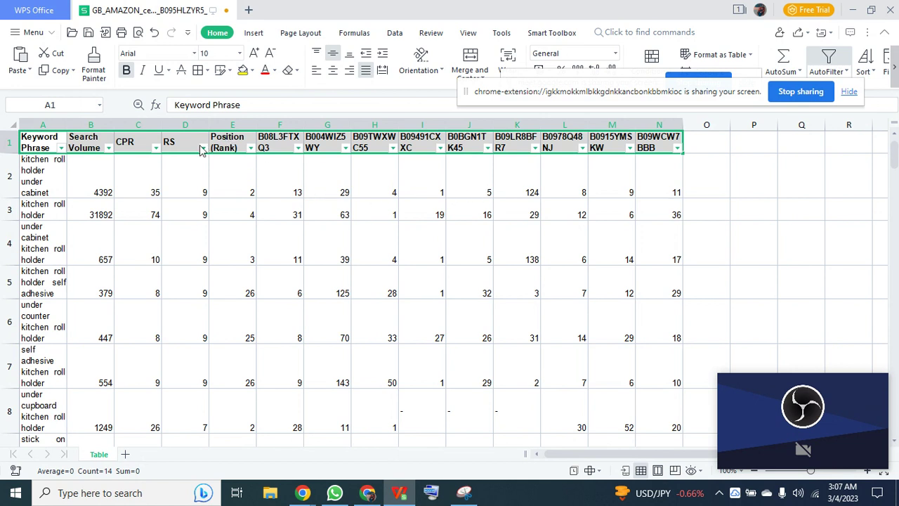
left_click(203, 147)
left_click(203, 147)
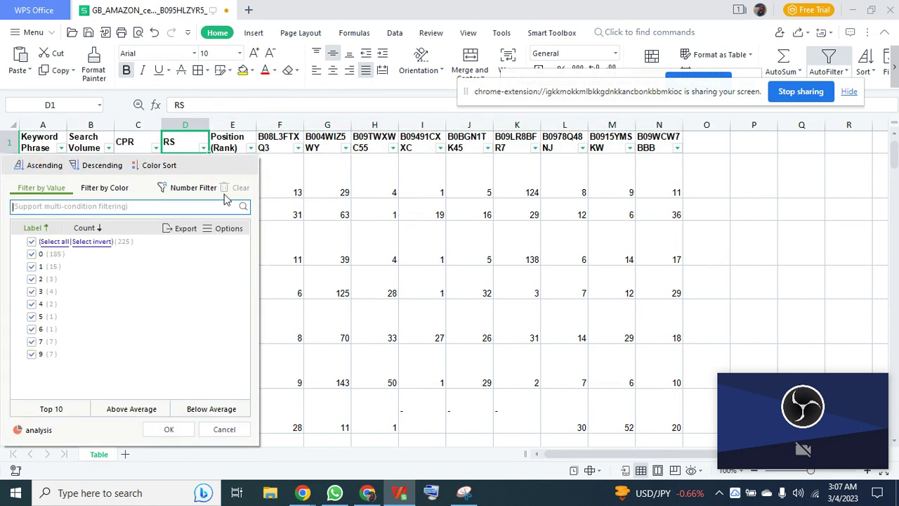
left_click(91, 167)
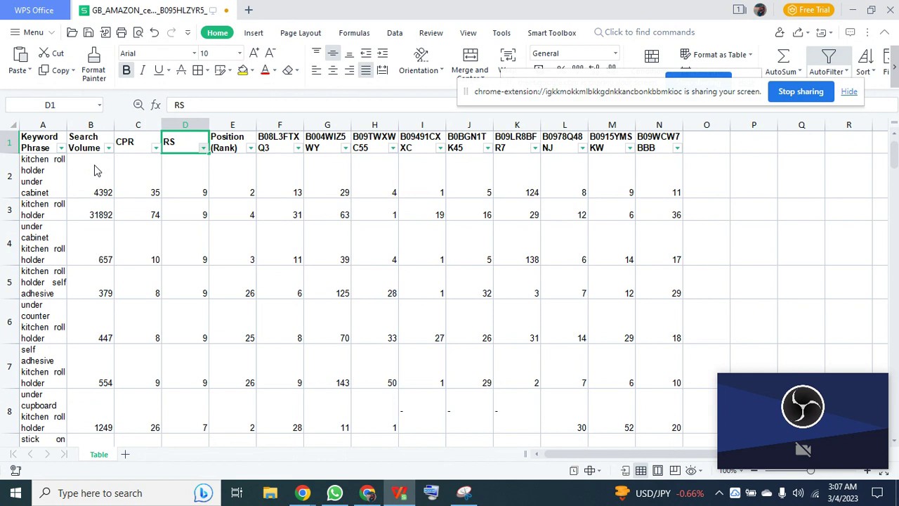
left_click(31, 138)
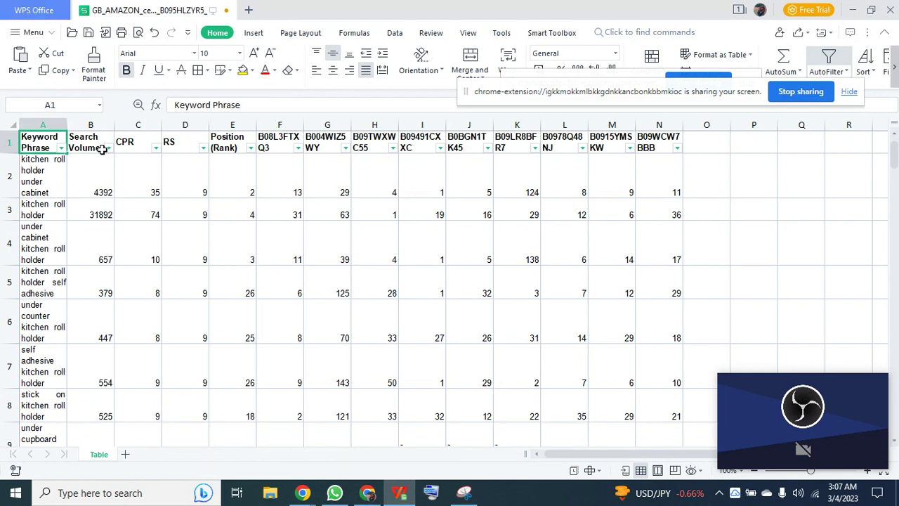
Filter the RS column to exclude the values 0 and 1
left_click(203, 148)
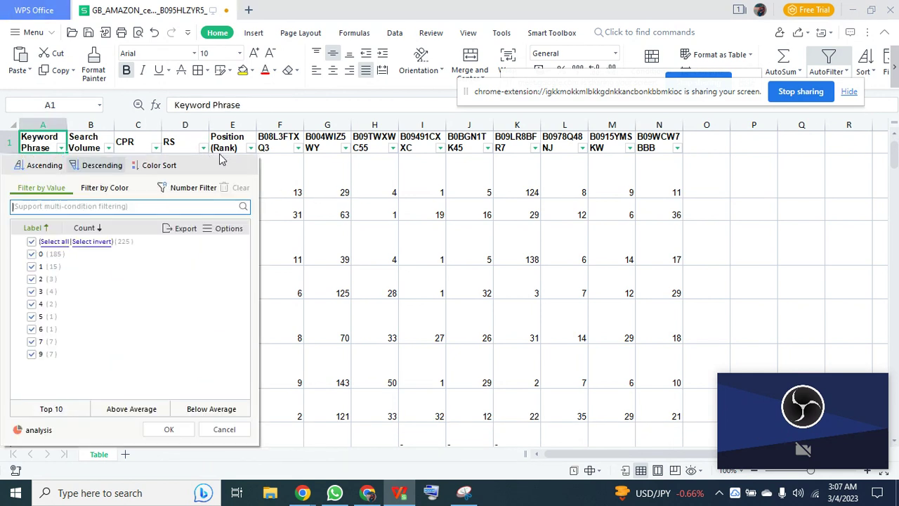
left_click(32, 253)
left_click(32, 266)
left_click(168, 429)
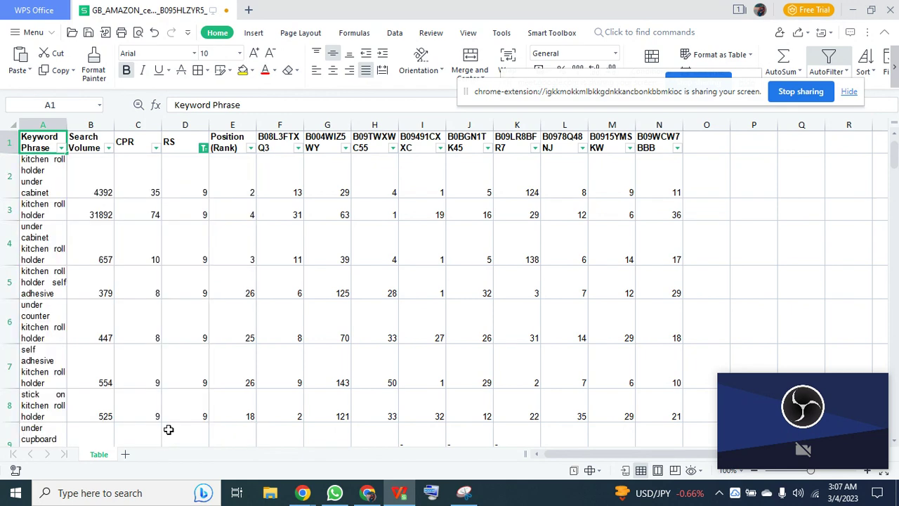
Copy the whole filtered keyword table and paste it into a new sheet starting at B13
key("ctrl+a")
scroll(248, 349, "down", 5)
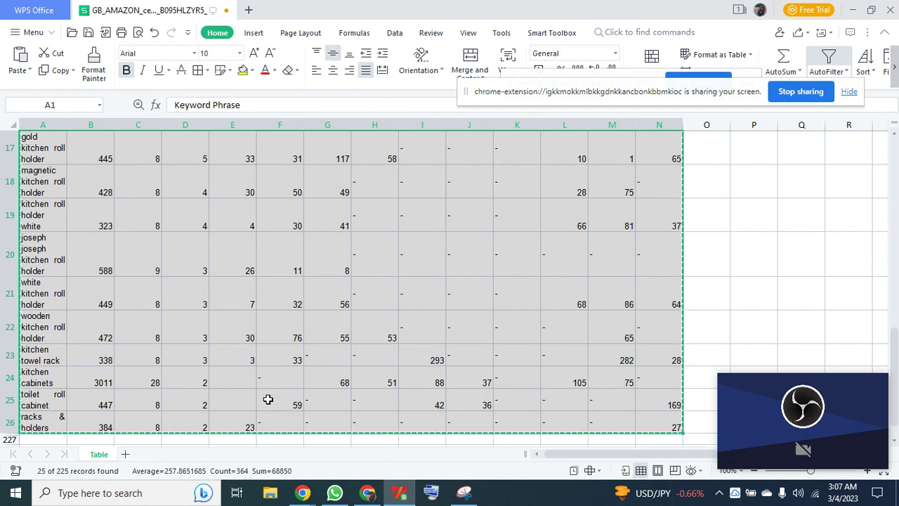
left_click(125, 454)
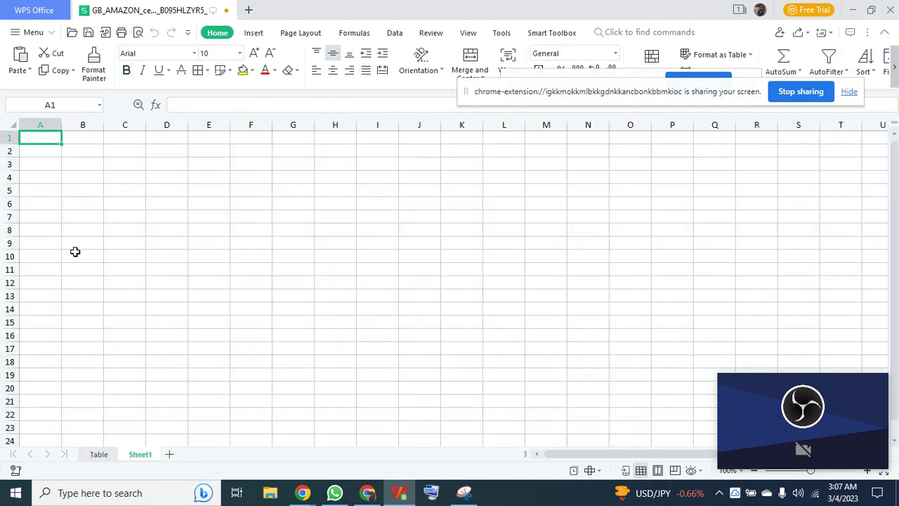
left_click(77, 298)
key("ctrl+v")
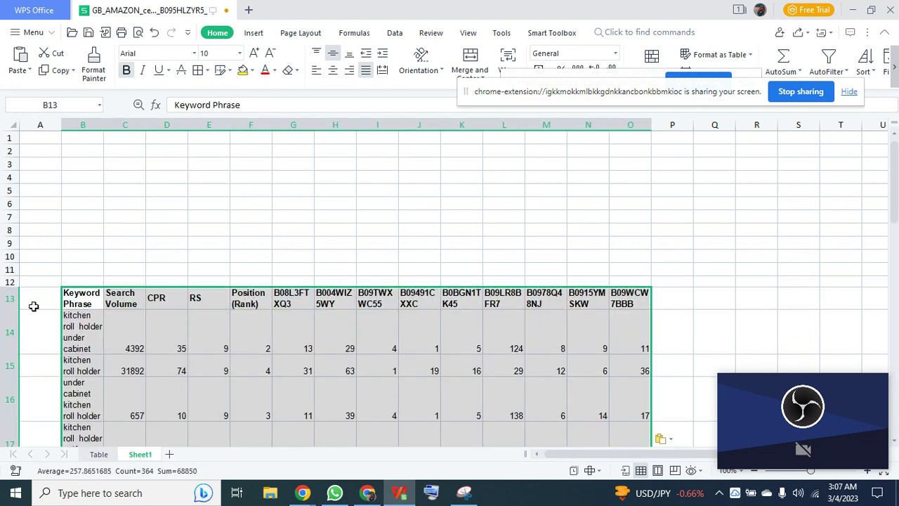
Enter the header Sr.No in A13 of the new sheet and make it bold
left_click(32, 305)
type("S")
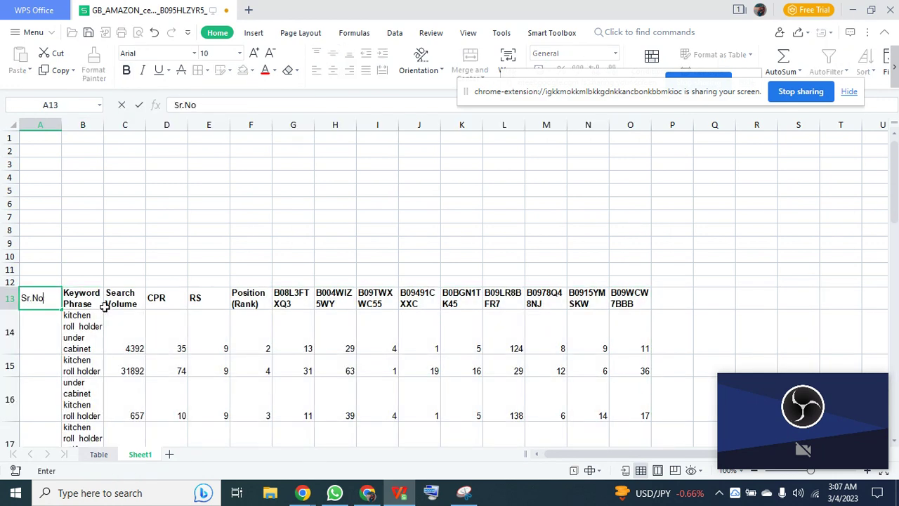
type("r.No")
key("Return")
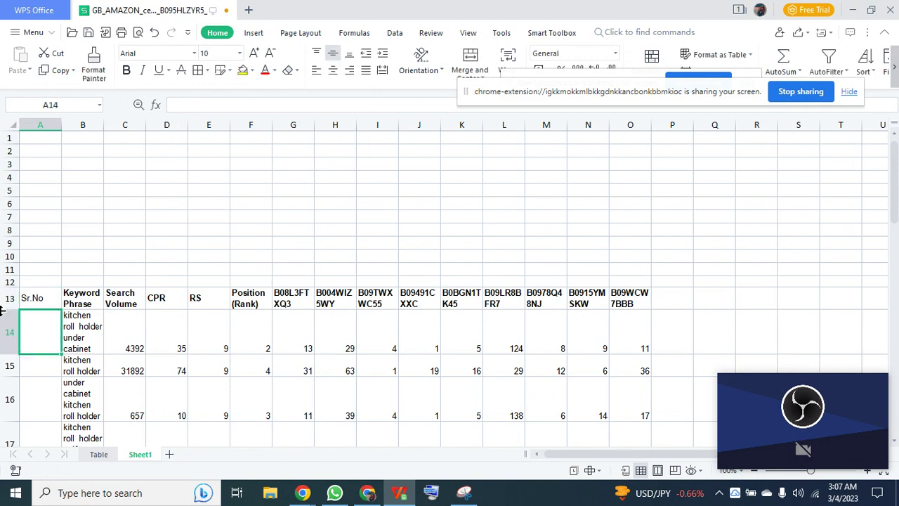
left_click(40, 295)
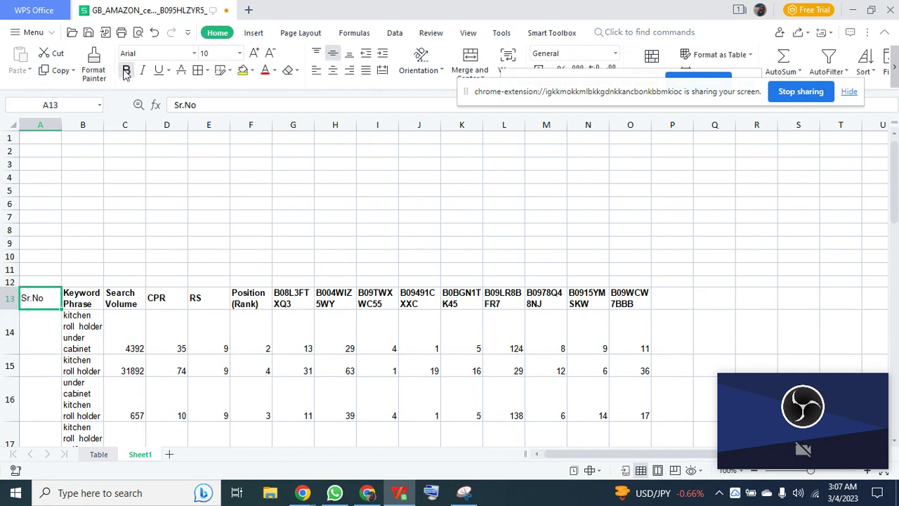
left_click(126, 71)
Number the keyword rows in the Sr.No column from 1 to 25 by filling the series down from A14
key("Down")
type("12")
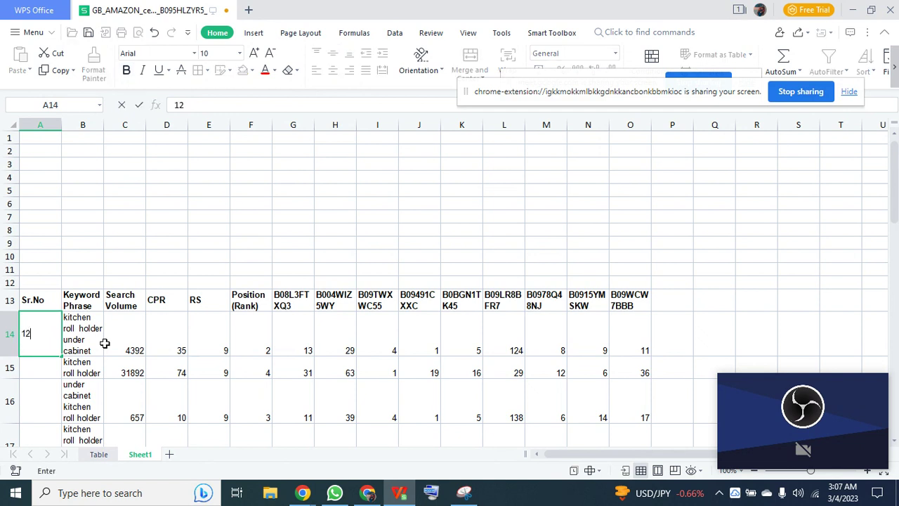
key("BackSpace")
key("Return")
type("2")
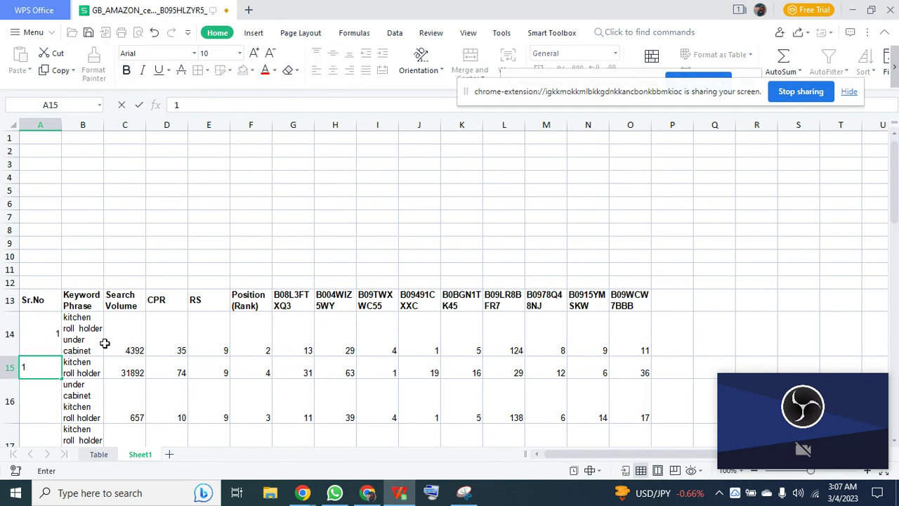
key("Return")
left_click_drag(50, 329, 61, 372)
left_click_drag(38, 316, 46, 378)
double_click(60, 376)
scroll(36, 317, "up", 5)
Turn off text wrapping for the whole sheet and adjust the Keyword Phrase column's width to fit the keywords
left_click_drag(102, 120, 233, 125)
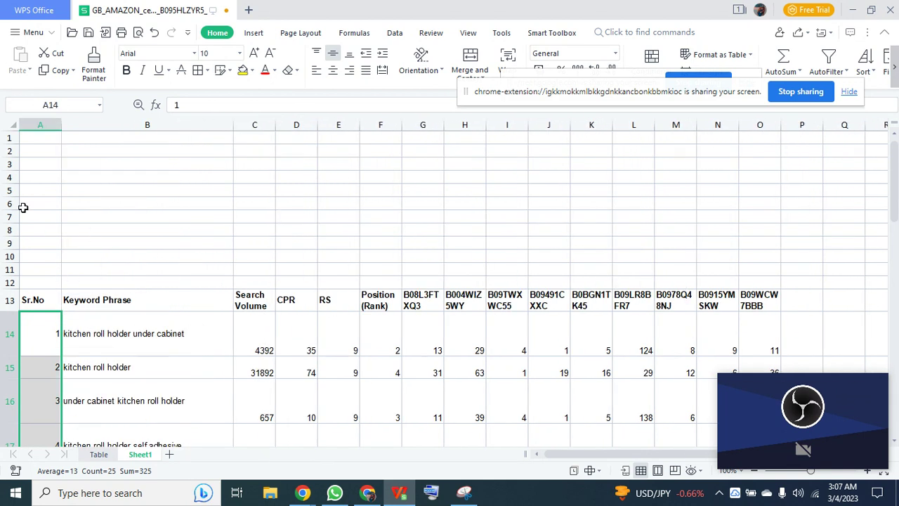
left_click(9, 128)
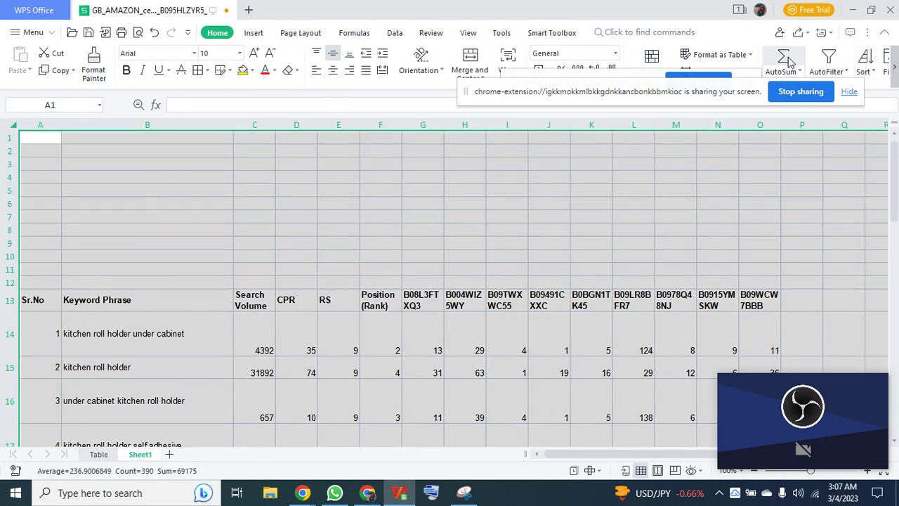
left_click(512, 63)
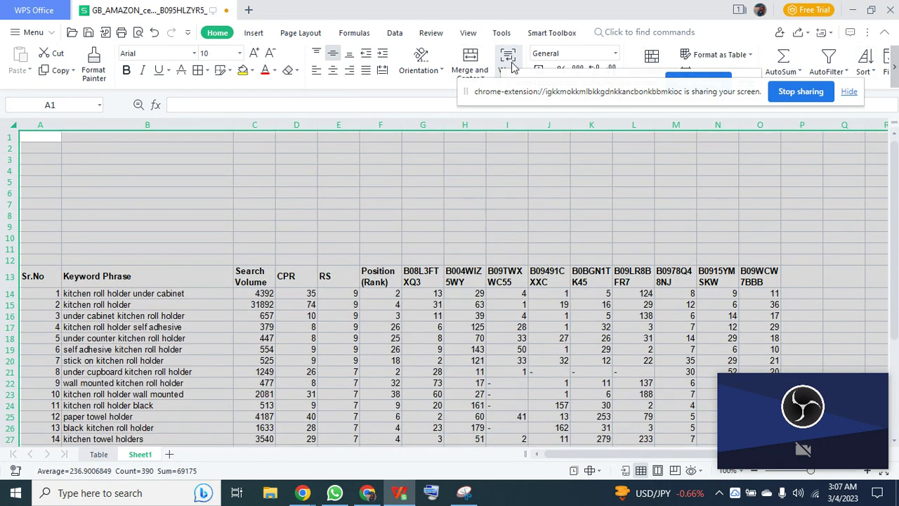
left_click(160, 224)
left_click_drag(233, 124, 193, 125)
Check the last serial number, then enter the label Total KWs in B12 and the value 25 in C12
left_click(49, 290)
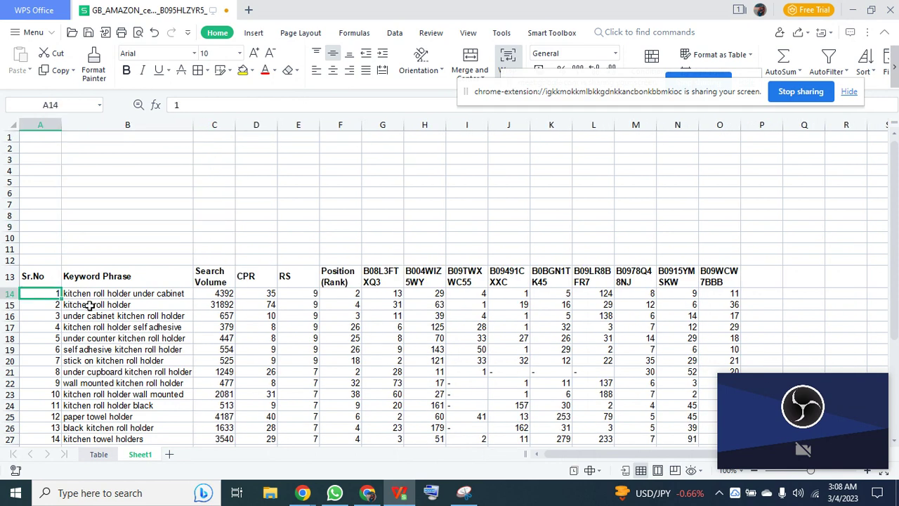
key("ctrl+shift+Down")
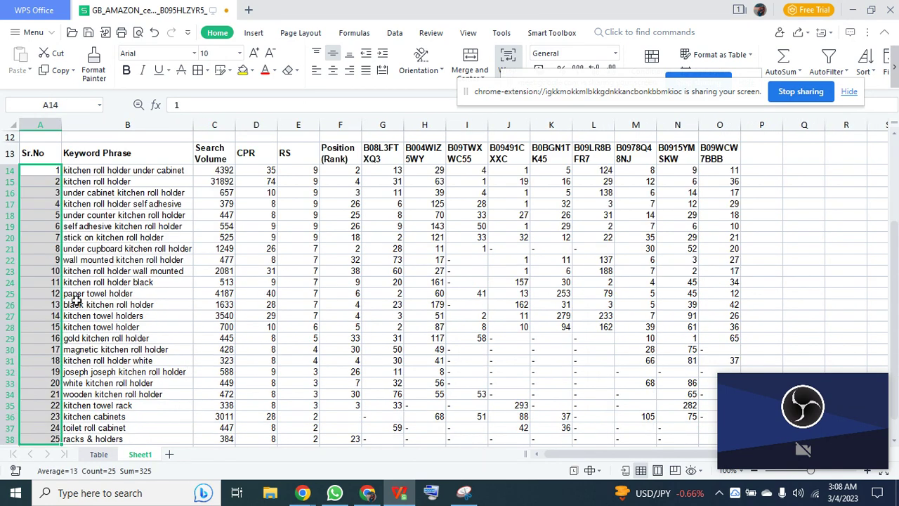
scroll(76, 301, "up", 4)
left_click_drag(132, 254, 140, 260)
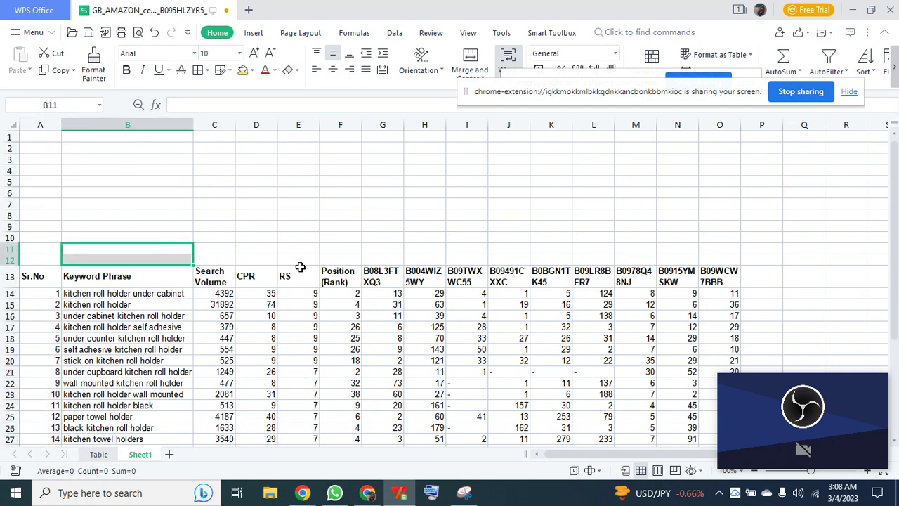
key("Down")
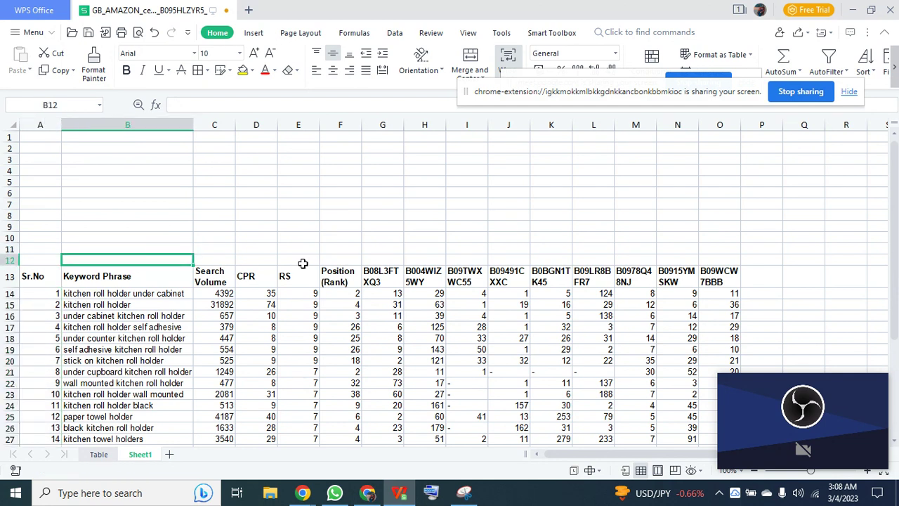
type("Total KWs")
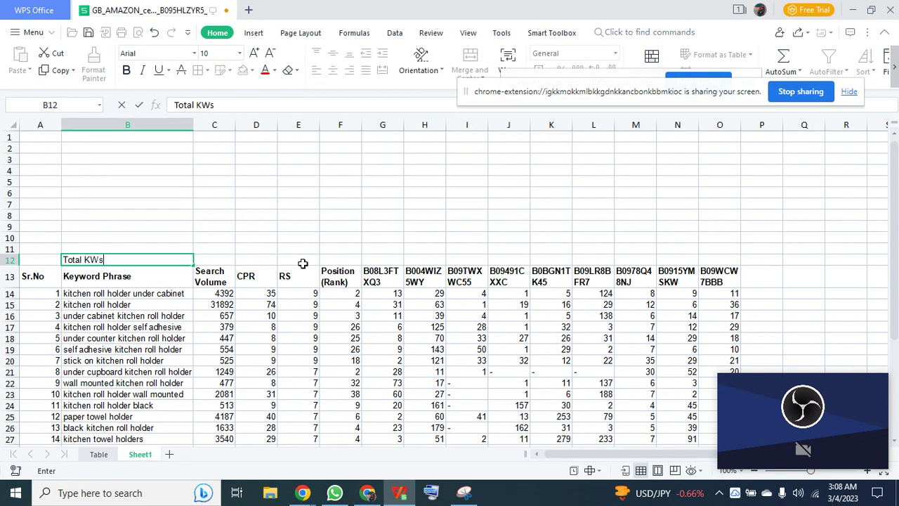
key("Tab")
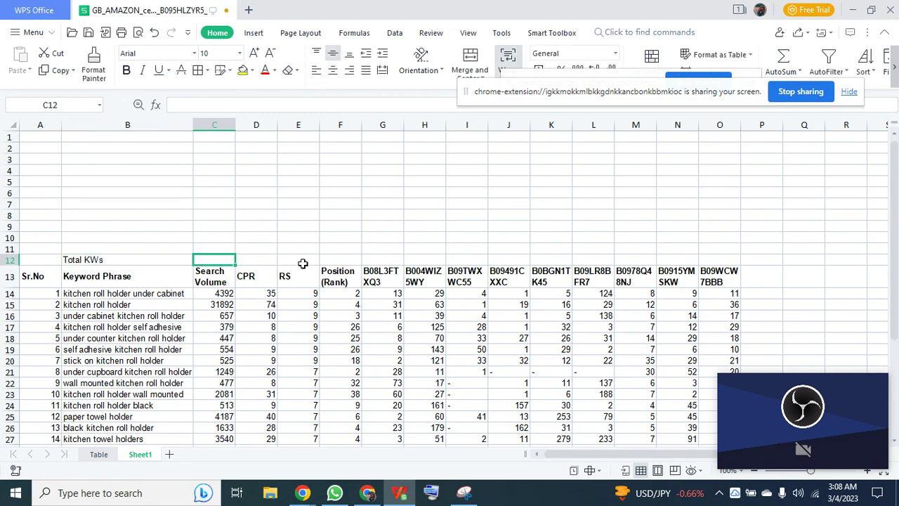
type("25")
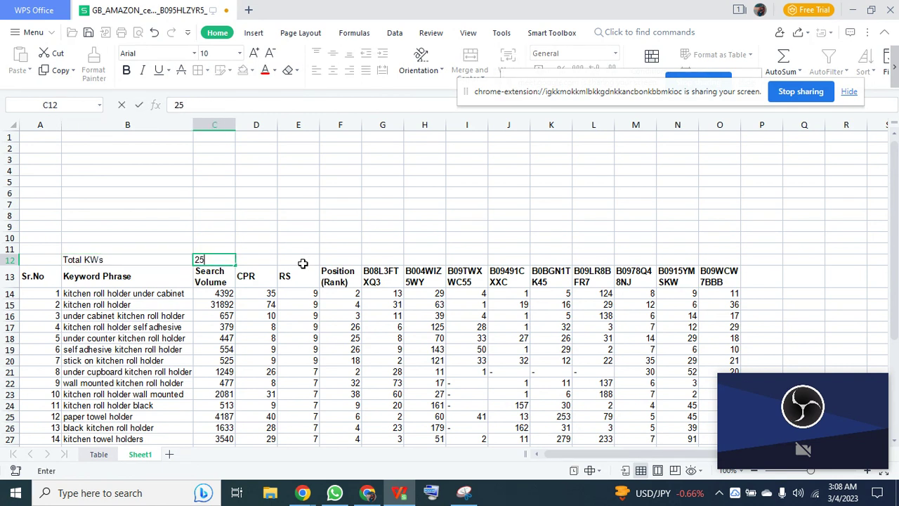
Enter the label Total SV in B11 and begin a formula in C11
key("Up")
key("Left")
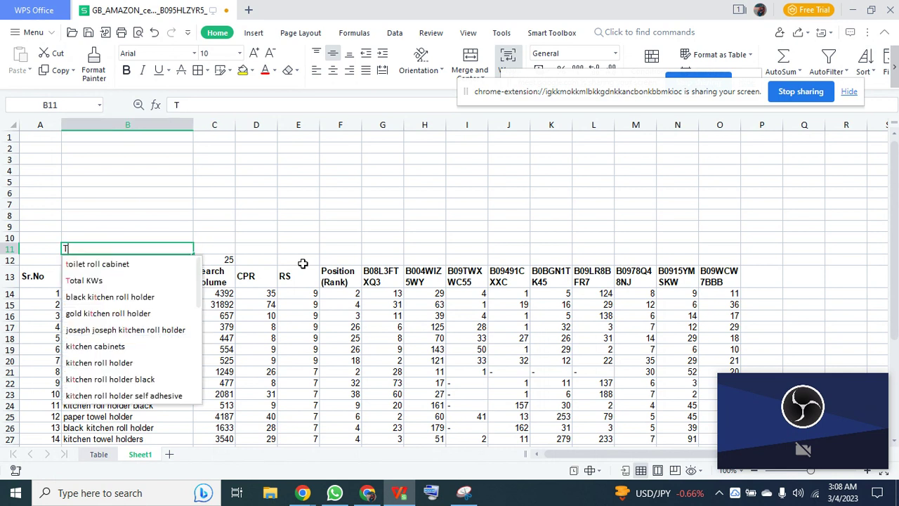
type("Total SV")
key("Tab")
type("=")
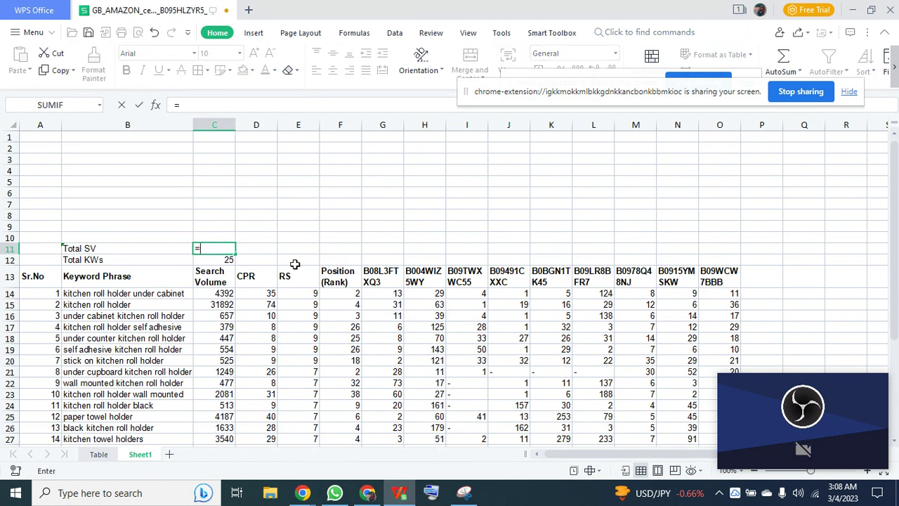
left_click(215, 295)
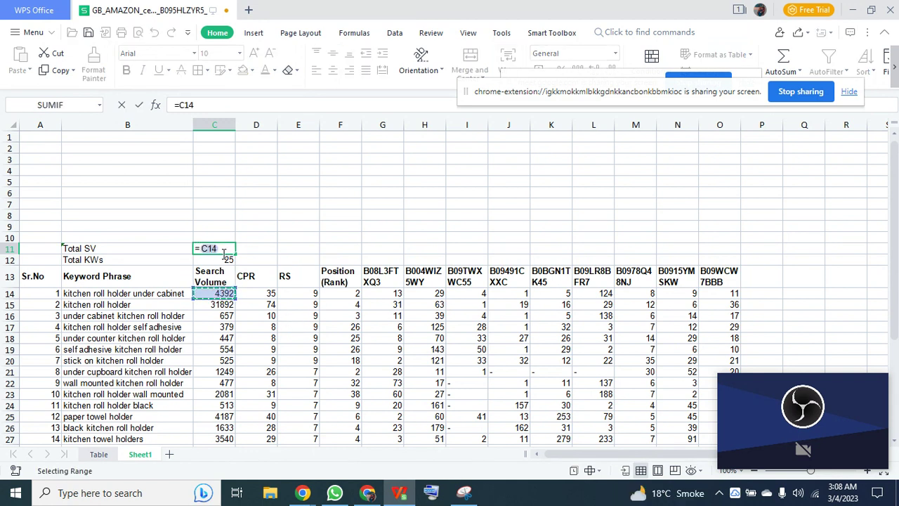
key("BackSpace")
key("BackSpace")
key("BackSpace")
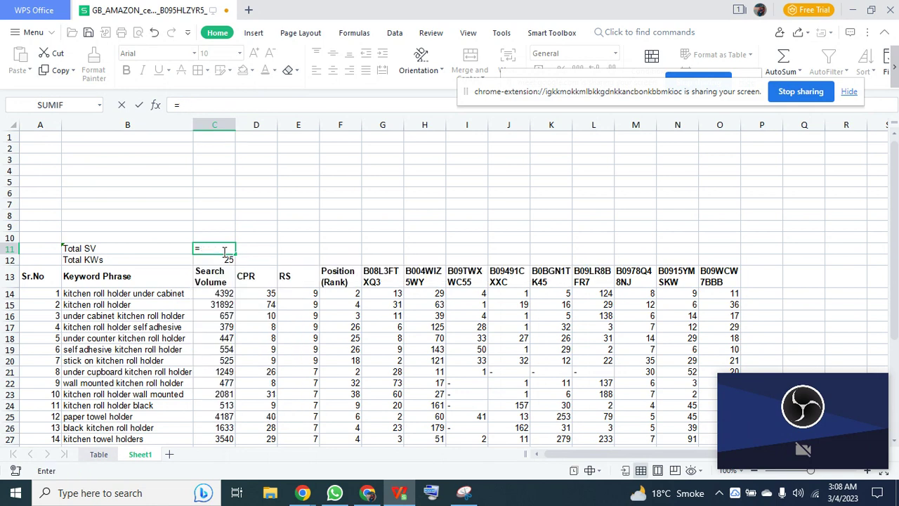
Complete the Total SV formula in C11 with SUBTOTAL function 9 (SUM) over the Search Volume values from C14 down
type("sub")
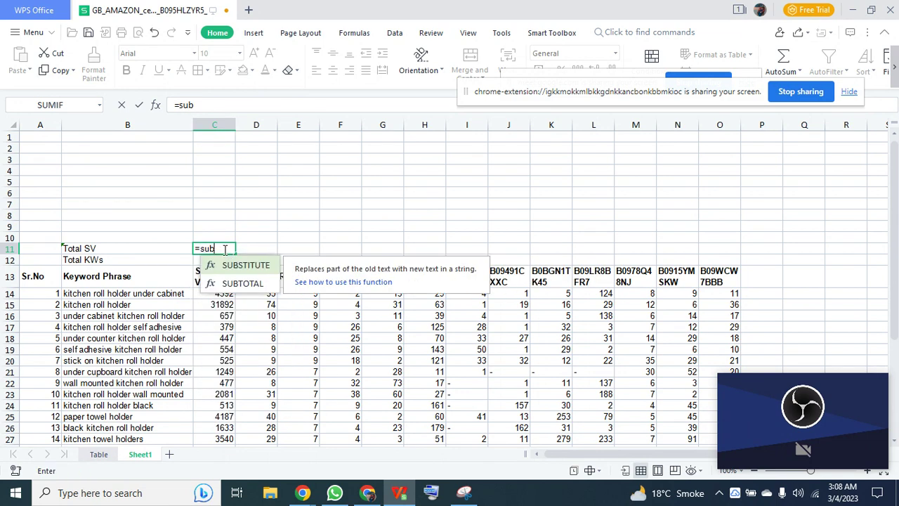
double_click(239, 284)
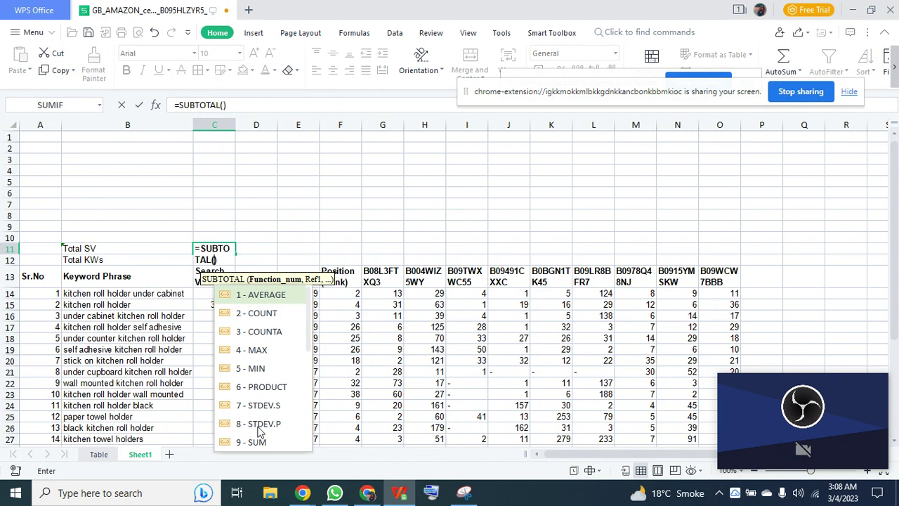
double_click(254, 442)
type(",")
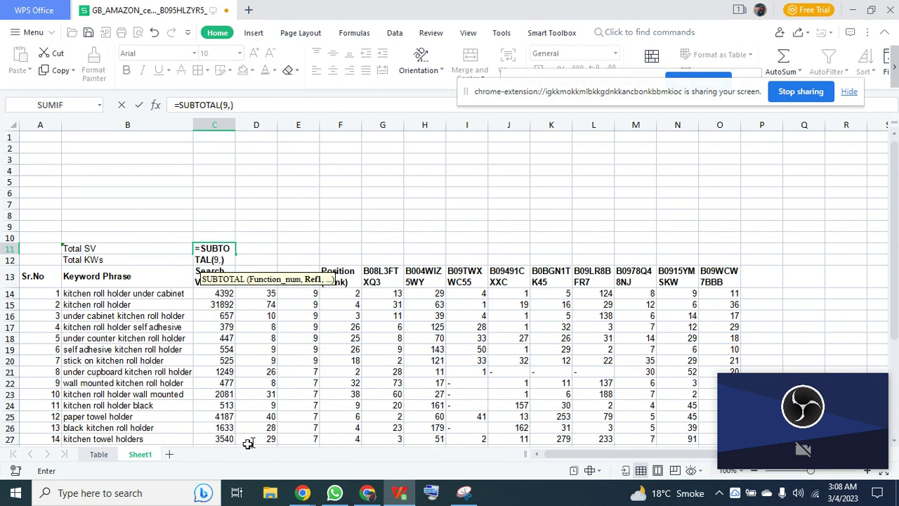
left_click(226, 295)
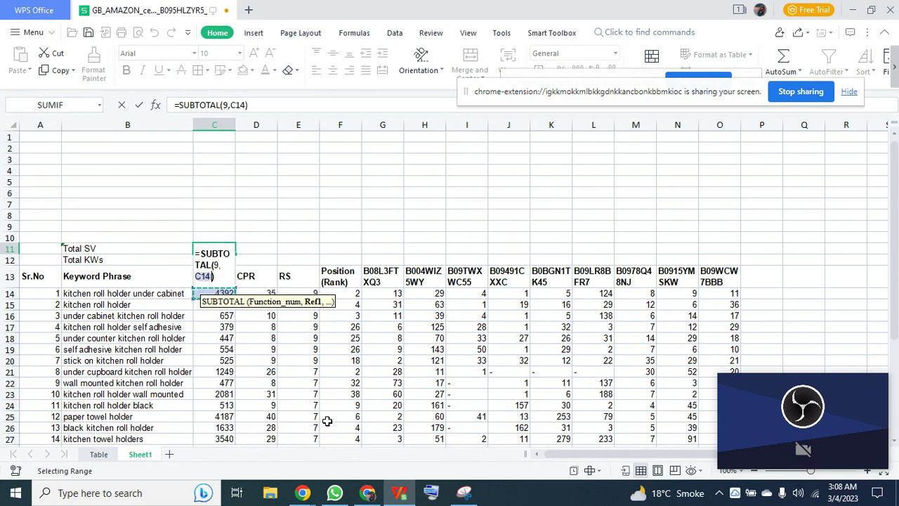
key("ctrl+shift+Down")
key("Return")
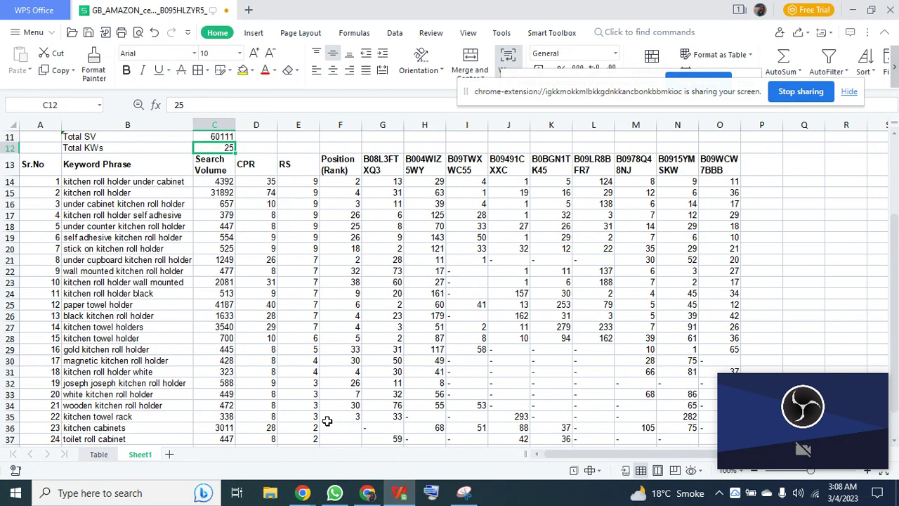
Count the Position (Rank) values of 58 or less in F12 with =COUNTIF(F14:F38,"<=58")
scroll(345, 194, "up", 3)
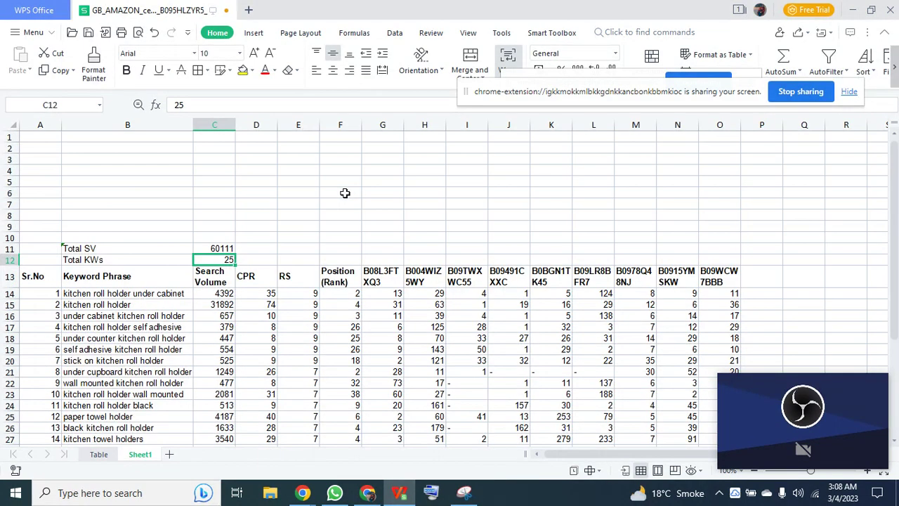
left_click(339, 259)
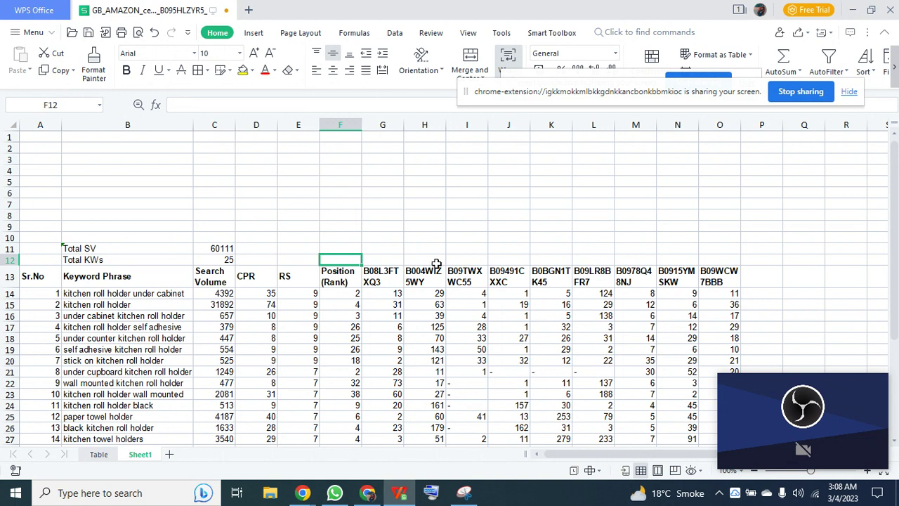
type("=")
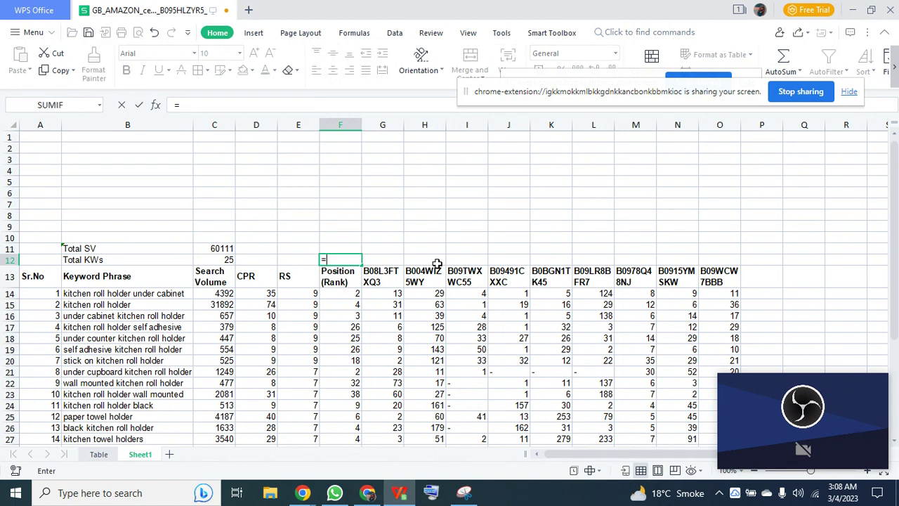
type("coun")
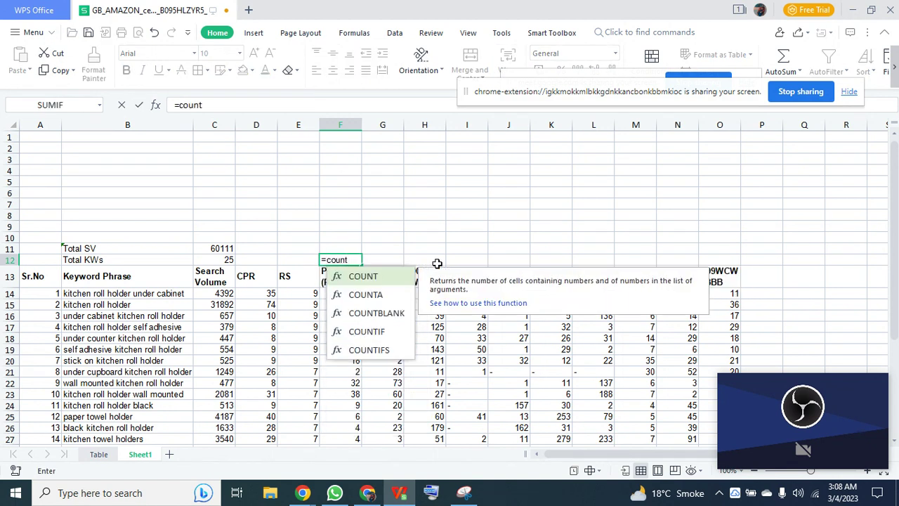
type("t")
double_click(376, 333)
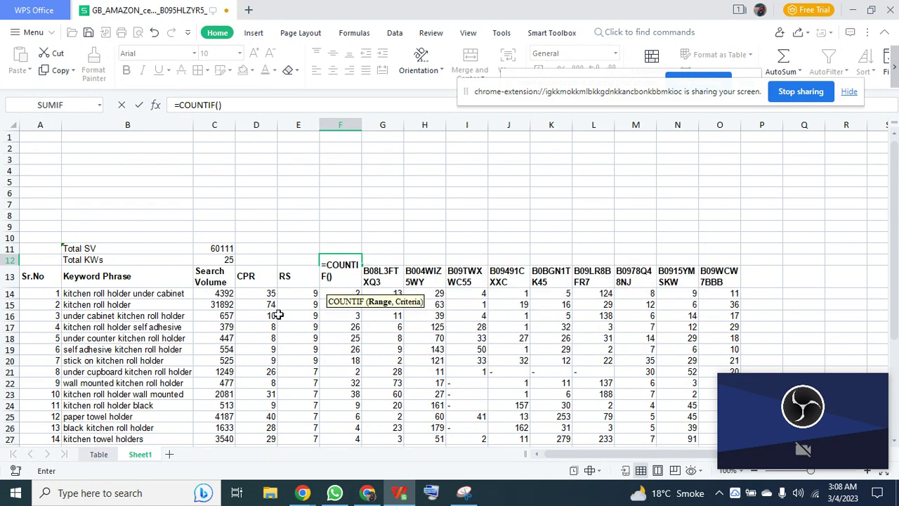
left_click(335, 293)
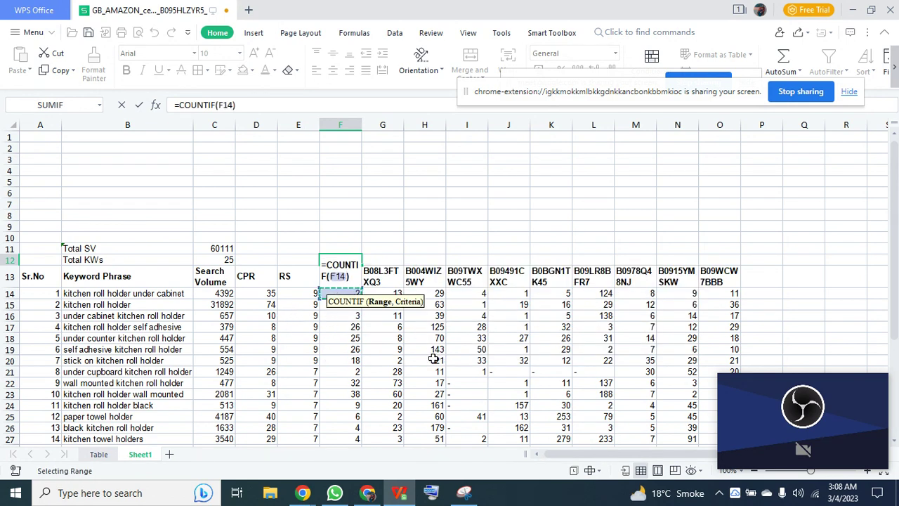
key("ctrl+shift+Down")
type(",")
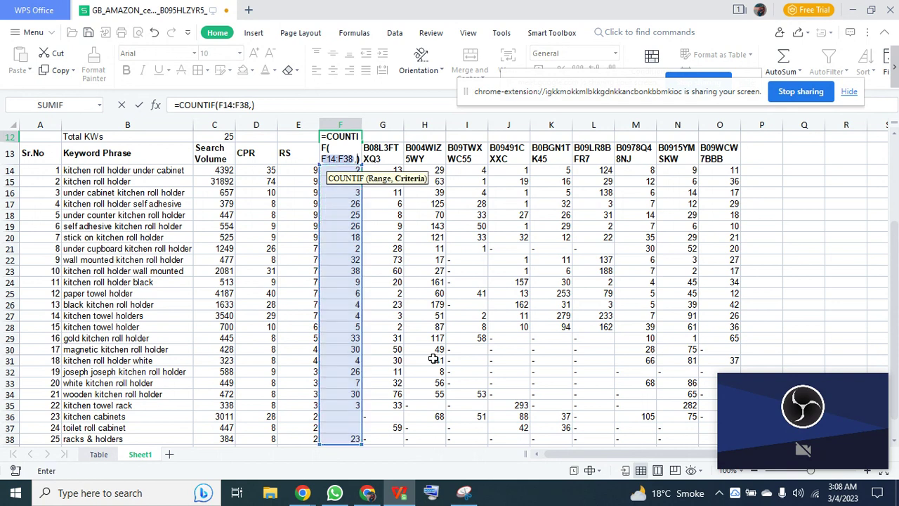
type("\"<=58")
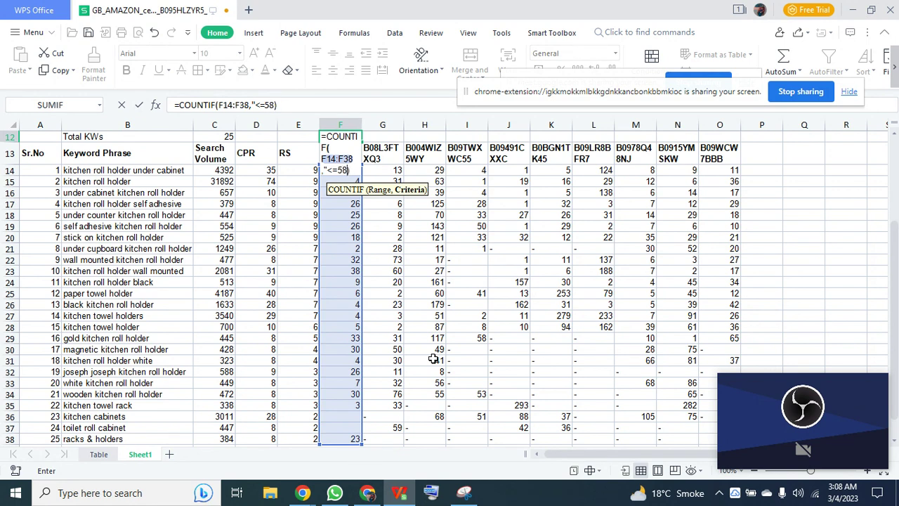
type("\"")
key("Return")
Copy the COUNTIF formula from F12 across the competitor columns through O12
scroll(567, 409, "up", 4)
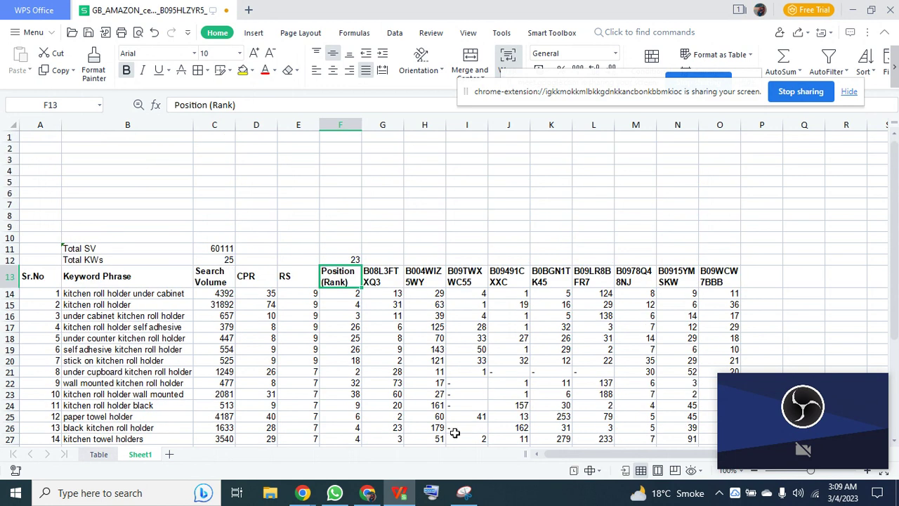
left_click(342, 255)
left_click_drag(360, 265, 735, 271)
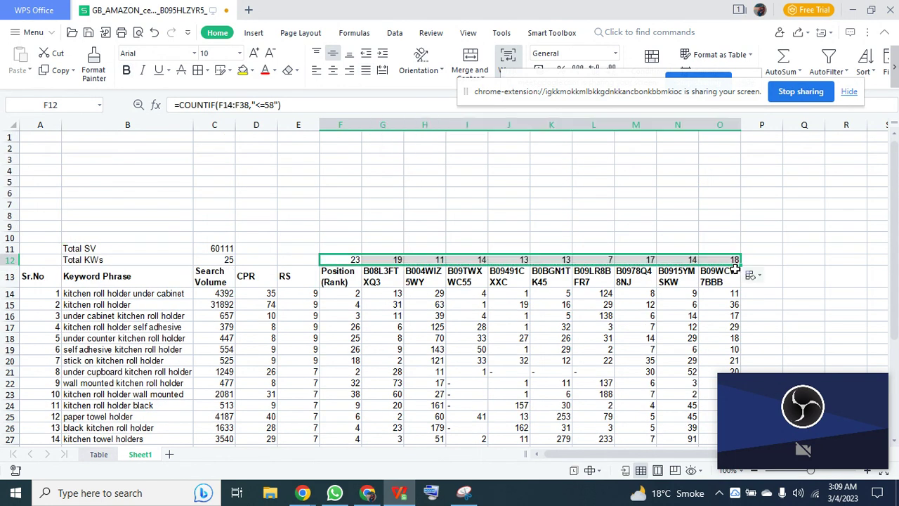
Widen the RS column to make room for row labels and narrow the Keyword Phrase column slightly
left_click(336, 248)
left_click_drag(320, 124, 391, 124)
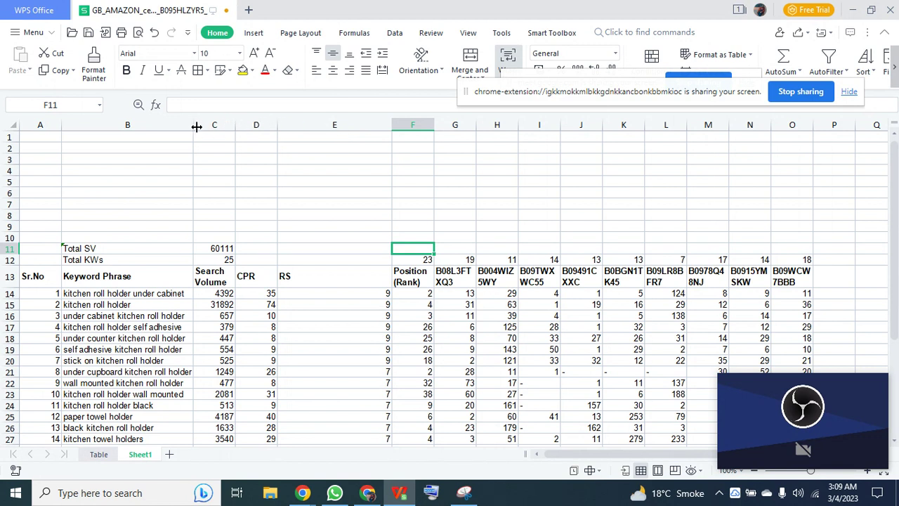
left_click_drag(194, 125, 173, 124)
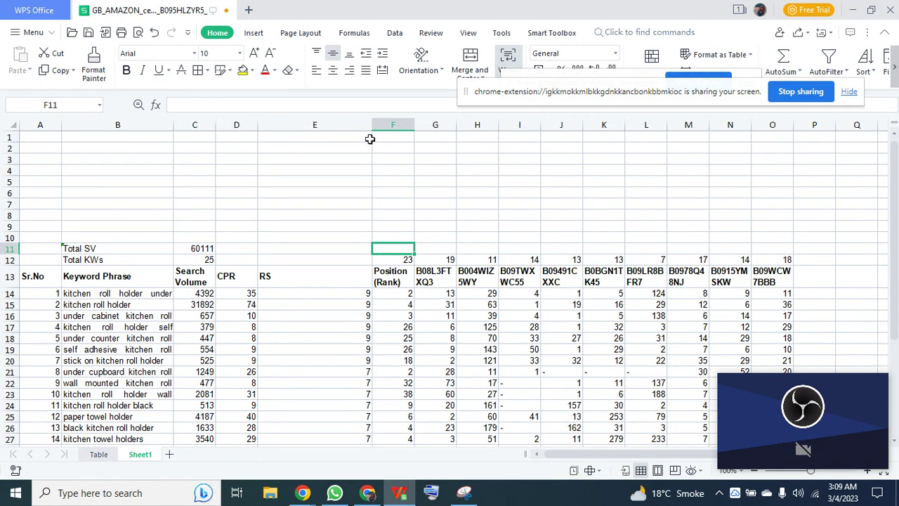
left_click_drag(371, 128, 346, 126)
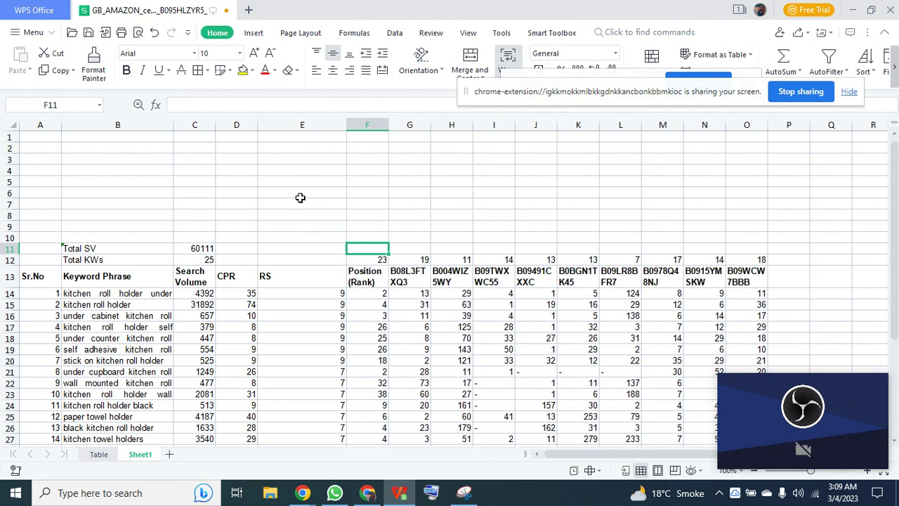
Enter the label KWs Indexing in E12 and the label KWs Indexing %age in E11
left_click(294, 259)
type("KWs Indexing")
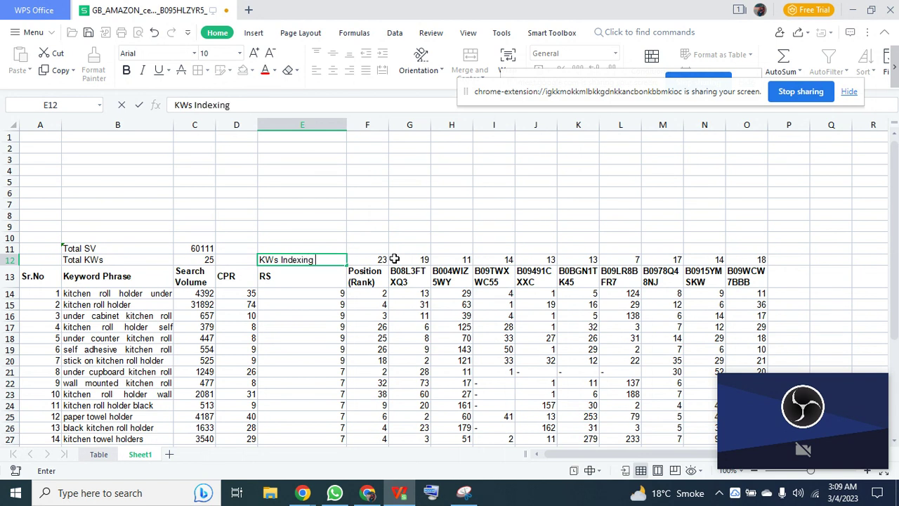
key("Up")
type("KWs Indexing")
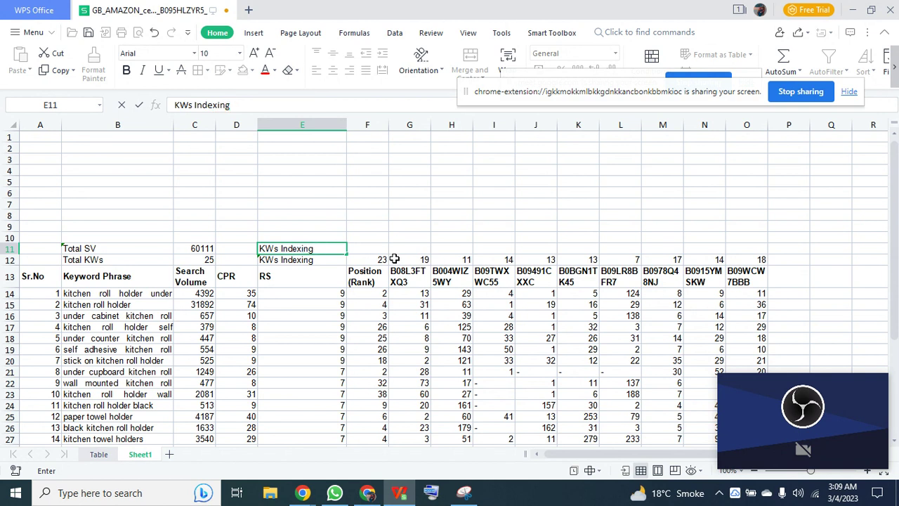
type(" %age")
key("Tab")
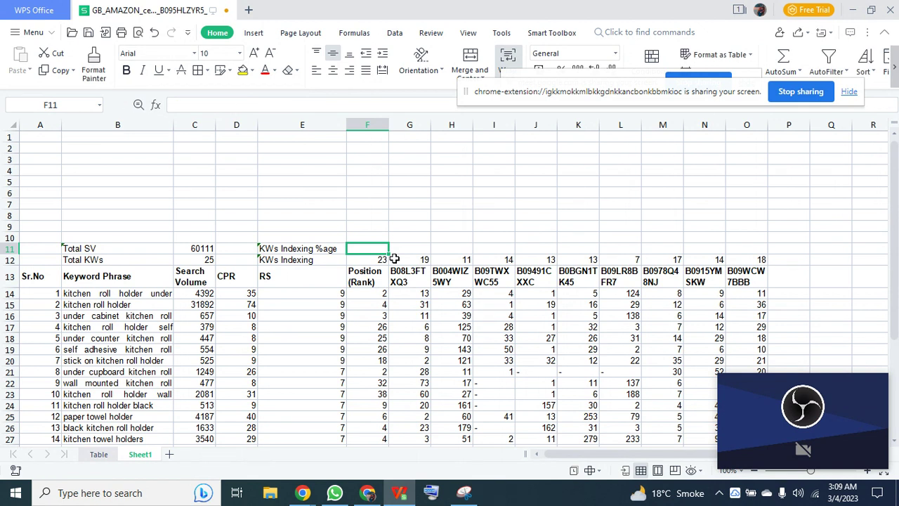
Calculate the indexing percentage in F11 with =F12/$C$12, keeping the total keywords reference absolute
type("=")
left_click(381, 260)
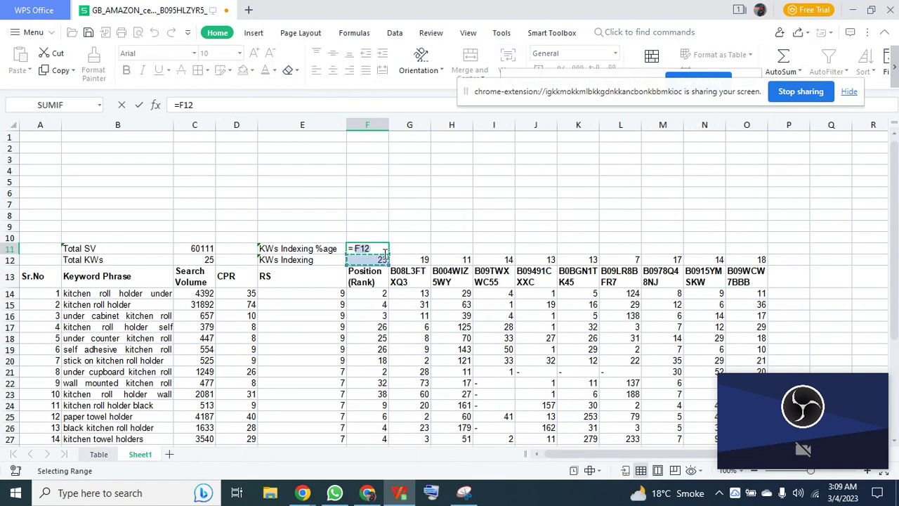
type("/")
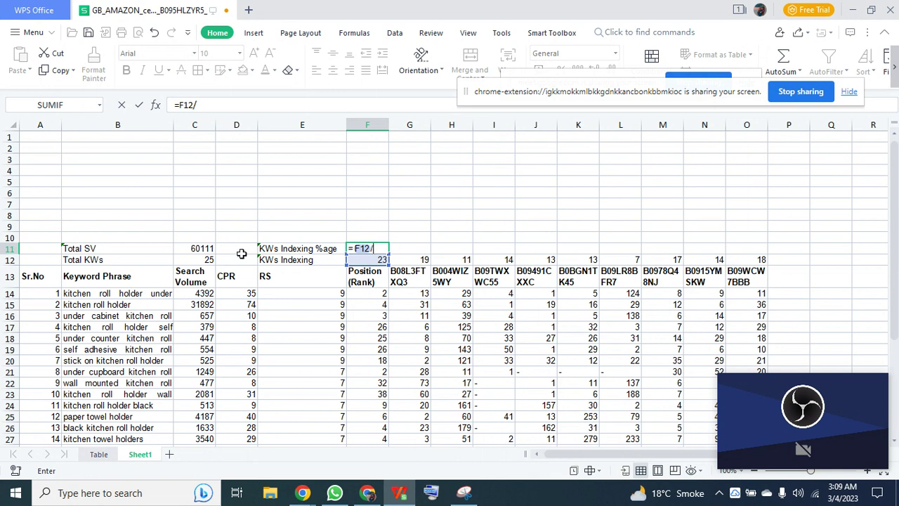
left_click(201, 258)
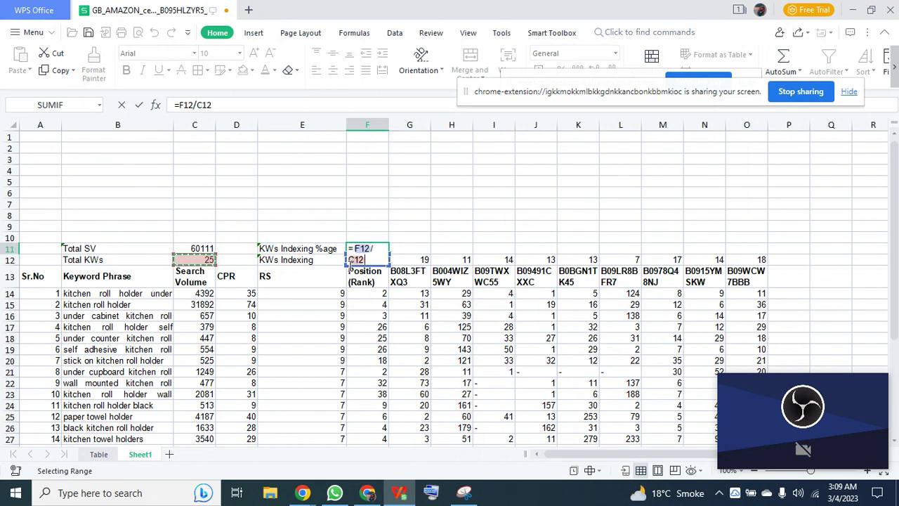
key("Return")
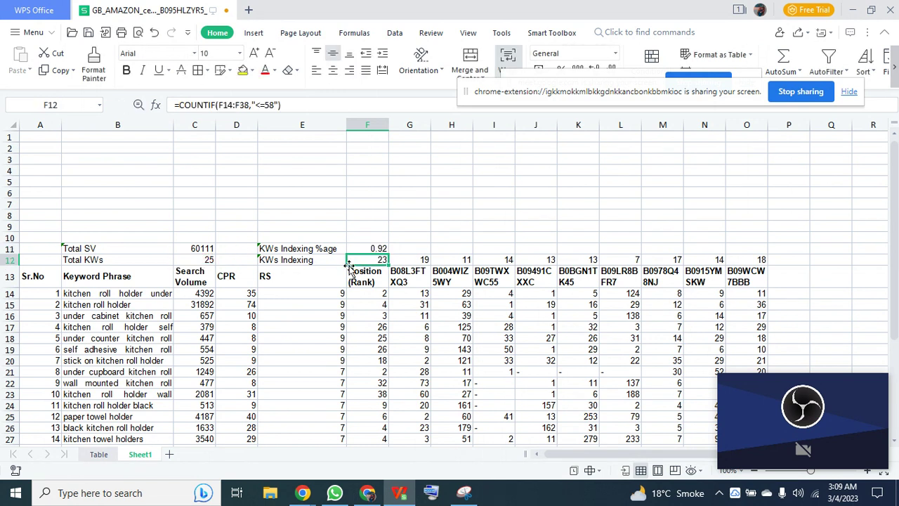
Copy the indexing percentage formula from F11 across through O11 and format the results as percentages
left_click(371, 250)
left_click_drag(390, 251, 755, 233)
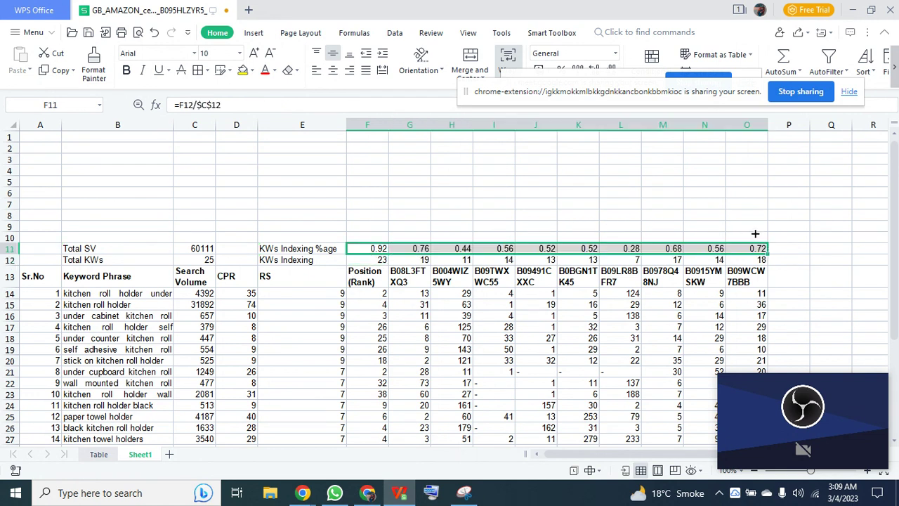
left_click(560, 68)
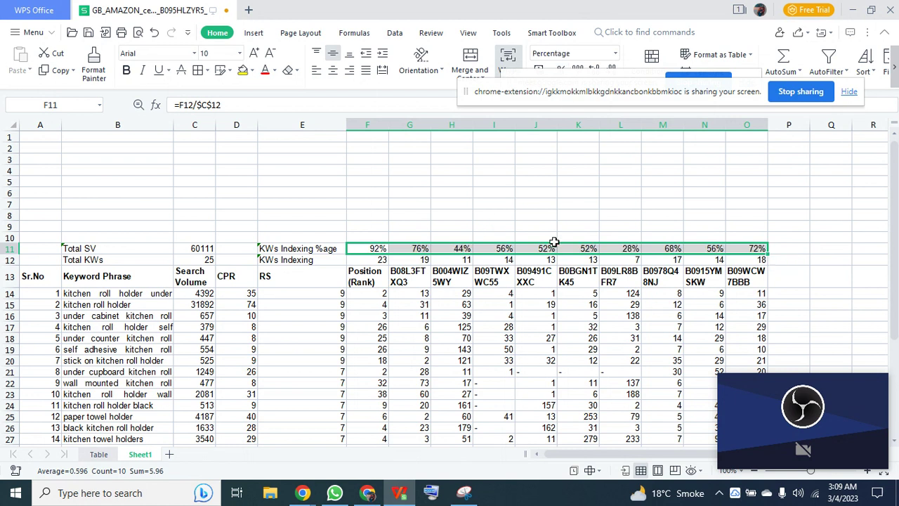
Highlight the Position (Rank) and B08L3FTXQ3 columns from row 11 to row 38 with an orange fill
left_click(410, 271)
left_click_drag(365, 248, 424, 441)
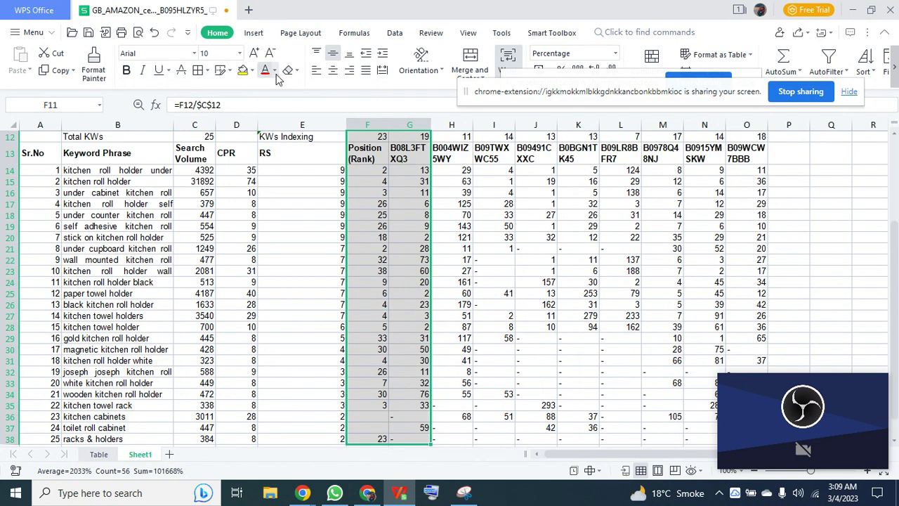
left_click(253, 72)
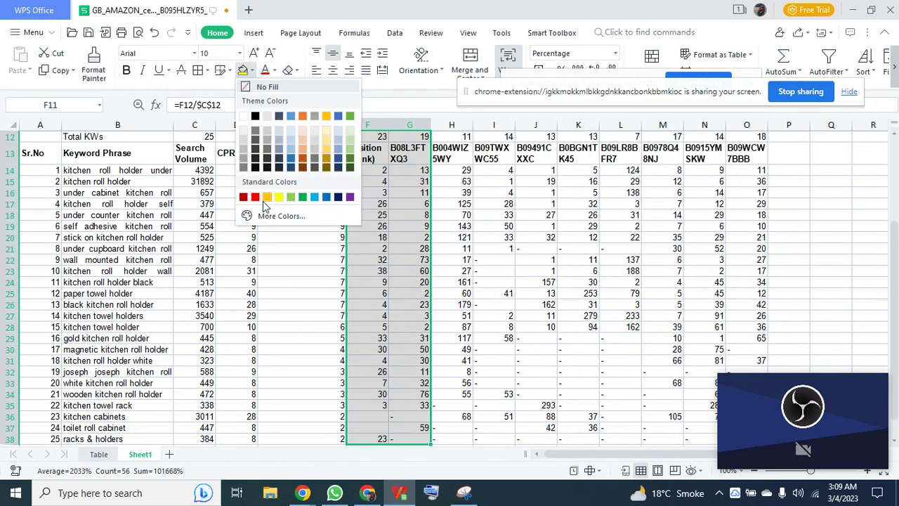
left_click(267, 199)
Highlight the B0978Q48NJ column from M11 down to row 38 with the same orange fill
scroll(380, 274, "up", 4)
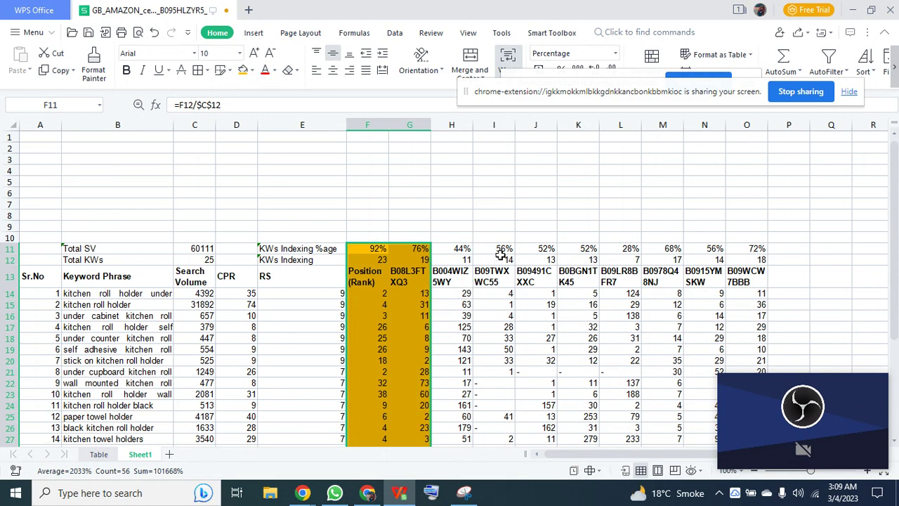
left_click(666, 248)
key("ctrl+shift+Down")
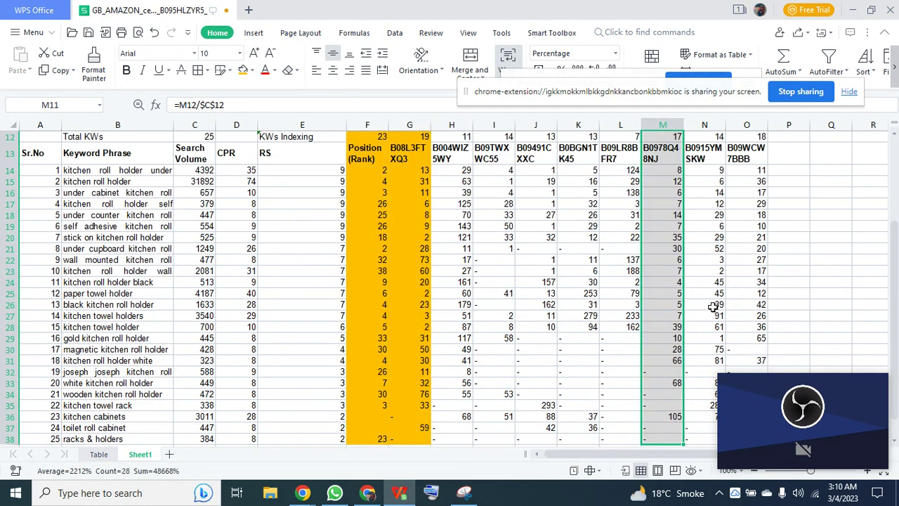
left_click(242, 71)
Highlight the B09WCW7BBB column from O11 down to row 38 with the same orange fill
scroll(779, 281, "up", 4)
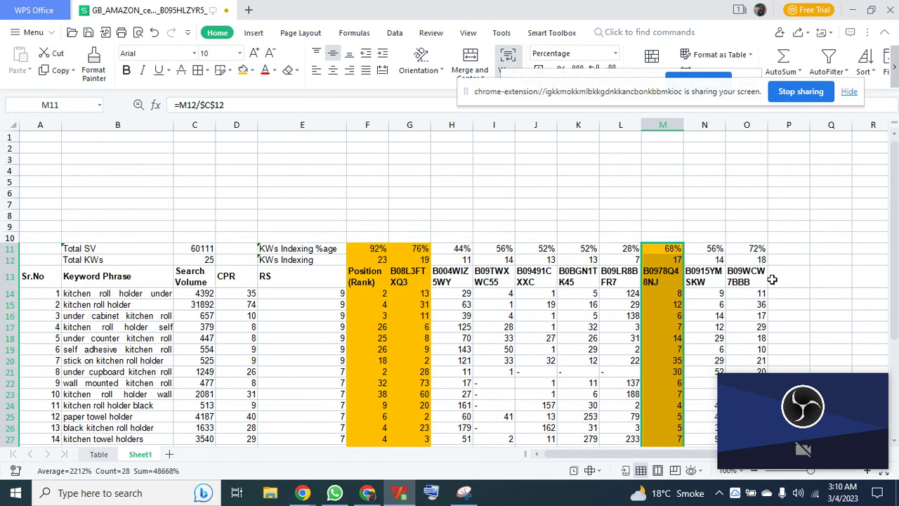
left_click(755, 252)
key("ctrl+shift+Down")
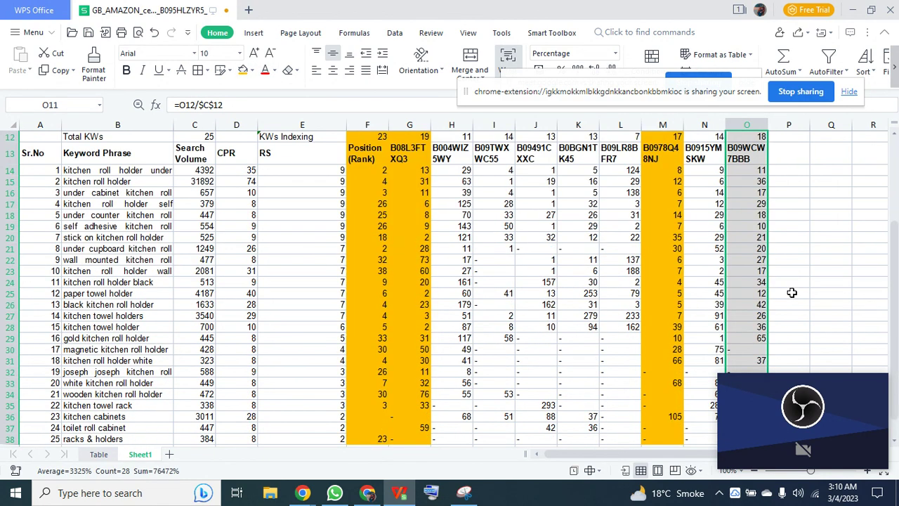
left_click(243, 70)
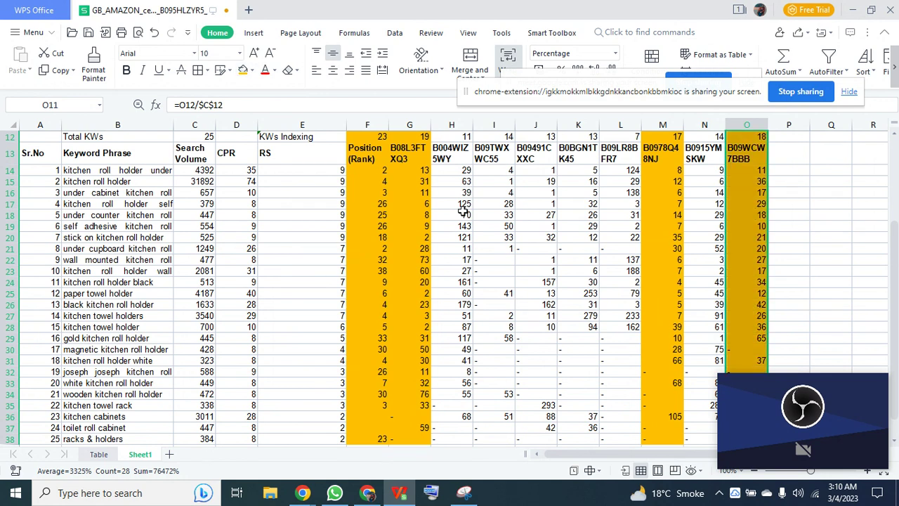
Highlight the B09TWXWC55 and B0915YMSKW columns from row 11 to row 38 with a yellow fill
scroll(525, 225, "up", 4)
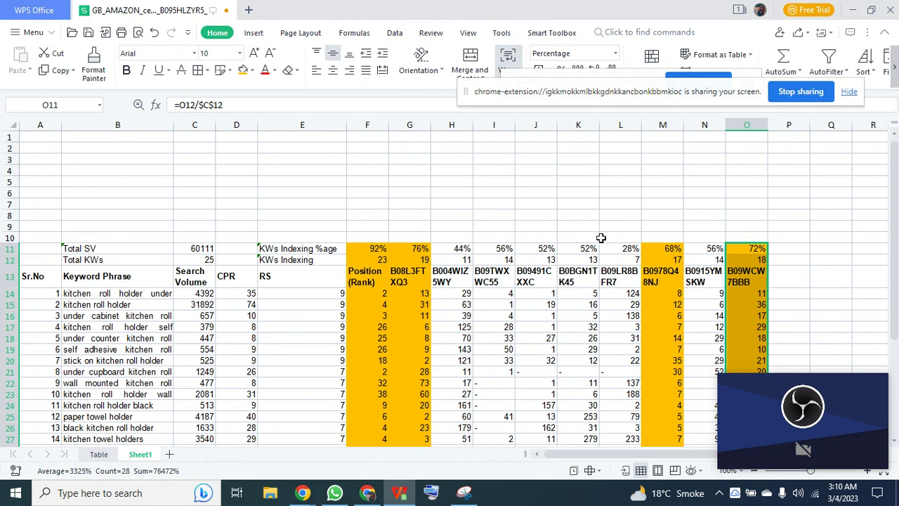
left_click(506, 249)
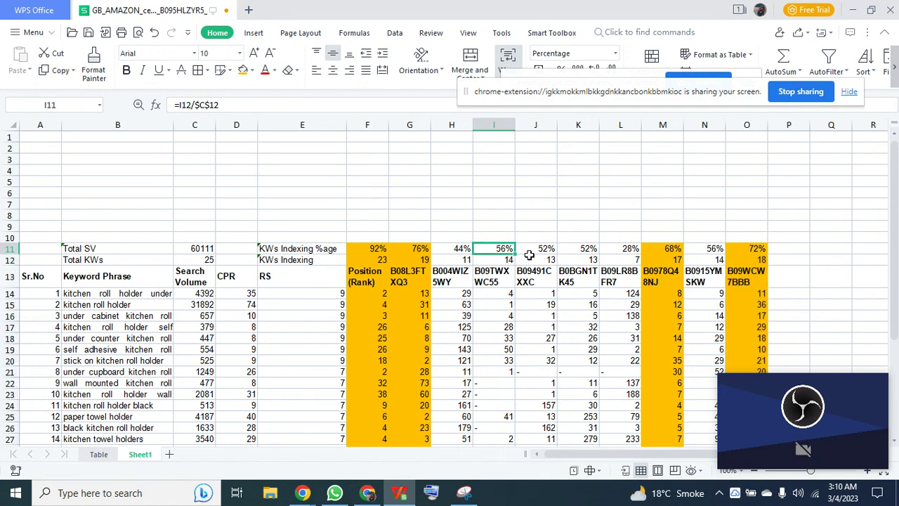
key("ctrl+shift+Down")
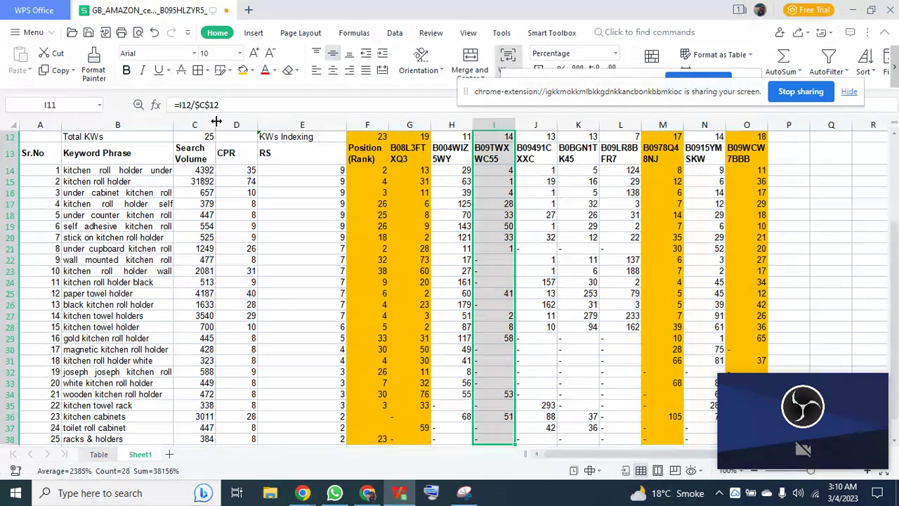
left_click(252, 71)
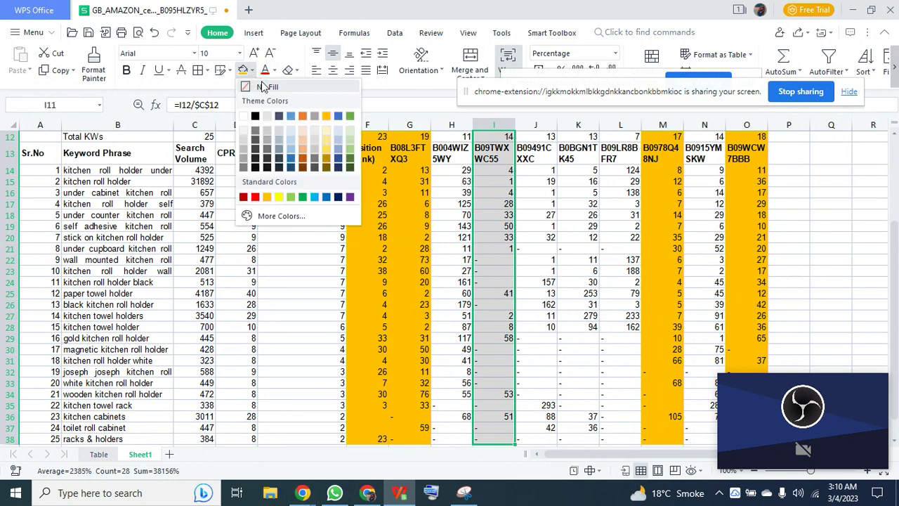
left_click(279, 197)
scroll(590, 257, "up", 4)
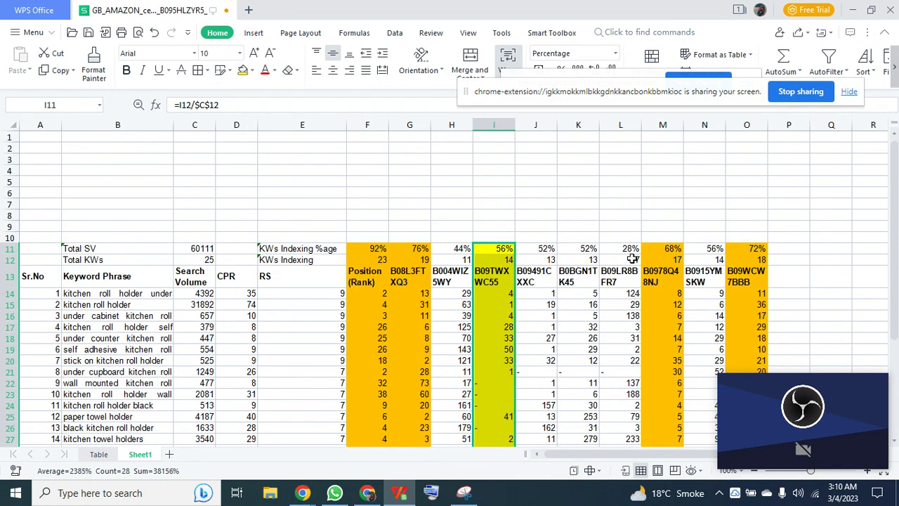
left_click(704, 248)
key("ctrl+shift+Down")
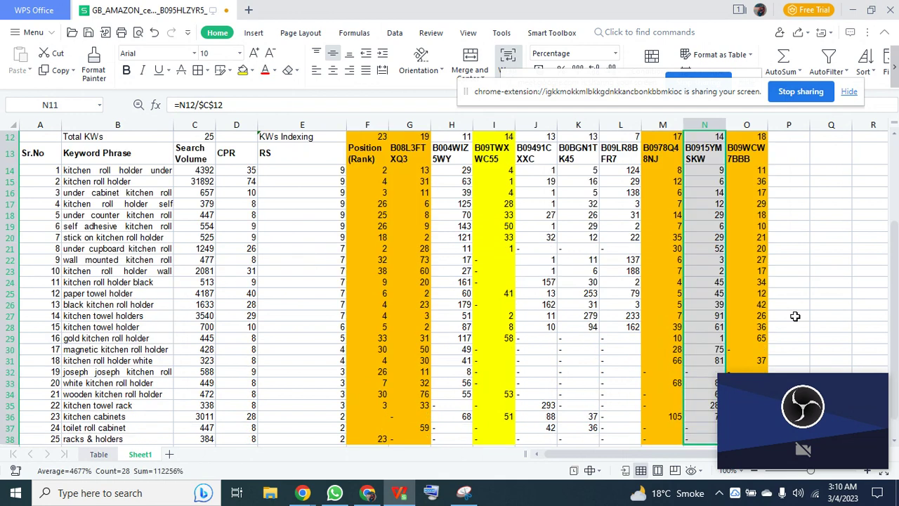
left_click(241, 70)
Highlight the B004WIZ5WY, B09491CXXC, B0BGN1TK45 and B09LR8BFR7 columns from row 11 to row 38 with a green fill
scroll(453, 153, "up", 2)
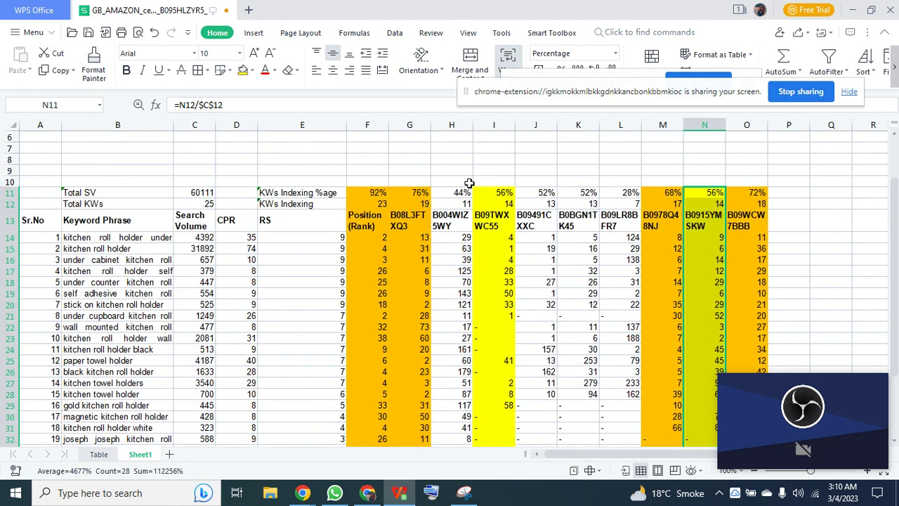
left_click_drag(453, 194, 458, 204)
key("ctrl+shift+Down")
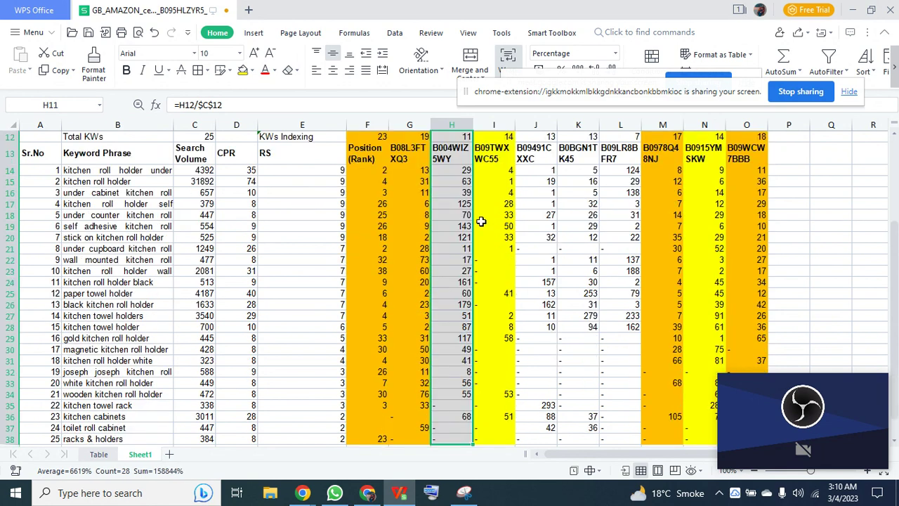
left_click(252, 70)
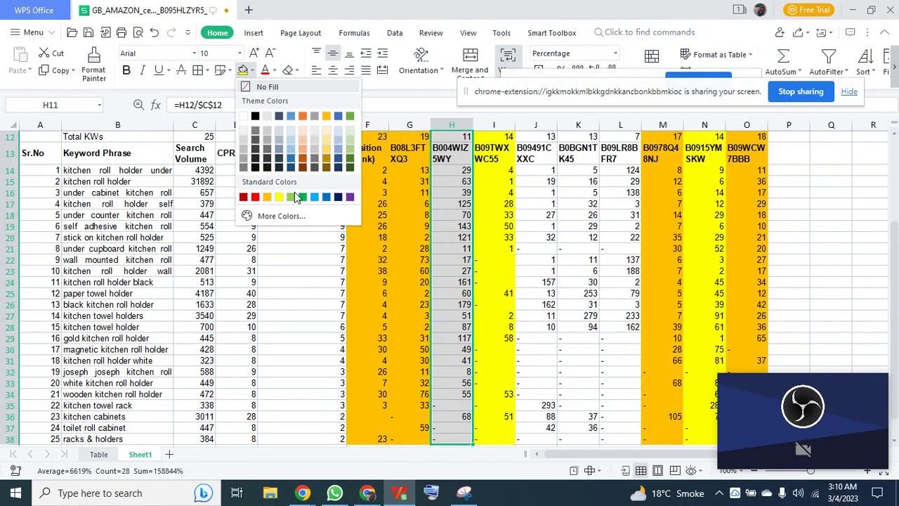
left_click(300, 197)
scroll(300, 202, "up", 4)
left_click_drag(536, 250, 608, 293)
key("ctrl+shift+Down")
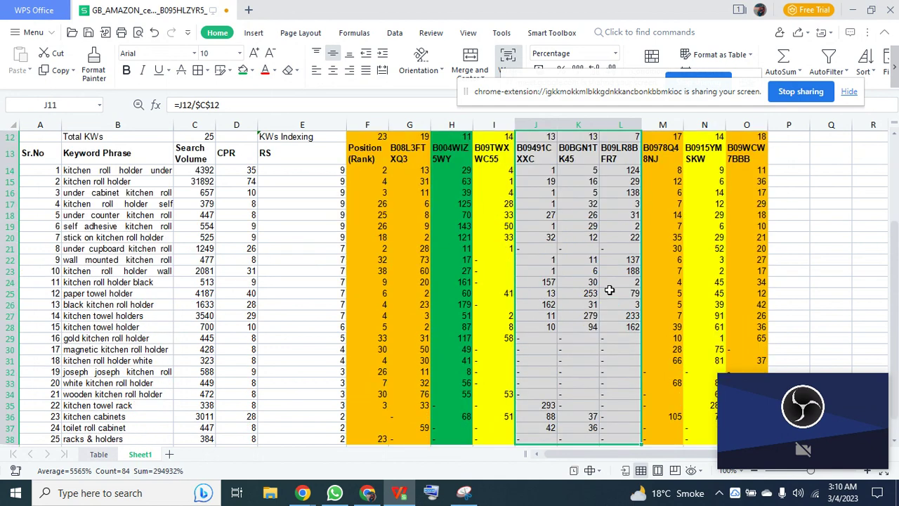
left_click(242, 70)
scroll(414, 341, "up", 4)
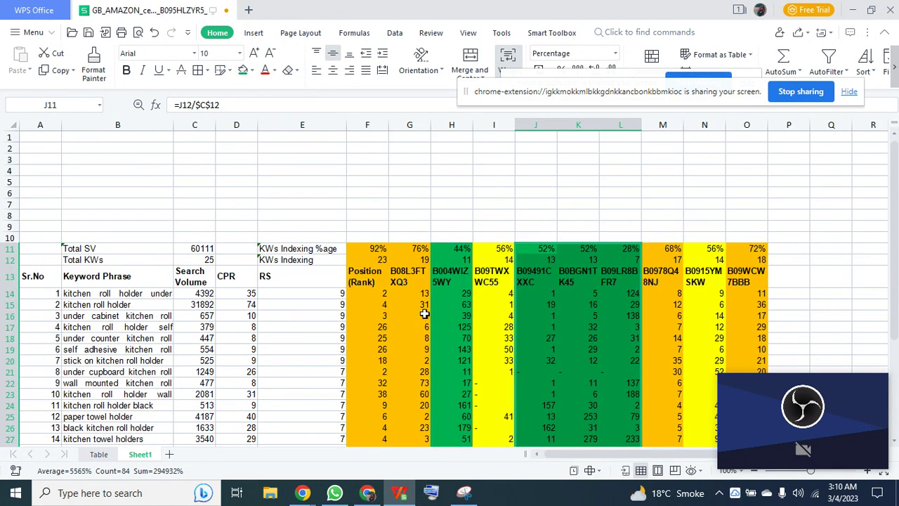
left_click(424, 314)
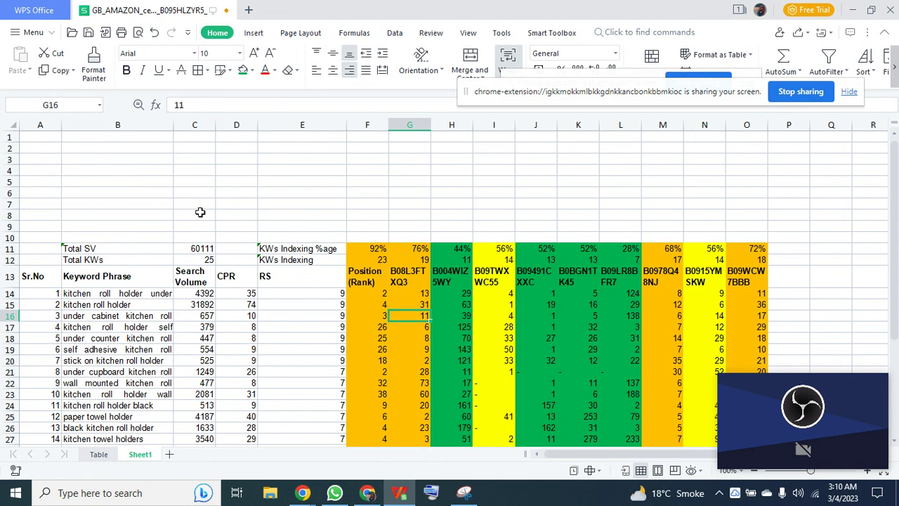
Insert 18 blank rows above the keyword summary, at the start of the sheet
left_click_drag(10, 137, 10, 338)
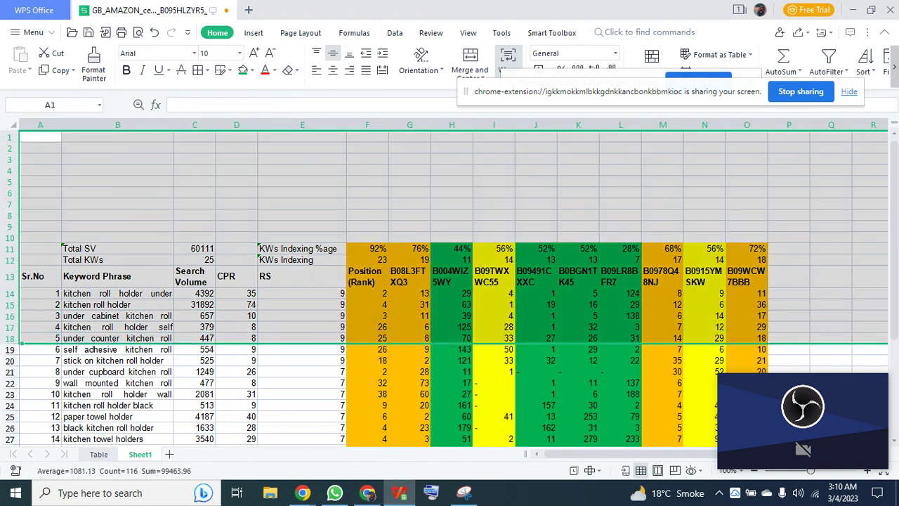
right_click(136, 288)
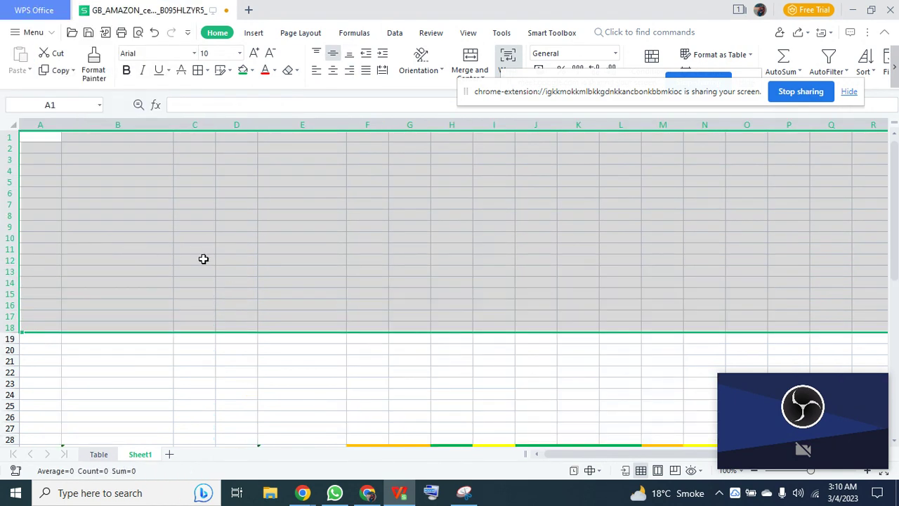
scroll(269, 261, "down", 2)
left_click(253, 195)
scroll(288, 212, "down", 2)
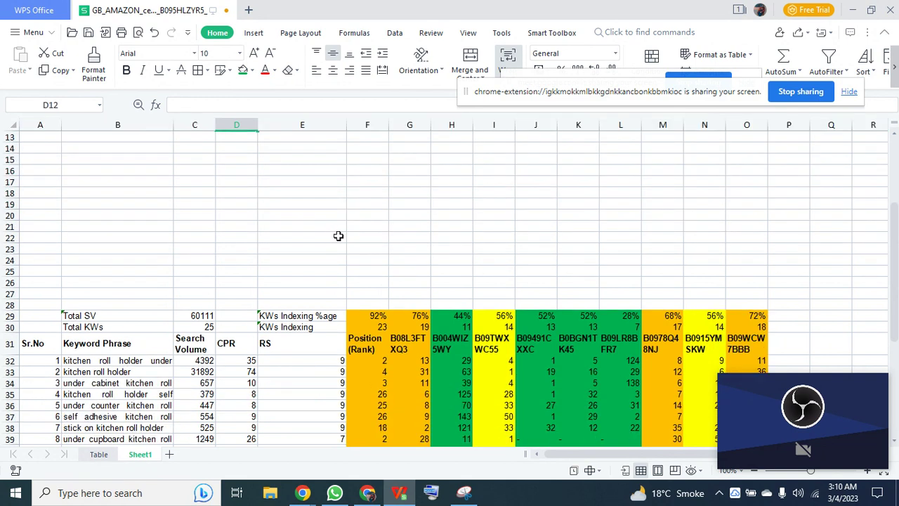
Label E28 "captured SV" and calculate it in F28 with =F29*$C$29, keeping the total search volume reference absolute
left_click(303, 307)
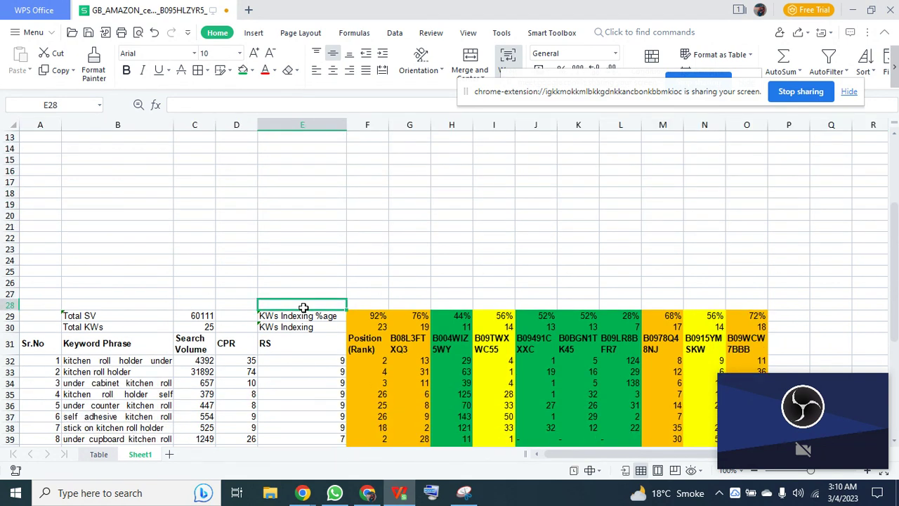
type("captured SV")
key("Tab")
type("=")
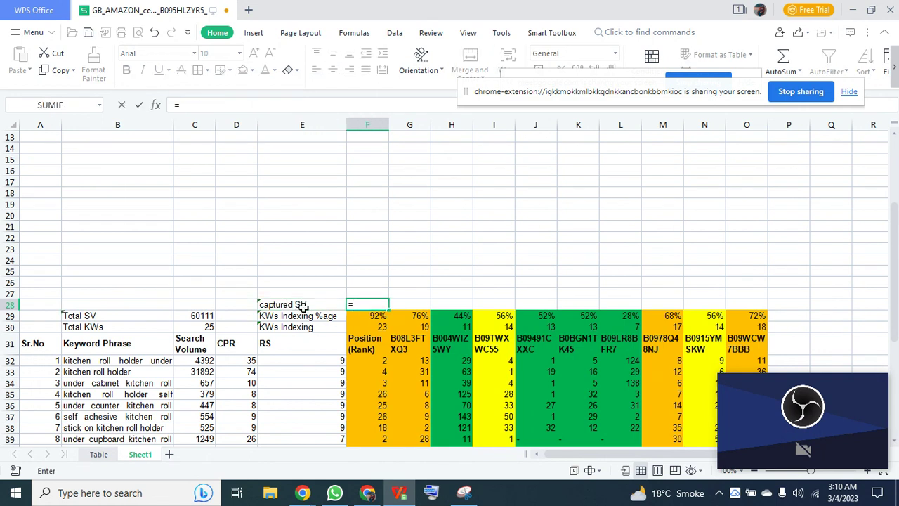
left_click(368, 316)
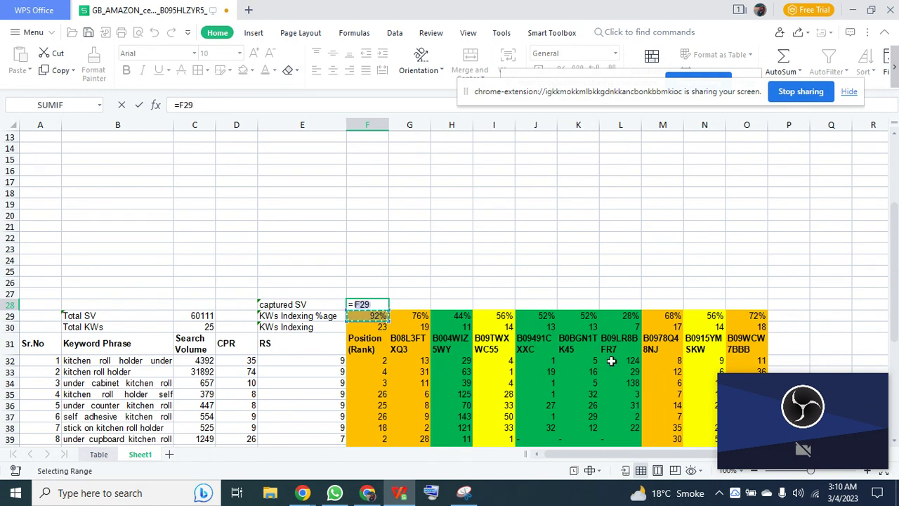
type("*")
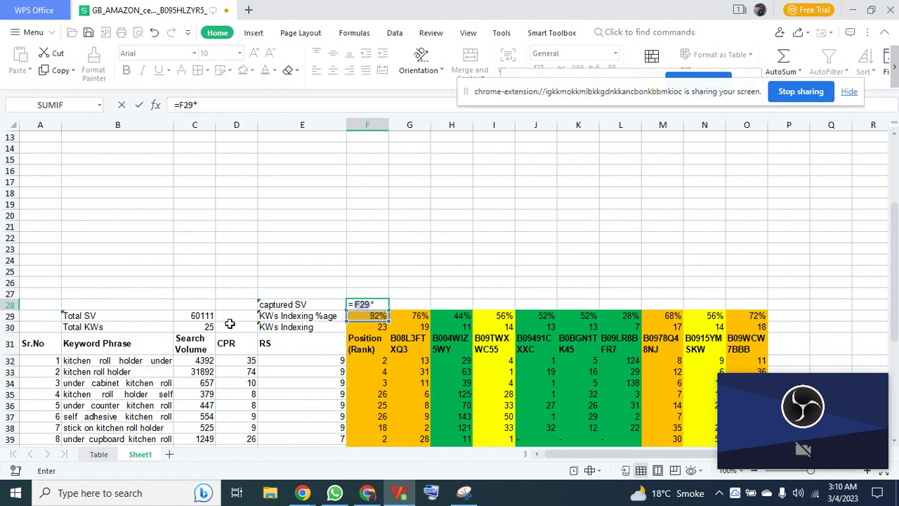
left_click(203, 315)
key("F4")
key("Return")
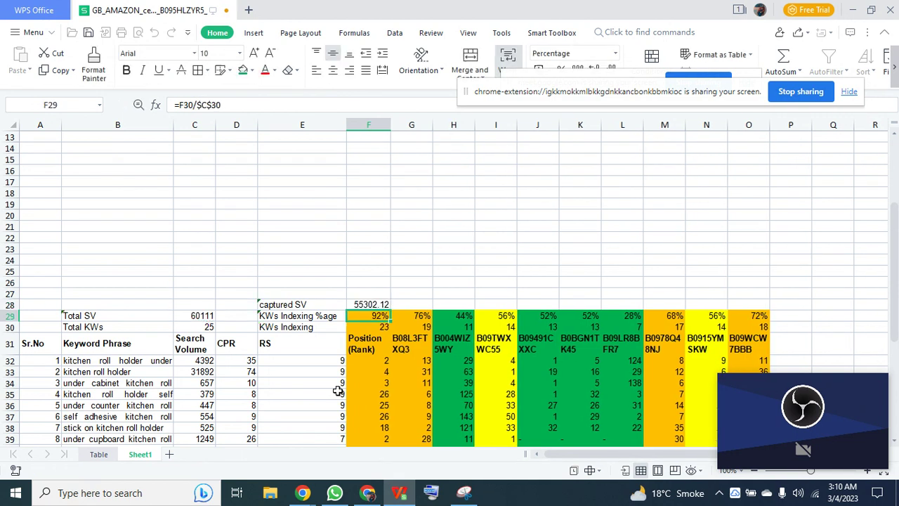
Remove the decimals from F28 and copy its captured SV formula across through O28
left_click(361, 305)
left_click(612, 68)
left_click(612, 67)
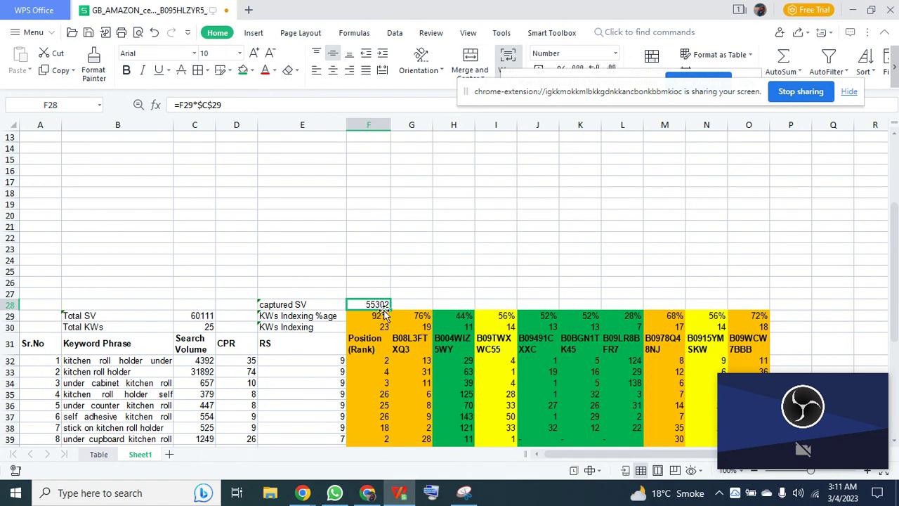
left_click_drag(391, 309, 759, 309)
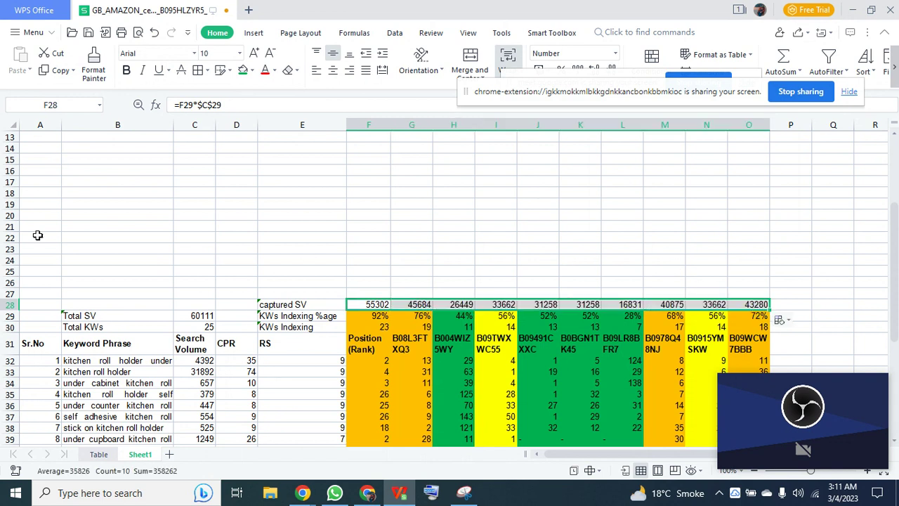
Fill the captured SV cells F28, G28, M28 and O28 with orange to match their columns
left_click(369, 302)
left_click_drag(369, 302, 412, 302)
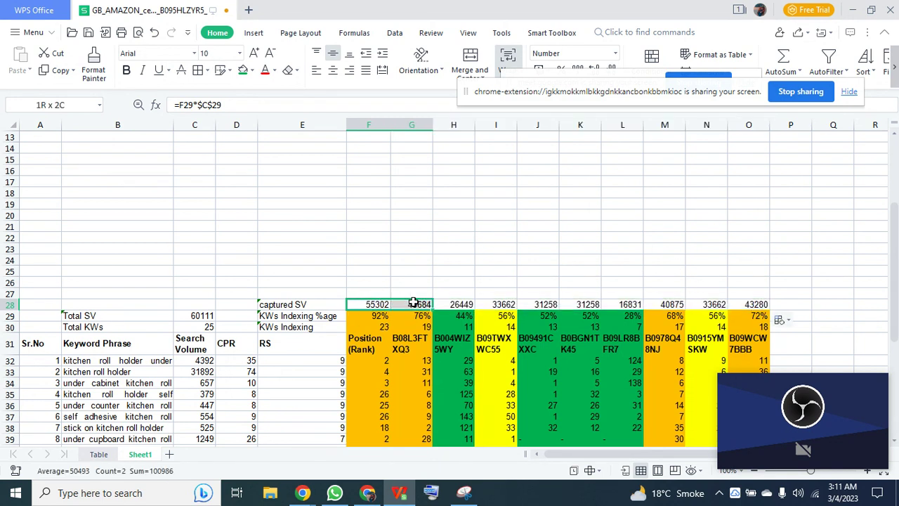
left_click(253, 70)
left_click(267, 197)
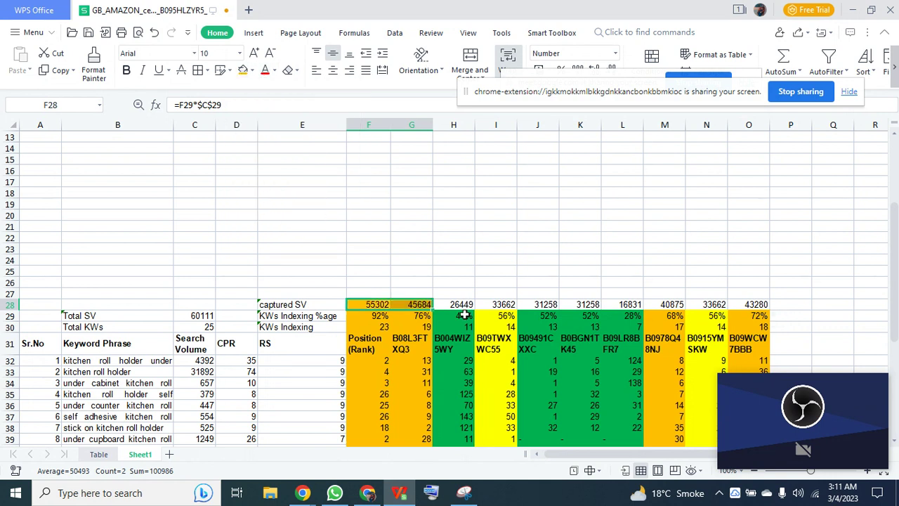
left_click(658, 307)
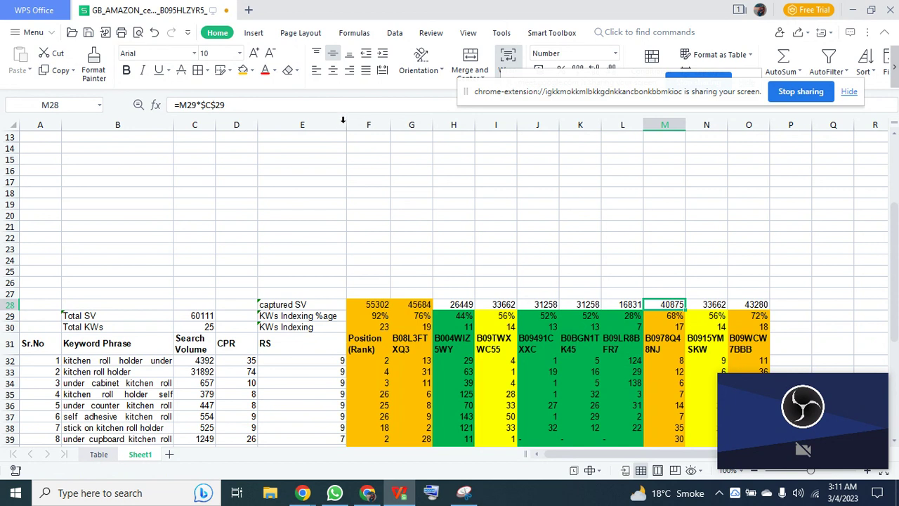
left_click(242, 70)
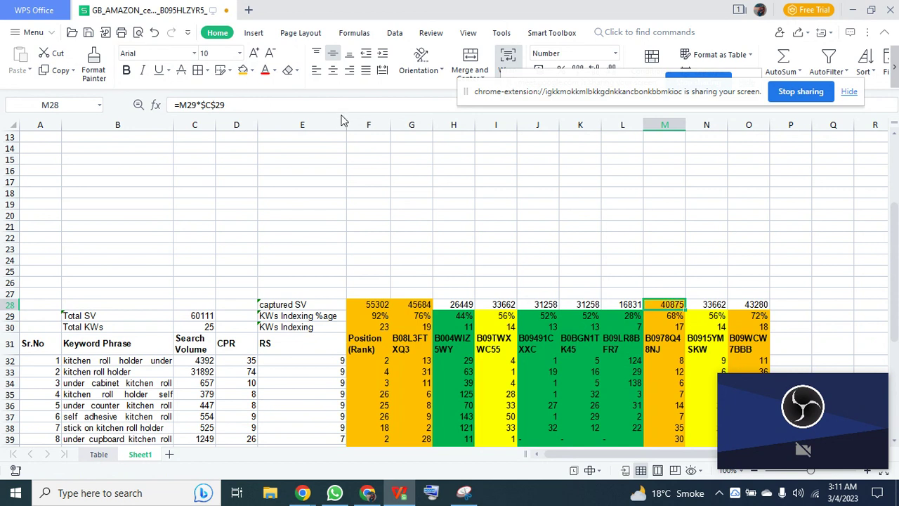
left_click(755, 304)
left_click(244, 71)
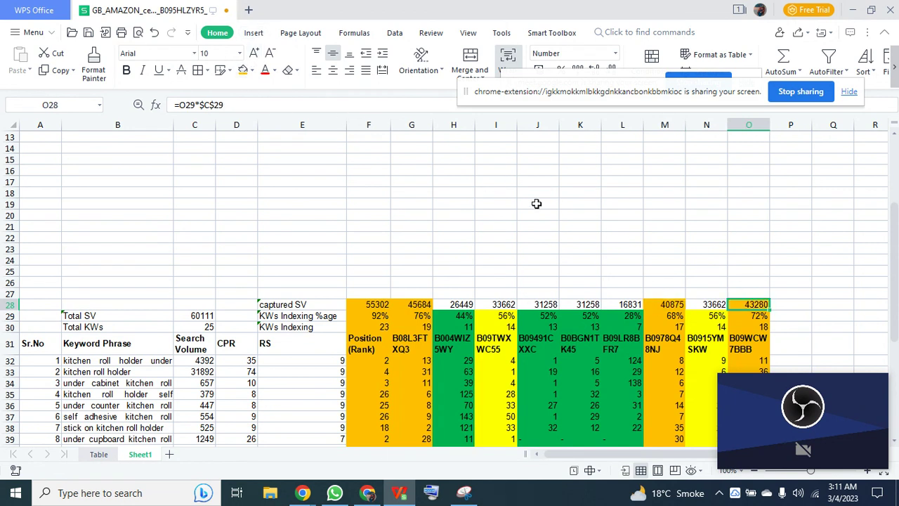
Fill the captured SV cells N28 and I28 with yellow to match their columns
left_click(695, 305)
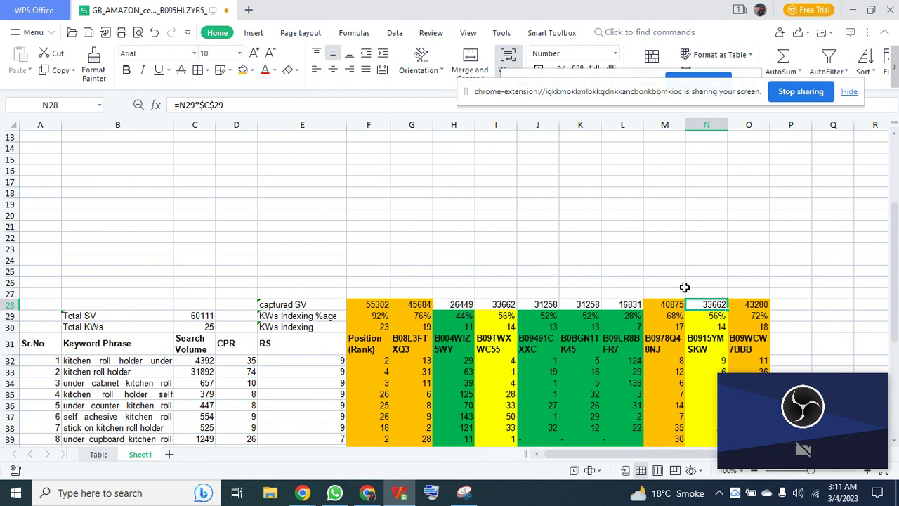
left_click(250, 74)
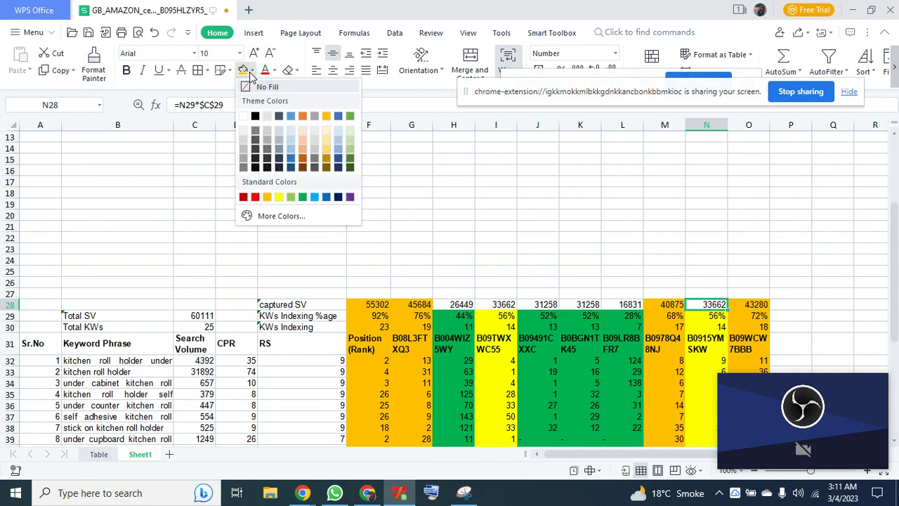
left_click(279, 197)
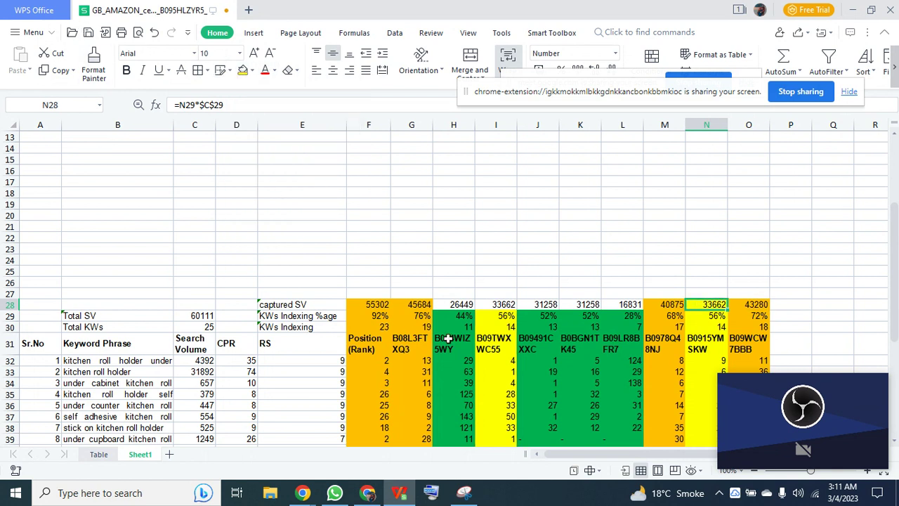
left_click(487, 307)
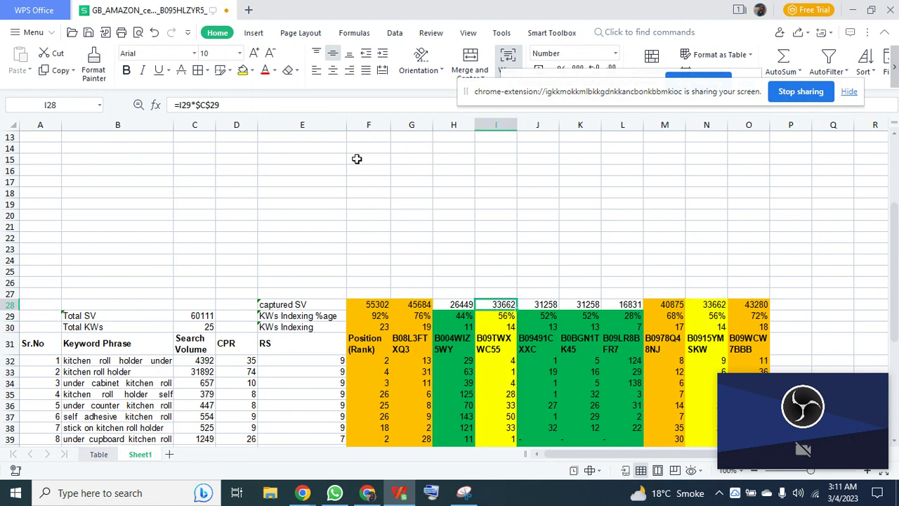
Fill the captured SV cells H28, J28, K28 and L28 with green to match their columns
left_click(445, 306)
left_click(251, 73)
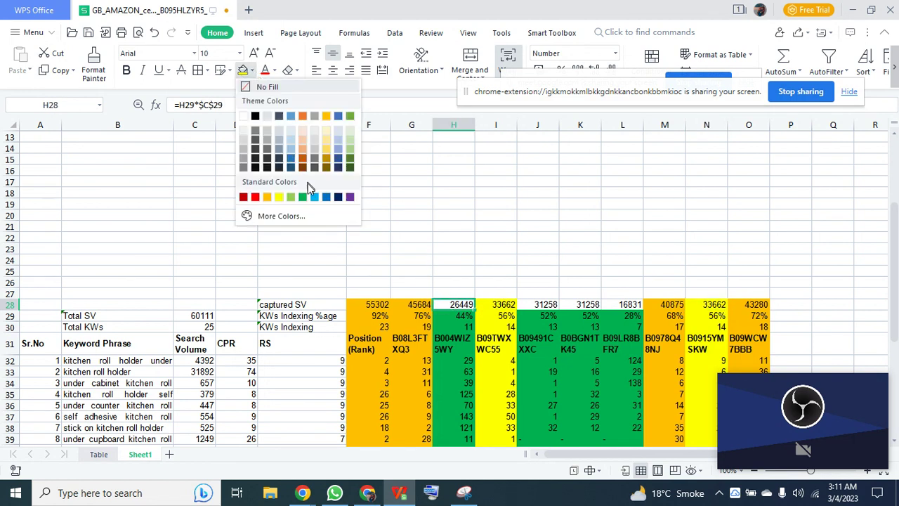
left_click(303, 198)
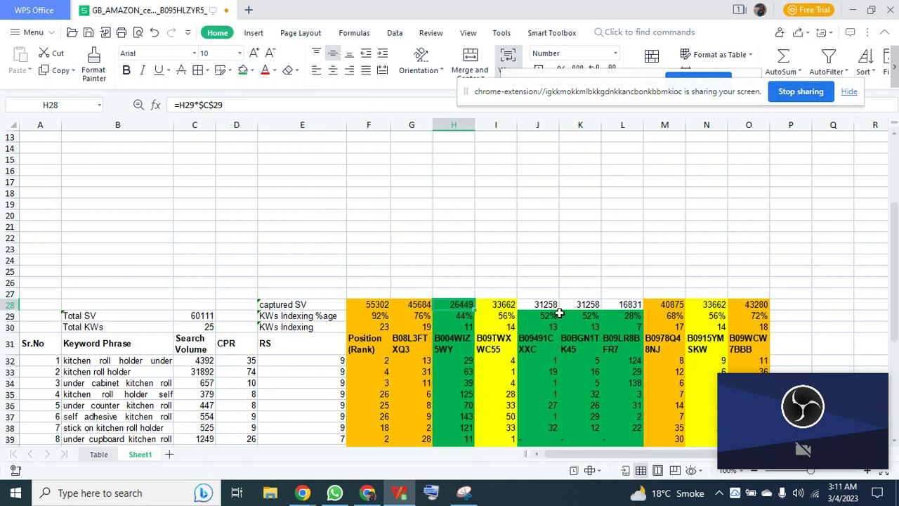
left_click_drag(544, 307, 630, 309)
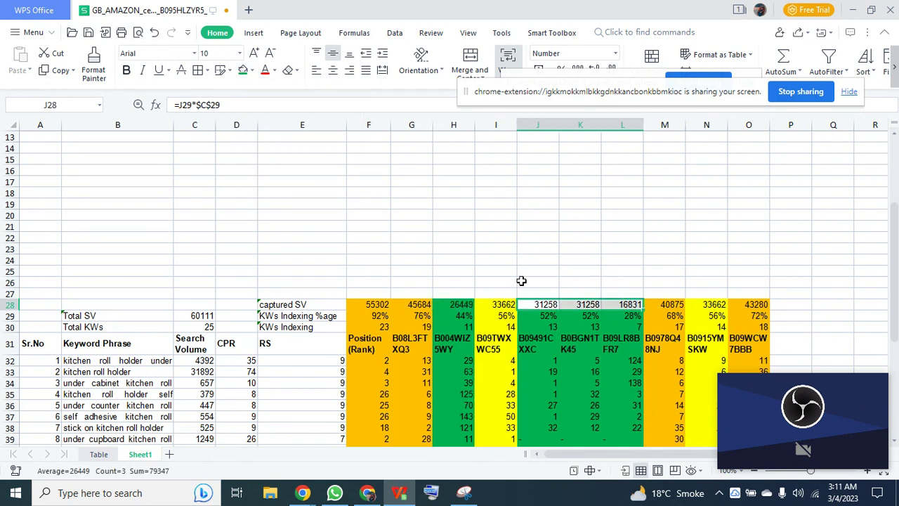
left_click(243, 71)
left_click(329, 271)
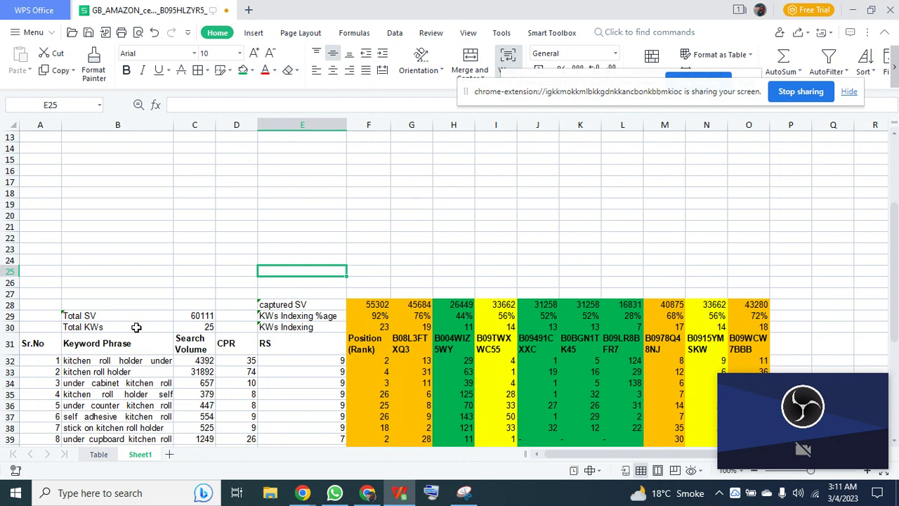
Label E27 "Special Features" directly above the captured SV label
scroll(201, 312, "up", 4)
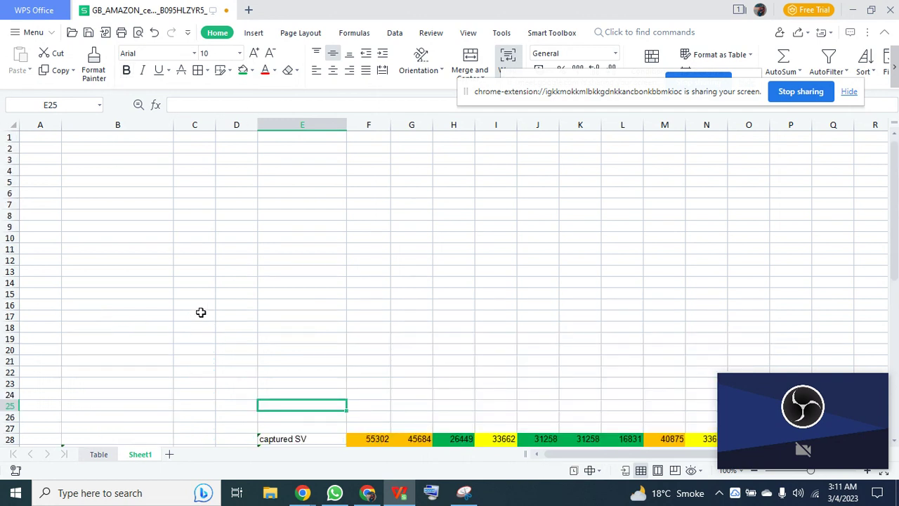
key("Down")
key("Down")
type("Sp")
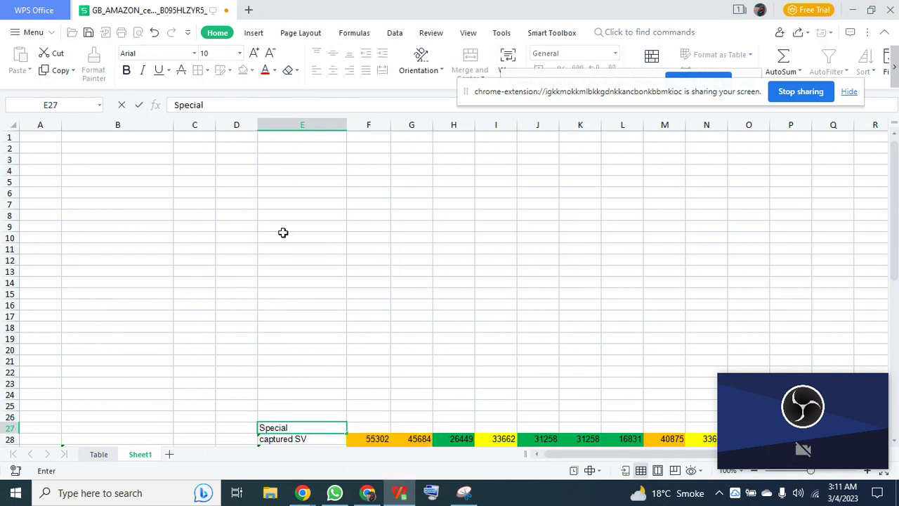
type("ecial Feat")
type("ured")
key("BackSpace")
key("BackSpace")
key("BackSpace")
type("res")
key("Up")
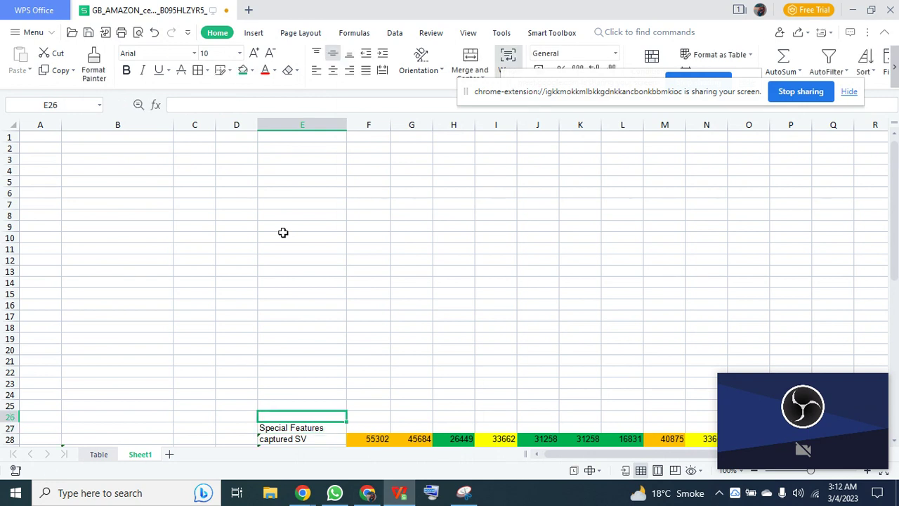
Label E26 "Sponsored Occurences" and widen column E so the label fits on one line
type("Sponsored")
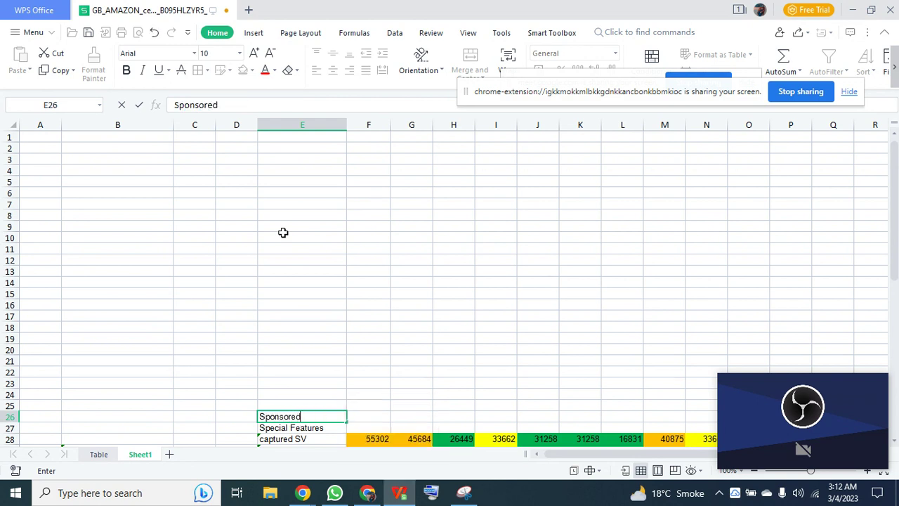
type(" Occurences")
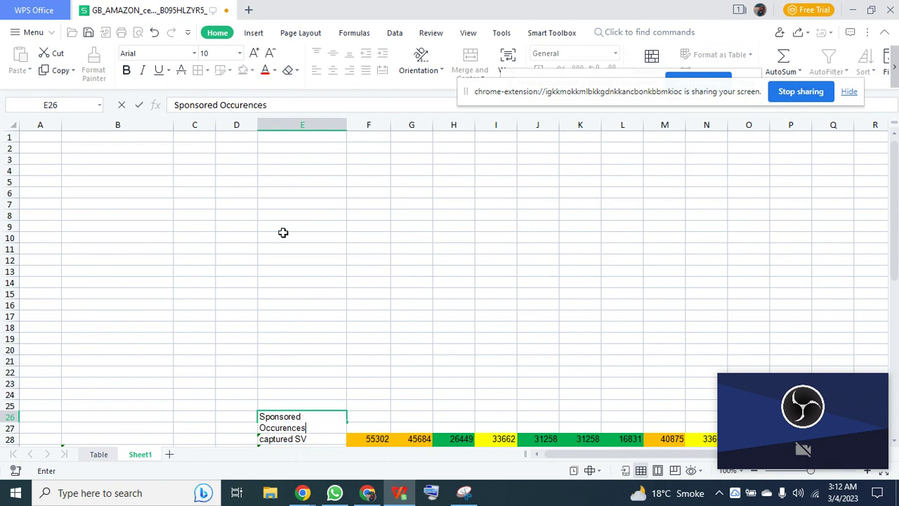
key("Return")
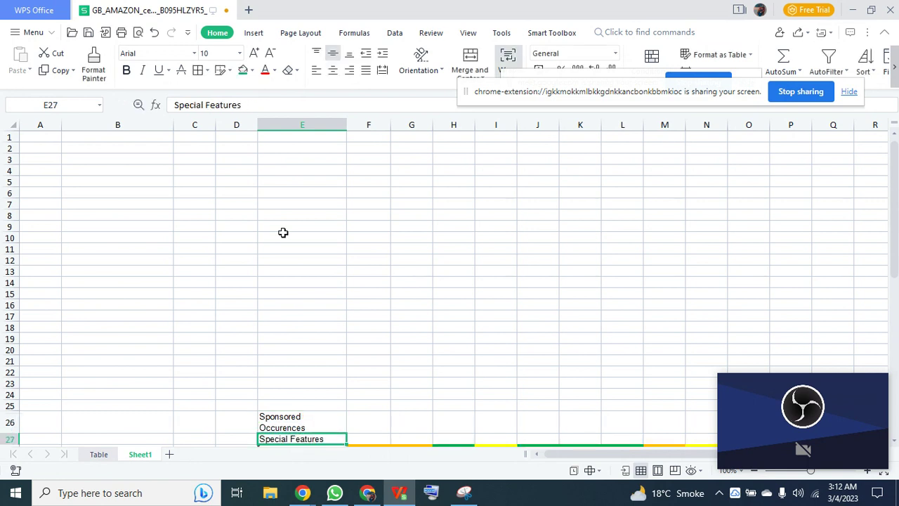
double_click(348, 124)
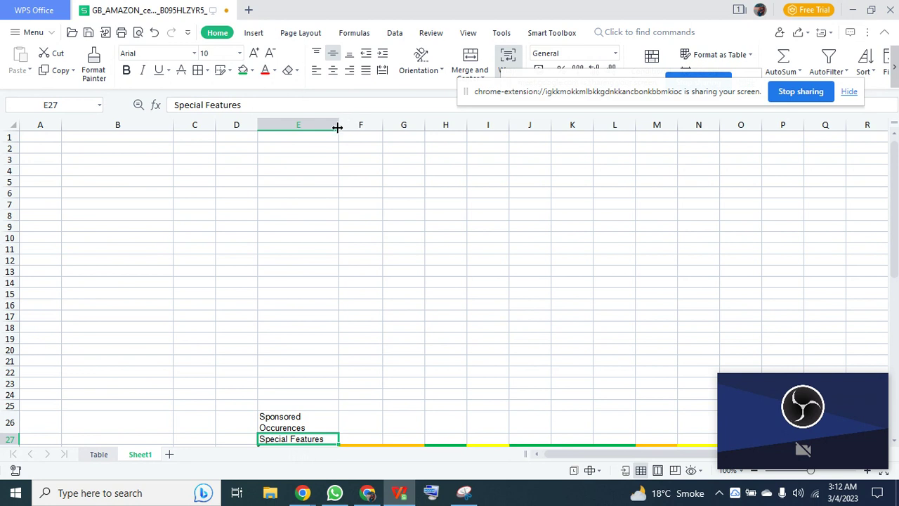
left_click_drag(338, 124, 352, 125)
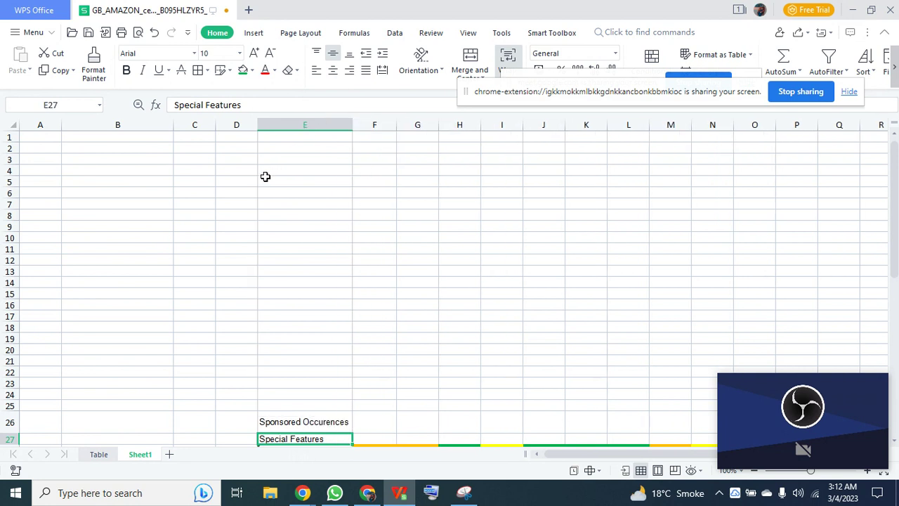
Widen column B so the keyword phrases fit on one line and toggle text wrapping across the whole sheet to refit the rows
left_click(11, 125)
left_click(508, 57)
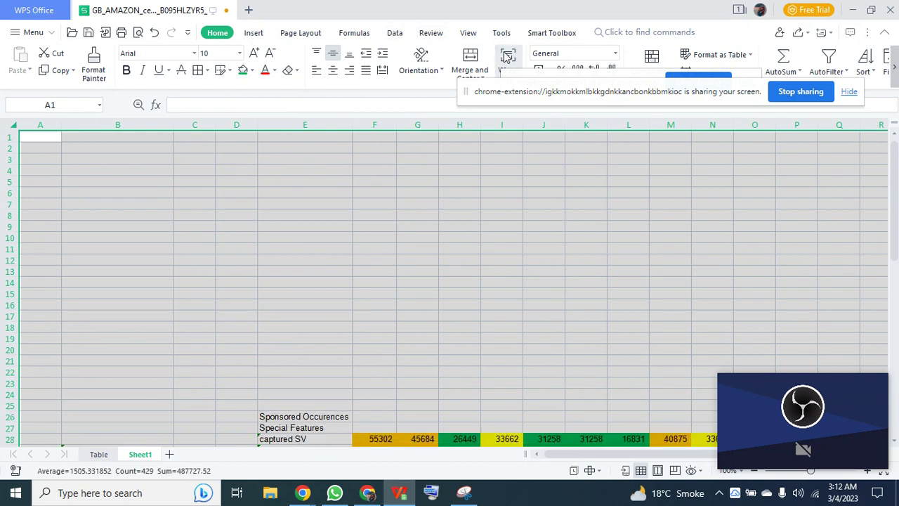
scroll(325, 290, "down", 2)
scroll(324, 290, "down", 3)
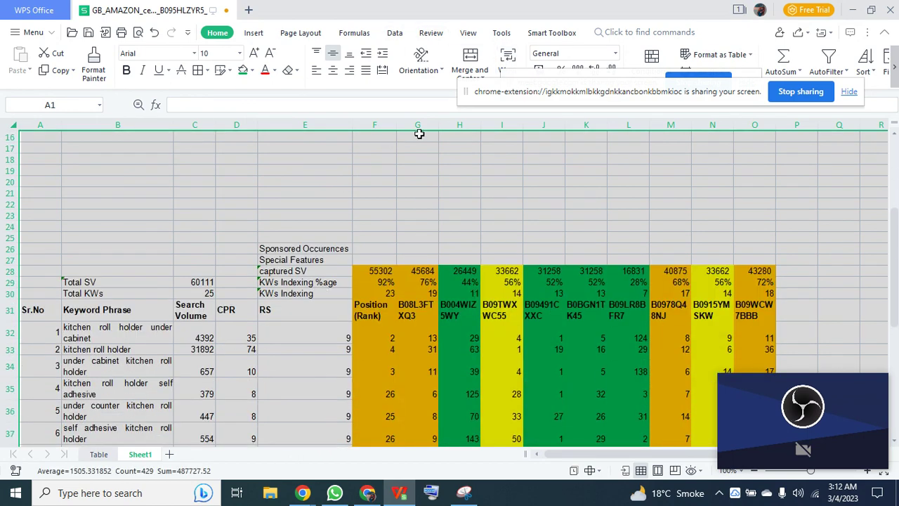
left_click(115, 215)
left_click_drag(174, 124, 214, 124)
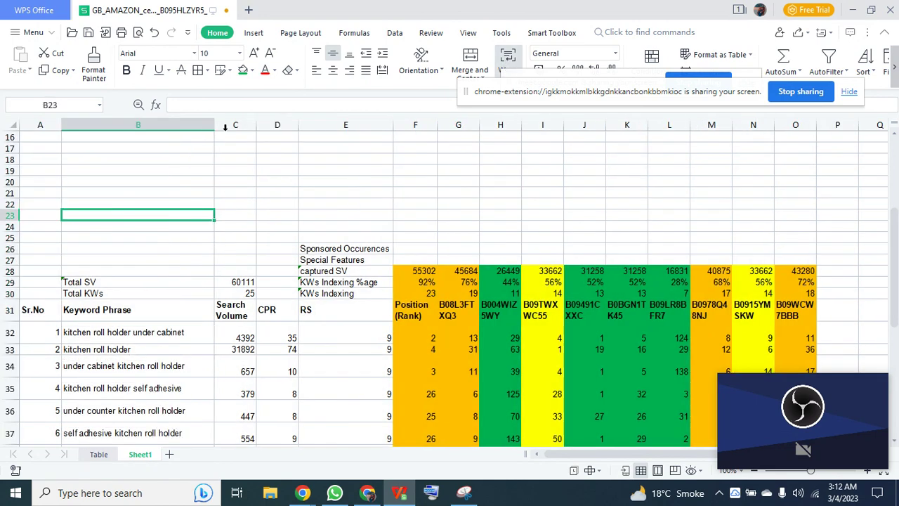
left_click(11, 129)
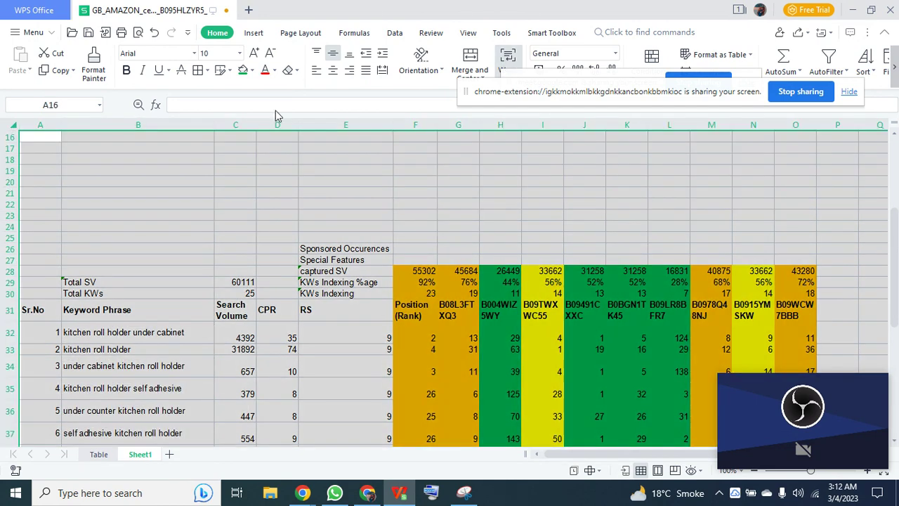
left_click(509, 58)
left_click(176, 236)
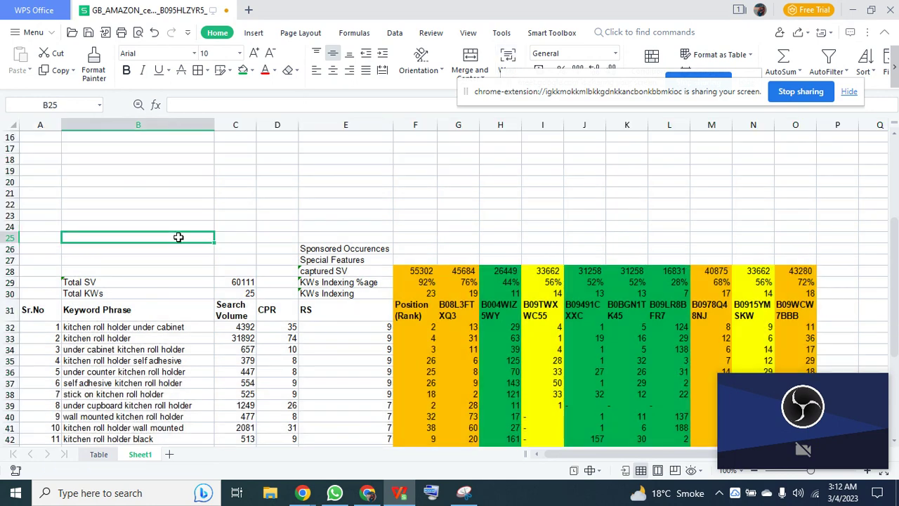
Label E25 "Variations" and E24 "LQS" above the Sponsored Occurences label
left_click(354, 237)
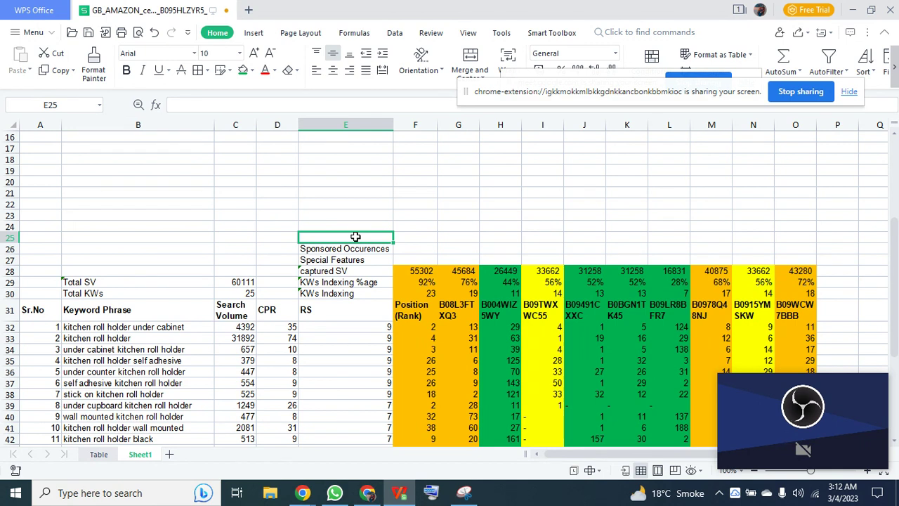
type("Variations")
key("Up")
type("LQS")
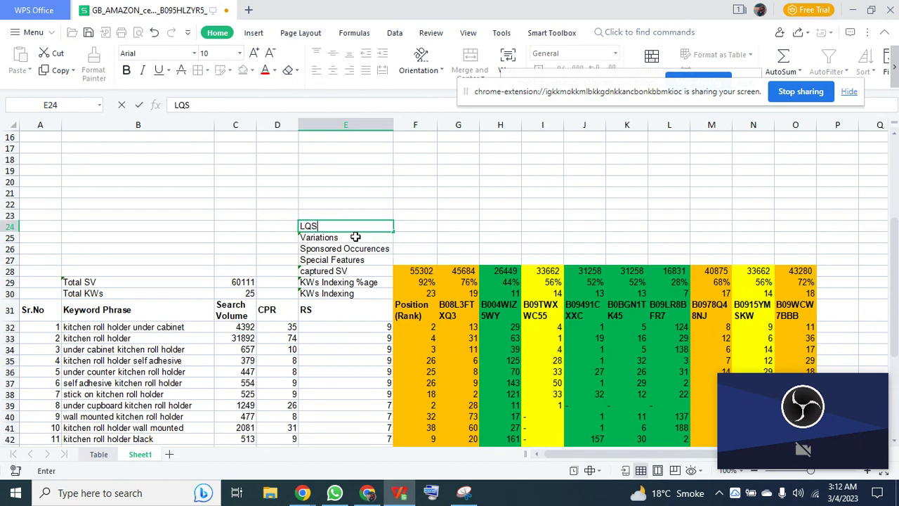
key("Return")
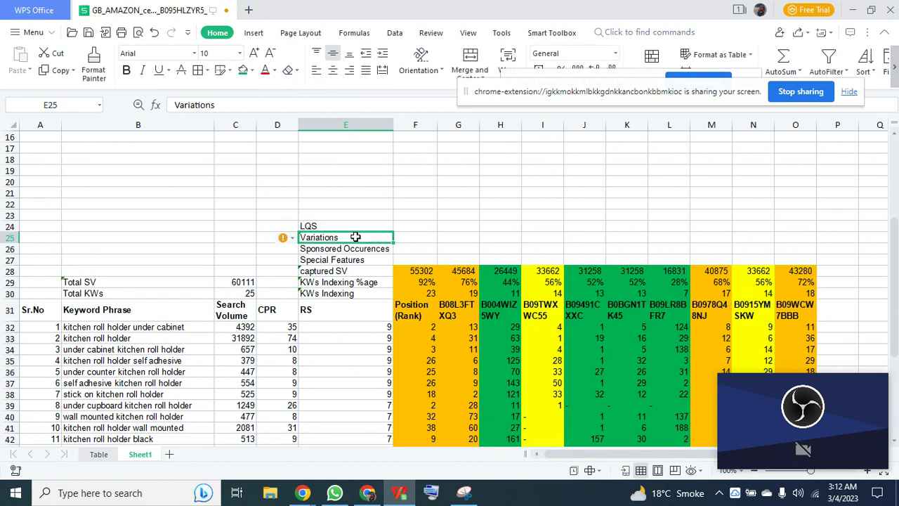
Label E23 "sales/ cap SV" above the LQS label
left_click(362, 219)
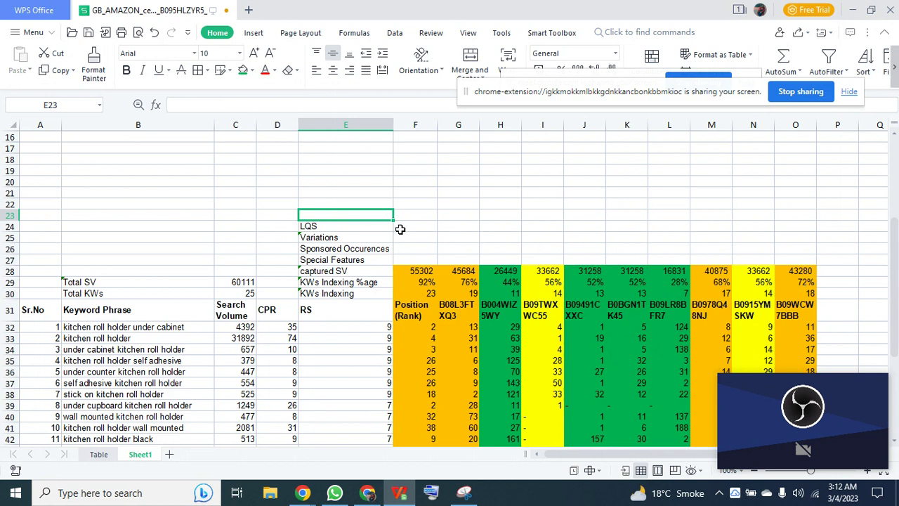
type("sales")
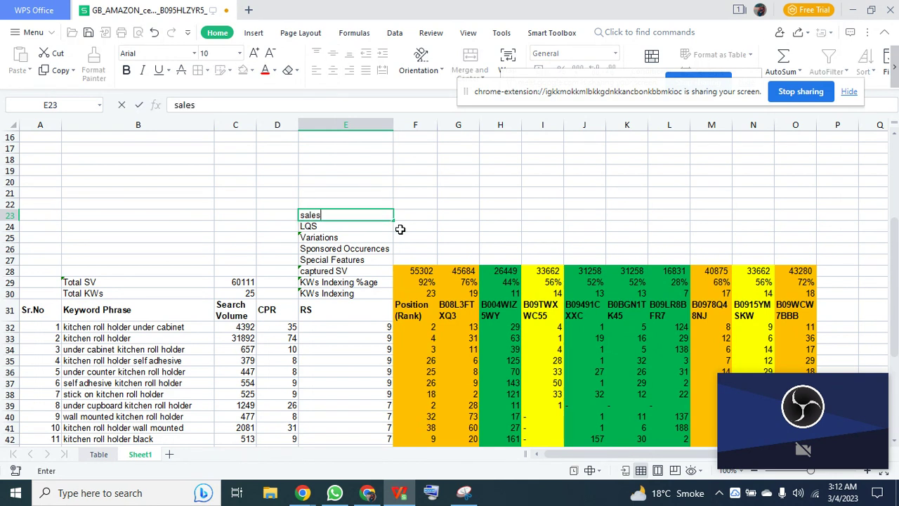
type("/ revenue SV")
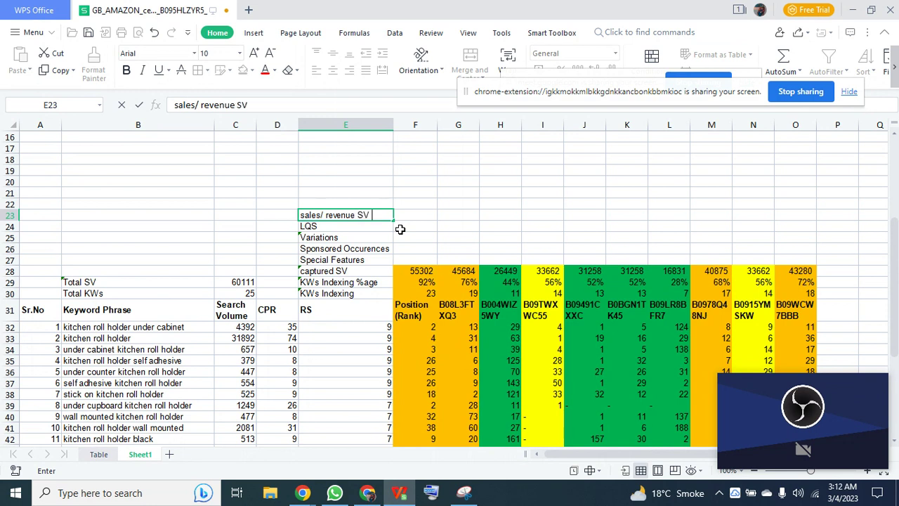
key("BackSpace")
key("BackSpace")
key("BackSpace")
key("BackSpace")
key("BackSpace")
key("BackSpace")
key("BackSpace")
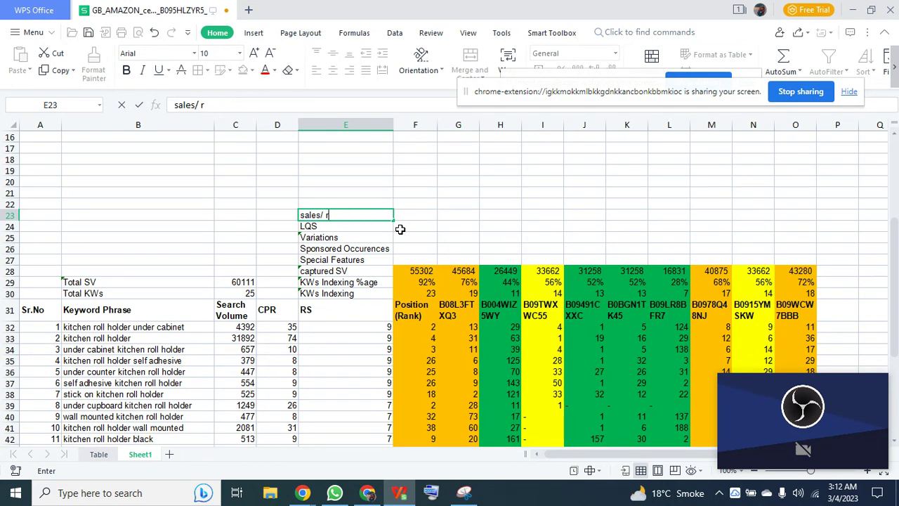
type("cap SV")
key("Up")
Label E22 "Revenue/ cap SV" above the sales label
type("R")
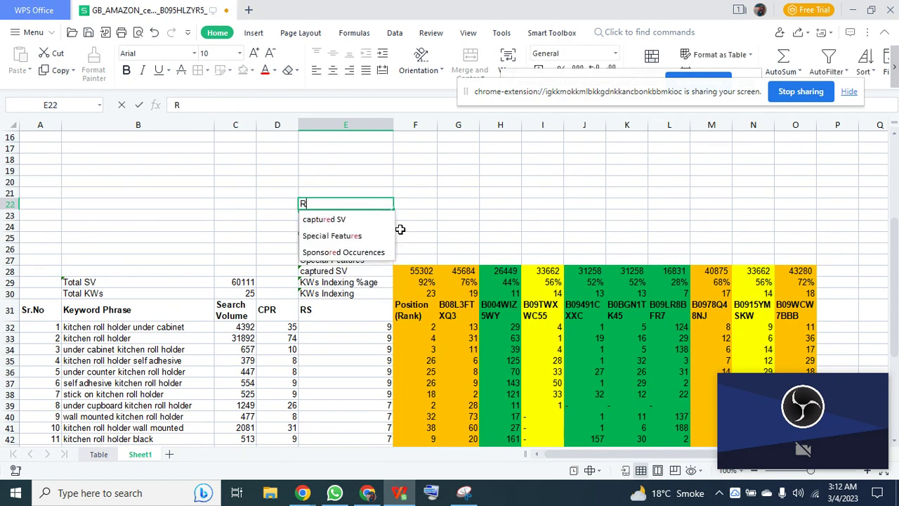
type("evenue/ cap SV")
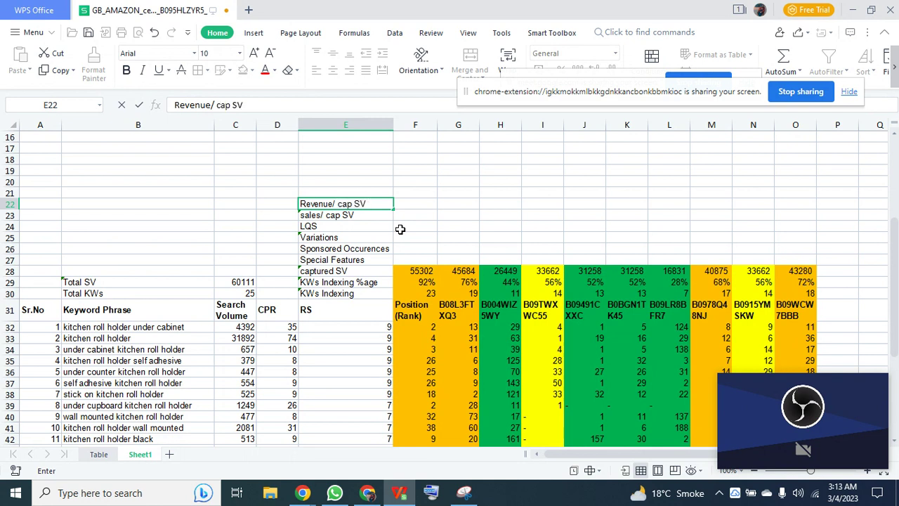
key("Up")
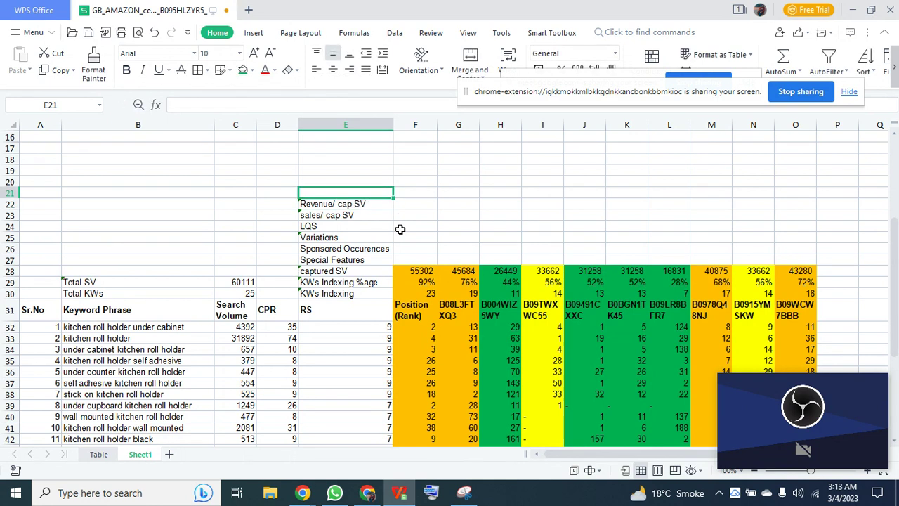
Label E21 "Top 10 KWs at positions" and autofit column E to the new label
scroll(400, 229, "up", 2)
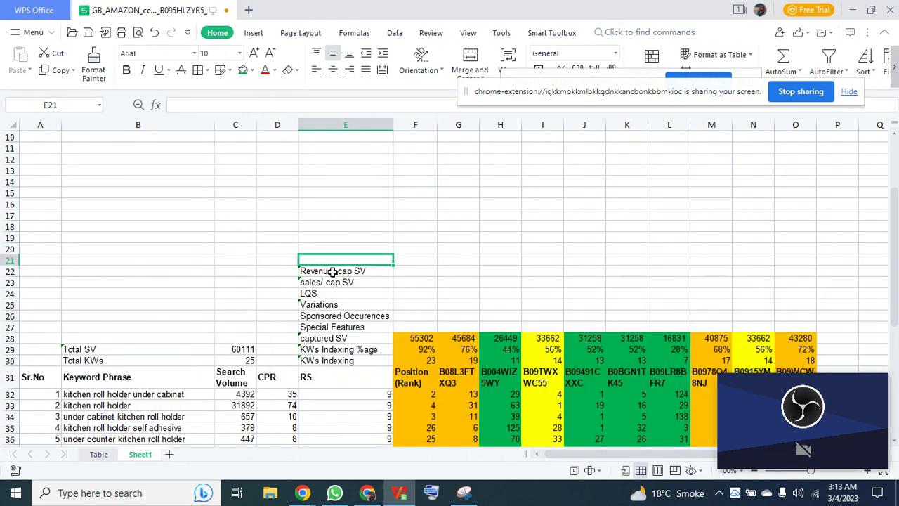
type("Top")
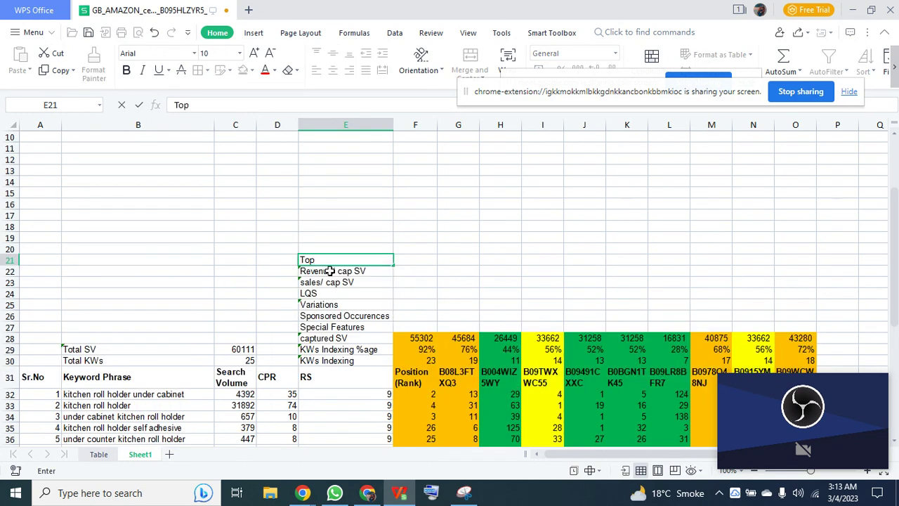
type(" 10 KWs at positions")
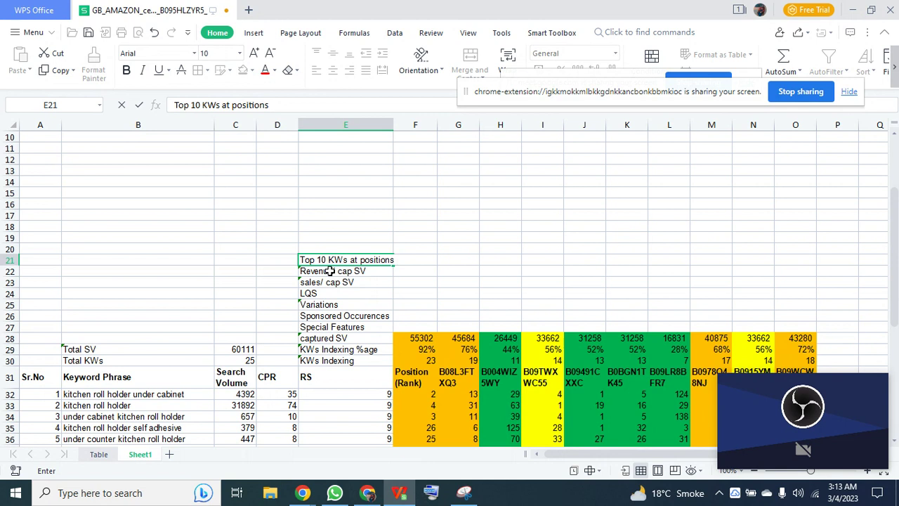
double_click(393, 121)
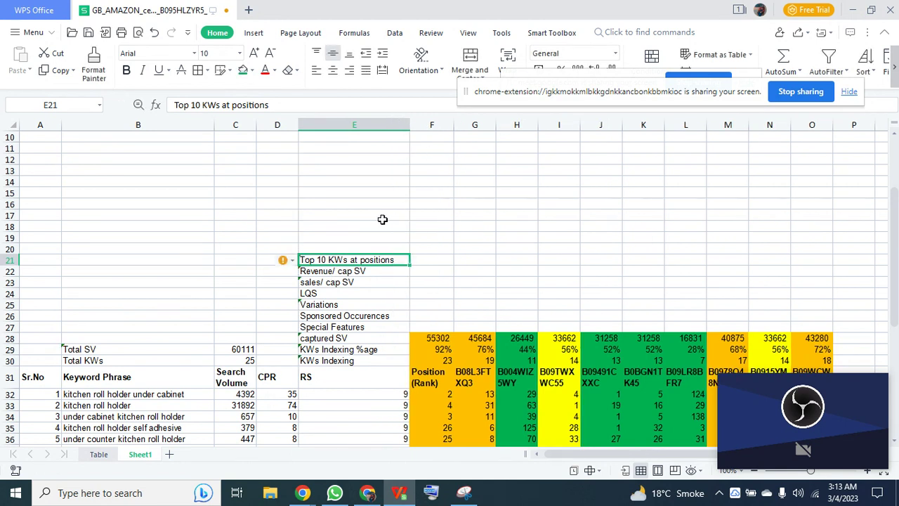
left_click(341, 247)
scroll(341, 247, "up", 3)
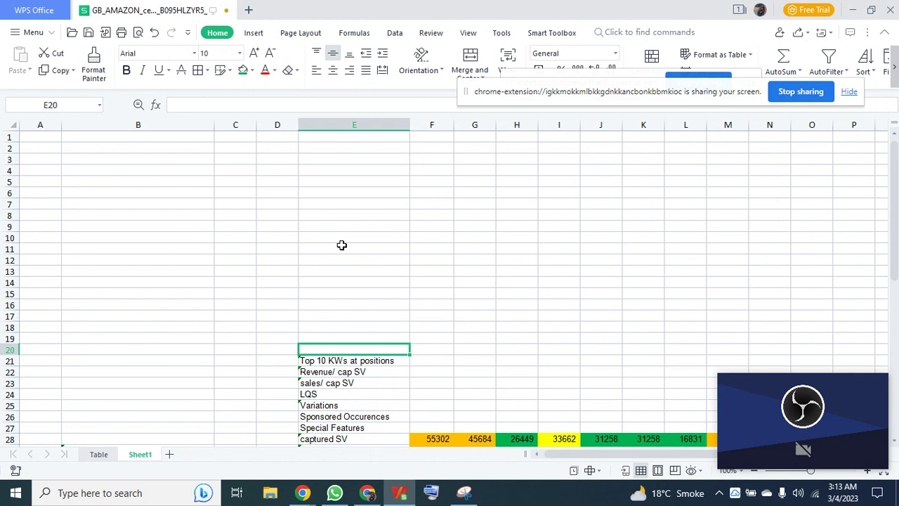
scroll(326, 274, "down", 1)
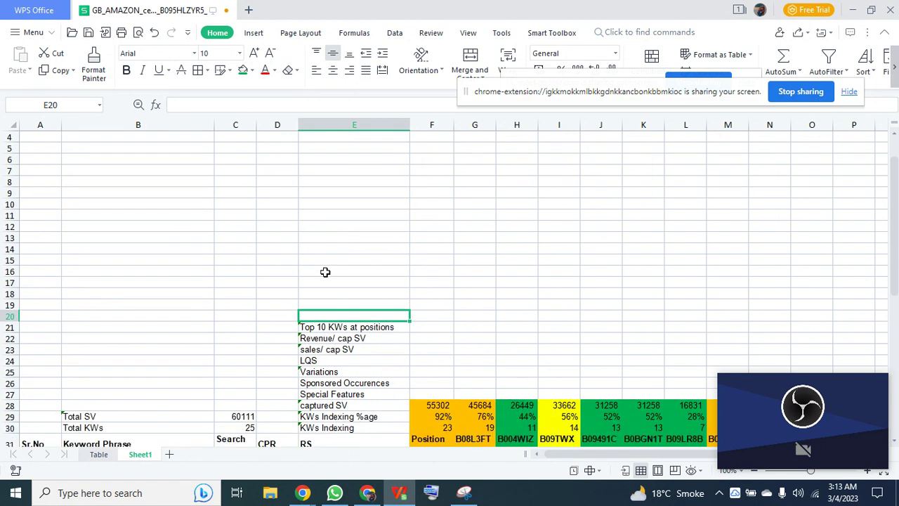
scroll(344, 238, "down", 2)
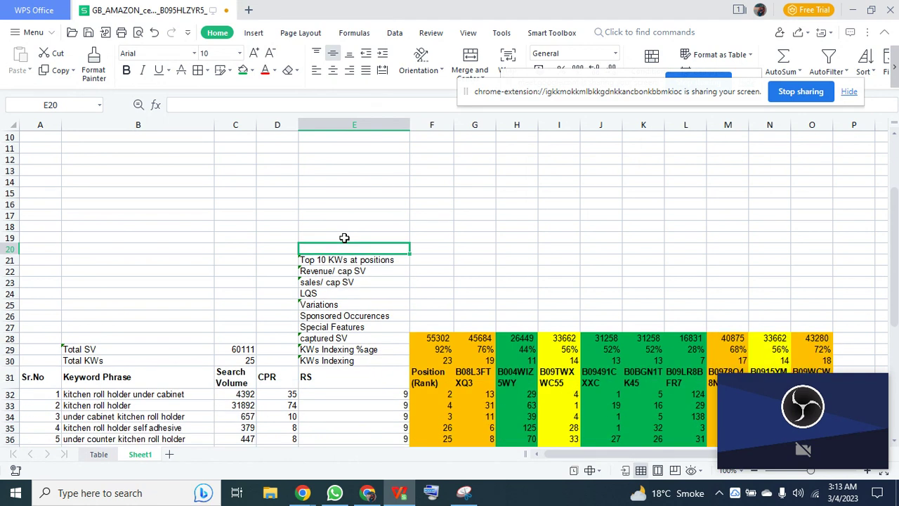
Rename Sheet1 as "Master KWs File"
right_click(140, 454)
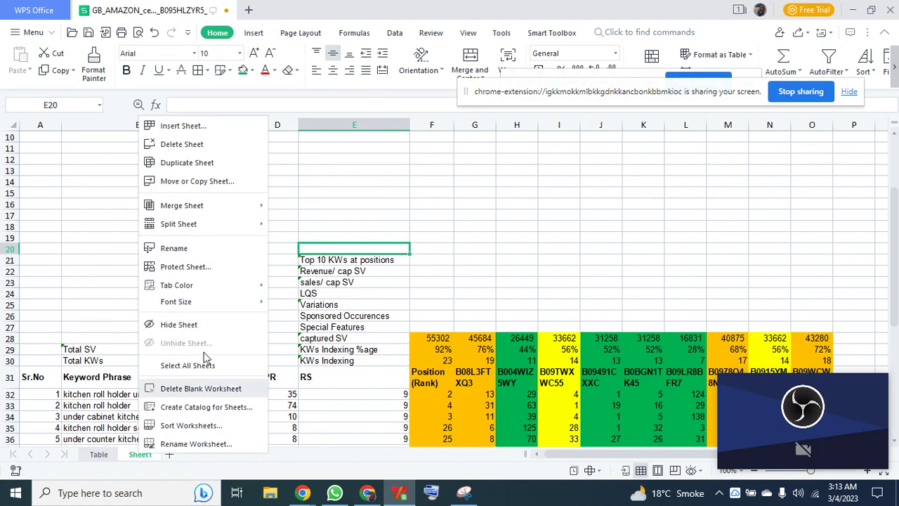
left_click(203, 247)
type("M")
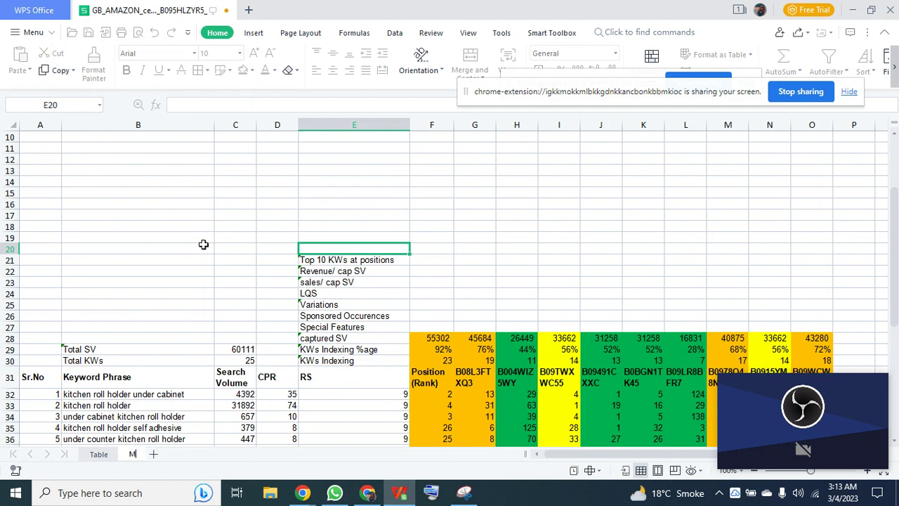
type("aster KWs File")
key("Return")
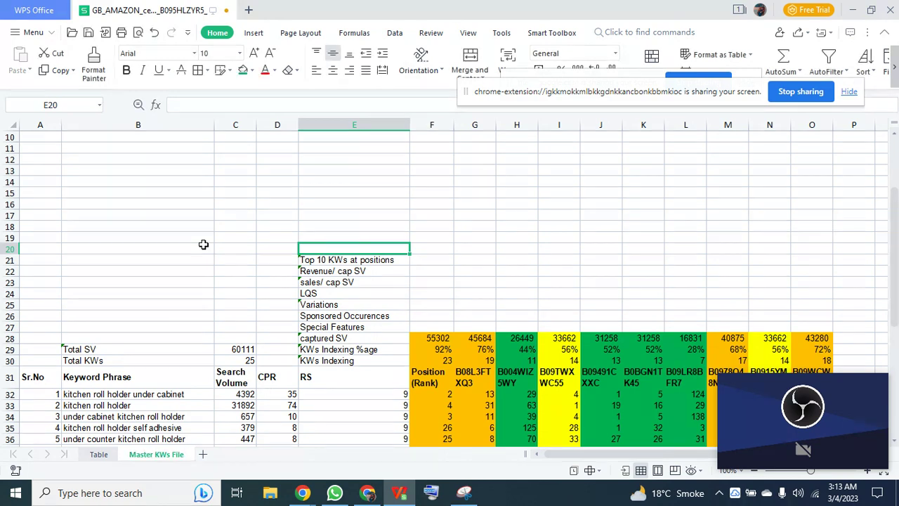
On the Table sheet, select all values in the RS column filter so every keyword row is shown
left_click(98, 454)
scroll(131, 231, "up", 5)
scroll(131, 231, "up", 1)
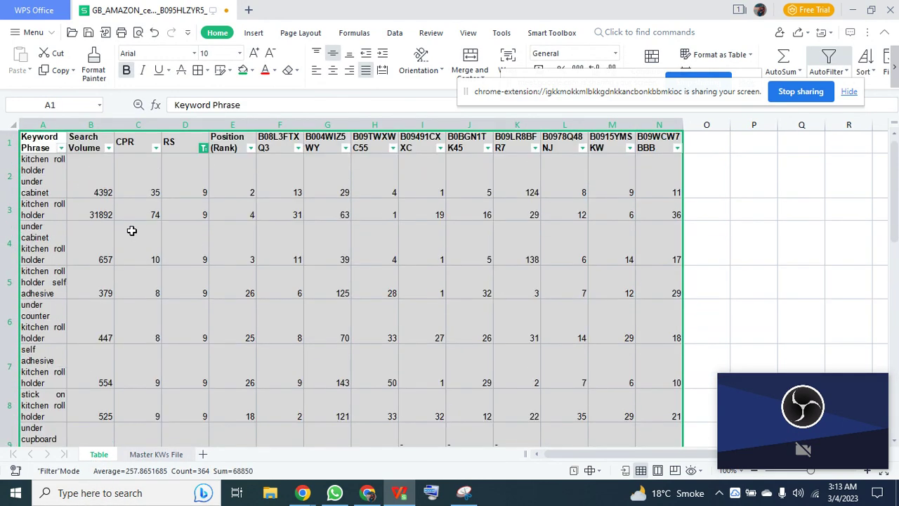
left_click(75, 176)
left_click(202, 148)
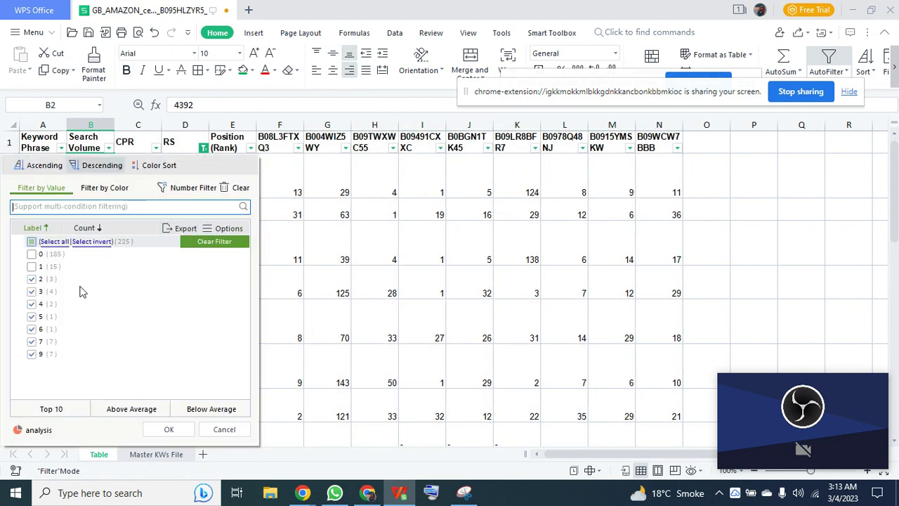
left_click(31, 241)
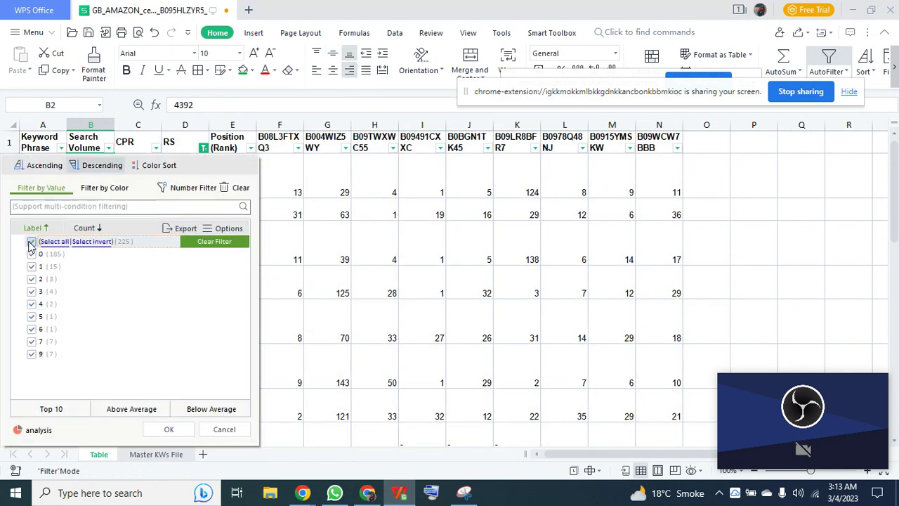
left_click(169, 430)
Widen the Keyword Phrase column to fit its phrases and turn off text wrapping for the whole Table sheet
left_click(139, 124)
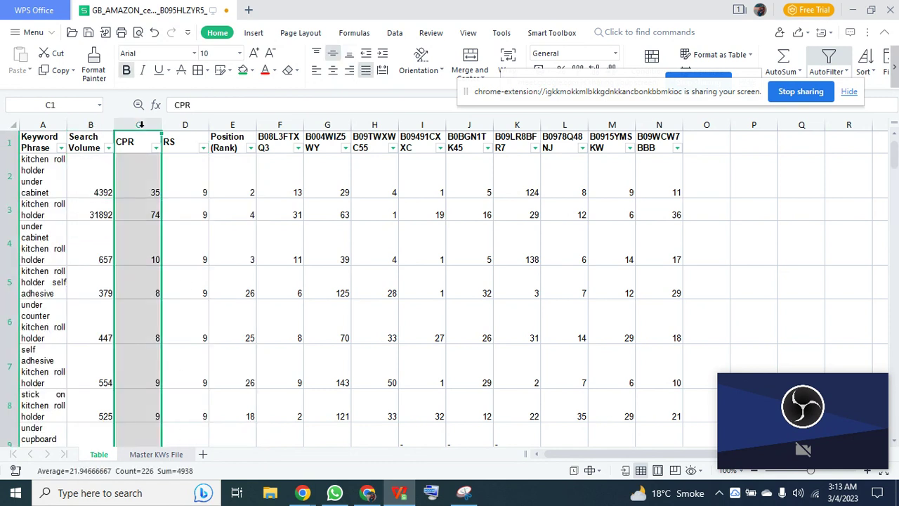
left_click_drag(65, 130, 154, 125)
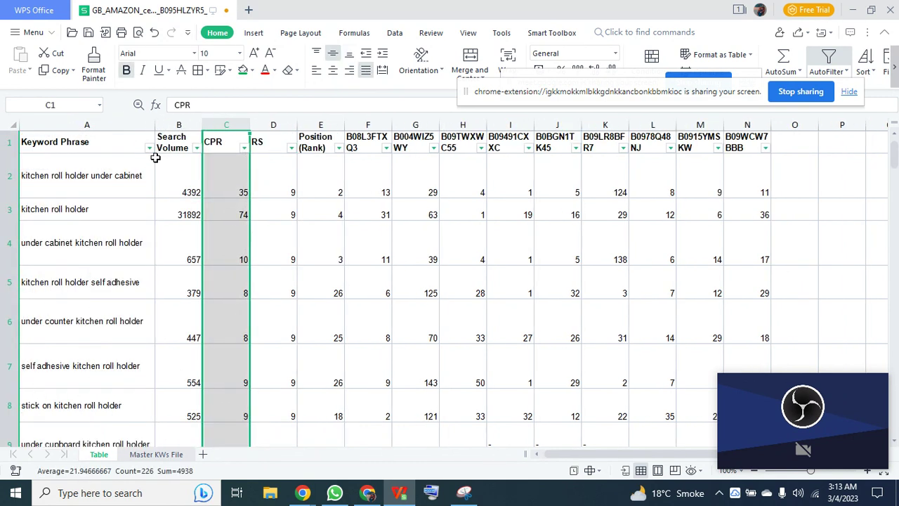
left_click(8, 126)
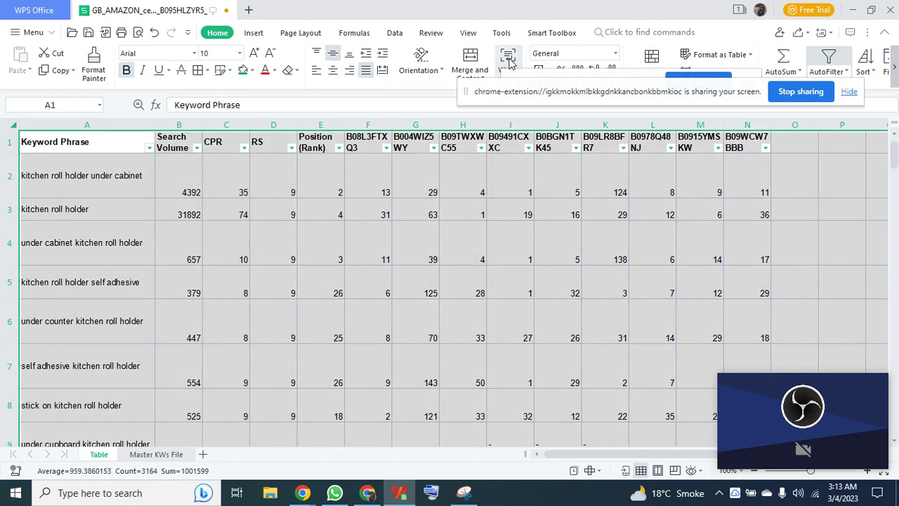
left_click(505, 62)
left_click(98, 184)
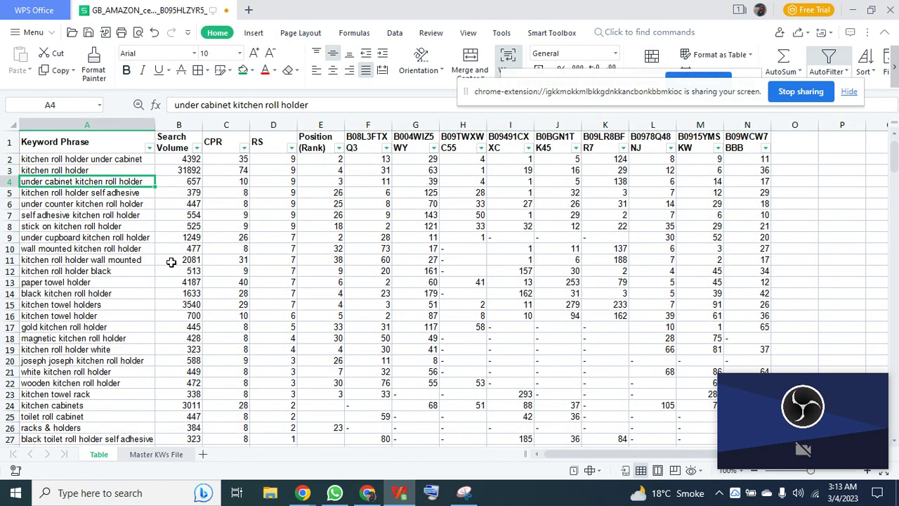
Rename the Table sheet as "All KWs File"
left_click(151, 455)
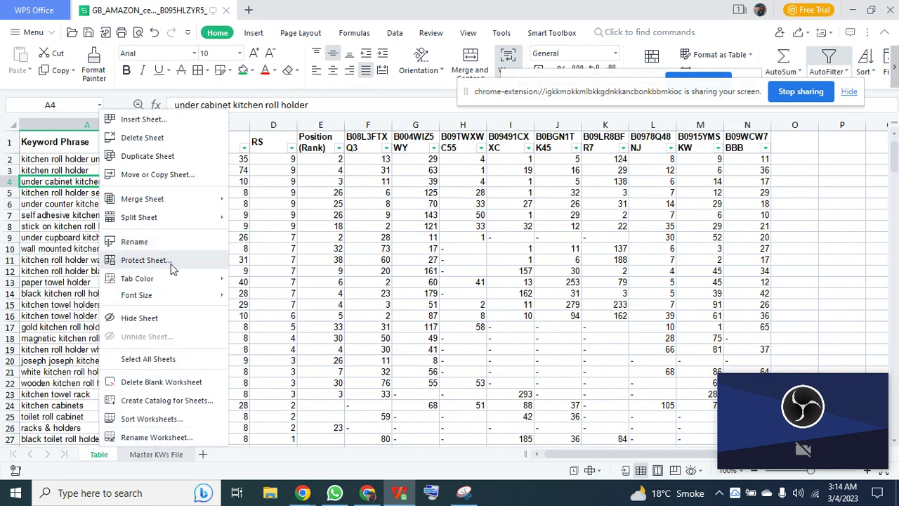
left_click(190, 241)
type("Al")
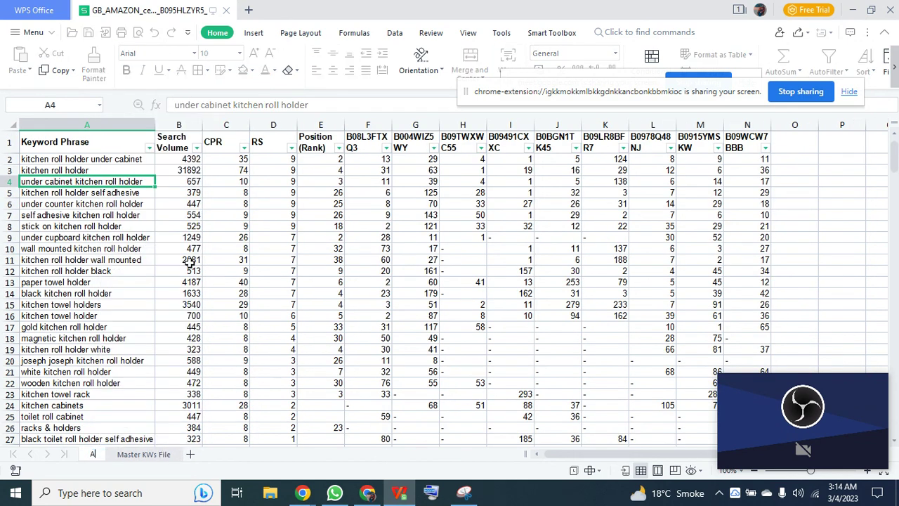
type("l KW")
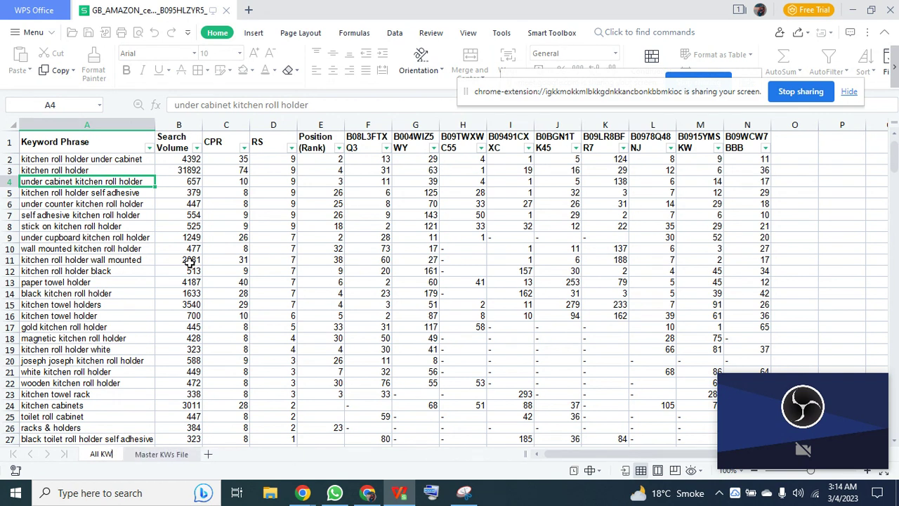
type("s Fil")
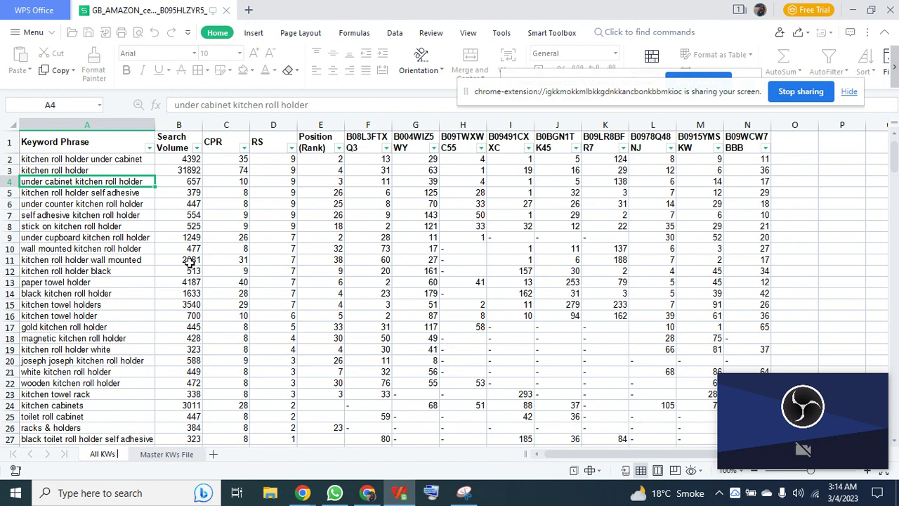
type("e")
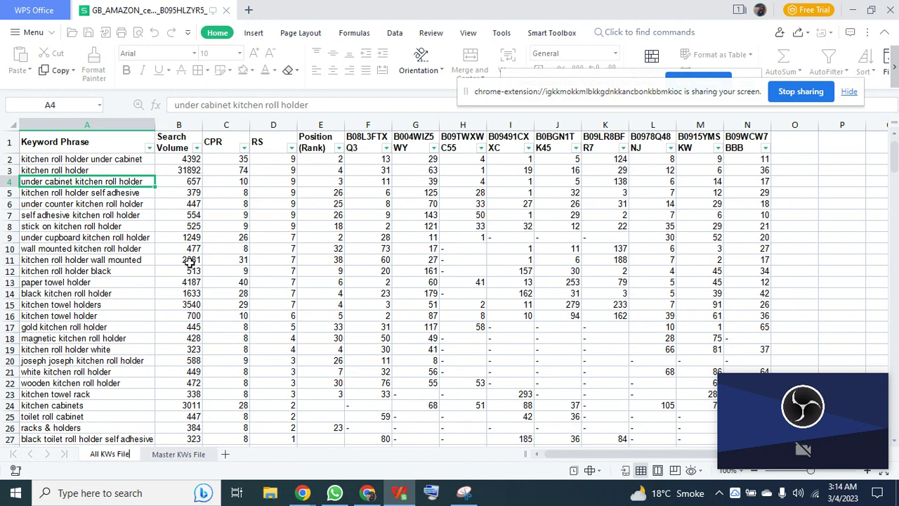
key("Return")
Enter the label "Opportunity Score" in cell B1 of the Master KWs File sheet
left_click(180, 453)
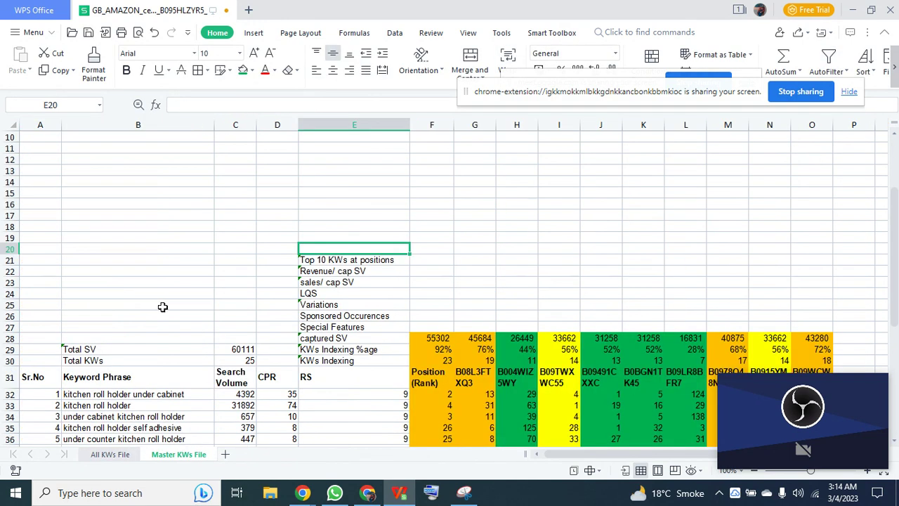
scroll(210, 302, "up", 3)
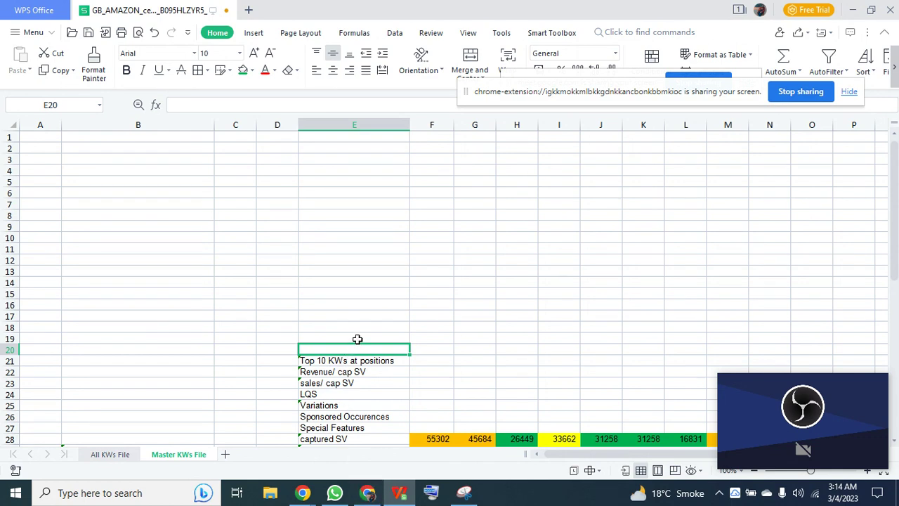
scroll(357, 339, "down", 5)
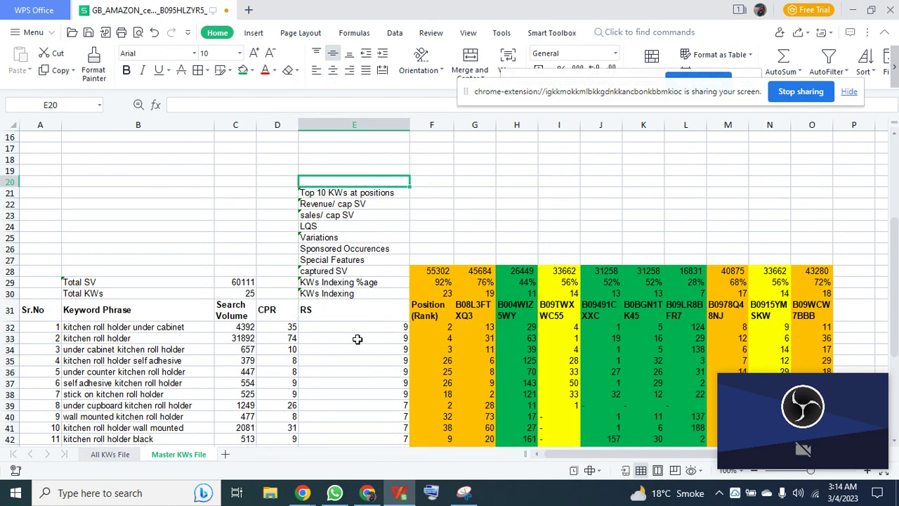
scroll(358, 339, "down", 2)
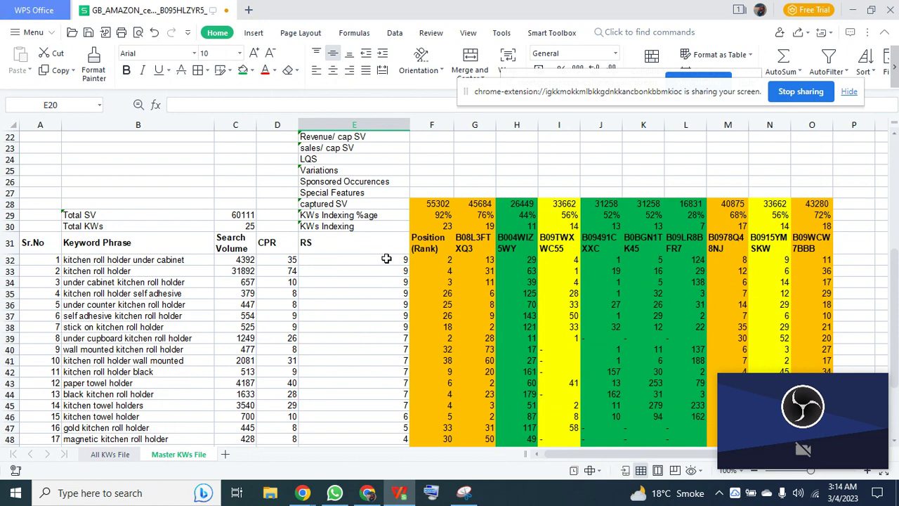
scroll(320, 255, "up", 7)
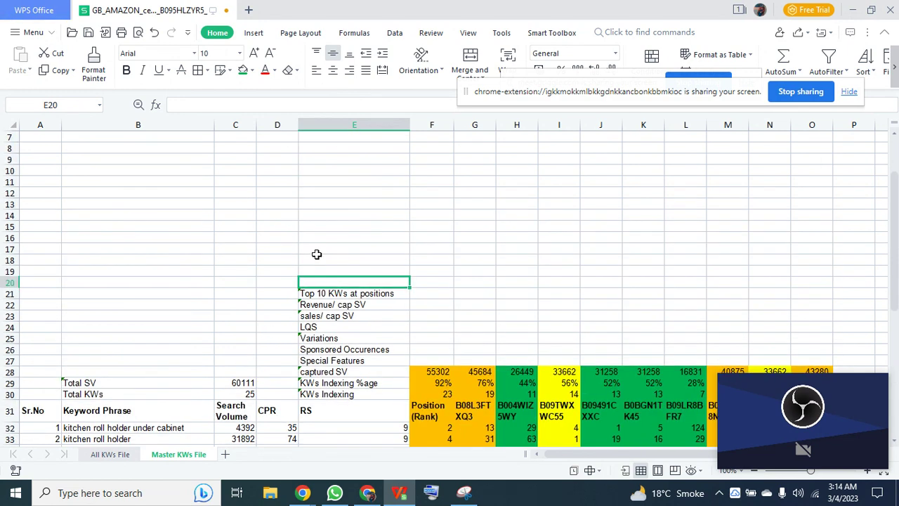
left_click(167, 139)
type("O")
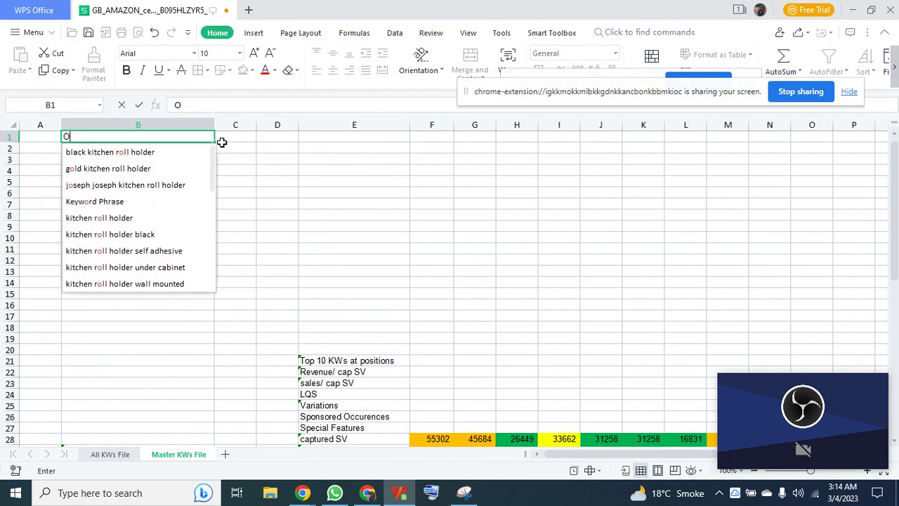
type("pportunit")
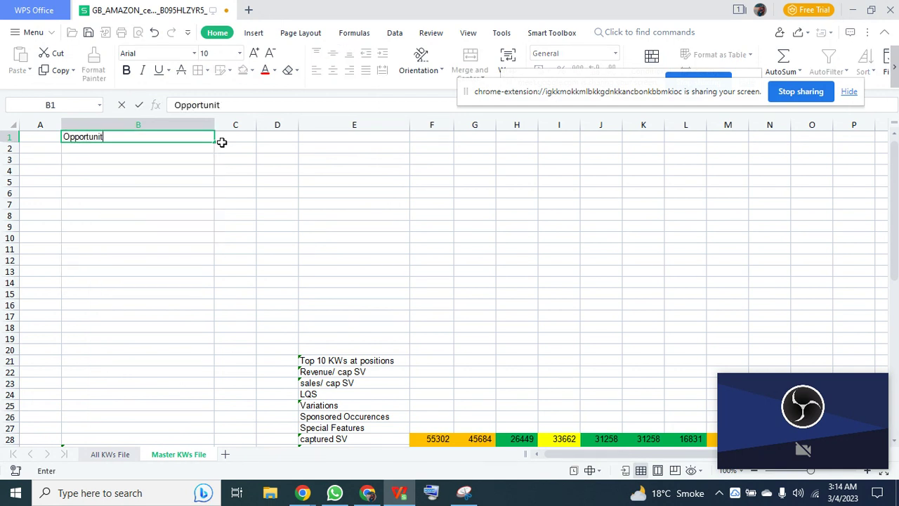
type("y Score")
key("Return")
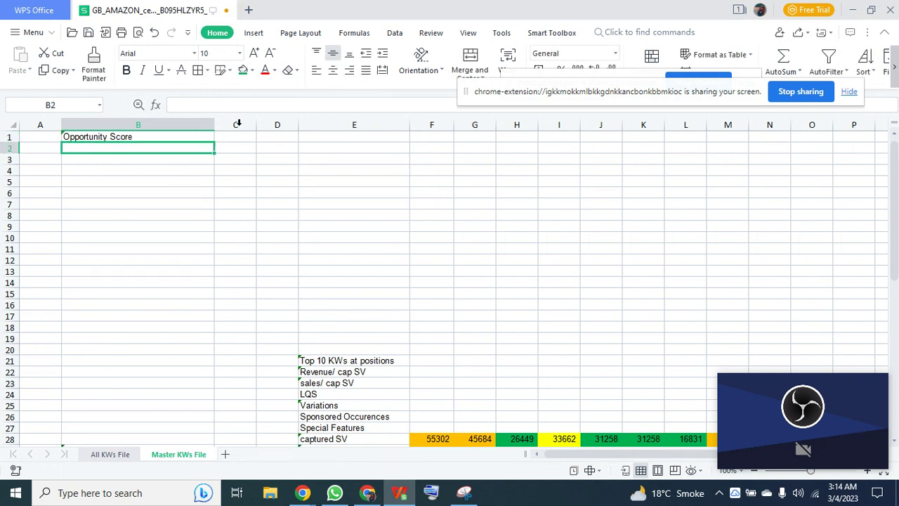
Enter in C1 "In this product we have less than 5 sellers with 70% ratio it means we have gap in this product so its good to go"
left_click(233, 136)
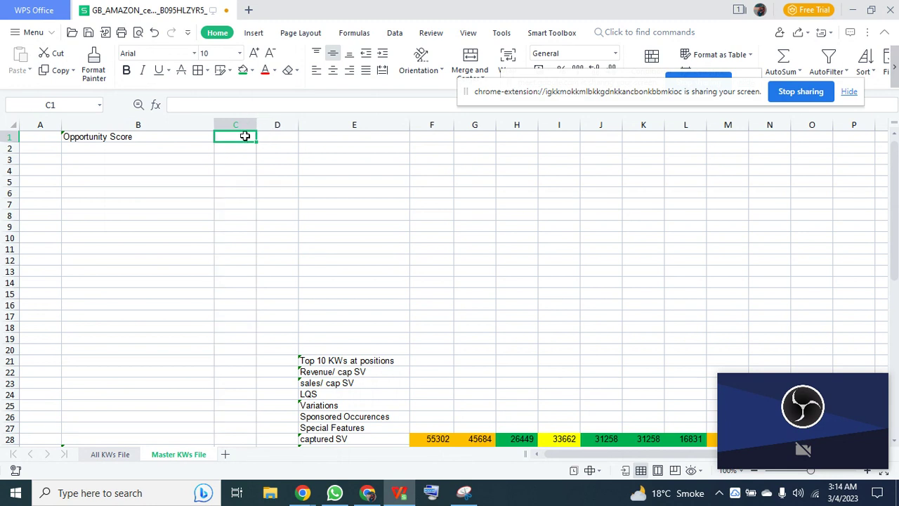
type("In")
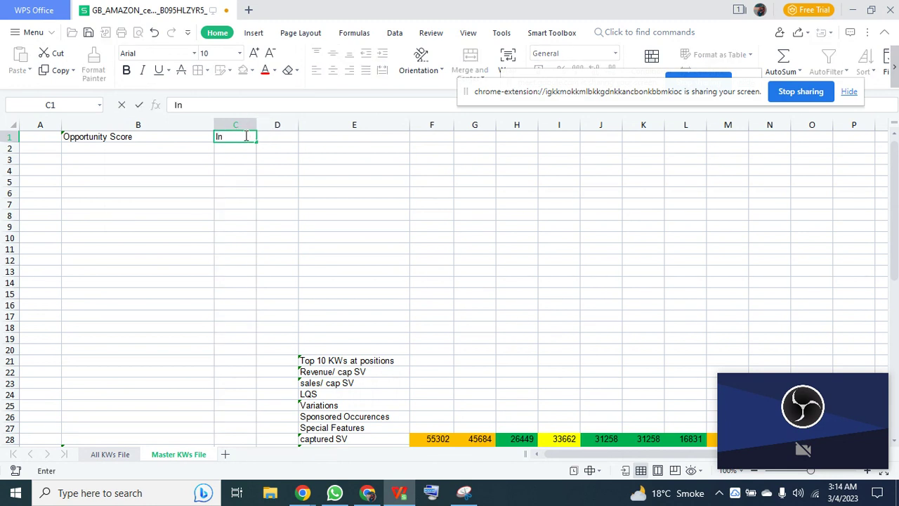
type(" this produc")
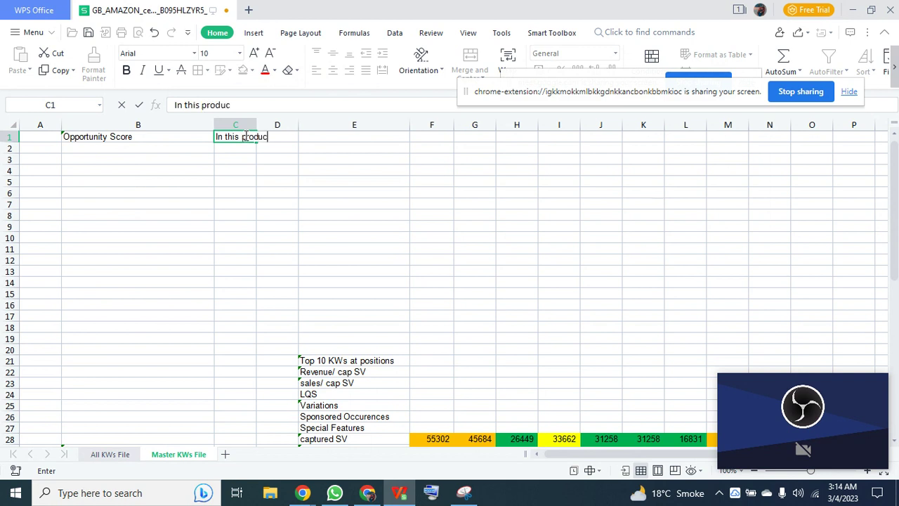
type("t we have less than")
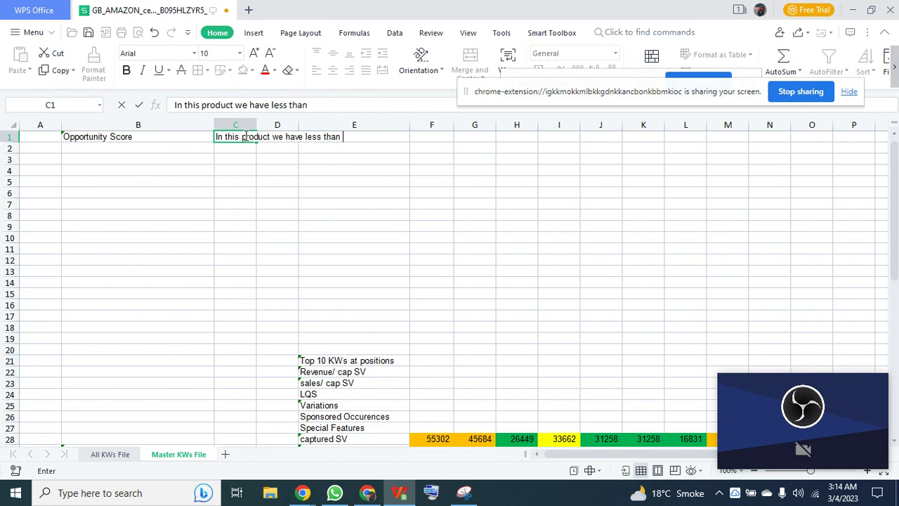
type(" 5 sellers with 70")
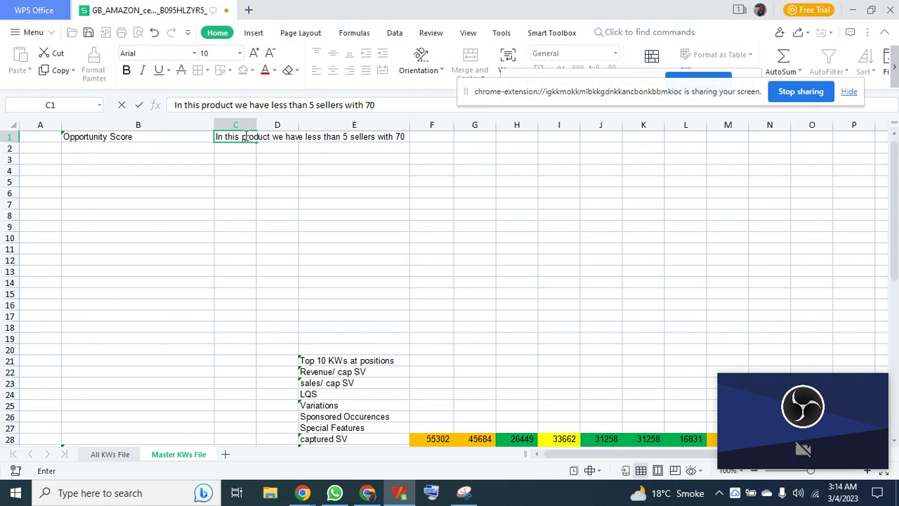
type("% ratio")
key("BackSpace")
type("o it means we have ")
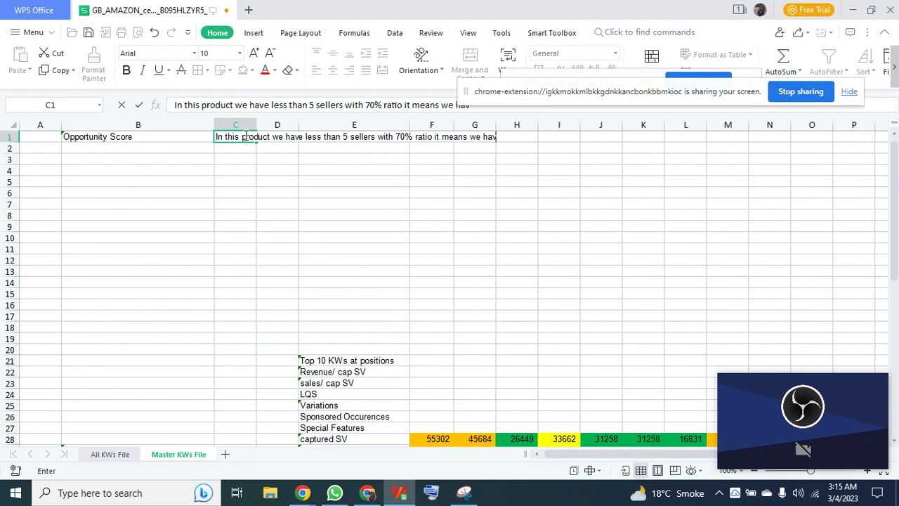
type("gap in this product")
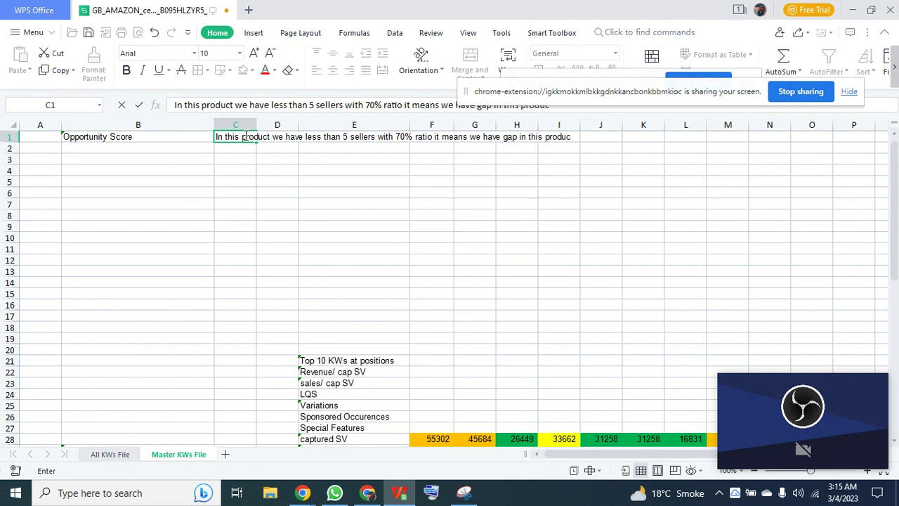
type(" so its good to go")
key("Return")
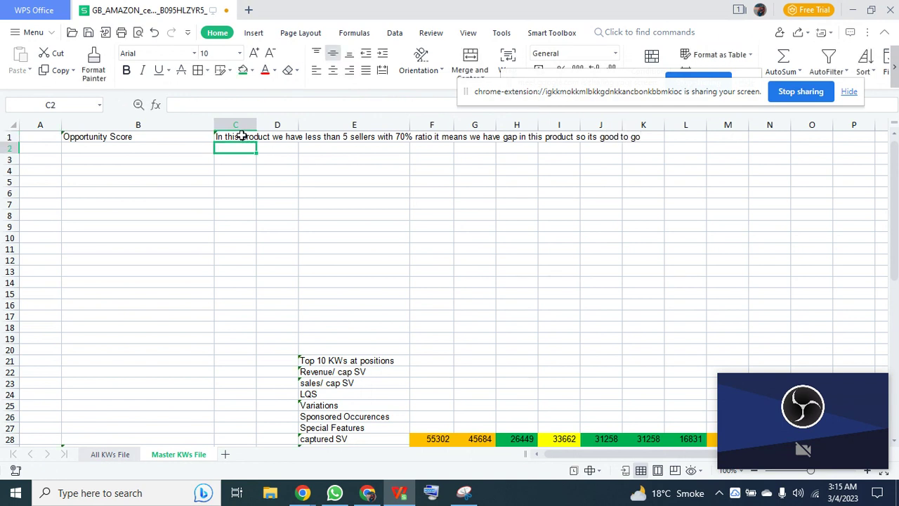
left_click(131, 145)
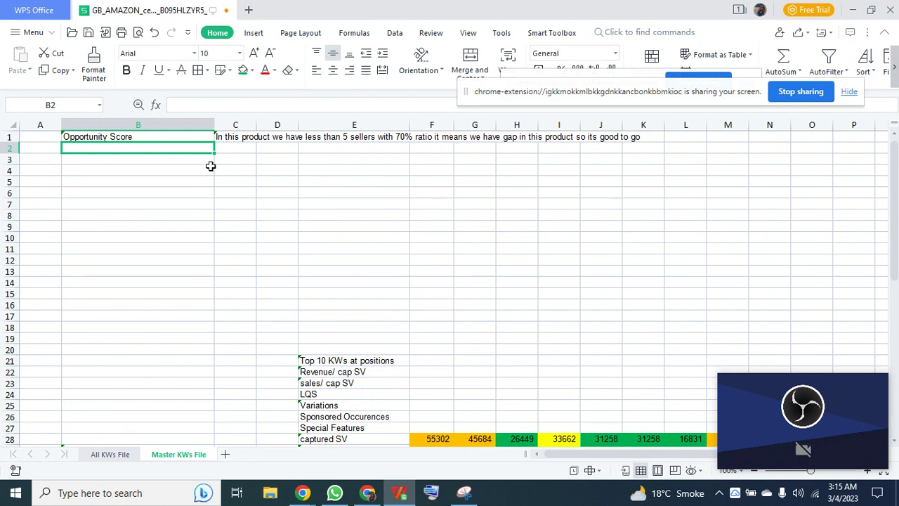
Enter the label "Risk Score:" in B2 and add a colon after "Opportunity Score" in B1
type("Rush")
key("BackSpace")
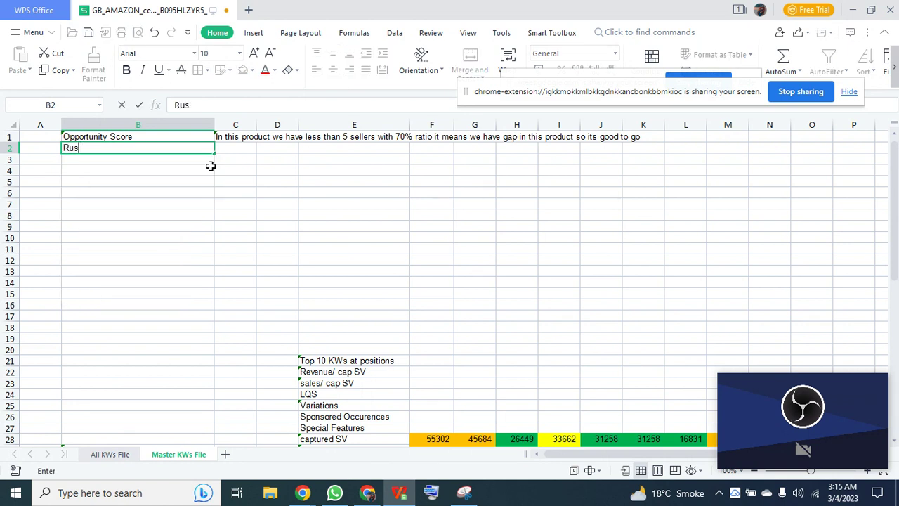
key("BackSpace")
key("BackSpace")
type("isk Score")
key("BackSpace")
double_click(140, 137)
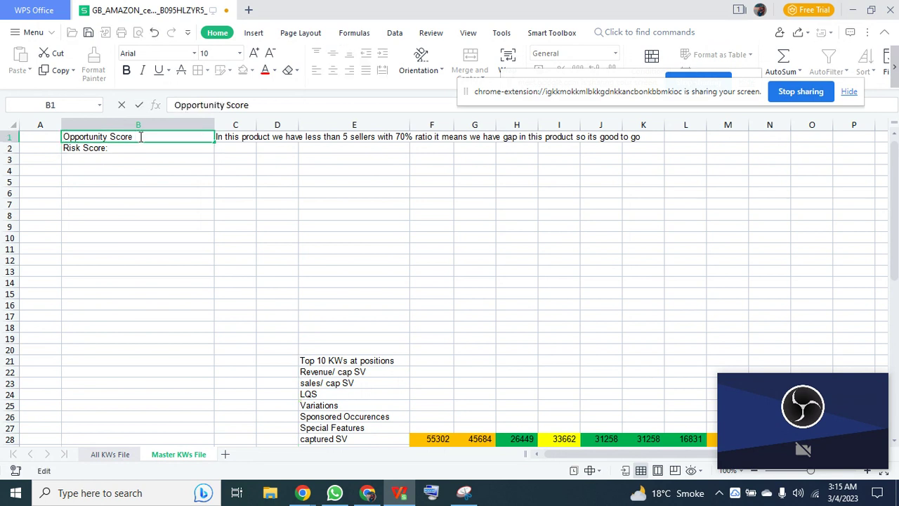
key("Return")
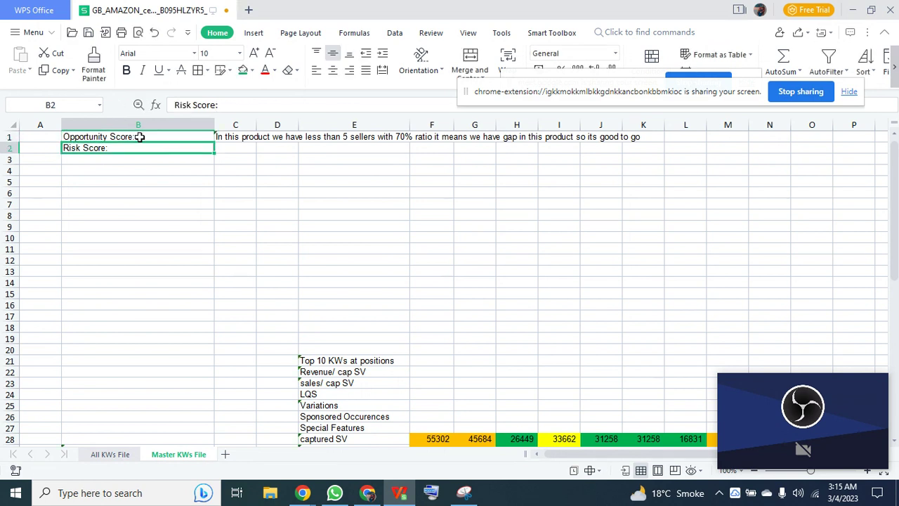
Enter "In this product total KWs are more than 20" in C2 beside the Risk Score label
left_click(233, 151)
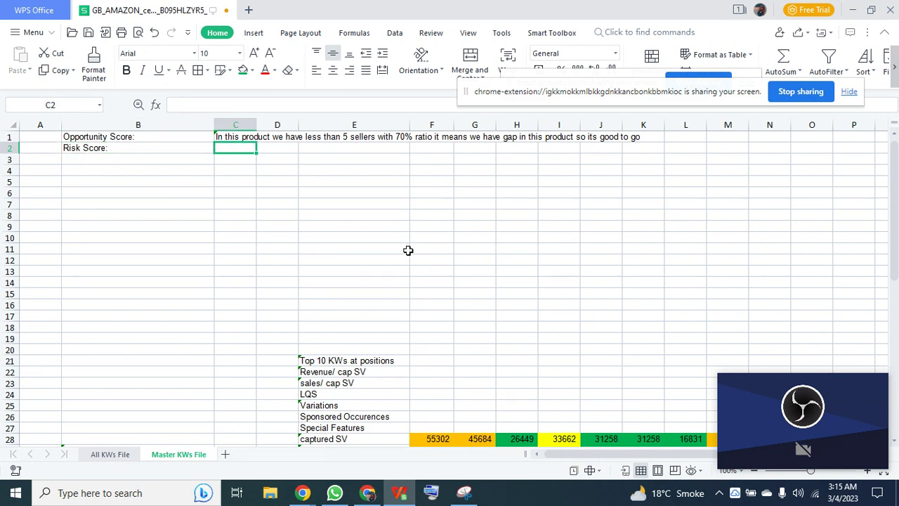
type("In this product we have less than 5 sellers with 70% ratio it means we have gap in this product so its good to go")
key("shift+Right")
key("shift+Right")
key("shift+Right")
key("shift+Right")
key("shift+Right")
key("shift+Right")
key("shift+Right")
key("shift+Right")
key("shift+Right")
key("shift+Right")
key("shift+Right")
key("shift+Right")
key("shift+Right")
key("shift+Right")
key("shift+Right")
key("shift+Right")
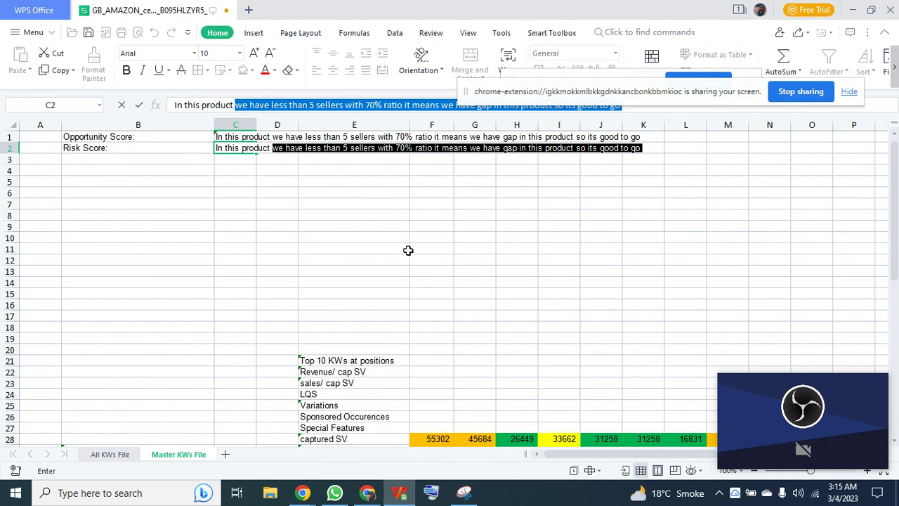
type("the")
key("BackSpace")
key("BackSpace")
key("BackSpace")
key("BackSpace")
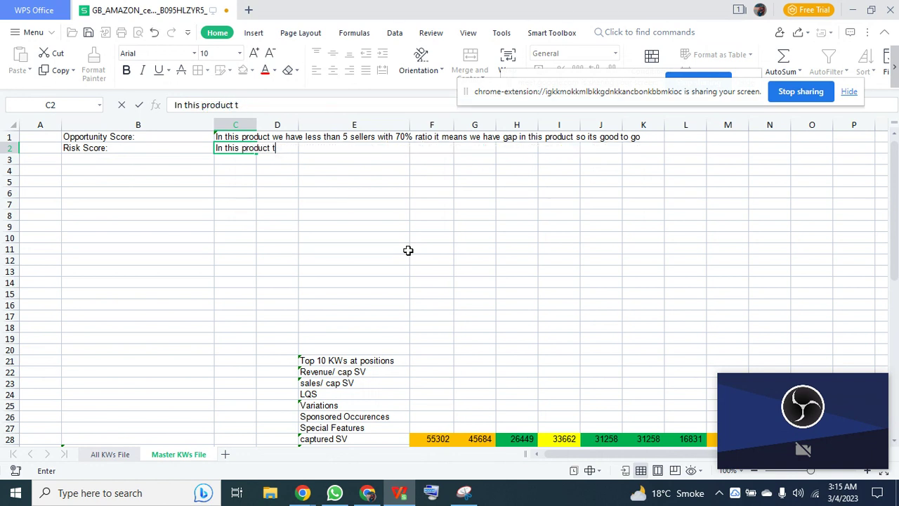
type("total KWS")
key("BackSpace")
type("s are ")
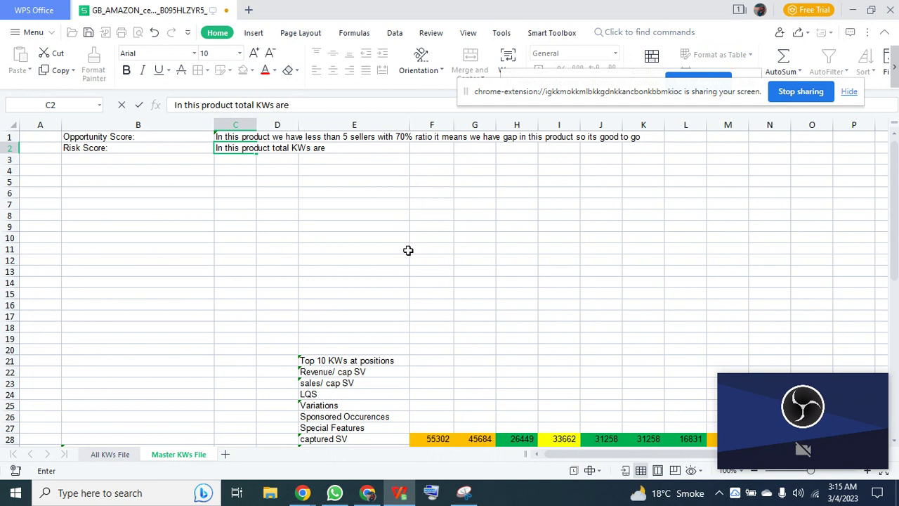
type("more than 25")
key("BackSpace")
type("0")
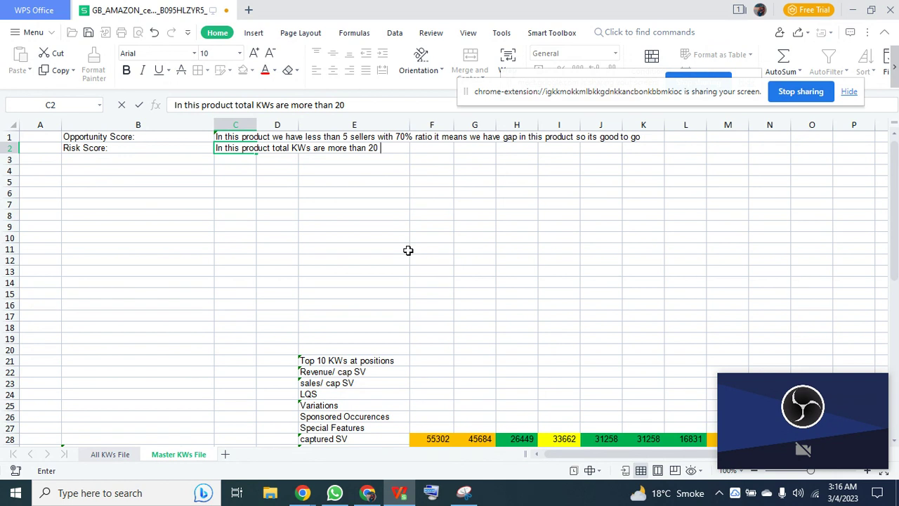
Examine the numbered keyword list, the Total KWs and Total SV rows, and the first competitor's captured SV
scroll(292, 253, "down", 3)
scroll(168, 375, "down", 3)
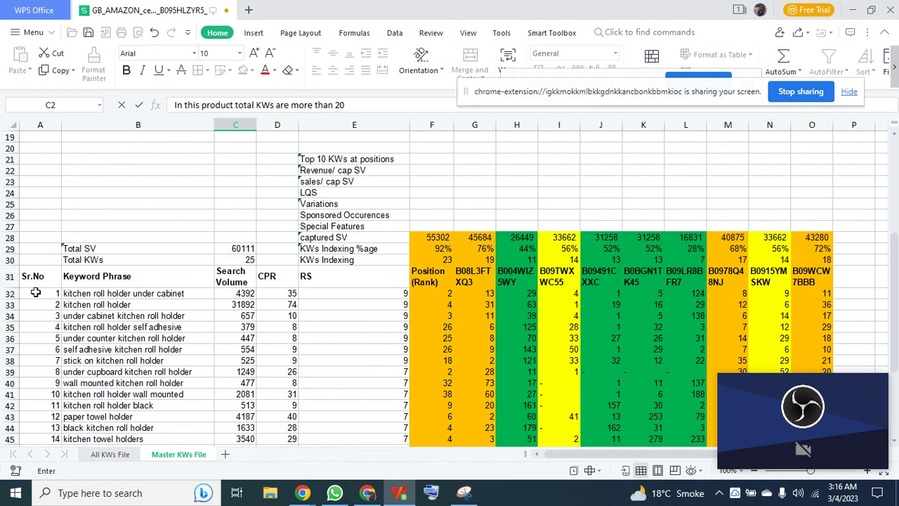
left_click(36, 292)
key("ctrl+shift+Down")
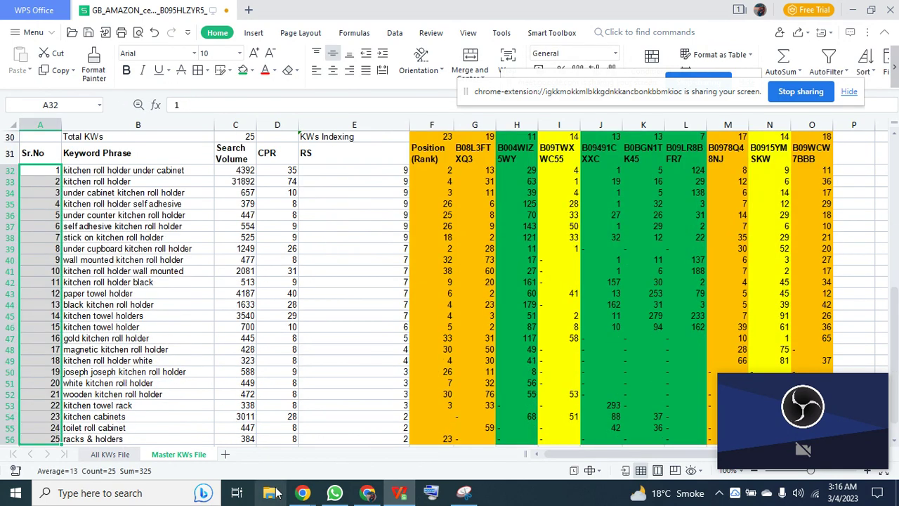
scroll(113, 343, "down", 3)
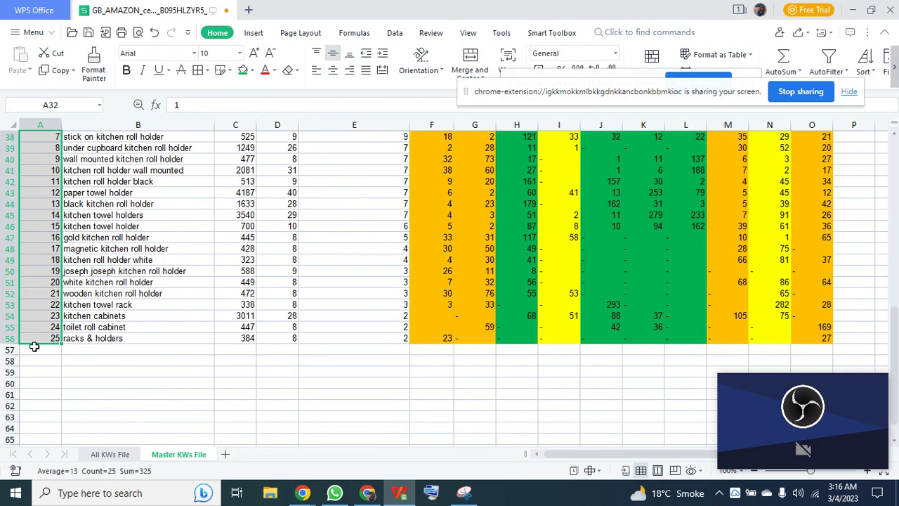
scroll(53, 351, "up", 7)
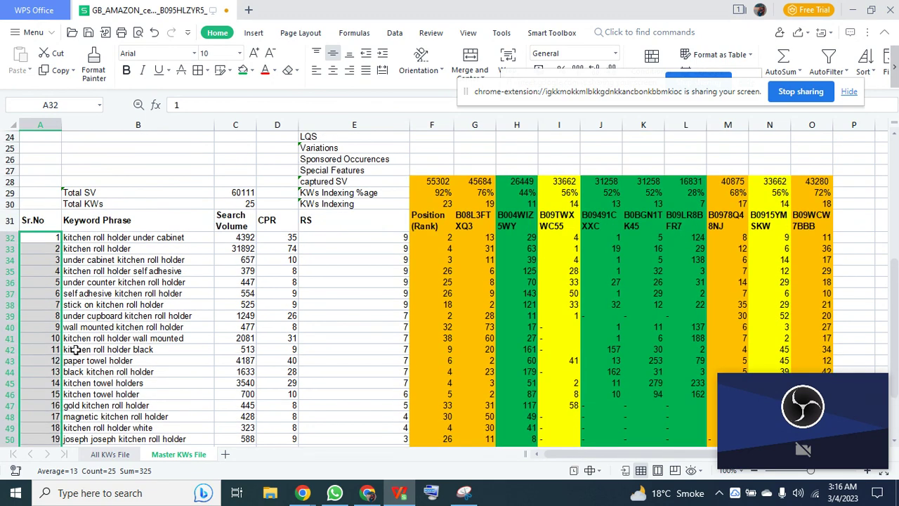
left_click(141, 274)
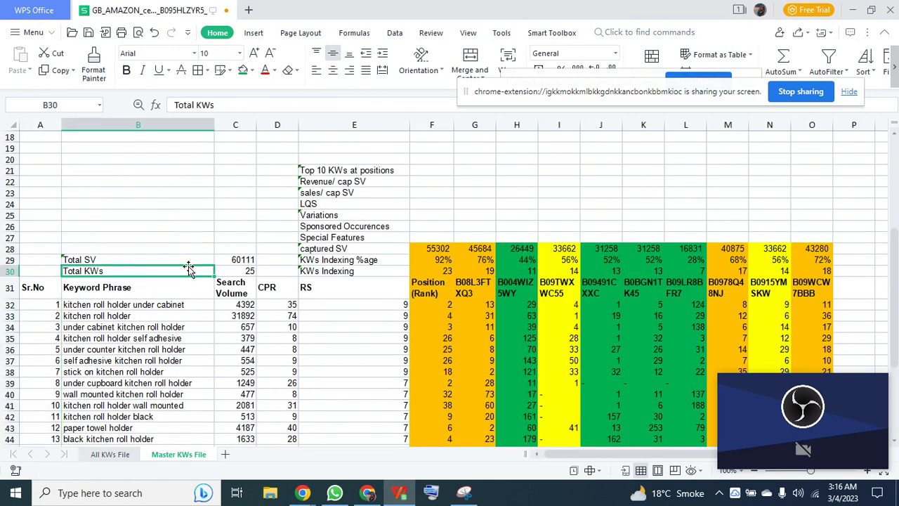
left_click(187, 261)
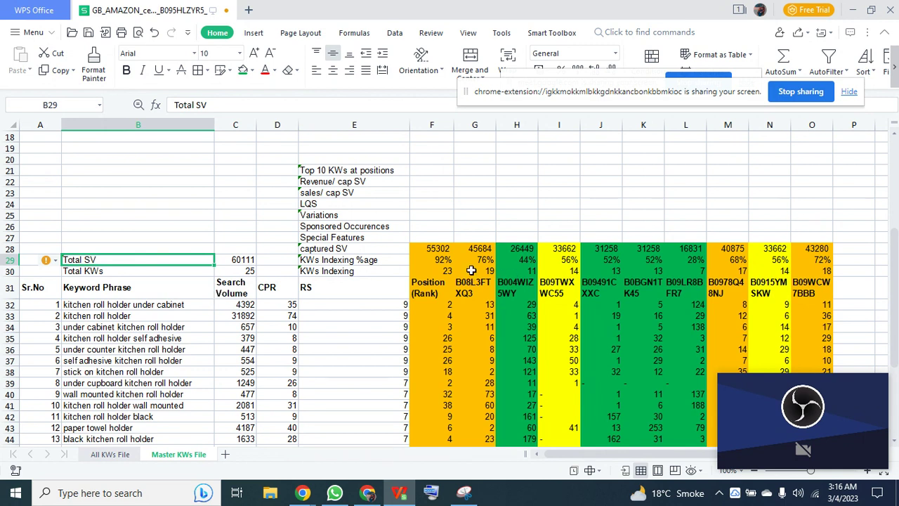
left_click(438, 249)
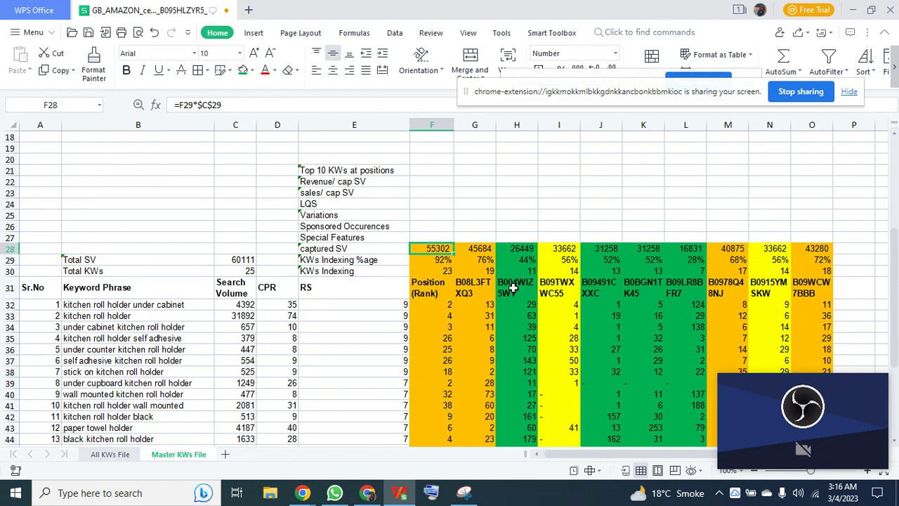
scroll(254, 363, "up", 6)
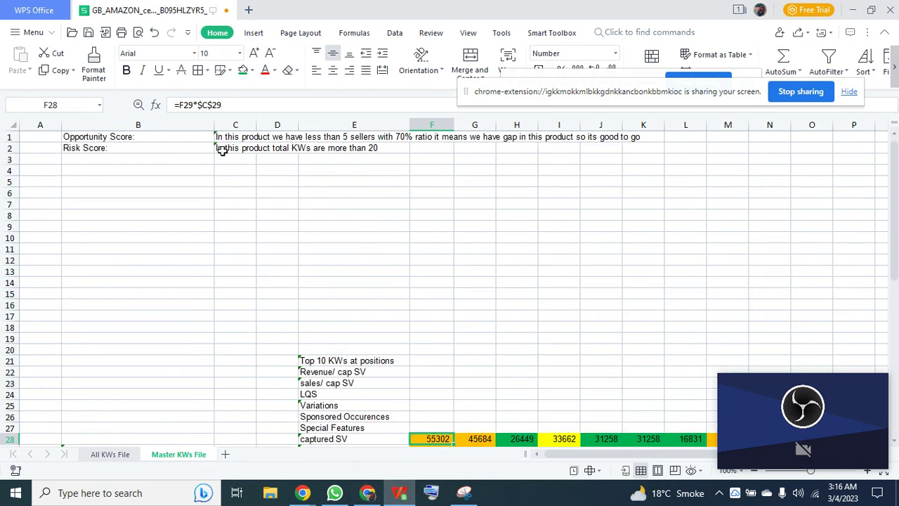
Extend the risk note in C2 with "therefore it has high KDS and it is good to go product as well on these basis"
left_click(223, 148)
double_click(224, 148)
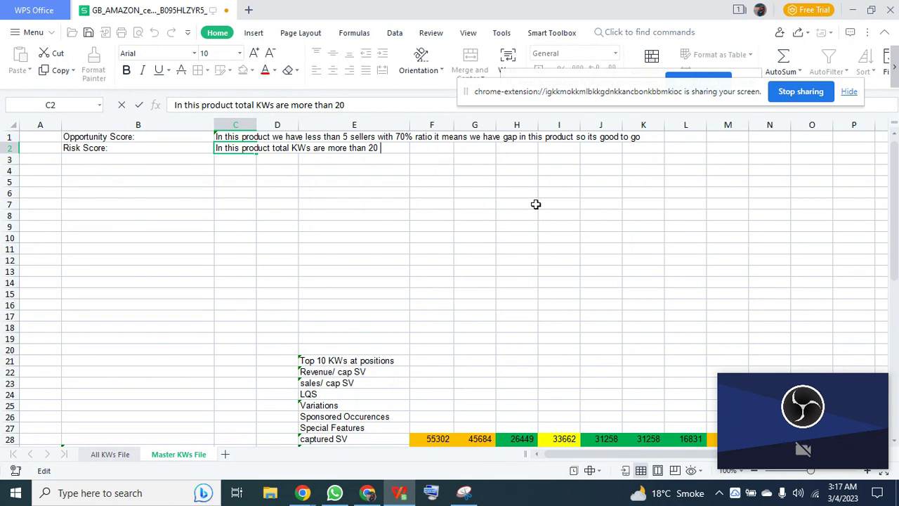
key("BackSpace")
type("therefore it ha")
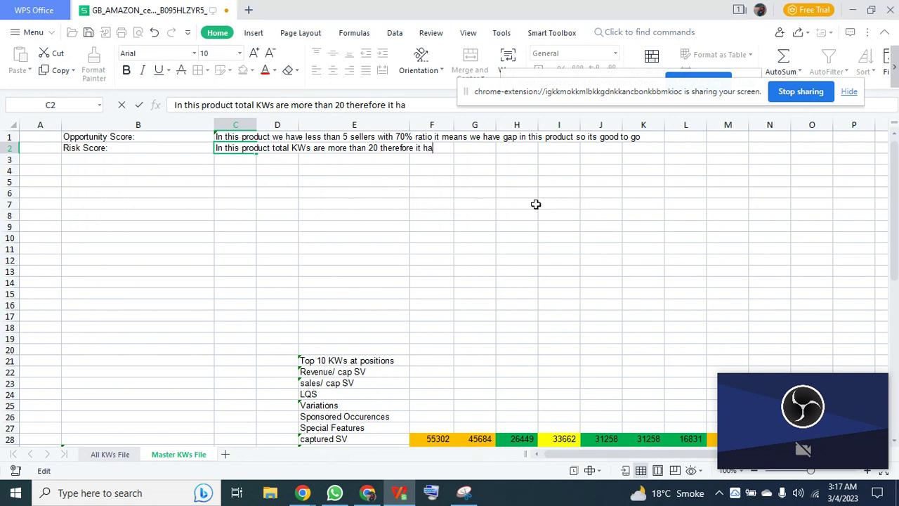
type("s high KDS")
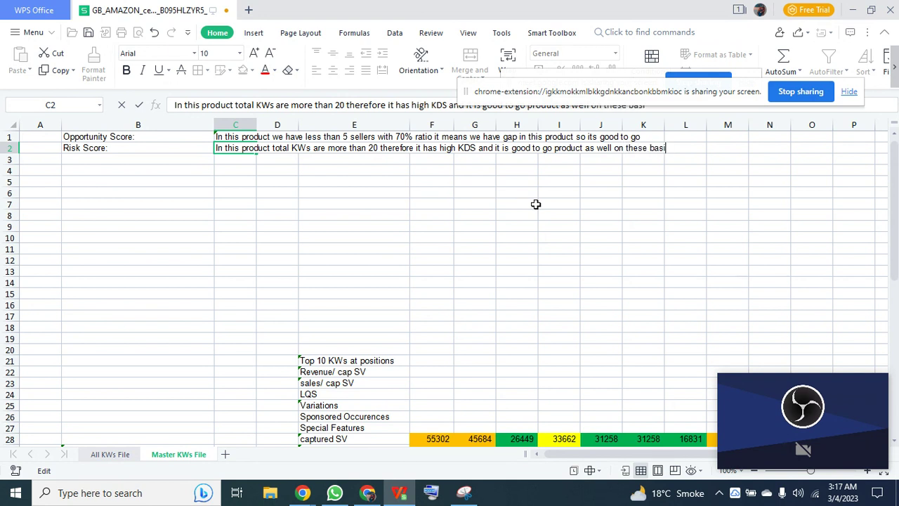
key("Return")
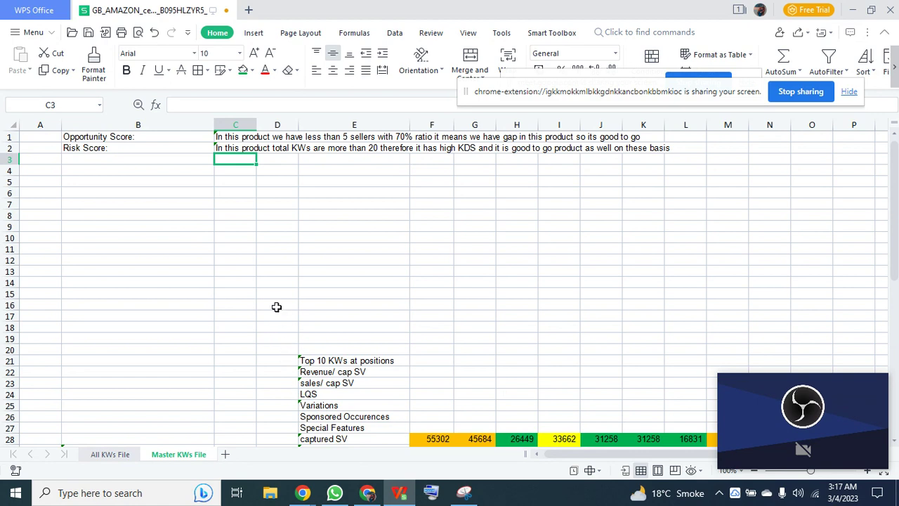
Switch to the Google Meet call in Chrome and dismiss the raised-hand notification
left_click(367, 492)
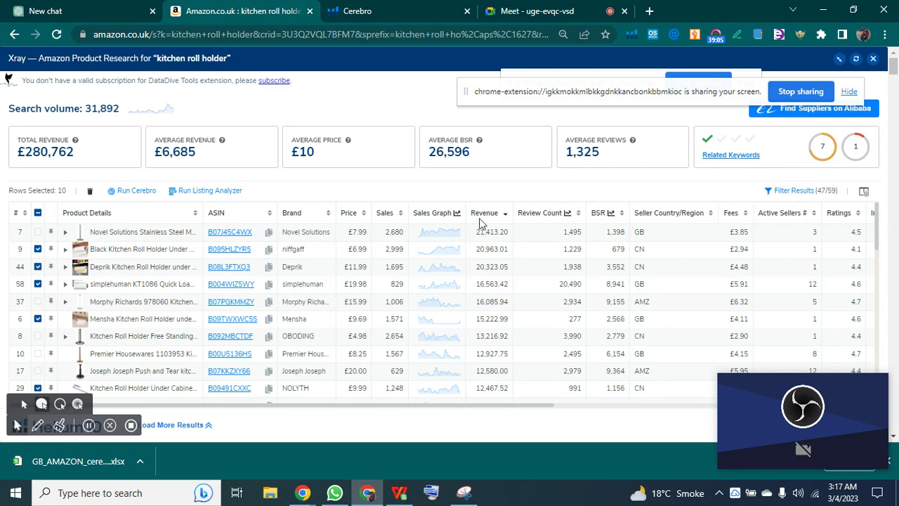
key("ctrl+4")
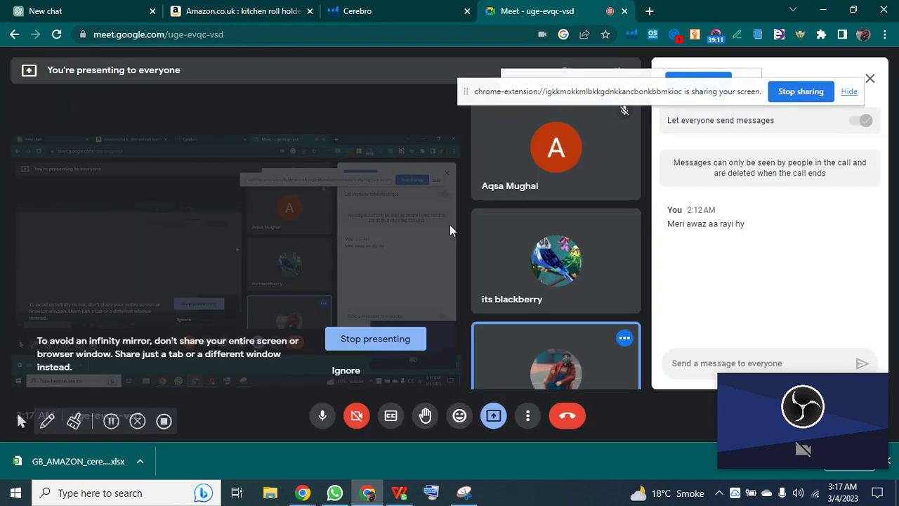
left_click(397, 493)
left_click(396, 495)
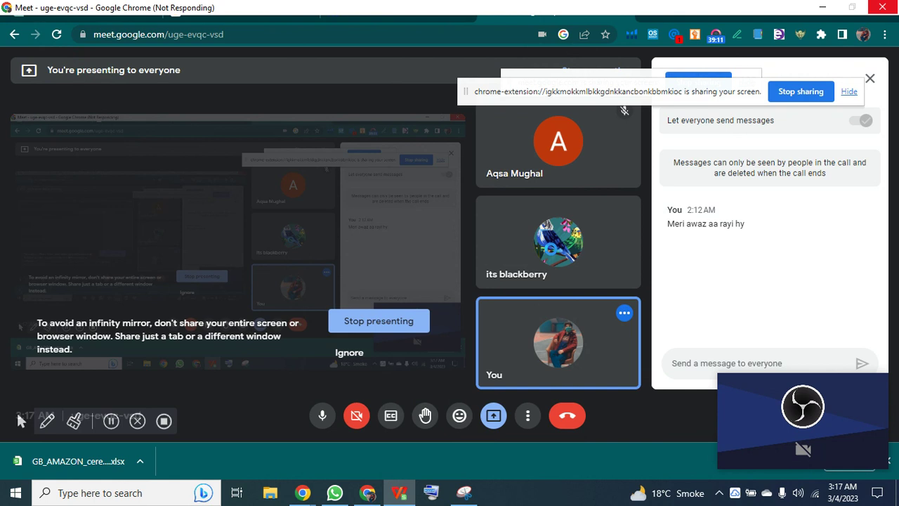
mouse_move(400, 501)
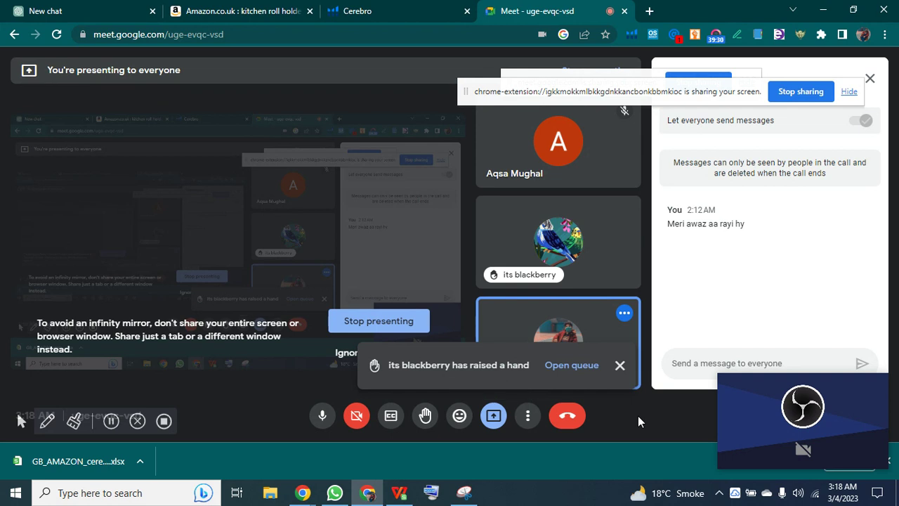
left_click(620, 366)
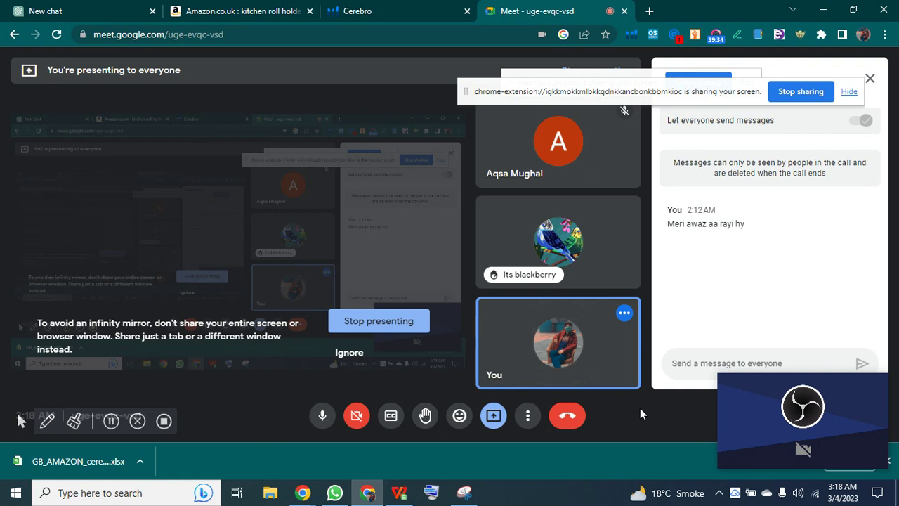
left_click(671, 363)
mouse_move(552, 242)
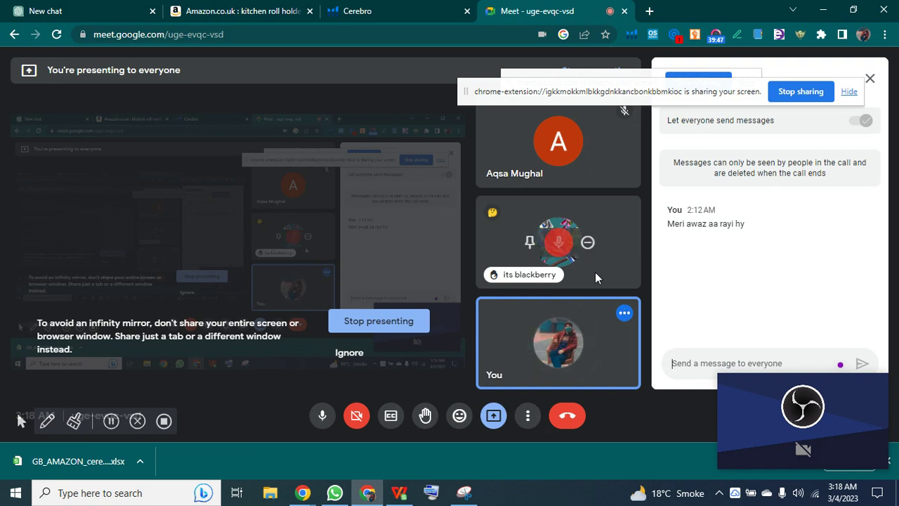
right_click(553, 246)
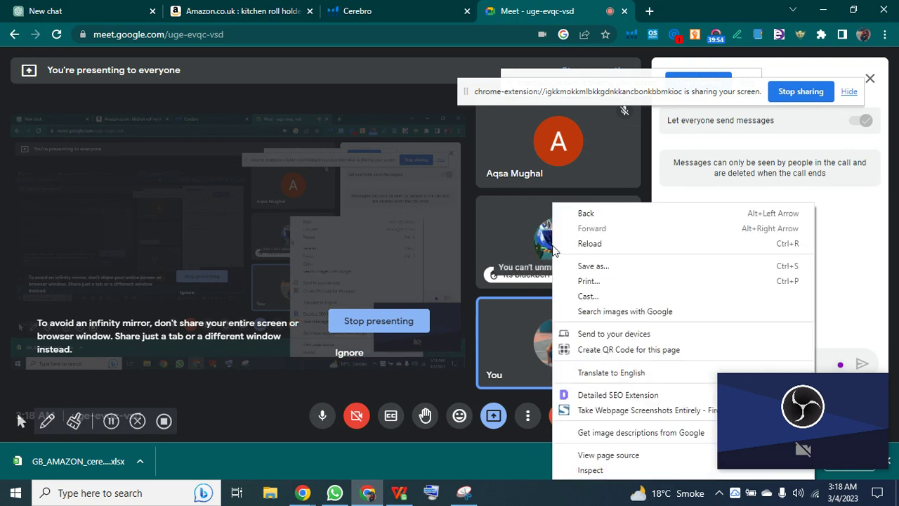
key("Escape")
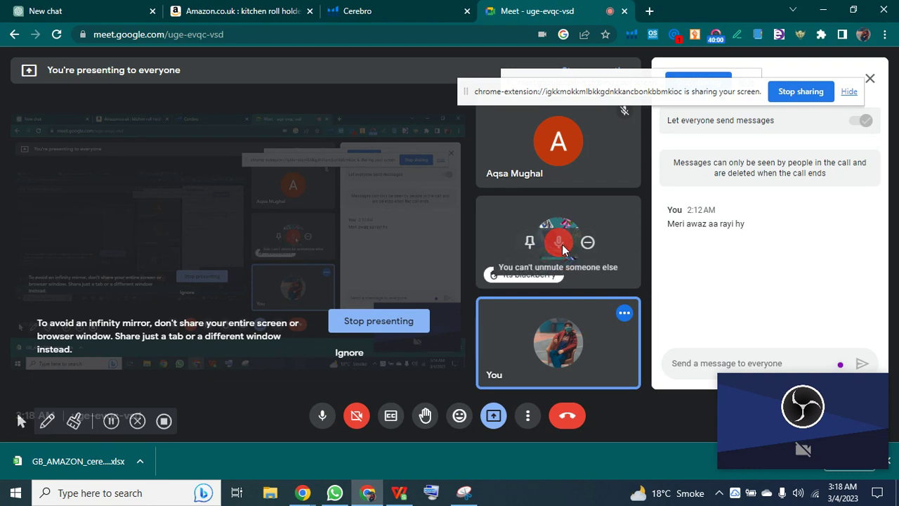
key("F11")
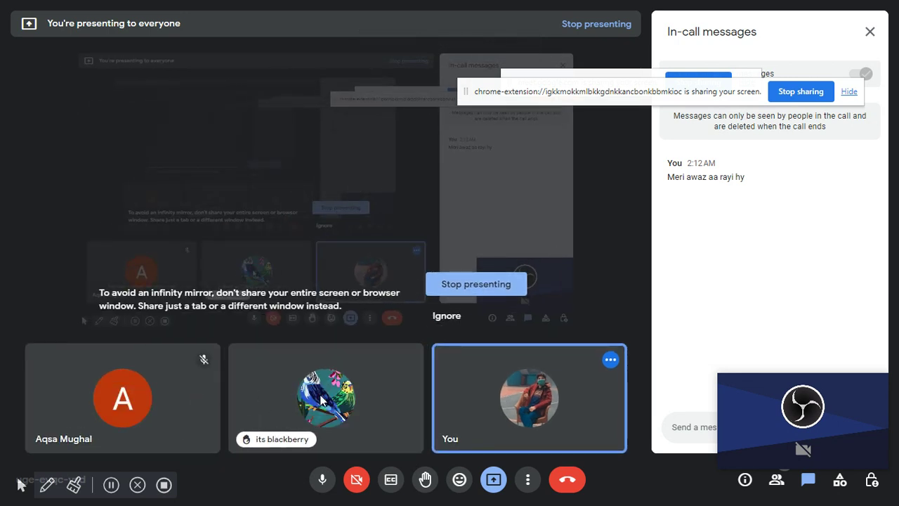
key("Escape")
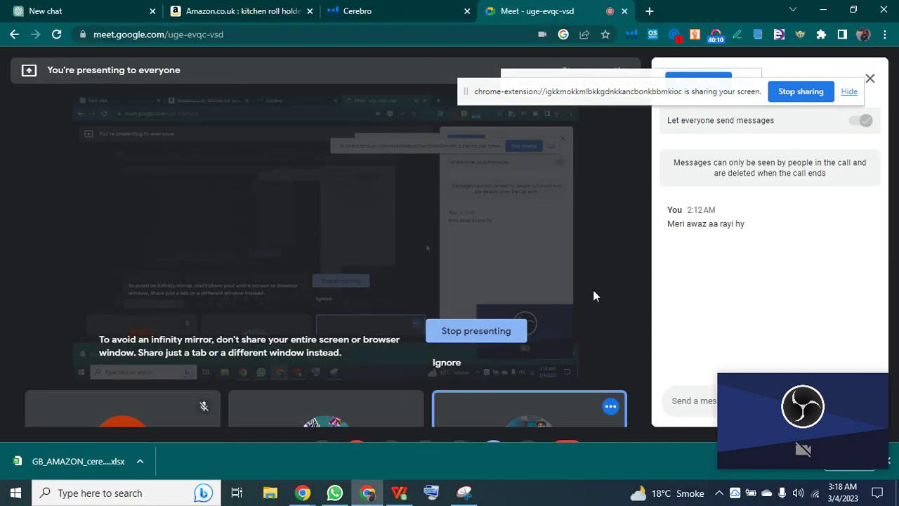
left_click(402, 497)
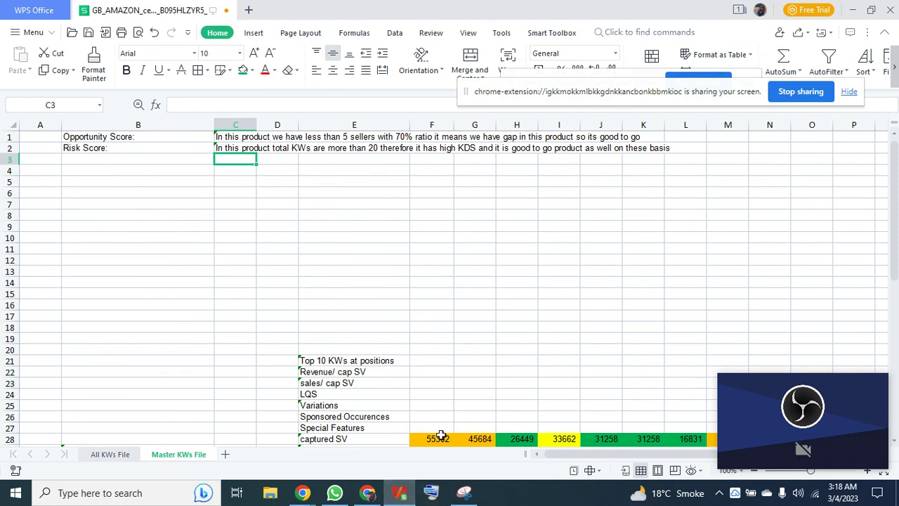
left_click(368, 496)
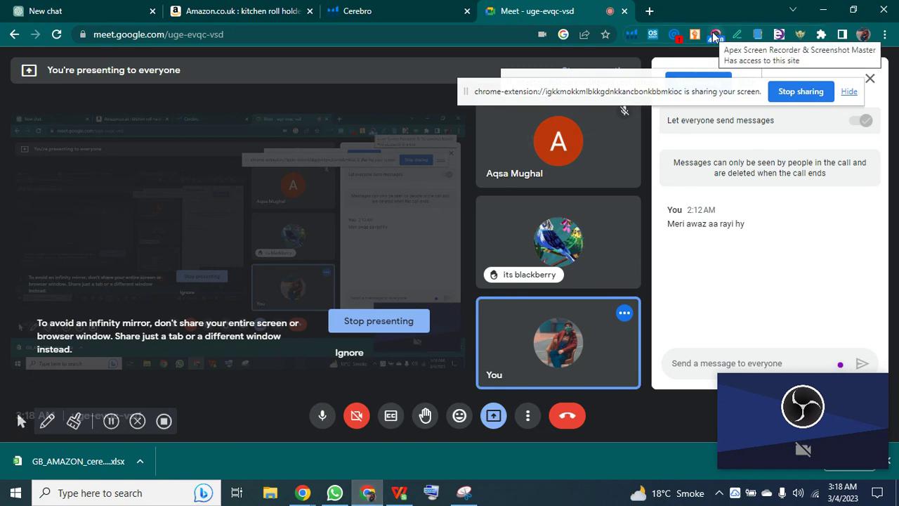
left_click(645, 264)
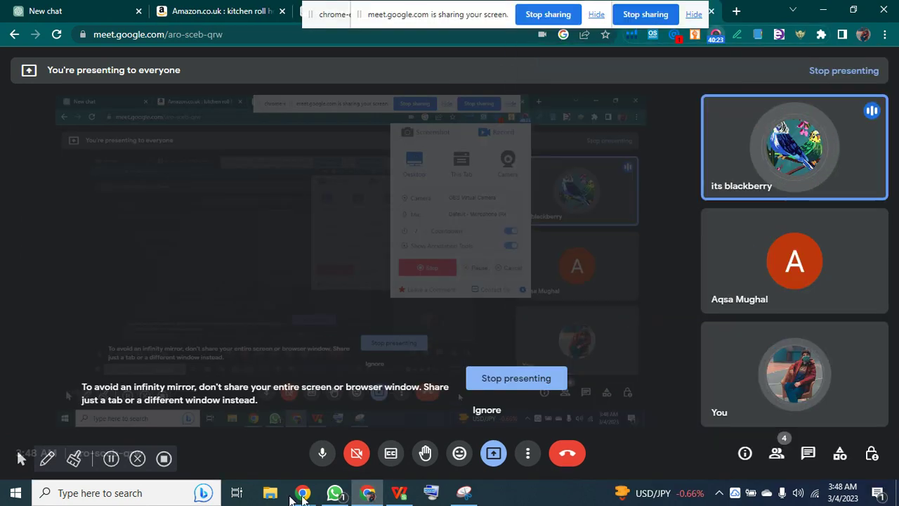
Switch to WPS Office, show the Master KWs File sheet and select the empty cell B29 above Total SV
left_click(399, 492)
scroll(144, 311, "up", 4)
left_click(117, 454)
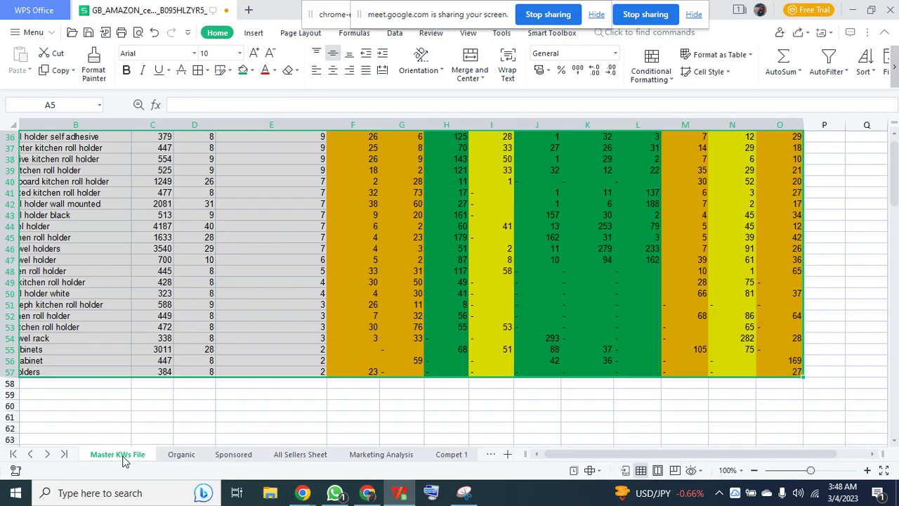
scroll(140, 295, "up", 4)
scroll(139, 295, "up", 2)
left_click(127, 279)
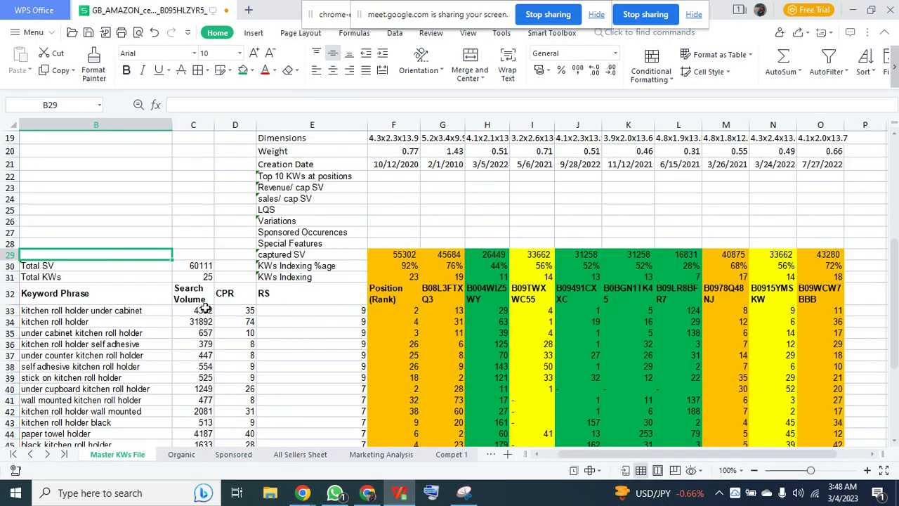
Narrow the Keyword Phrase column on the Master KWs File sheet to the width of its longest keywords
left_click_drag(595, 453, 168, 390)
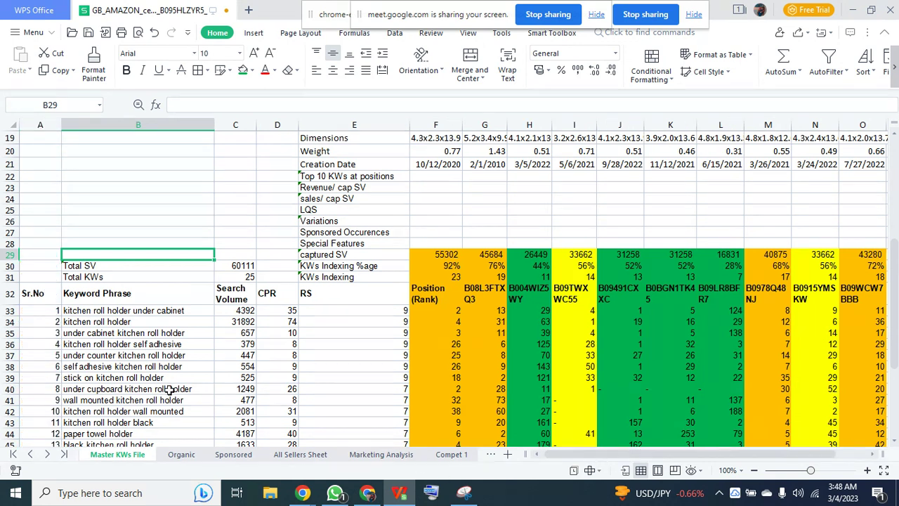
left_click(44, 312)
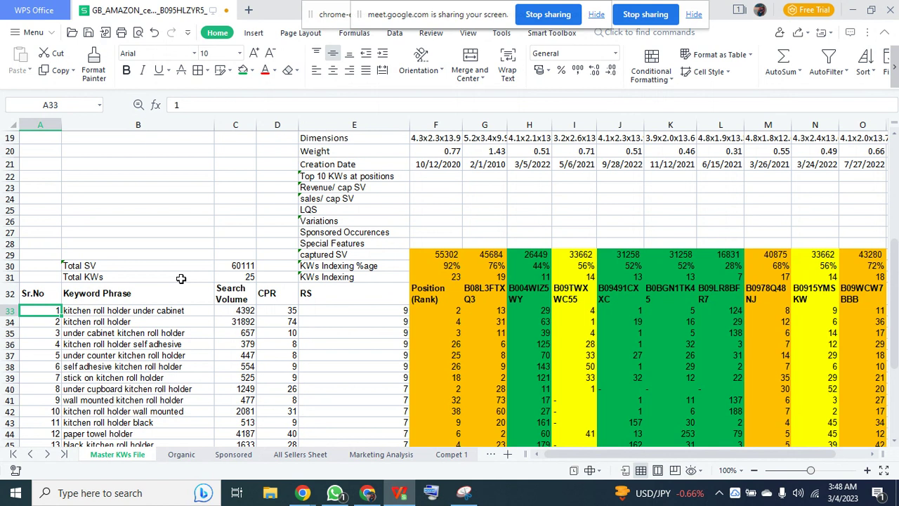
left_click_drag(213, 130, 189, 125)
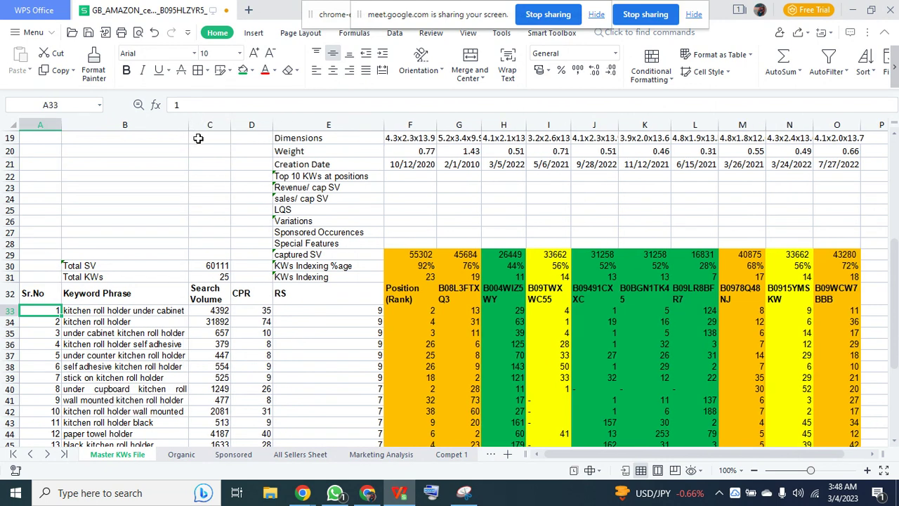
scroll(317, 282, "up", 6)
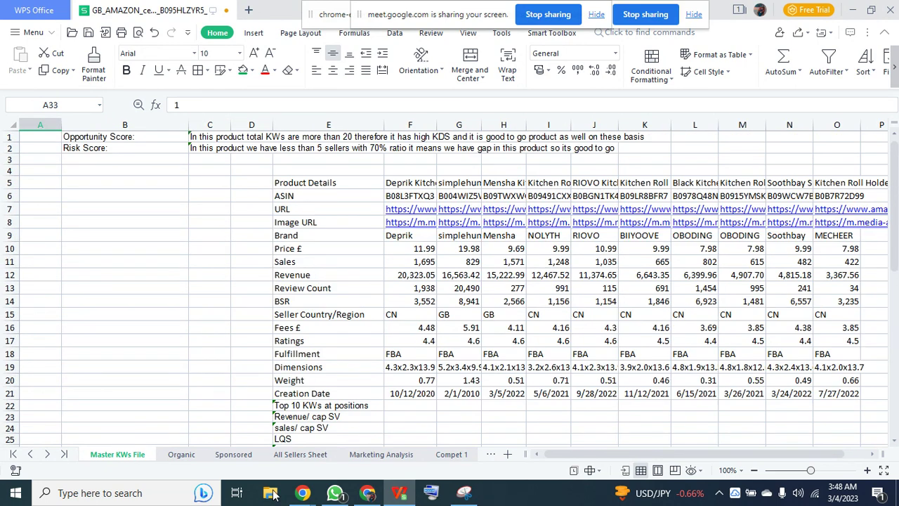
On the Organic sheet, autofit columns F and K to their creation dates and column E to its row labels
left_click(181, 454)
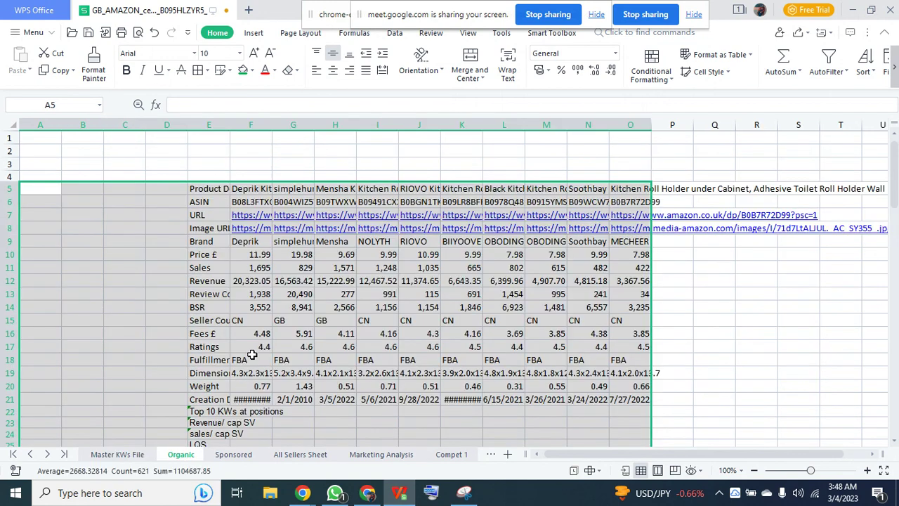
scroll(328, 260, "down", 2)
left_click(309, 311)
double_click(246, 323)
left_click(351, 312)
left_click(475, 320)
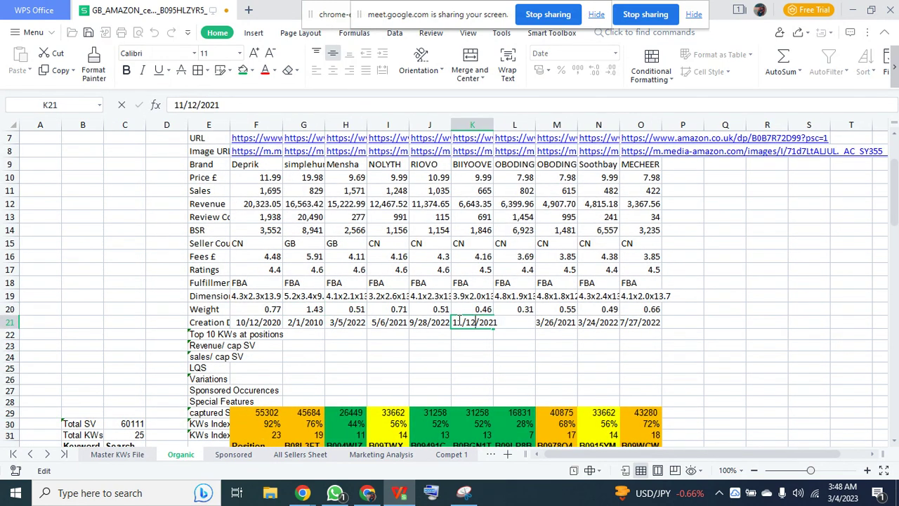
double_click(493, 125)
left_click(125, 256)
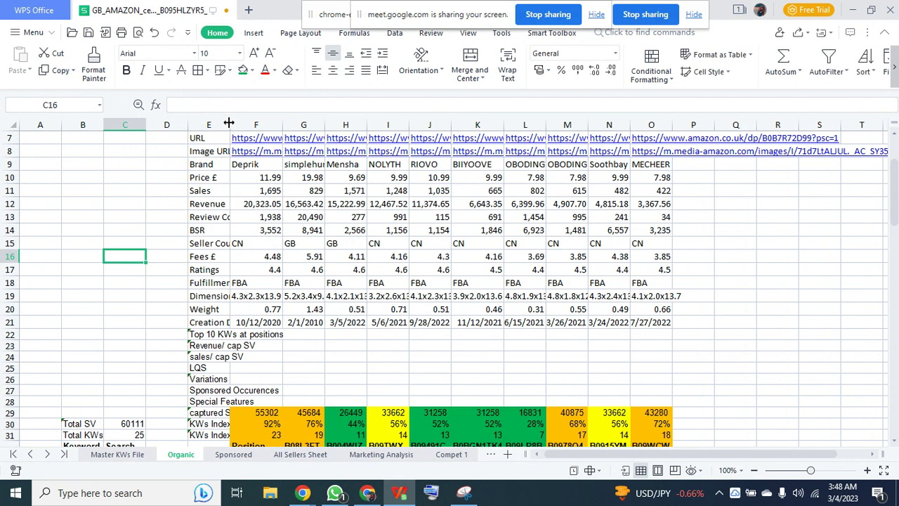
double_click(229, 119)
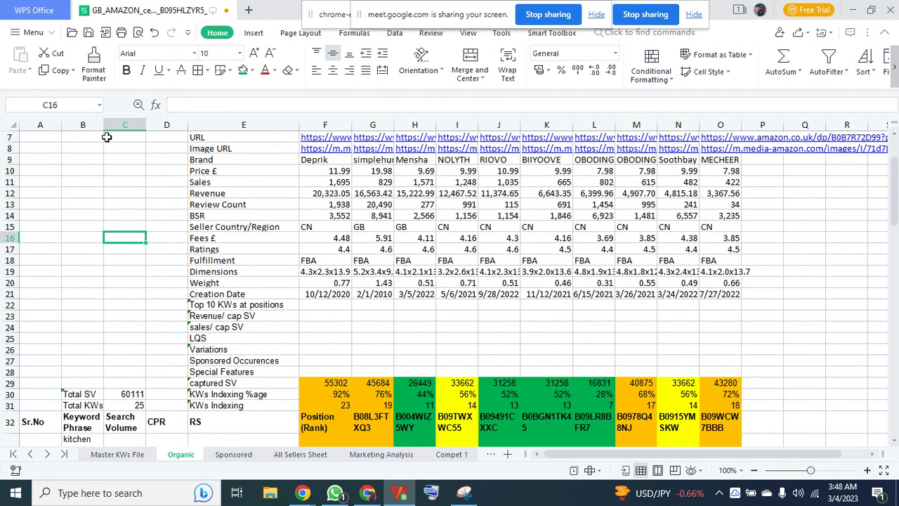
Widen the Organic sheet's Keyword Phrase column to fit its text and turn off Wrap Text for the whole sheet
left_click_drag(103, 126, 200, 123)
scroll(162, 199, "down", 3)
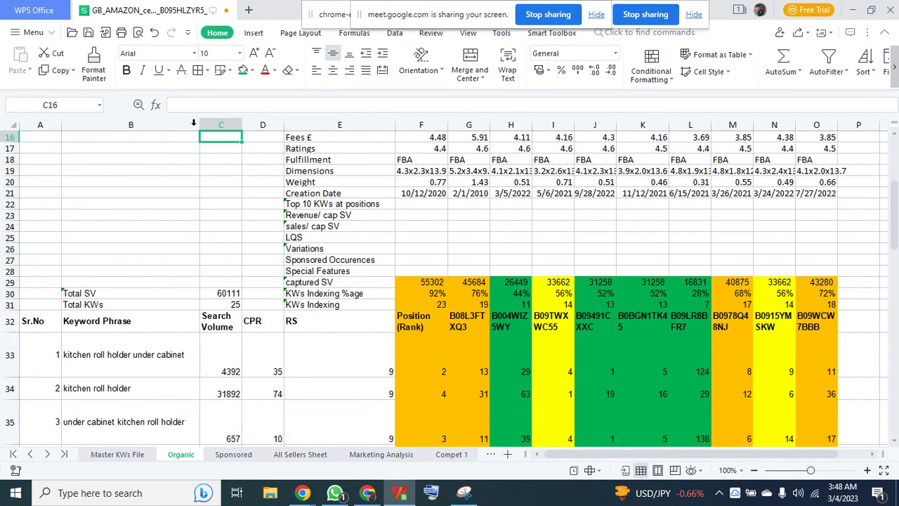
left_click(16, 125)
left_click(507, 67)
left_click(507, 67)
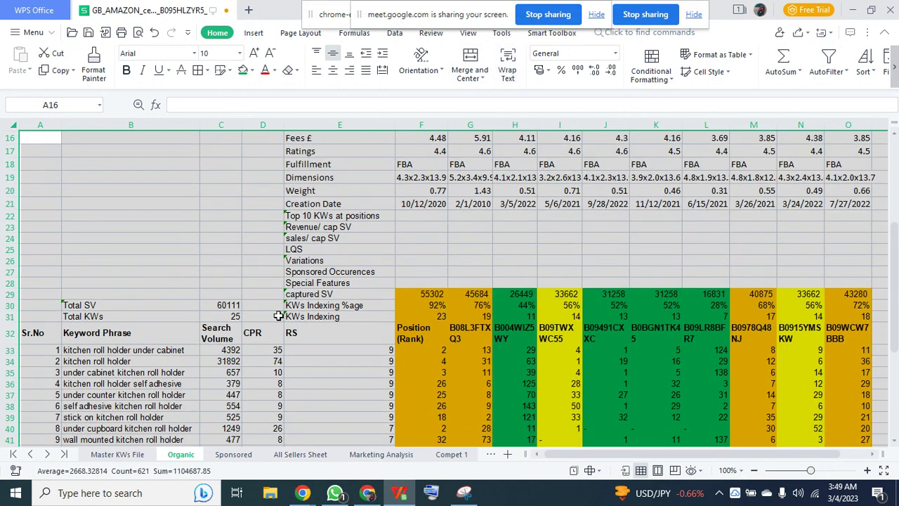
left_click(164, 282)
scroll(274, 279, "up", 2)
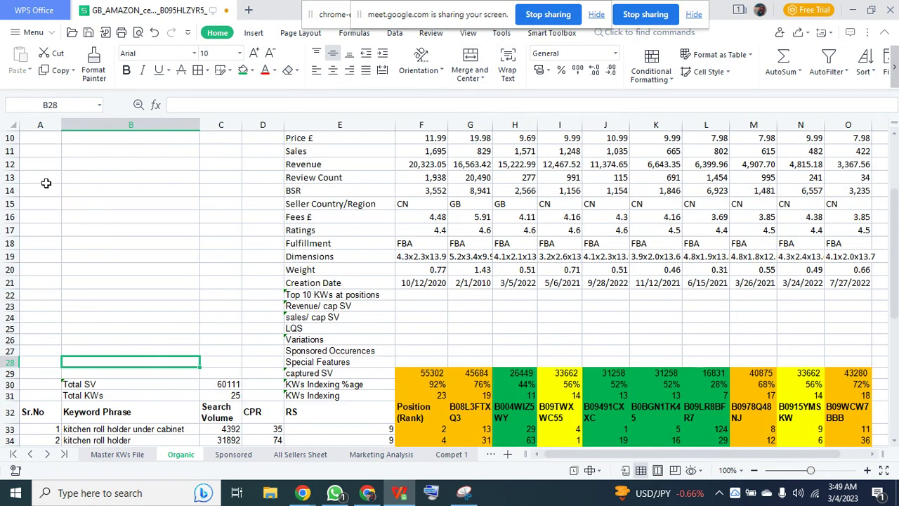
left_click(13, 128)
scroll(173, 242, "up", 2)
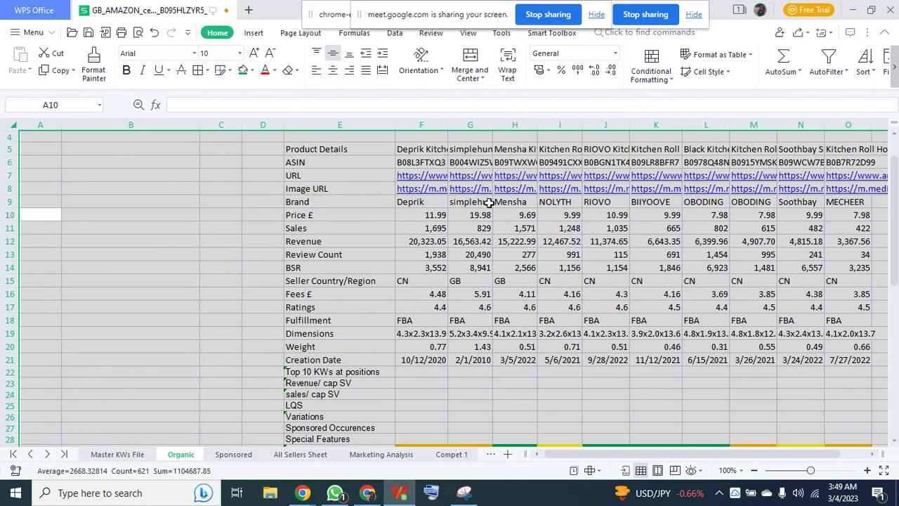
left_click(507, 66)
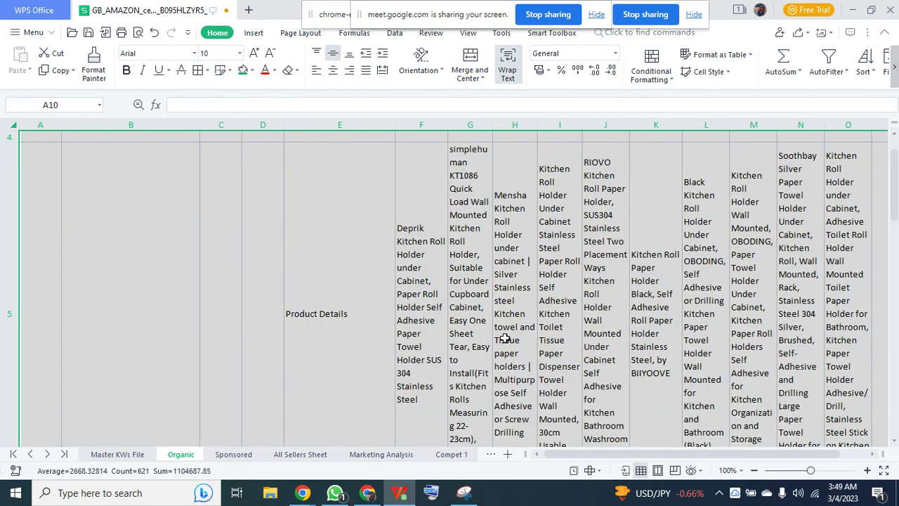
left_click(508, 73)
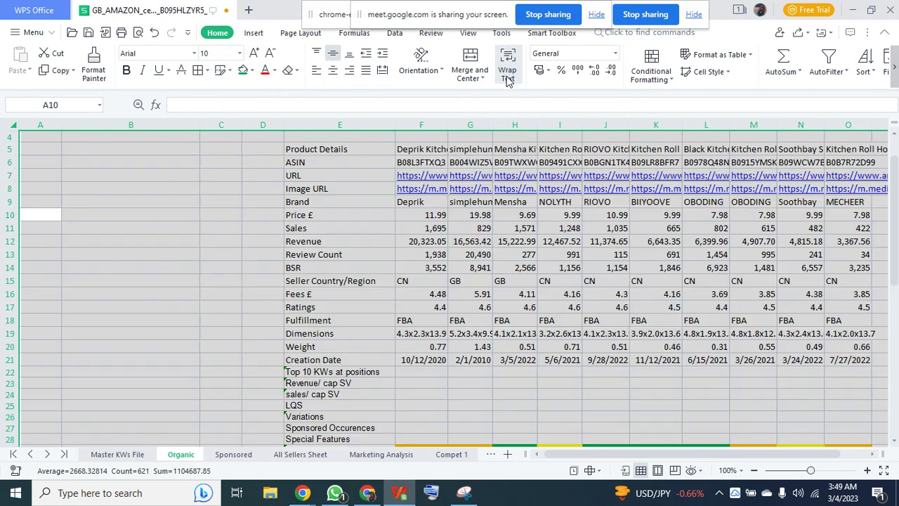
left_click(97, 226)
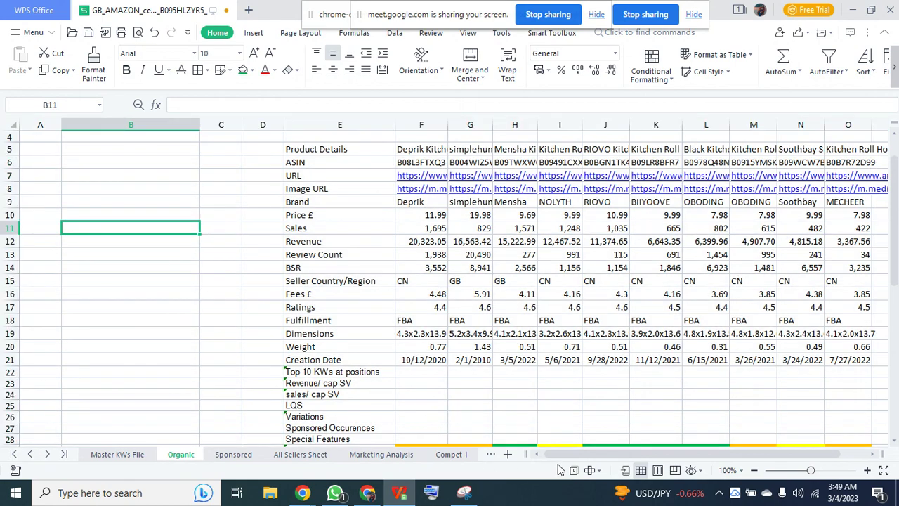
On the Sponsored sheet, autofit column E to its row labels and widen the Keyword Phrase column to fit its keywords
left_click(120, 456)
left_click(232, 454)
scroll(211, 353, "down", 8)
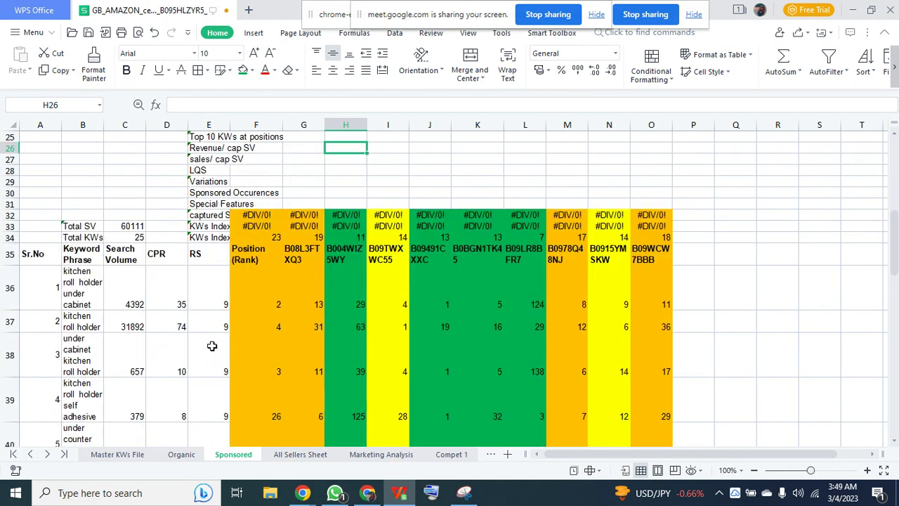
scroll(215, 196, "up", 2)
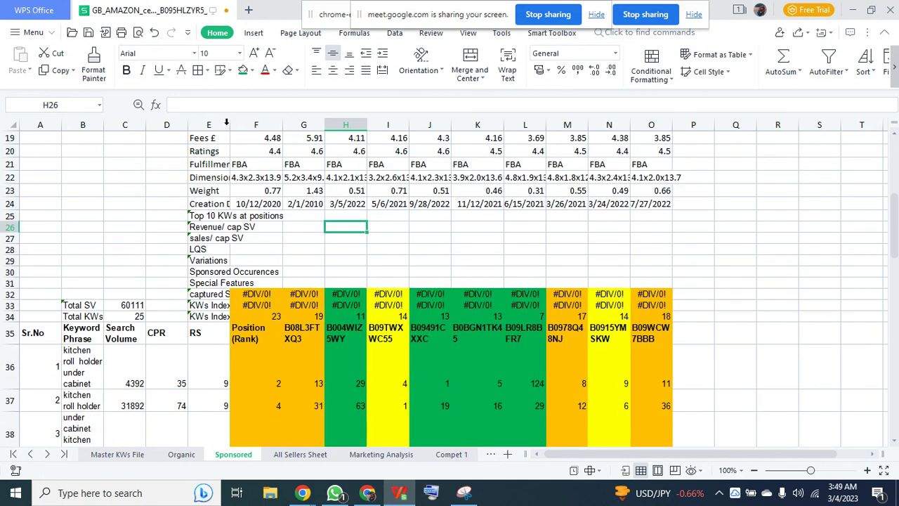
double_click(229, 125)
left_click(181, 137)
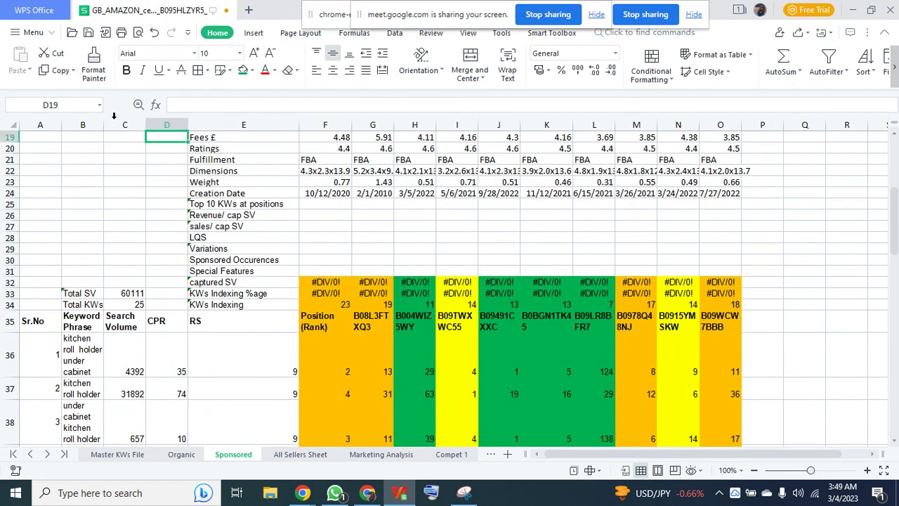
left_click_drag(106, 122, 196, 124)
Turn off Wrap Text for all cells of the Sponsored sheet so each keyword takes a single-line row
left_click(19, 122)
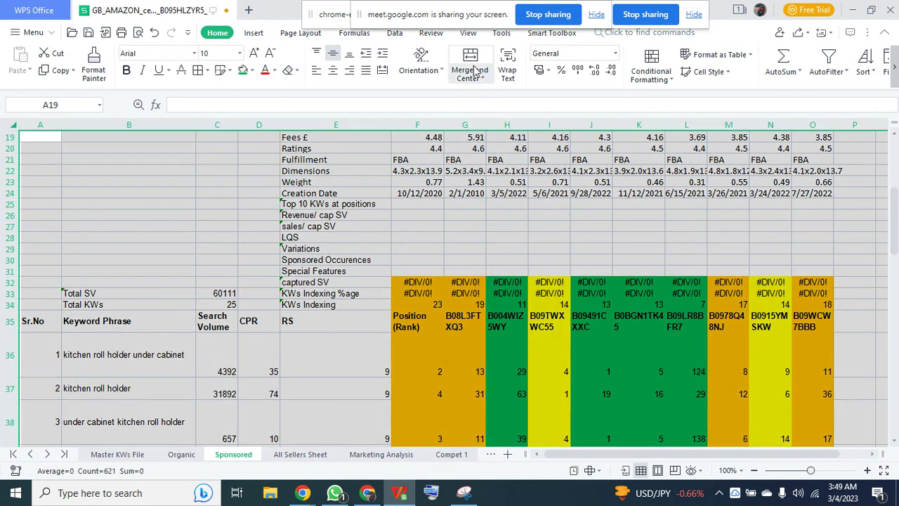
left_click(508, 68)
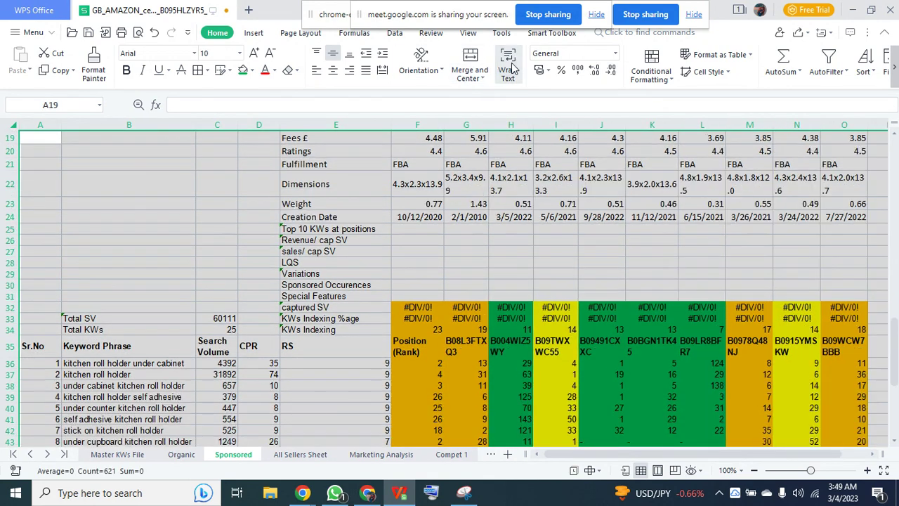
left_click(161, 181)
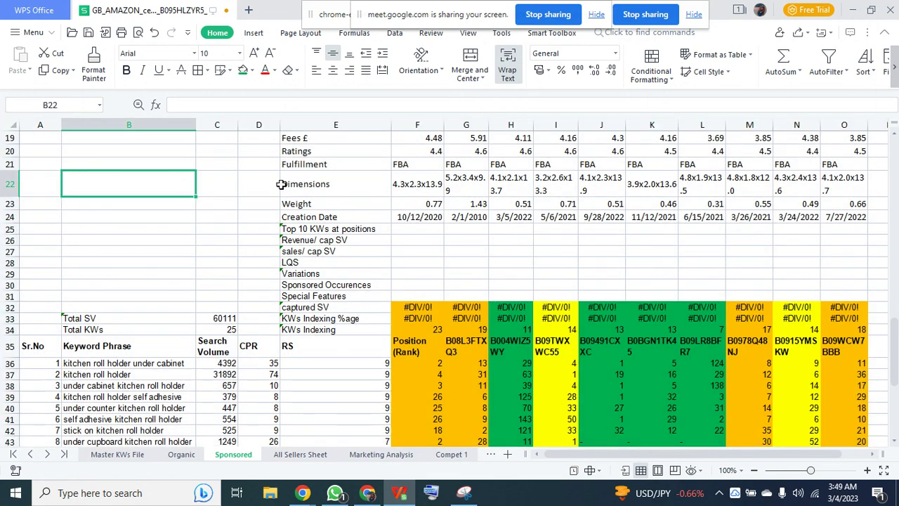
left_click(8, 124)
left_click(508, 69)
scroll(310, 216, "up", 4)
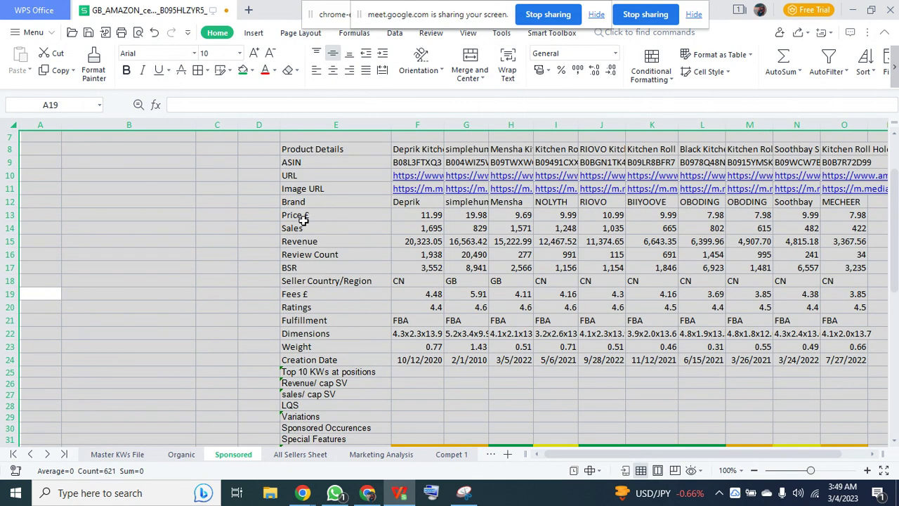
left_click(118, 243)
scroll(204, 270, "down", 4)
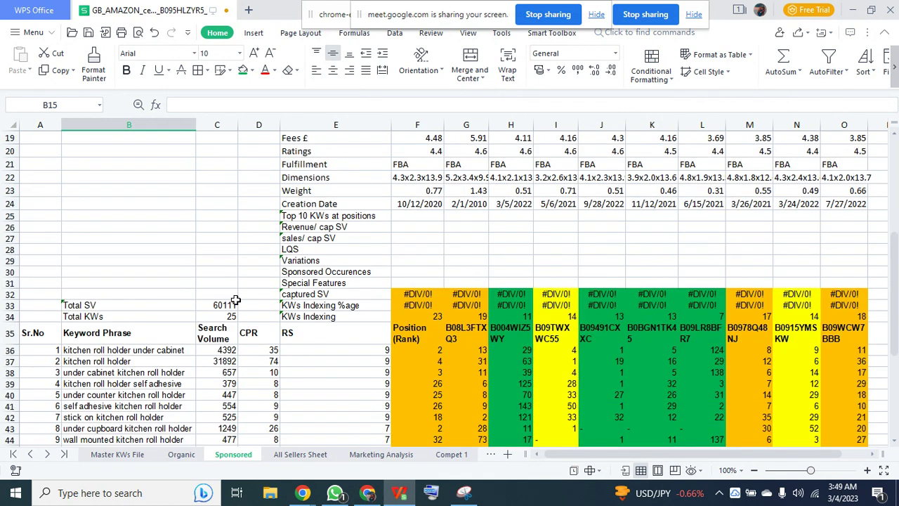
scroll(235, 300, "down", 1)
left_click(182, 277)
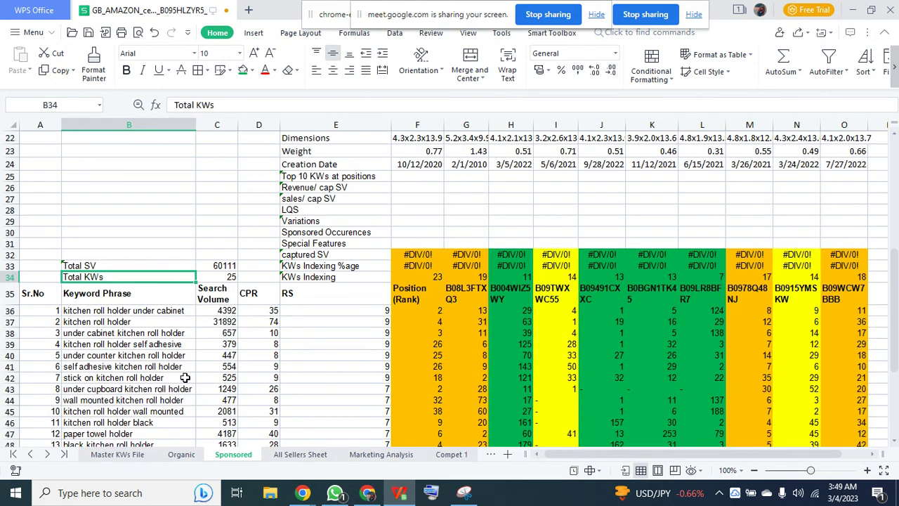
Enter "Seller 1" in F7 and "Seller 2" in G7 above the product details on the Sponsored sheet
left_click(300, 455)
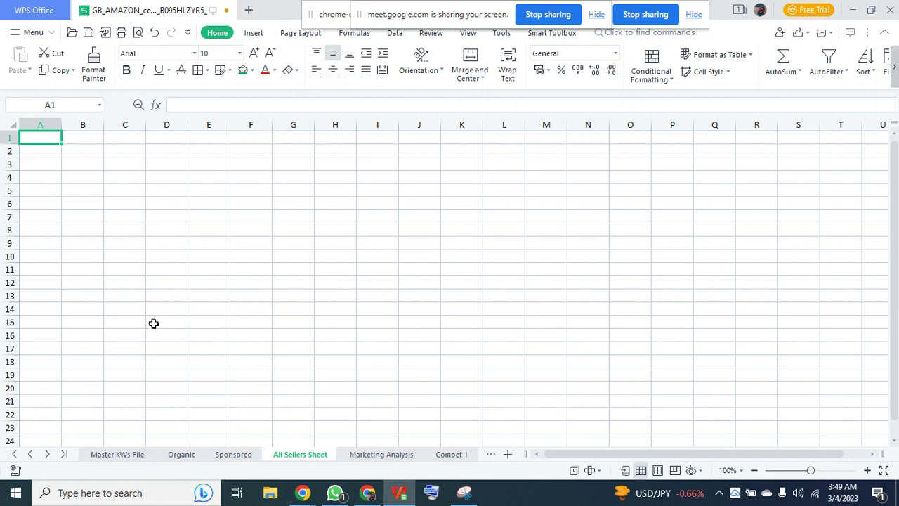
left_click(234, 454)
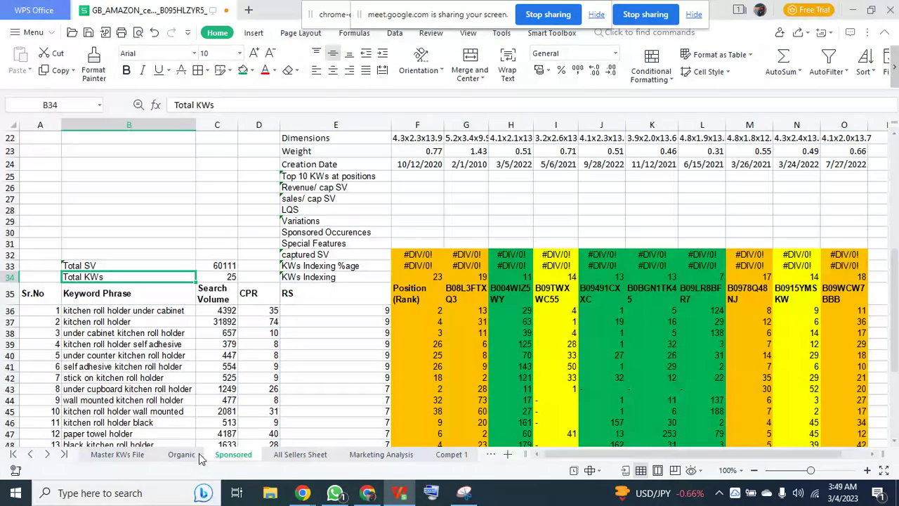
scroll(322, 422, "up", 7)
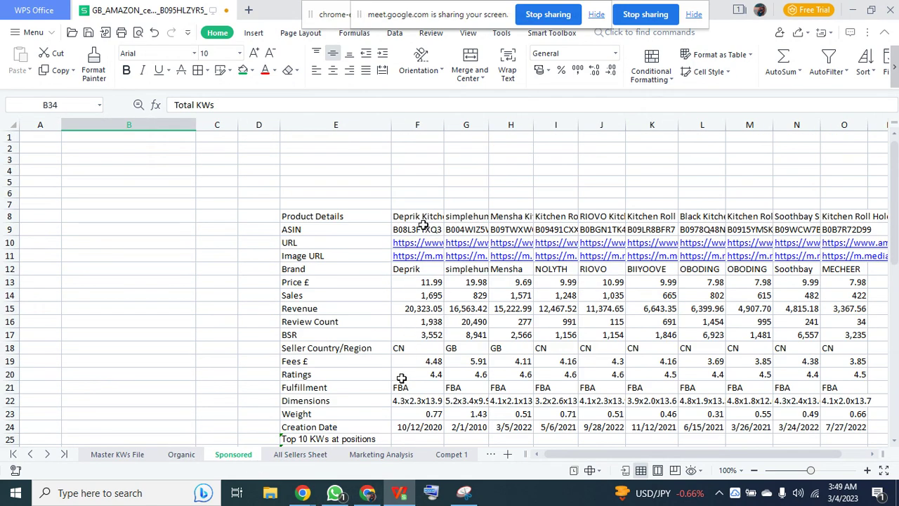
left_click(420, 230)
left_click(416, 203)
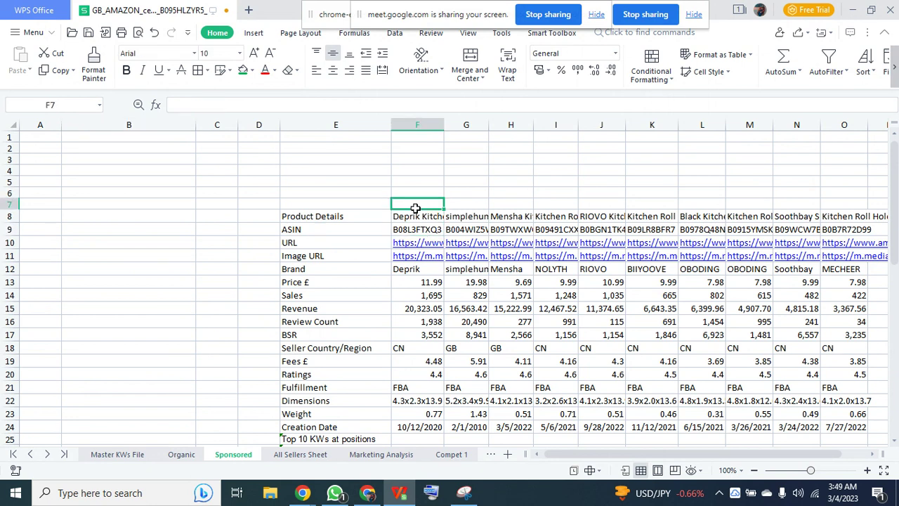
type("Seller")
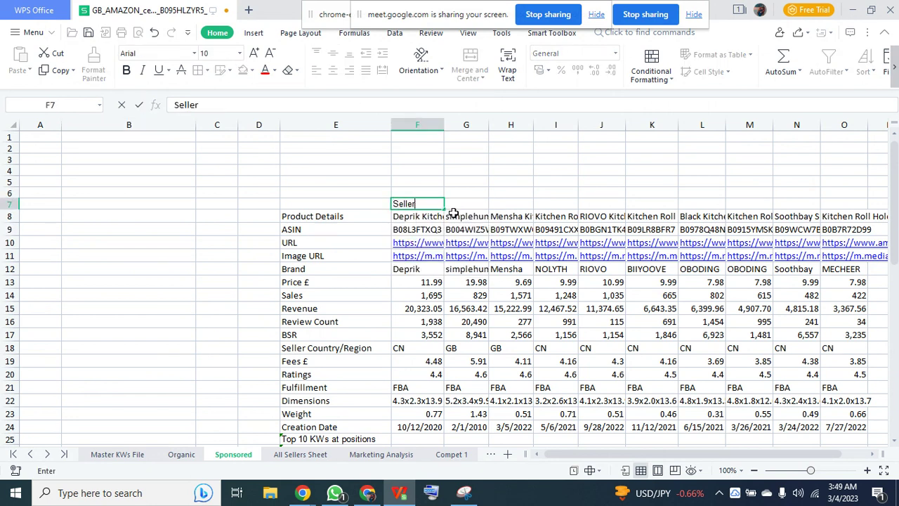
type(" 1")
key("Tab")
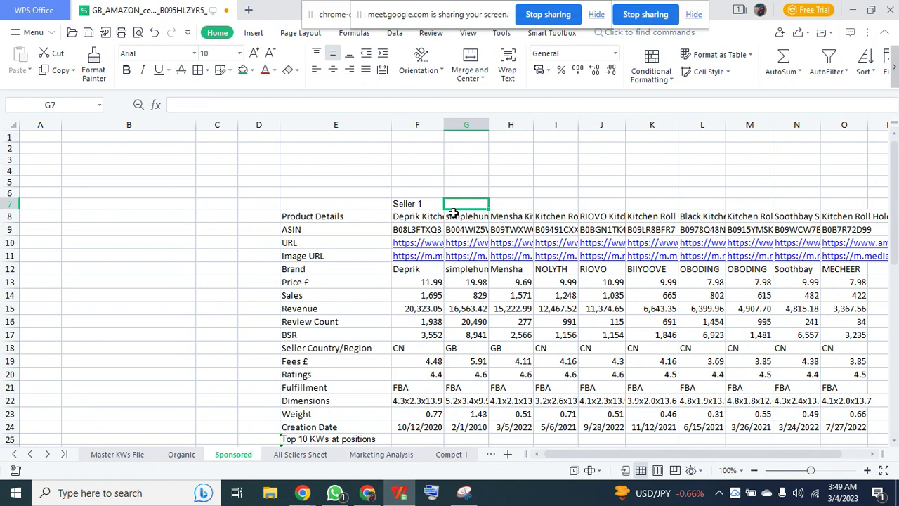
type("Seller 2")
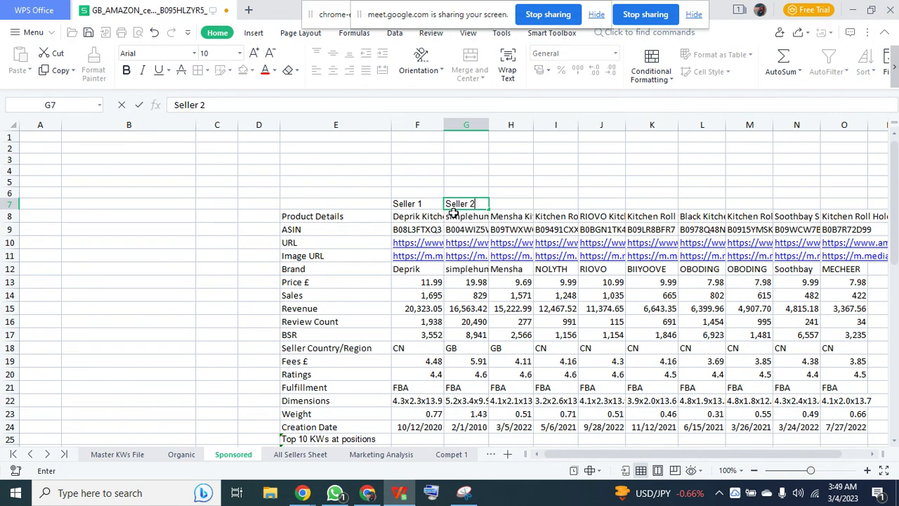
key("Tab")
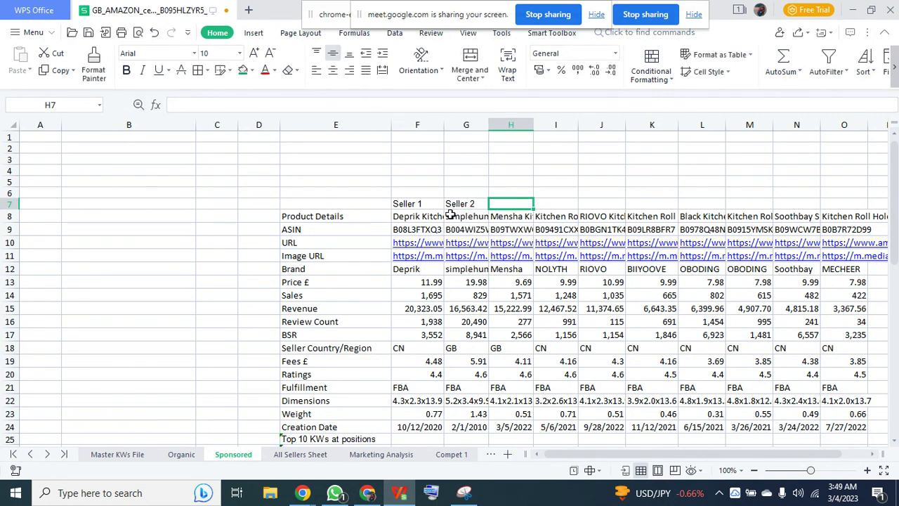
Extend the seller numbering across row 7 through "Seller 10" in O7 and copy the labels F7:O7
left_click(404, 204)
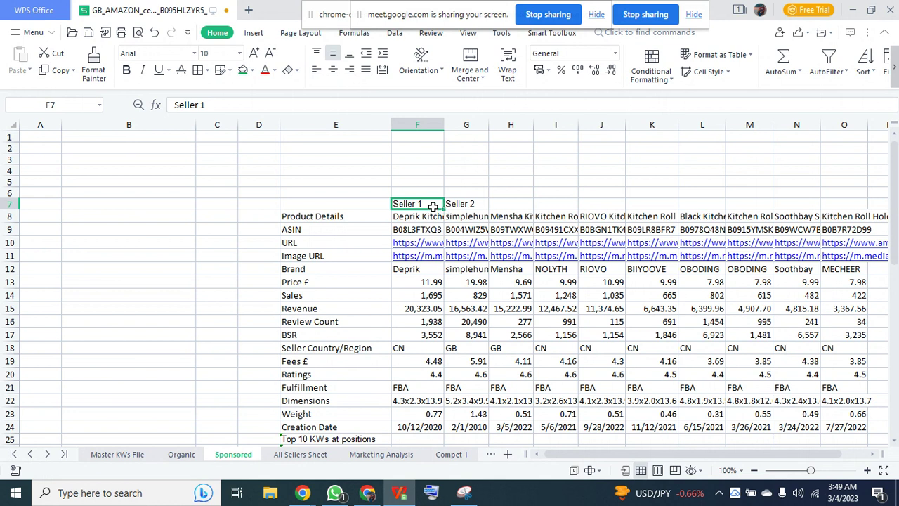
left_click_drag(434, 202, 492, 195)
left_click_drag(428, 204, 487, 207)
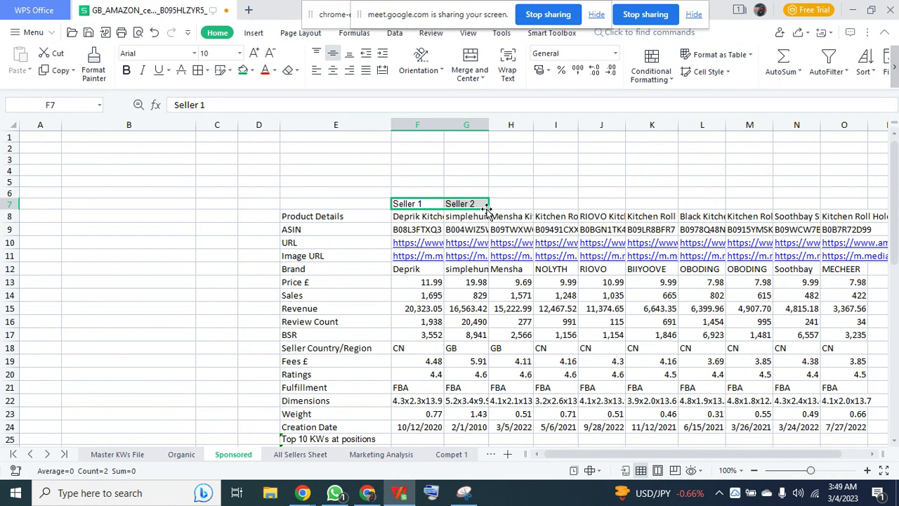
left_click_drag(487, 208, 842, 207)
key("ctrl+c")
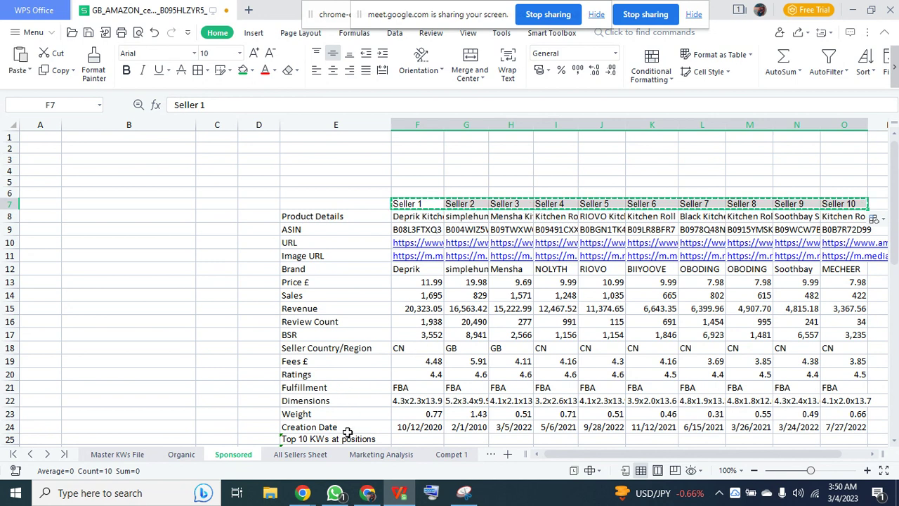
Paste the Seller 1 to Seller 10 labels above the product details from F4 on the Organic and Master KWs File sheets
left_click(180, 454)
scroll(394, 191, "up", 1)
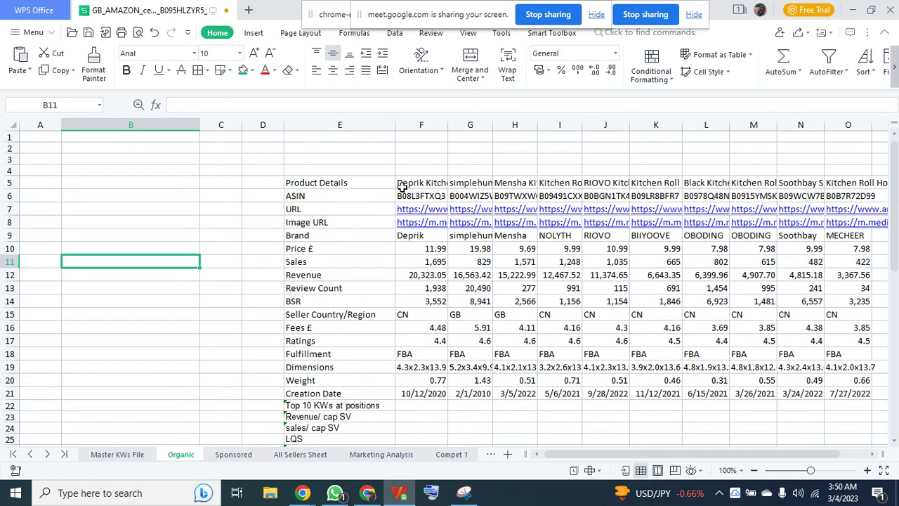
left_click(430, 171)
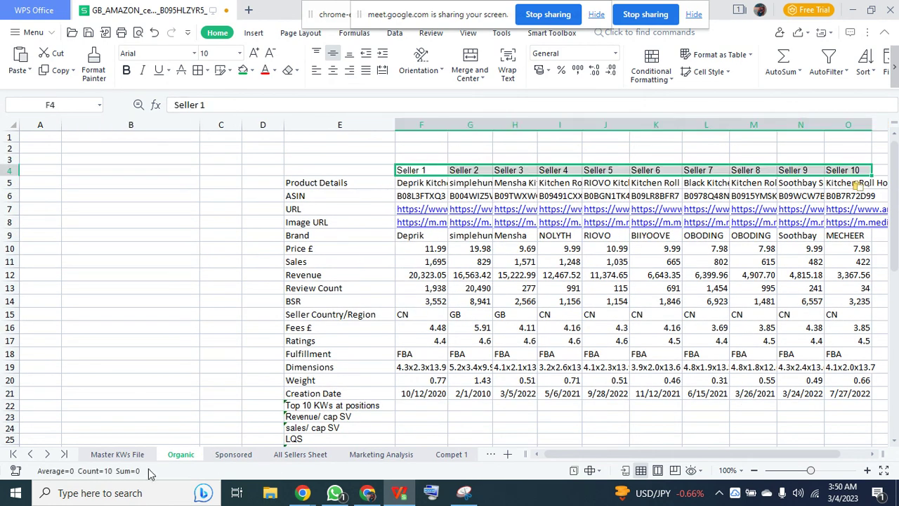
left_click(118, 454)
left_click(415, 173)
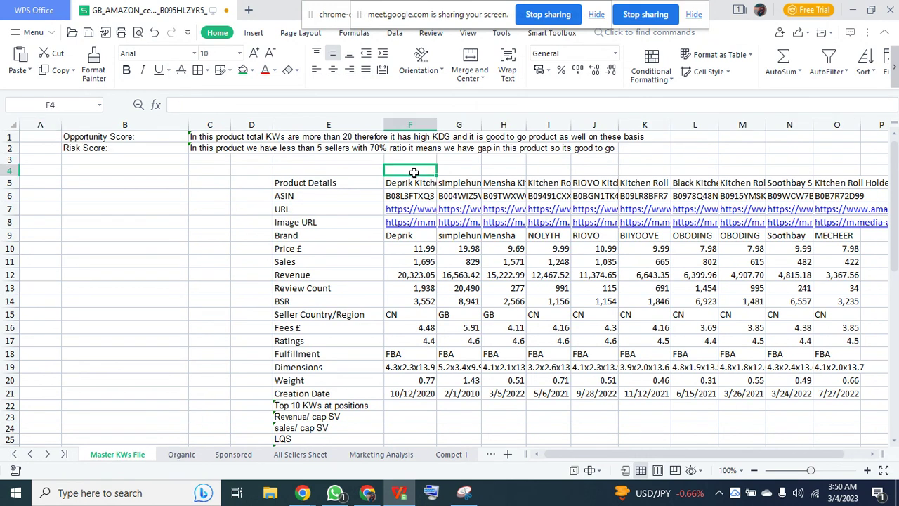
key("ctrl+v")
left_click(346, 180)
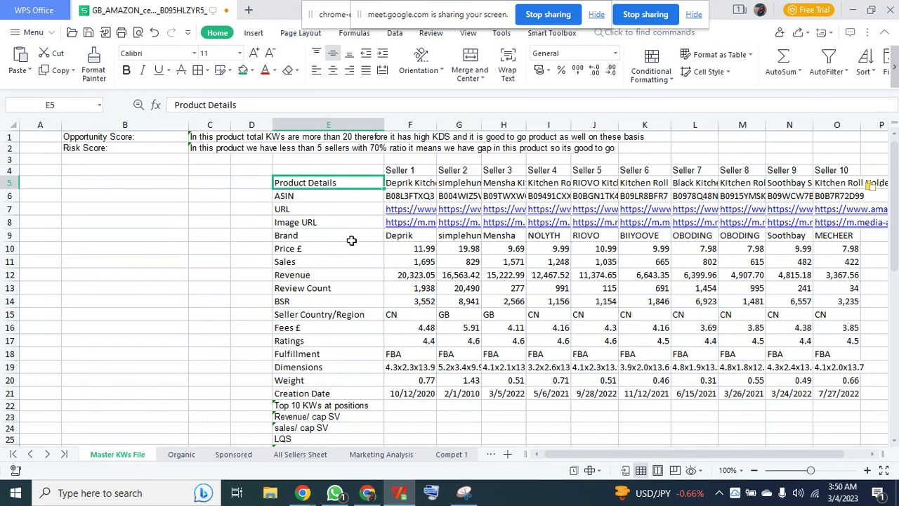
Check the seller labels on the Organic and Sponsored sheets and copy Seller 1's ASIN from F9 of the Sponsored sheet
left_click(182, 455)
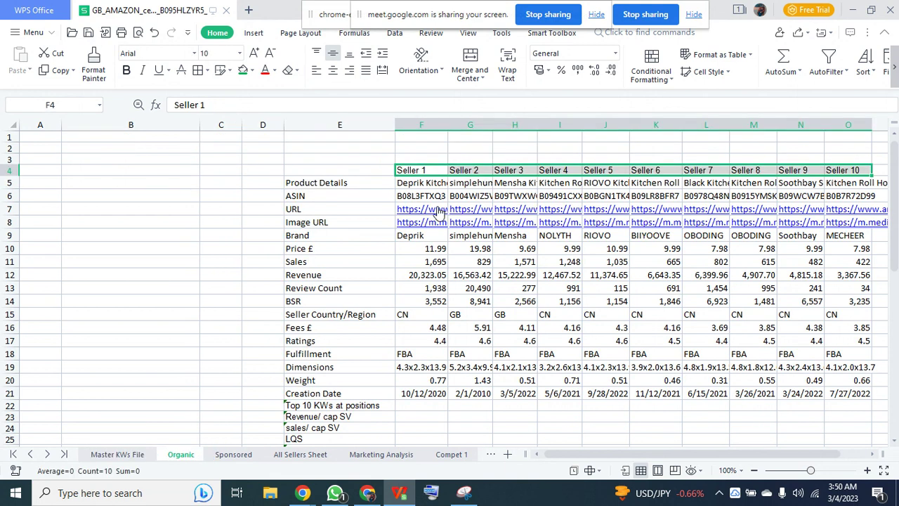
left_click(353, 235)
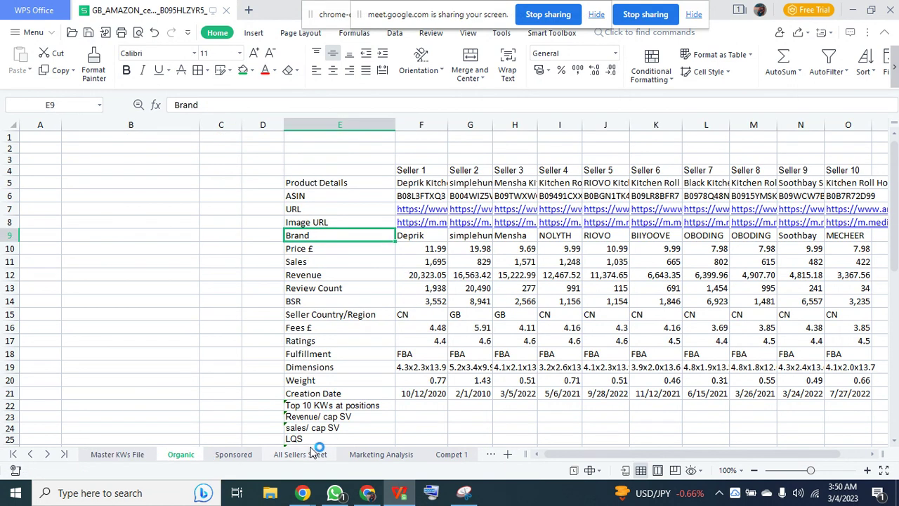
left_click(233, 455)
left_click(361, 244)
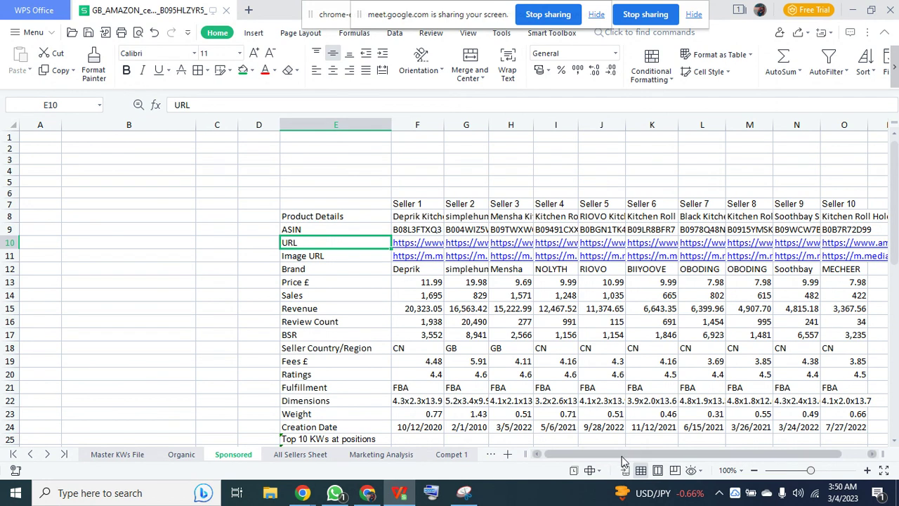
scroll(625, 456, "right", 1)
left_click(364, 229)
key("ctrl+c")
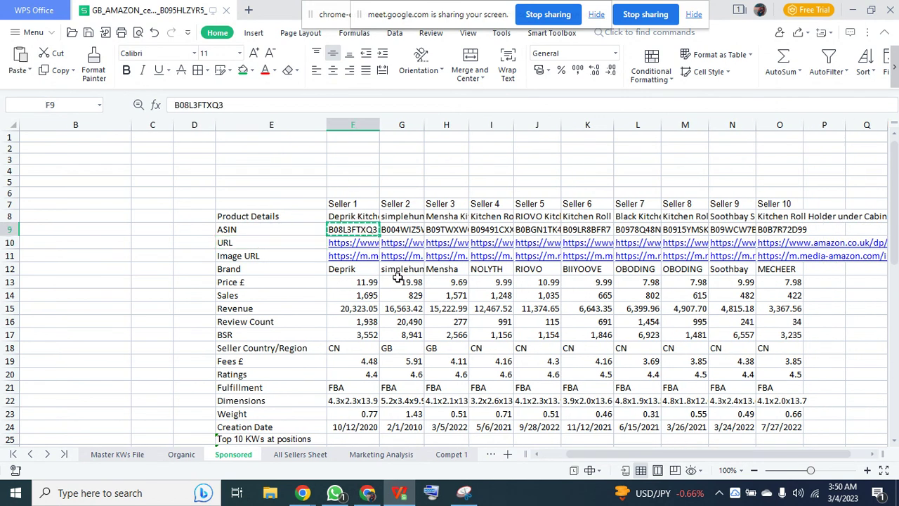
Show the All Sellers Sheet and switch to the Cerebro search page in Chrome, moving the screen-sharing bars aside
left_click(303, 456)
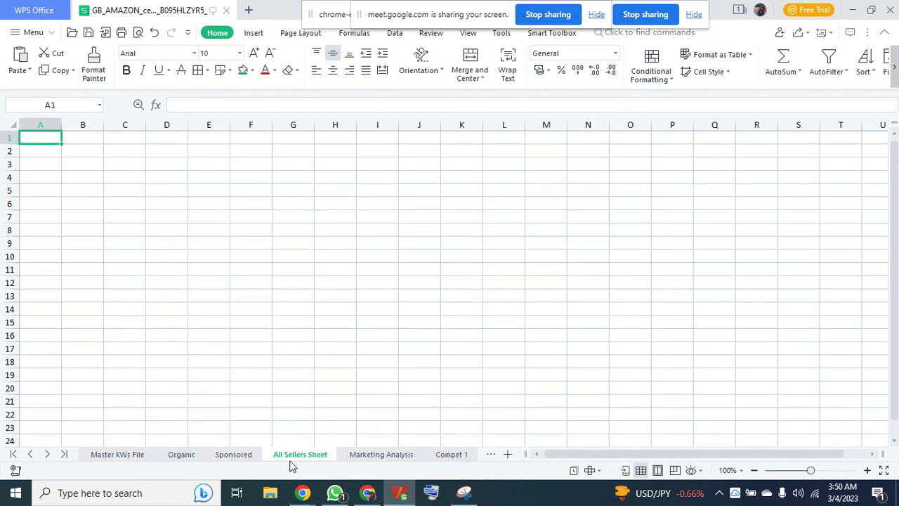
left_click(366, 492)
left_click_drag(427, 14, 417, 62)
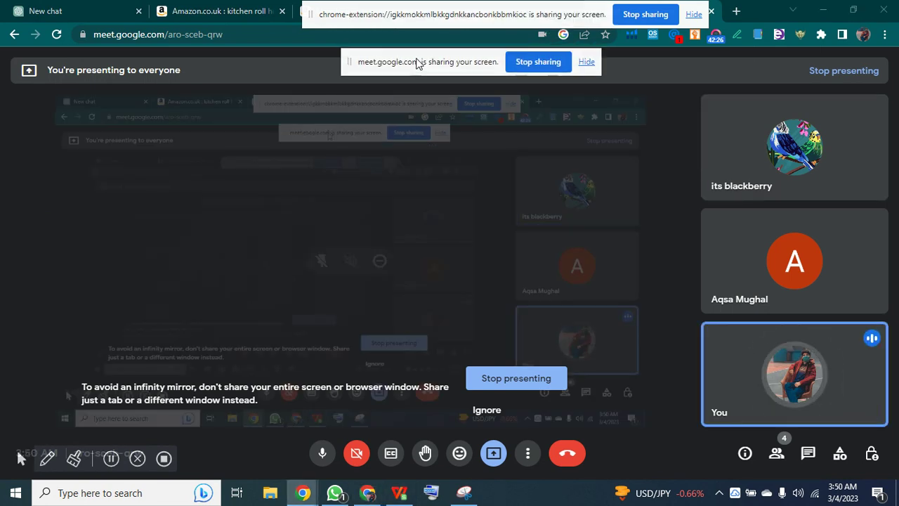
left_click_drag(445, 18, 445, 69)
left_click(485, 10)
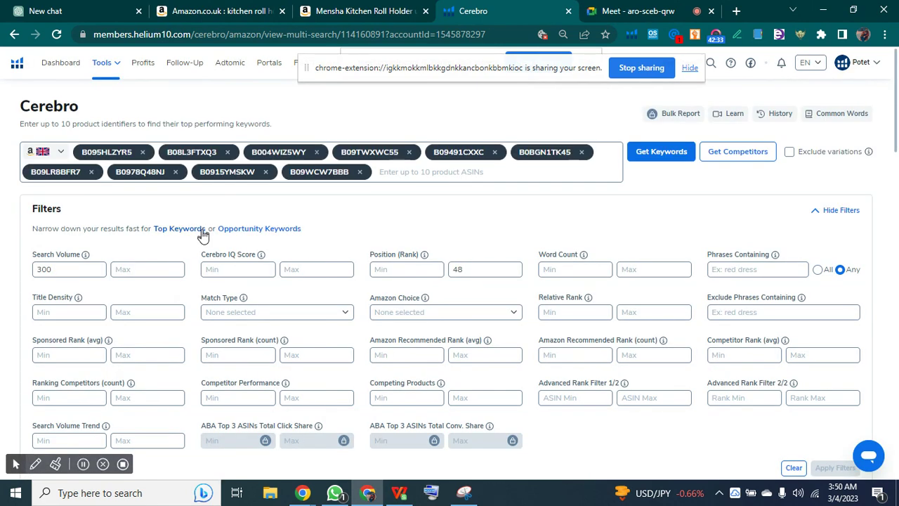
Review the filtered keywords table and its column customization options in Cerebro
scroll(205, 233, "down", 5)
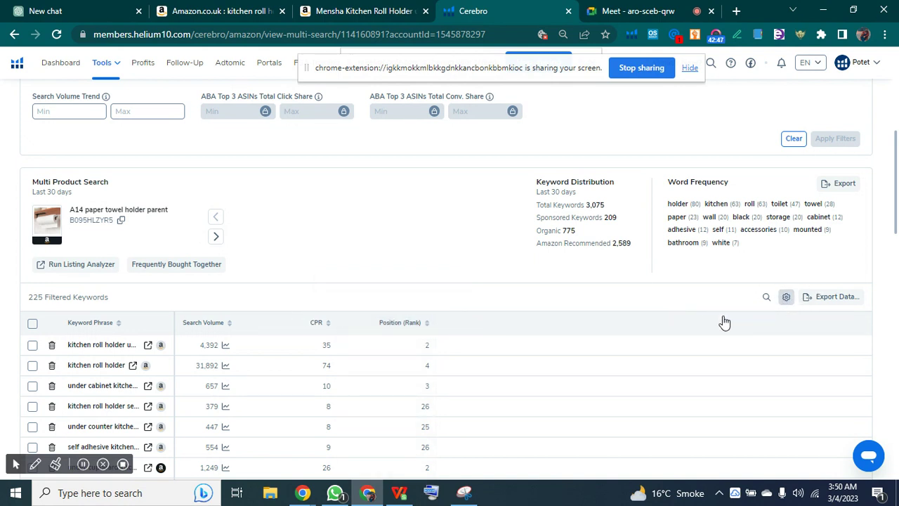
scroll(623, 293, "down", 2)
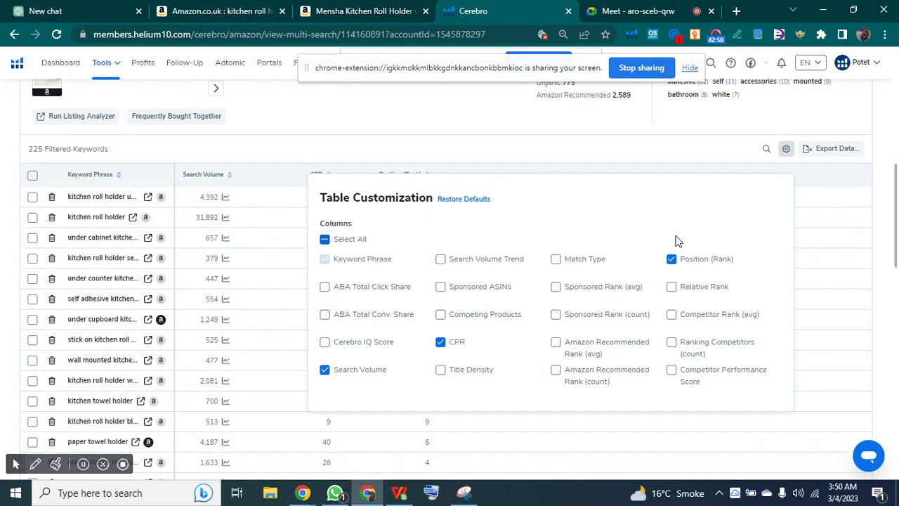
scroll(677, 241, "down", 1)
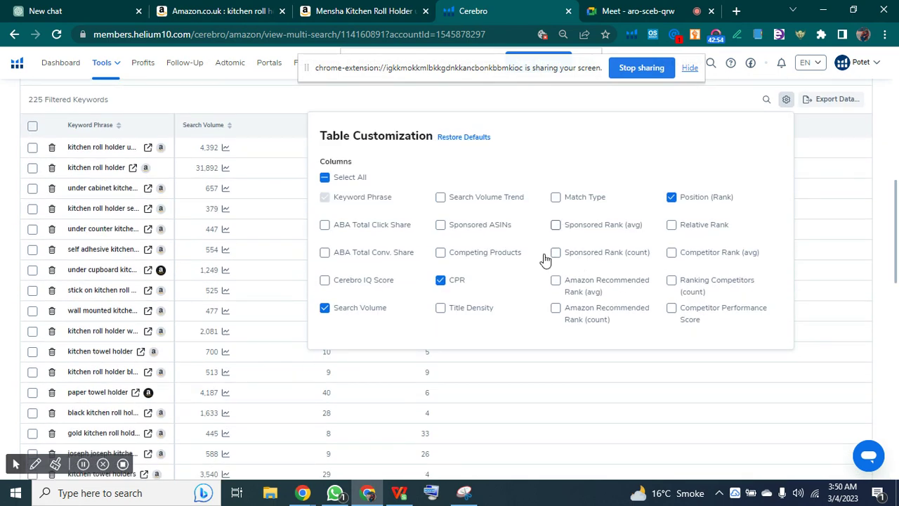
left_click(546, 384)
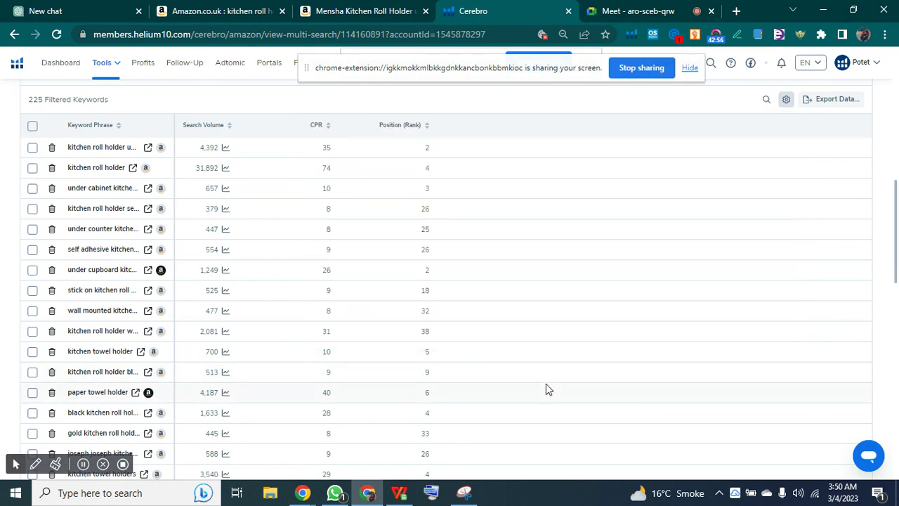
scroll(211, 211, "up", 10)
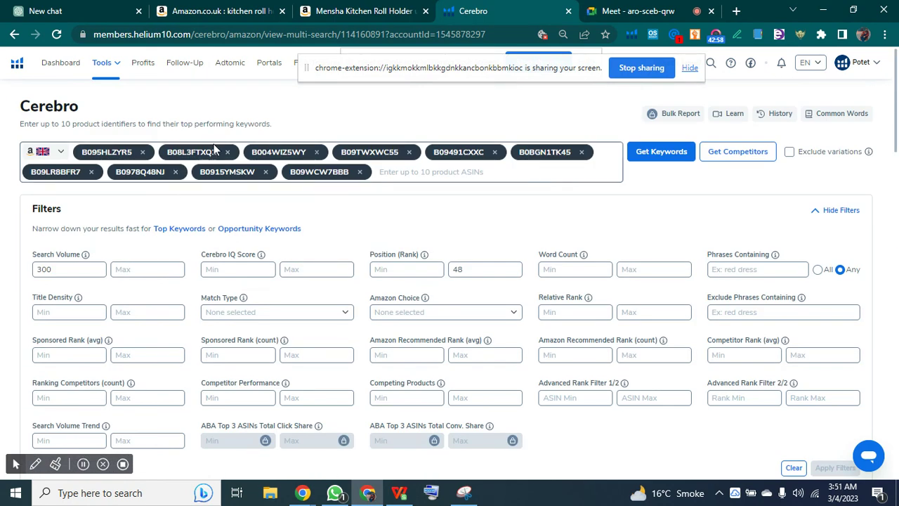
Replace all ASINs in the Cerebro search with Seller 1's ASIN B08L3FTXQ3 and get its keywords
left_click(228, 152)
left_click(235, 153)
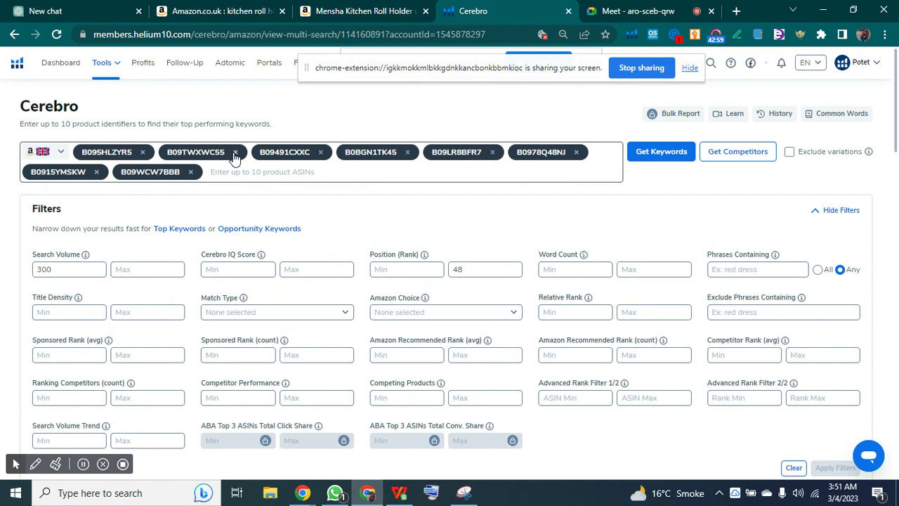
left_click(234, 153)
left_click(235, 153)
left_click(235, 153)
left_click(234, 153)
left_click(234, 154)
left_click(234, 154)
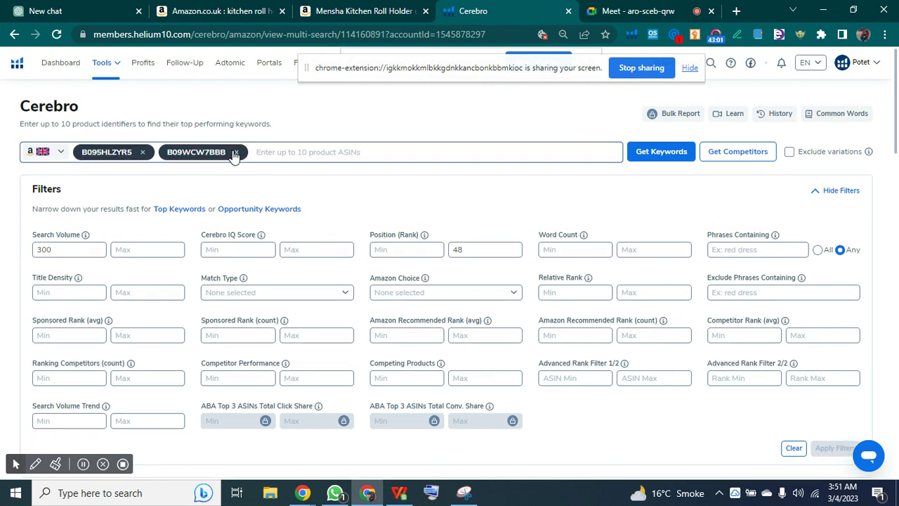
left_click(235, 153)
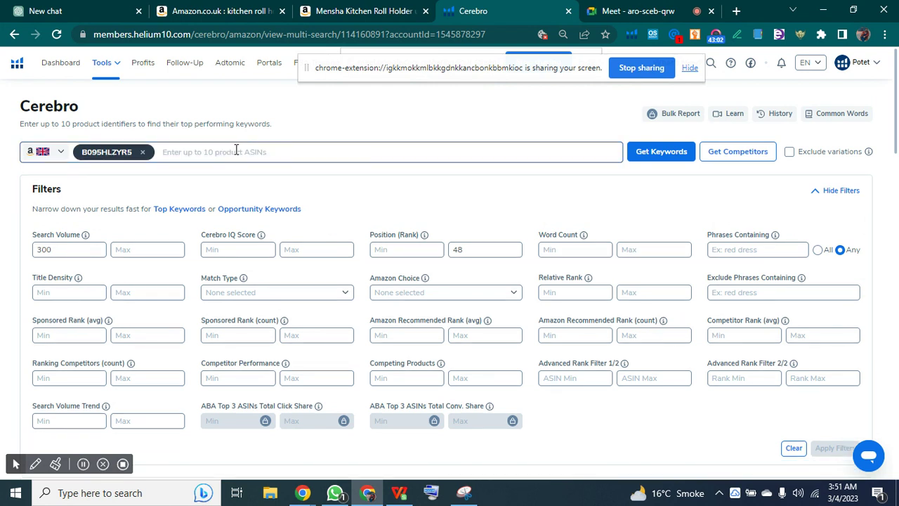
left_click(142, 152)
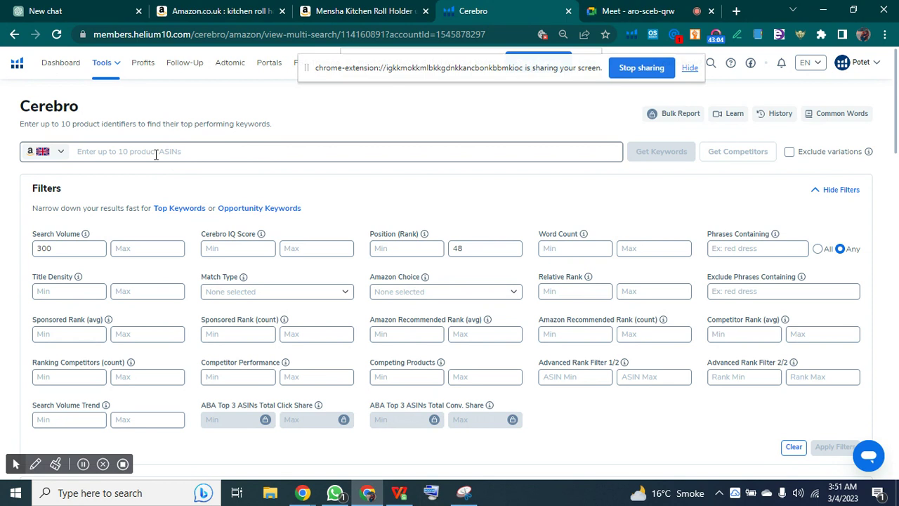
key("ctrl+v")
left_click(668, 157)
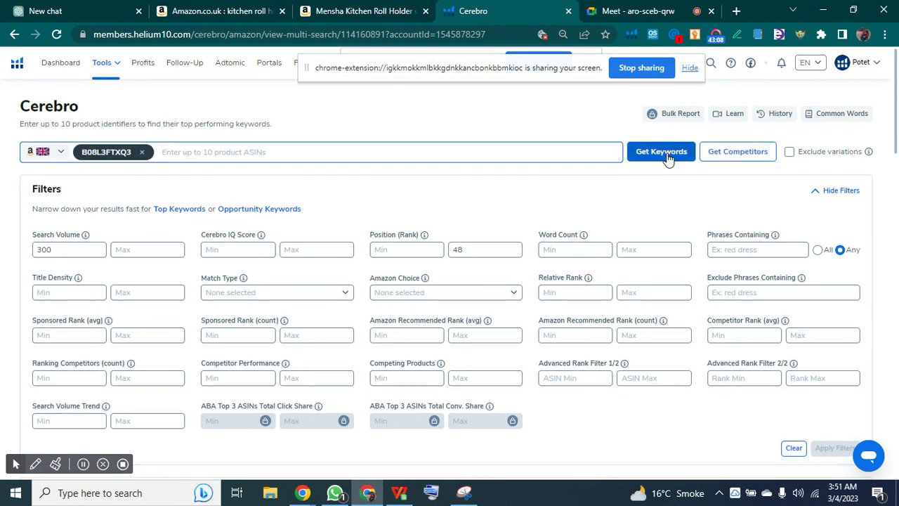
Return to the workbook in WPS Office and go through the ASINs of Seller 2 to Seller 10 on the Sponsored sheet
left_click(400, 495)
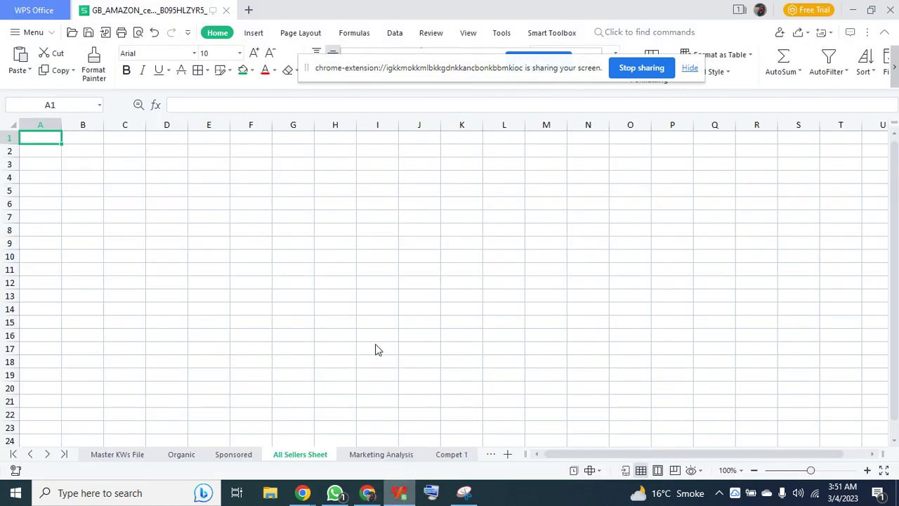
left_click(234, 454)
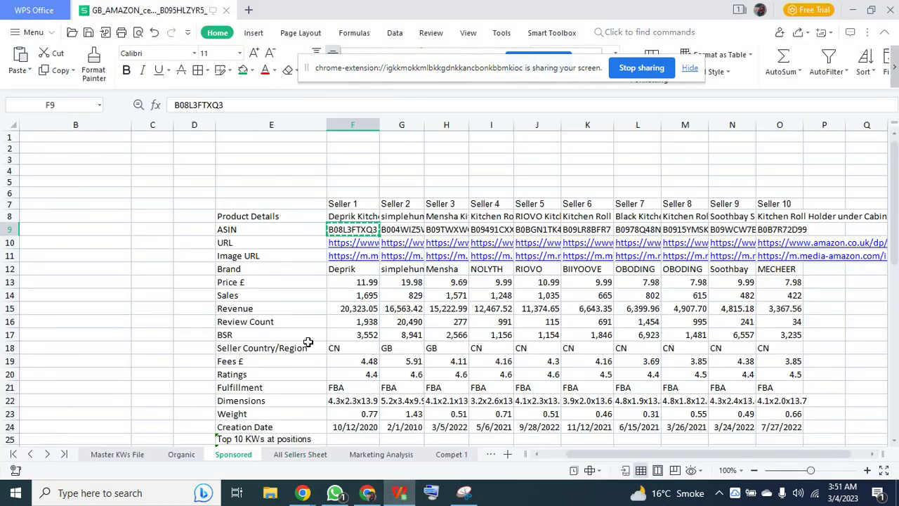
left_click(420, 229)
left_click(443, 230)
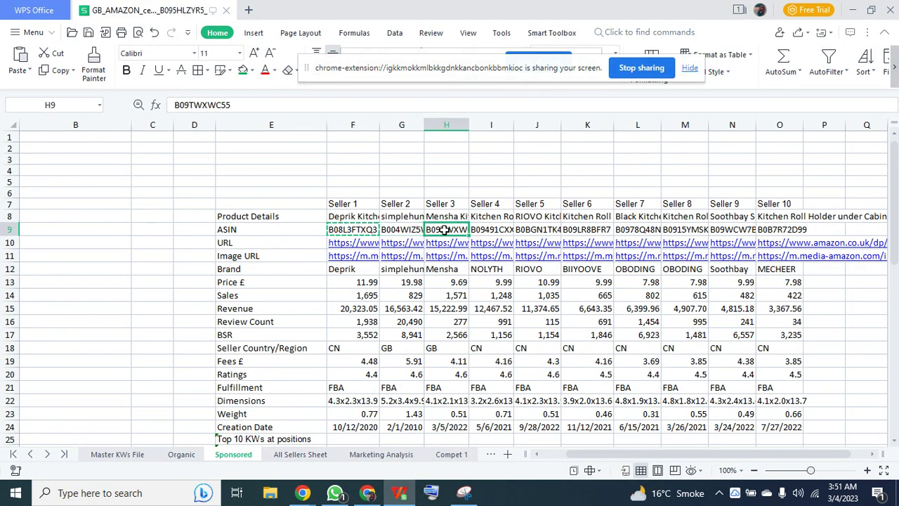
left_click(490, 229)
left_click(531, 232)
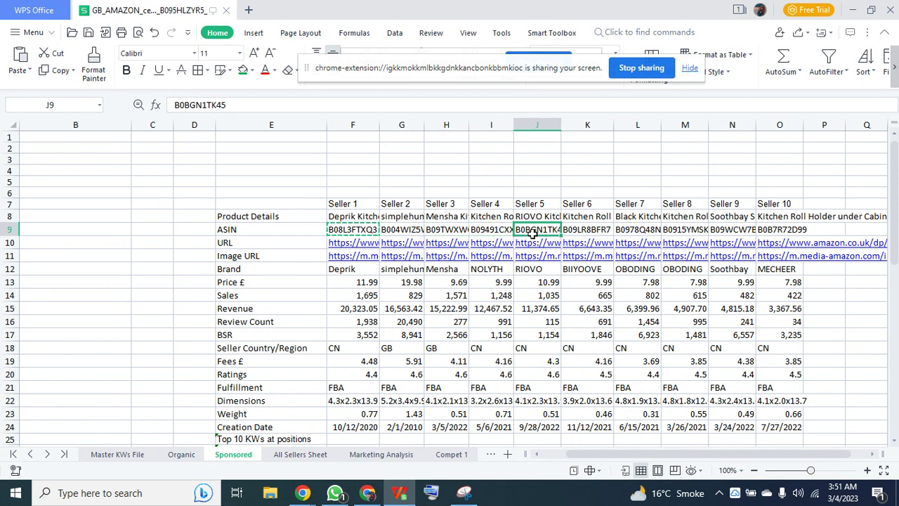
left_click(584, 228)
left_click(656, 228)
left_click(694, 230)
left_click(727, 228)
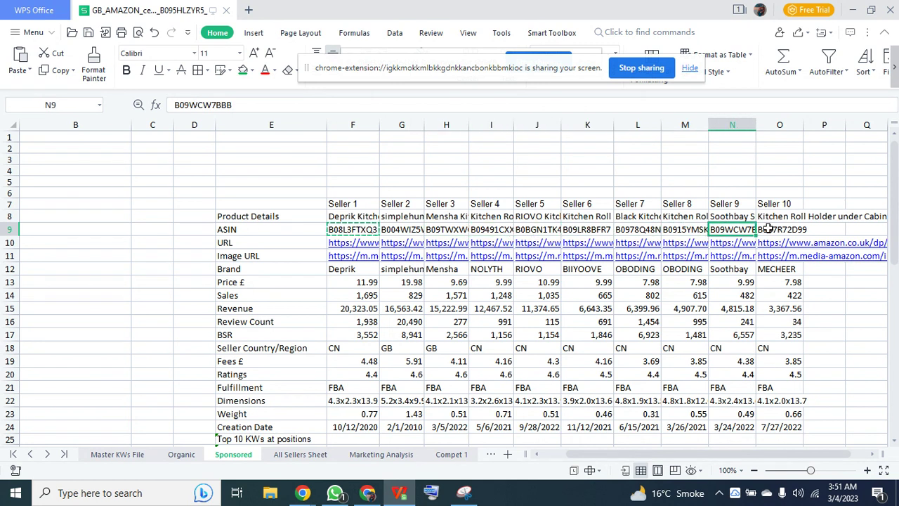
left_click(771, 228)
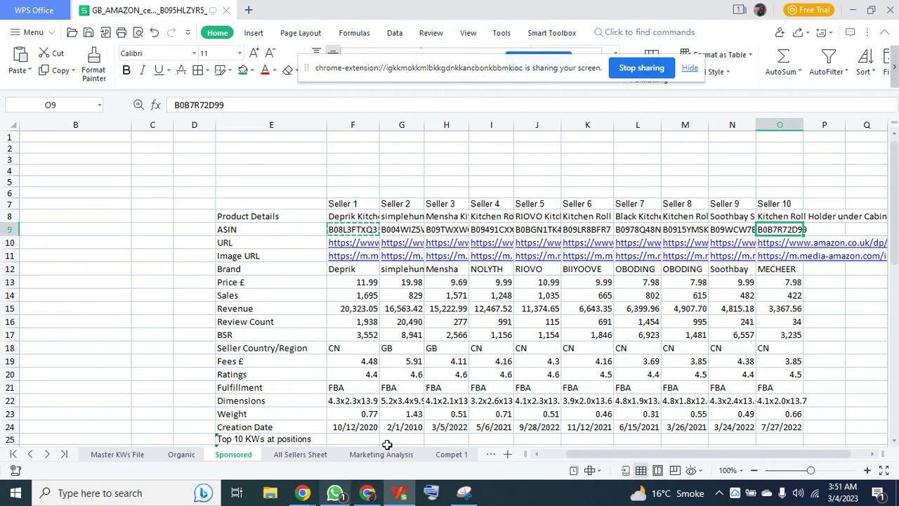
Clear the captured SV and KWs Indexing %age formulas in F32:O33 on the Sponsored sheet
scroll(317, 378, "down", 2)
scroll(317, 378, "down", 3)
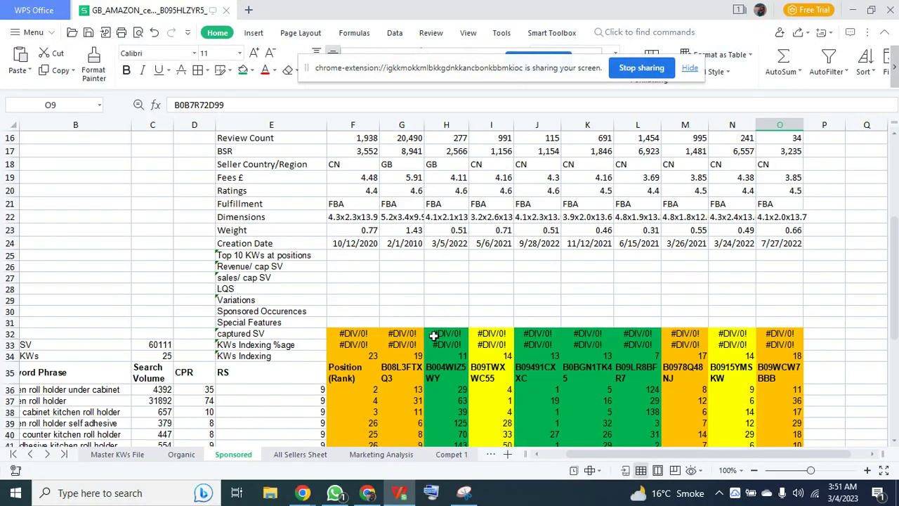
scroll(402, 336, "down", 3)
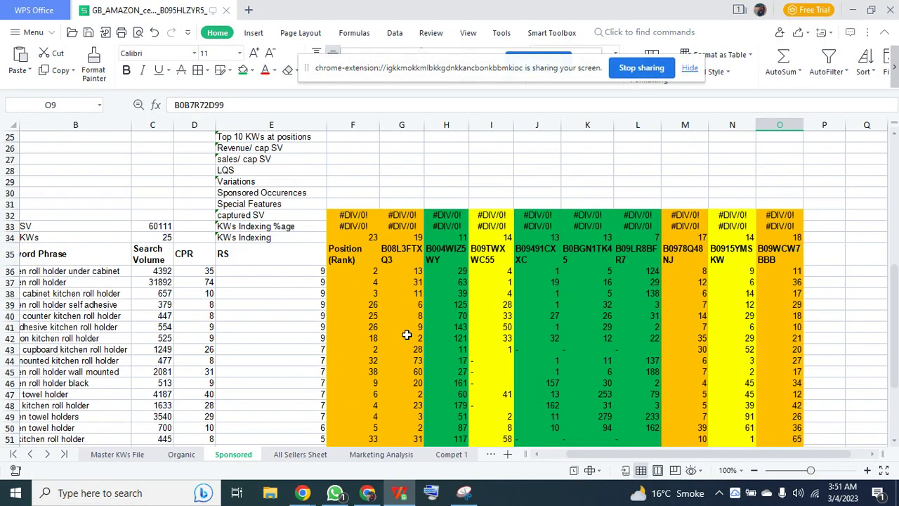
scroll(342, 259, "up", 1)
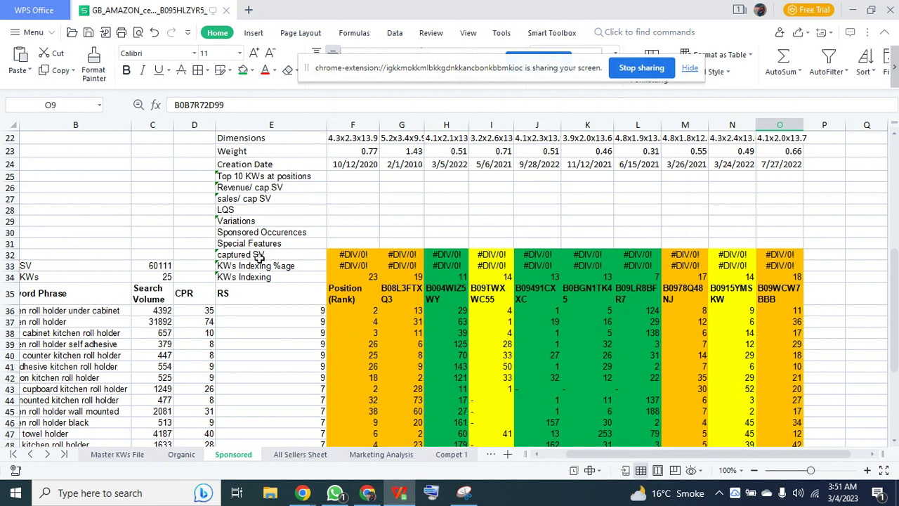
left_click(355, 266)
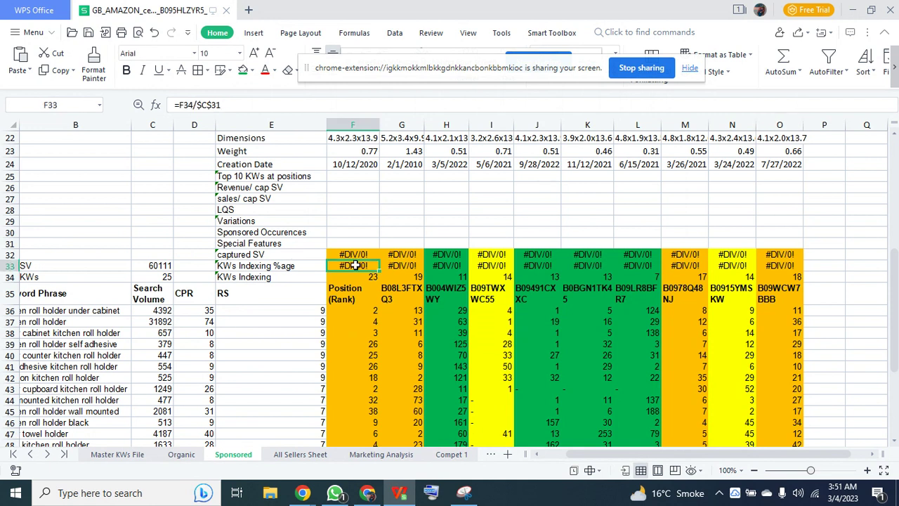
left_click(311, 276)
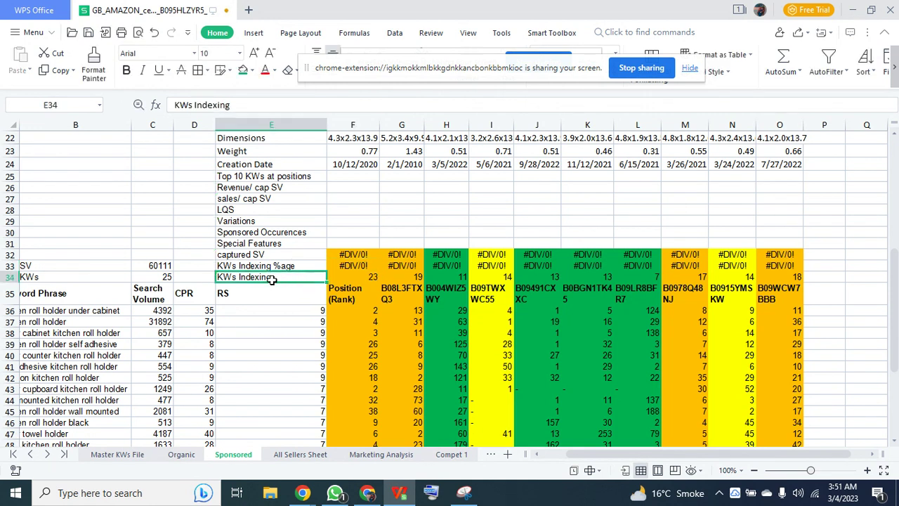
left_click(357, 266)
left_click_drag(355, 255, 763, 265)
key("Delete")
key("BackSpace")
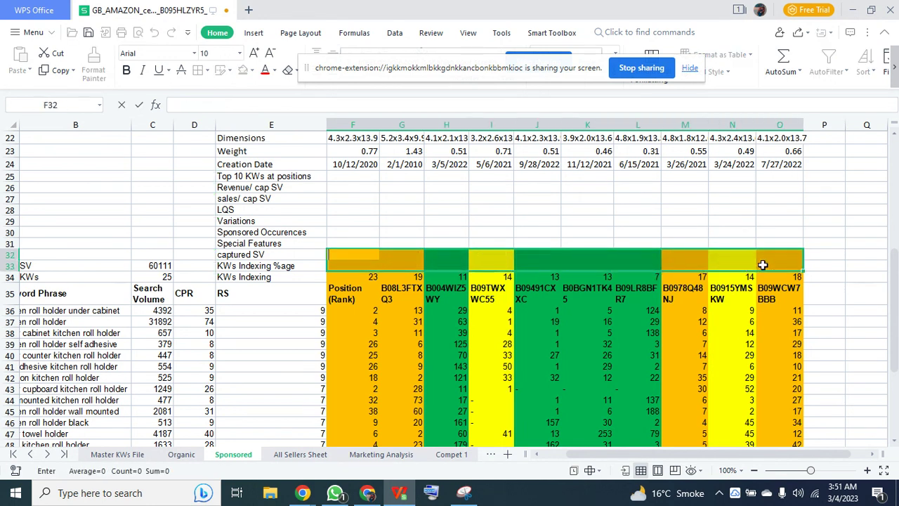
Enter =F34/25 in F33 as the KWs Indexing %age formula and fill it across to O33
left_click(358, 263)
type("=")
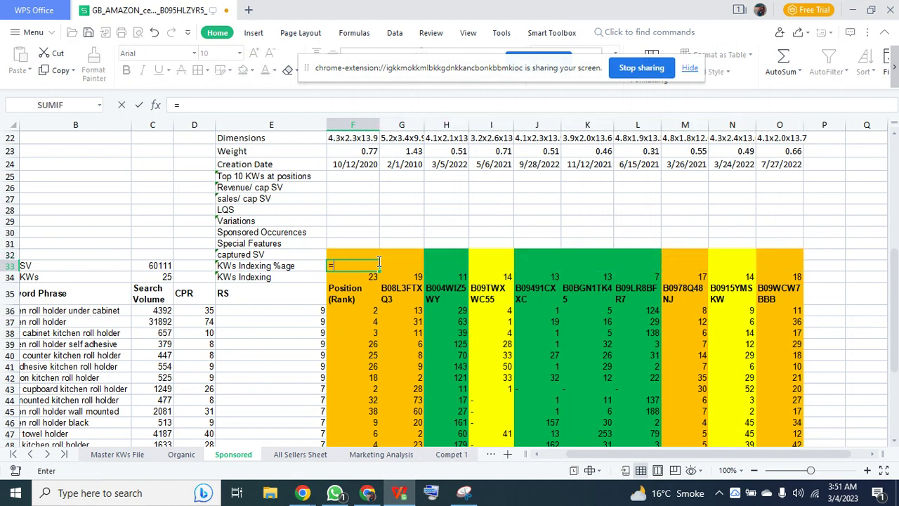
left_click(367, 278)
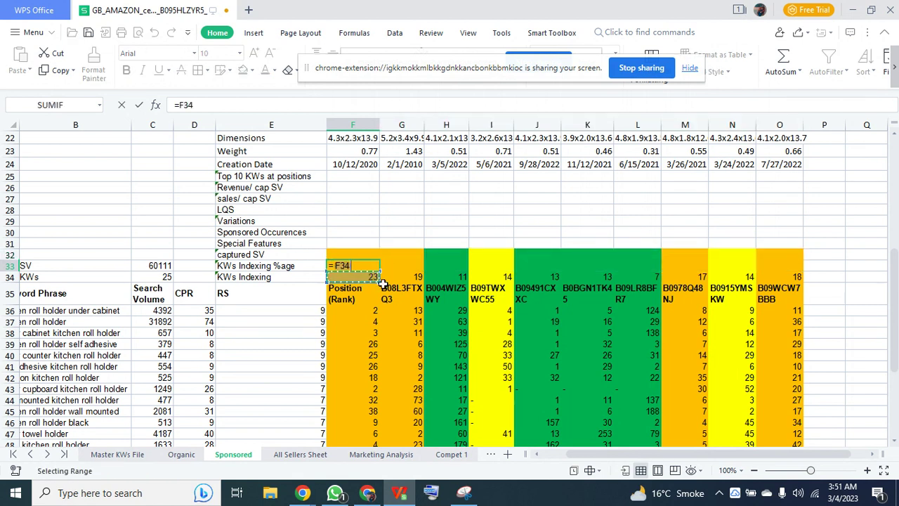
type("/25")
key("Return")
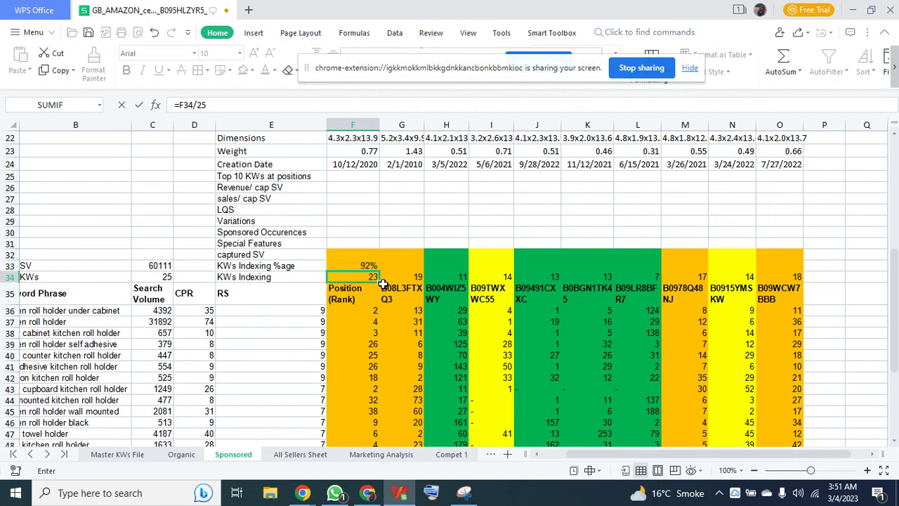
left_click(362, 267)
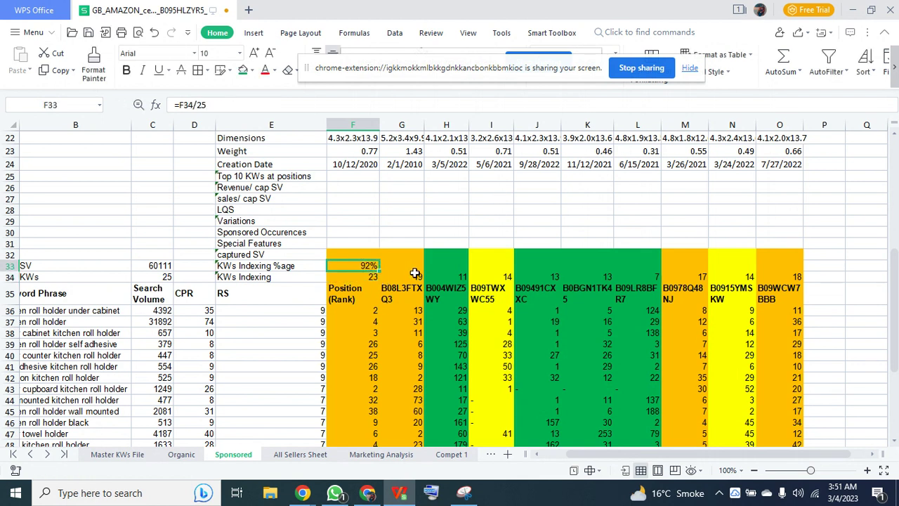
left_click_drag(379, 269, 766, 278)
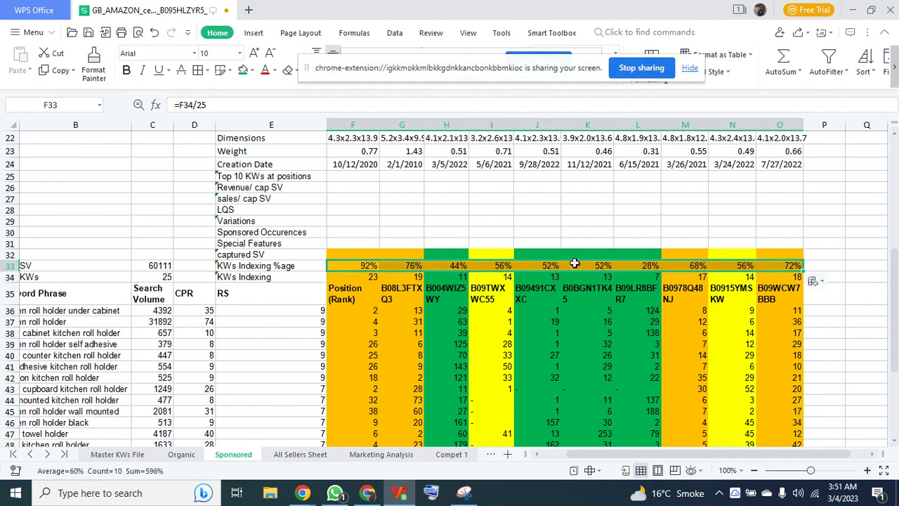
Enter =F33*$C$33 in F32 as the captured SV formula and fill it across to O32
left_click(359, 255)
type("=")
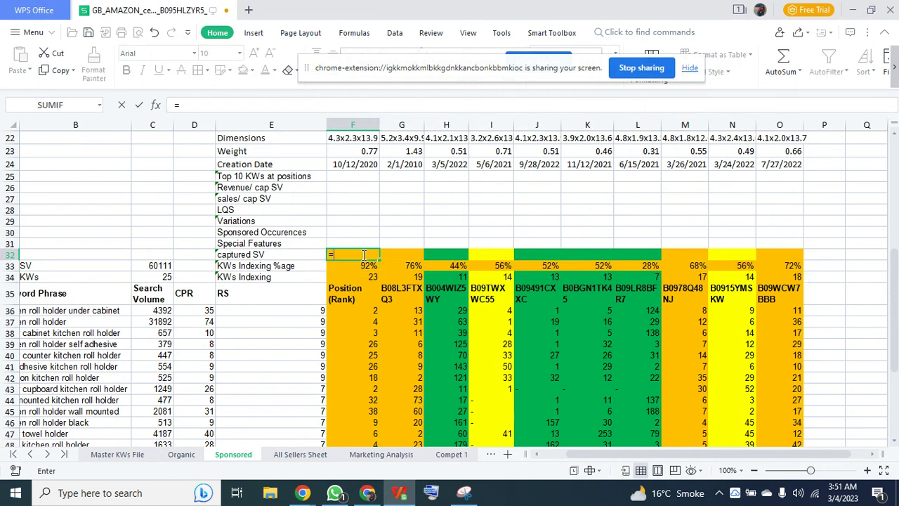
left_click(364, 273)
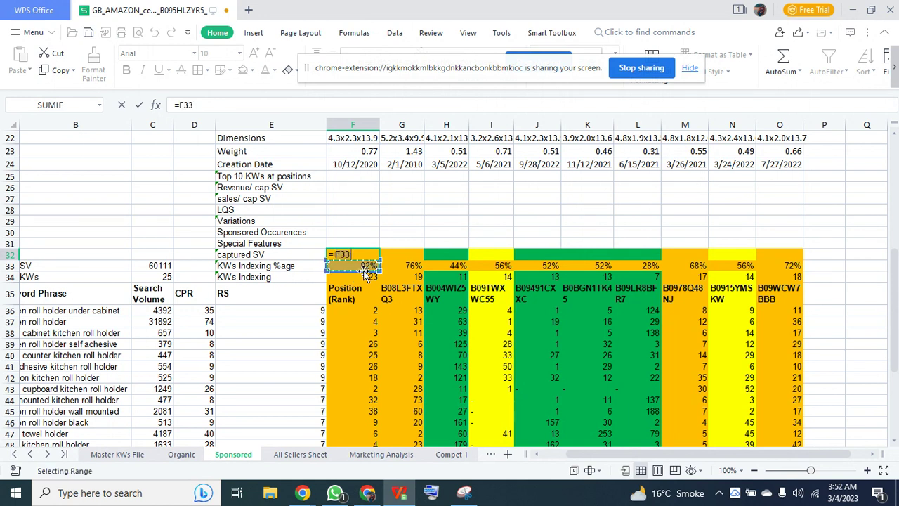
type("(")
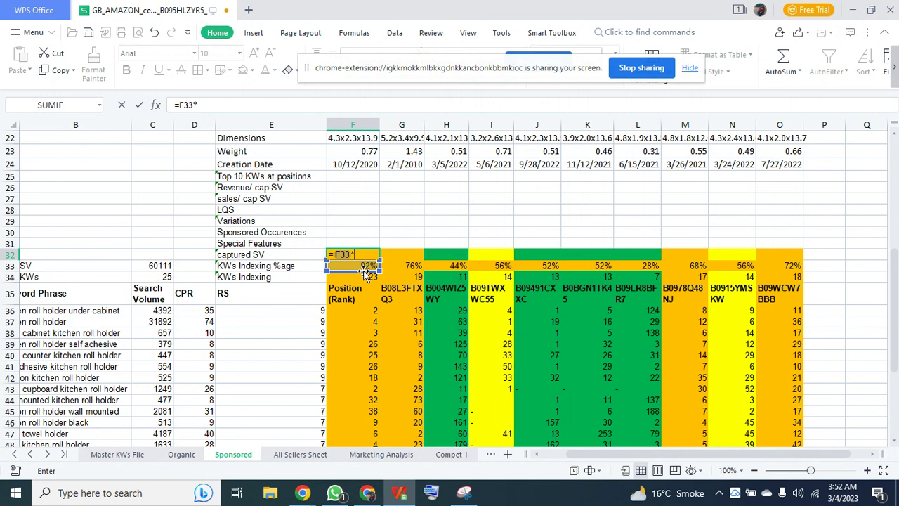
type("*")
left_click(164, 266)
key("F4")
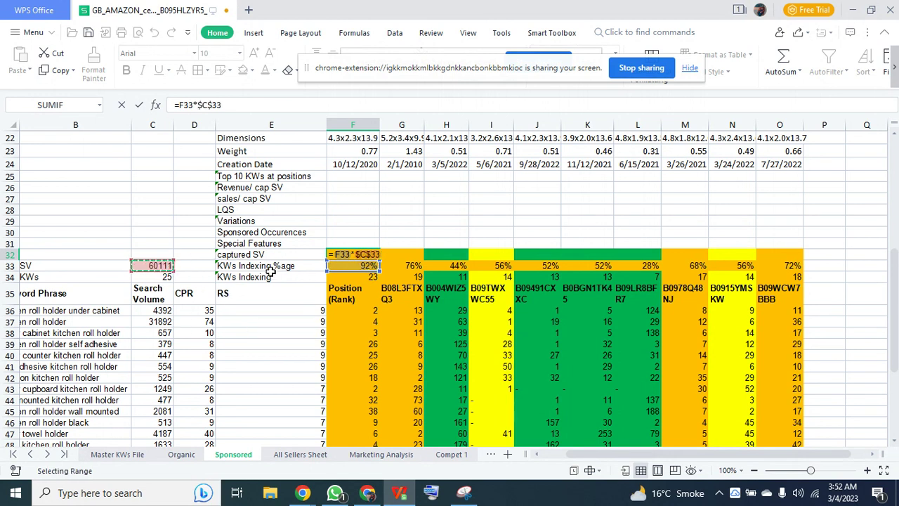
key("Return")
left_click(357, 253)
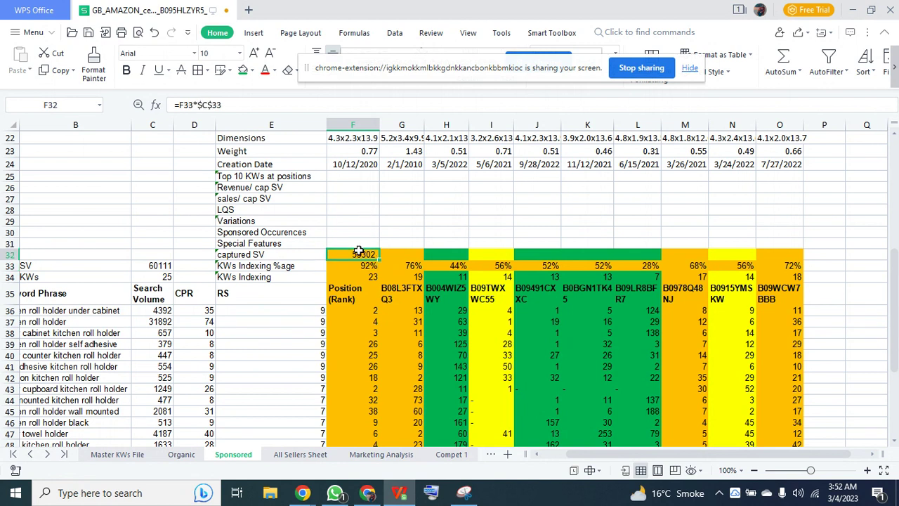
left_click_drag(379, 257, 801, 257)
left_click(357, 278)
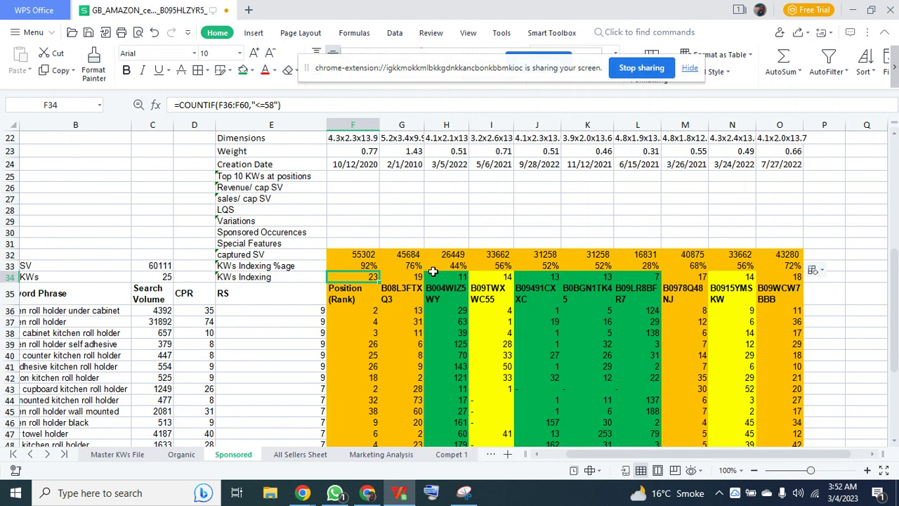
left_click(435, 268)
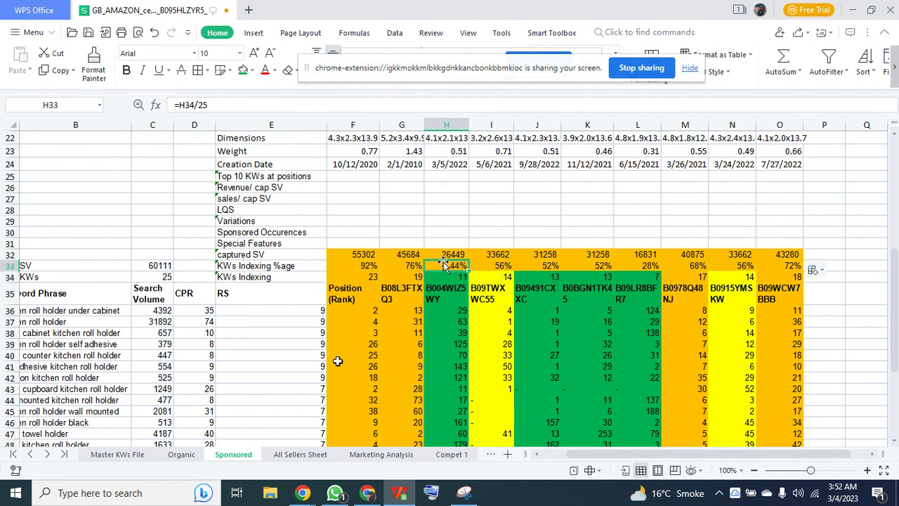
Try to clear the whole block F32:O60, including the indexing formulas and ASIN headers, and undo the deletion
left_click(347, 254)
key("ctrl+shift+Right")
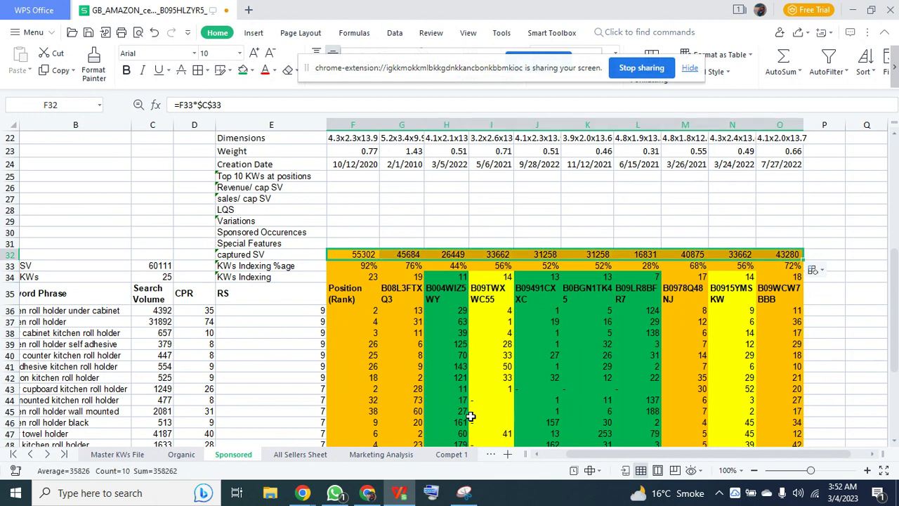
key("ctrl+shift+Down")
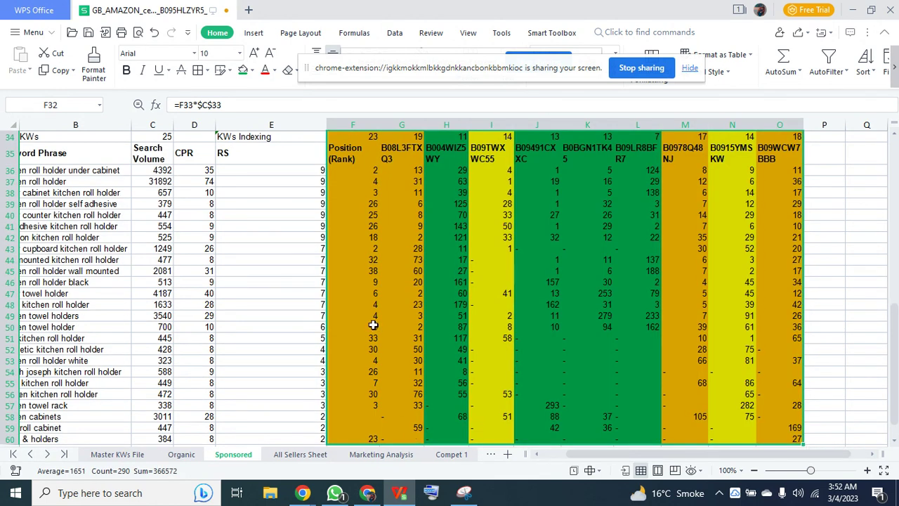
scroll(393, 309, "up", 3)
key("Delete")
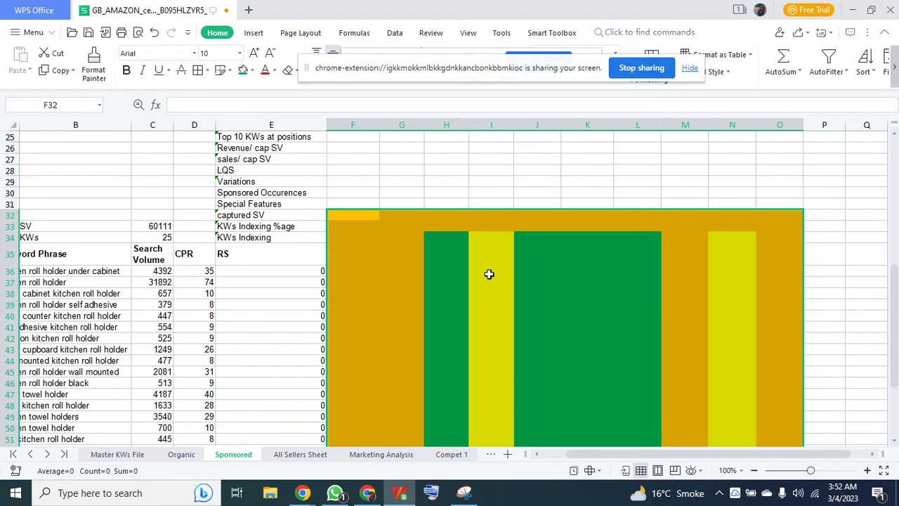
key("ctrl+z")
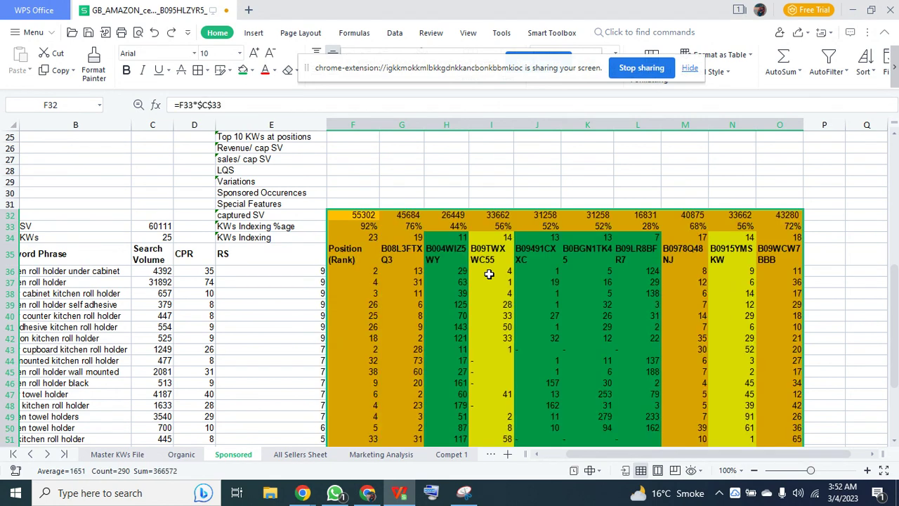
Clear the captured SV formula in F32 and the RS and rank data in E36:O60
key("BackSpace")
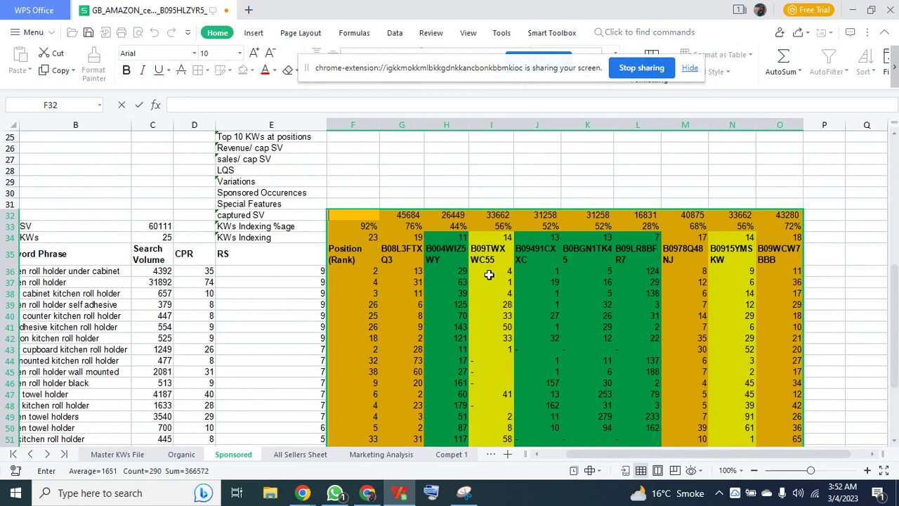
left_click(402, 292)
left_click(299, 272)
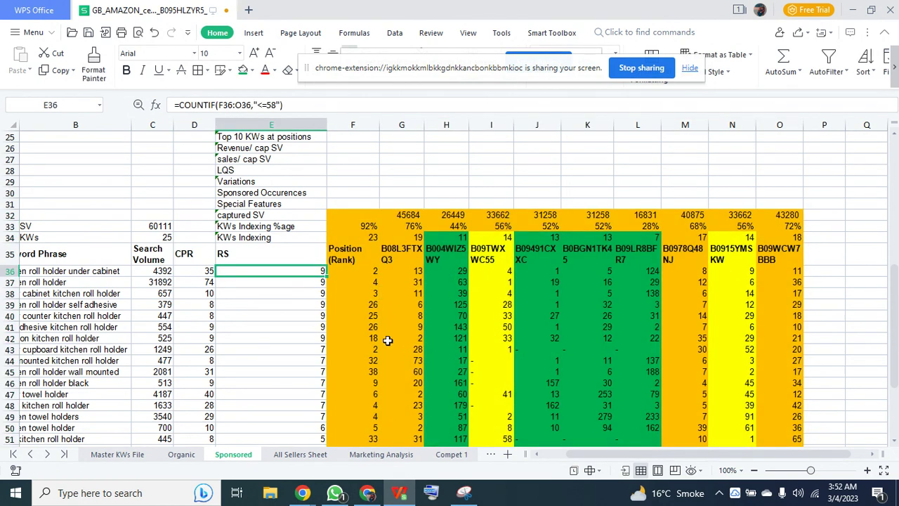
key("ctrl+shift+Right")
key("ctrl+shift+Down")
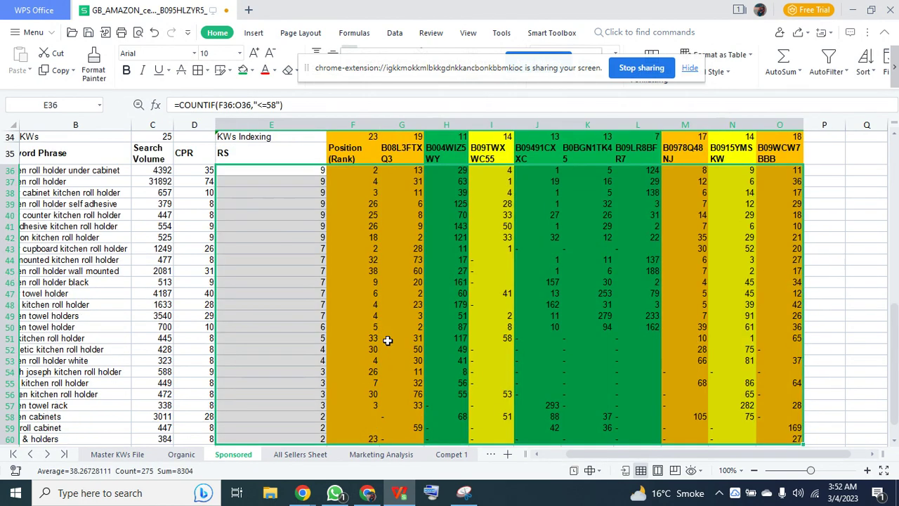
key("Delete")
scroll(387, 339, "up", 4)
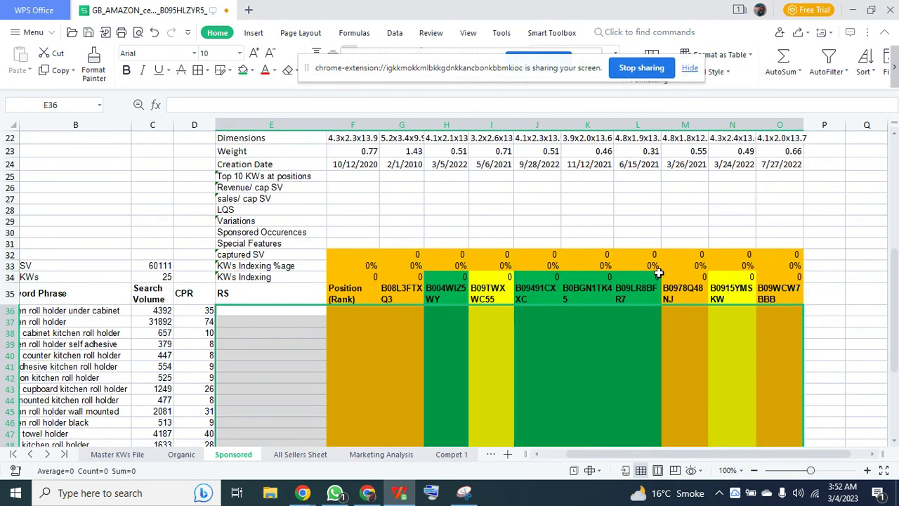
Select columns F to O from row 32 down to the last row of the Sponsored sheet
left_click(443, 254)
left_click(349, 254)
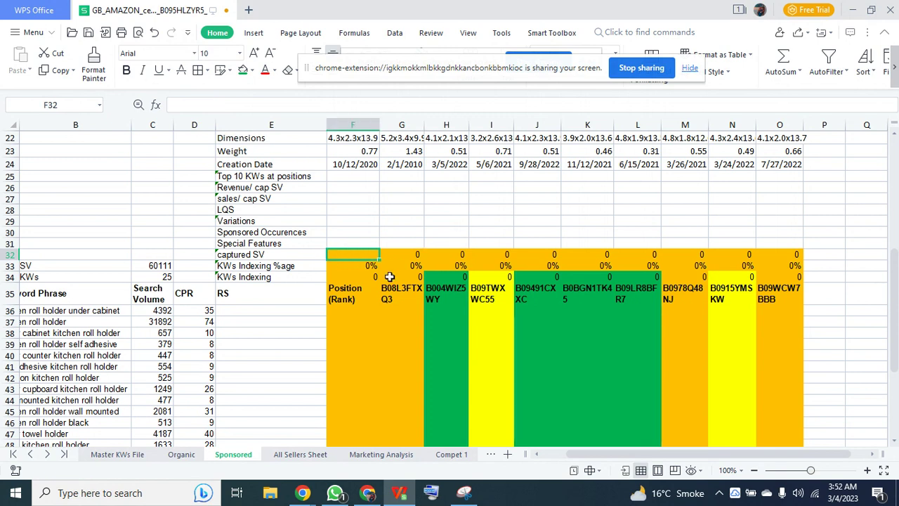
key("shift+Right")
key("shift+Down")
key("ctrl+shift+Right")
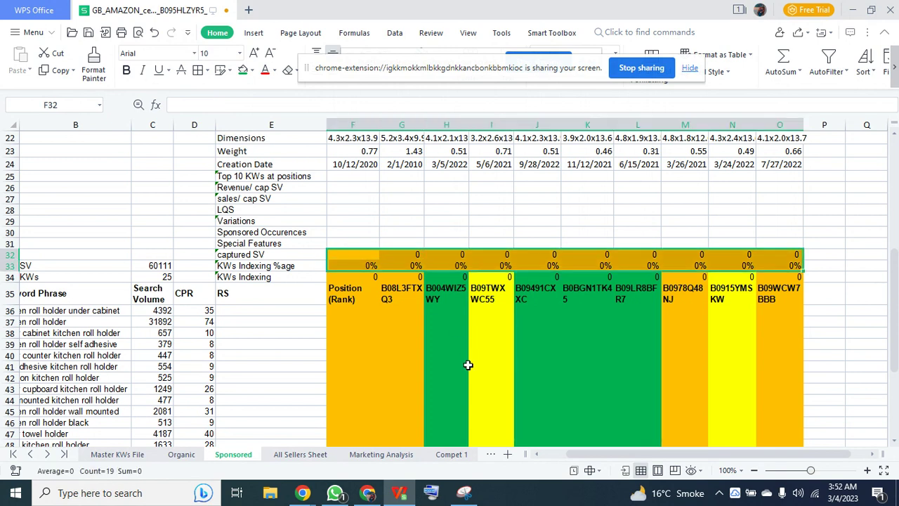
key("shift+Down")
key("shift+Down")
key("ctrl+shift+Down")
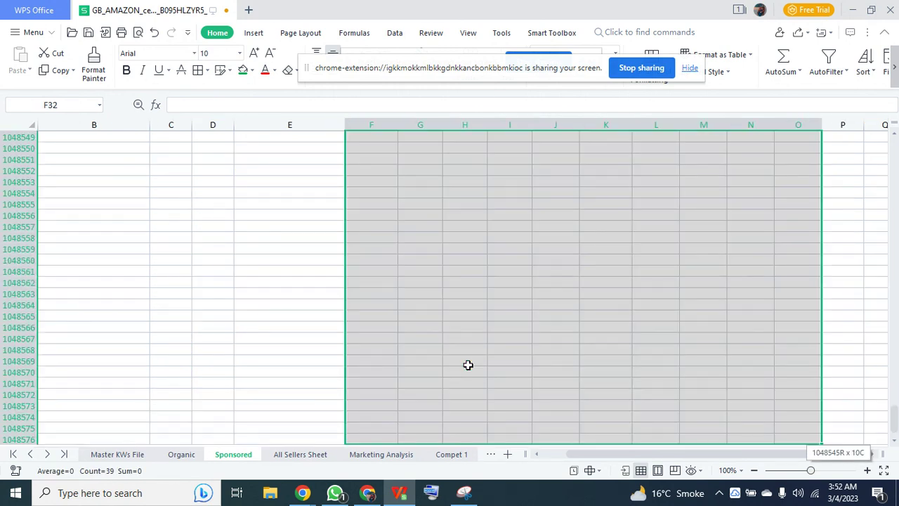
scroll(42, 148, "up", 3)
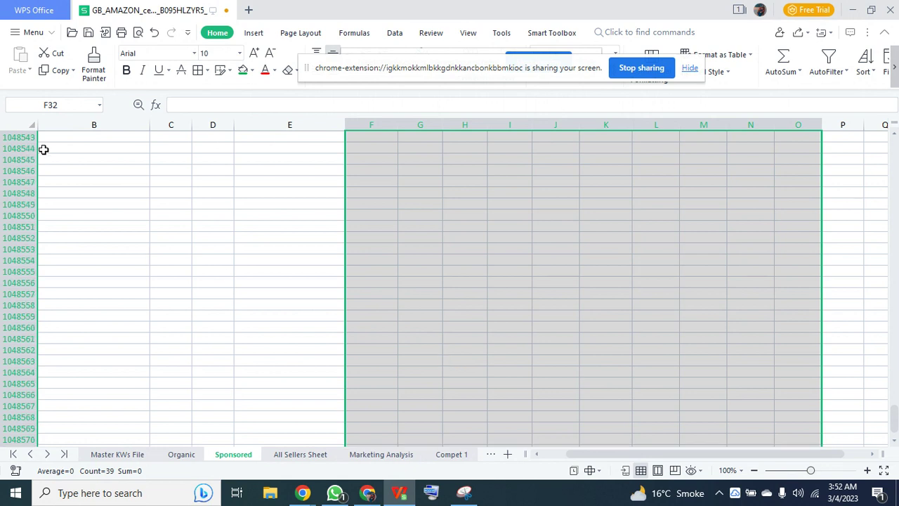
Remove the fill colour from columns F to O, from row 32 downward, on the Sponsored sheet
left_click(254, 74)
left_click(243, 86)
scroll(896, 432, "up", 6)
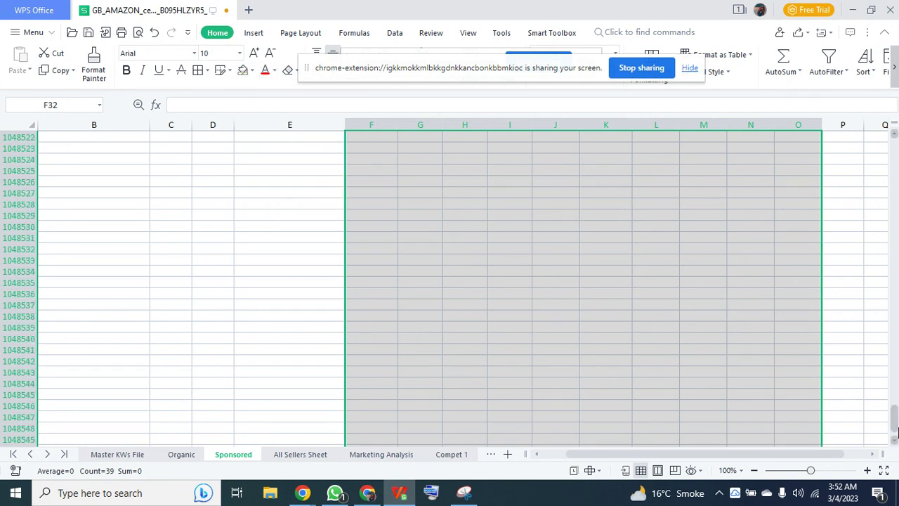
left_click_drag(895, 432, 895, 137)
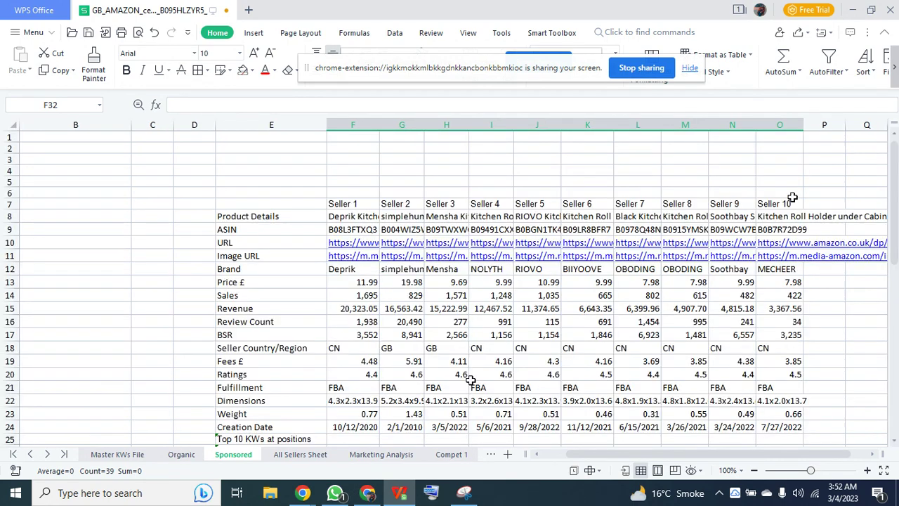
scroll(470, 379, "down", 5)
left_click(373, 378)
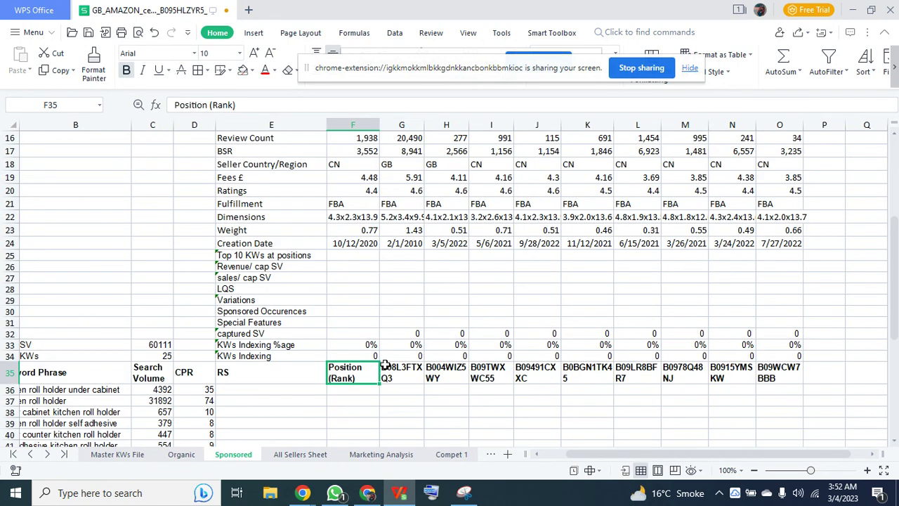
scroll(425, 432, "down", 2)
Clear the RS and rank values in cells E33:O57 on the Organic sheet
left_click(200, 456)
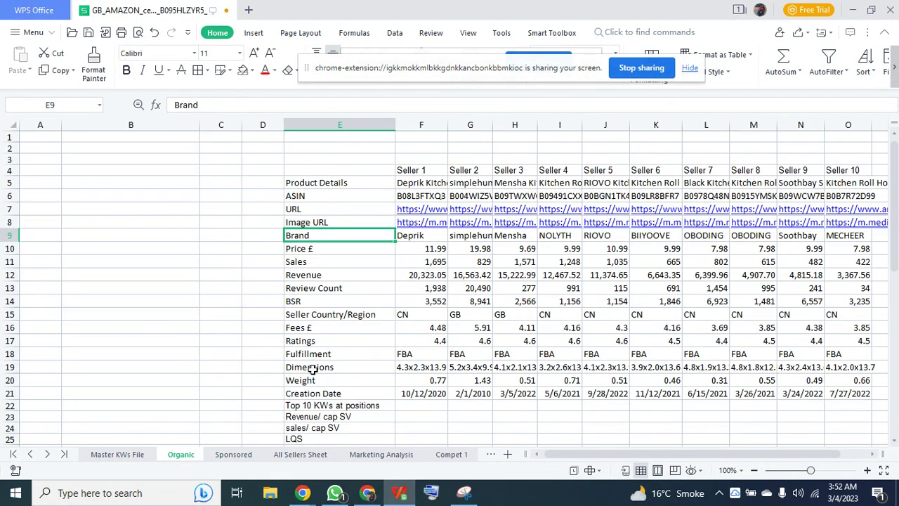
scroll(434, 283, "down", 7)
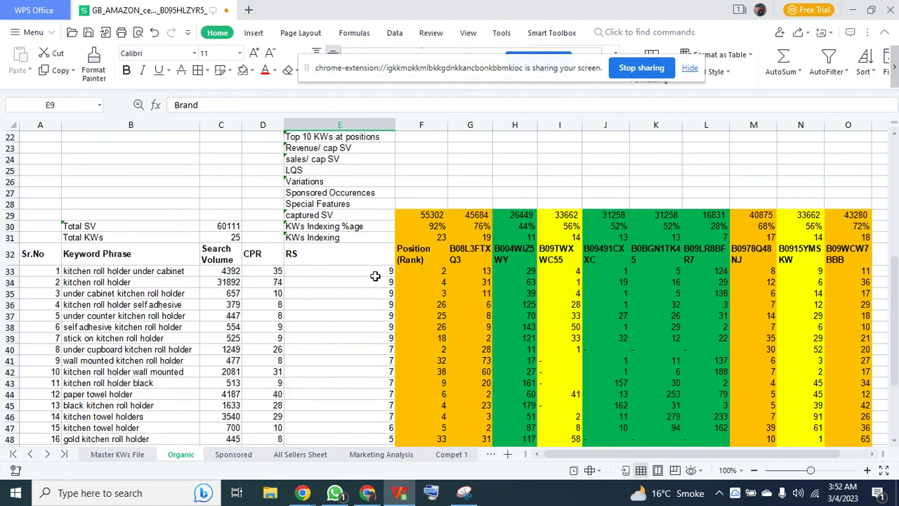
left_click(379, 271)
key("ctrl+shift+Right")
key("ctrl+shift+Down")
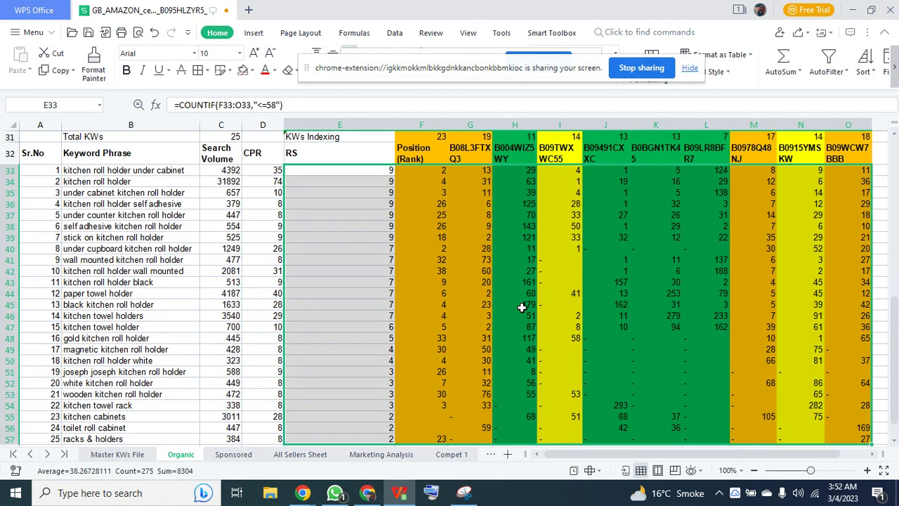
key("Delete")
scroll(522, 307, "up", 4)
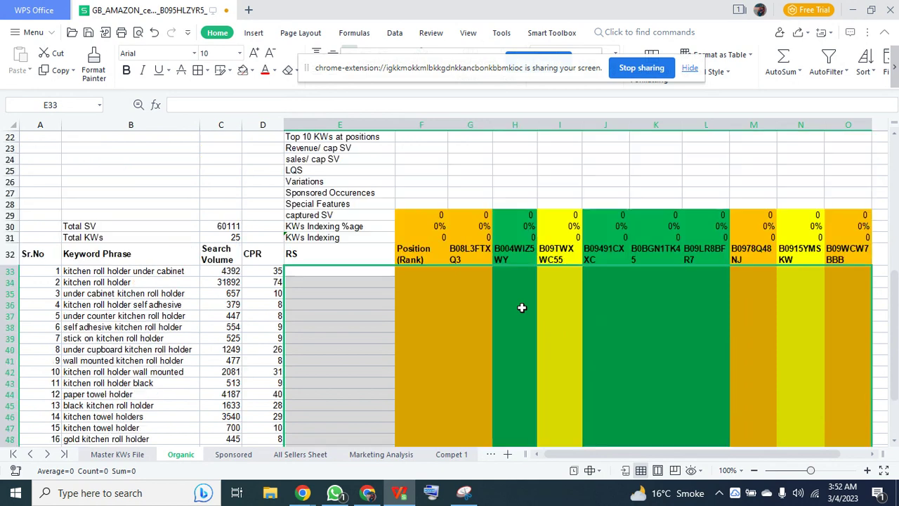
Remove the fill colour from columns F to O, from row 29 downward, on the Organic sheet
left_click(402, 258)
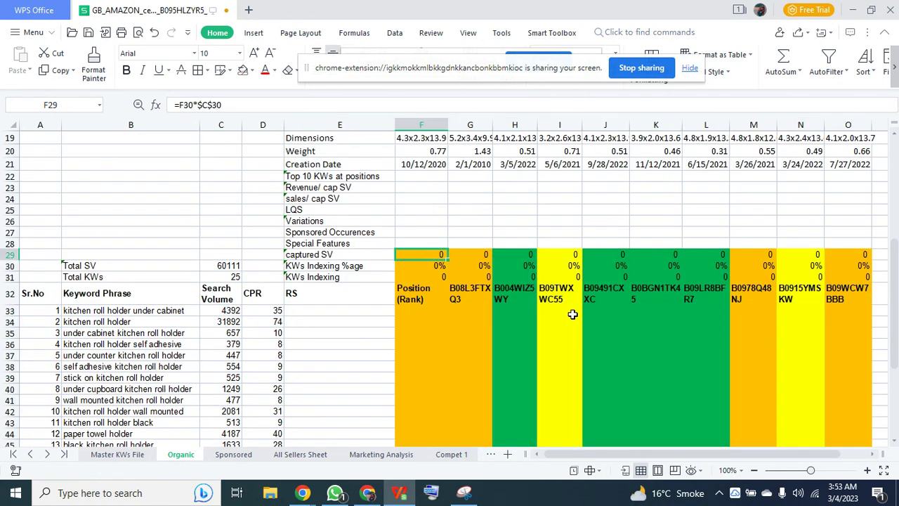
key("ctrl+shift+Right")
key("shift+Down")
key("shift+Down")
key("shift+Down")
key("ctrl+shift+Down")
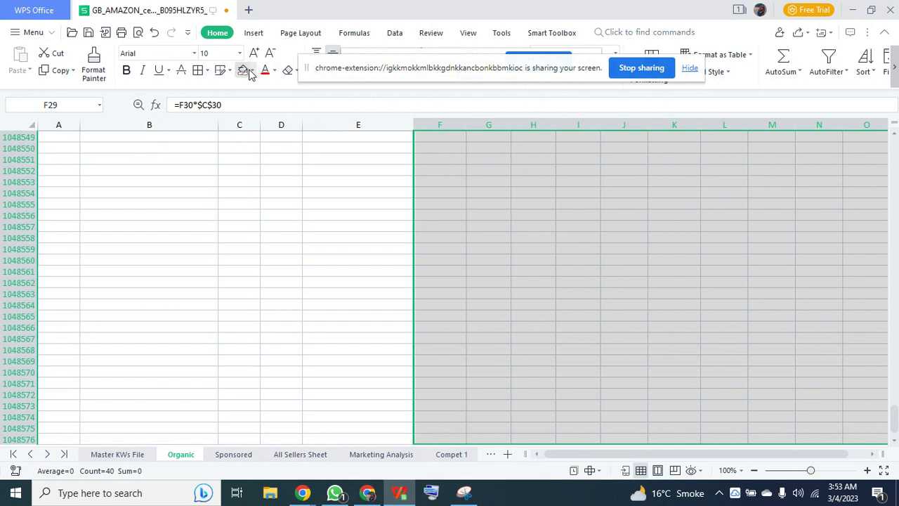
left_click_drag(895, 422, 895, 140)
scroll(496, 378, "down", 5)
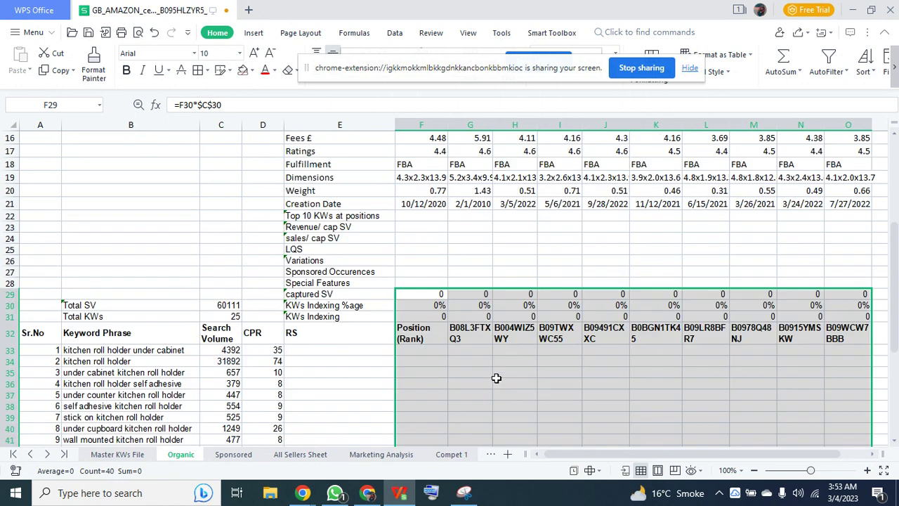
left_click(400, 359)
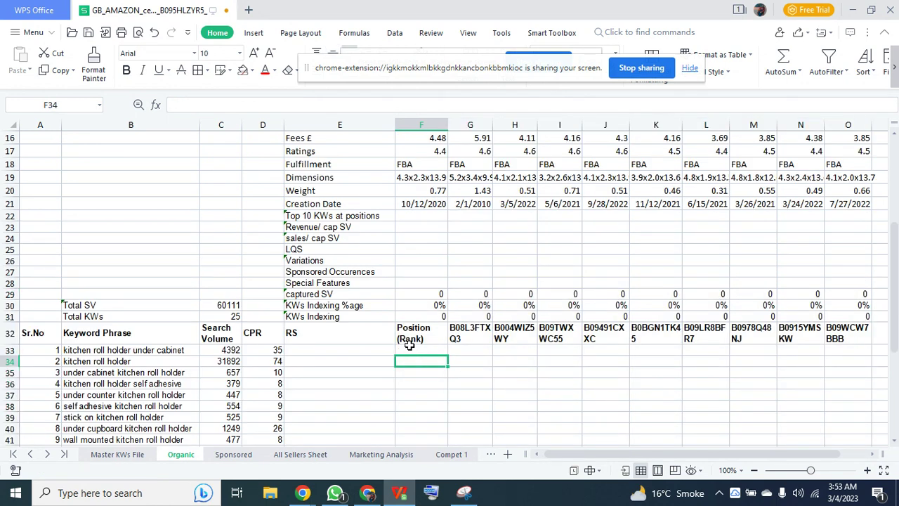
scroll(417, 342, "down", 2)
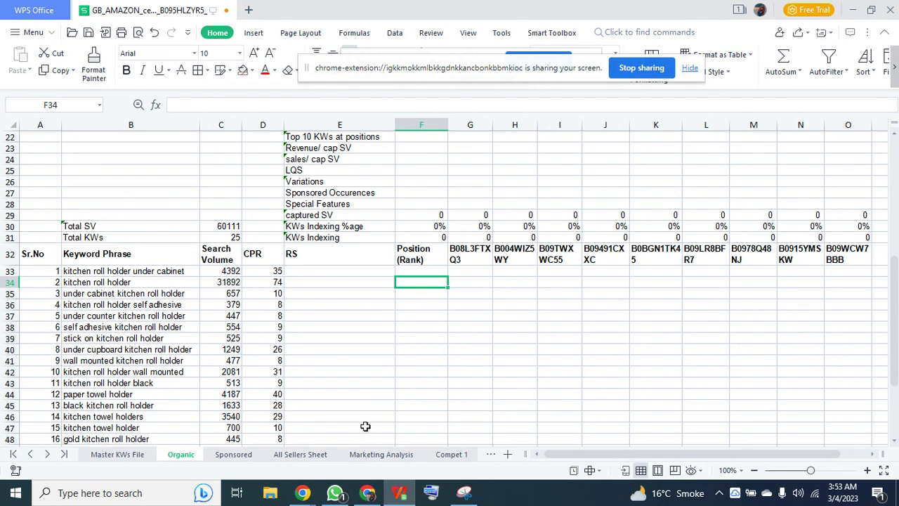
left_click(219, 458)
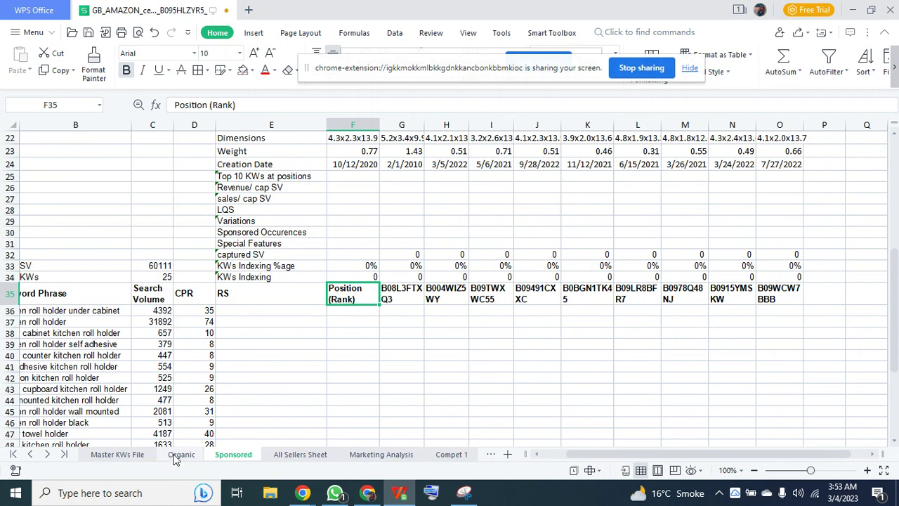
left_click(179, 455)
Copy Seller 1's ASIN from the Organic sheet and get its keywords in Helium 10 Cerebro in Chrome
scroll(218, 416, "up", 7)
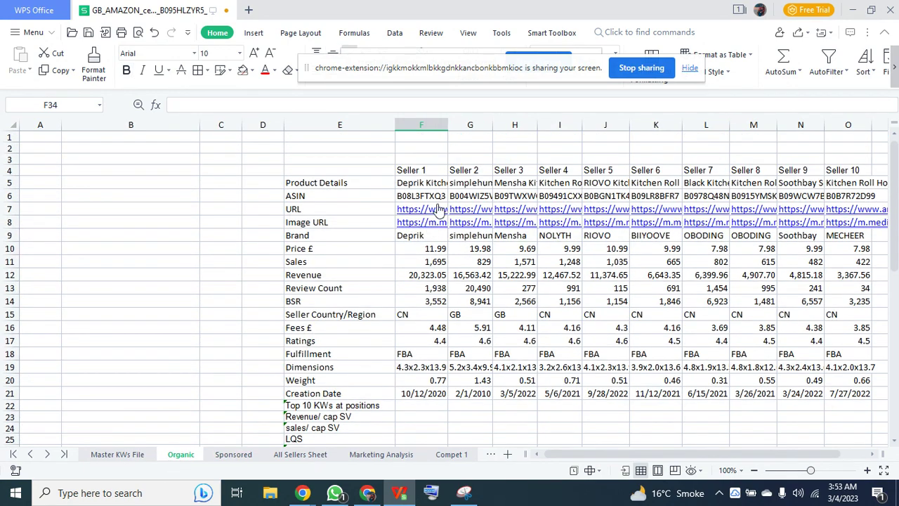
scroll(432, 313, "down", 2)
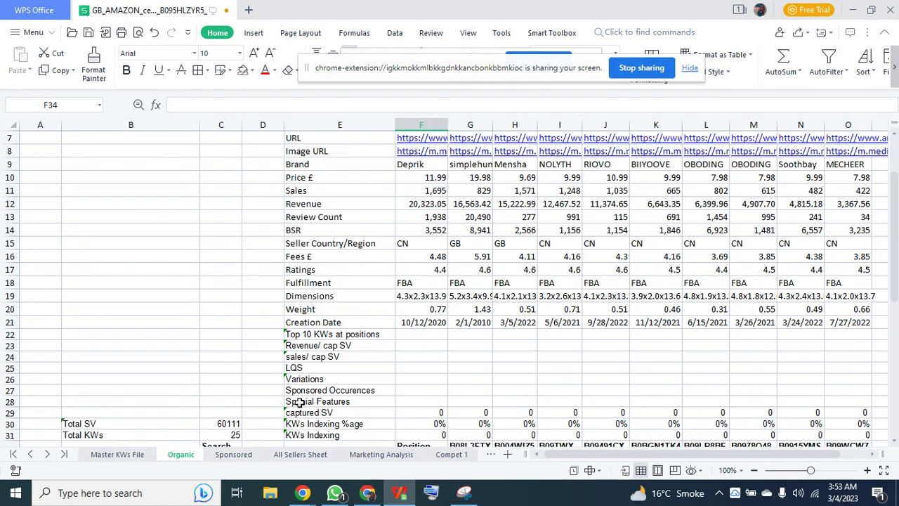
scroll(416, 310, "up", 2)
left_click(427, 195)
key("ctrl+c")
left_click(358, 498)
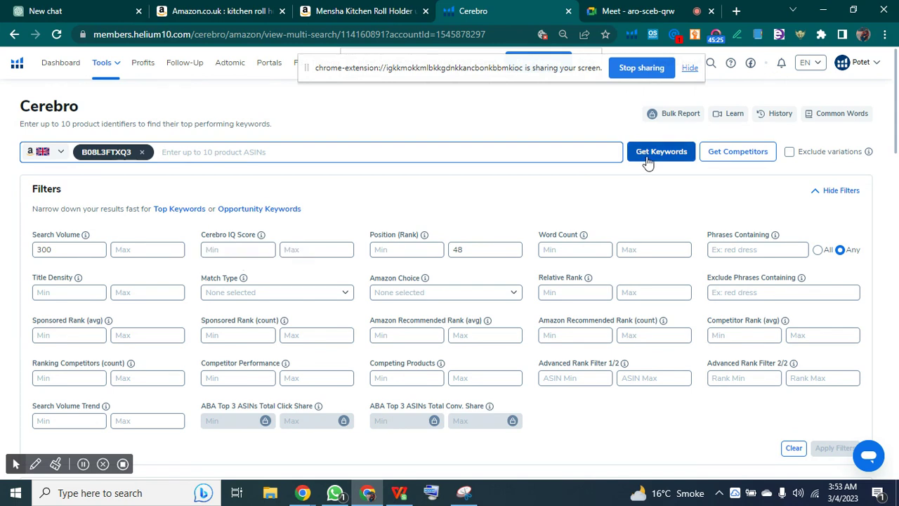
key("Return")
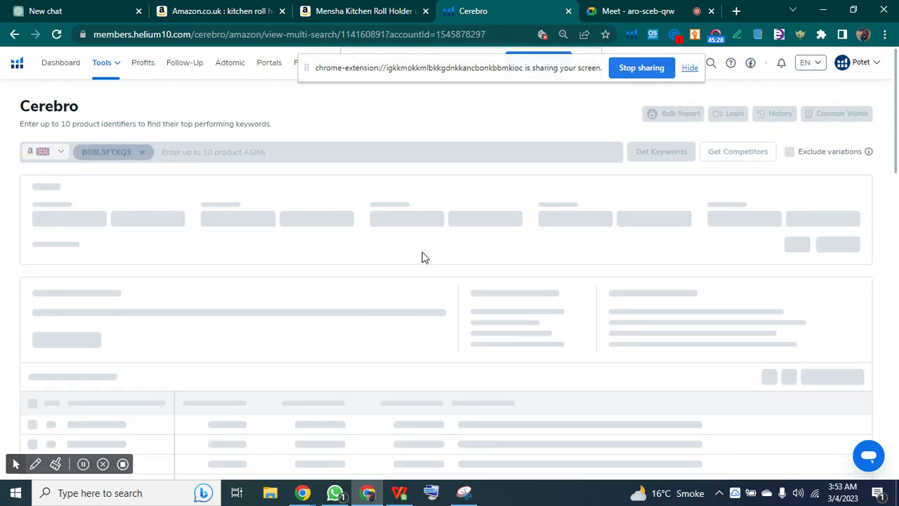
Export the keyword results for ASIN B08L3FTXQ3 as an XLSX file
scroll(422, 255, "down", 5)
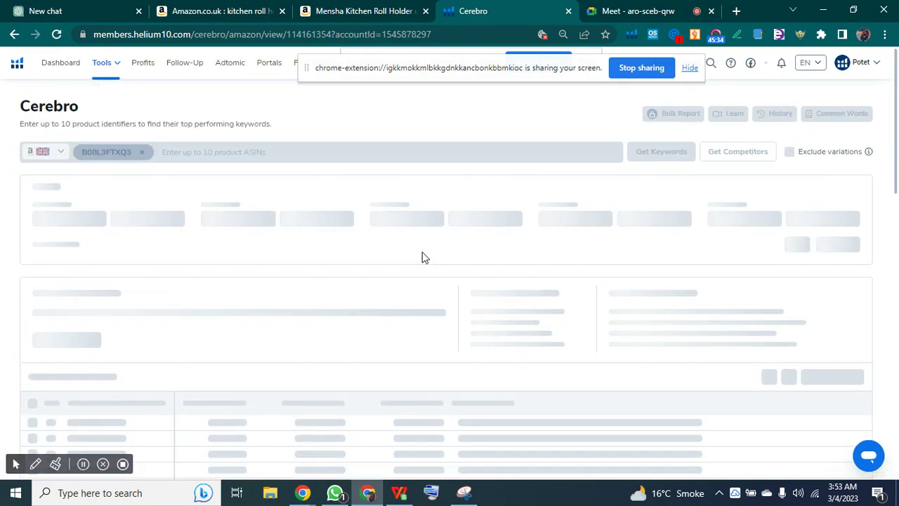
scroll(396, 285, "down", 2)
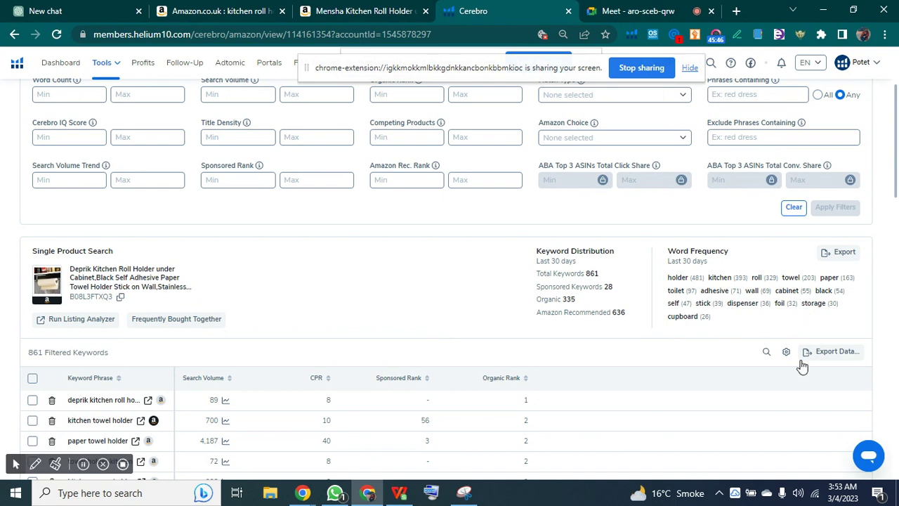
left_click(832, 358)
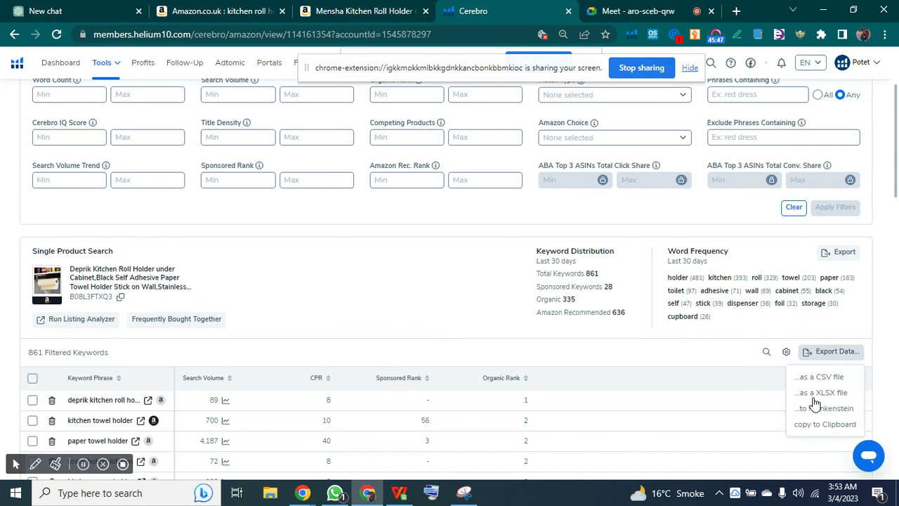
left_click(822, 396)
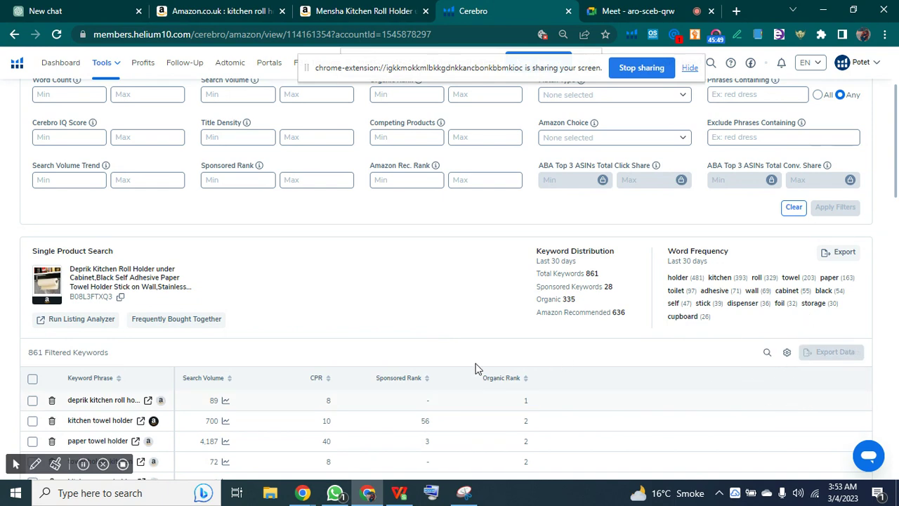
scroll(475, 369, "down", 1)
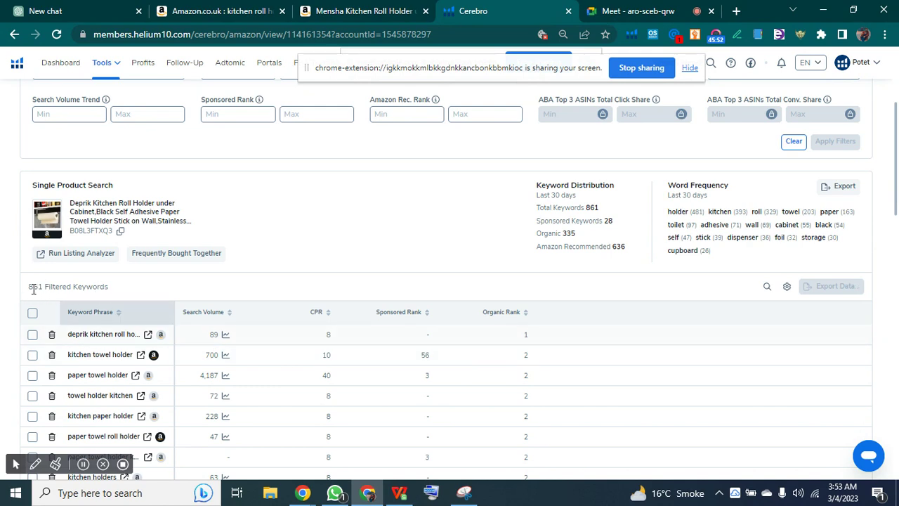
scroll(41, 286, "up", 3)
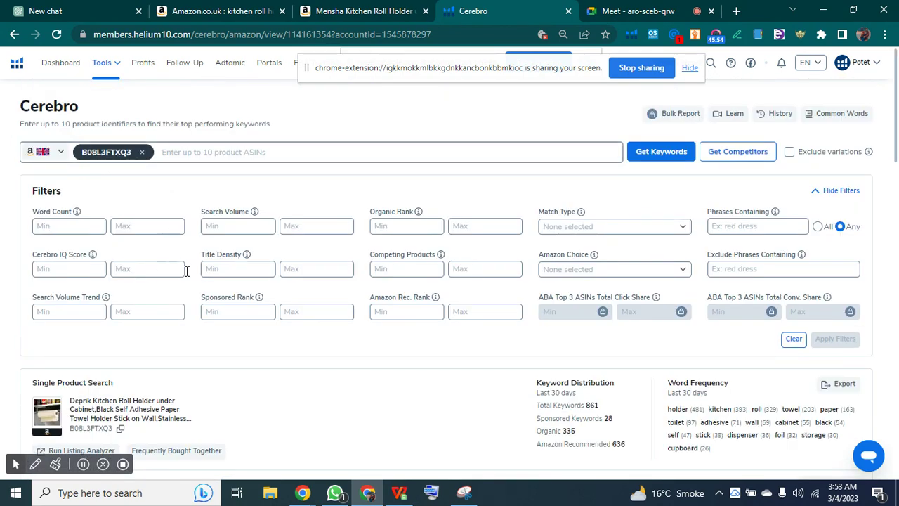
scroll(186, 271, "down", 4)
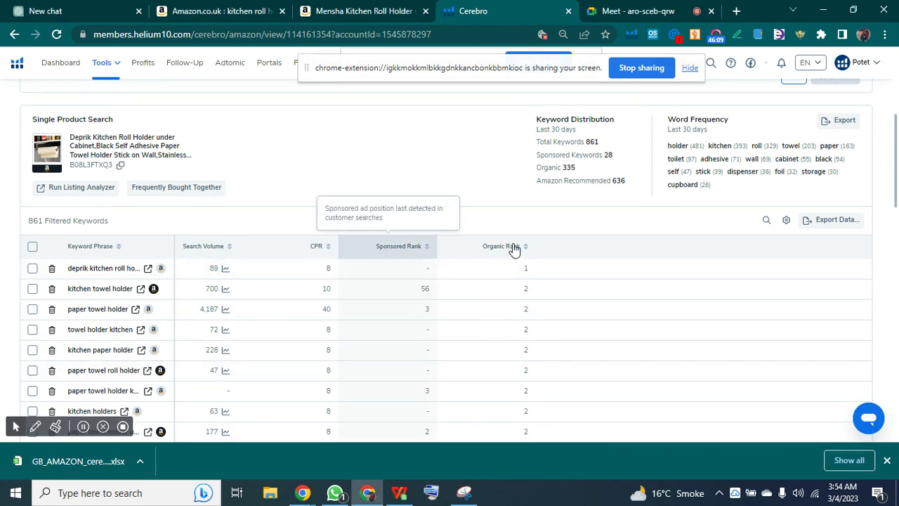
Open the downloaded GB_AMAZON_cerebro_B08L3FTXQ3_.xlsx file in WPS Office and copy its entire keyword table
left_click(848, 458)
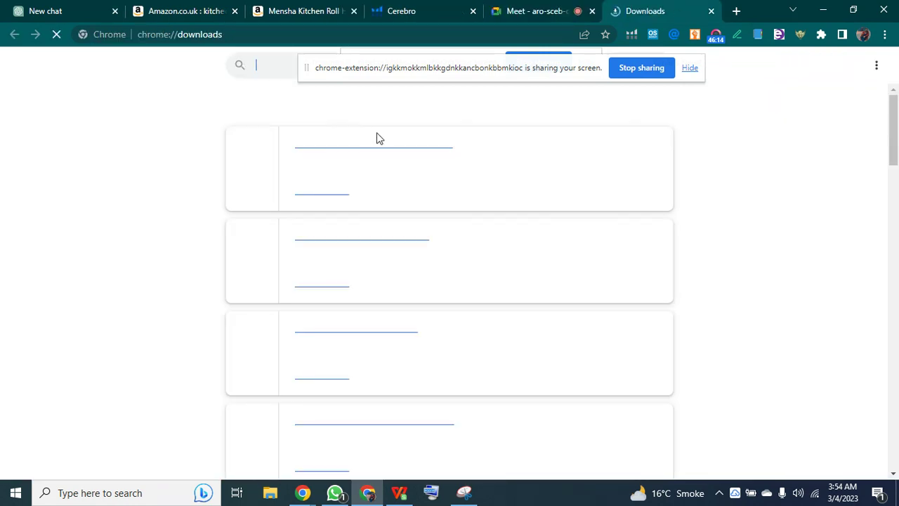
left_click(311, 148)
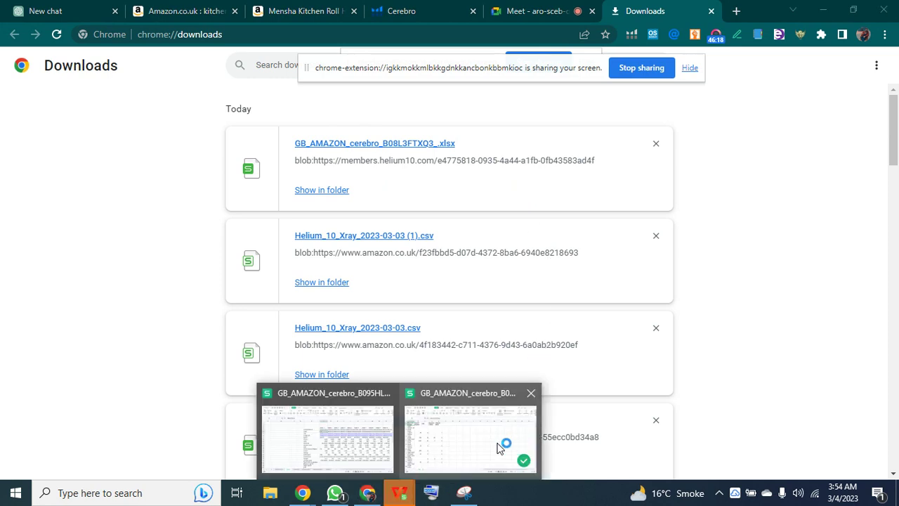
key("ctrl+shift+Right")
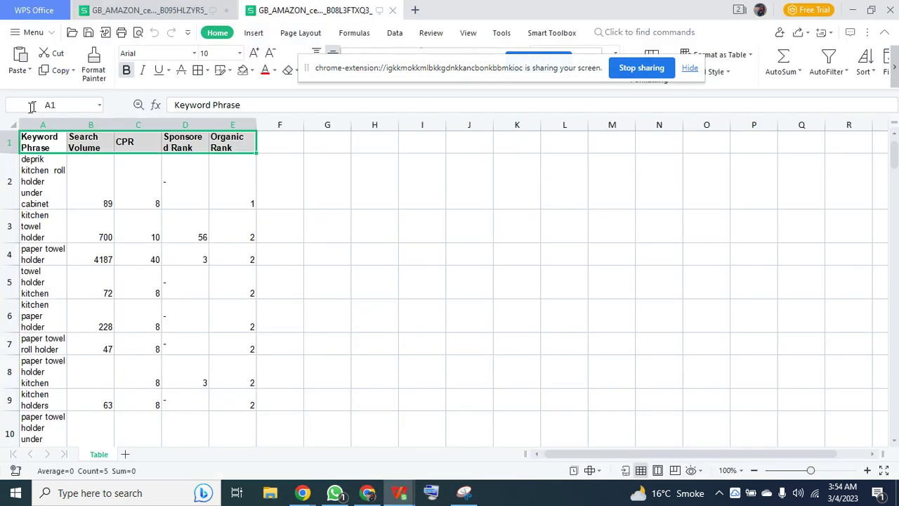
key("ctrl+shift+Down")
key("ctrl+c")
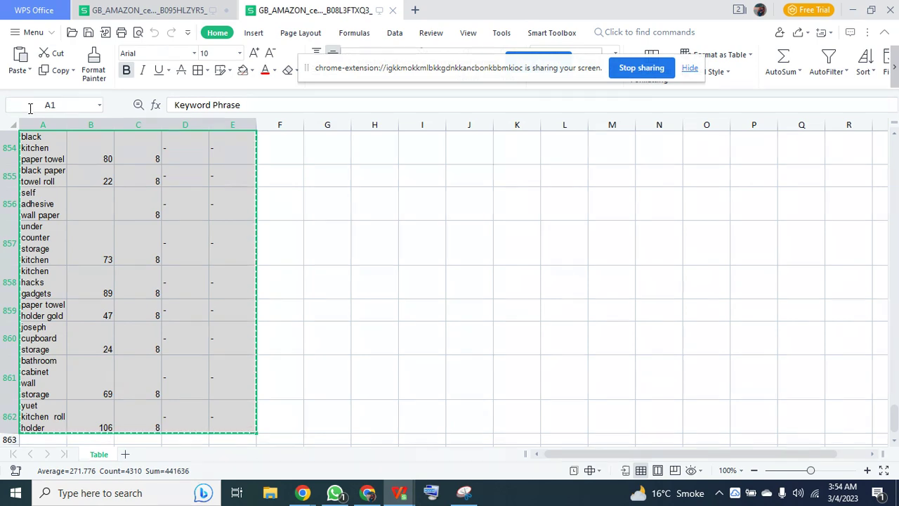
Paste the copied keyword table at cell A3 of the All Sellers Sheet in the B095HLZYR5 workbook
left_click(196, 10)
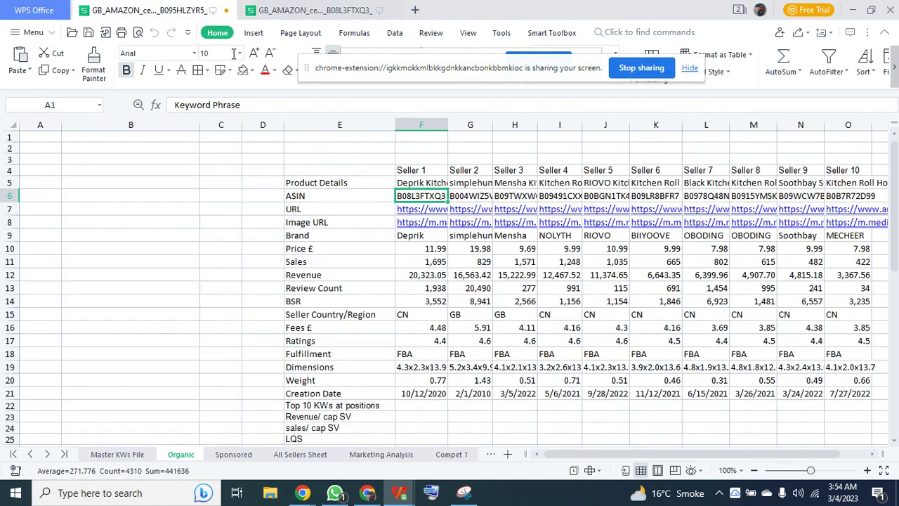
left_click(286, 455)
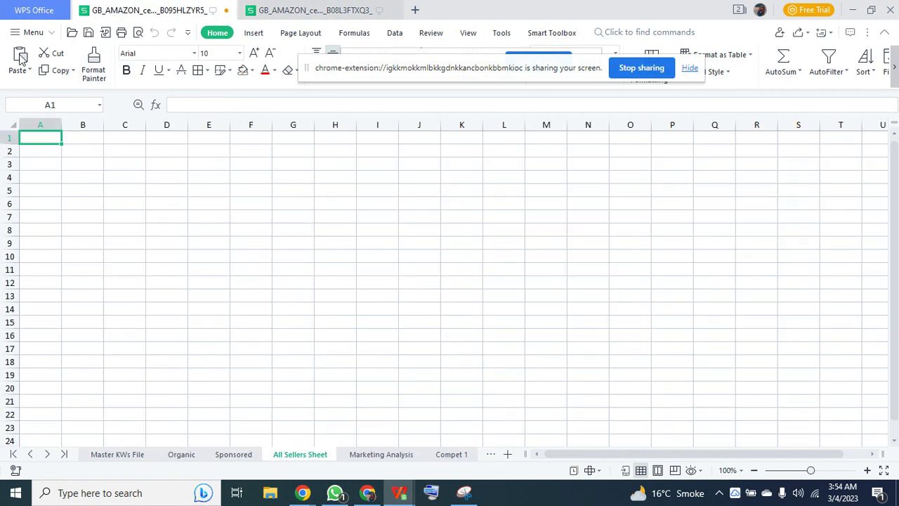
left_click(46, 162)
key("ctrl+v")
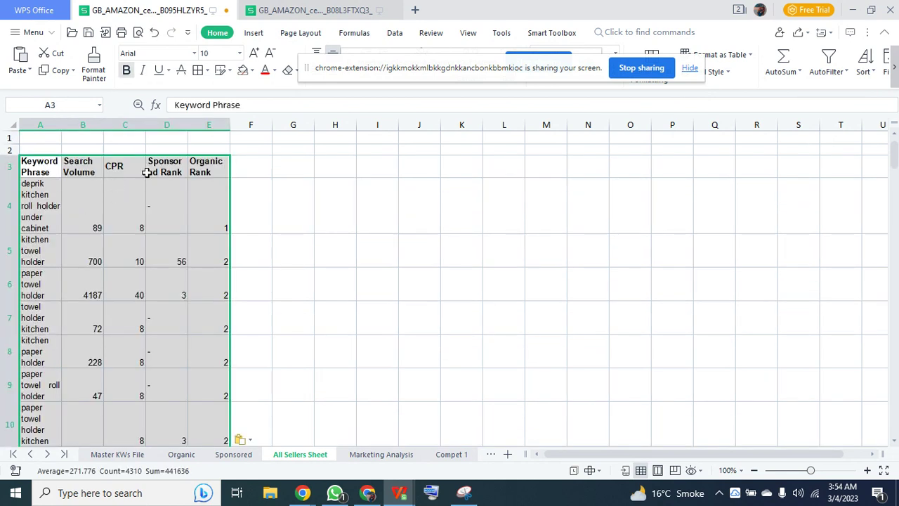
Enter the headings "Seller 1" in cell C1 and "Seller 2" in cell H1
left_click(123, 138)
type("Seller")
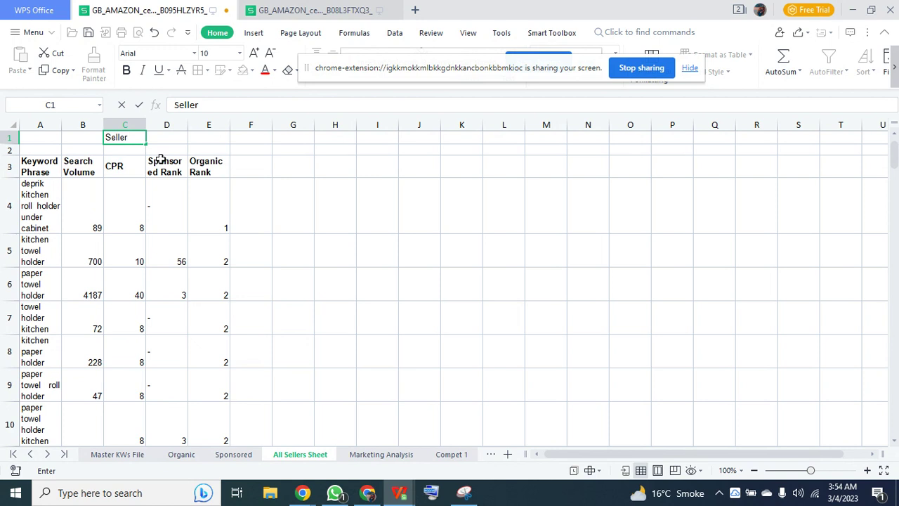
key("Right")
key("Right")
key("Right")
key("Right")
key("Right")
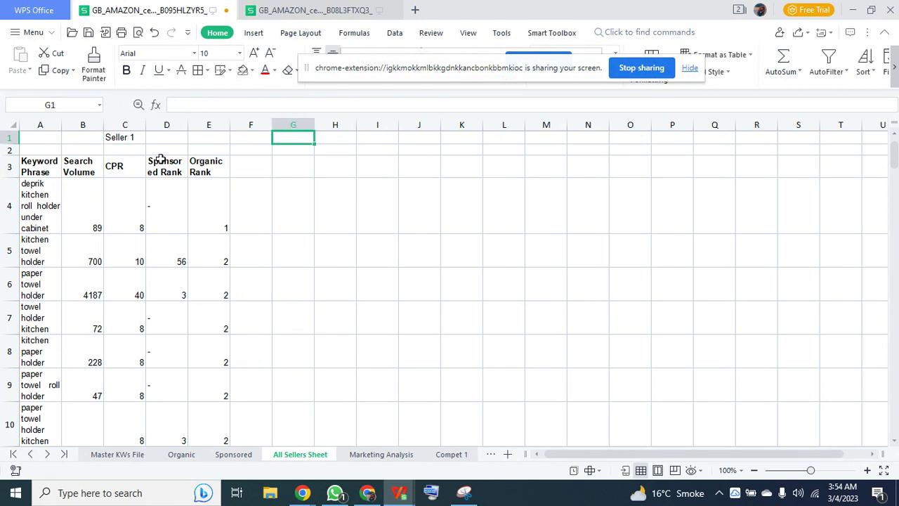
type("Sell")
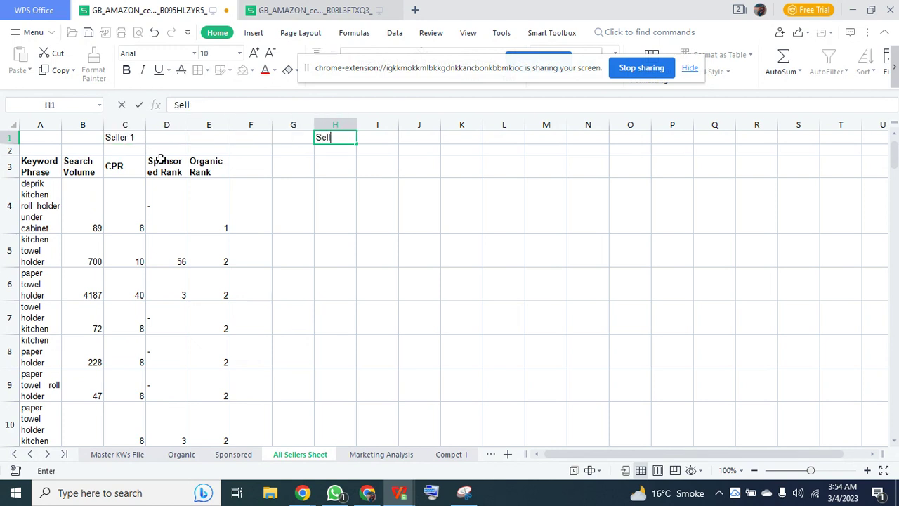
type("er 2")
key("Return")
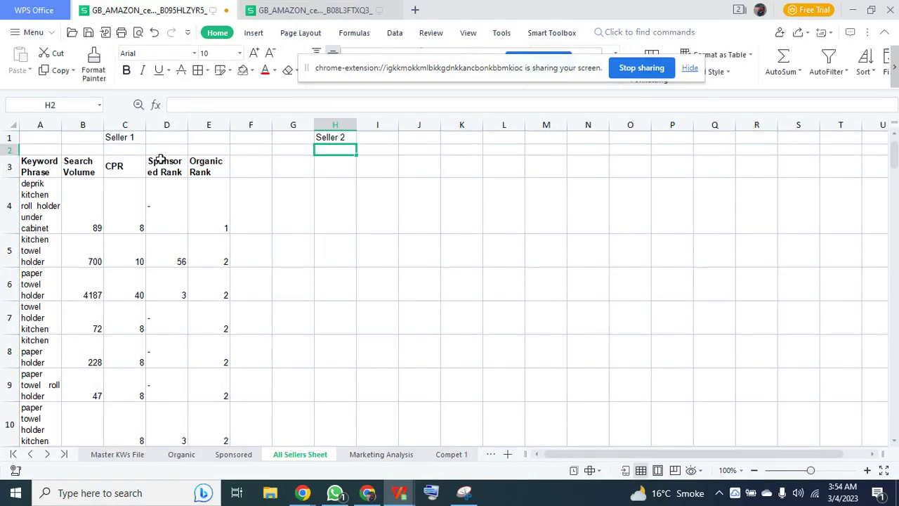
Number the columns in row 2 of the All Sellers Sheet from 1 in A2 to 50 in AX2, and select cell F3
left_click(45, 153)
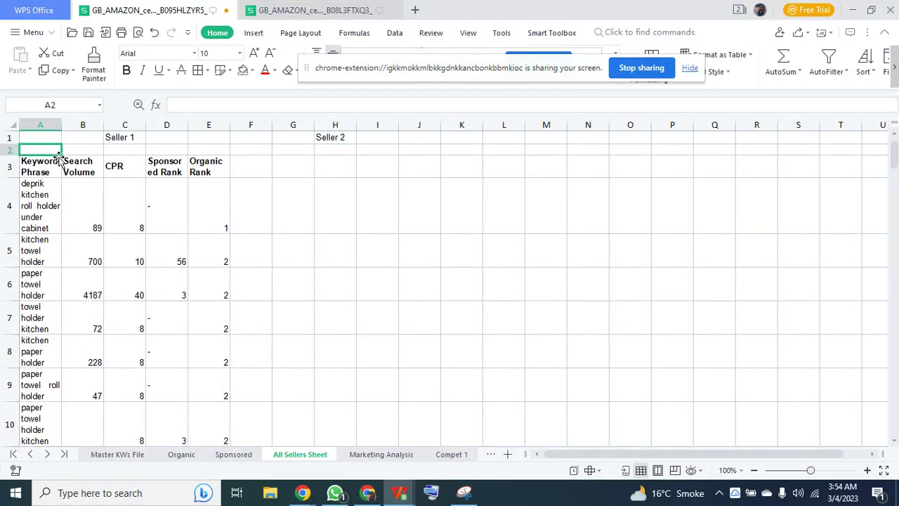
type("1")
key("Tab")
type("2")
key("Tab")
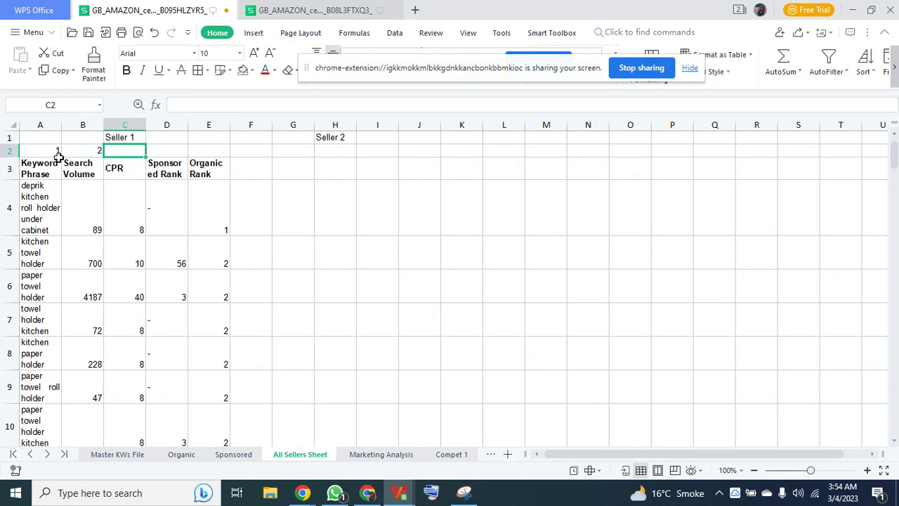
left_click_drag(52, 146, 722, 153)
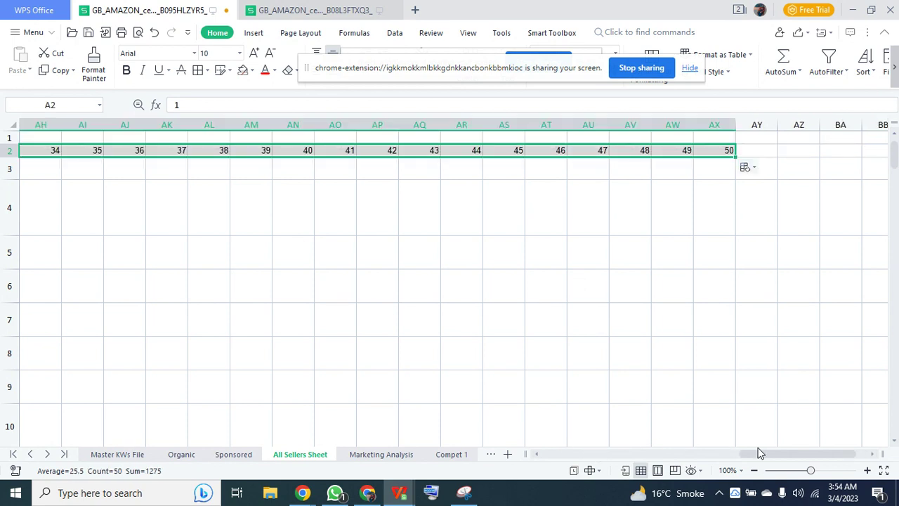
left_click_drag(760, 453, 566, 455)
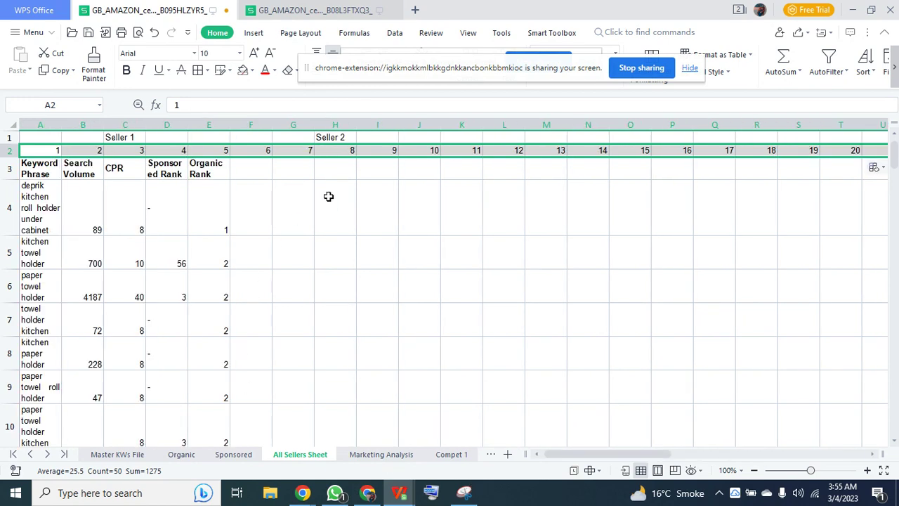
left_click(243, 173)
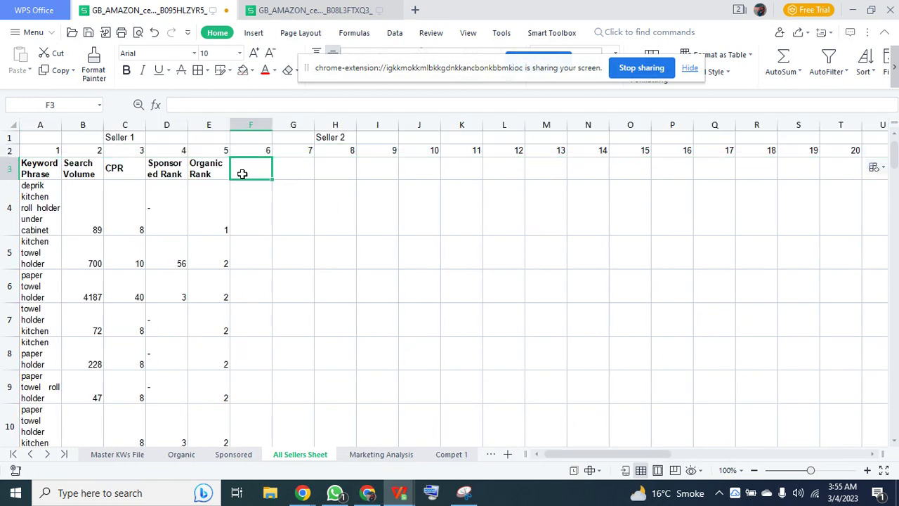
Copy Seller 2's ASIN from cell G9 of the Sponsored sheet
left_click(246, 457)
scroll(321, 281, "up", 7)
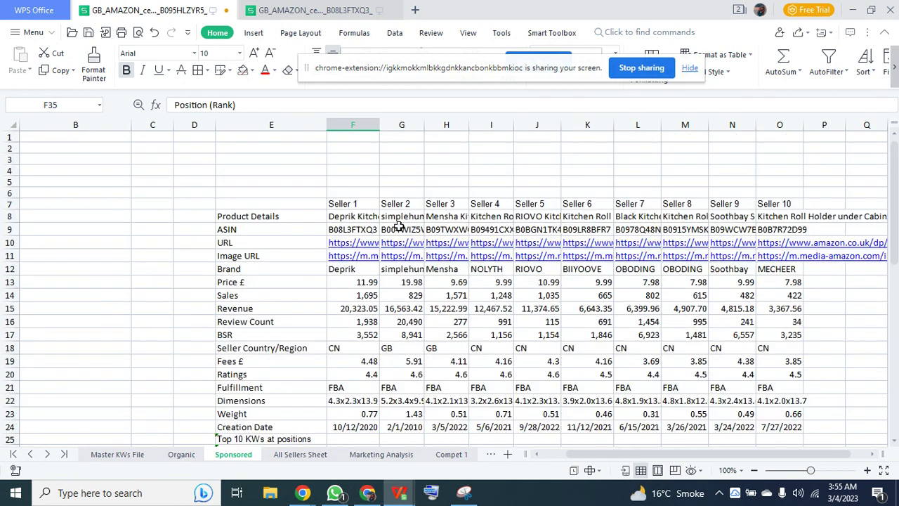
left_click(399, 227)
Switch to Chrome, close the Downloads page and get the Cerebro keywords for ASIN B004WIZ5WY
left_click(366, 491)
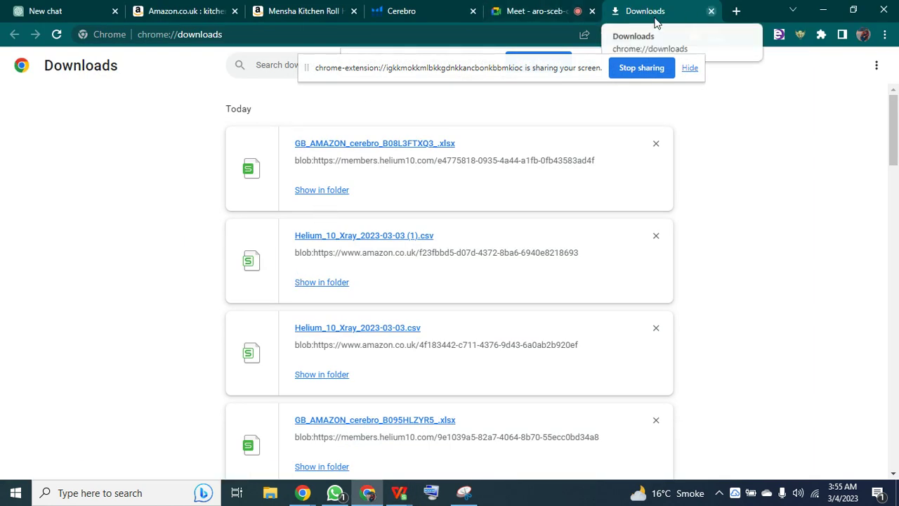
key("ctrl+w")
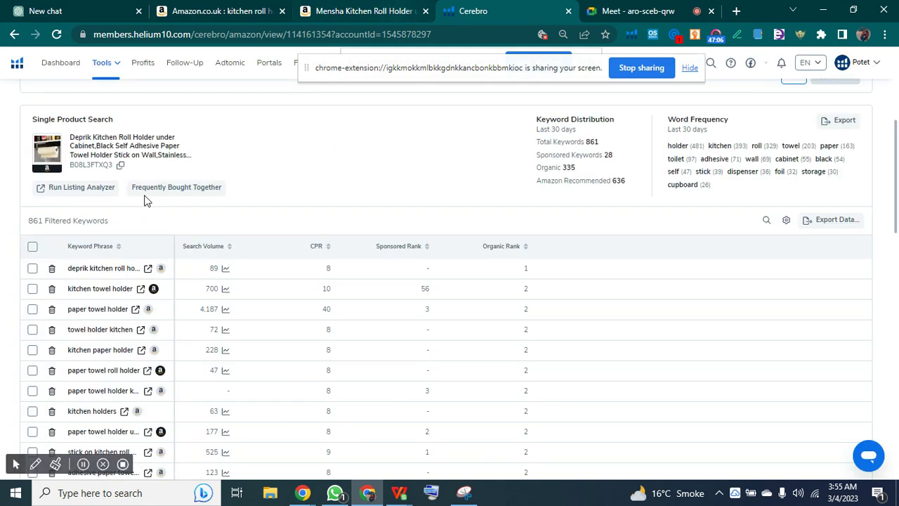
key("ctrl+shift+Tab")
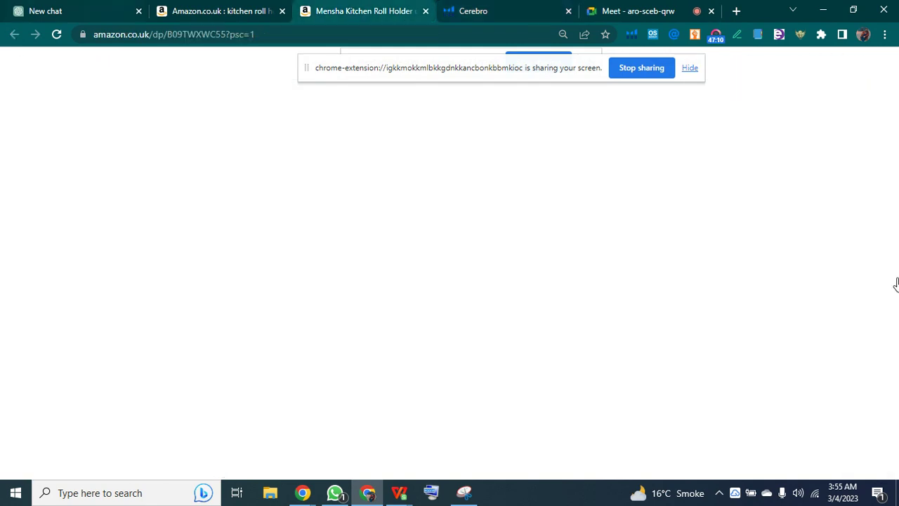
left_click(482, 9)
scroll(681, 261, "up", 4)
left_click(142, 151)
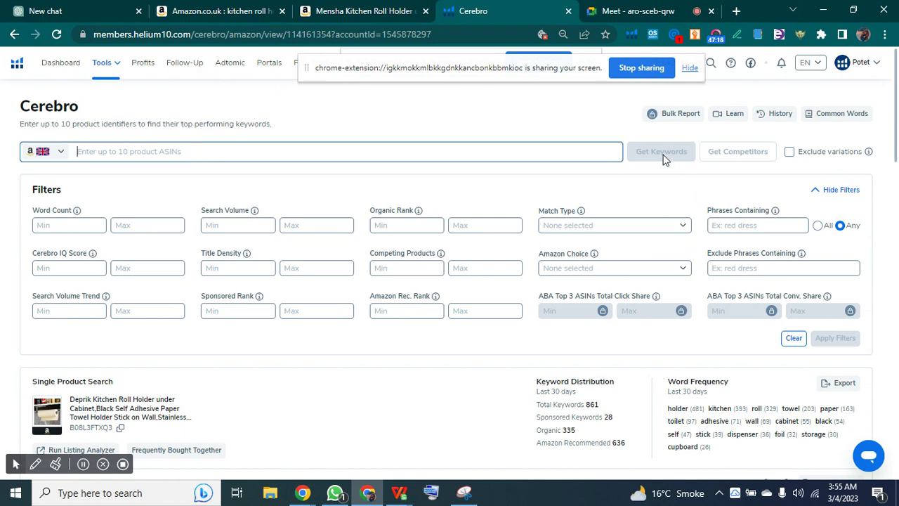
key("ctrl+v")
key("Return")
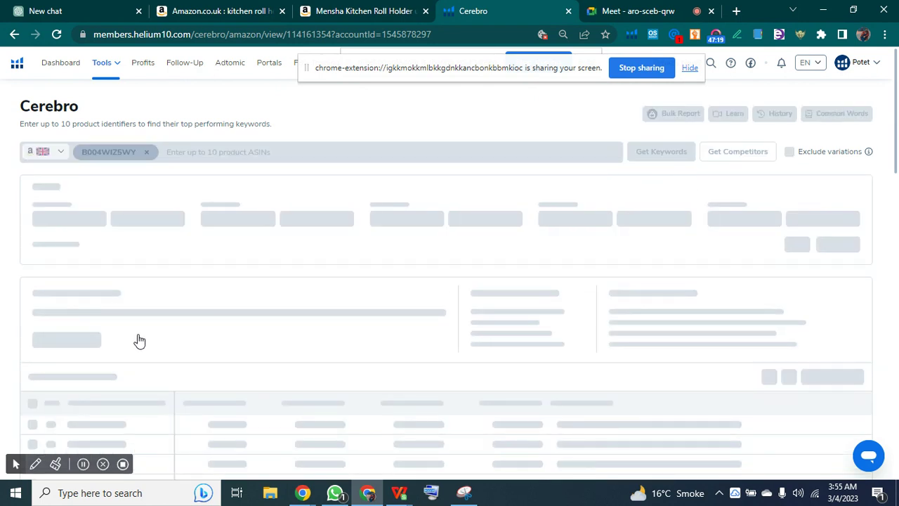
scroll(285, 394, "down", 1)
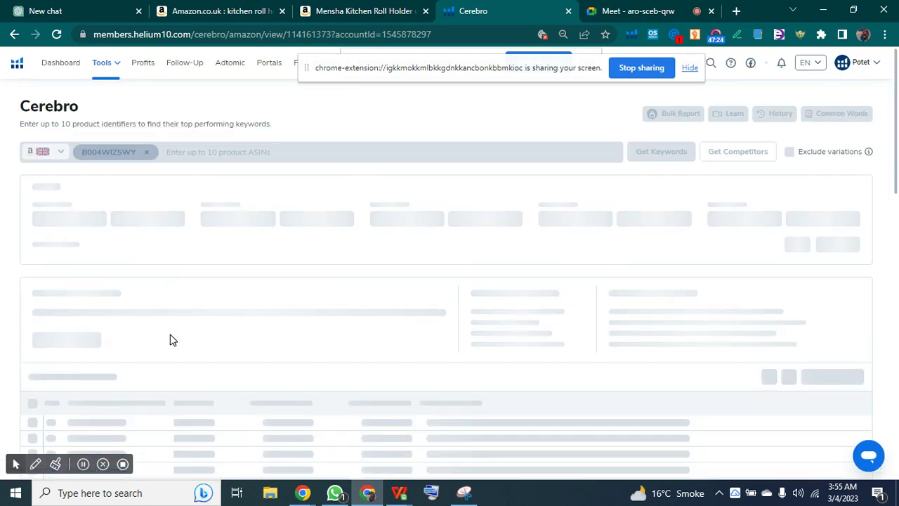
scroll(169, 340, "down", 1)
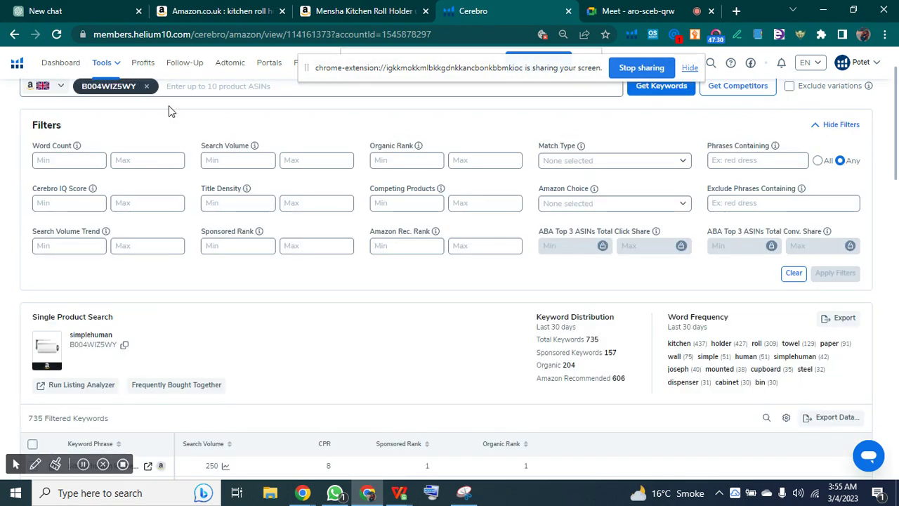
Export the keyword results for ASIN B004WIZ5WY as an XLSX file
scroll(81, 298, "down", 3)
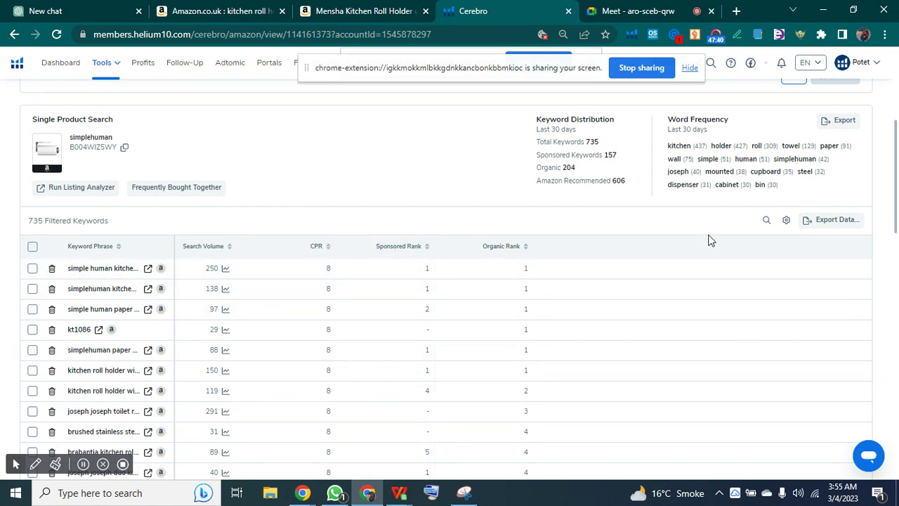
left_click(823, 222)
left_click(840, 264)
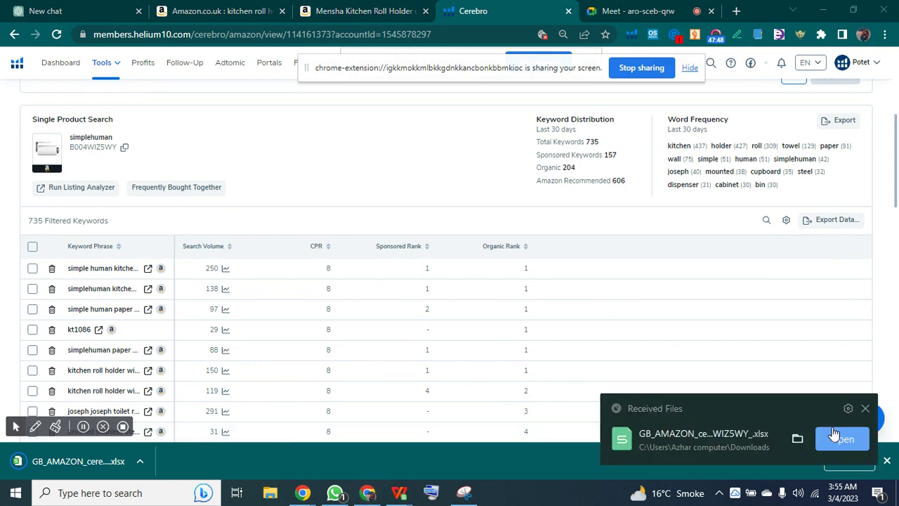
Open the downloaded B004WIZ5WY keyword file in WPS Office and copy its entire keyword table
left_click(838, 437)
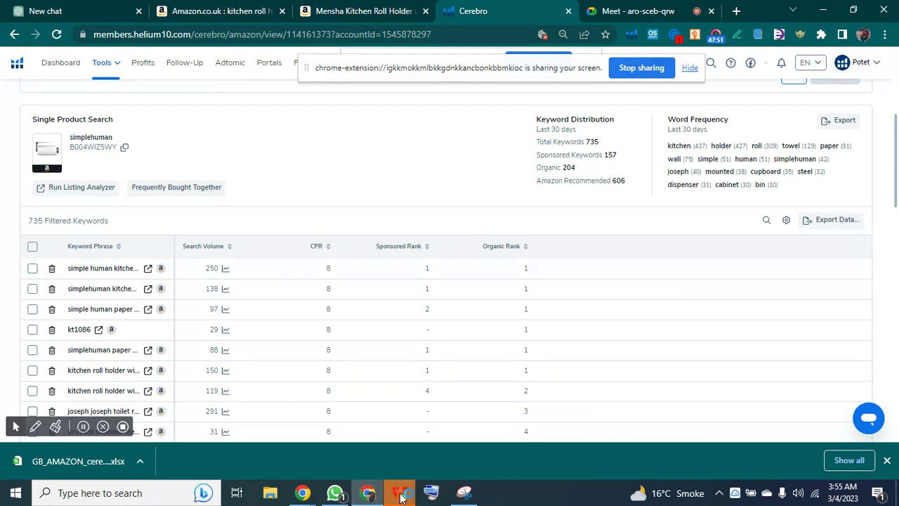
mouse_move(399, 491)
left_click(557, 443)
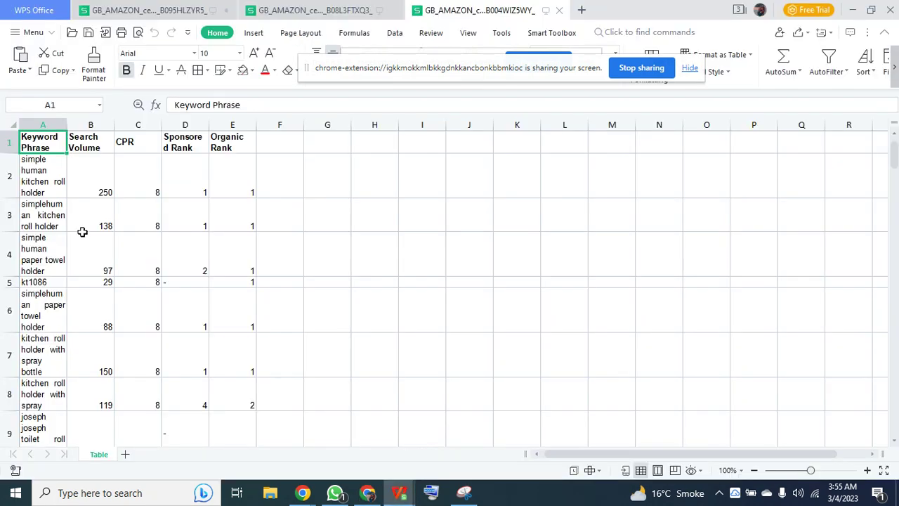
key("ctrl+shift+Right")
key("ctrl+shift+Down")
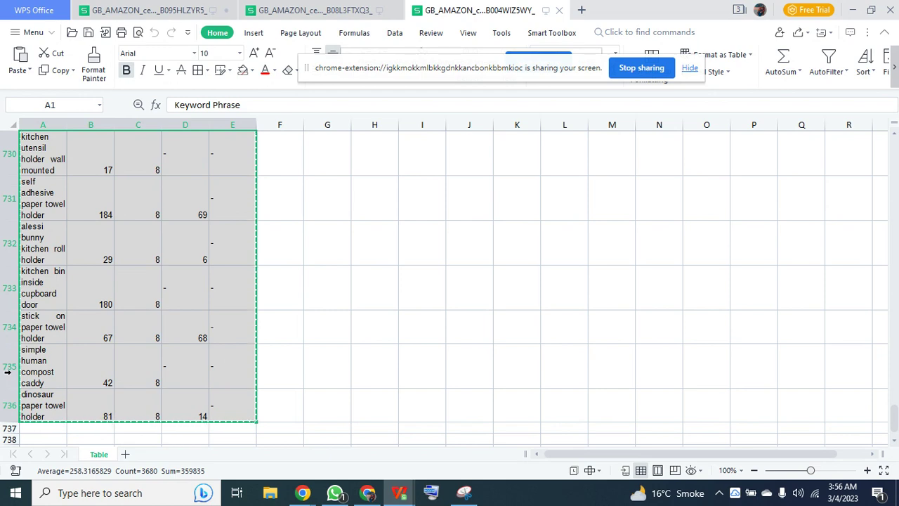
Paste the copied keyword table at cell F3 of the All Sellers Sheet in the B095HLZYR5 workbook
left_click(367, 492)
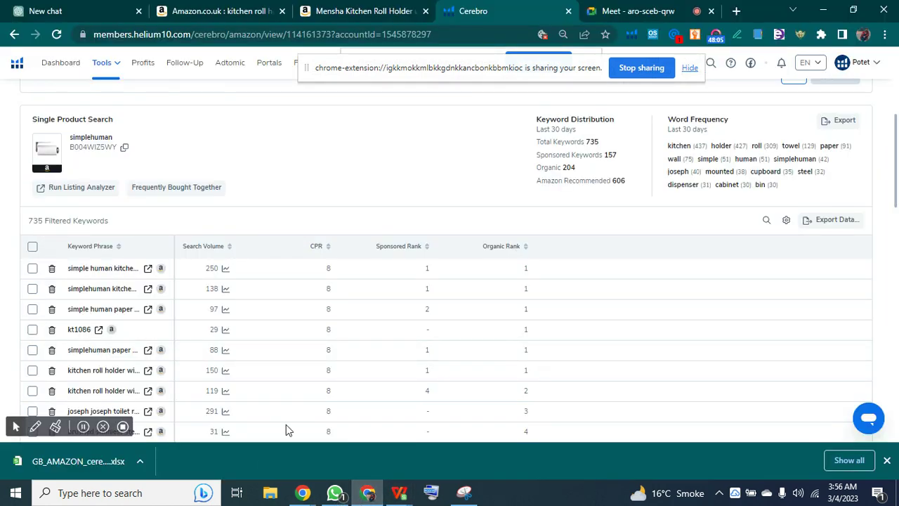
left_click(399, 493)
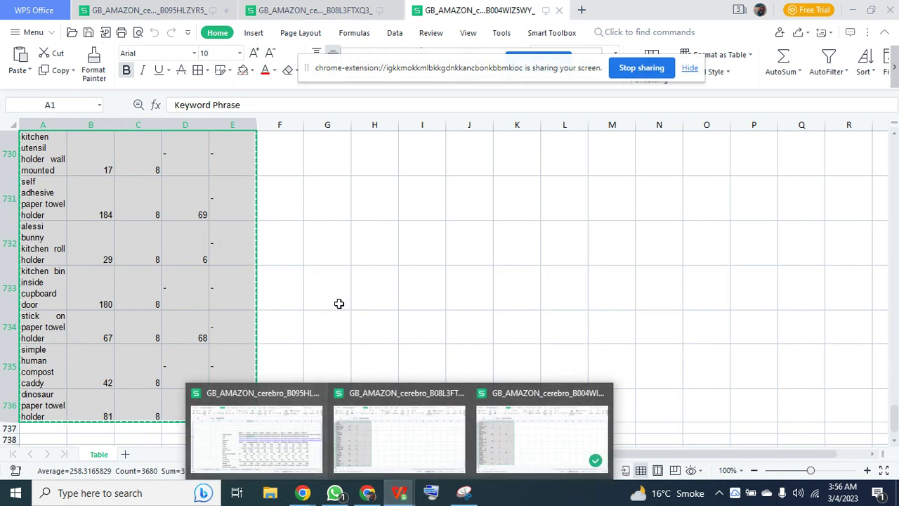
left_click(339, 304)
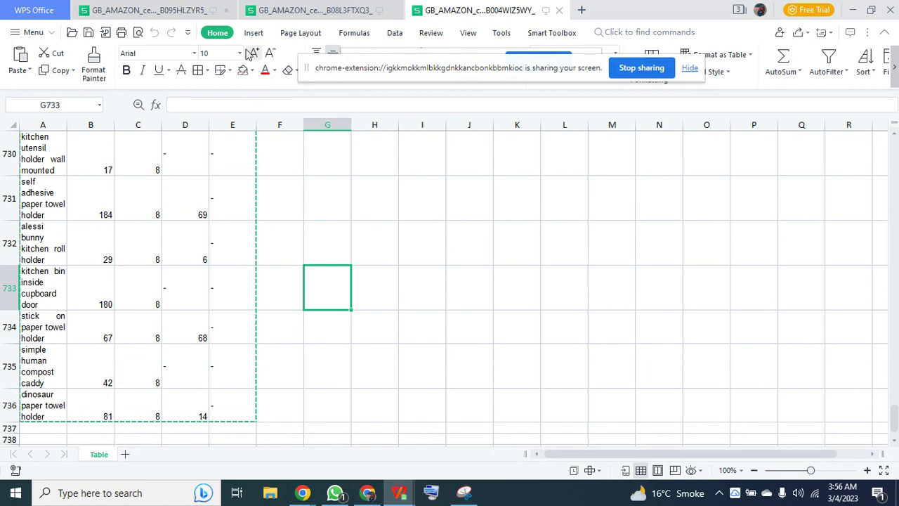
left_click(176, 10)
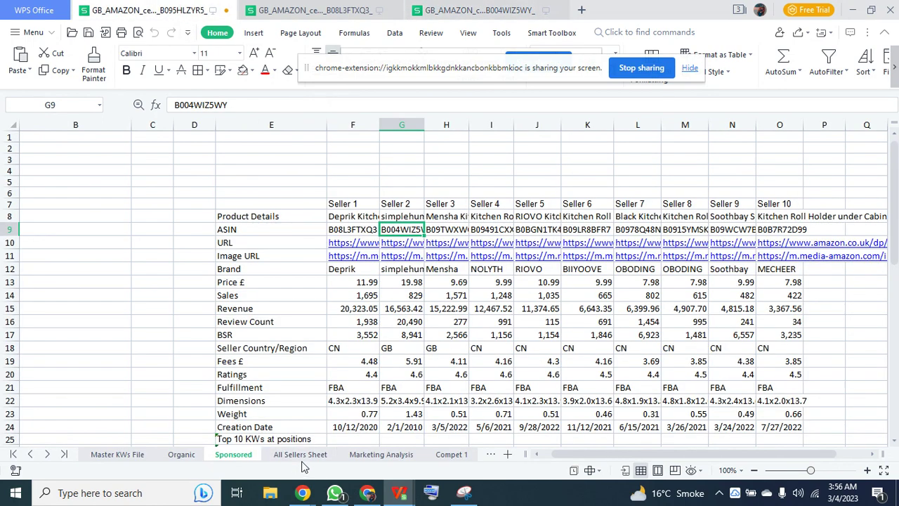
left_click(301, 455)
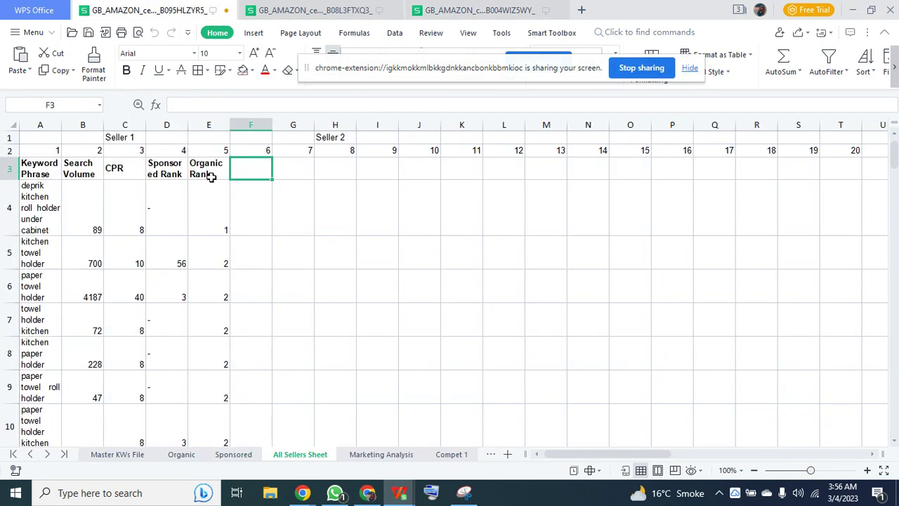
key("ctrl+v")
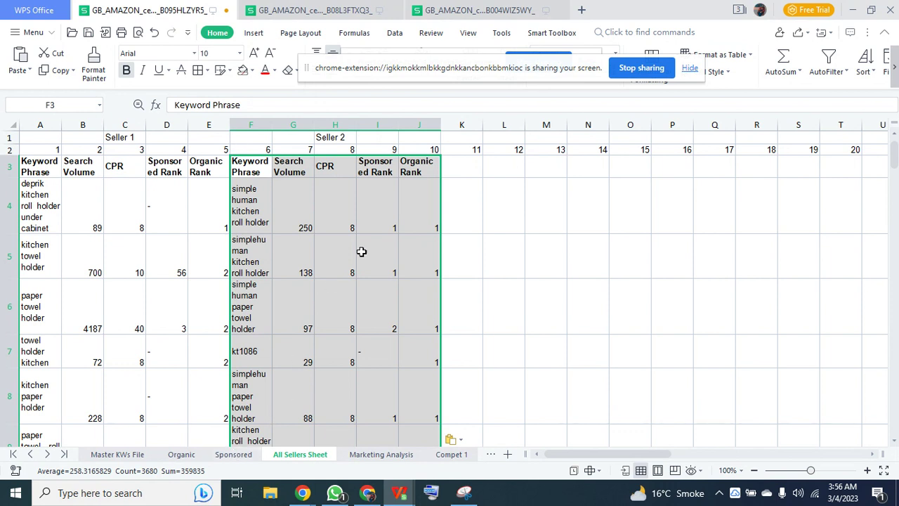
Enter the heading "Seller 3" in cell M1 and select cell K3
left_click(550, 140)
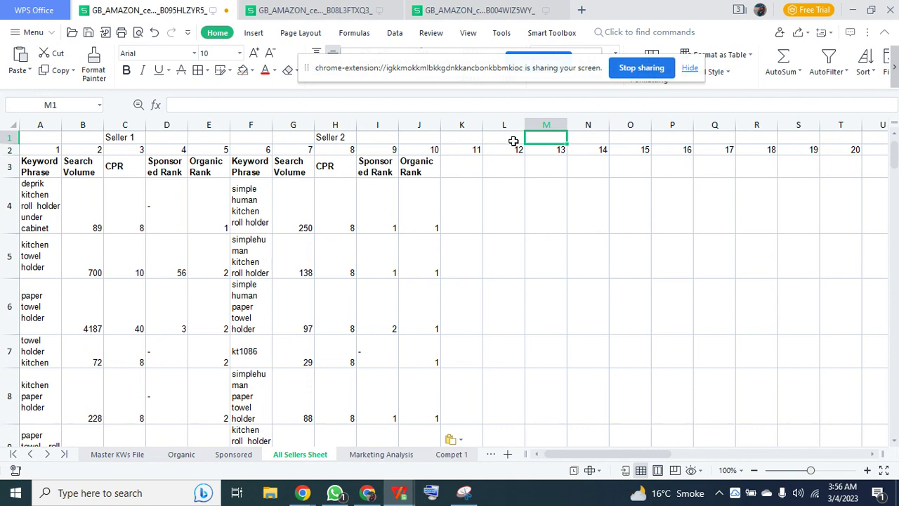
type("Seller 3")
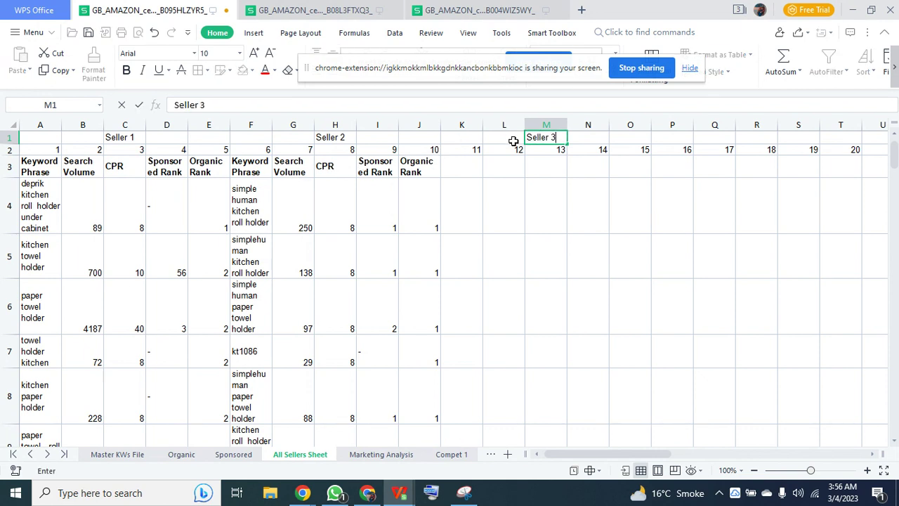
key("Tab")
left_click(470, 163)
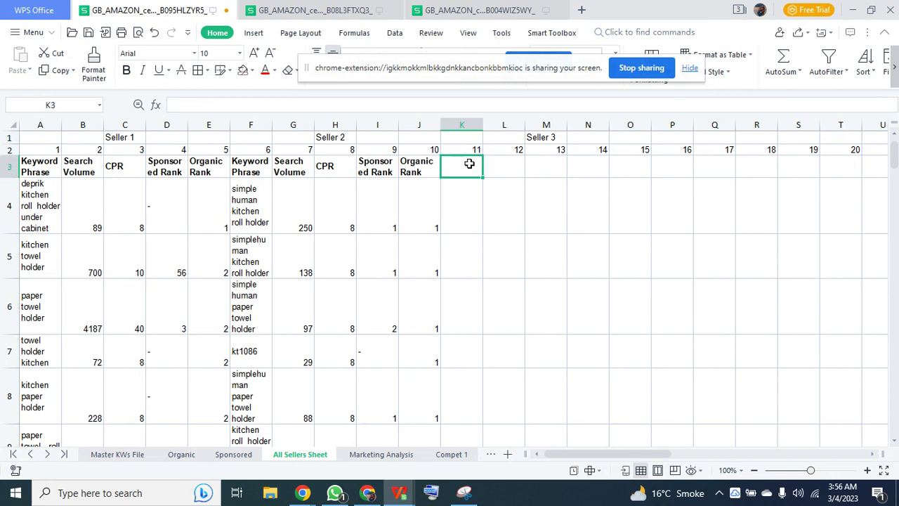
Copy Seller 3's ASIN from cell H9 of the Sponsored sheet
left_click(235, 454)
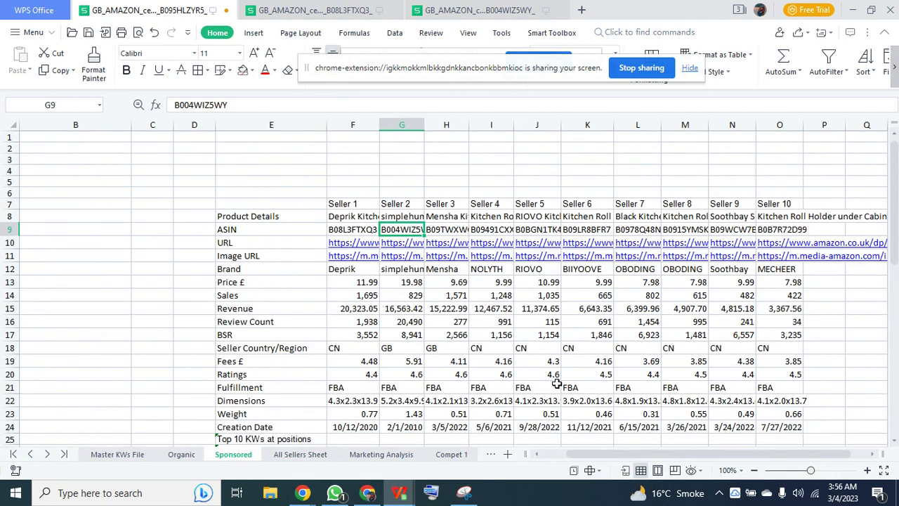
key("Right")
key("ctrl+c")
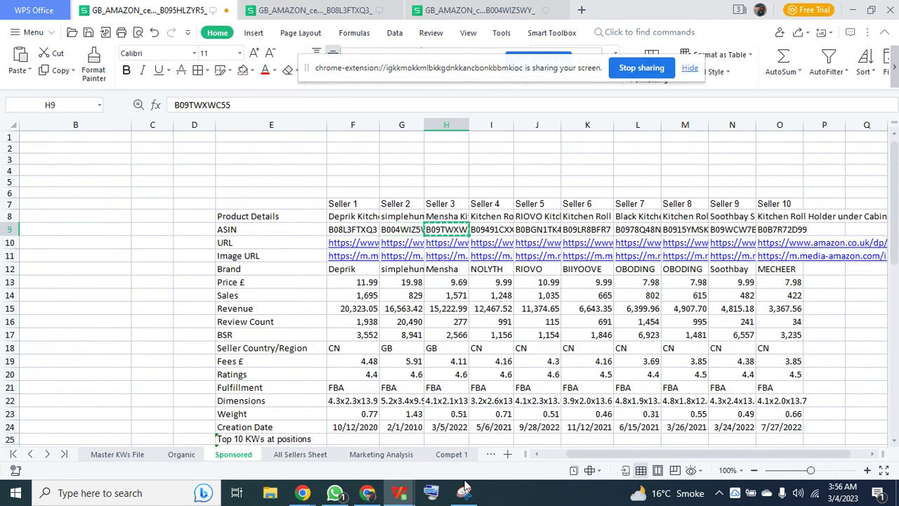
Switch to Chrome and get the Cerebro keywords for ASIN B09TWXWC55
left_click(368, 493)
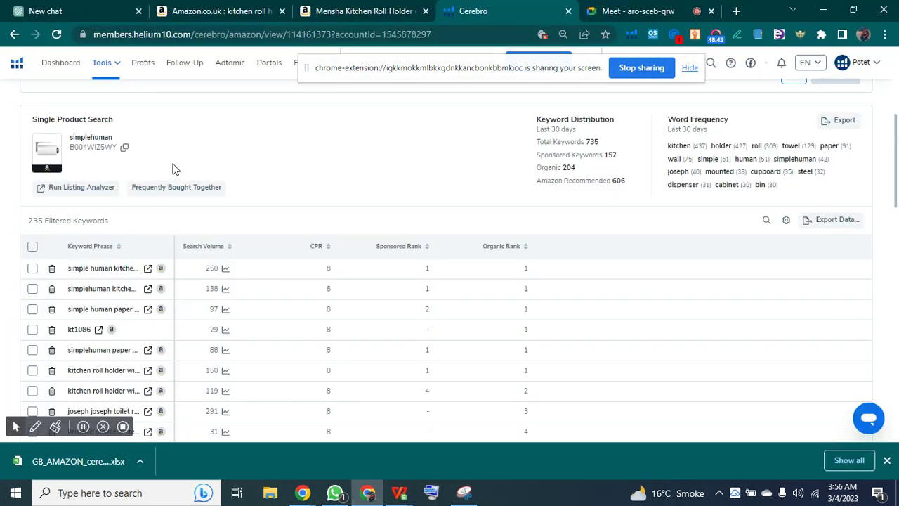
scroll(175, 169, "up", 4)
left_click(146, 152)
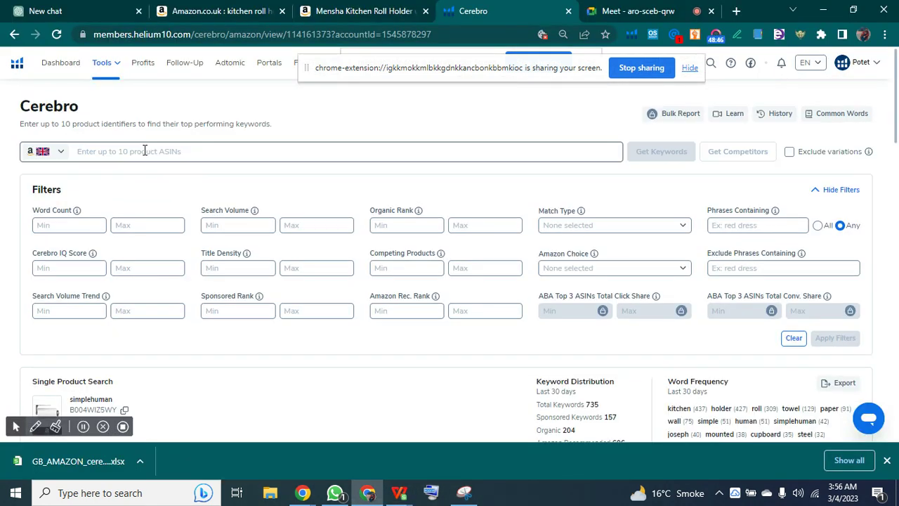
key("ctrl+v")
left_click(661, 151)
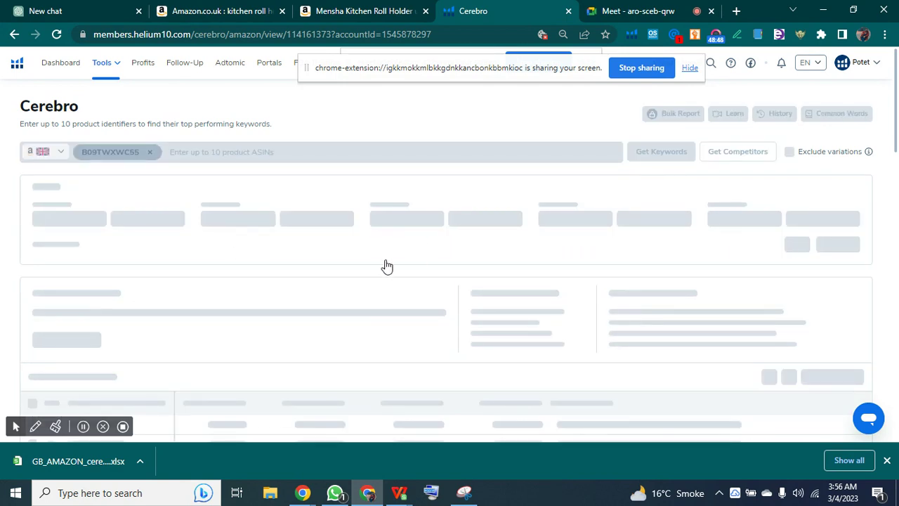
scroll(385, 267, "down", 4)
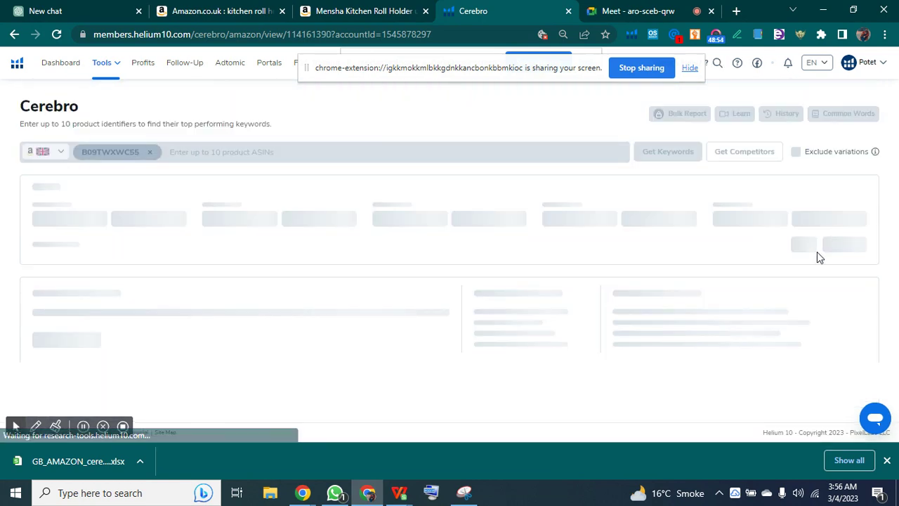
scroll(734, 264, "down", 4)
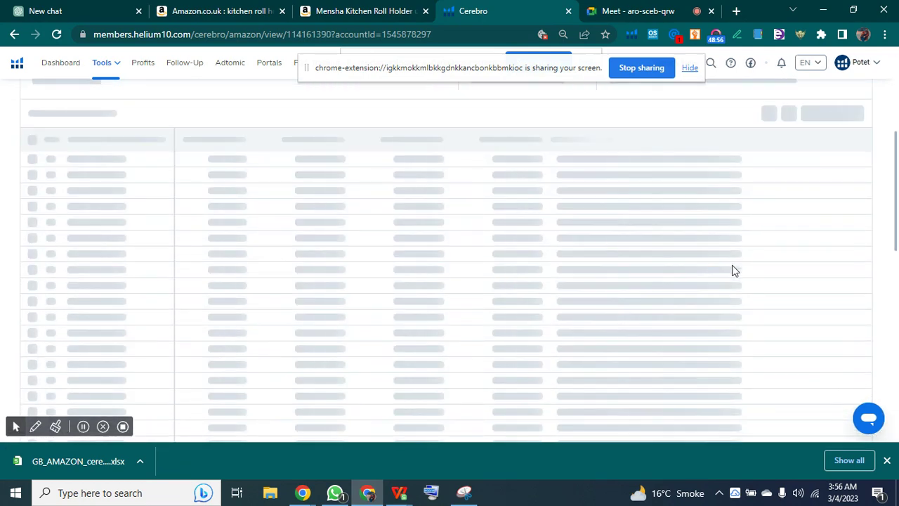
scroll(732, 270, "up", 1)
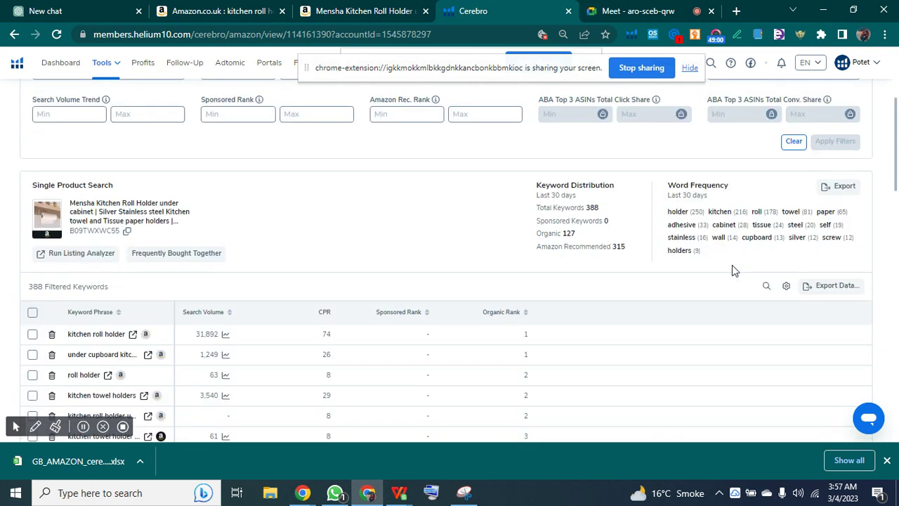
Export the Cerebro keywords for ASIN B09TWXWC55 as an XLSX file and open the downloaded workbook
left_click(817, 286)
left_click(820, 326)
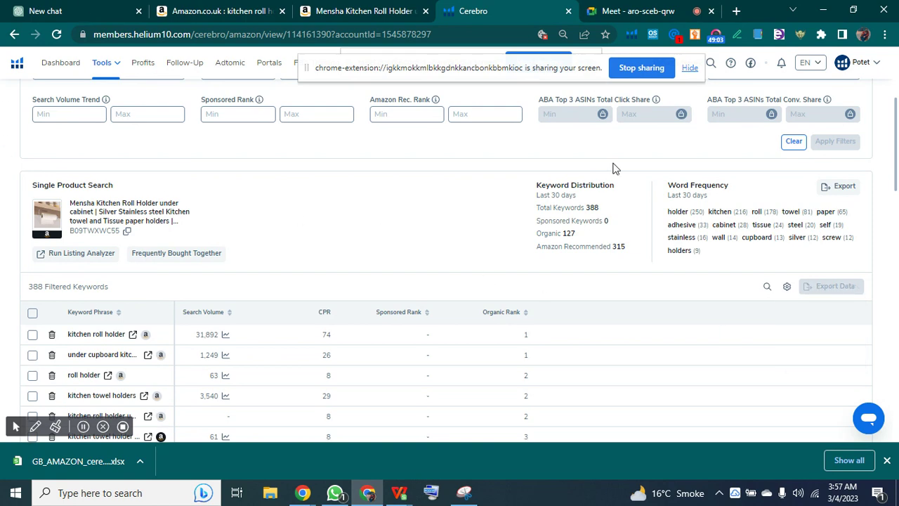
scroll(560, 268, "down", 2)
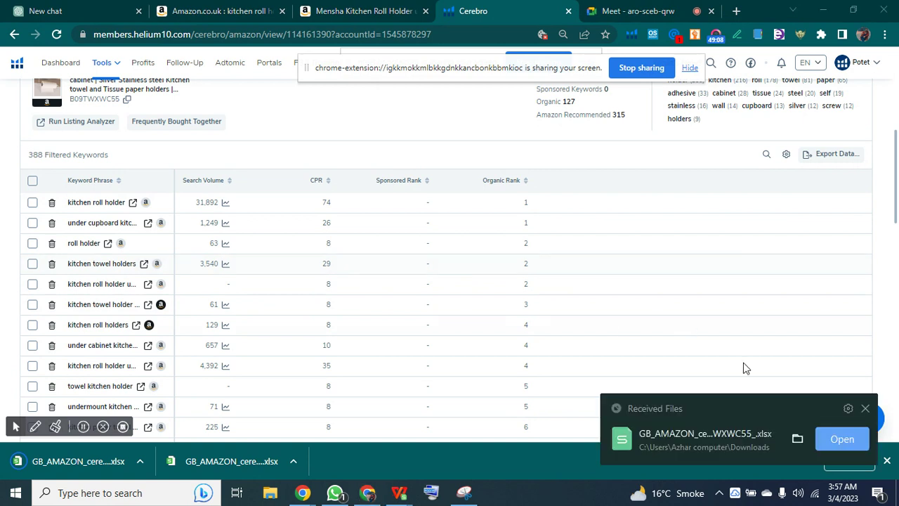
left_click(831, 438)
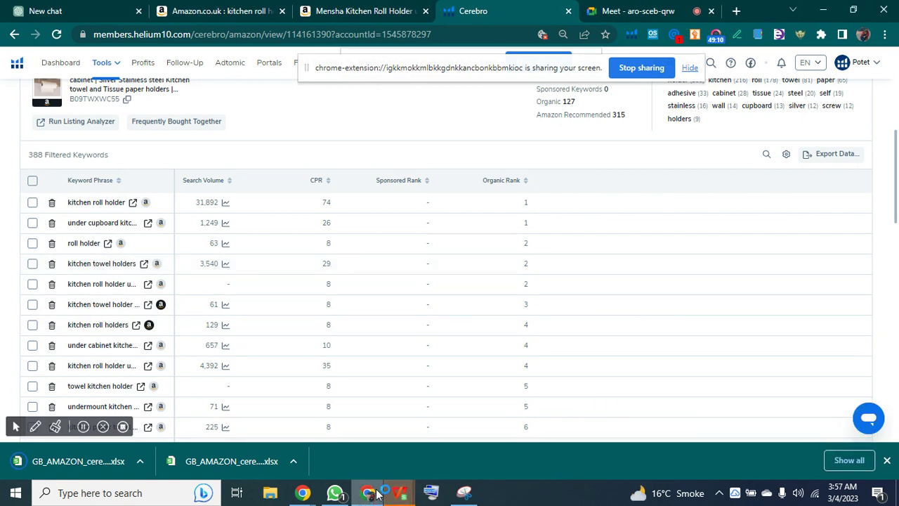
Copy the whole keyword table from the B09TWXWC55 workbook and paste it at cell K3 of the All Sellers Sheet in the B095HLZYR5 workbook
key("ctrl+shift+Right")
key("ctrl+shift+Down")
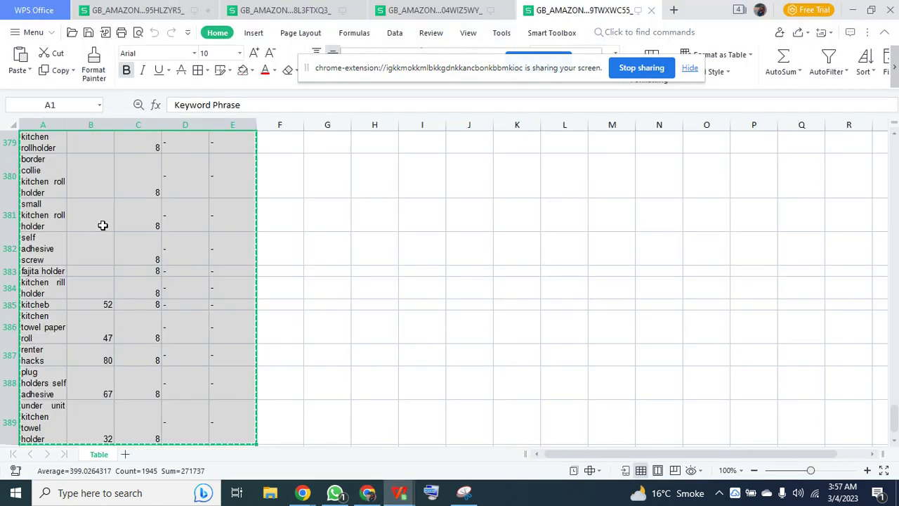
left_click(120, 10)
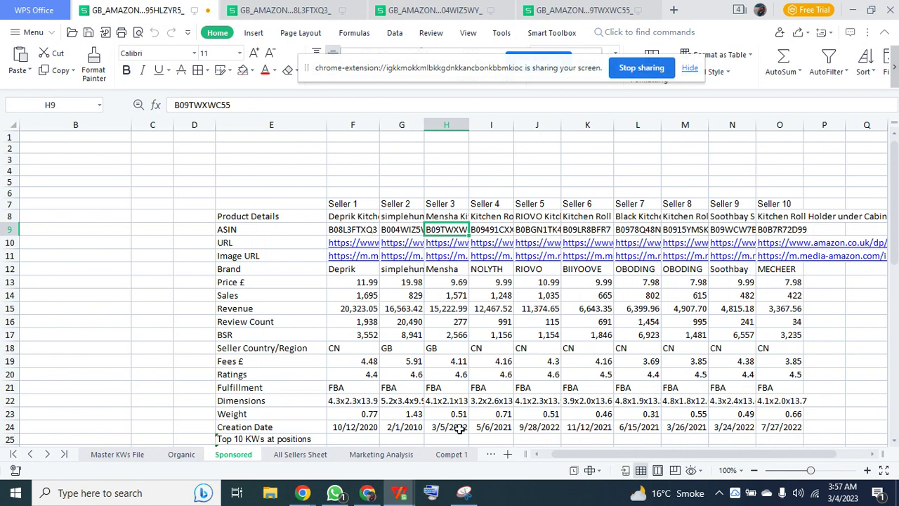
left_click(300, 456)
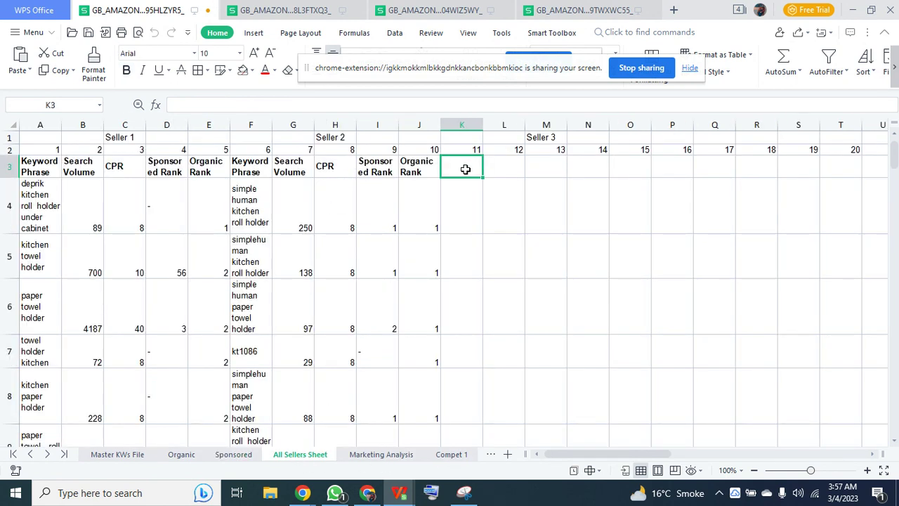
key("ctrl+v")
Enter the heading "Sller 4" in cell R1 and select cell P3
left_click(747, 137)
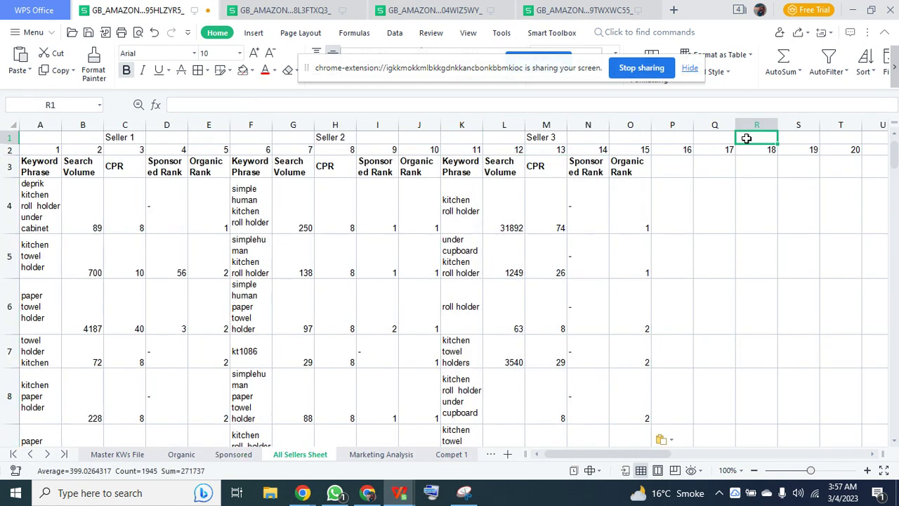
type("Se")
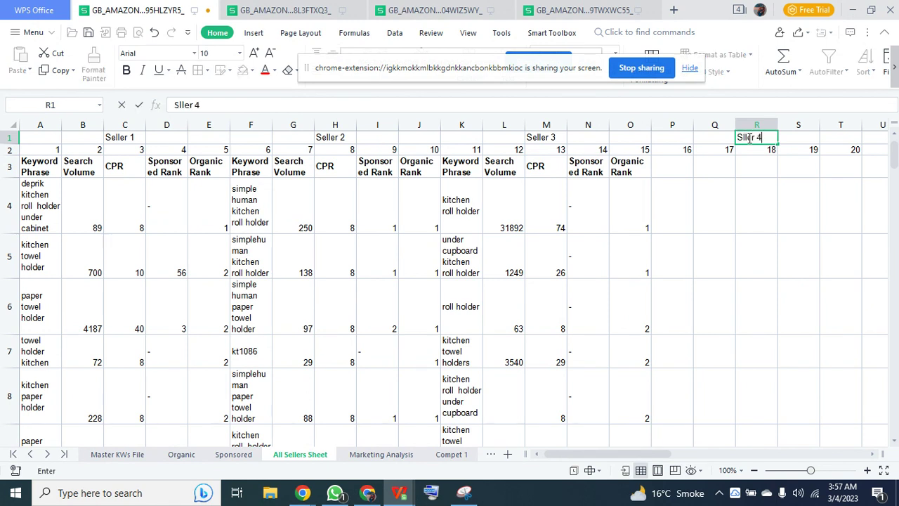
type("ller 4")
key("Return")
key("Left")
key("Left")
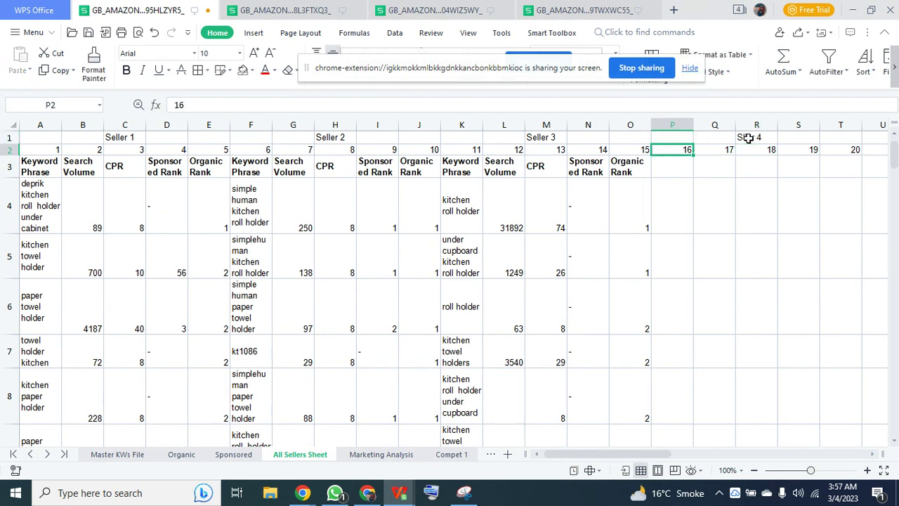
key("Down")
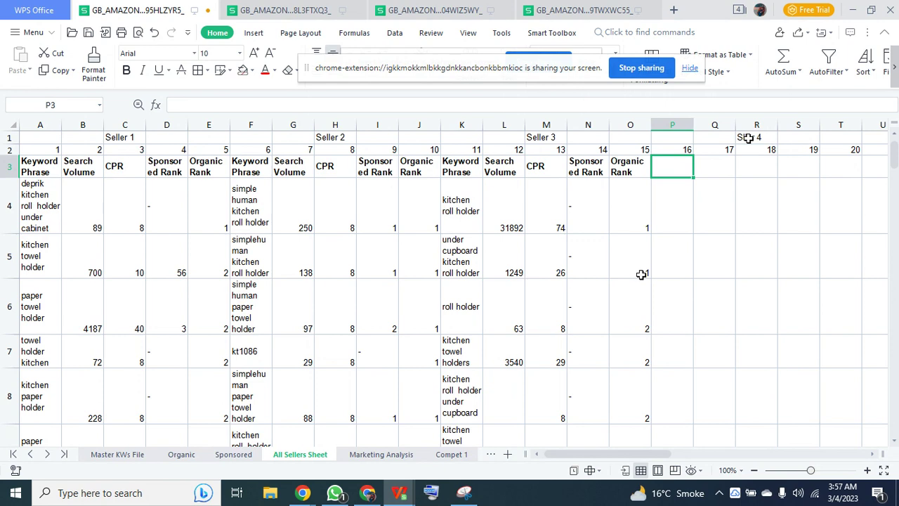
Copy Seller 4's ASIN B09491CXXC from cell I9 of the Sponsored sheet and get its Cerebro keywords in Chrome, replacing the previous ASIN
left_click(233, 453)
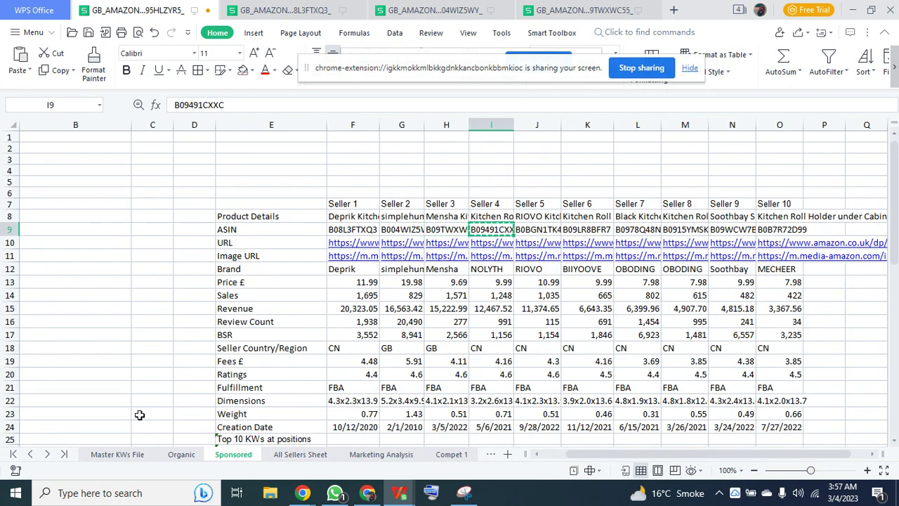
left_click(367, 493)
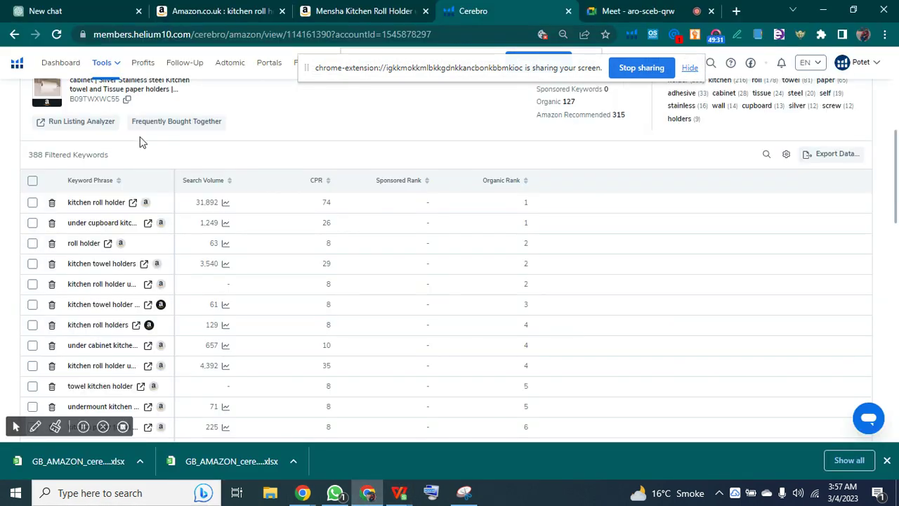
scroll(202, 147, "up", 5)
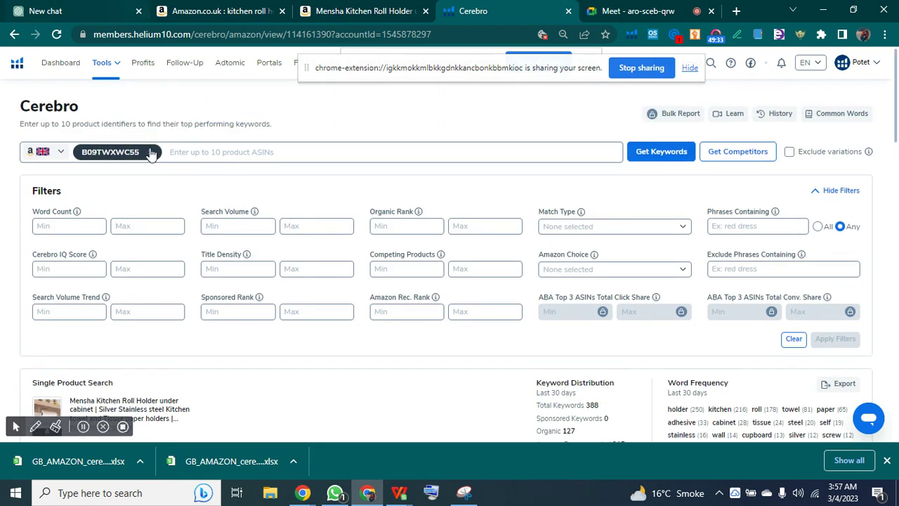
left_click(183, 159)
key("BackSpace")
key("ctrl+v")
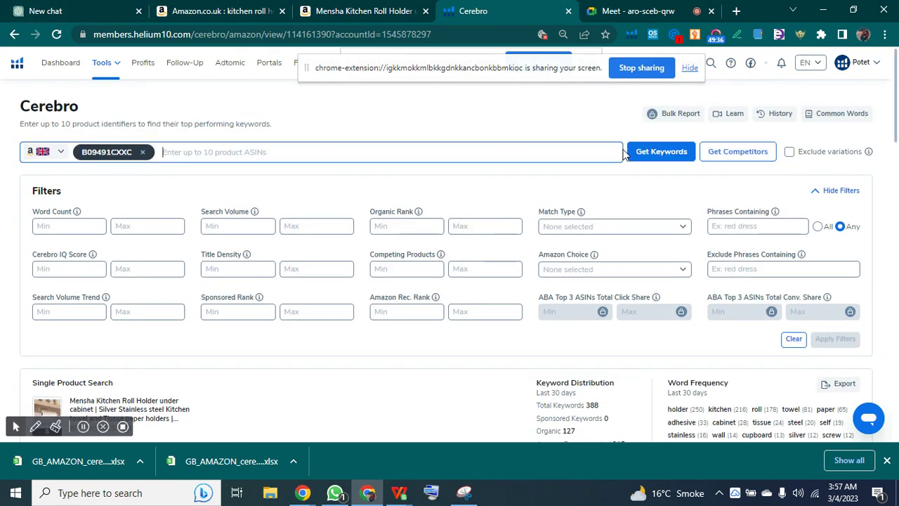
left_click(674, 154)
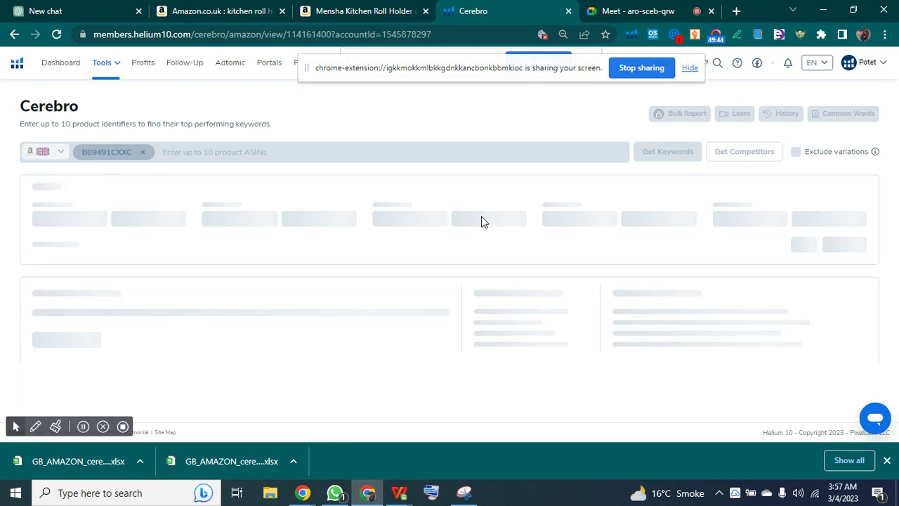
Export the Cerebro keywords for ASIN B09491CXXC as an XLSX file and open the downloaded workbook in WPS Office
scroll(482, 222, "down", 2)
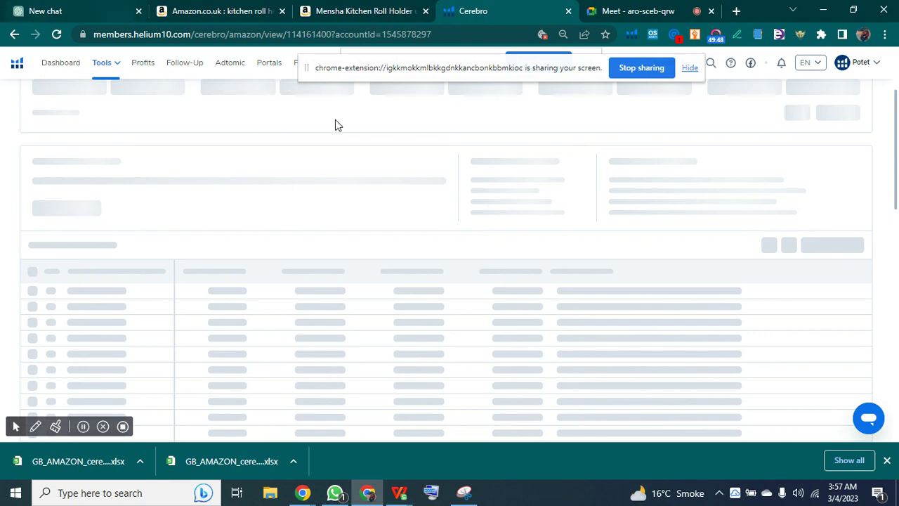
scroll(450, 339, "down", 1)
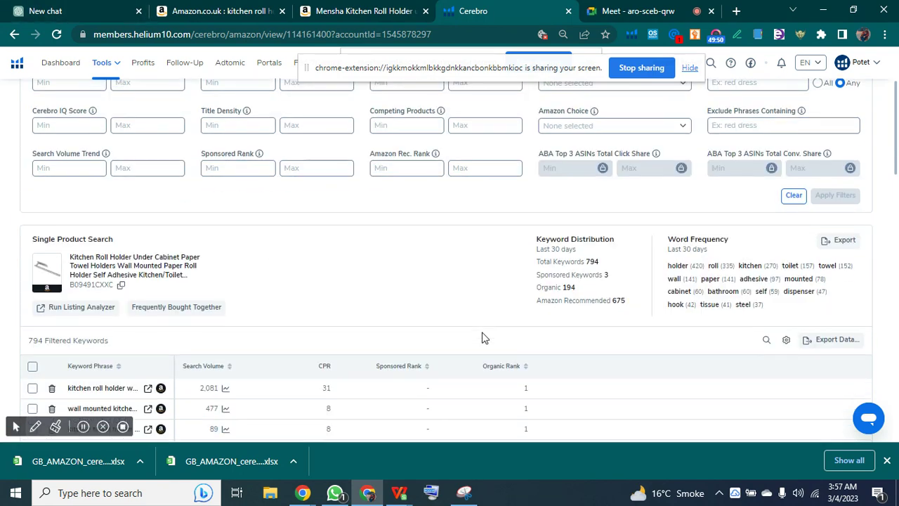
left_click(842, 287)
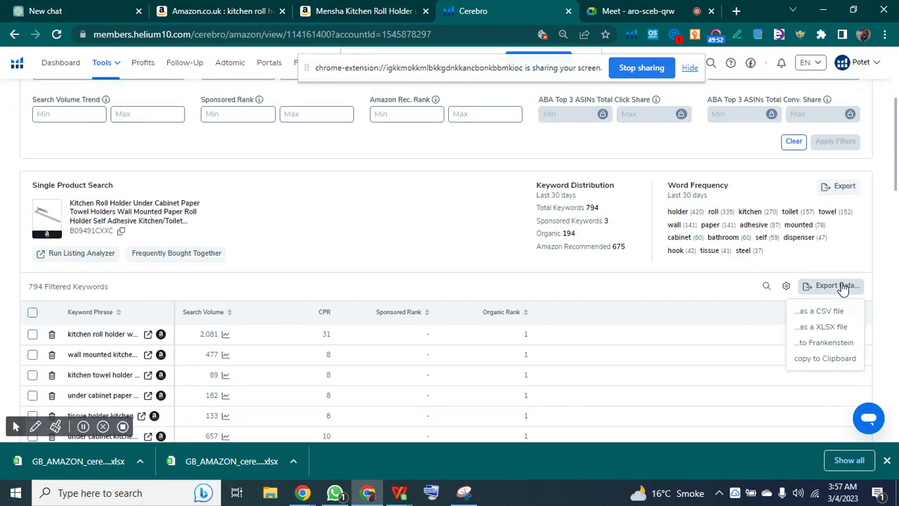
left_click(833, 328)
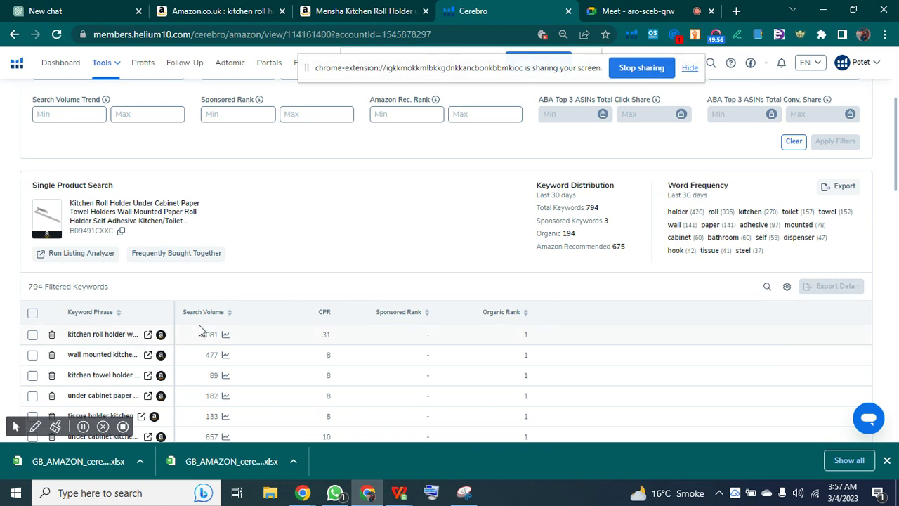
scroll(200, 328, "down", 2)
scroll(281, 341, "up", 2)
scroll(578, 391, "down", 2)
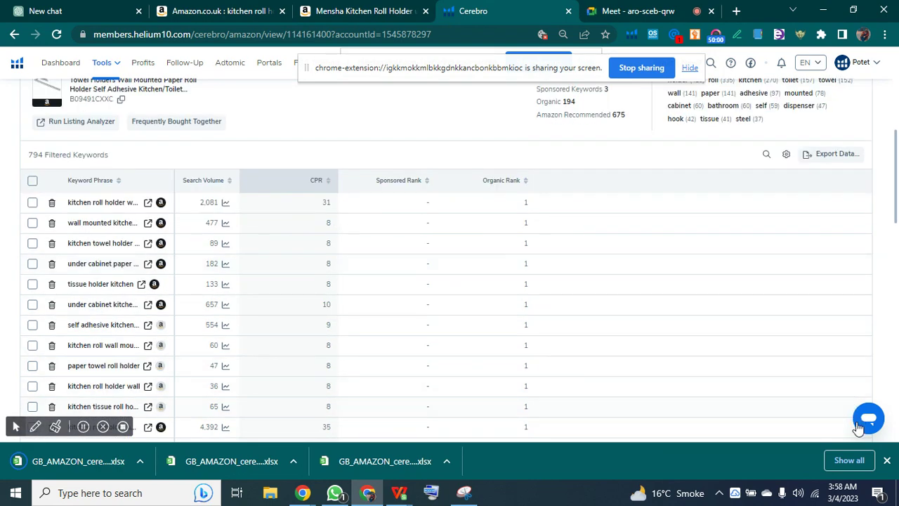
left_click(839, 435)
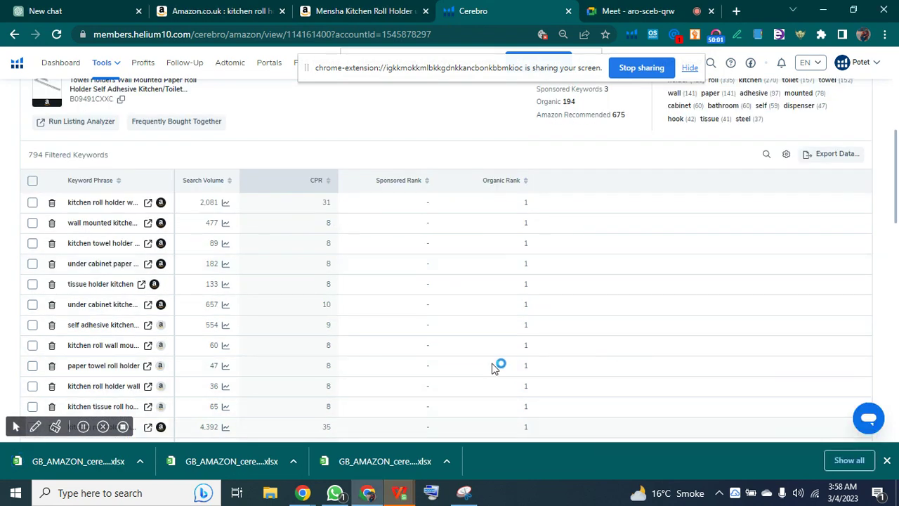
mouse_move(399, 493)
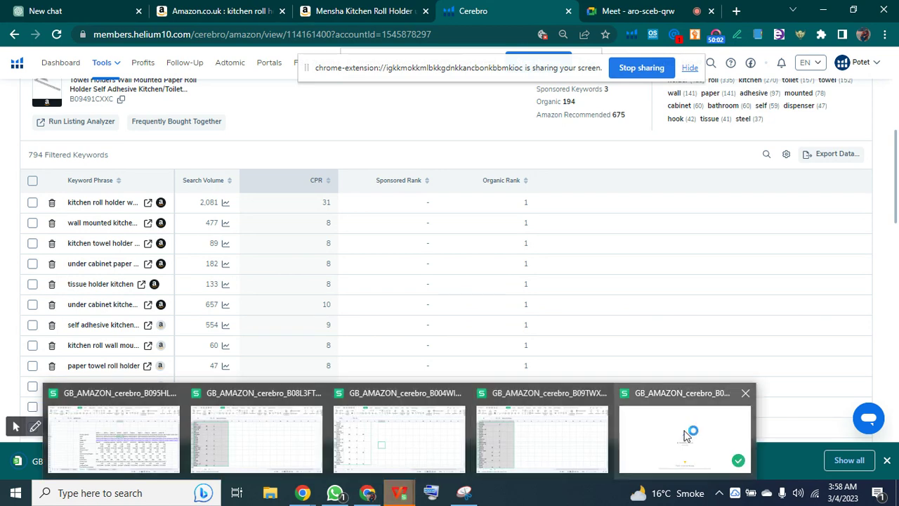
left_click(617, 442)
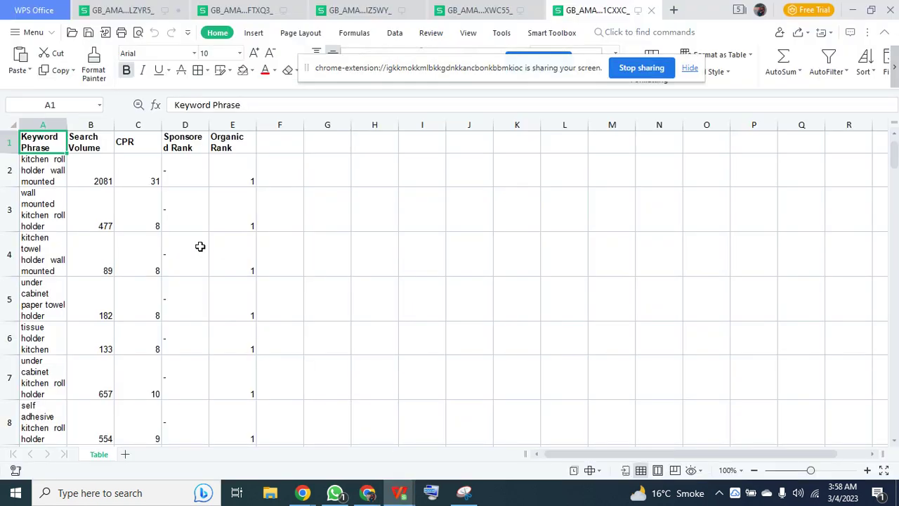
Copy the whole keyword table from the B09491CXXC workbook and paste it at cell P3 of the All Sellers Sheet in the B095HLZYR5 workbook
key("ctrl+shift+Right")
key("ctrl+shift+Down")
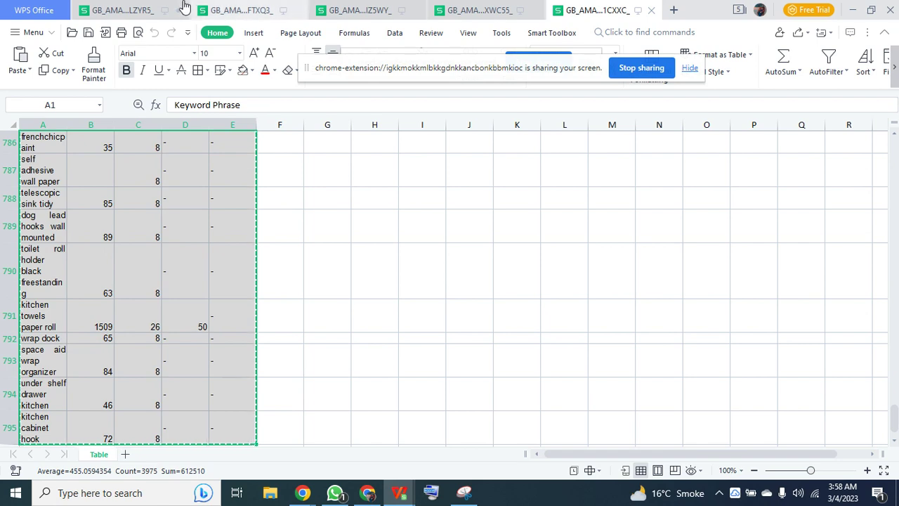
left_click(155, 10)
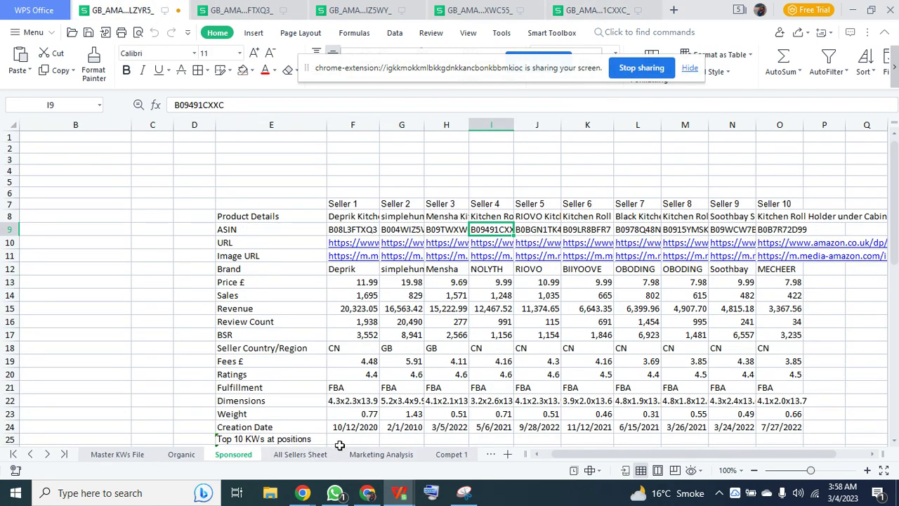
left_click(311, 455)
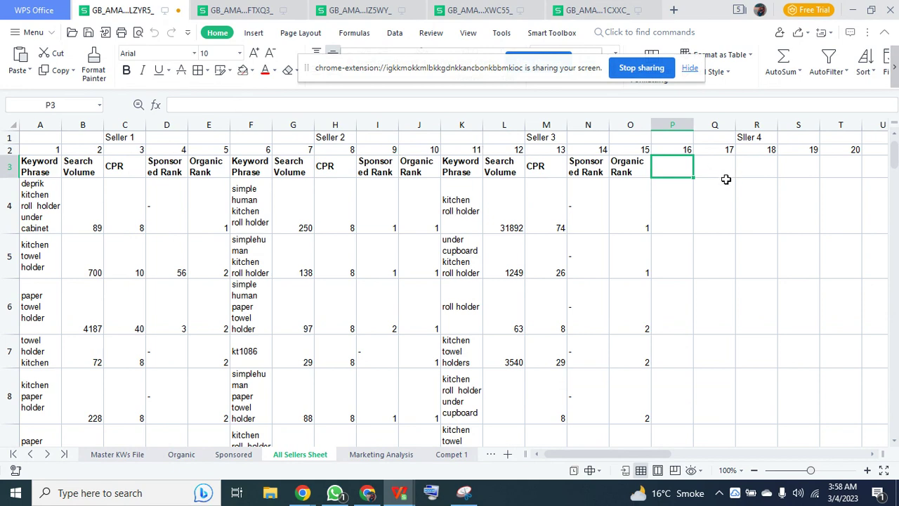
key("ctrl+v")
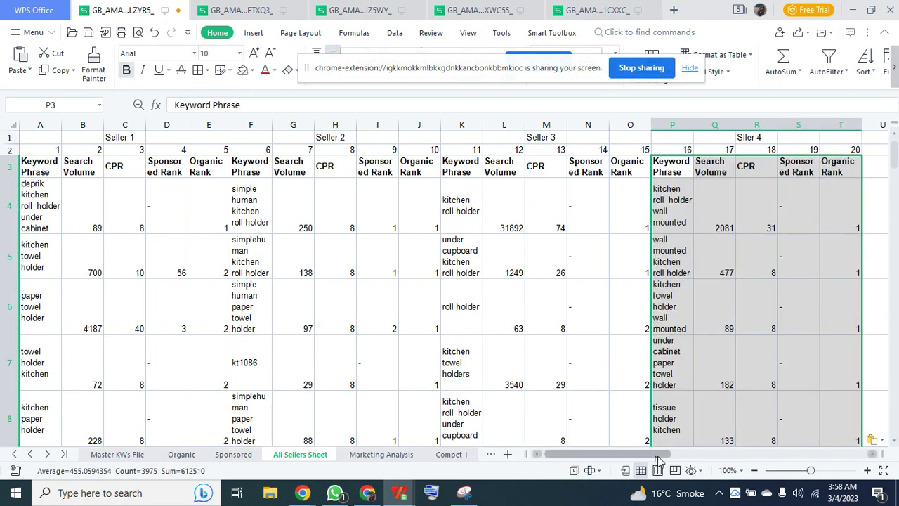
Enter the heading "Seller 5" in cell W1, correcting its spelling, and select cell U3
left_click_drag(658, 460, 860, 456)
left_click_drag(805, 456, 726, 460)
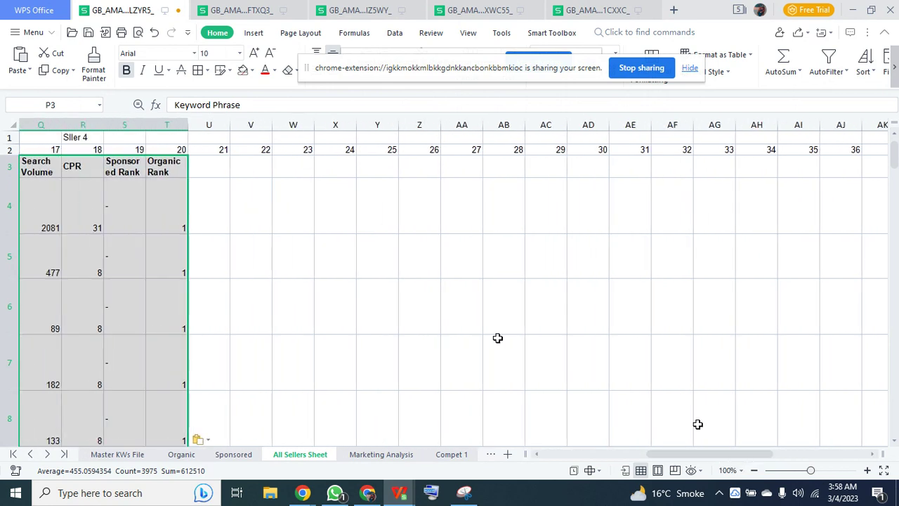
left_click(304, 136)
type("S")
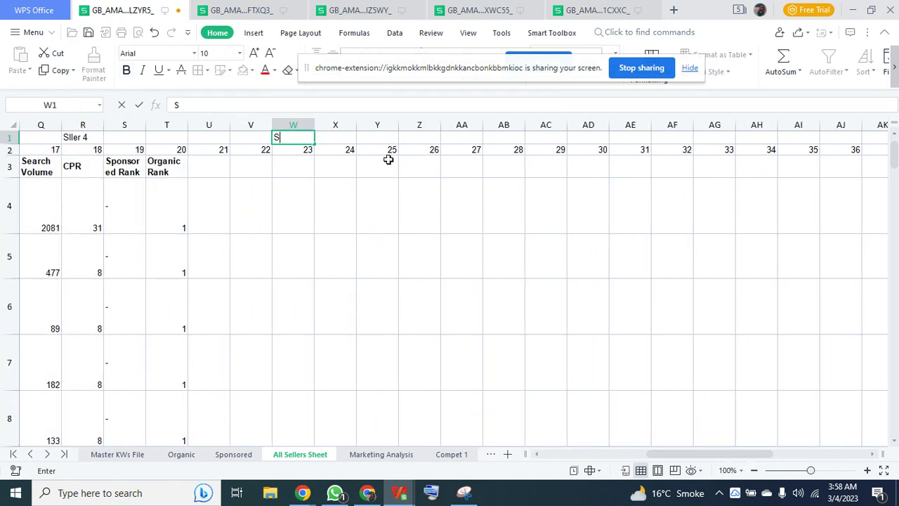
key("Return")
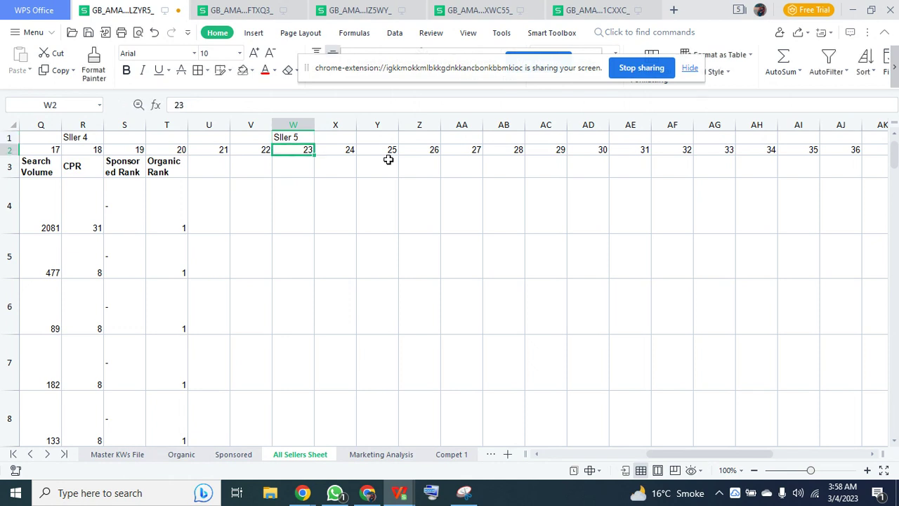
key("Up")
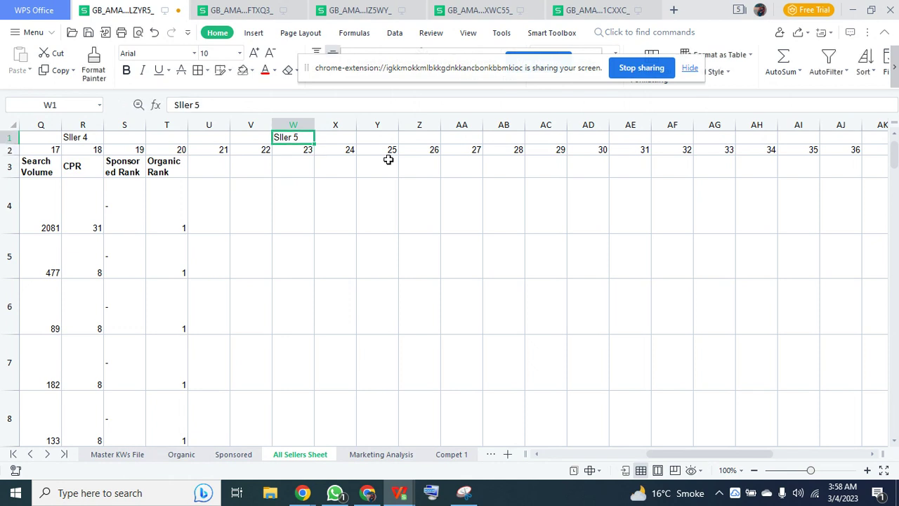
double_click(281, 137)
type("e")
key("Return")
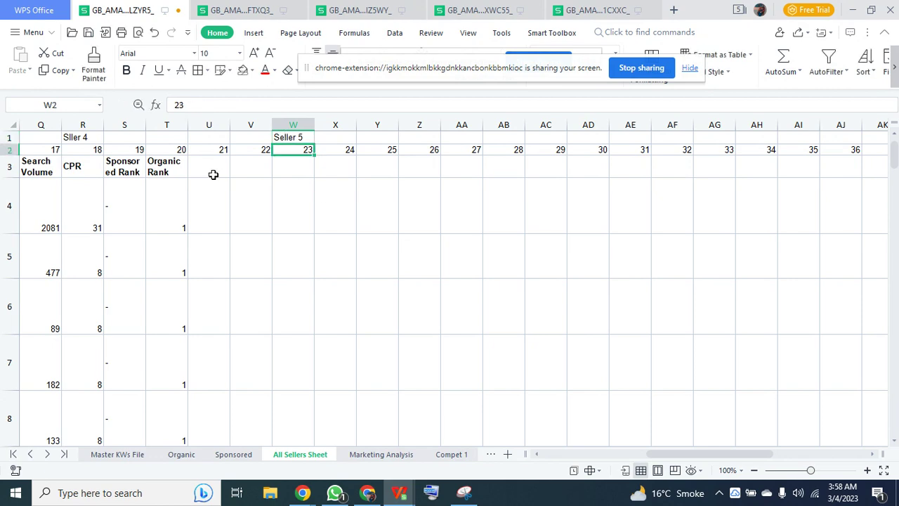
left_click(213, 171)
Copy Seller 5's ASIN from cell J9 of the Sponsored sheet and switch to the Cerebro page in Chrome
left_click(232, 454)
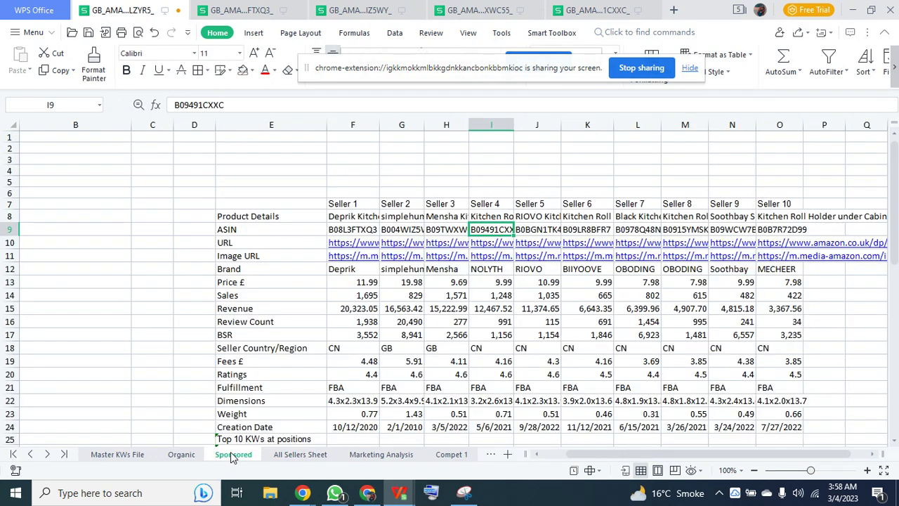
key("Right")
key("ctrl+c")
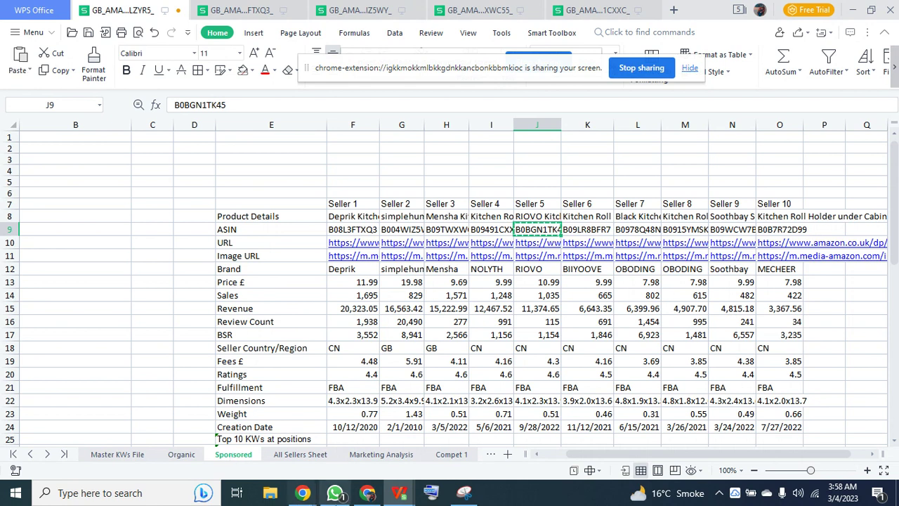
left_click(371, 494)
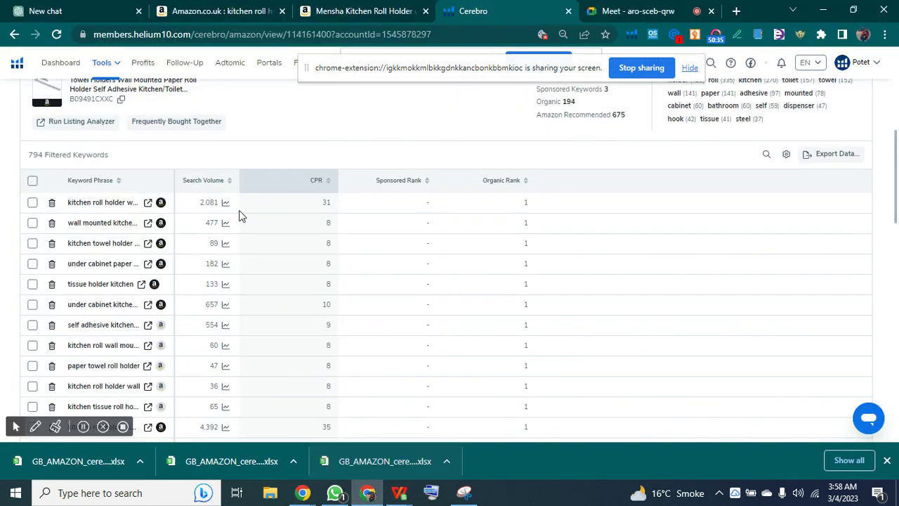
Replace the searched ASIN in Cerebro with the copied B0BGN1TK45 and get its keywords
scroll(239, 204, "up", 5)
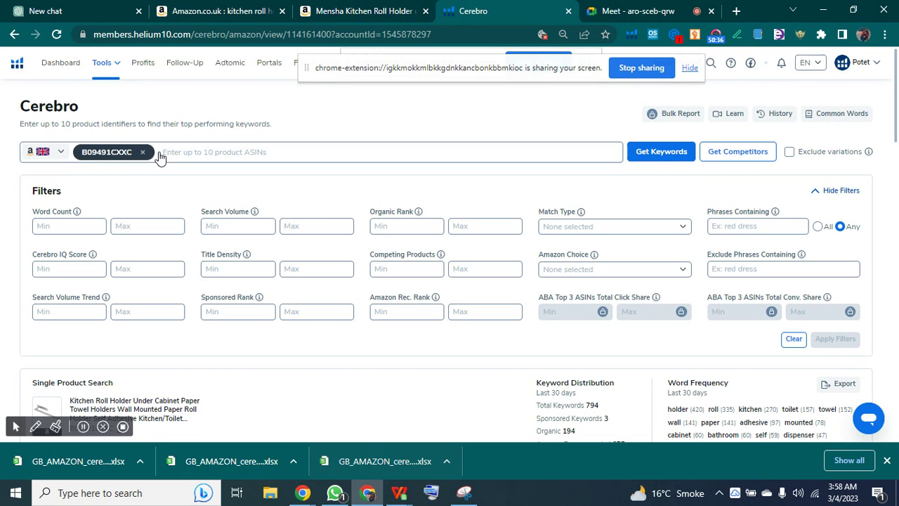
left_click(158, 152)
key("BackSpace")
key("ctrl+v")
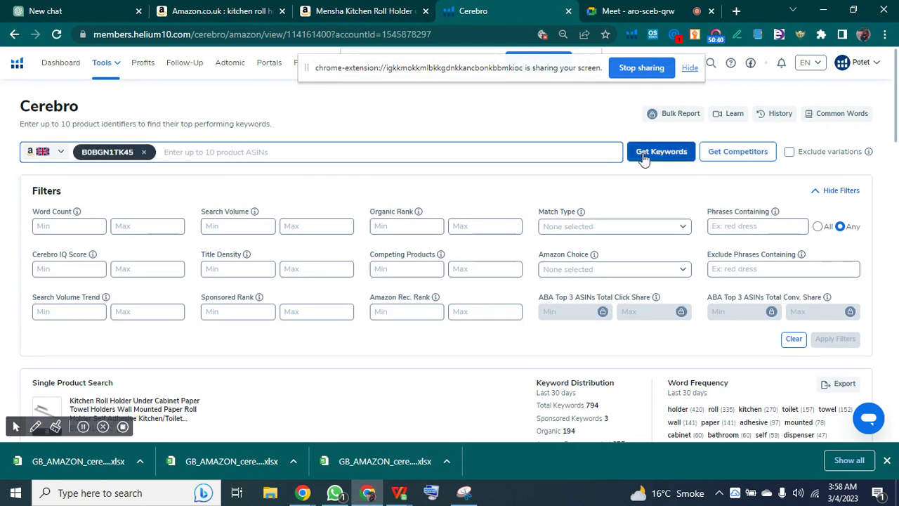
left_click(643, 153)
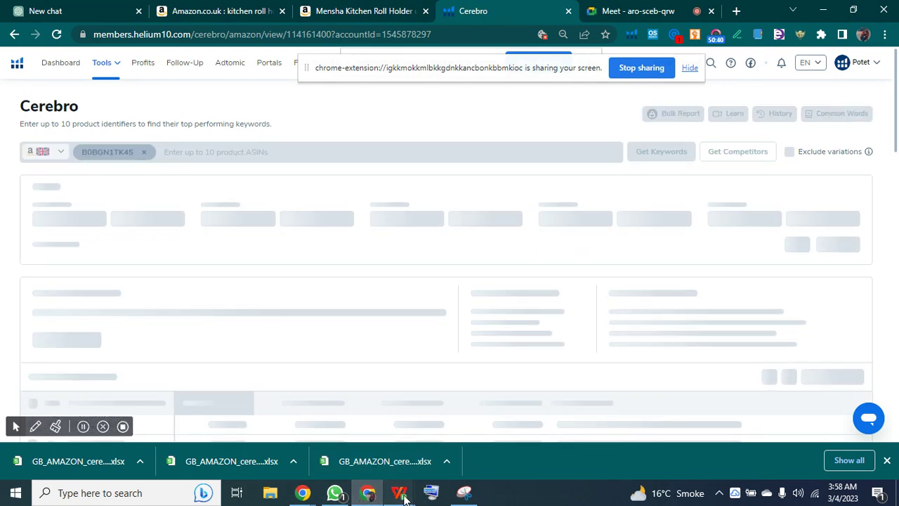
Close the four earlier sellers' exported workbooks in WPS Office and show the All Sellers Sheet of the B095HLZYR5 workbook
mouse_move(399, 494)
left_click(254, 435)
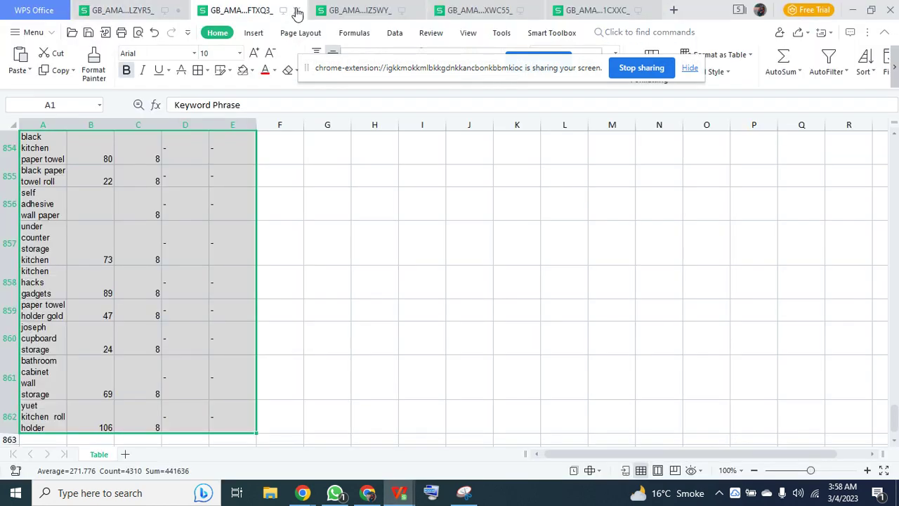
left_click(121, 11)
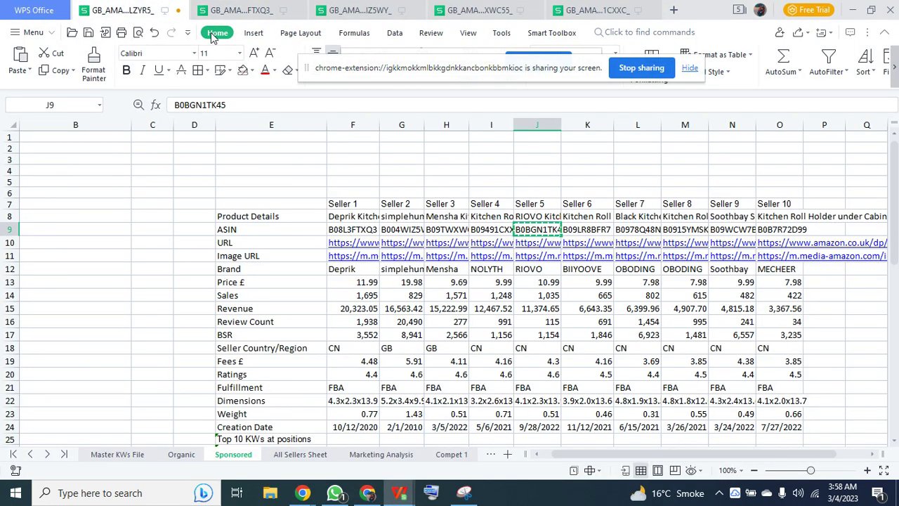
left_click(274, 12)
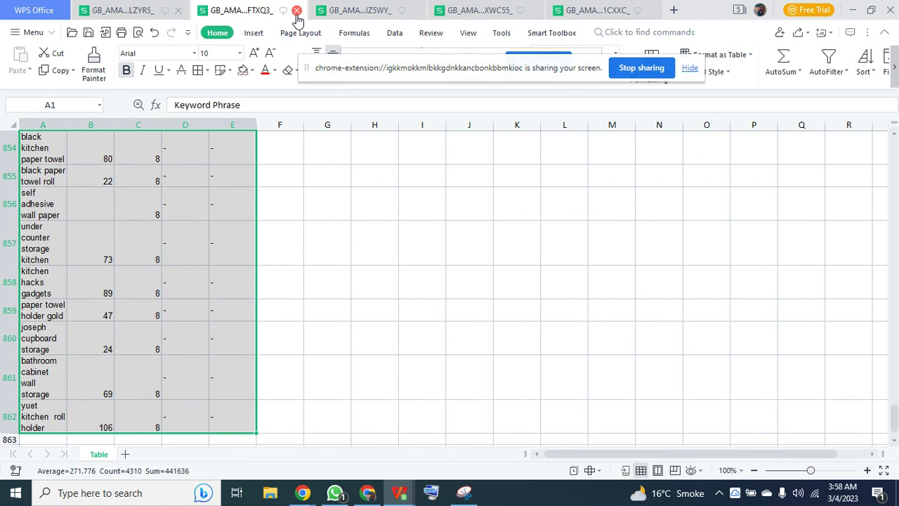
left_click(298, 12)
left_click(354, 11)
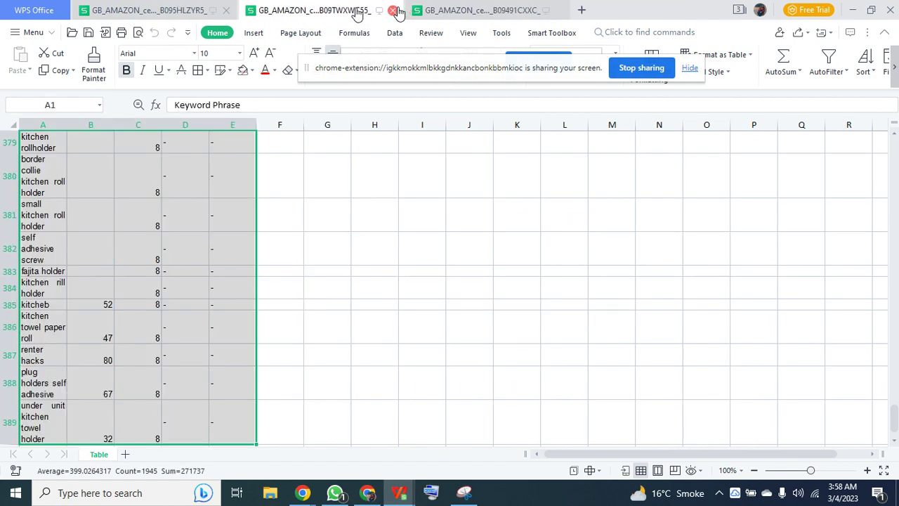
left_click(392, 10)
left_click(392, 10)
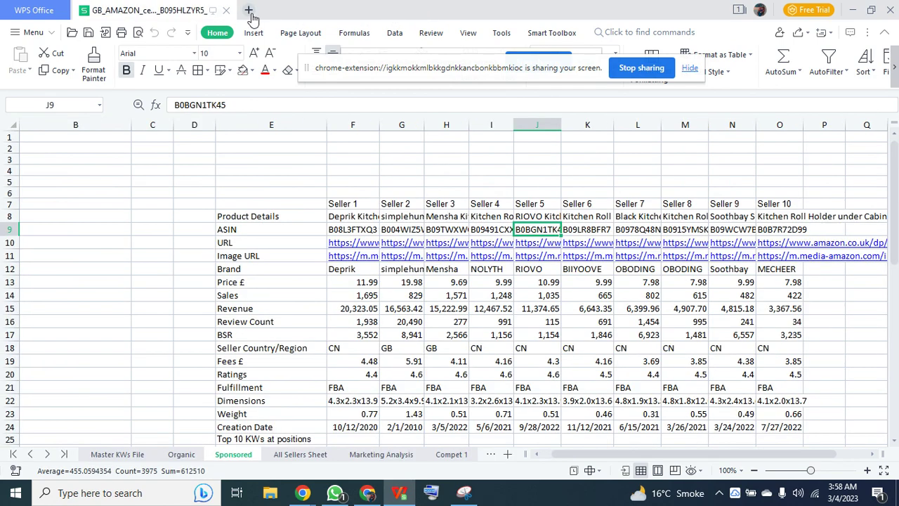
left_click(309, 458)
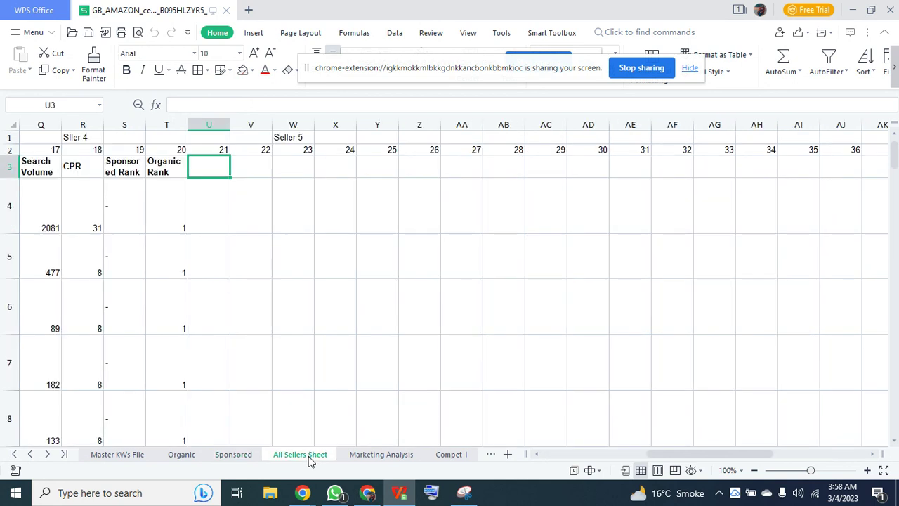
Return to Cerebro in Chrome and run a new keyword search for ASIN B0BGN1TK45
left_click(368, 493)
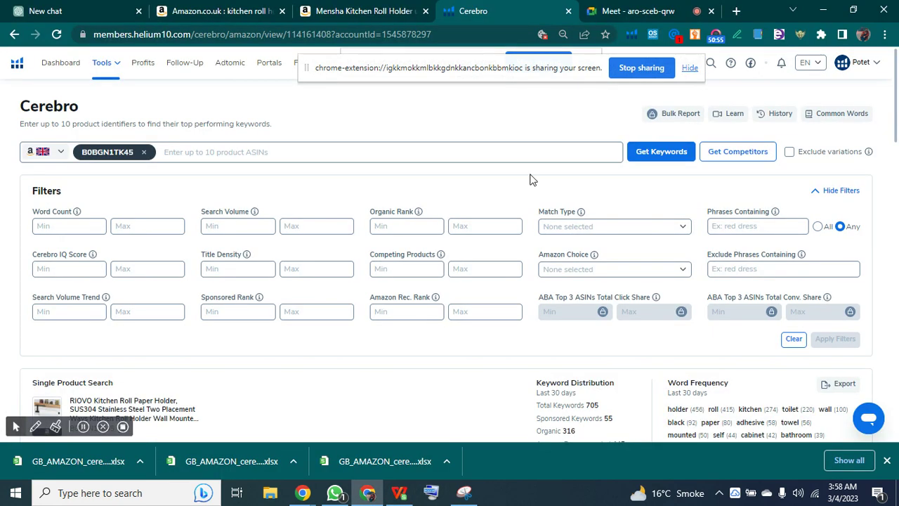
left_click(673, 151)
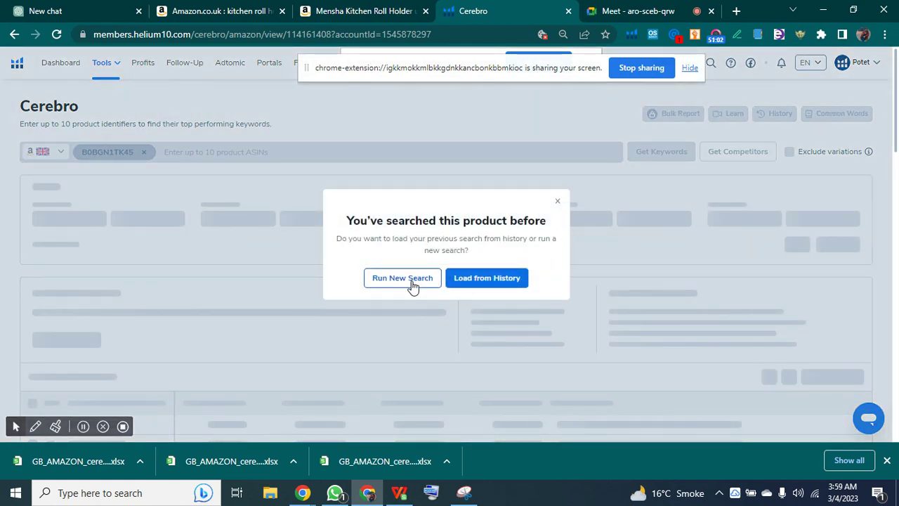
left_click(402, 278)
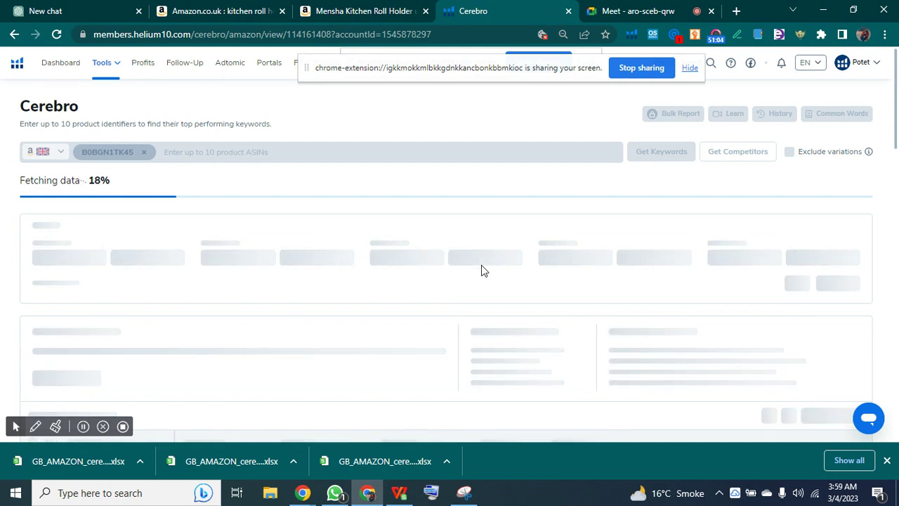
Export the B0BGN1TK45 keywords from Cerebro as an XLSX file and open the downloaded workbook in WPS Office
scroll(481, 264, "down", 3)
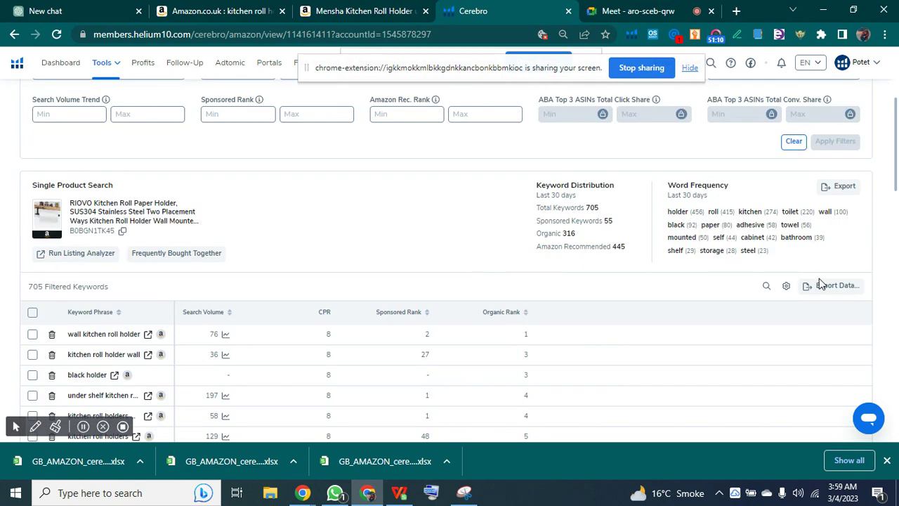
left_click(824, 288)
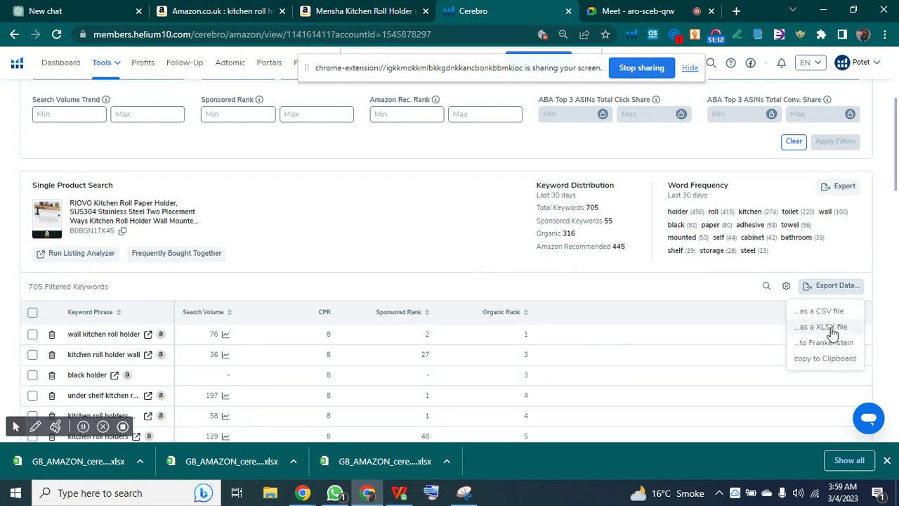
left_click(831, 328)
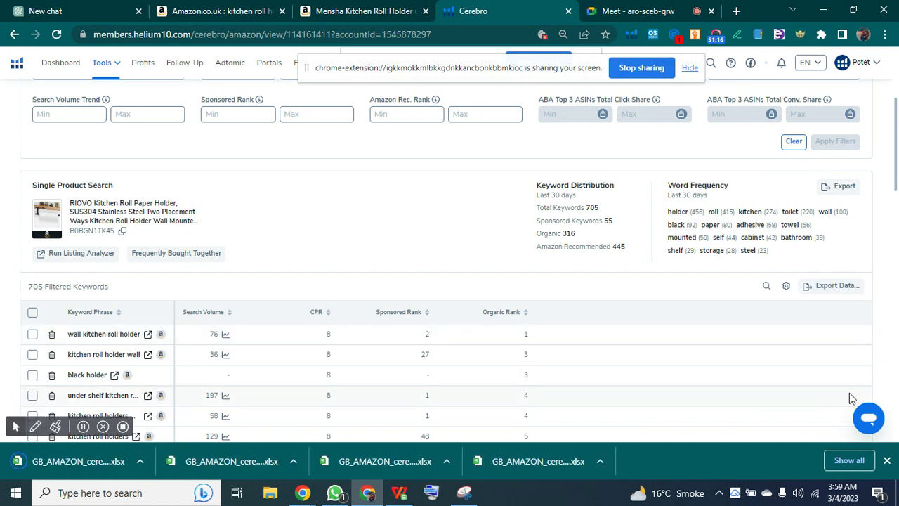
left_click(845, 436)
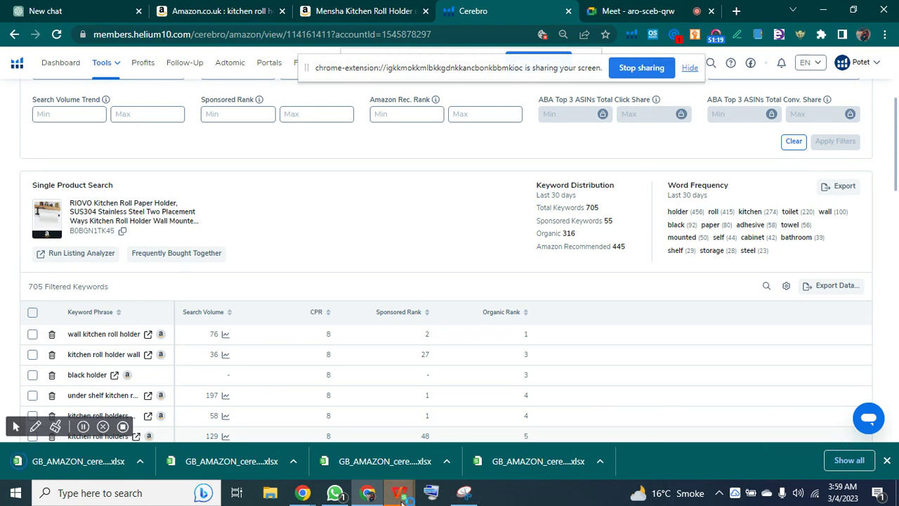
mouse_move(401, 495)
left_click(467, 430)
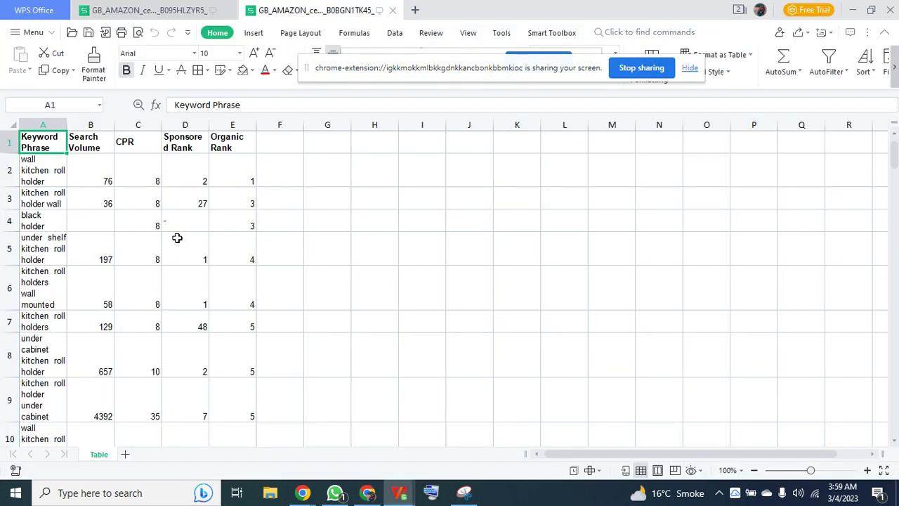
Copy the whole keyword table from the B0BGN1TK45 workbook and paste it at cell U3 of the All Sellers Sheet
key("ctrl+shift+Right")
key("ctrl+shift+Down")
key("ctrl+c")
key("ctrl+Tab")
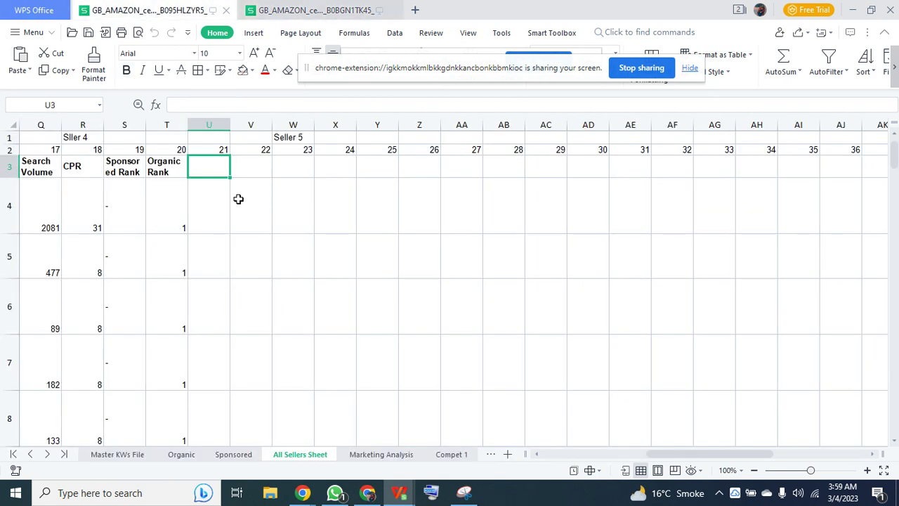
key("ctrl+v")
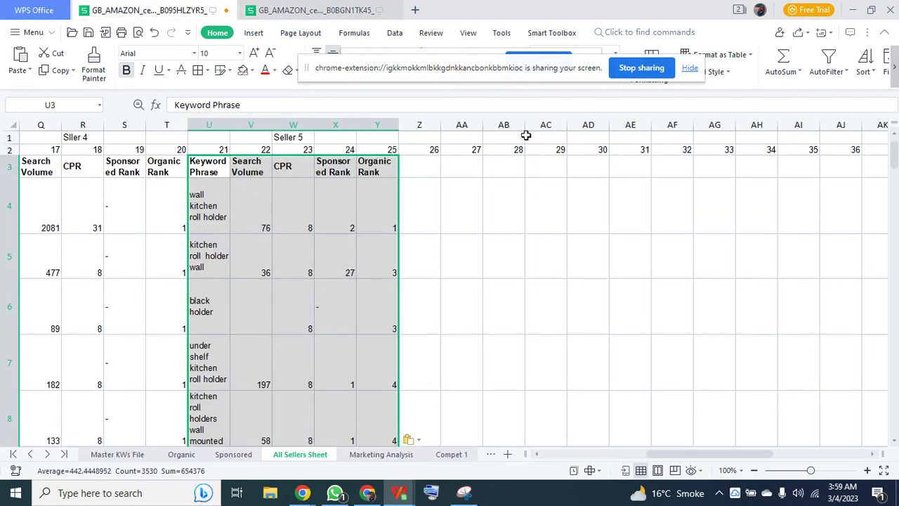
Enter the heading "Seller 6" in cell AB1 and select cell Z3
left_click(525, 138)
type("Seller 6")
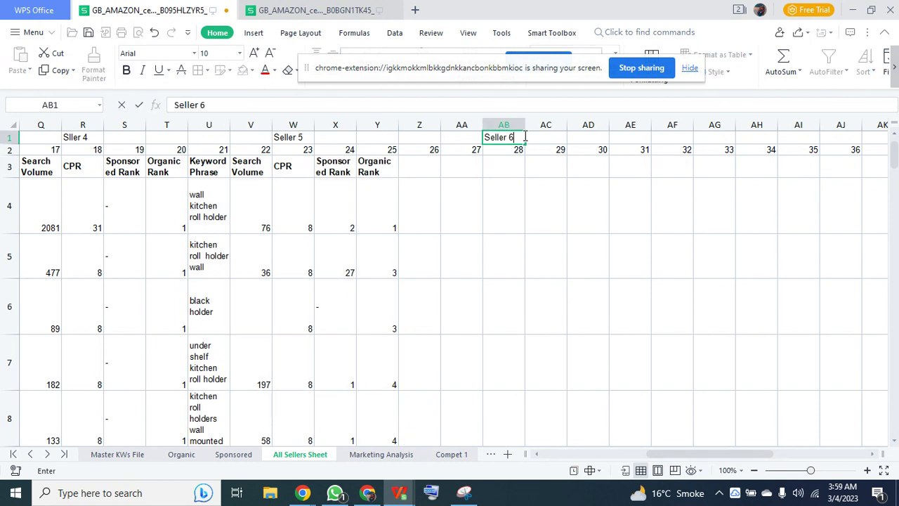
key("Return")
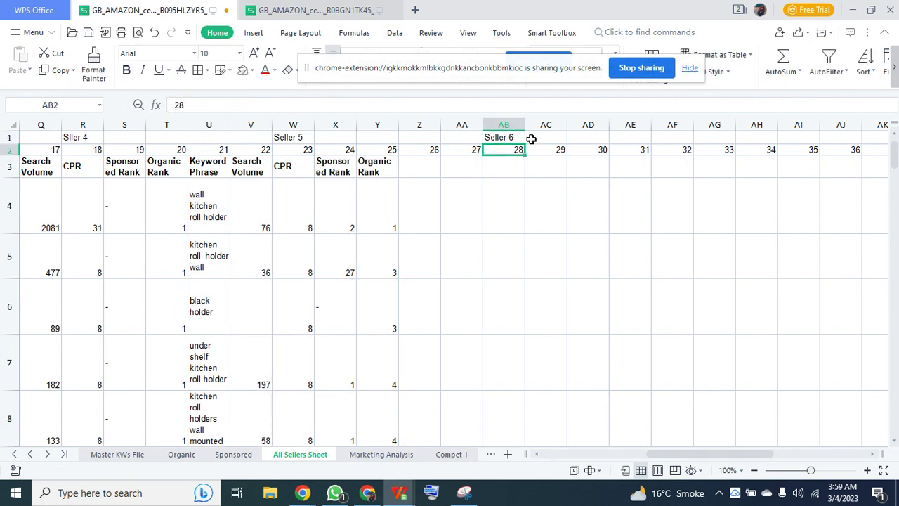
left_click(418, 169)
Copy Seller 6's ASIN from cell K9 of the Sponsored sheet and switch to the Cerebro page in Chrome
mouse_move(355, 499)
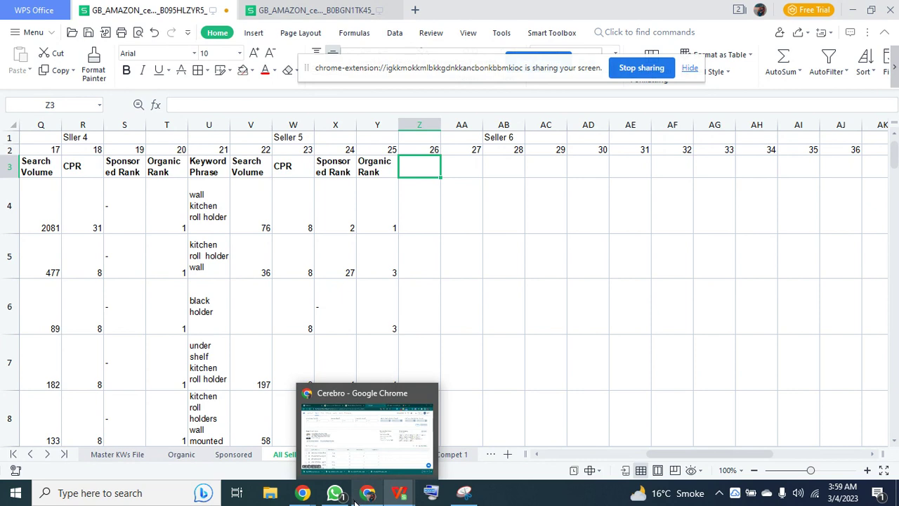
left_click(234, 457)
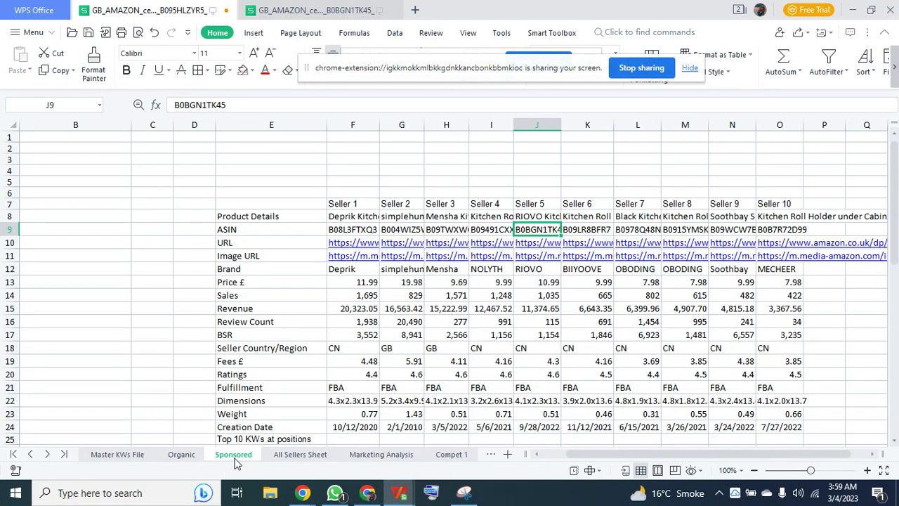
key("Right")
key("ctrl+c")
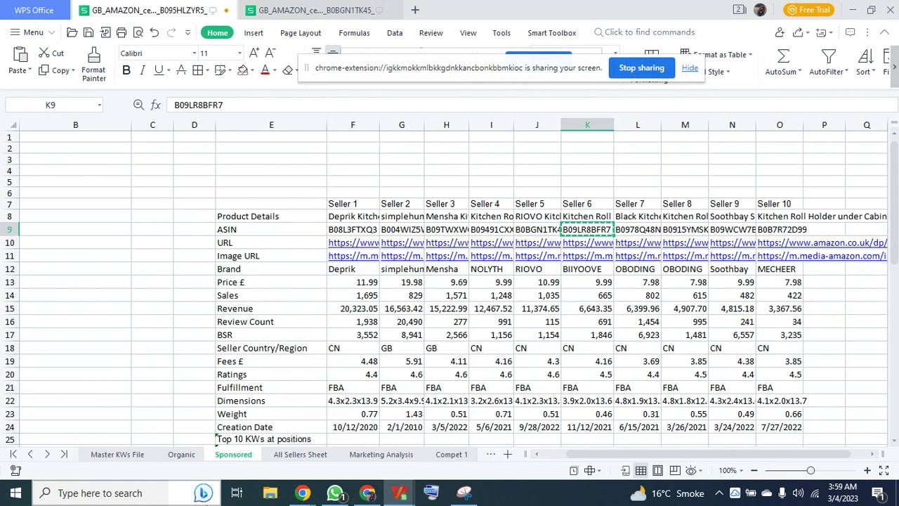
left_click(365, 494)
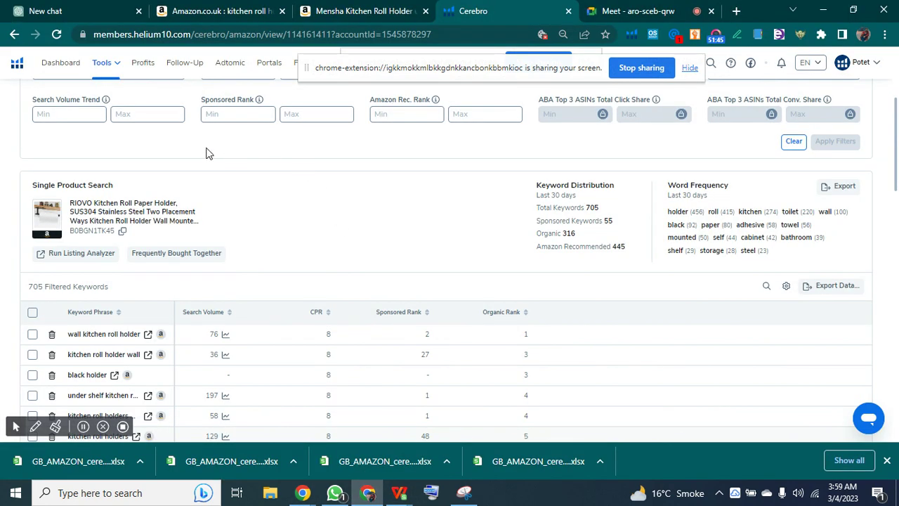
Replace the searched ASIN with the copied B09LR8BFR7 and fetch its keywords in Cerebro
scroll(209, 153, "up", 3)
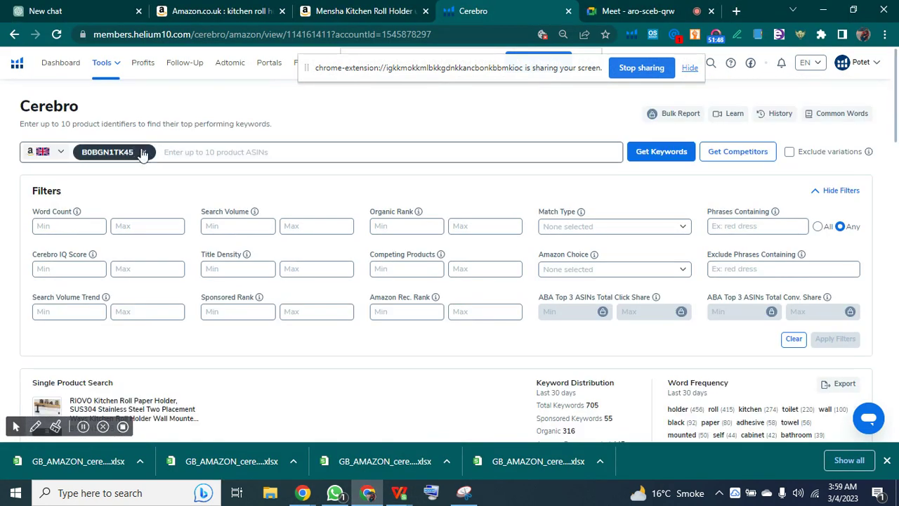
left_click(143, 152)
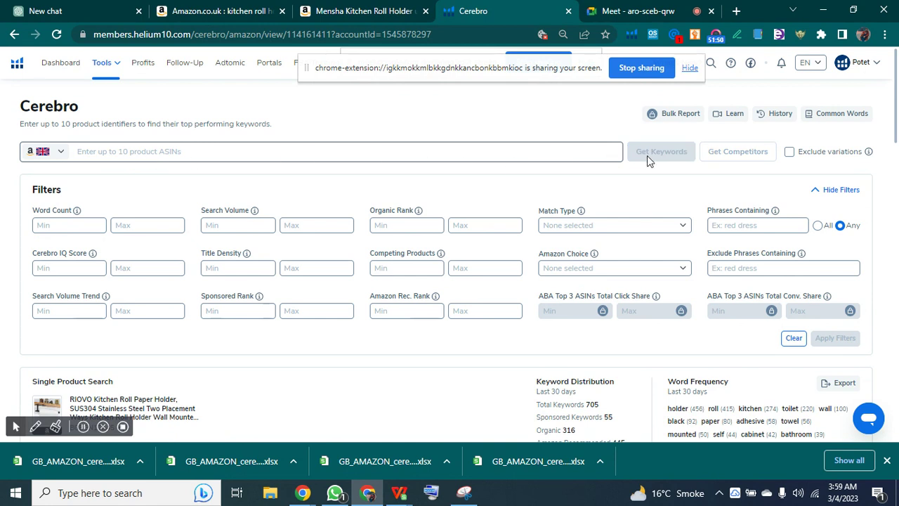
key("ctrl+v")
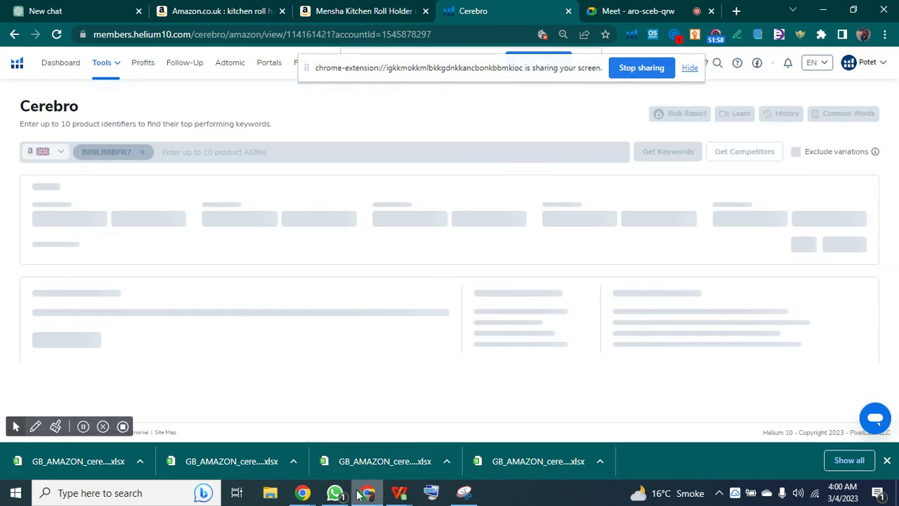
Mute the microphone in the Google Meet call and return to the Cerebro page
left_click(630, 12)
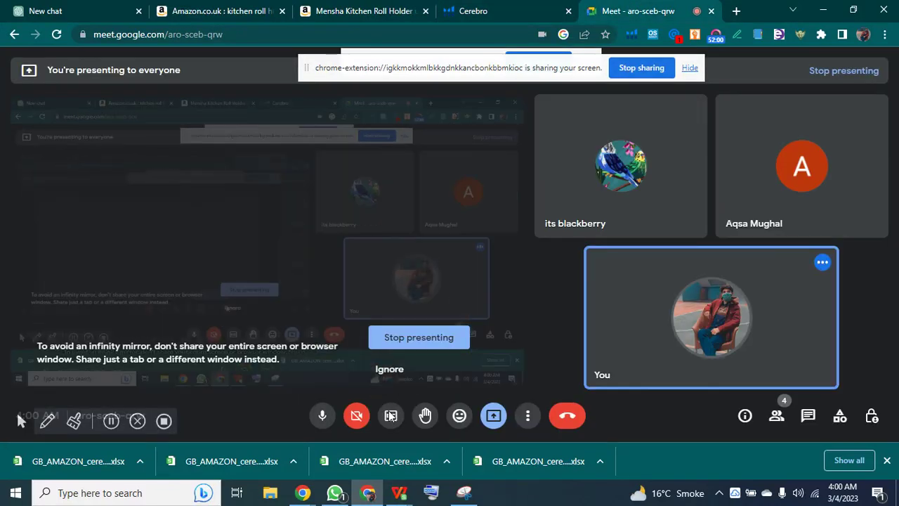
left_click(321, 415)
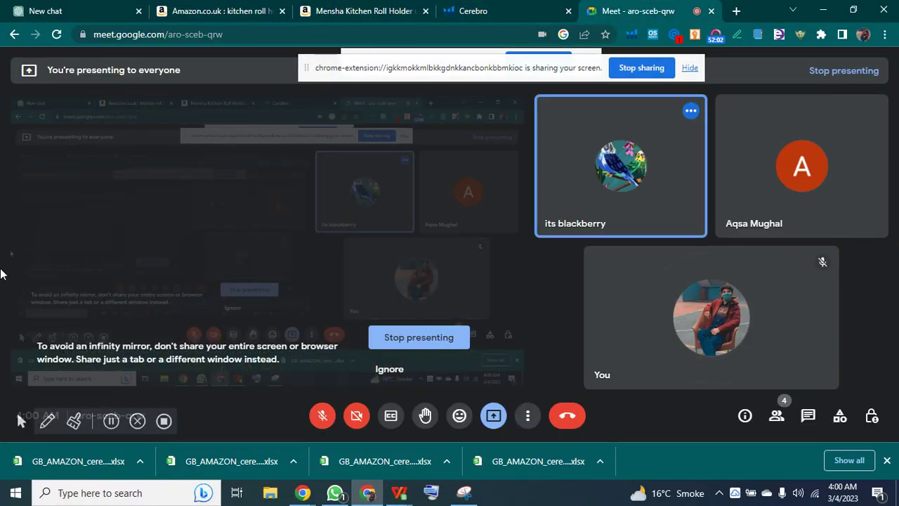
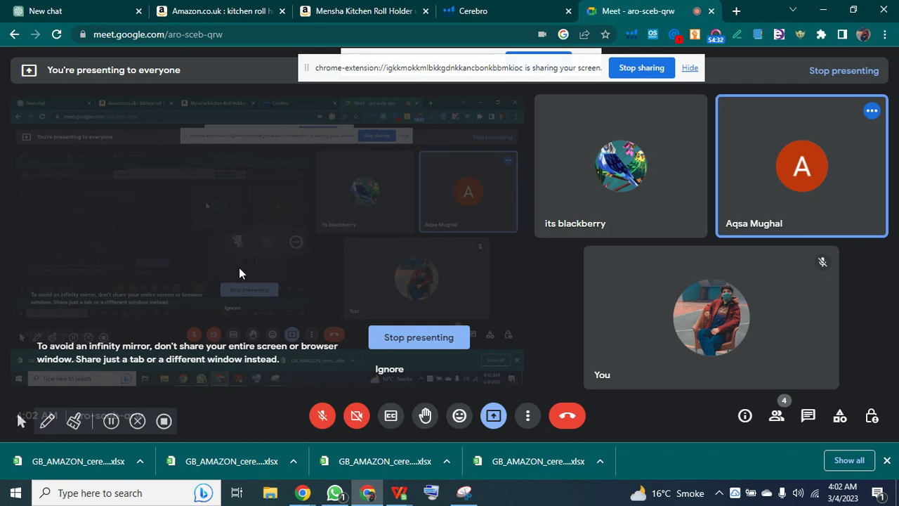
left_click(528, 10)
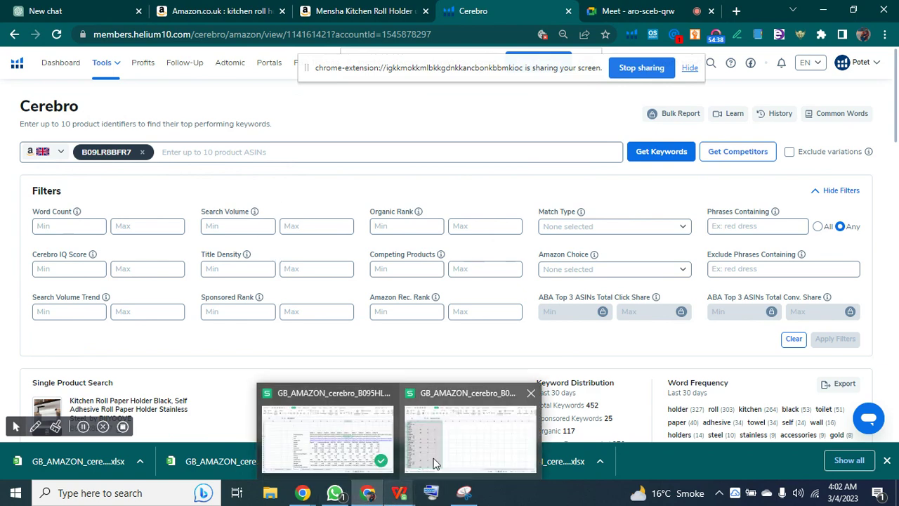
scroll(403, 215, "down", 2)
scroll(396, 233, "up", 2)
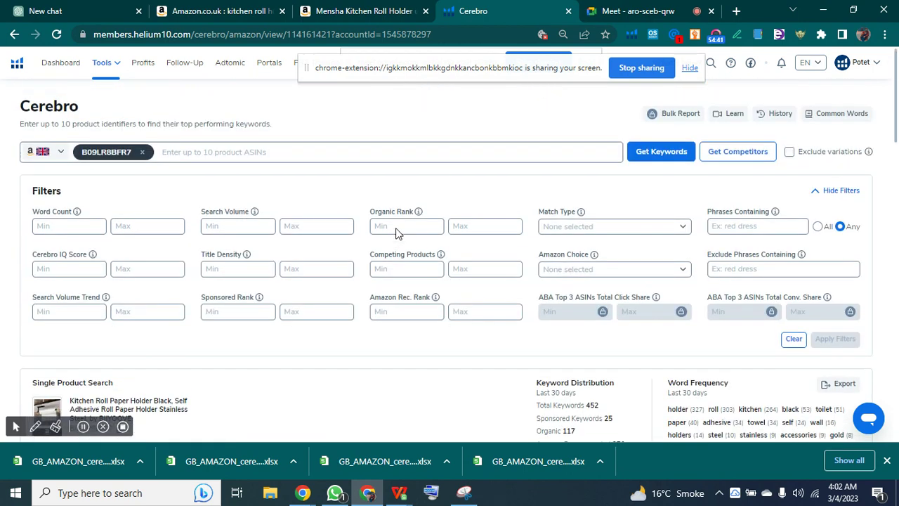
Unmute the microphone in the Google Meet call and go back to the Cerebro results
left_click(623, 10)
left_click(322, 415)
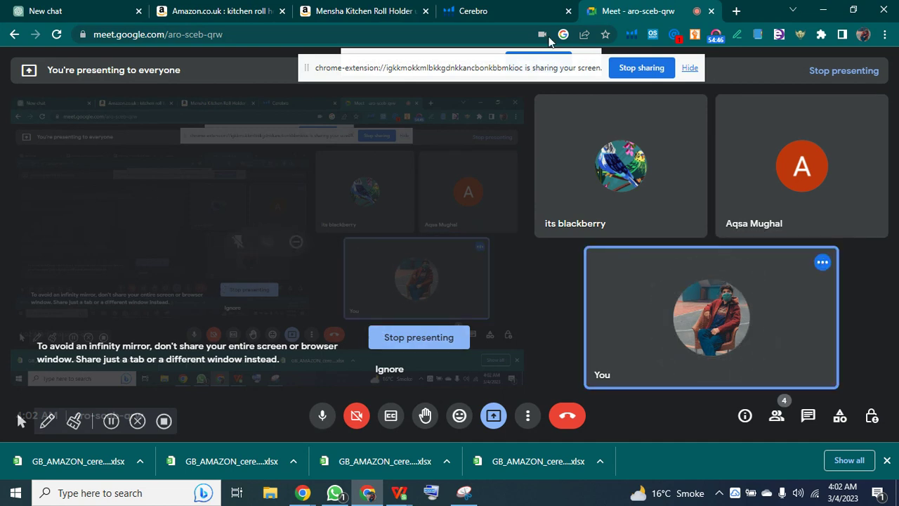
left_click(460, 13)
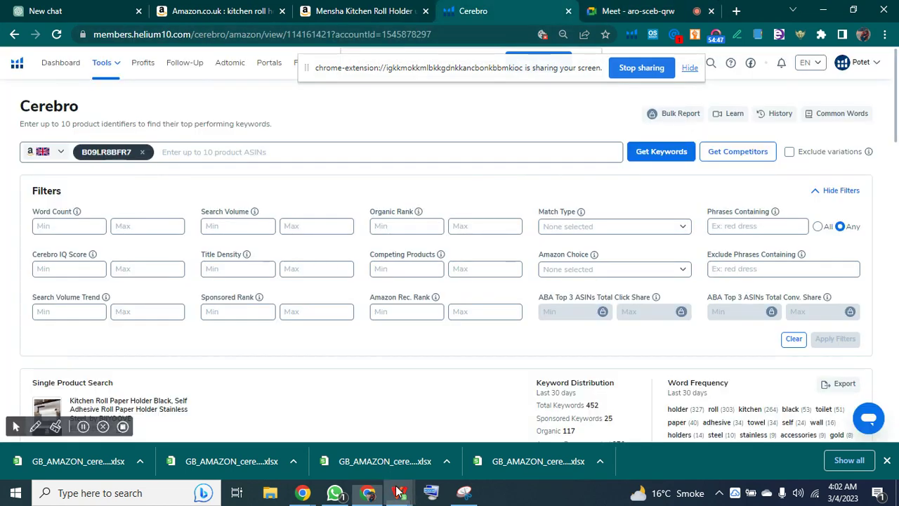
Rerun the Cerebro keyword search for Seller 6's ASIN B09LR8BFR7 as a new search
mouse_move(399, 492)
left_click(328, 425)
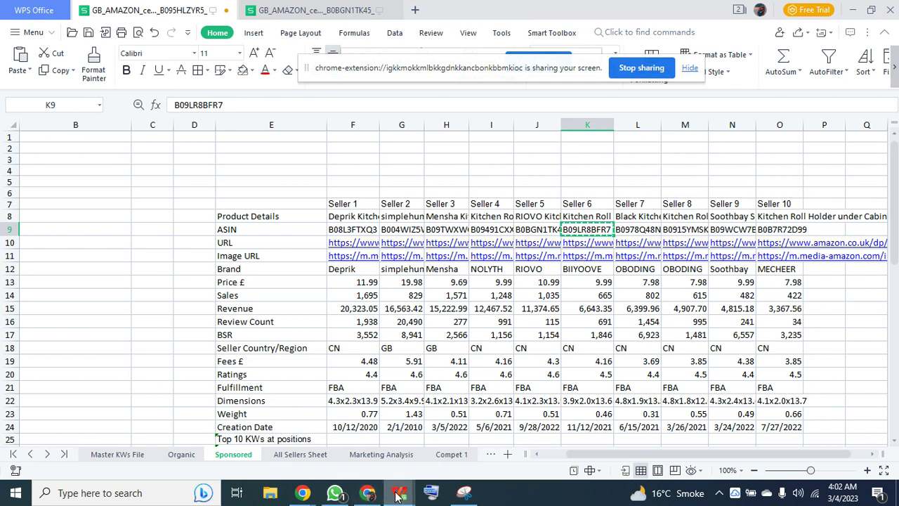
left_click(367, 492)
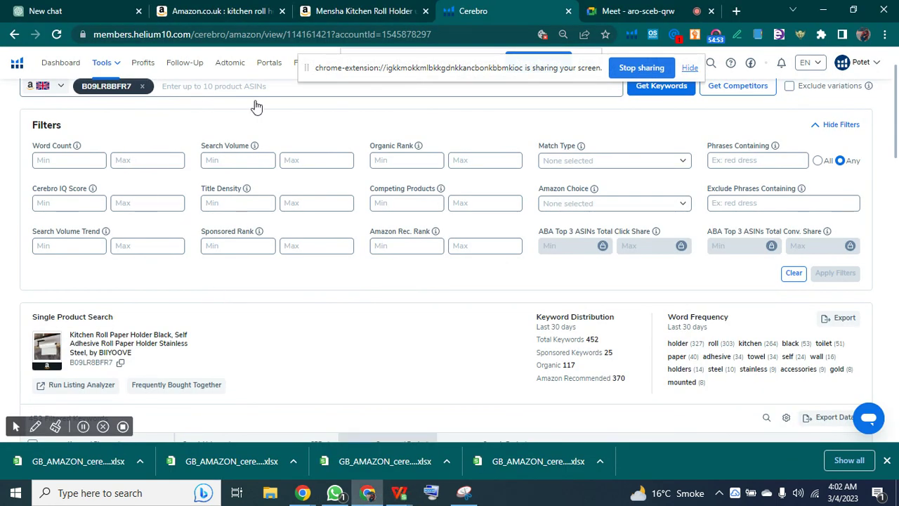
scroll(281, 119, "up", 1)
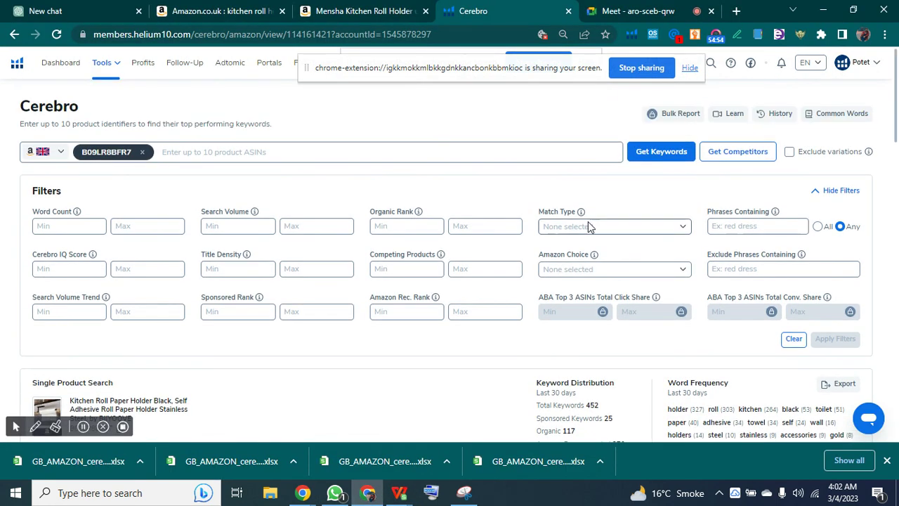
left_click(644, 154)
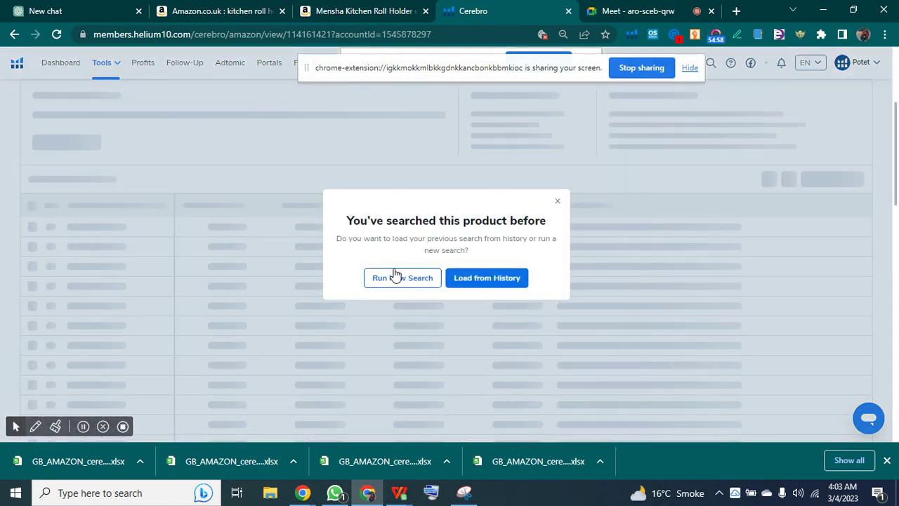
left_click(392, 278)
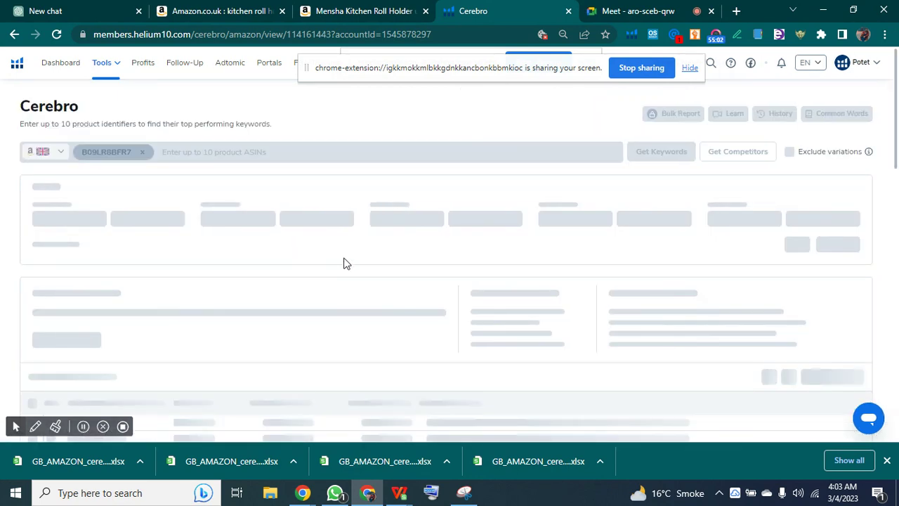
Export the filtered keywords for B09LR8BFR7 as an XLSX file and open the downloaded workbook in WPS Office
scroll(344, 264, "down", 2)
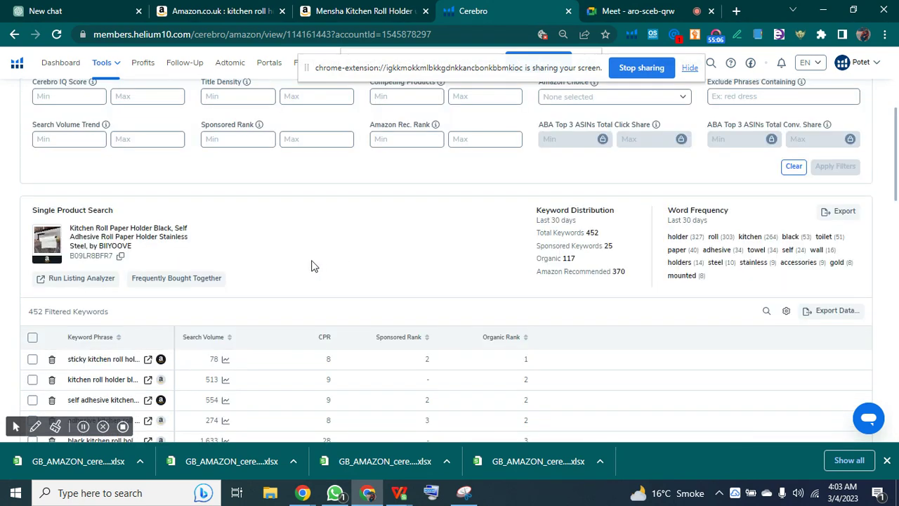
scroll(193, 336, "down", 1)
left_click(815, 312)
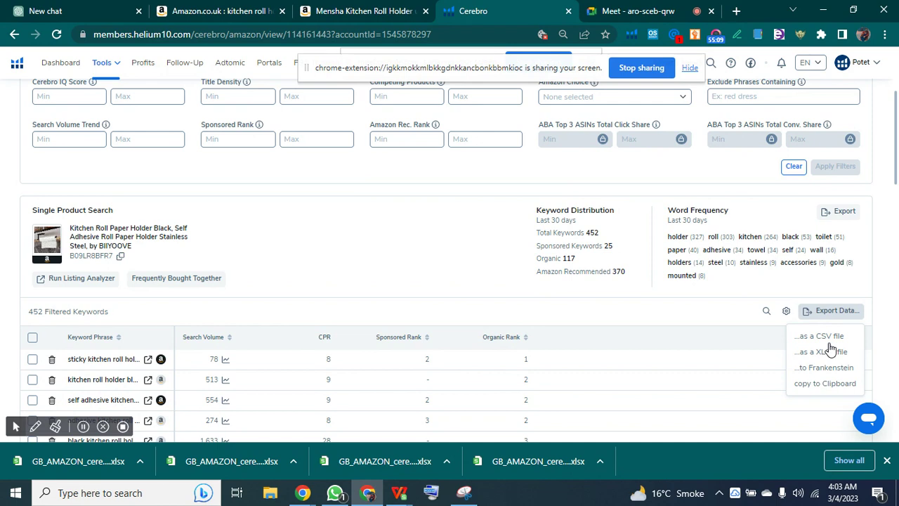
left_click(830, 348)
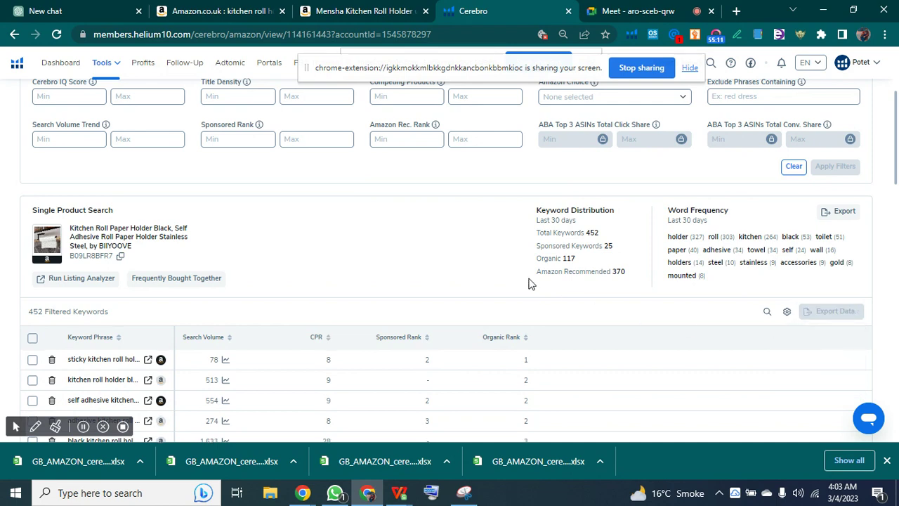
scroll(457, 223, "down", 2)
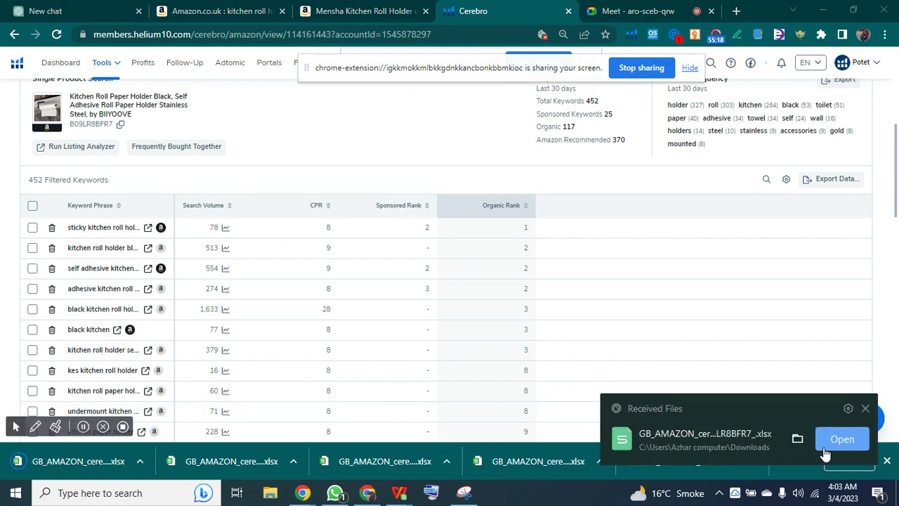
left_click(829, 443)
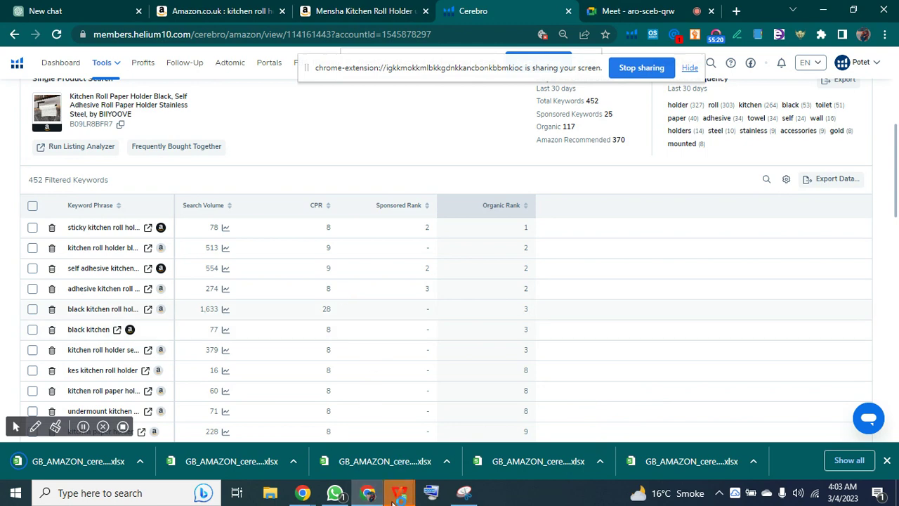
left_click(537, 425)
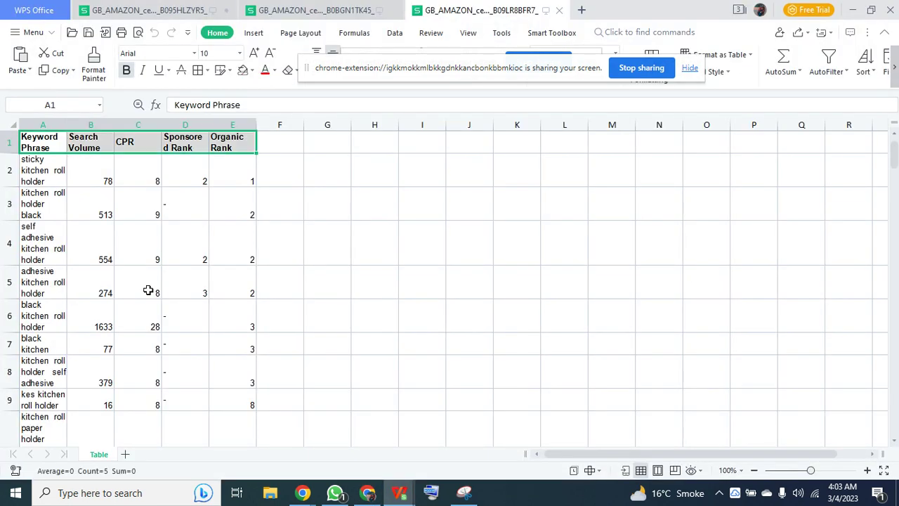
Copy the whole exported keyword table and paste it at cell Z3 of the All Sellers Sheet, under Seller 6
key("ctrl+shift+Right")
key("ctrl+shift+Down")
key("ctrl+c")
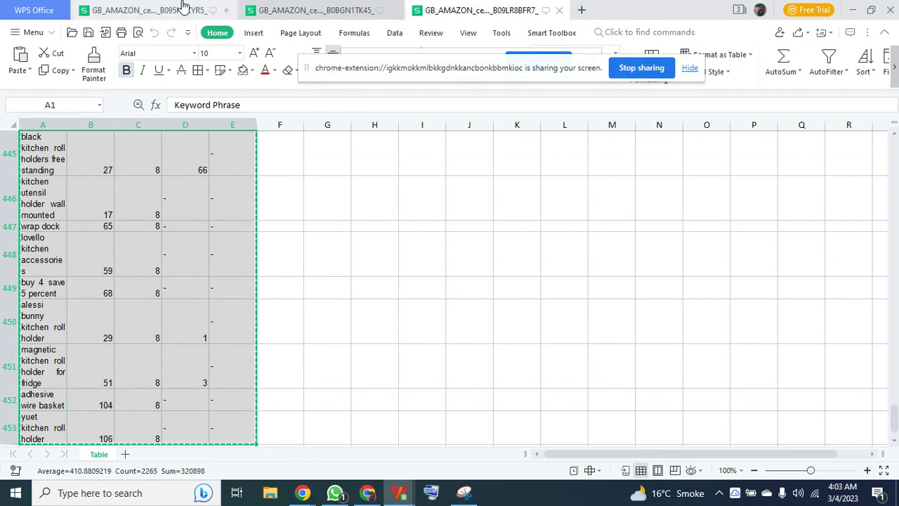
left_click(162, 10)
left_click(300, 454)
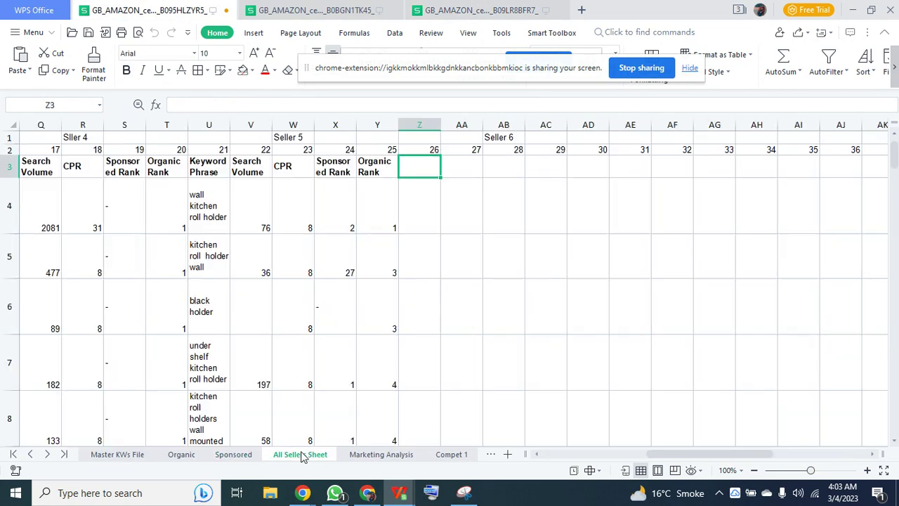
key("ctrl+v")
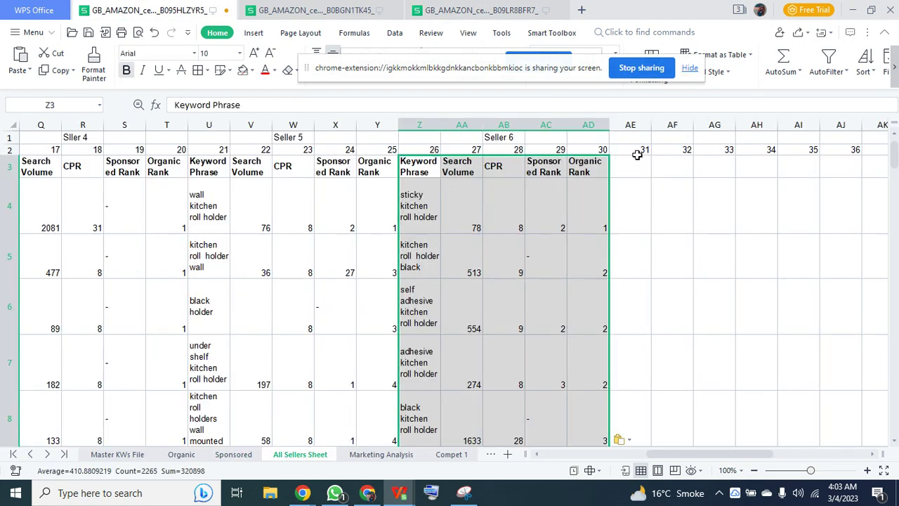
Enter the heading Seller 7 in cell AG1 and select cell AE3 as the start of that seller's block
left_click(711, 138)
type("Seller 7")
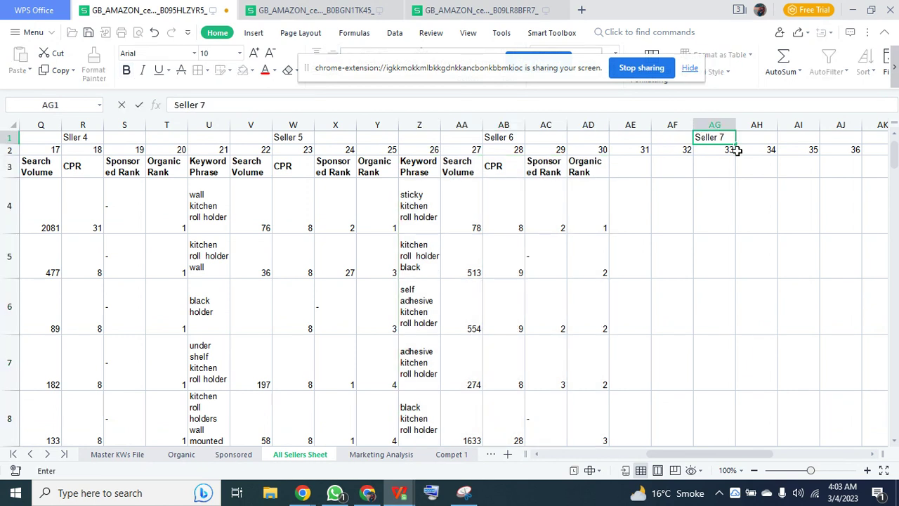
key("Return")
key("Down")
key("Left")
key("Left")
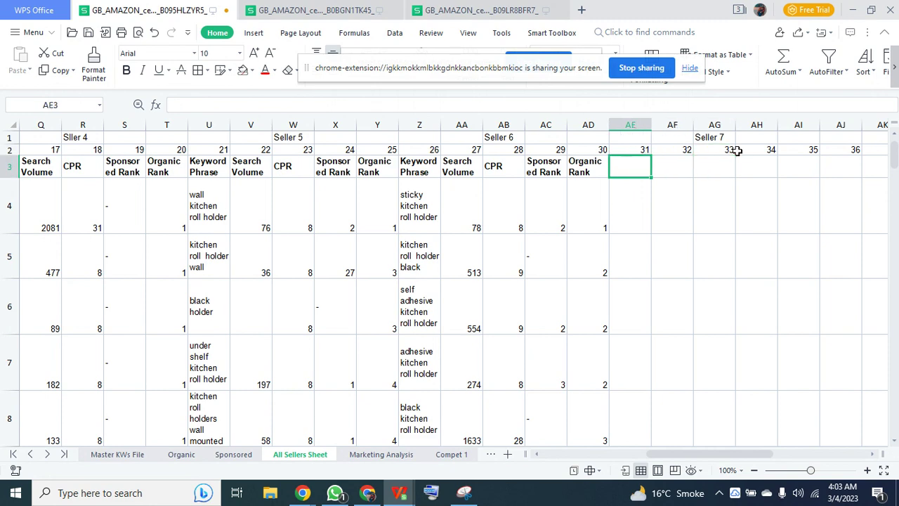
Copy Seller 7's ASIN from cell L9 of the Sponsored sheet and switch to the Cerebro page in Chrome
left_click(229, 455)
key("Right")
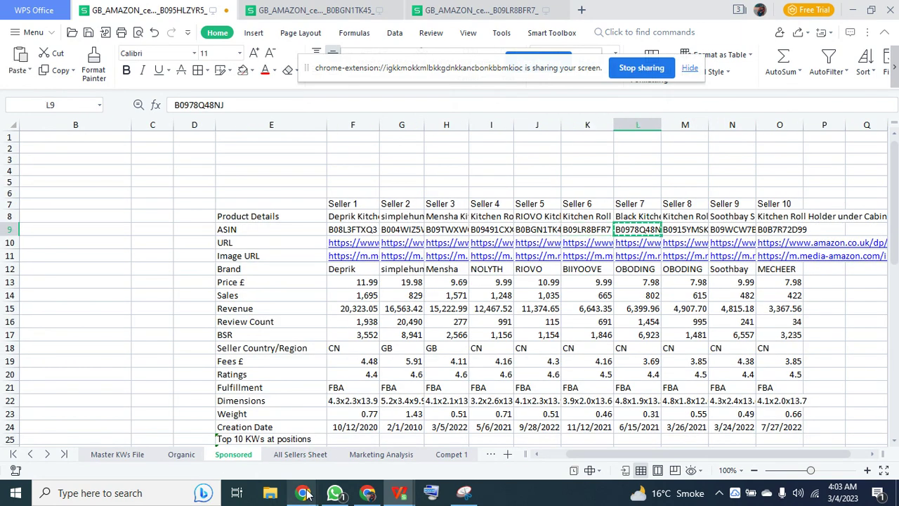
left_click(324, 442)
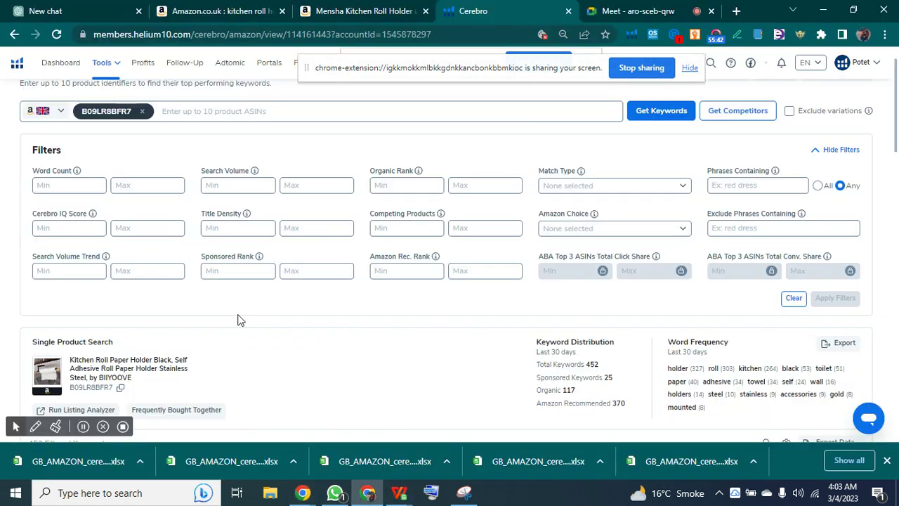
Replace the searched ASIN with B0978Q48NJ and fetch its keywords in Cerebro
scroll(237, 320, "up", 1)
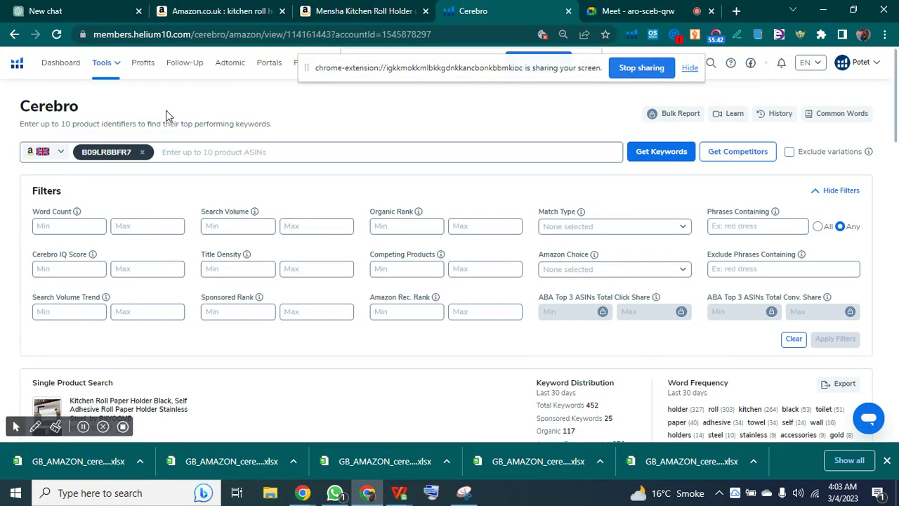
left_click(160, 151)
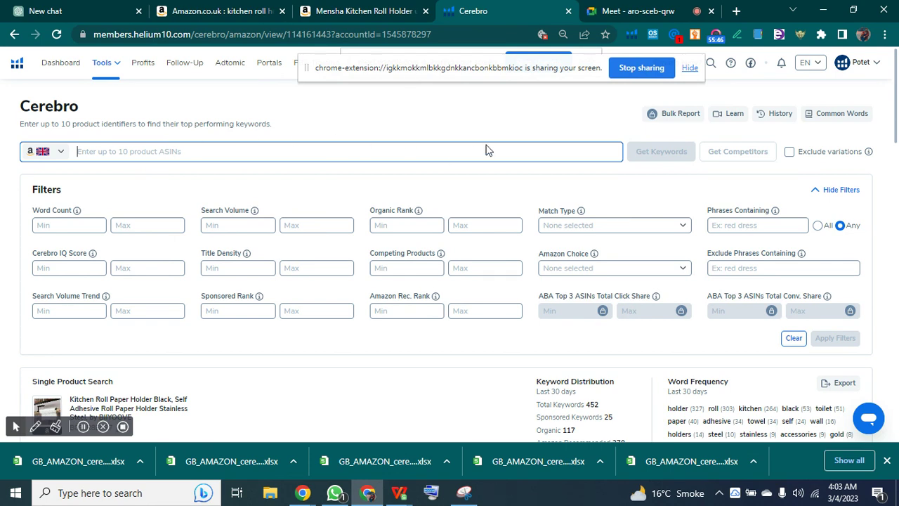
type("B0978Q48NJ")
left_click(649, 151)
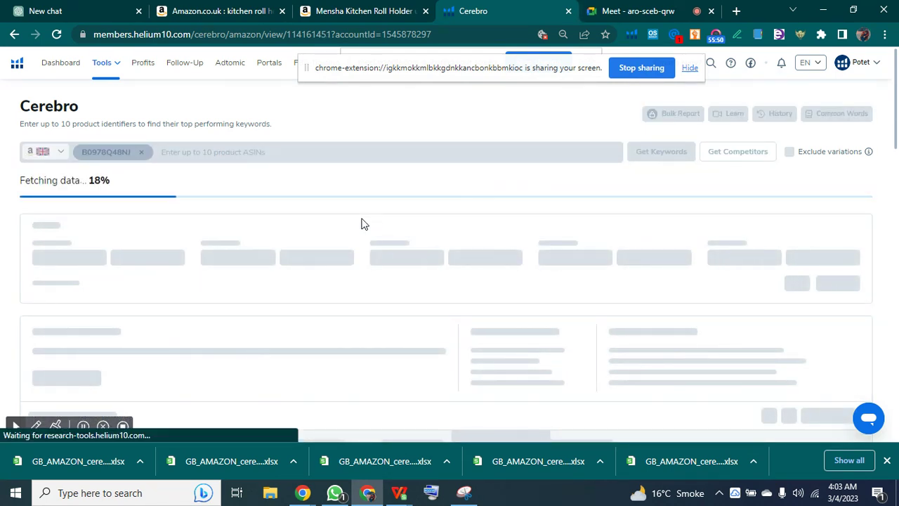
Export the filtered keywords for B0978Q48NJ as an XLSX file and open the downloaded workbook
scroll(461, 246, "down", 3)
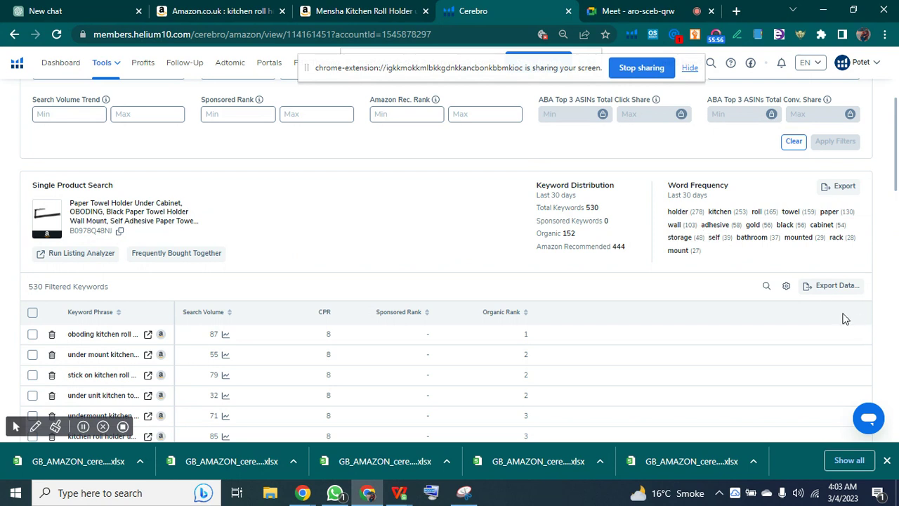
left_click(824, 288)
left_click(828, 335)
mouse_move(408, 493)
left_click(656, 442)
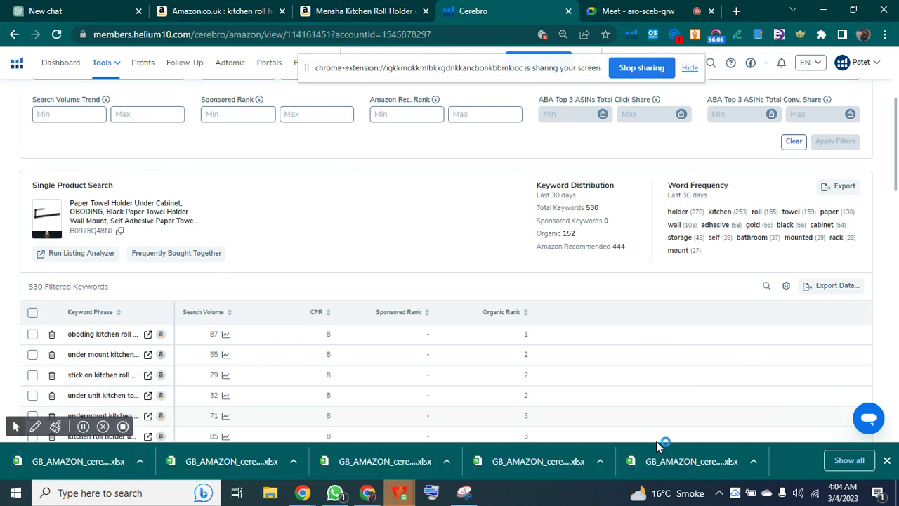
Copy the whole exported keyword table and paste it at cell AE3 of the All Sellers Sheet, under Seller 7
key("ctrl+shift+Right")
key("ctrl+shift+Down")
key("ctrl+c")
left_click(169, 5)
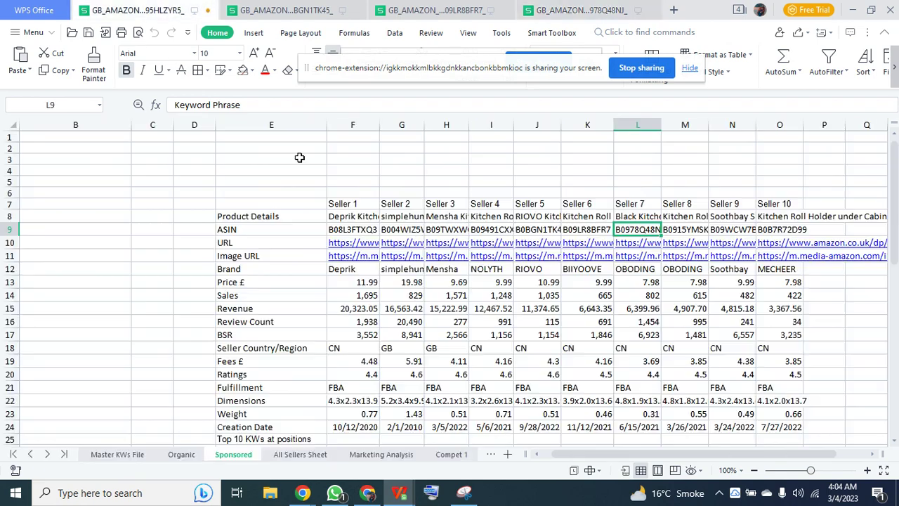
left_click(319, 457)
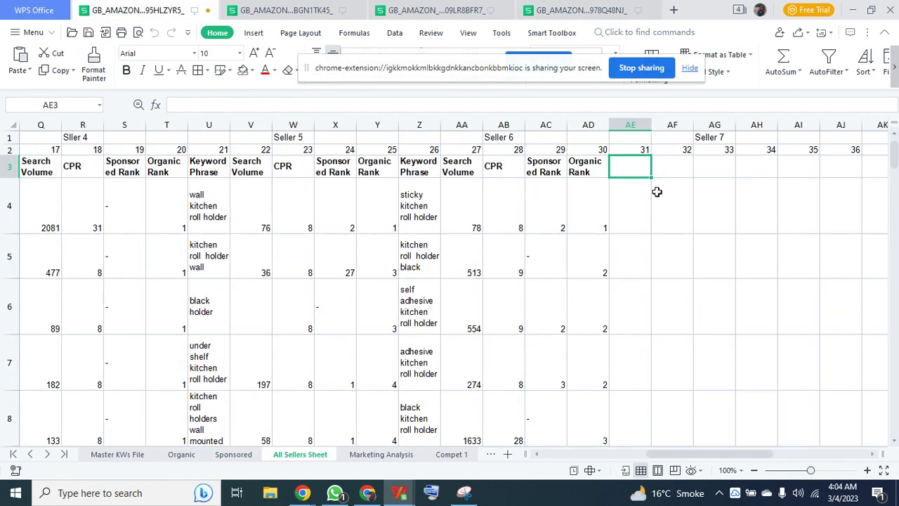
key("ctrl+v")
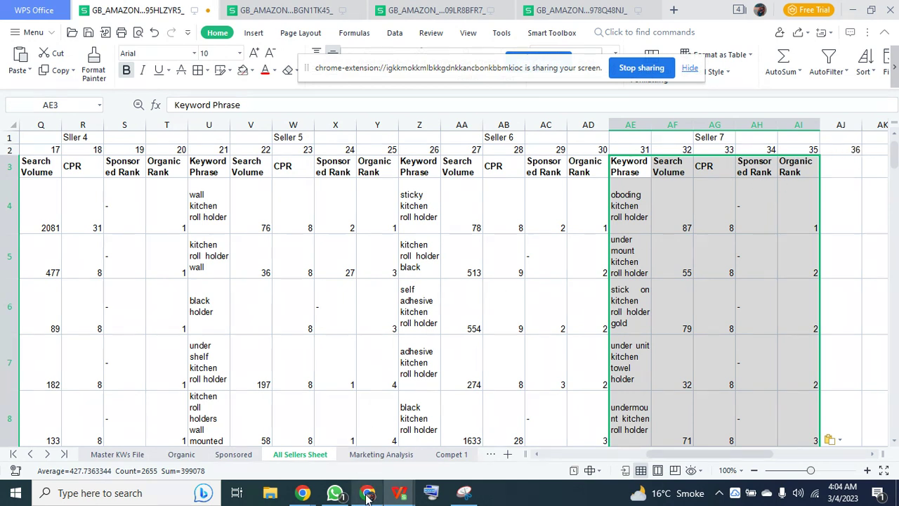
Enter the heading Seller 8 in cell AL1 and select cell AJ3 as the start of that seller's block
key("Right")
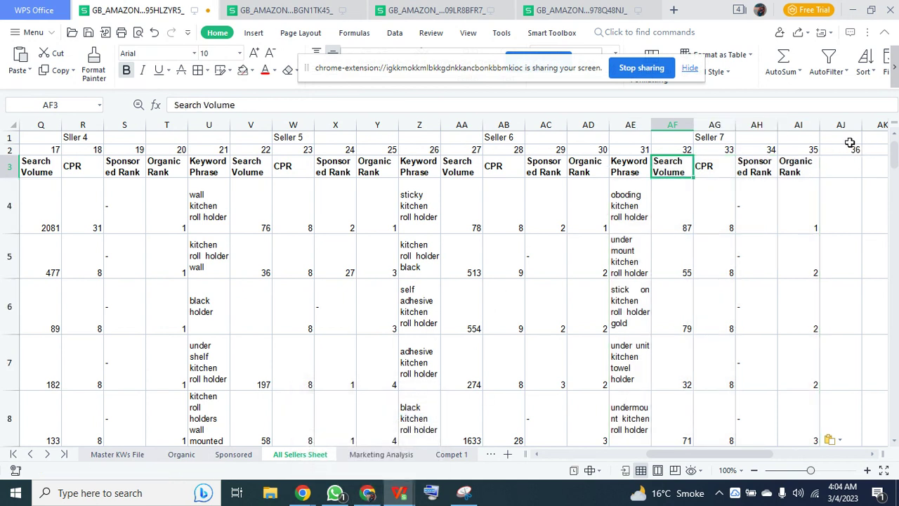
key("Right")
key("Right")
key("Right")
key("Right")
key("Right")
key("Right")
key("Right")
key("Right")
key("Right")
key("Right")
key("Right")
key("Right")
key("Right")
key("Right")
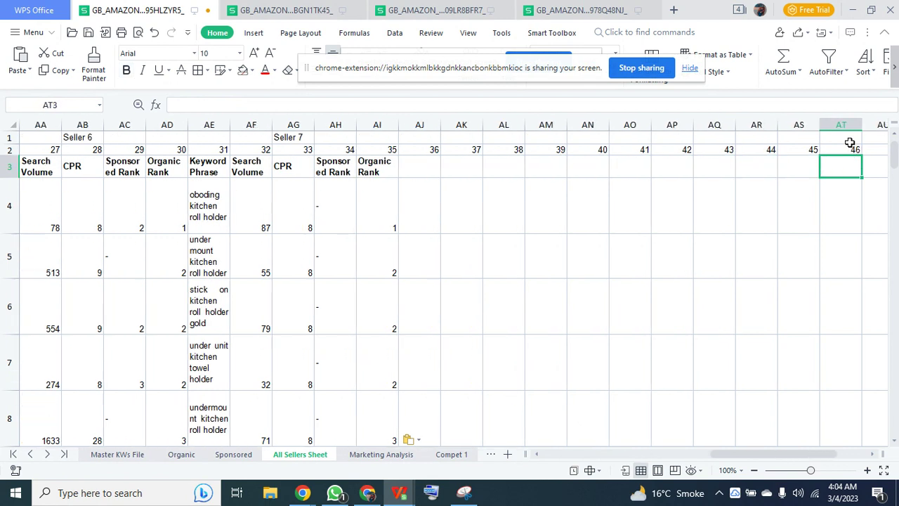
key("Right")
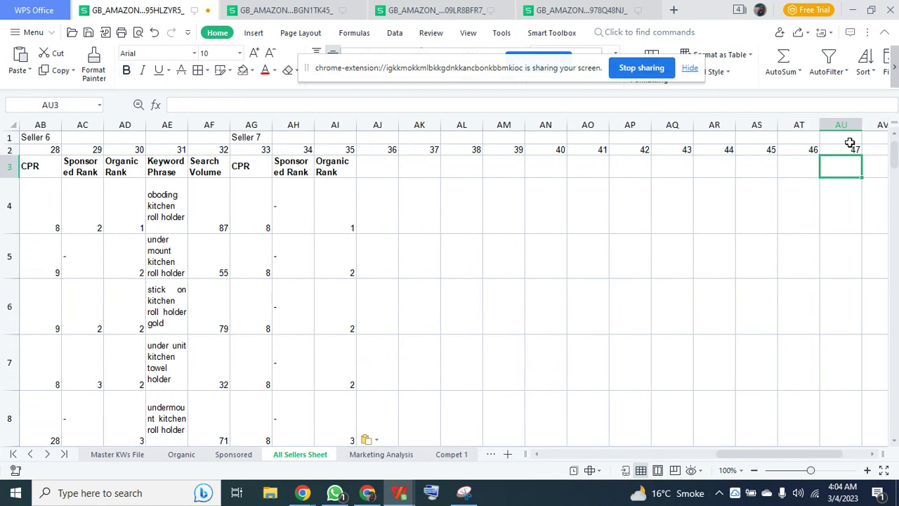
left_click(477, 141)
type("Seller 8")
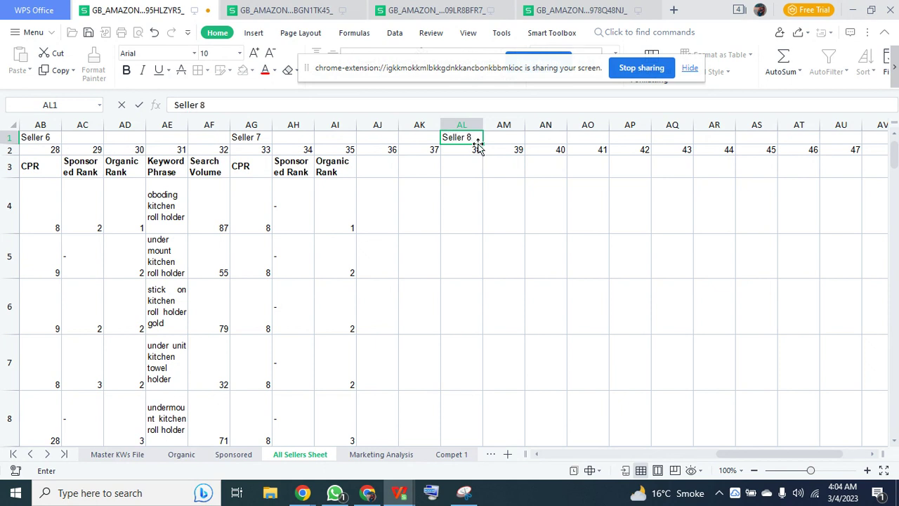
key("Return")
left_click(391, 163)
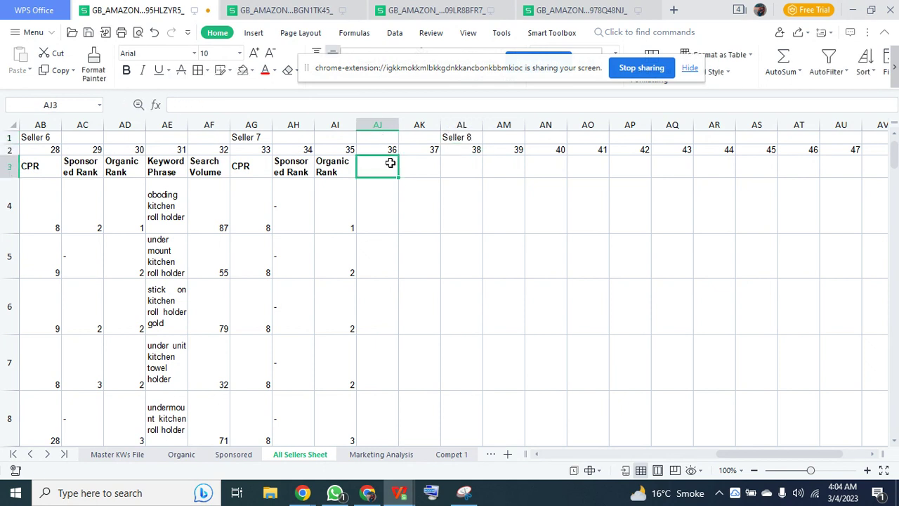
Copy Seller 8's ASIN B0915YMSKW from the Sponsored sheet and fetch its keywords in Cerebro
left_click(234, 454)
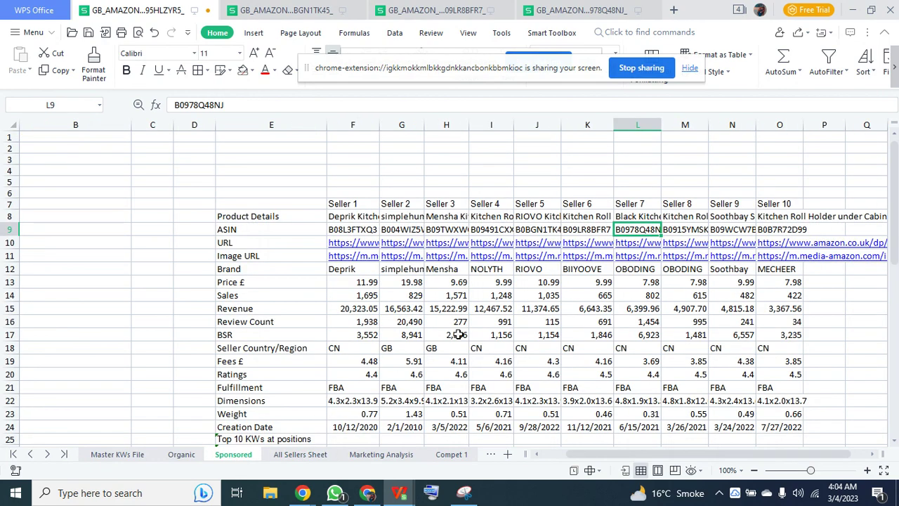
key("Right")
key("ctrl+c")
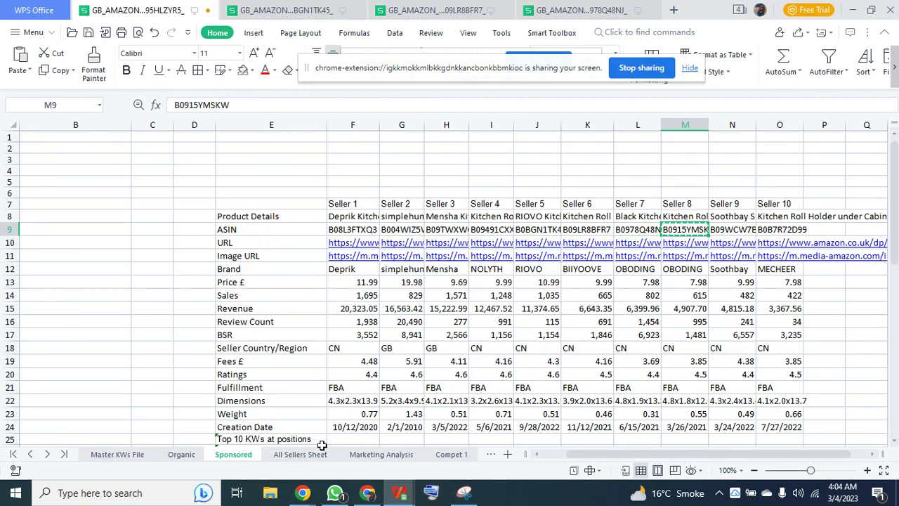
left_click(367, 493)
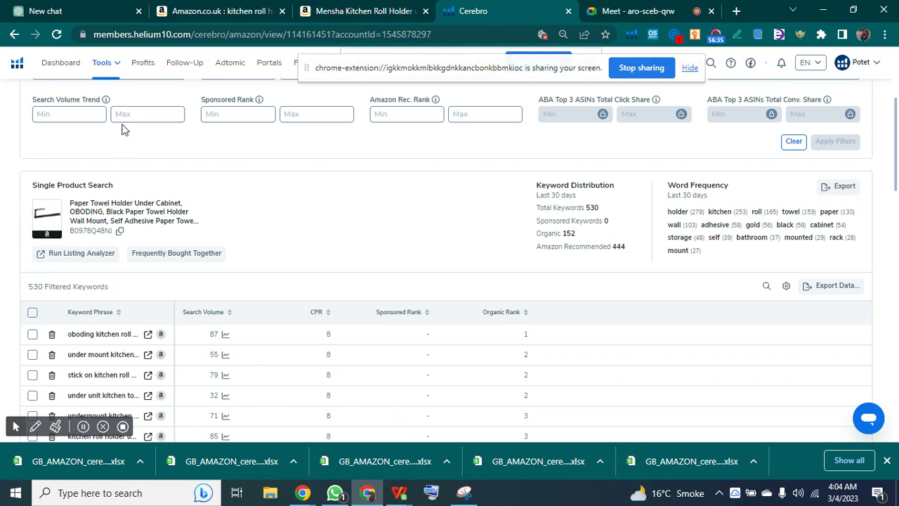
scroll(123, 130, "up", 3)
left_click(144, 151)
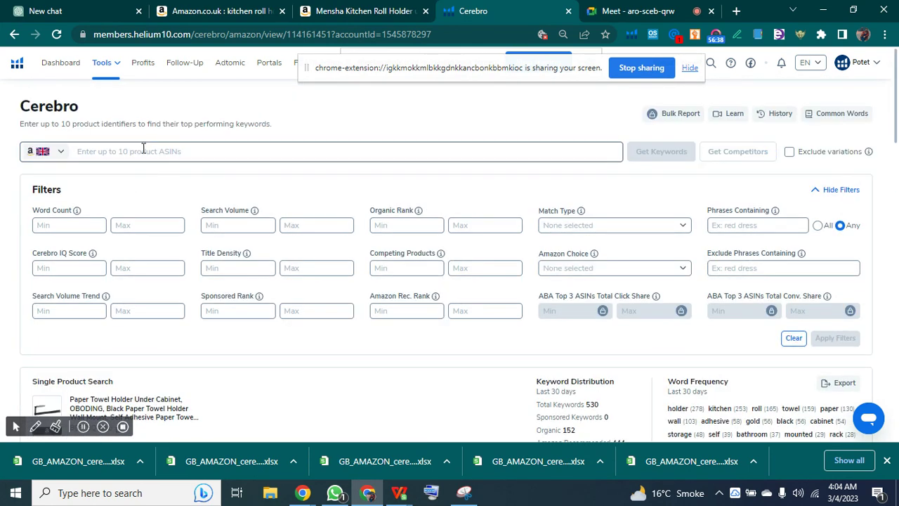
key("ctrl+v")
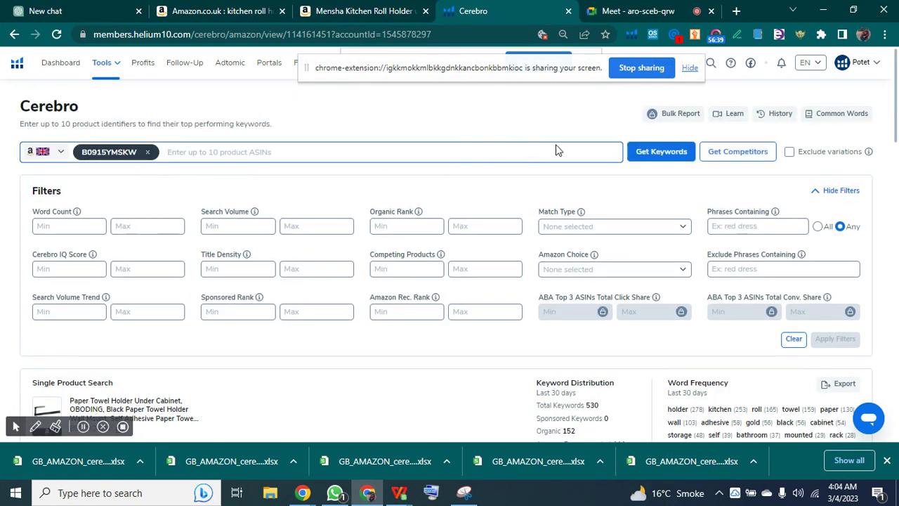
left_click(644, 154)
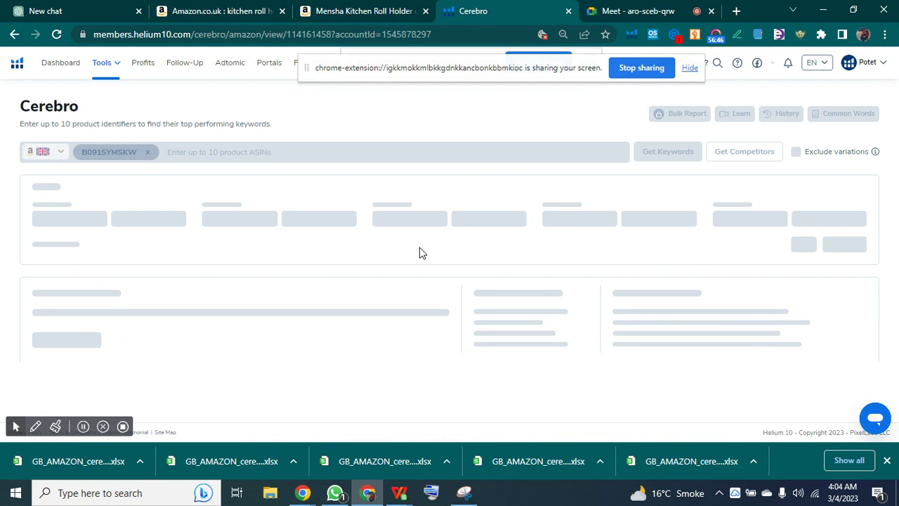
left_click(611, 8)
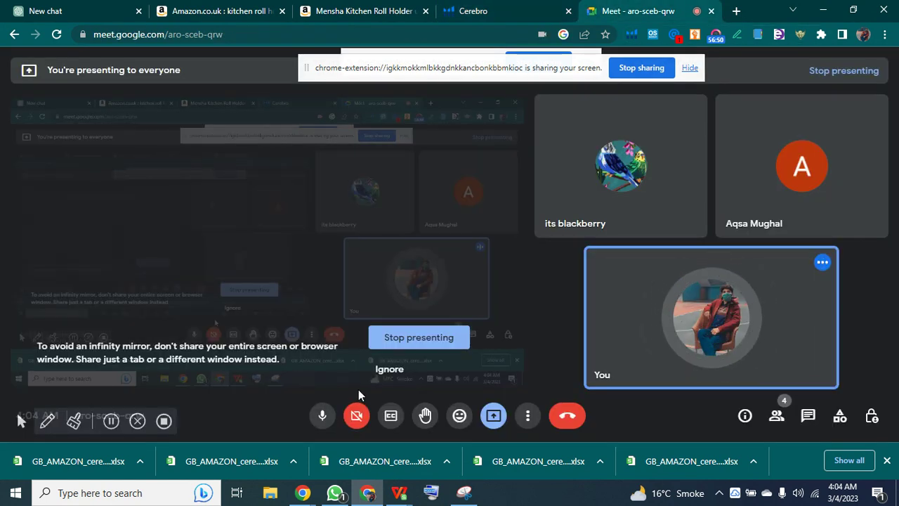
left_click(449, 12)
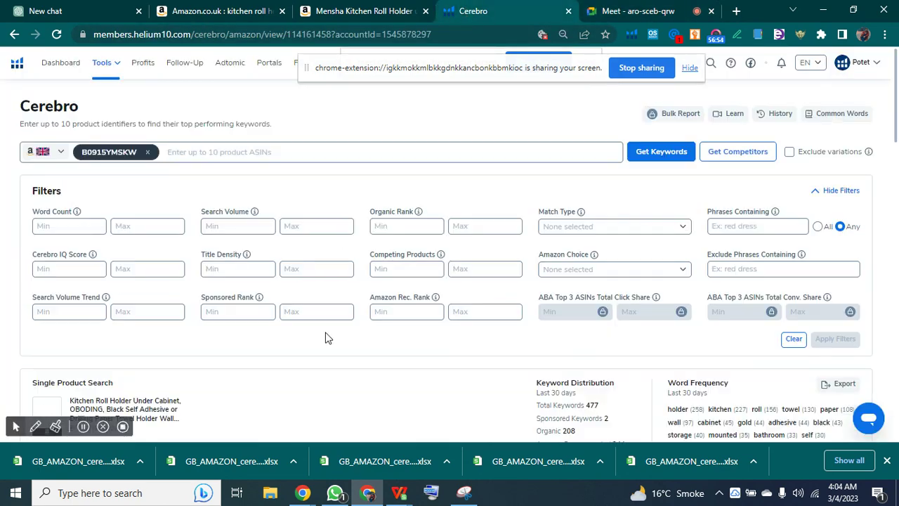
Export the filtered keywords for B0915YMSKW as an XLSX file and open the downloaded workbook
scroll(240, 354, "down", 3)
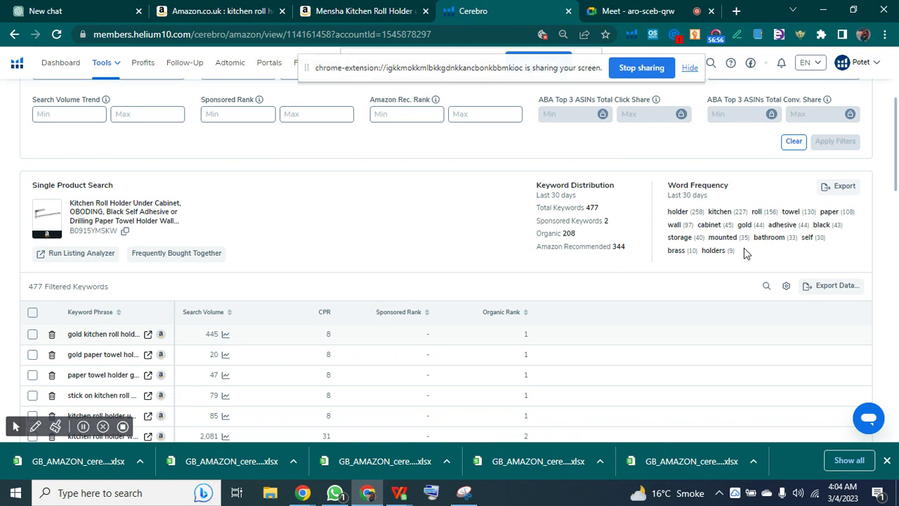
left_click(815, 288)
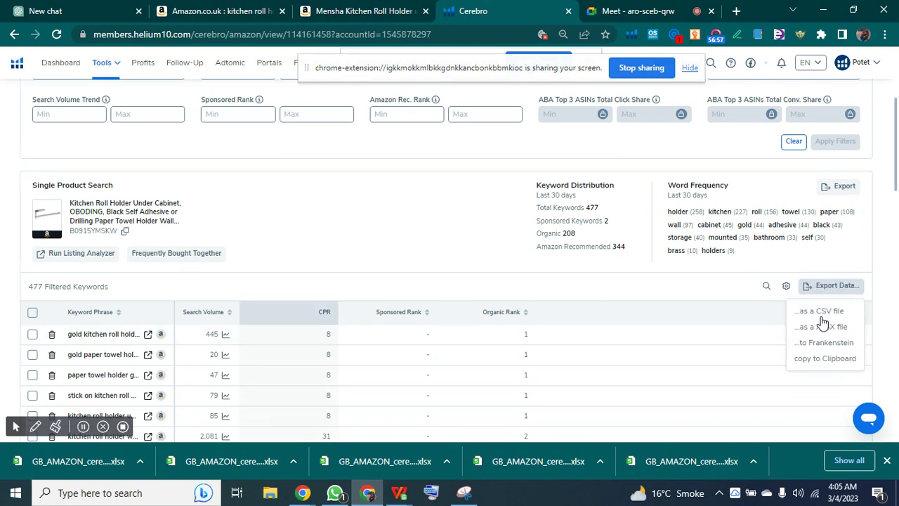
left_click(824, 327)
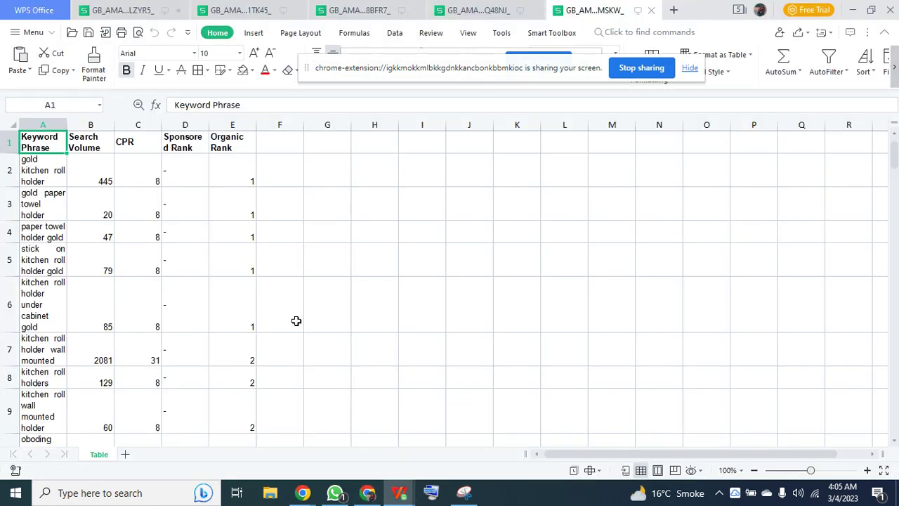
Copy the whole exported keyword table and paste it at cell AJ3 of the All Sellers Sheet, under Seller 8
key("ctrl+shift+Right")
key("ctrl+shift+Down")
key("ctrl+c")
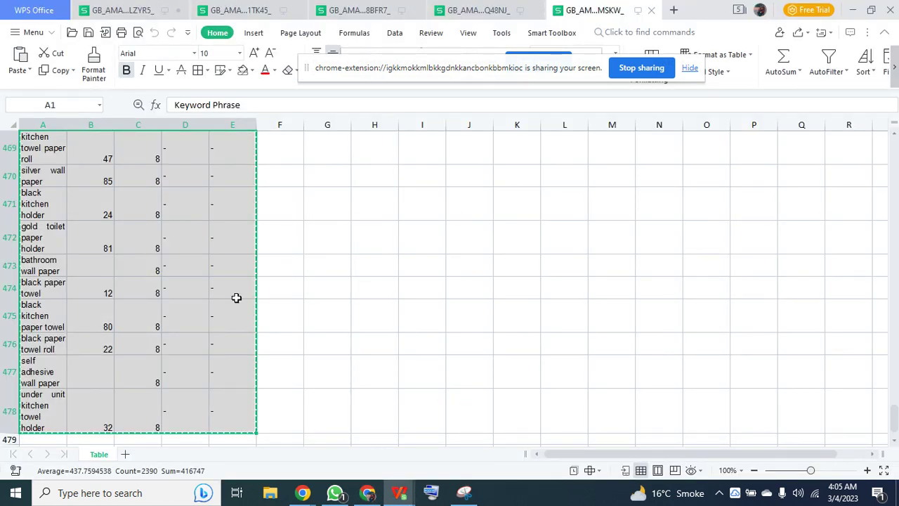
left_click(119, 10)
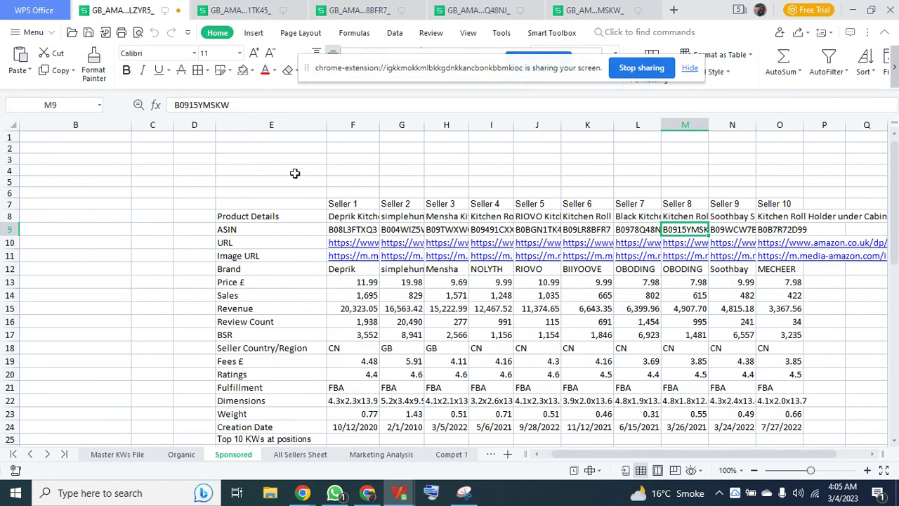
left_click(300, 454)
key("ctrl+v")
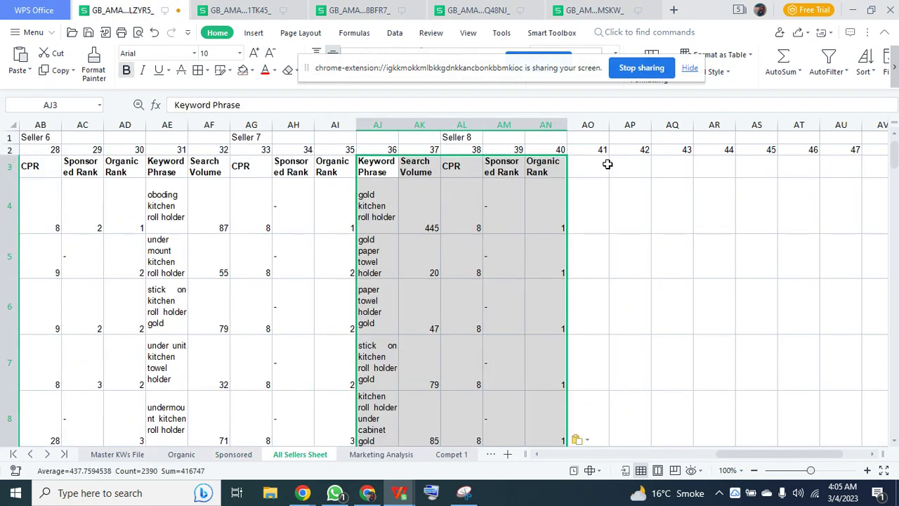
Enter the heading Seller 9 in cell AQ1 and select cell AO3 as the start of that seller's block
left_click(684, 140)
type("Sel")
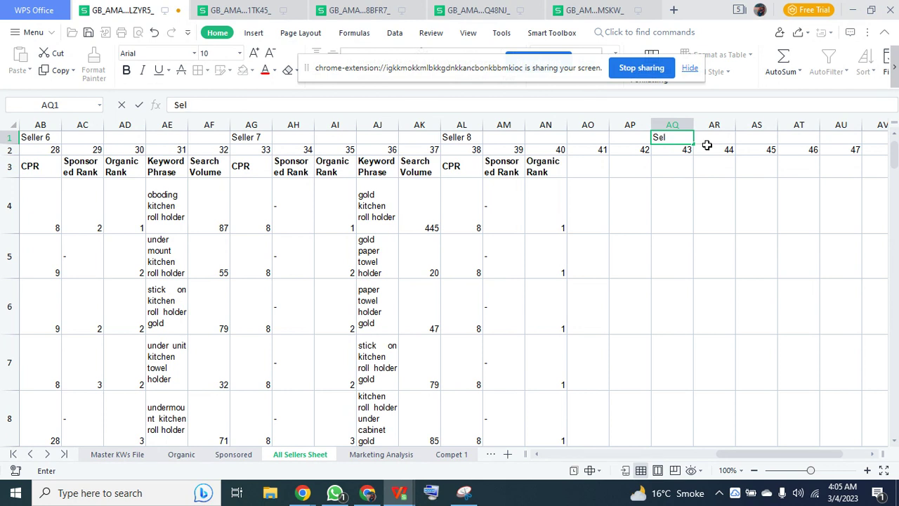
type("ler 9")
key("Return")
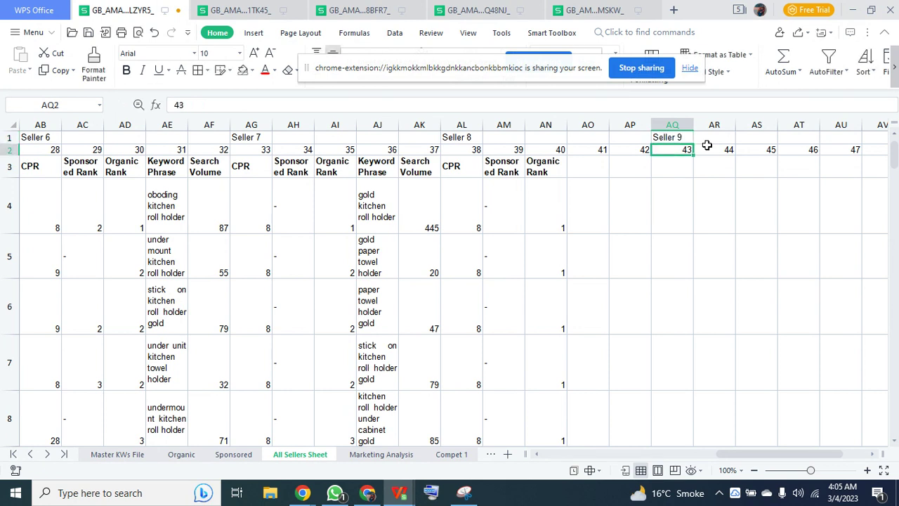
key("Return")
key("Left")
key("Left")
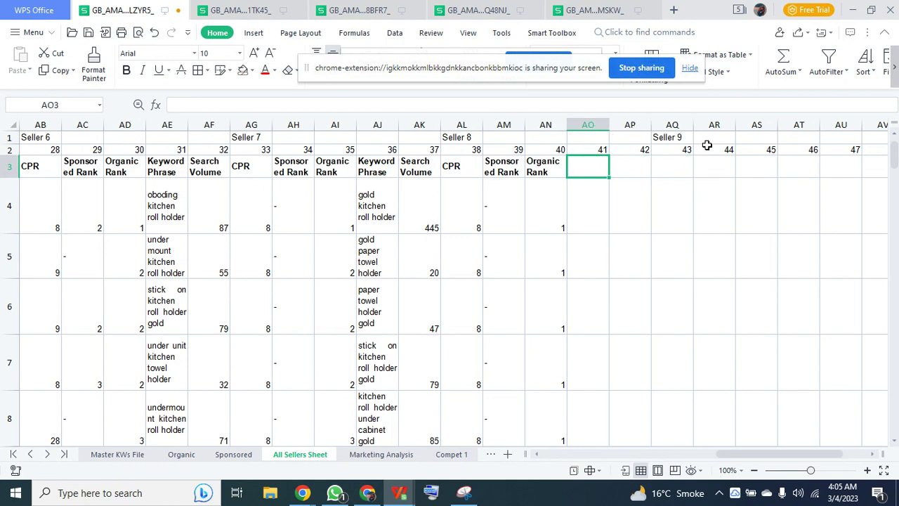
Close the downloaded Cerebro export workbooks, keeping only the main competitor workbook open
left_click(297, 10)
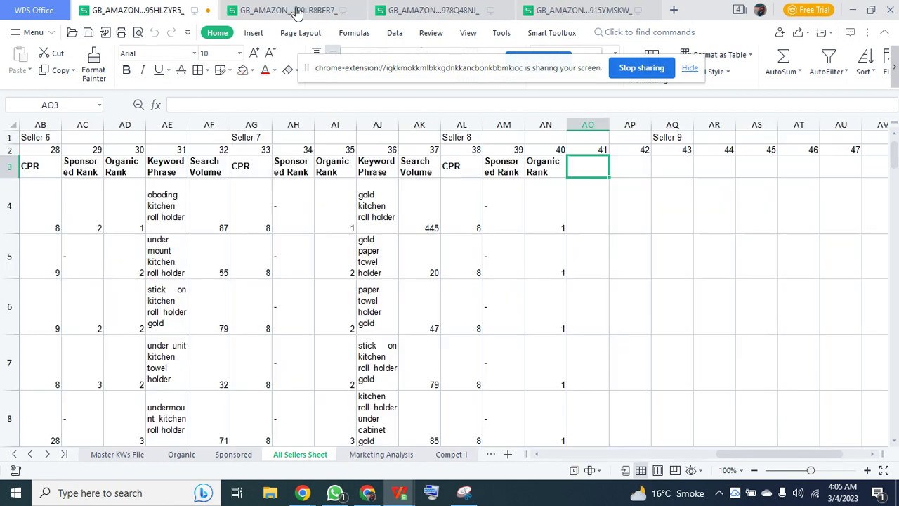
left_click(356, 10)
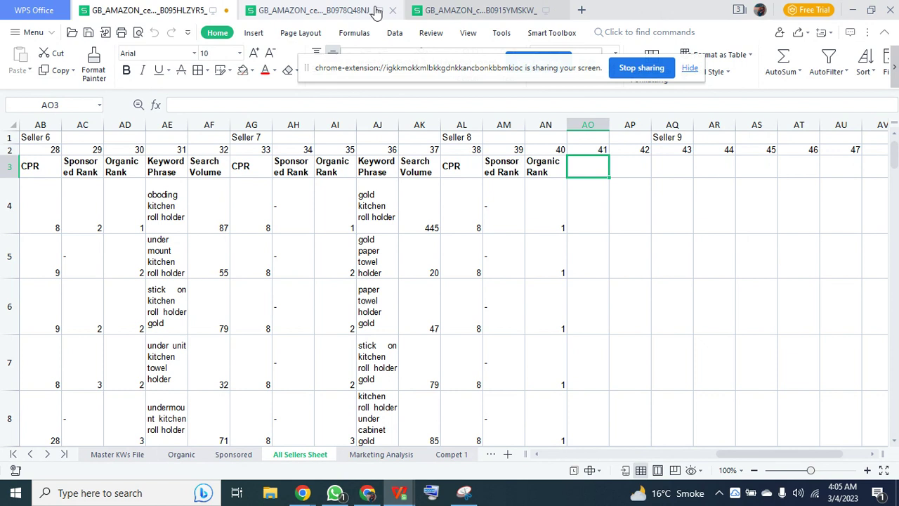
left_click(391, 10)
left_click(392, 10)
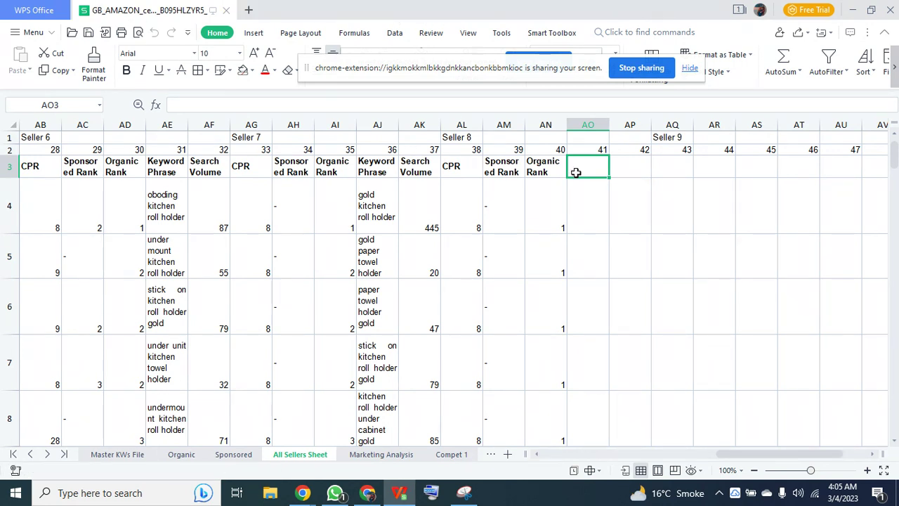
Copy Seller 9's ASIN B09WCW7BBB from the Sponsored sheet and fetch its keywords in Cerebro
left_click(233, 454)
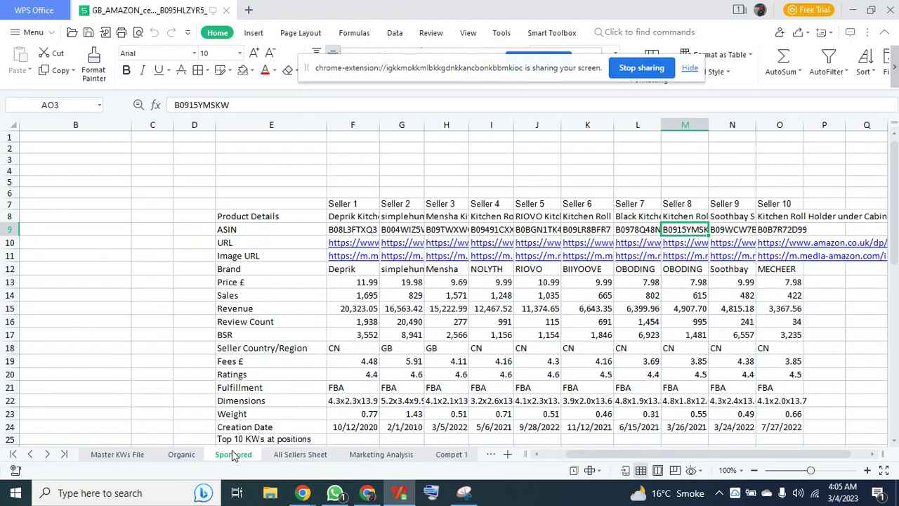
key("Right")
key("ctrl+c")
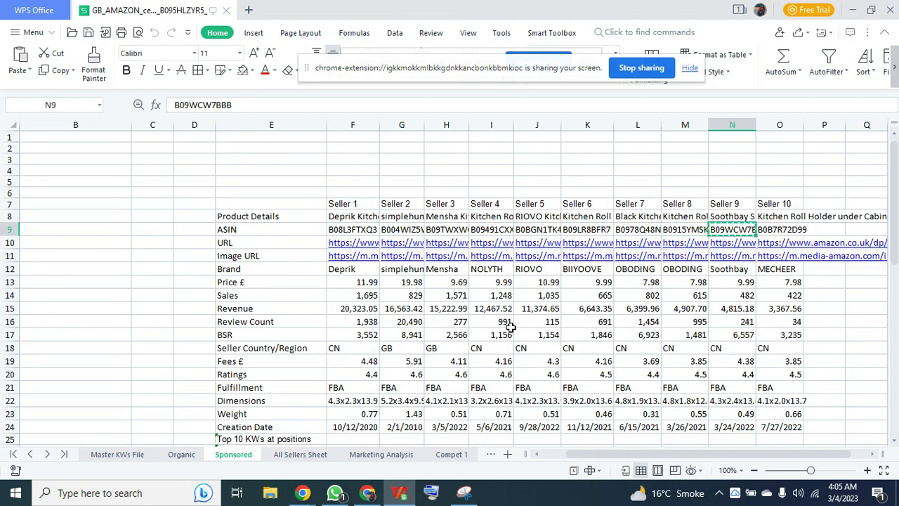
left_click(367, 492)
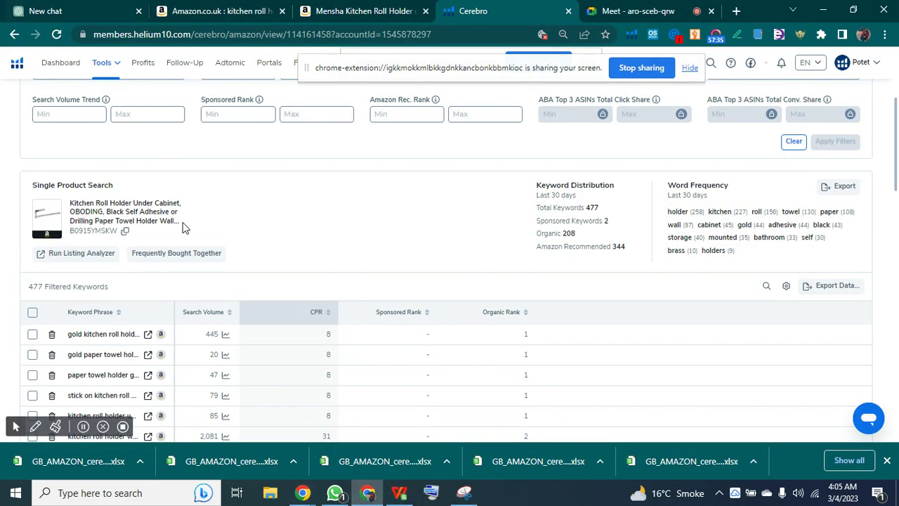
scroll(184, 226, "up", 3)
left_click(146, 152)
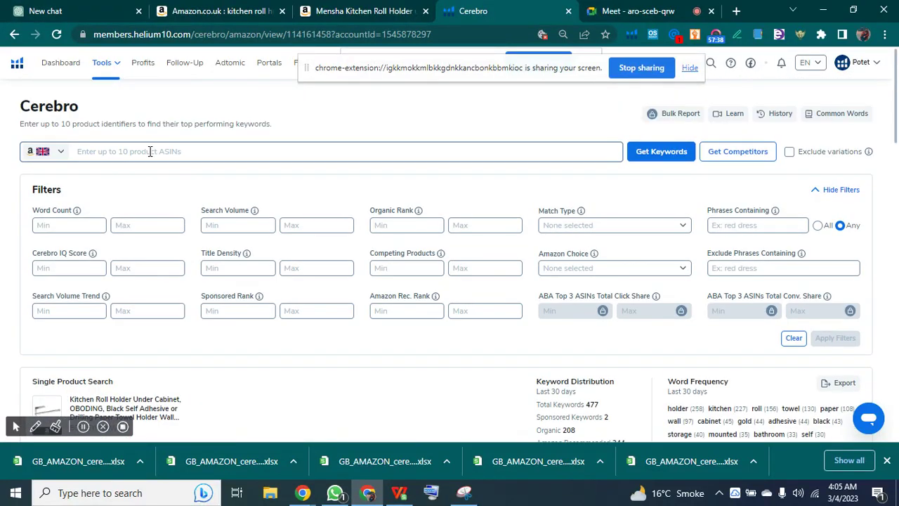
key("ctrl+v")
left_click(664, 153)
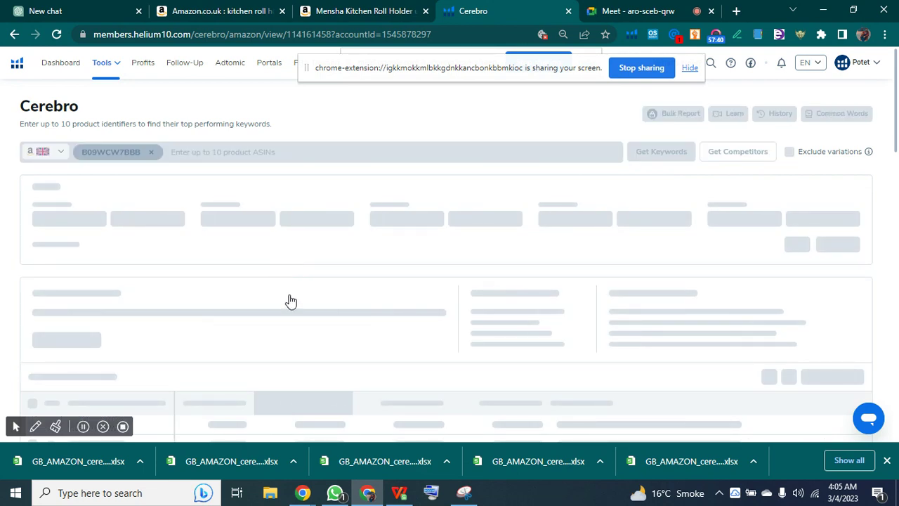
scroll(293, 301, "down", 3)
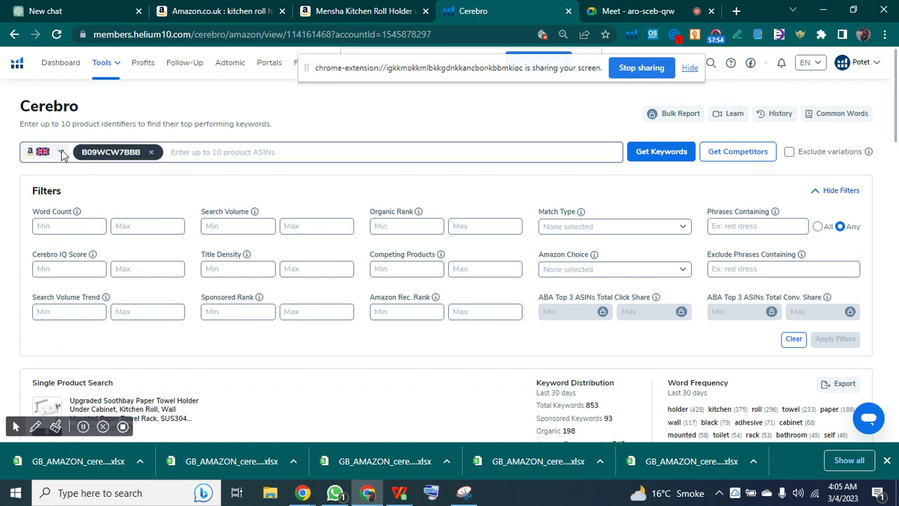
left_click(62, 154)
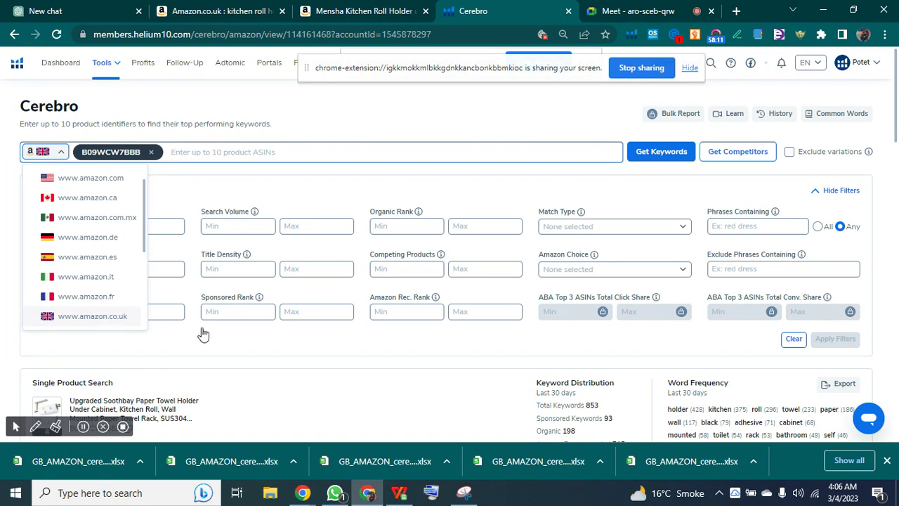
left_click(225, 337)
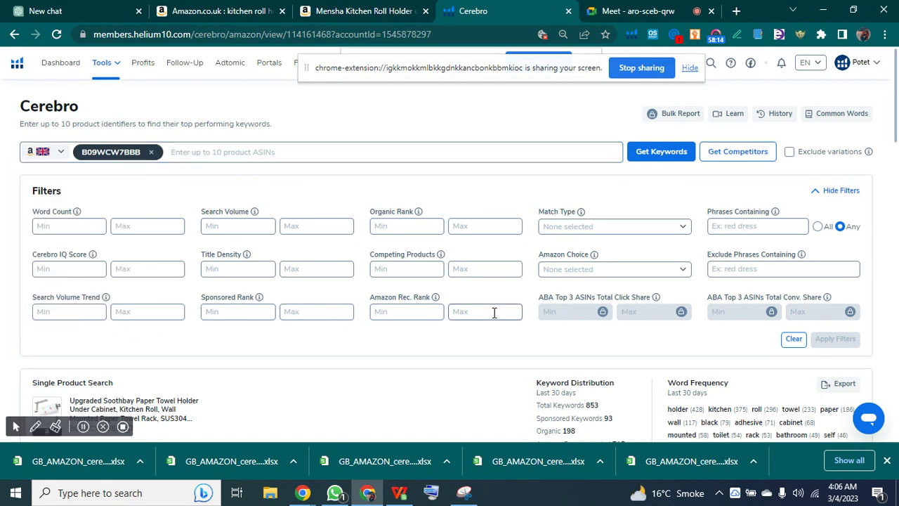
Export the filtered keywords for B09WCW7BBB as an XLSX file and open the downloaded workbook
scroll(497, 312, "down", 2)
scroll(737, 344, "down", 3)
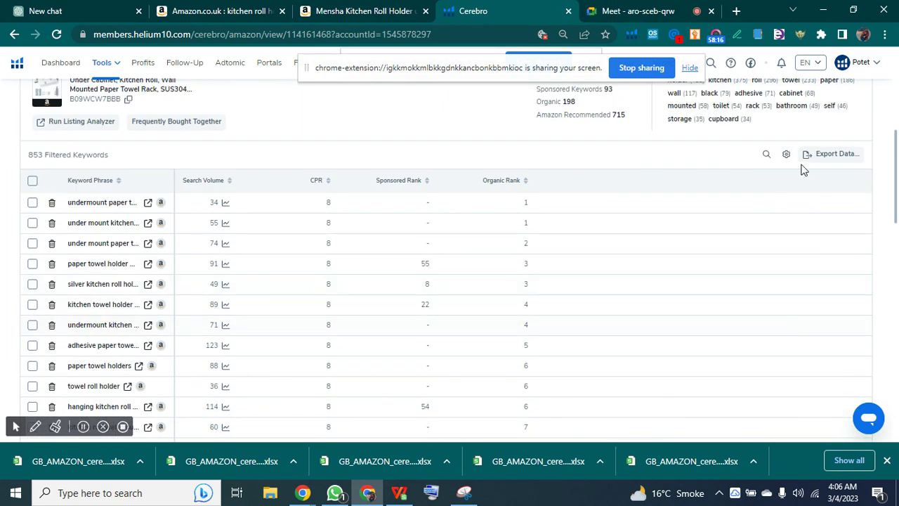
left_click(831, 156)
left_click(808, 195)
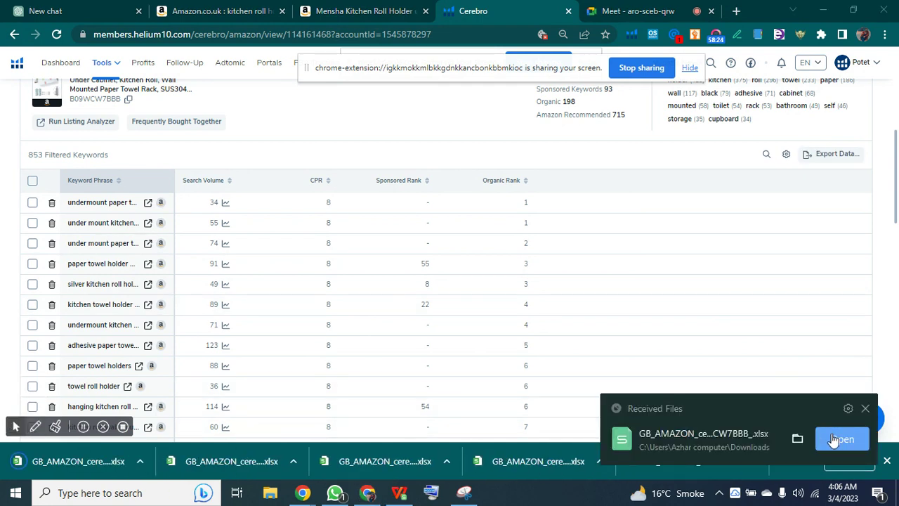
left_click(841, 439)
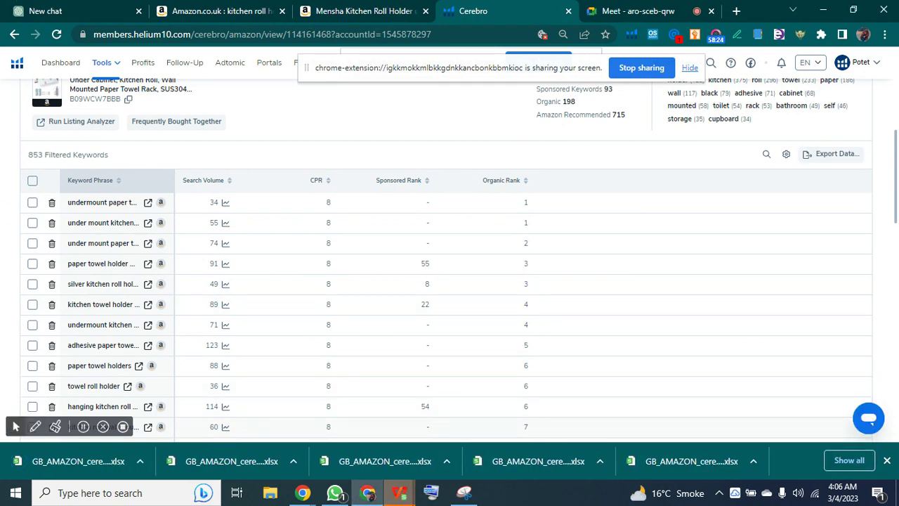
mouse_move(399, 492)
left_click(492, 456)
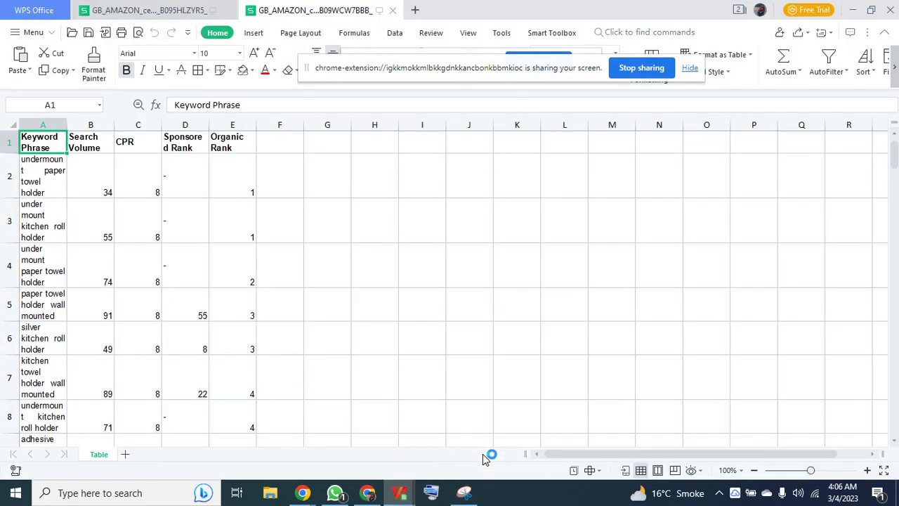
Copy the whole exported keyword table and paste it at cell AO3 of the All Sellers Sheet, under Seller 9
key("ctrl+shift+End")
key("ctrl+c")
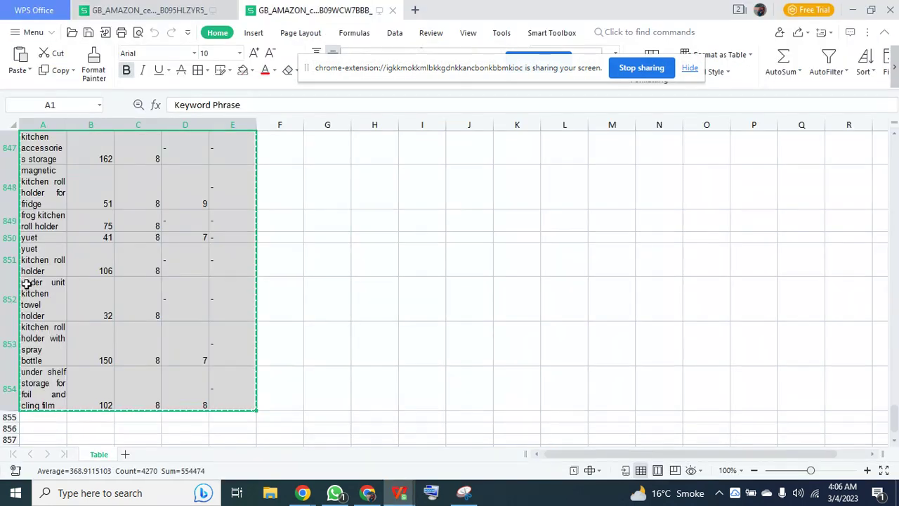
left_click(130, 12)
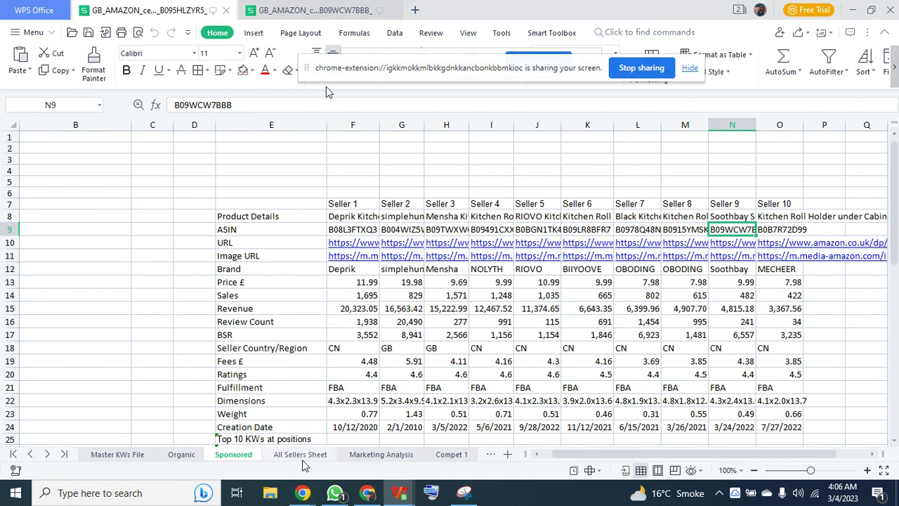
left_click(300, 454)
key("ctrl+v")
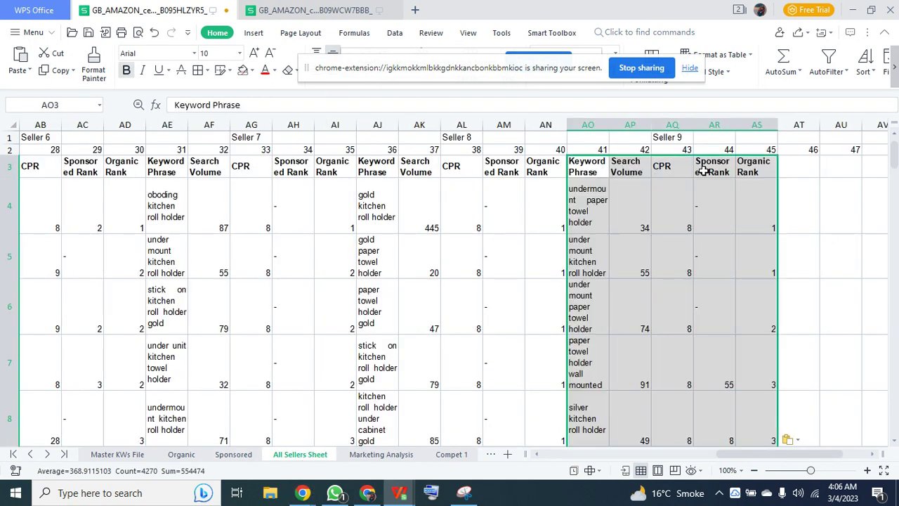
Add the heading Seller 10 in cell AV1 of the All Sellers Sheet, above column number 48
left_click(873, 137)
type("Seller 10")
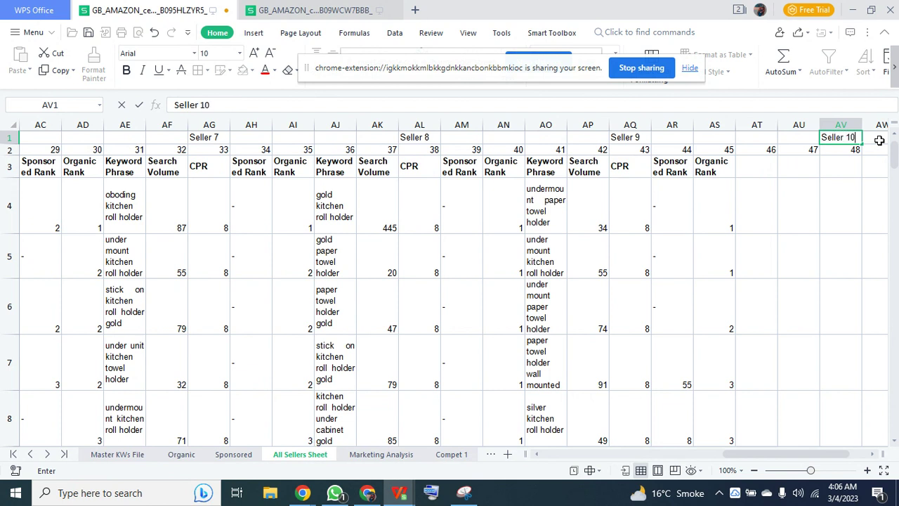
key("Return")
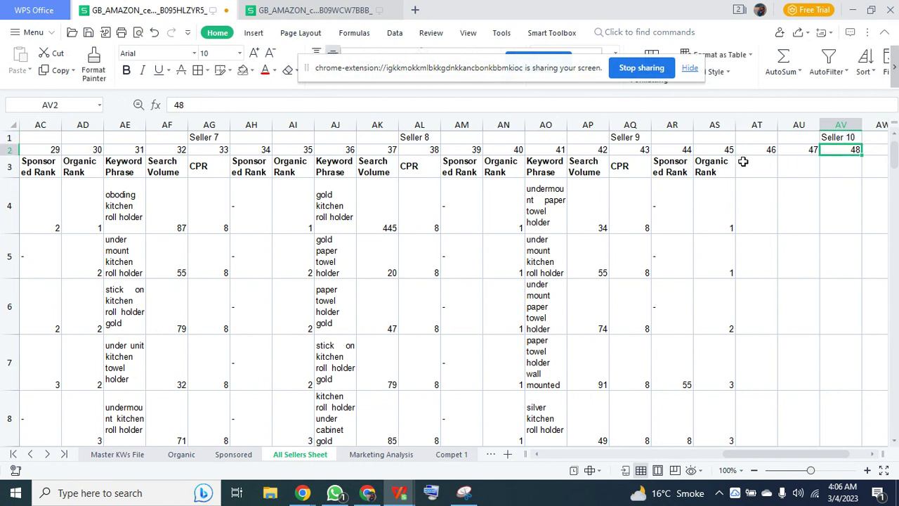
Copy Seller 10's ASIN B0B7R72D99 from the Sponsored sheet and fetch its keywords in Cerebro in place of the previous ASIN
left_click(233, 454)
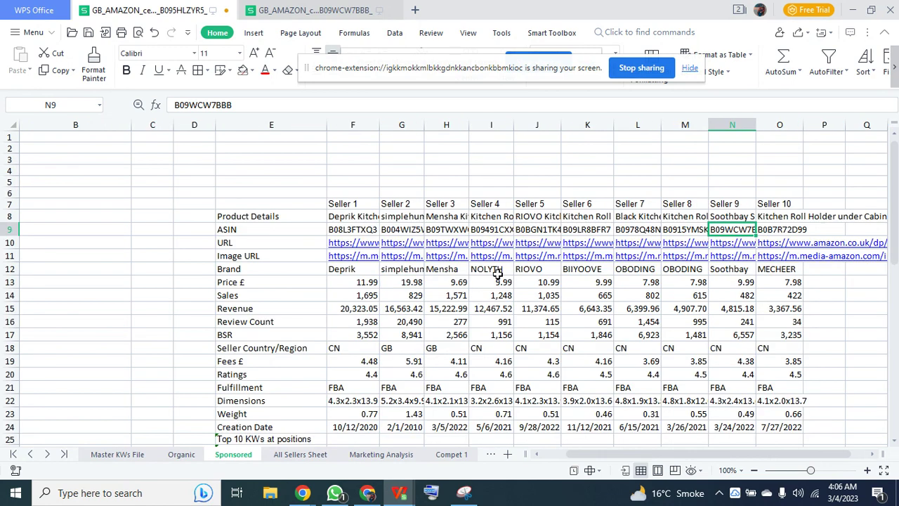
key("Right")
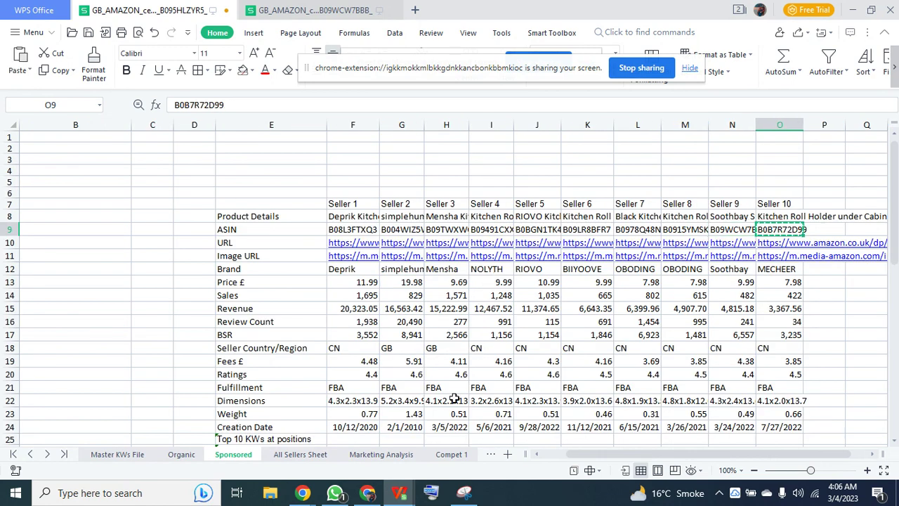
left_click(367, 492)
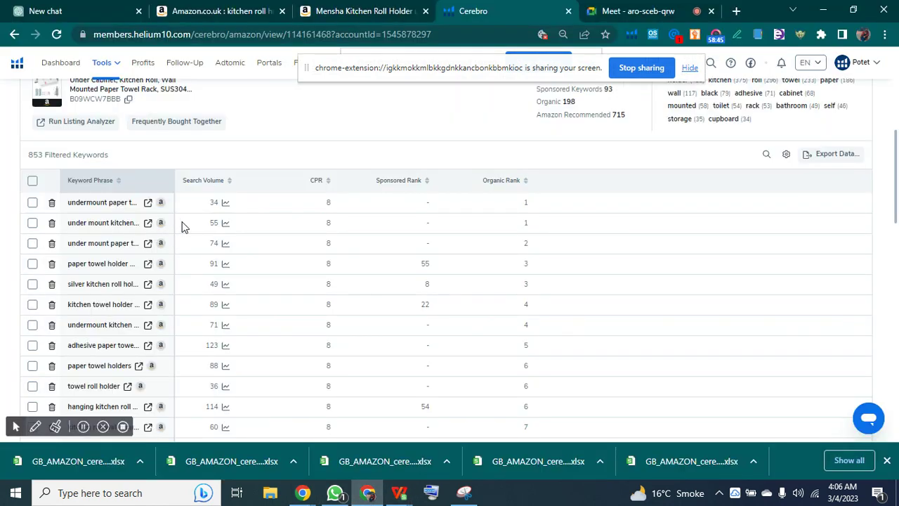
scroll(181, 226, "up", 5)
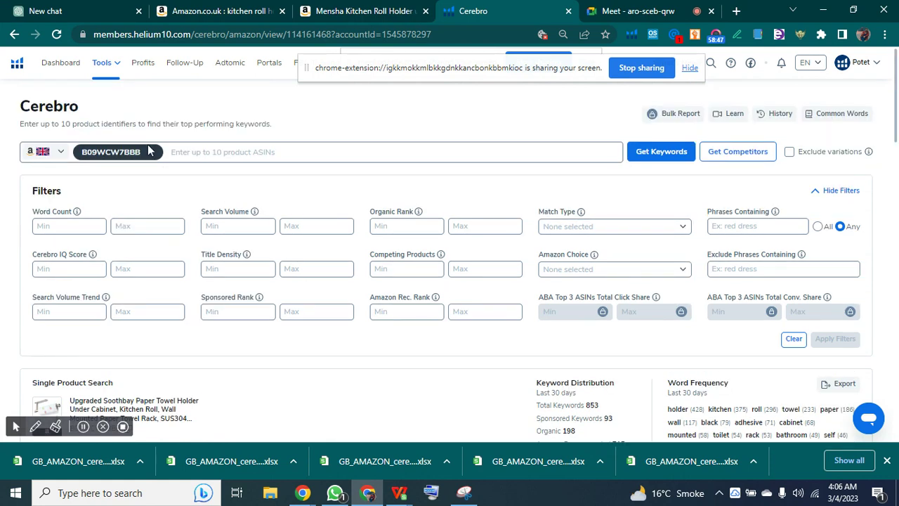
left_click(150, 152)
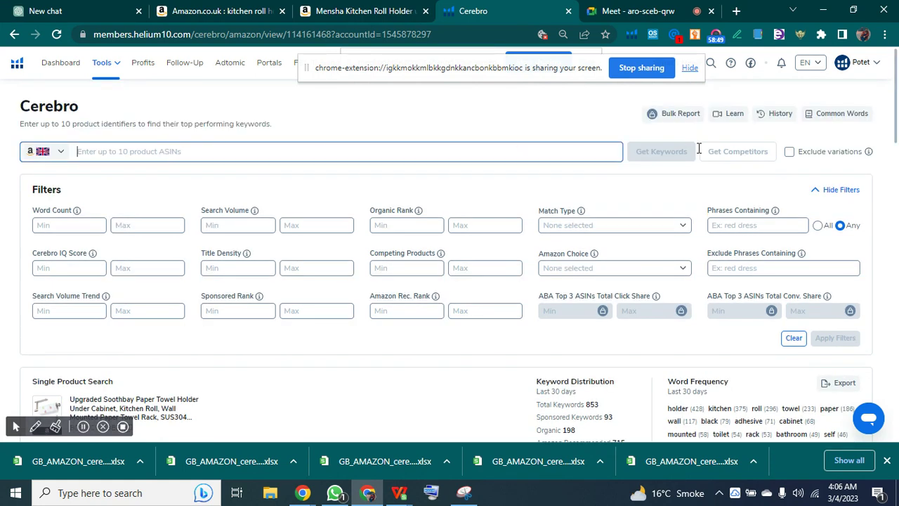
key("ctrl+v")
left_click(666, 161)
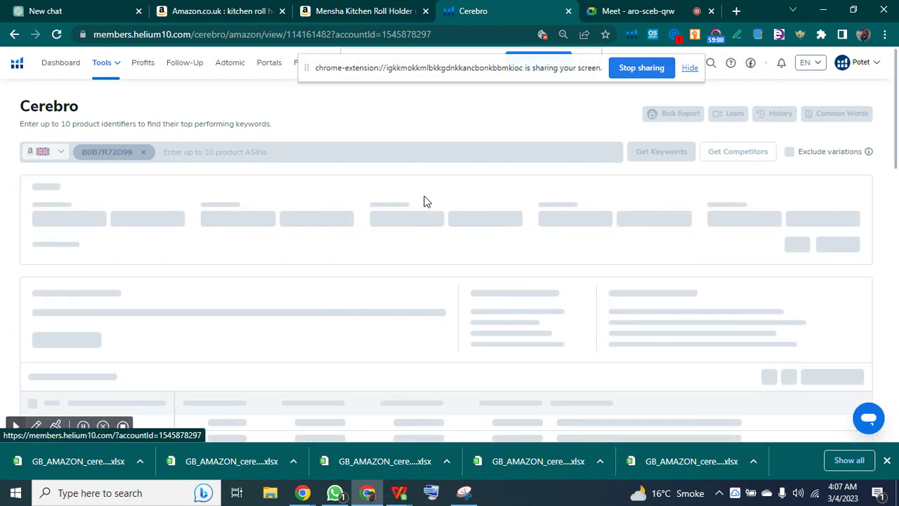
Export the filtered keywords for B0B7R72D99 as an XLSX file and open the downloaded workbook
scroll(423, 202, "down", 2)
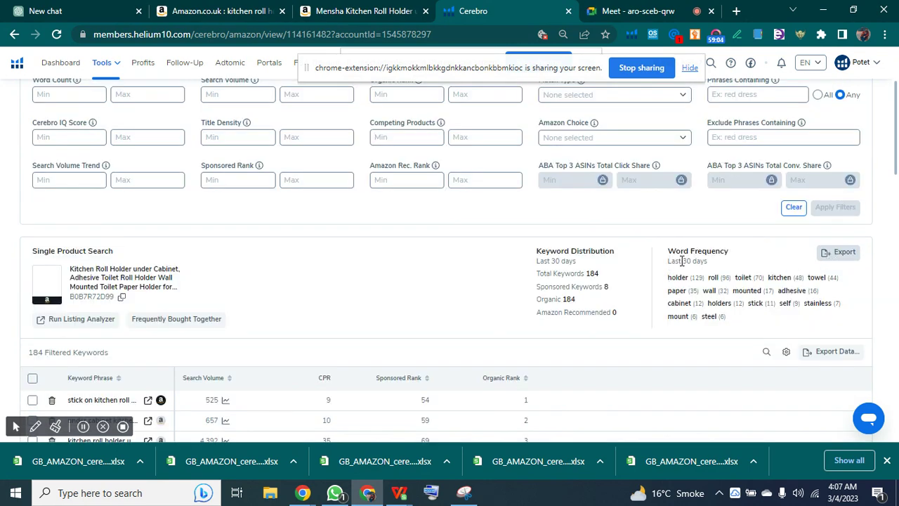
scroll(654, 238, "down", 3)
left_click(828, 154)
scroll(301, 193, "up", 5)
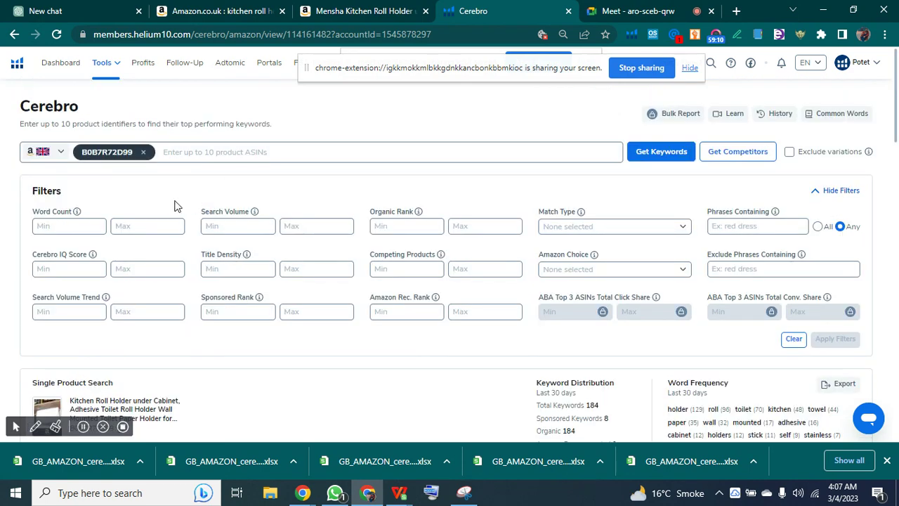
scroll(175, 204, "down", 3)
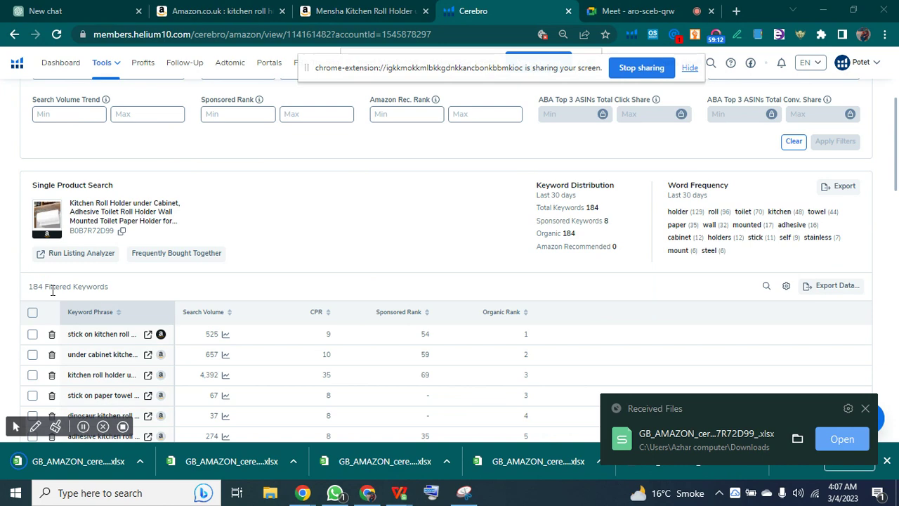
left_click(832, 439)
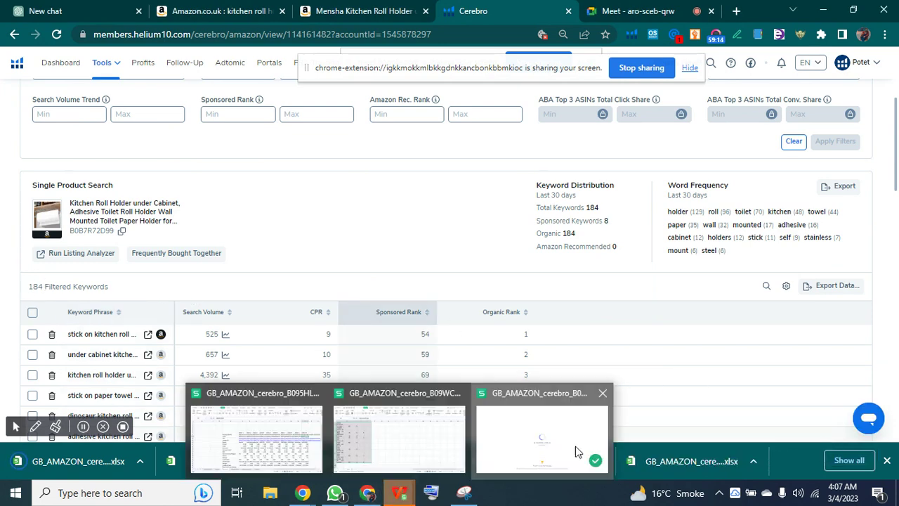
Copy the whole exported keyword table and paste it at cell AT3 of the All Sellers Sheet, under Seller 10
key("ctrl+shift+End")
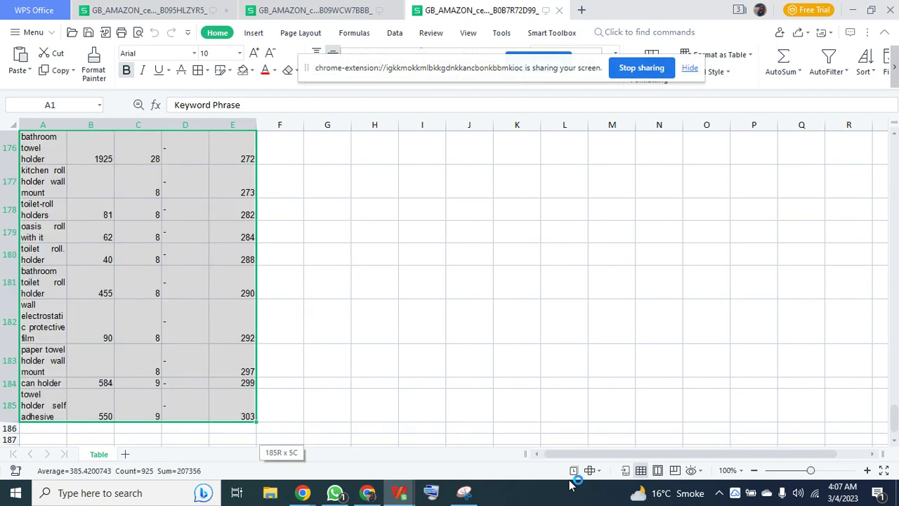
left_click(127, 9)
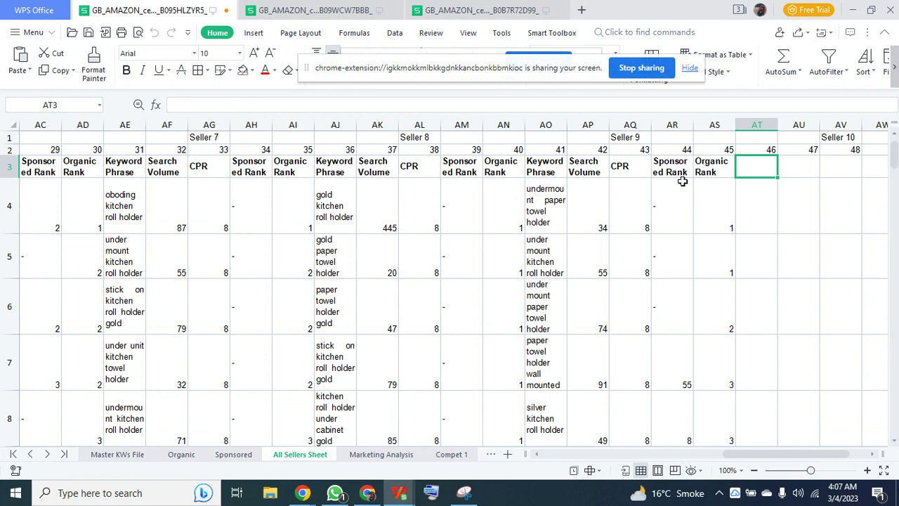
left_click(411, 153)
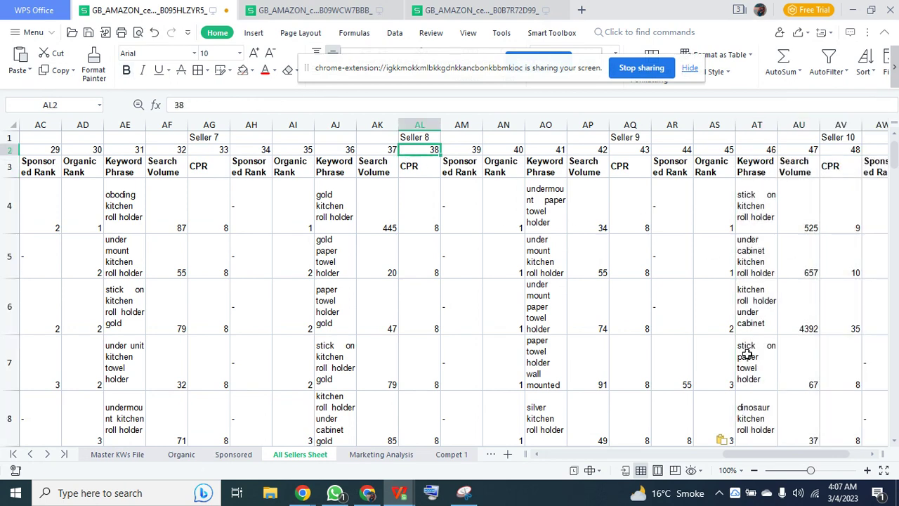
Review the seller list in the Sponsored sheet and the Seller 1 to Seller 3 headings in the All Sellers Sheet
left_click_drag(744, 460, 564, 463)
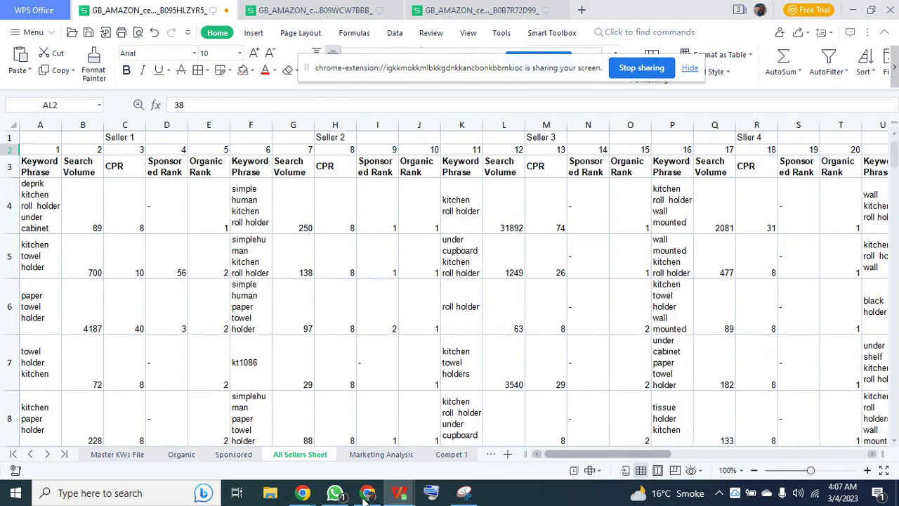
left_click(239, 455)
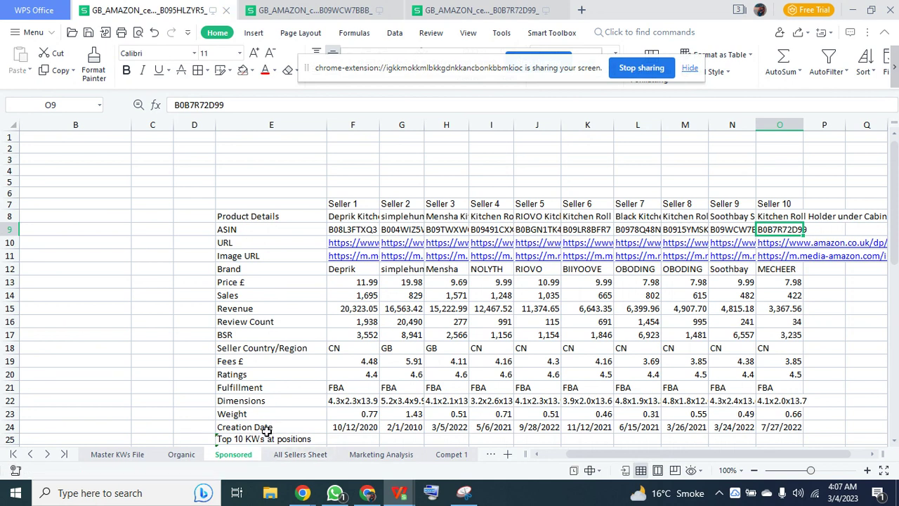
left_click(302, 454)
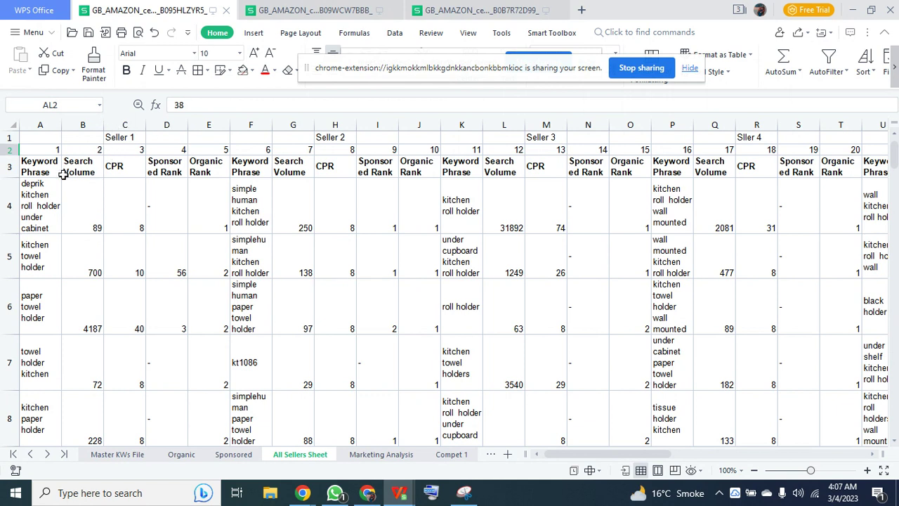
left_click(115, 135)
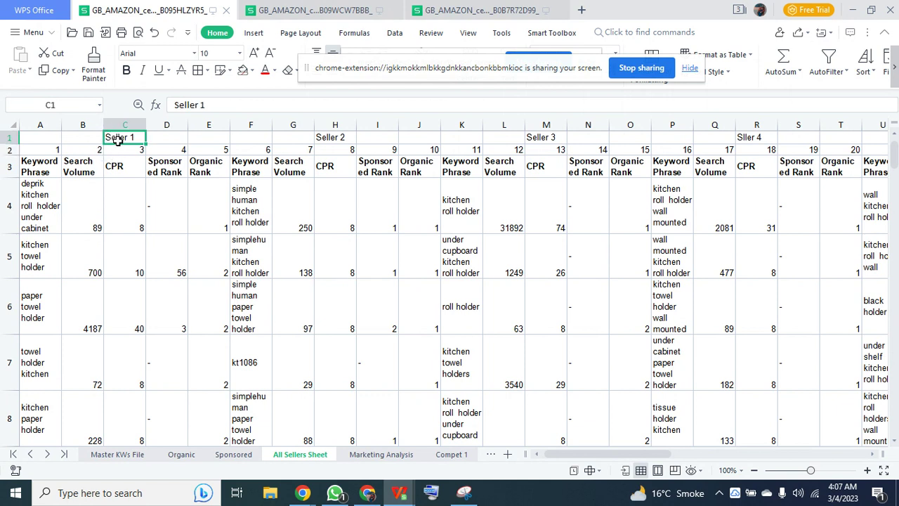
left_click(309, 140)
left_click(511, 136)
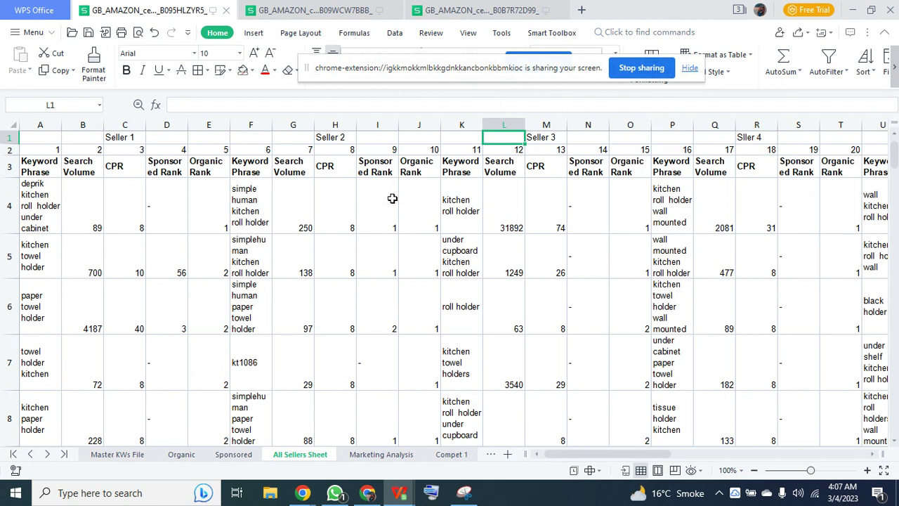
left_click(41, 164)
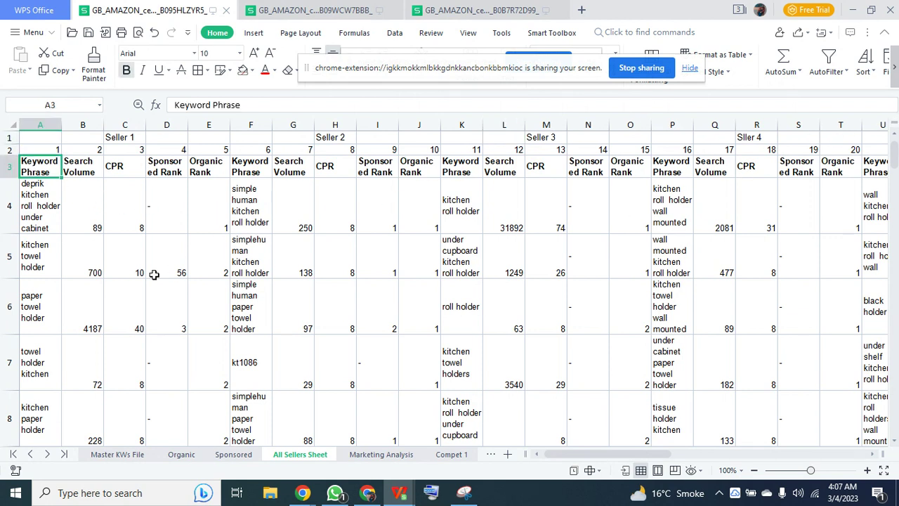
Examine Seller 1's keyword phrases from cell A4 down to the end of the list in the All Sellers Sheet
left_click(42, 189)
key("ctrl+shift+Down")
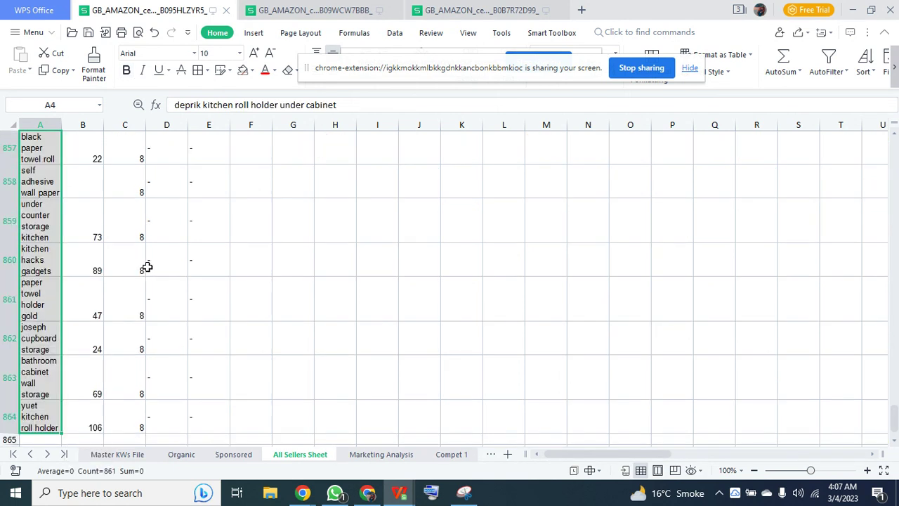
scroll(31, 406, "up", 5)
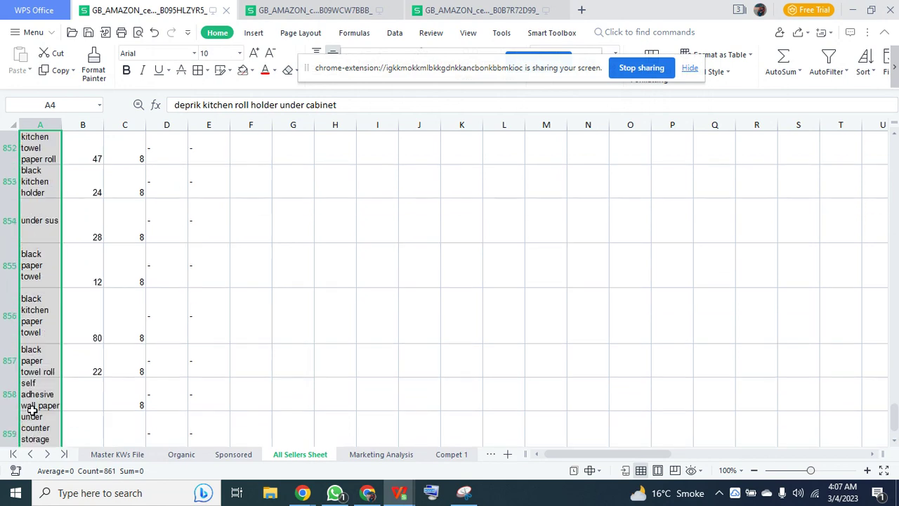
scroll(37, 400, "up", 12)
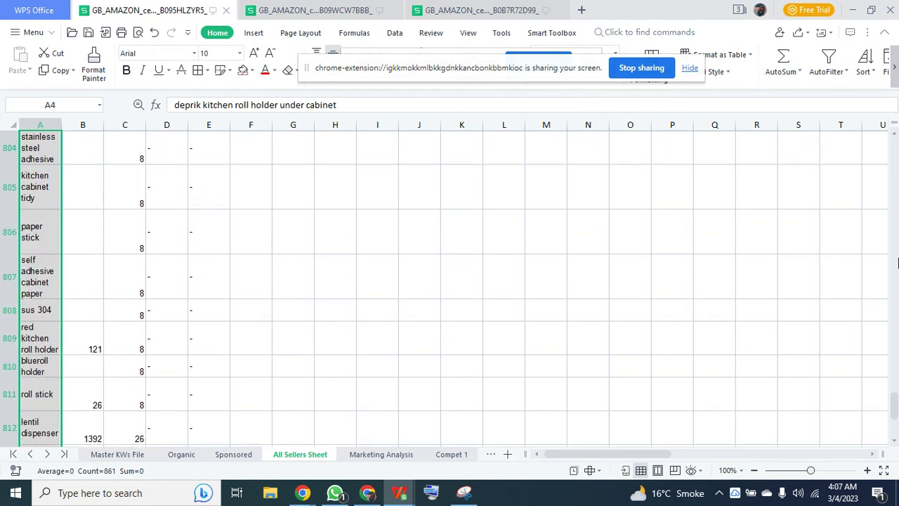
left_click_drag(893, 423, 894, 144)
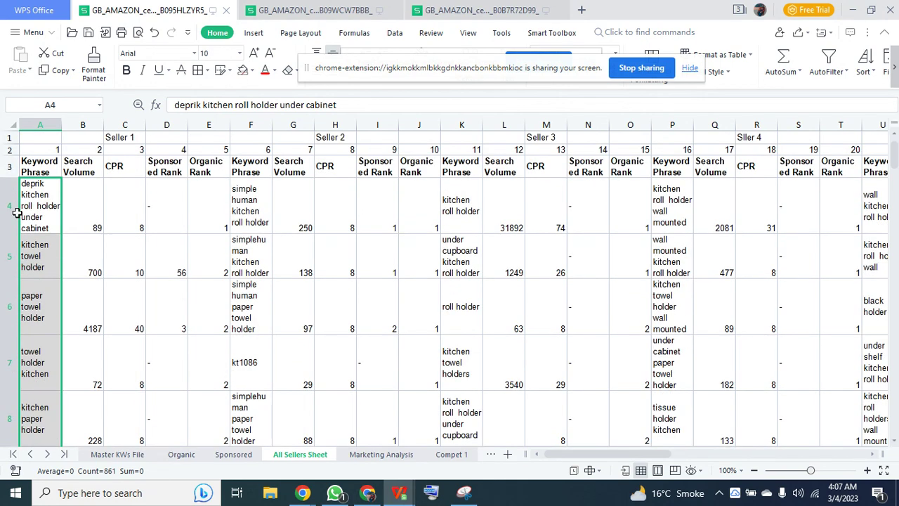
left_click(70, 176)
left_click(42, 197)
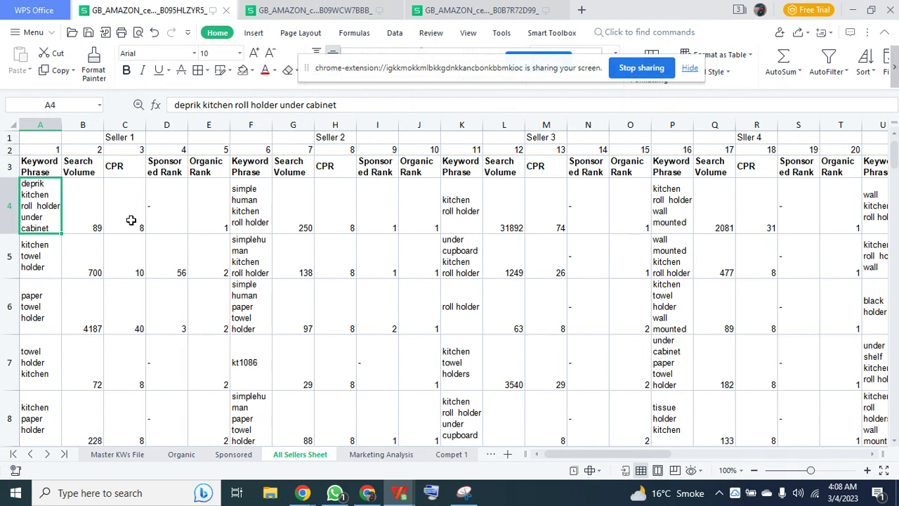
Compare the length of the keyword phrase list in All KWs File with Seller 1's list in the All Sellers Sheet
left_click(31, 455)
left_click(101, 457)
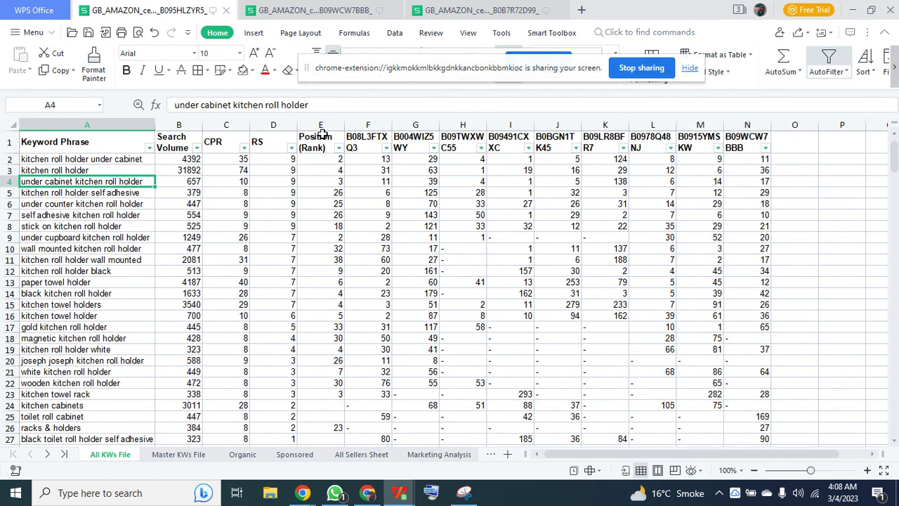
left_click(82, 158)
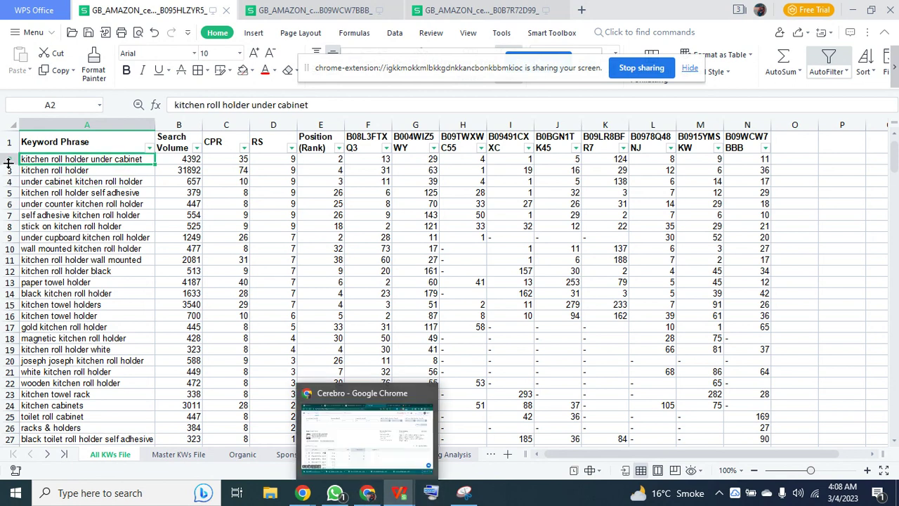
key("ctrl+shift+Down")
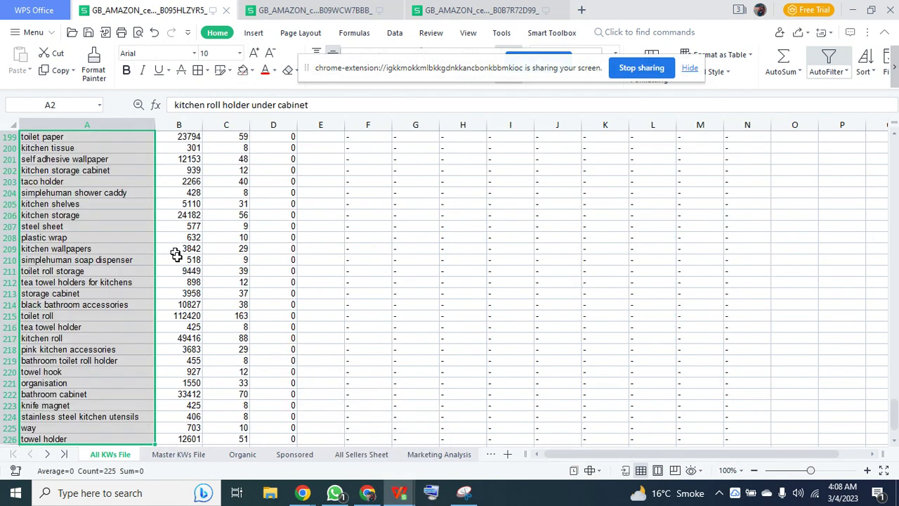
scroll(75, 415, "down", 6)
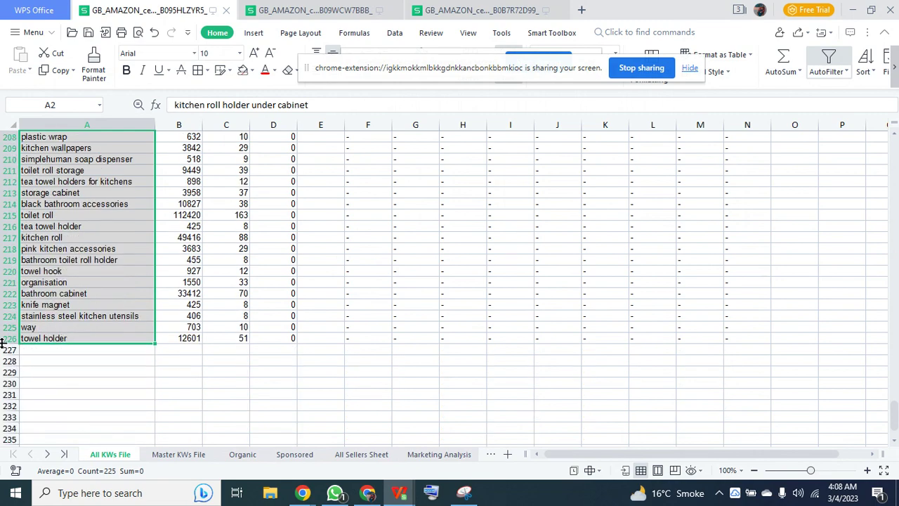
scroll(104, 336, "up", 20)
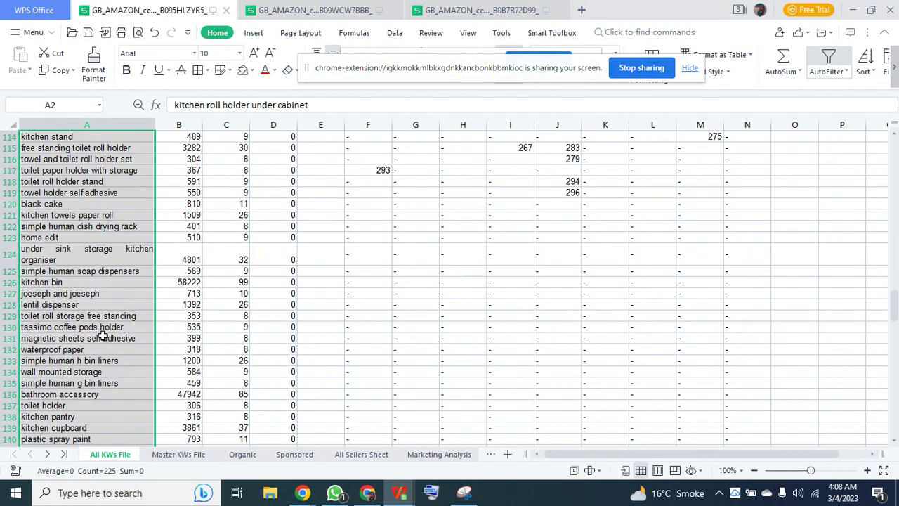
scroll(103, 337, "up", 20)
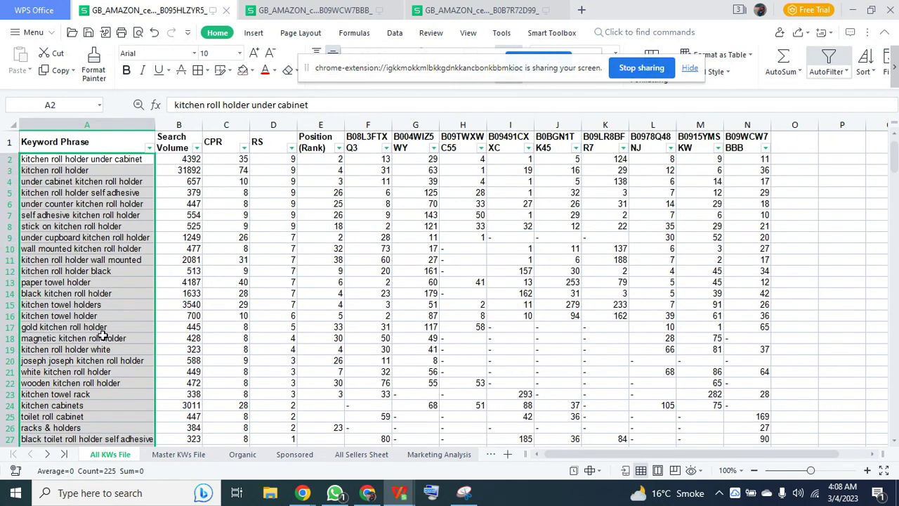
left_click(148, 159)
left_click(194, 159)
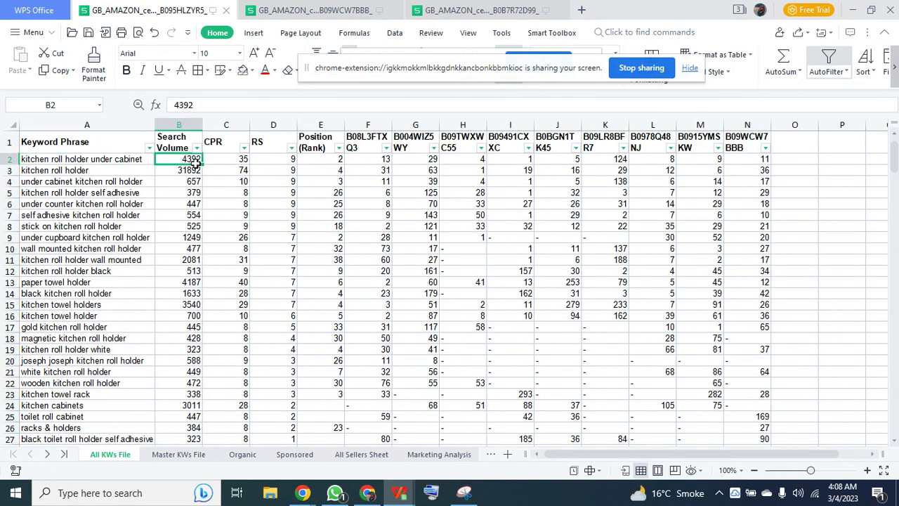
left_click(348, 454)
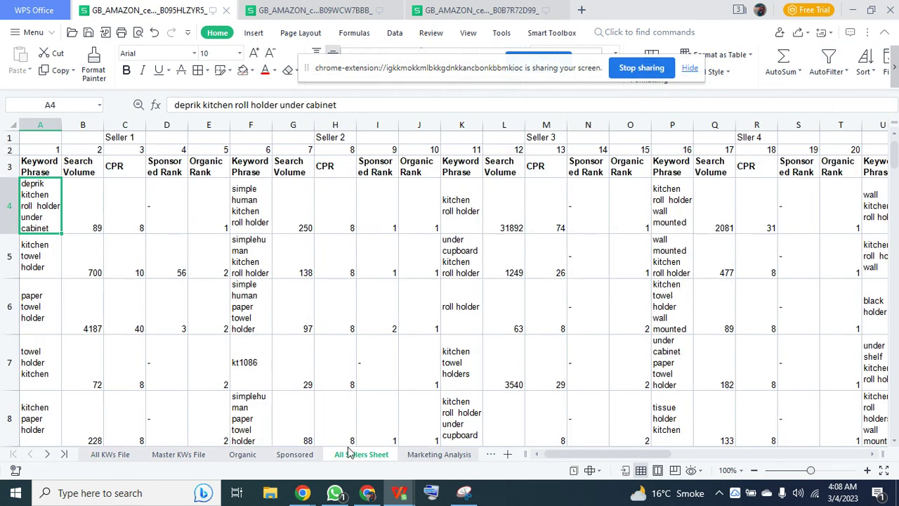
key("ctrl+shift+Down")
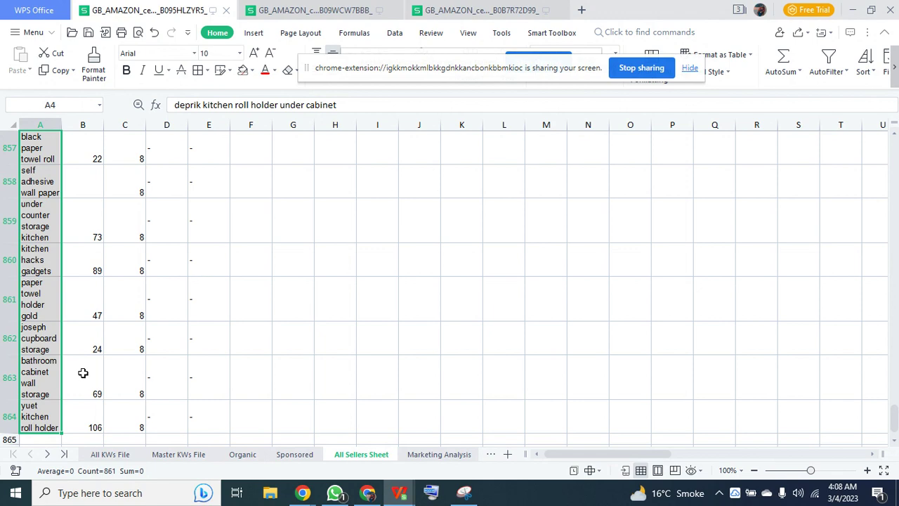
Compare the rank columns from row 33 in the Organic sheet with the same columns in the Master KWs File
left_click_drag(894, 422, 895, 125)
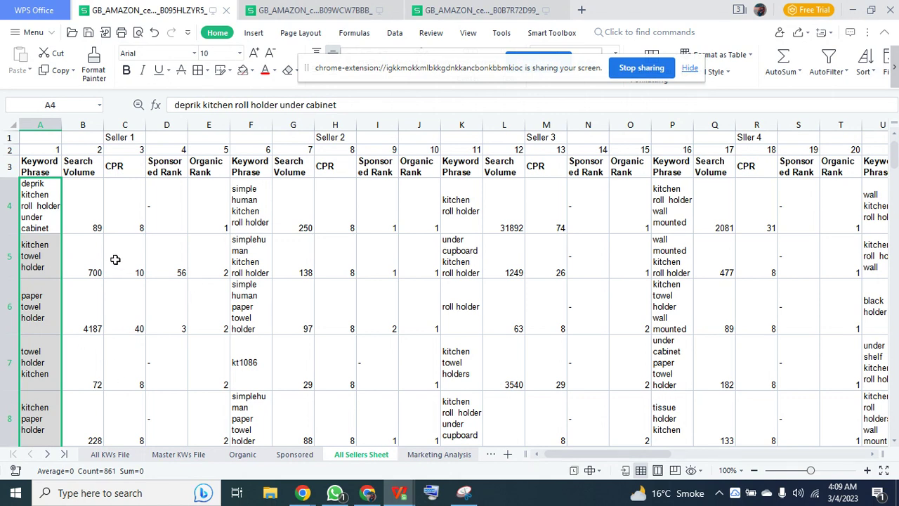
left_click(239, 455)
scroll(436, 341, "down", 5)
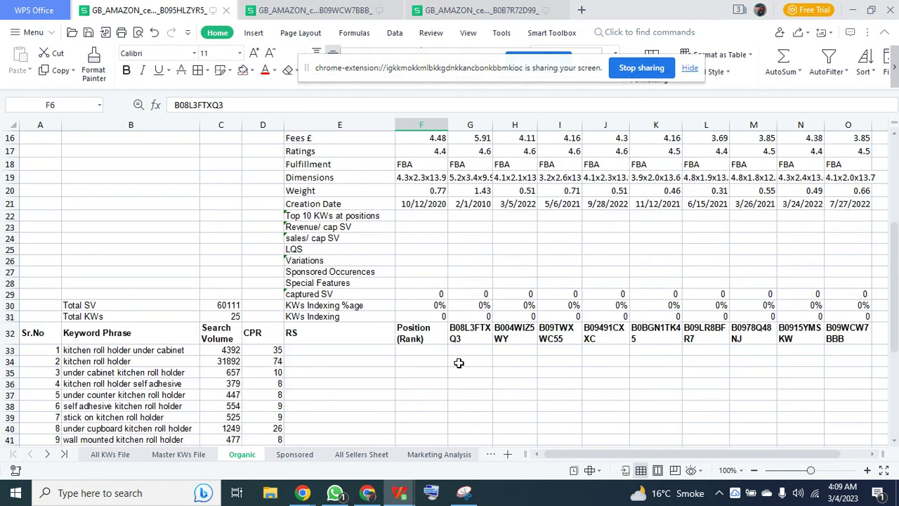
left_click(423, 352)
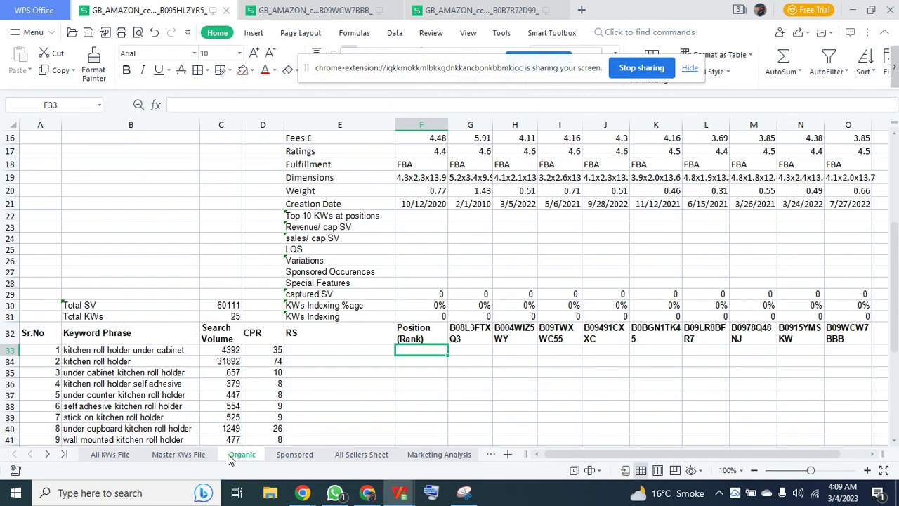
left_click(202, 455)
scroll(419, 362, "down", 4)
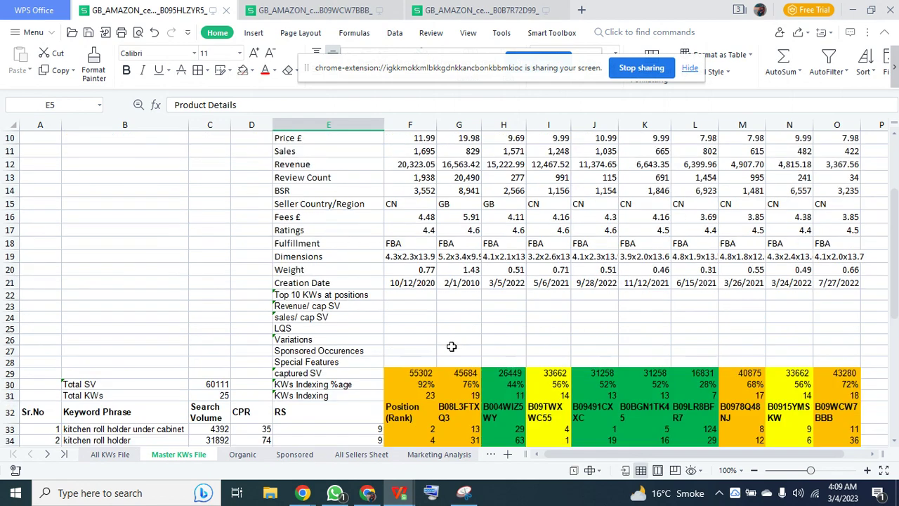
scroll(398, 363, "down", 3)
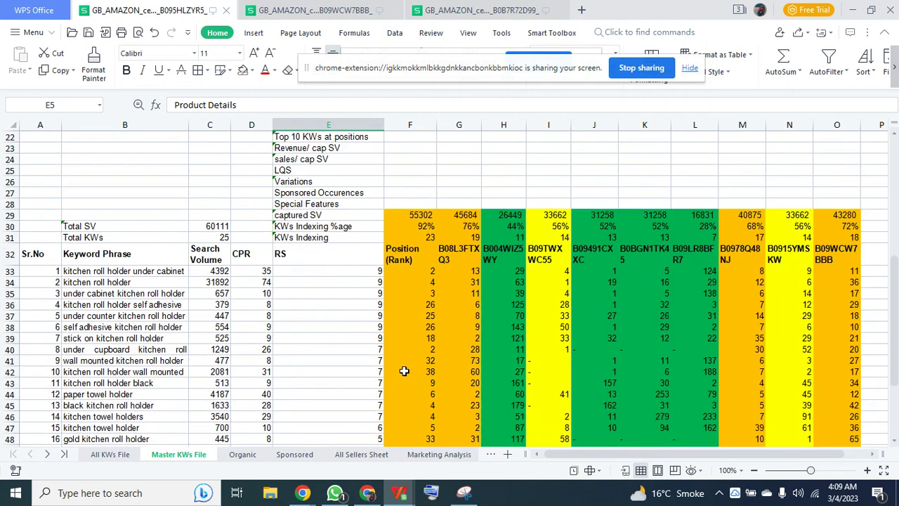
left_click(442, 271)
Review the first keyword phrase and its Position (Rank) cell F33 in the Organic sheet alongside Seller 1's data in the All Sellers Sheet
left_click(242, 455)
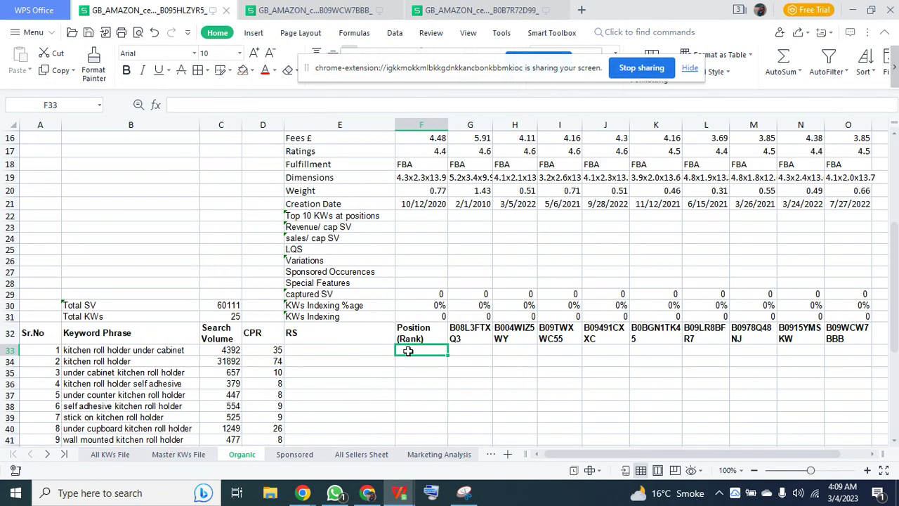
scroll(408, 352, "down", 2)
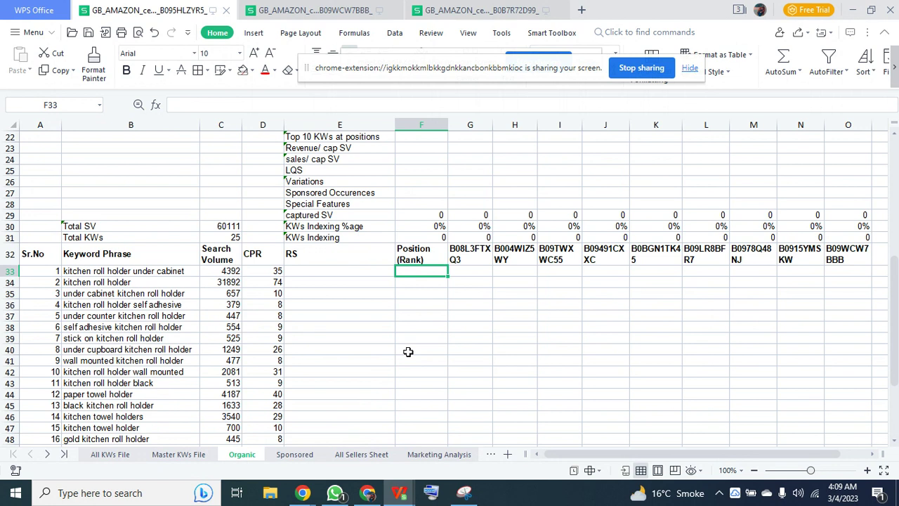
left_click(116, 271)
left_click(413, 274)
left_click(348, 455)
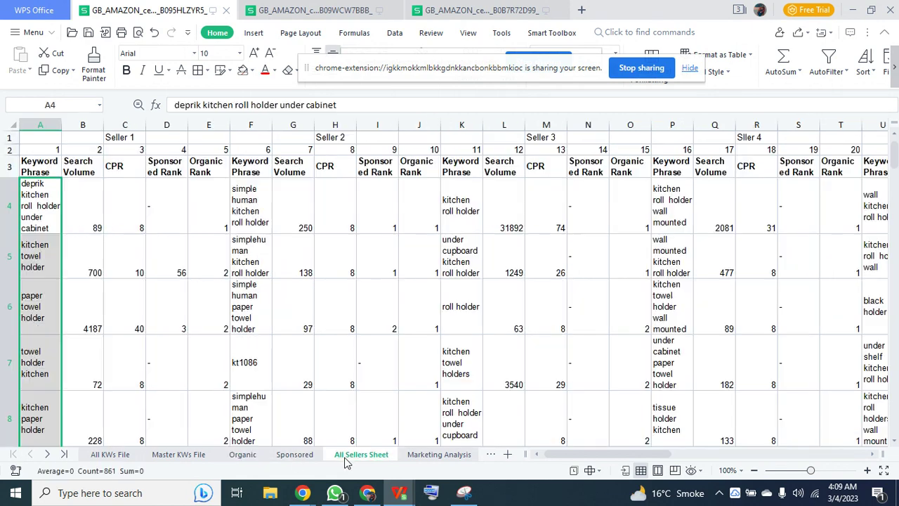
Check the keyword "kitchen roll holder" in the Organic sheet against the All Sellers Sheet and the Master KWs File rank columns
left_click(180, 454)
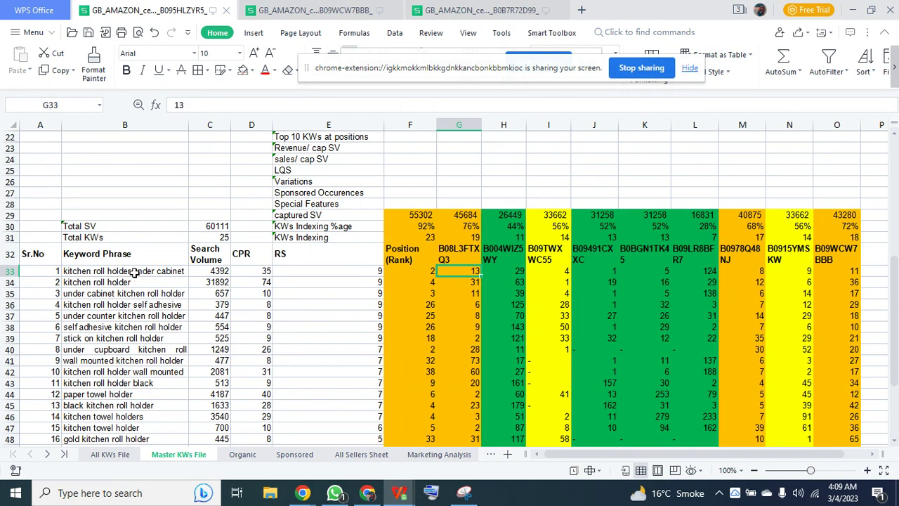
left_click(241, 453)
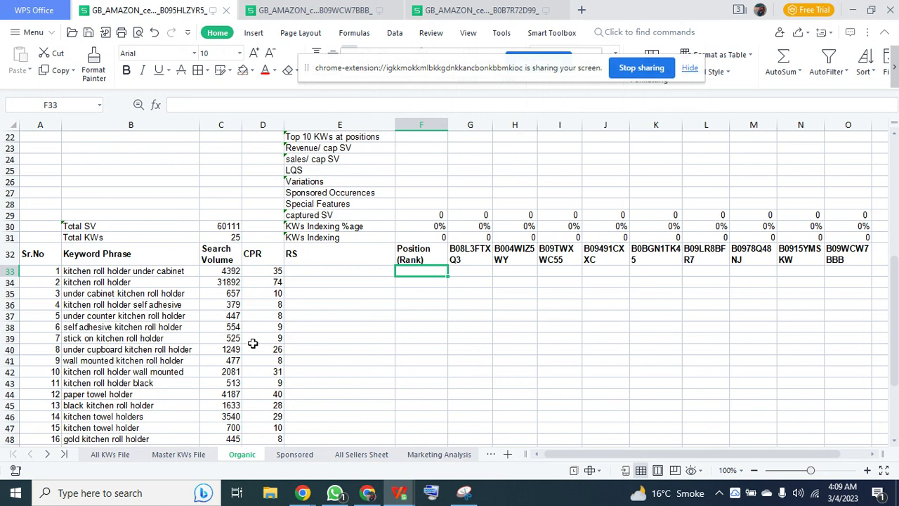
scroll(201, 319, "down", 1)
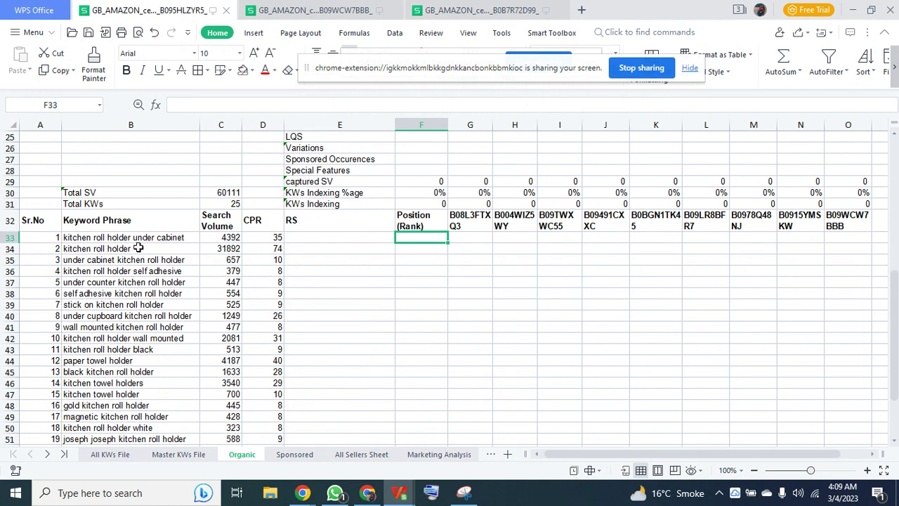
left_click(117, 248)
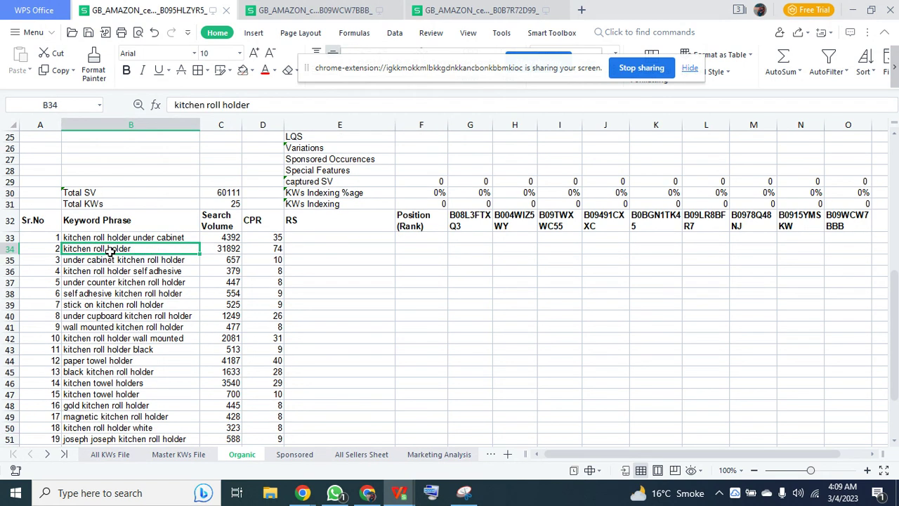
left_click(344, 456)
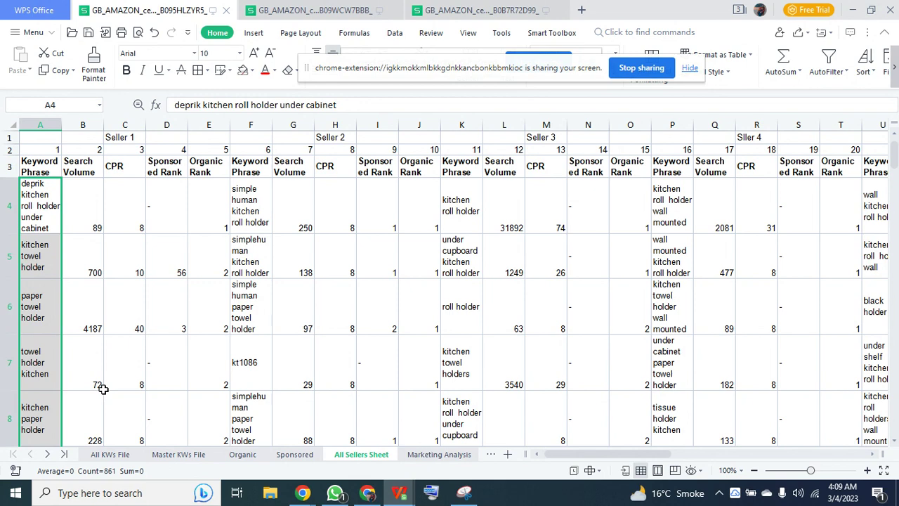
left_click(205, 454)
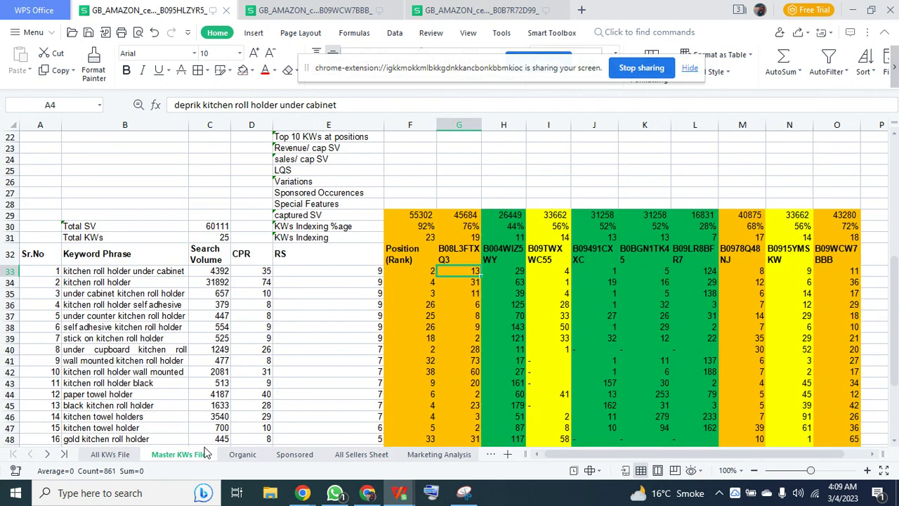
left_click(418, 272)
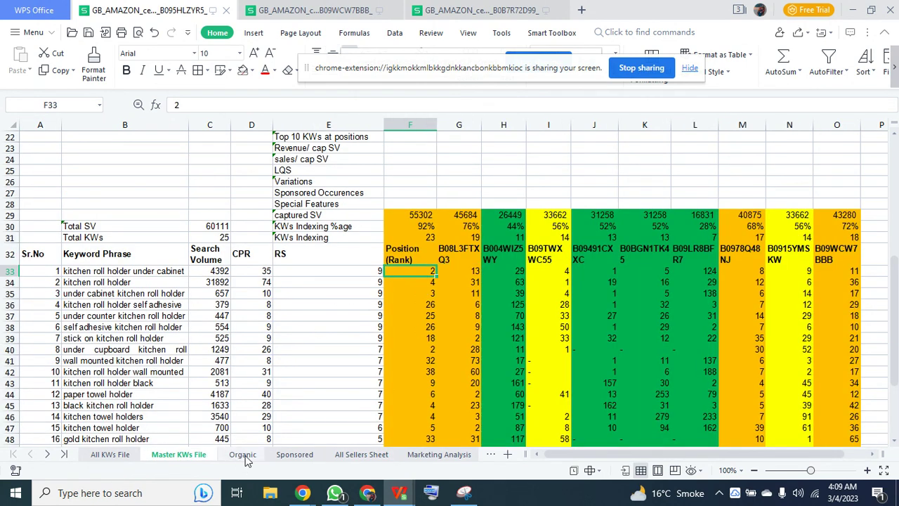
Review the seller columns in the Sponsored and Organic sheets, including G33 for the second seller, against the All Sellers Sheet
left_click(296, 454)
scroll(340, 383, "down", 7)
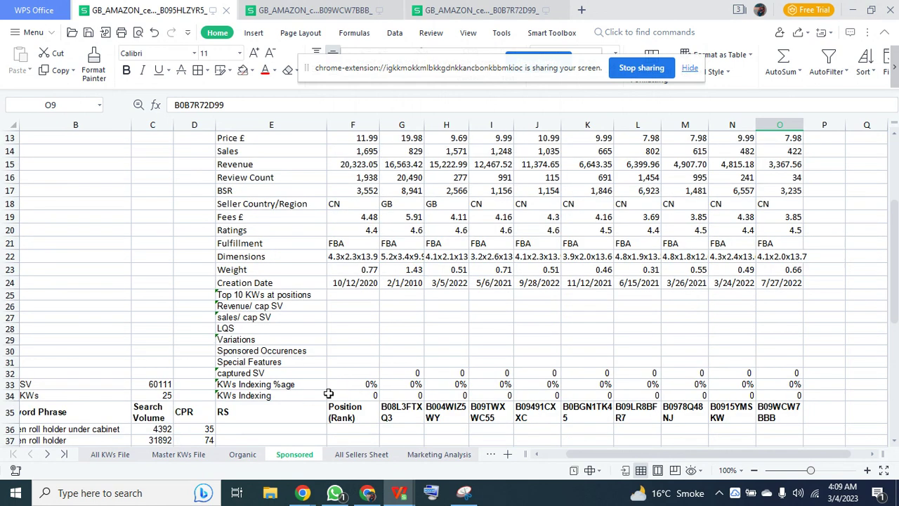
left_click(241, 454)
scroll(357, 321, "down", 1)
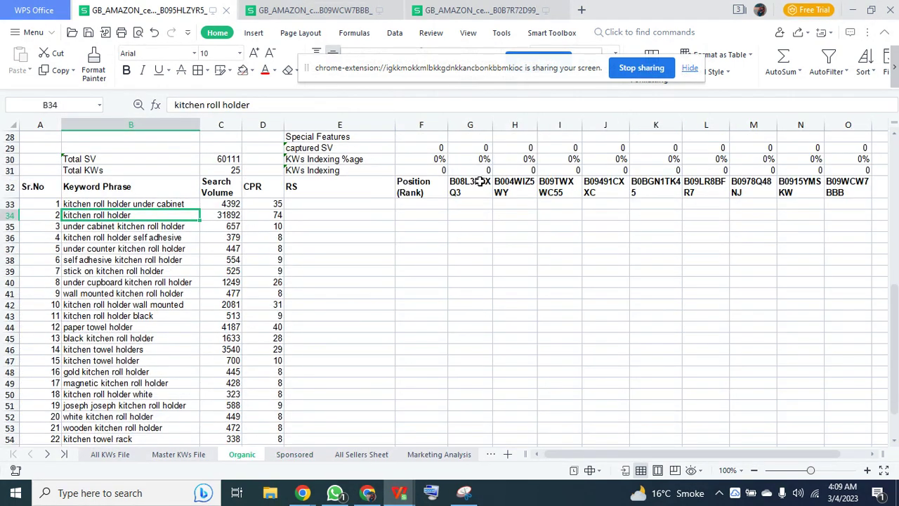
left_click(469, 208)
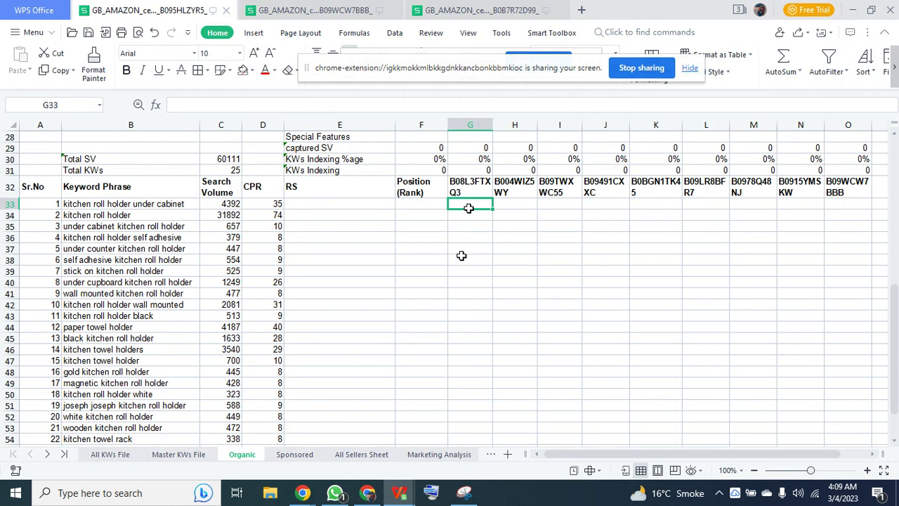
left_click(368, 455)
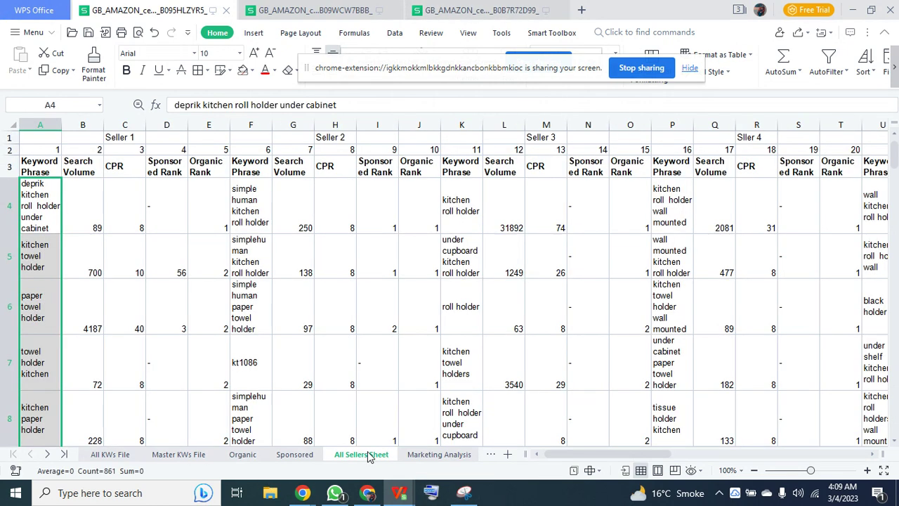
left_click(242, 455)
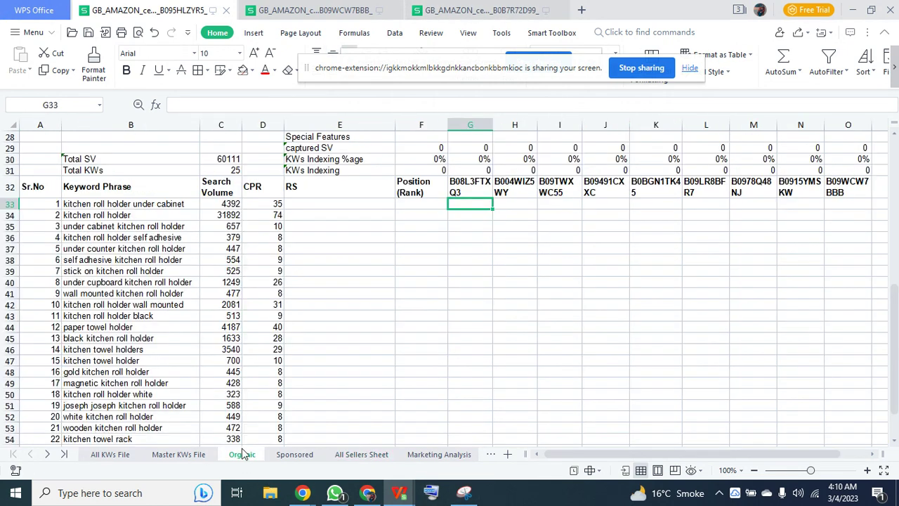
left_click(293, 455)
left_click(361, 456)
left_click(242, 456)
Compare the Position (Rank) cell F33 in the Organic sheet with the Position (Rank) header and first rank in the Master KWs File
scroll(316, 396, "up", 3)
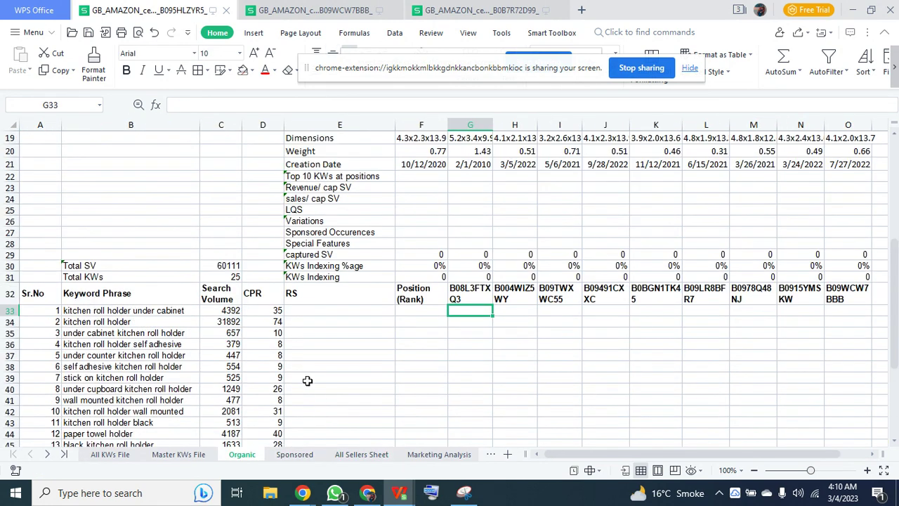
scroll(351, 344, "down", 2)
left_click(419, 237)
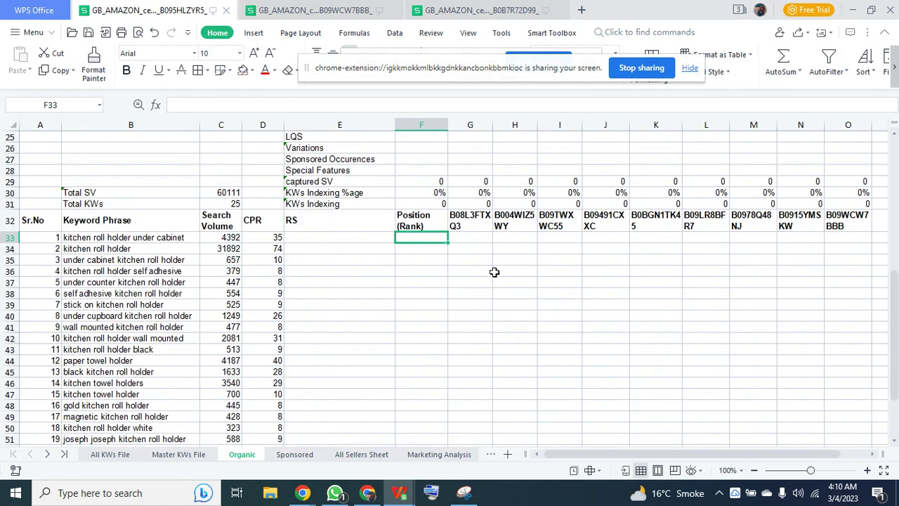
left_click(162, 458)
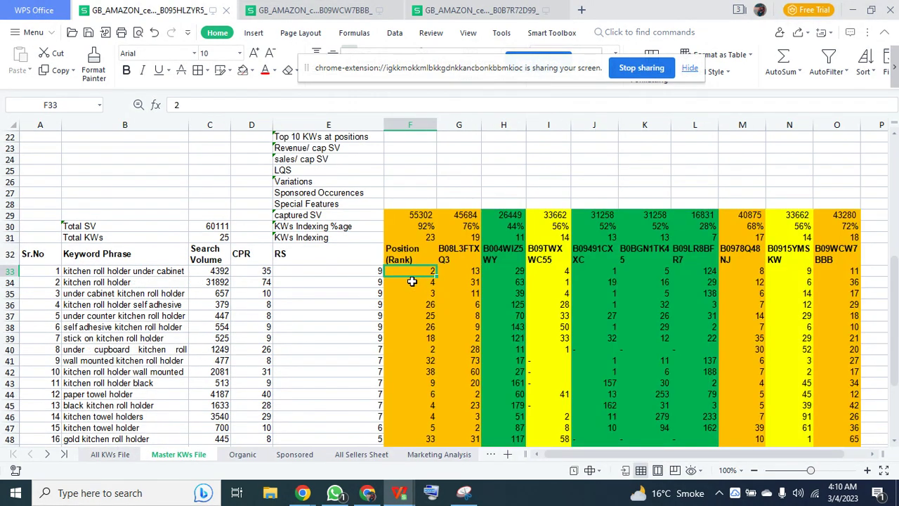
left_click(398, 251)
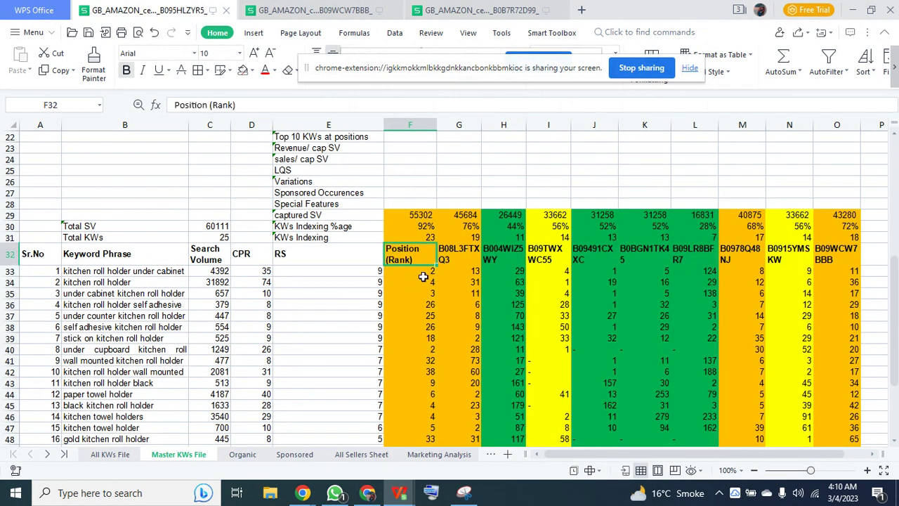
left_click(423, 273)
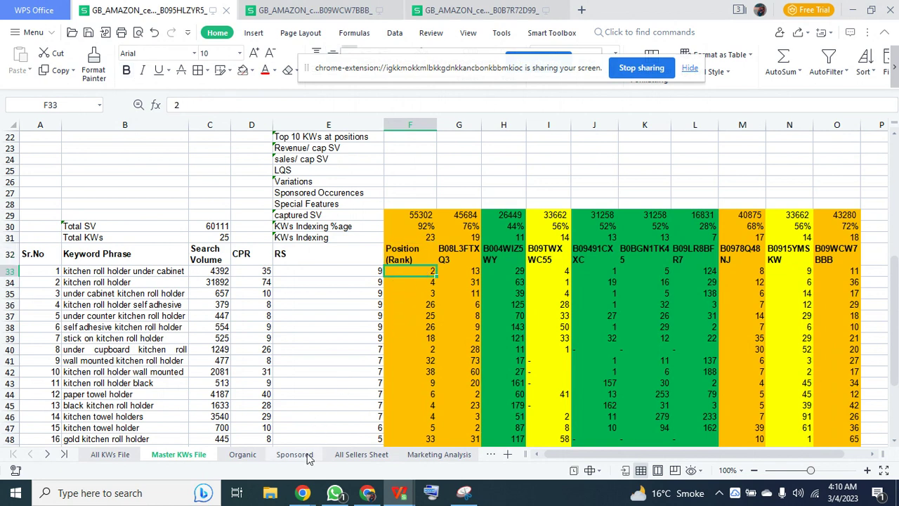
Examine Seller 1's first keyword phrase in A4 of the All Sellers Sheet as a lookup source for the Organic and Master KWs File sheets
left_click(242, 454)
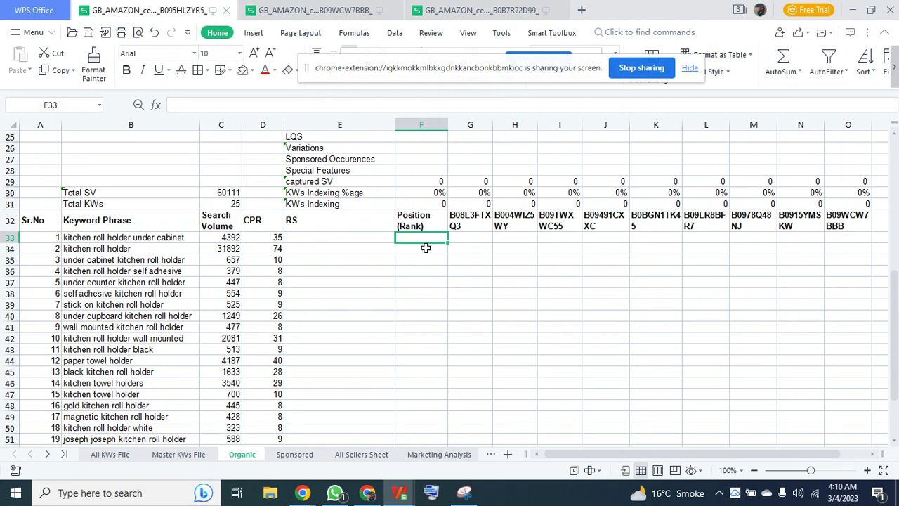
left_click(344, 457)
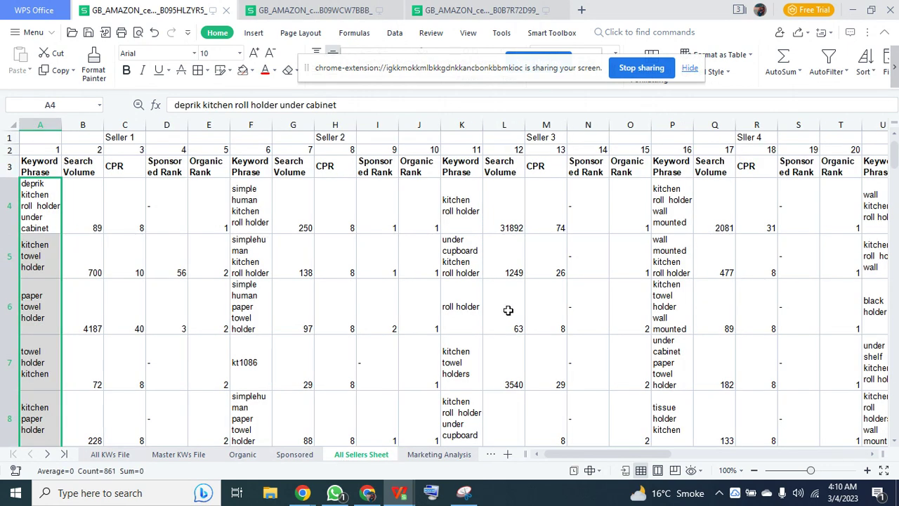
left_click(28, 200)
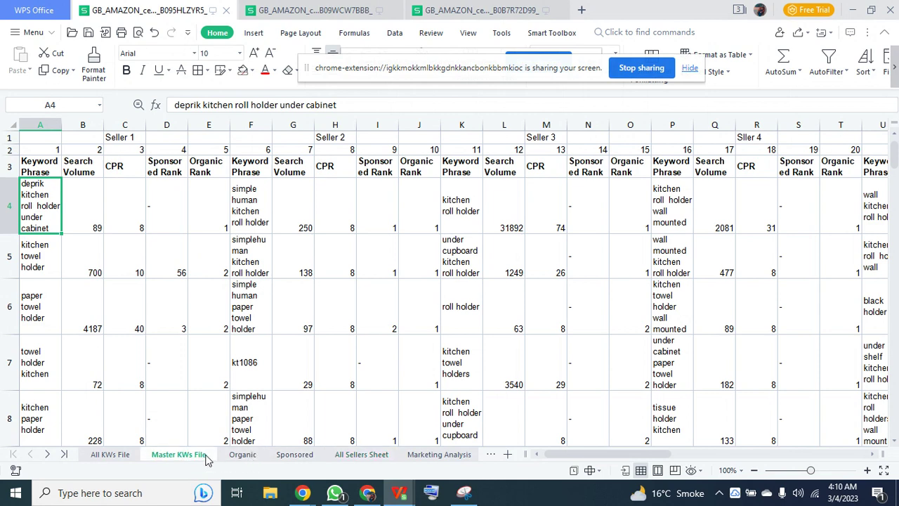
left_click(178, 454)
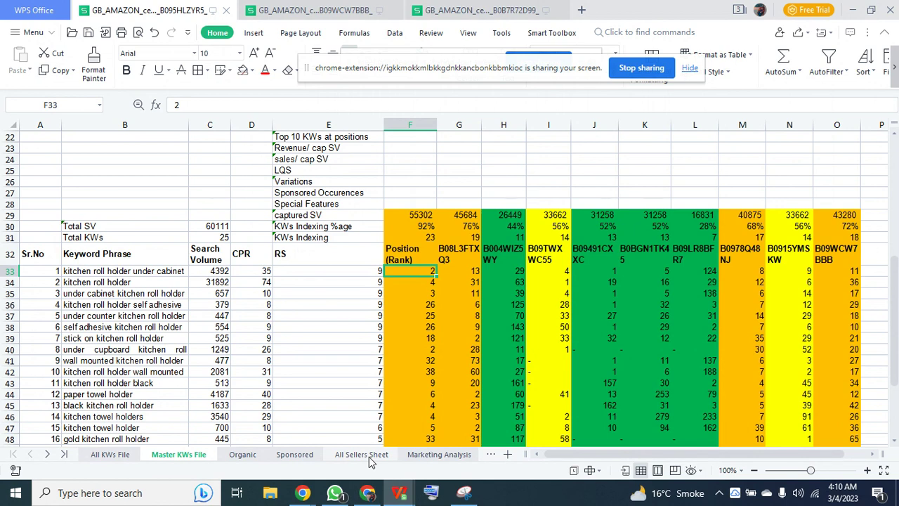
left_click(243, 454)
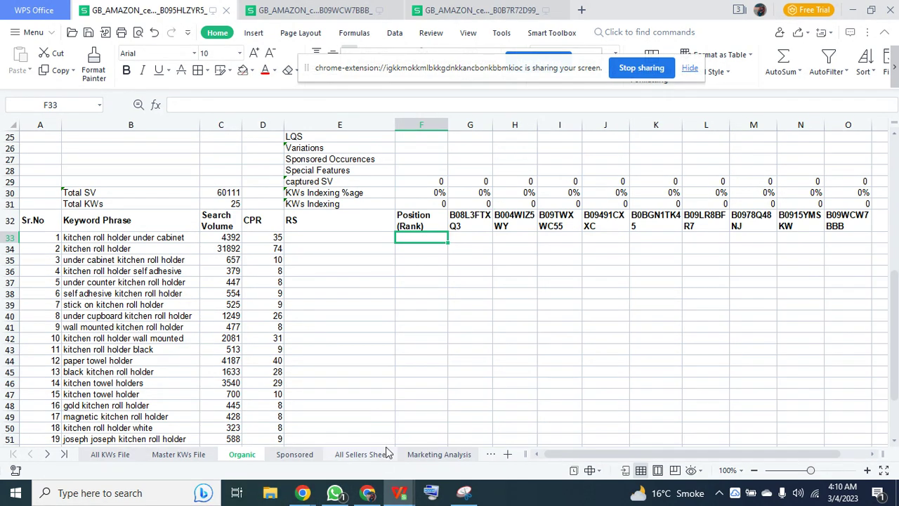
left_click(361, 454)
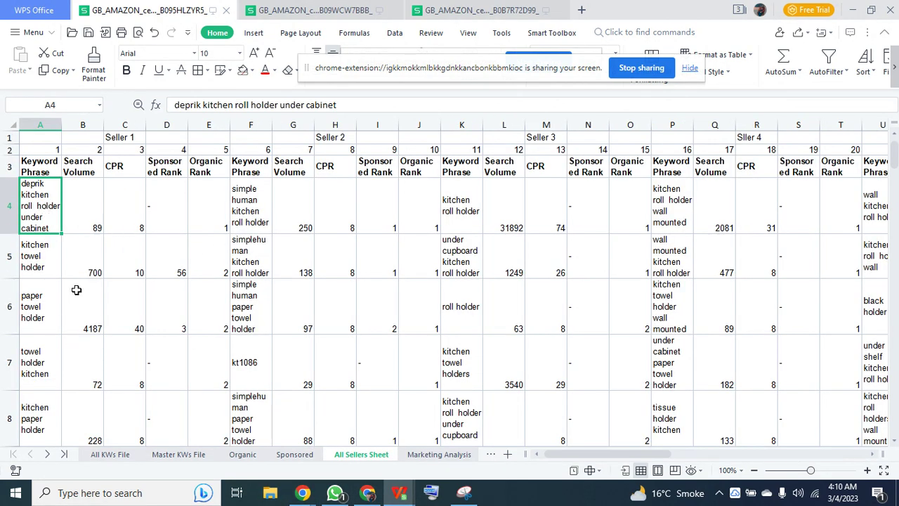
Review the first keyword phrase in B33 and its rank in F33 of the Master KWs File
left_click(179, 454)
left_click(91, 273)
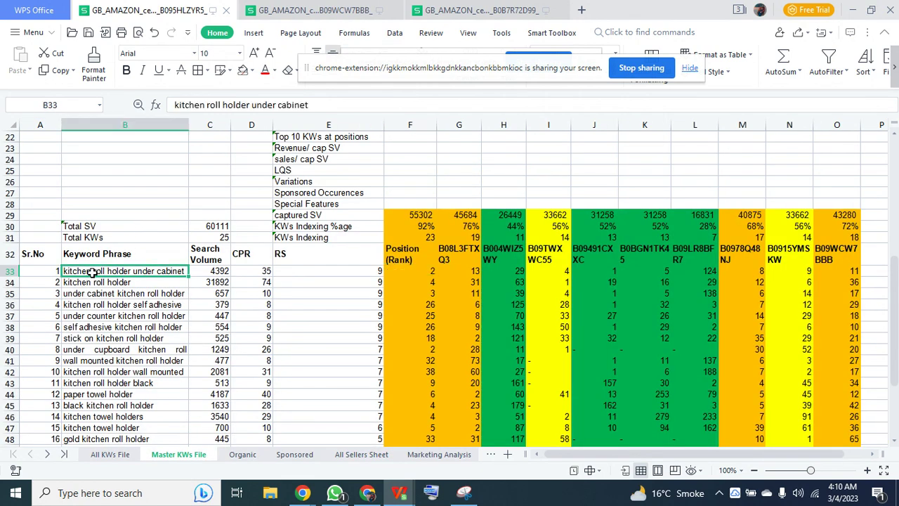
left_click(412, 272)
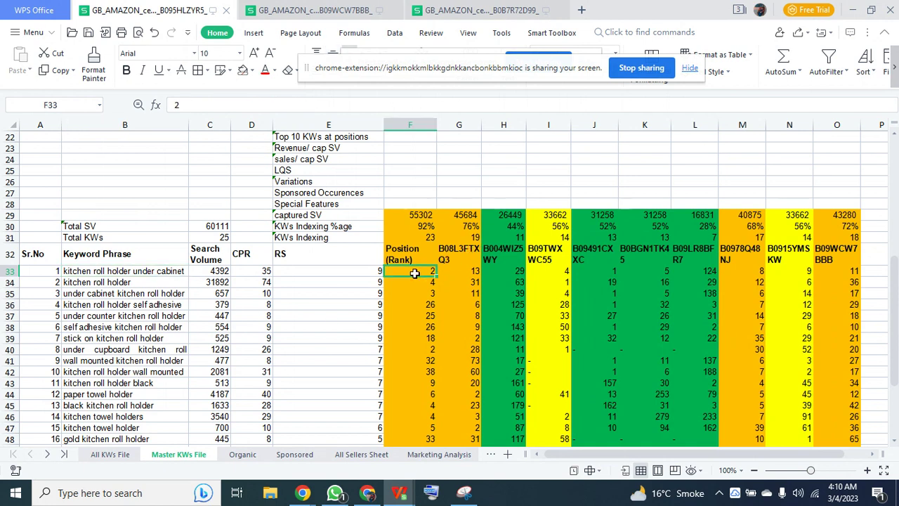
Start a VLOOKUP formula in F33 of the Organic sheet with keyword phrase B33 as the lookup value
left_click(243, 455)
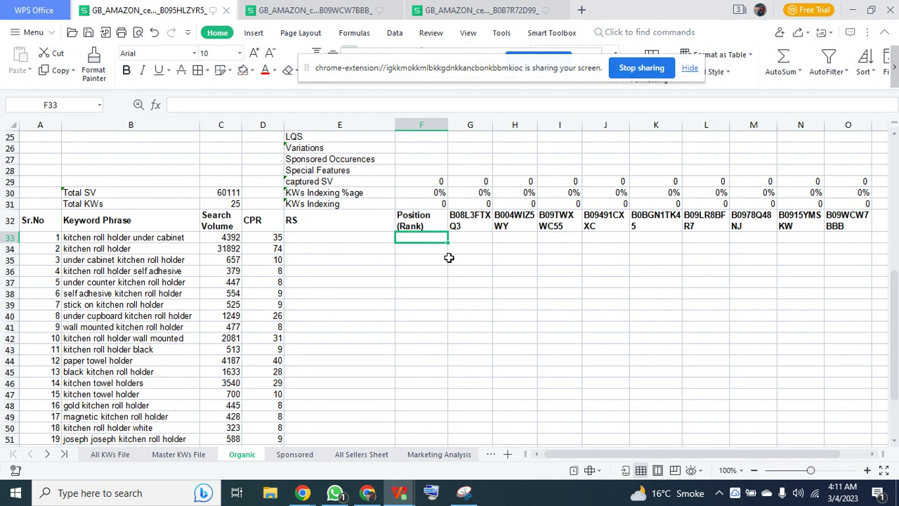
type("=")
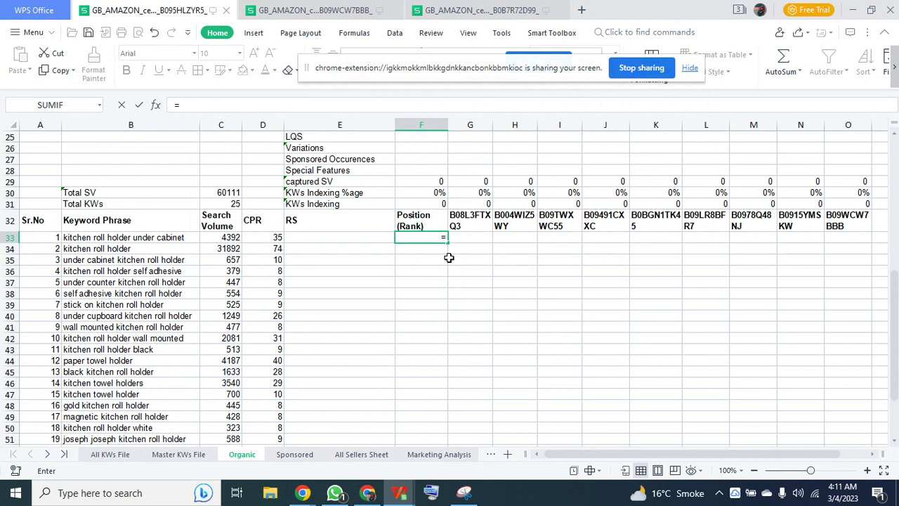
type("vlo")
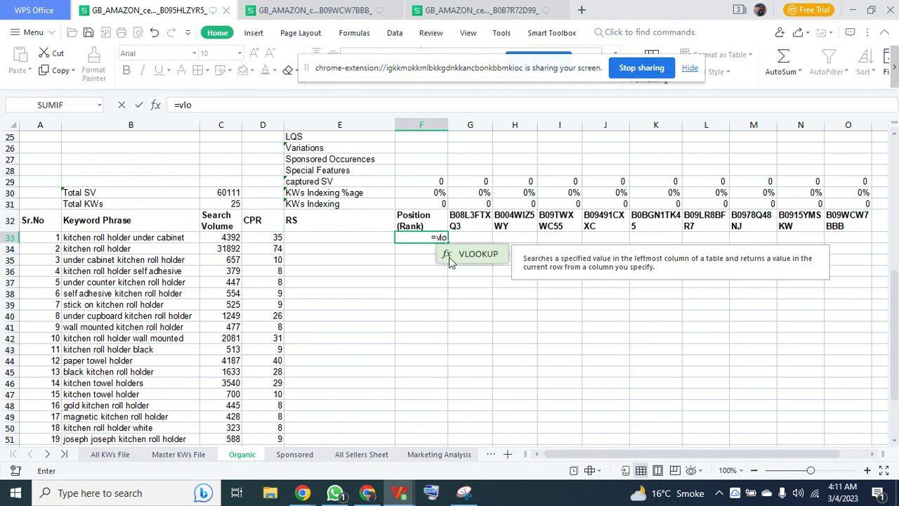
double_click(459, 259)
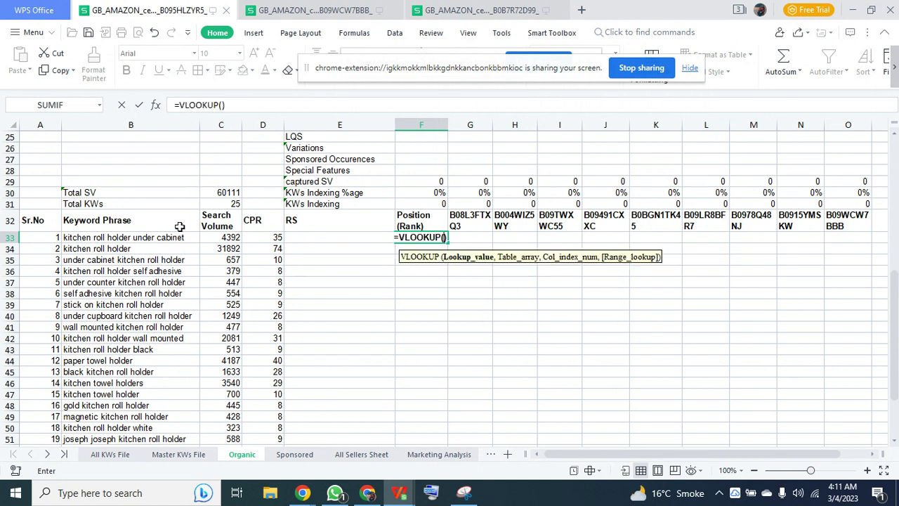
left_click(152, 239)
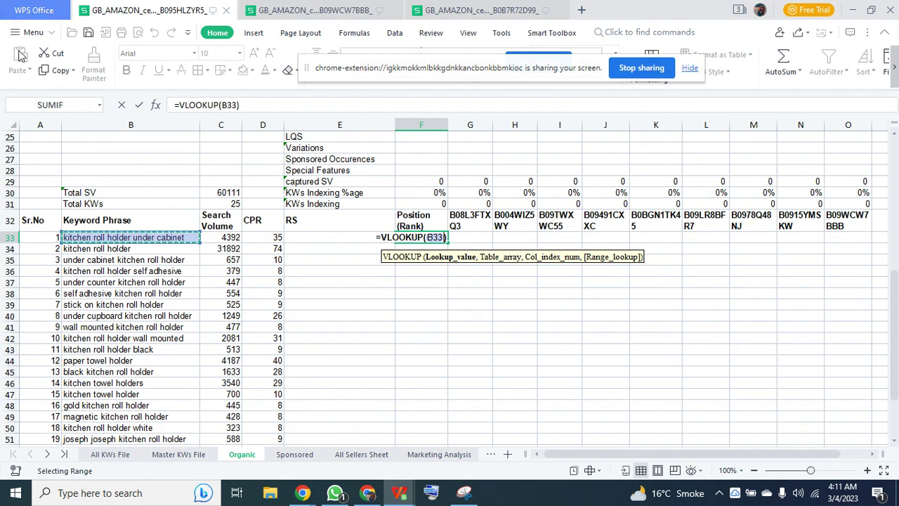
type(",")
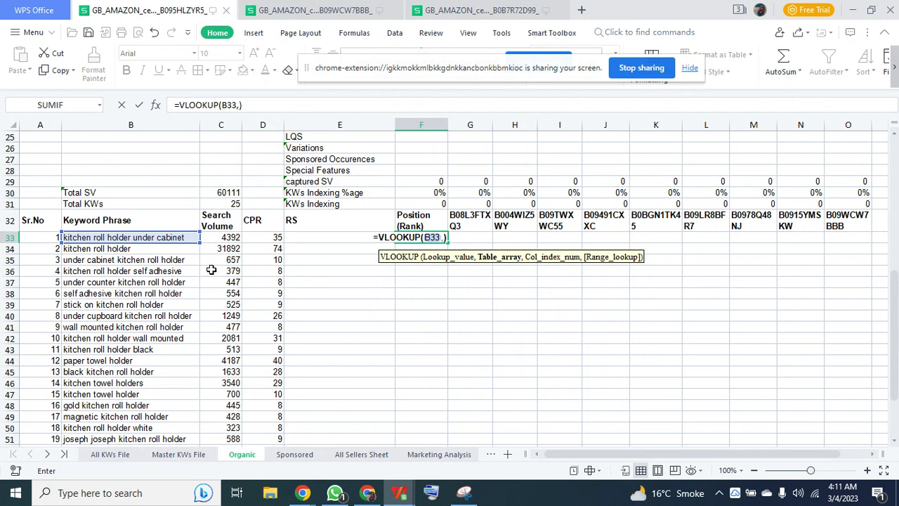
Set the VLOOKUP table array to Seller 1's range A1:E864 in the All Sellers Sheet, locked as absolute $A$1:$E$864
left_click(361, 453)
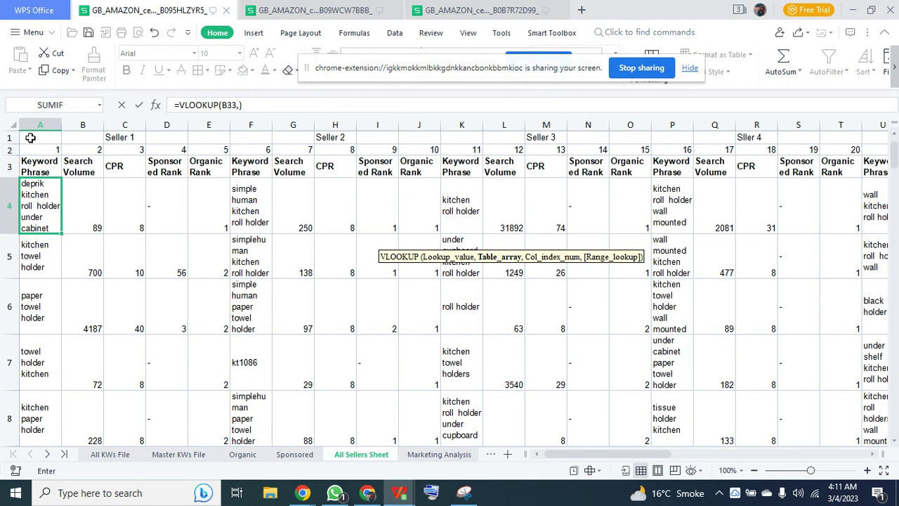
left_click_drag(30, 138, 190, 196)
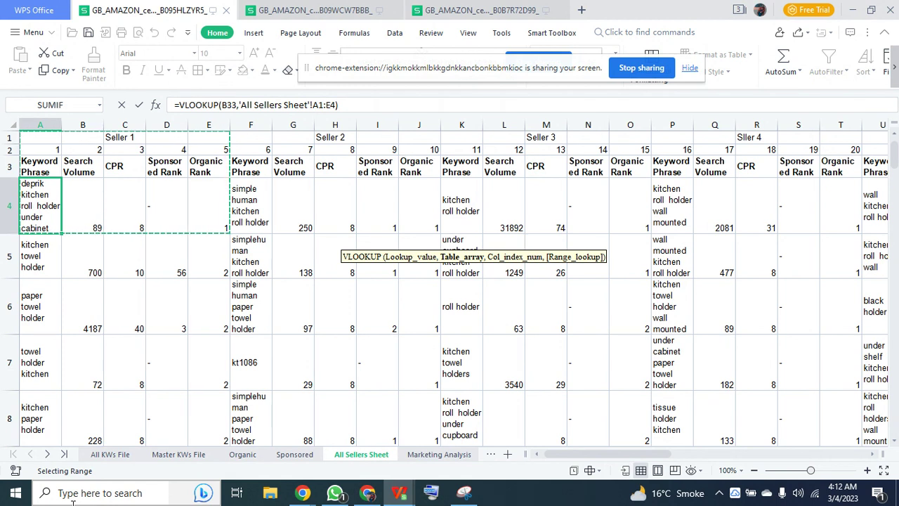
key("ctrl+shift+Down")
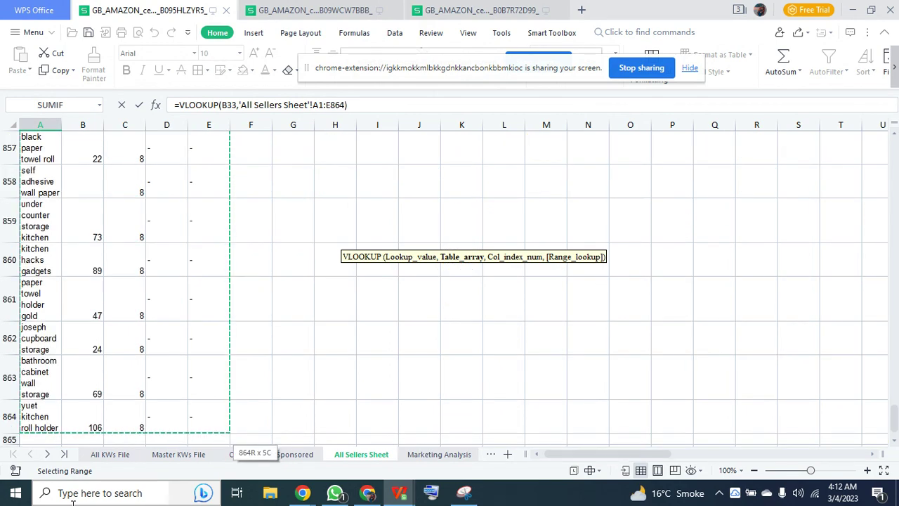
left_click_drag(895, 418, 895, 135)
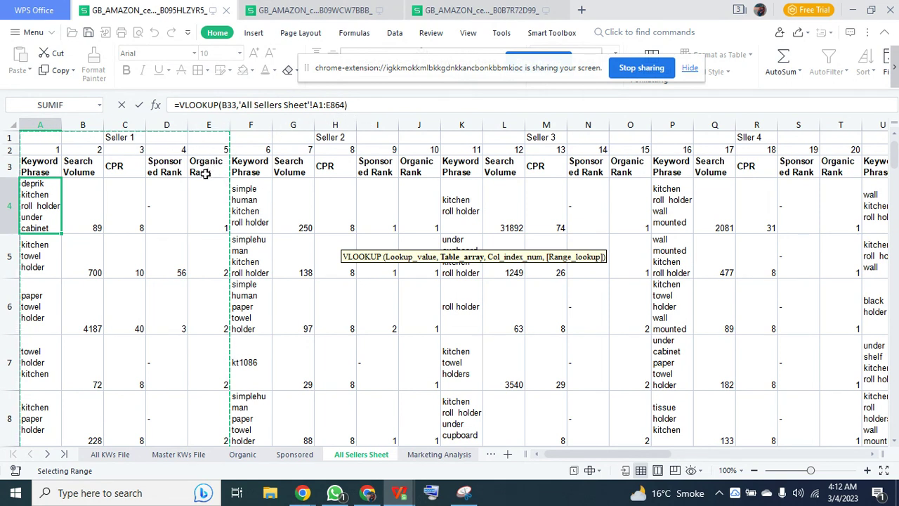
key("F4")
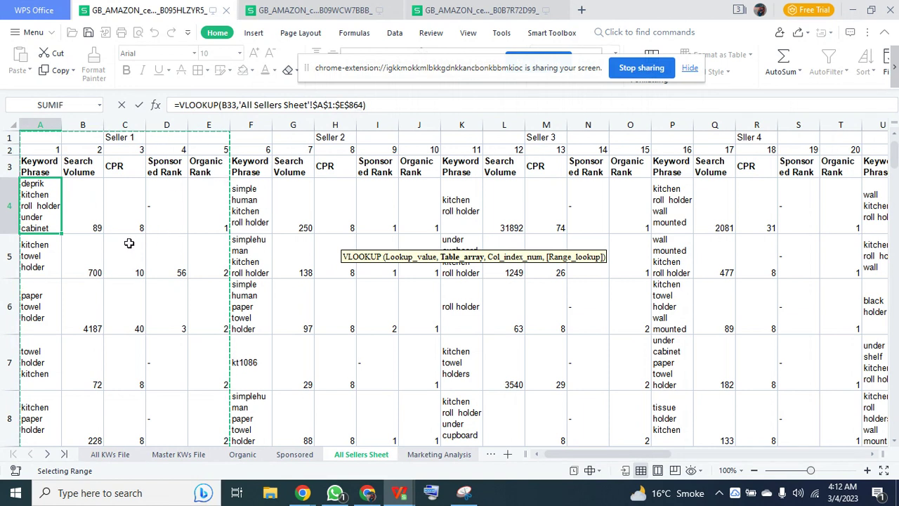
left_click(242, 454)
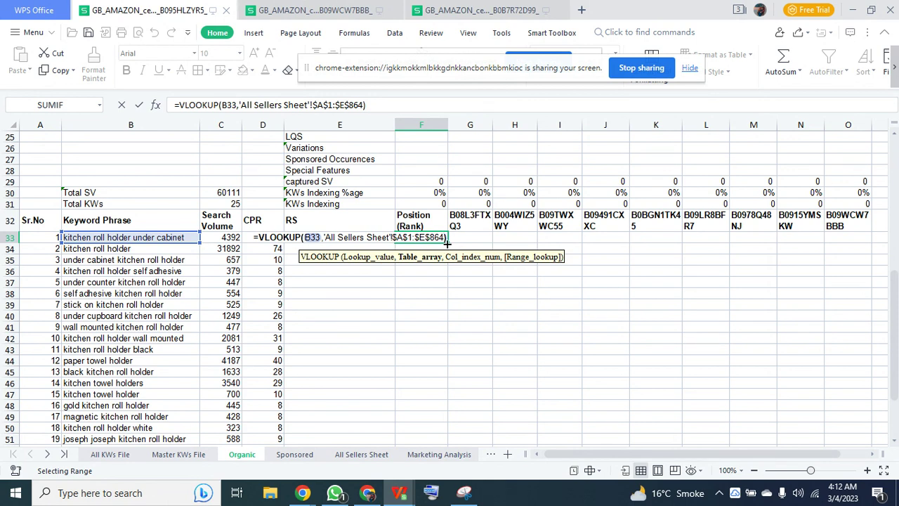
left_click(362, 455)
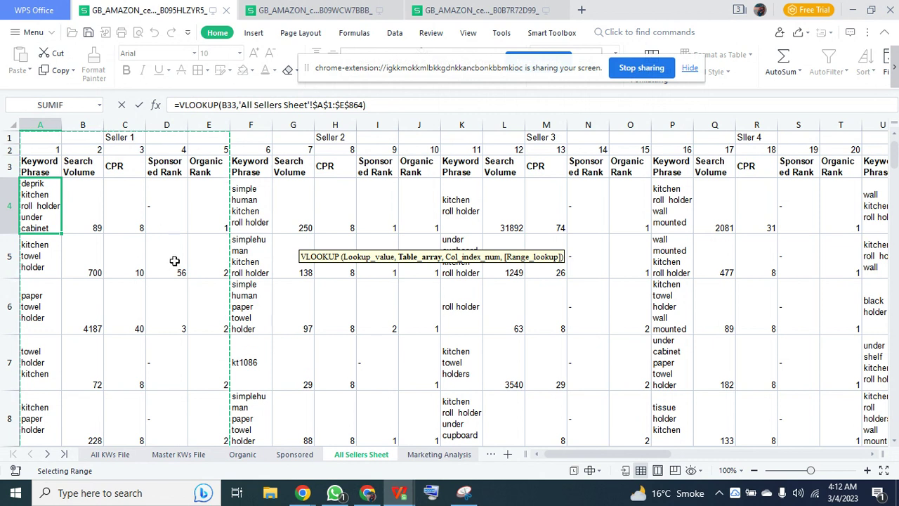
Complete the F33 VLOOKUP with column index 5 and range lookup 0 for an exact match, and enter the formula
type(",")
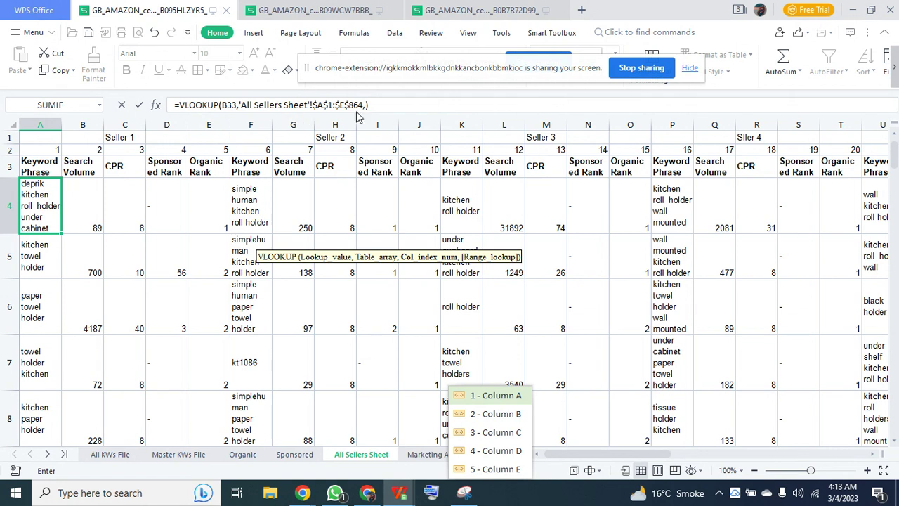
type("5")
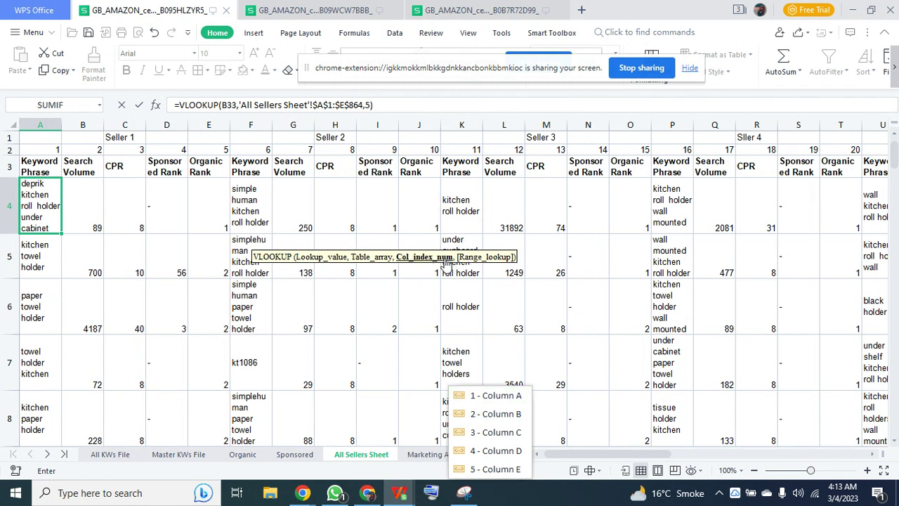
type(",")
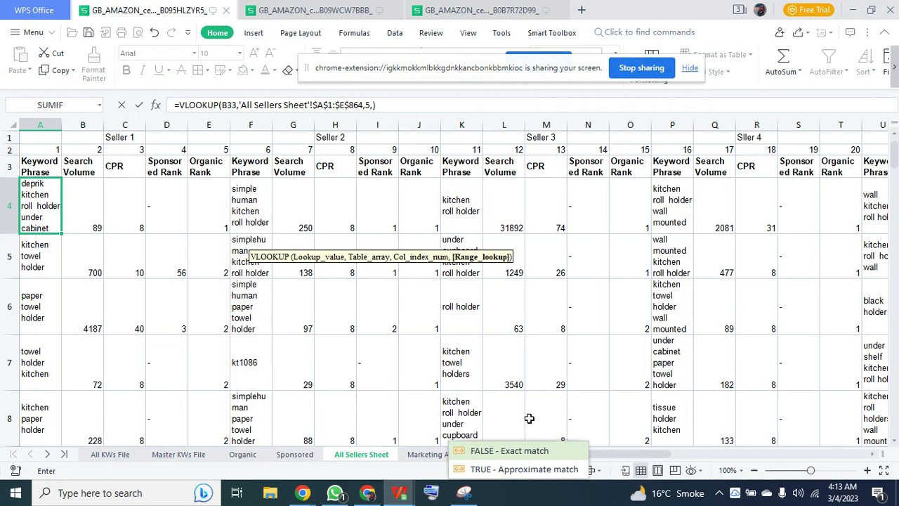
left_click(242, 454)
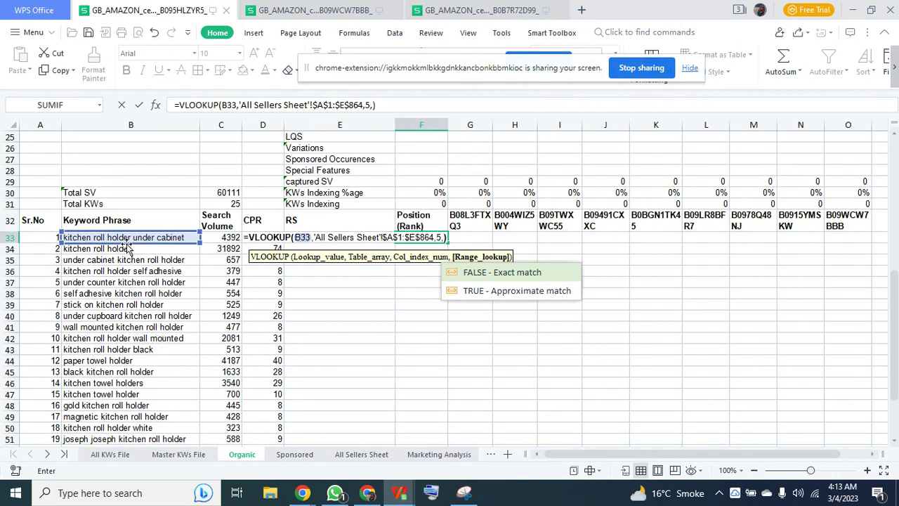
left_click(361, 454)
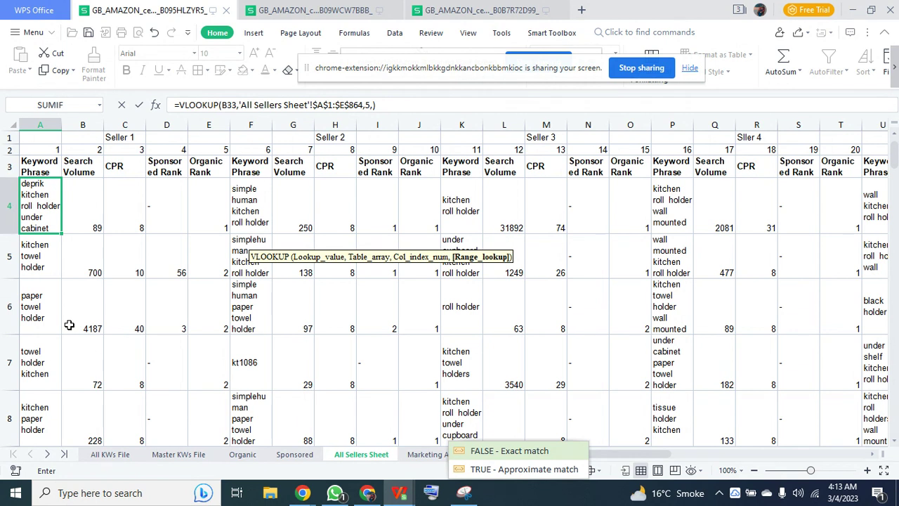
type("0")
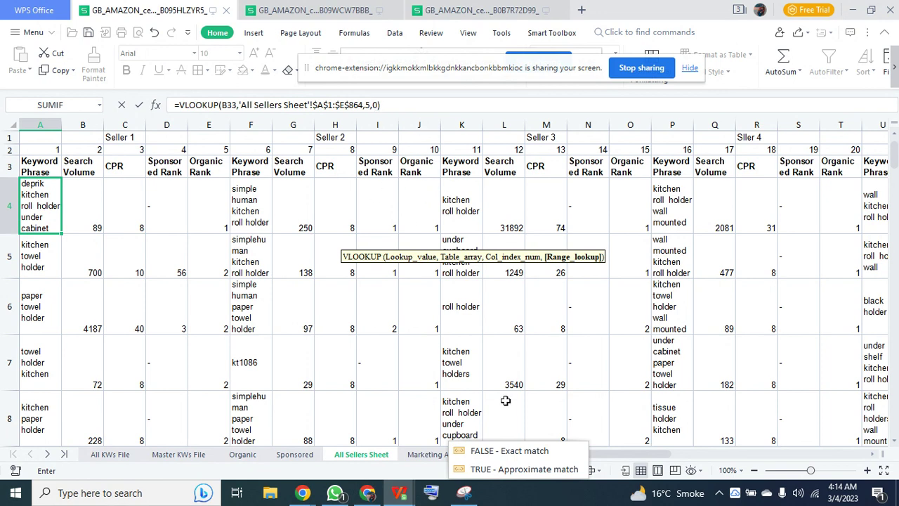
key("Return")
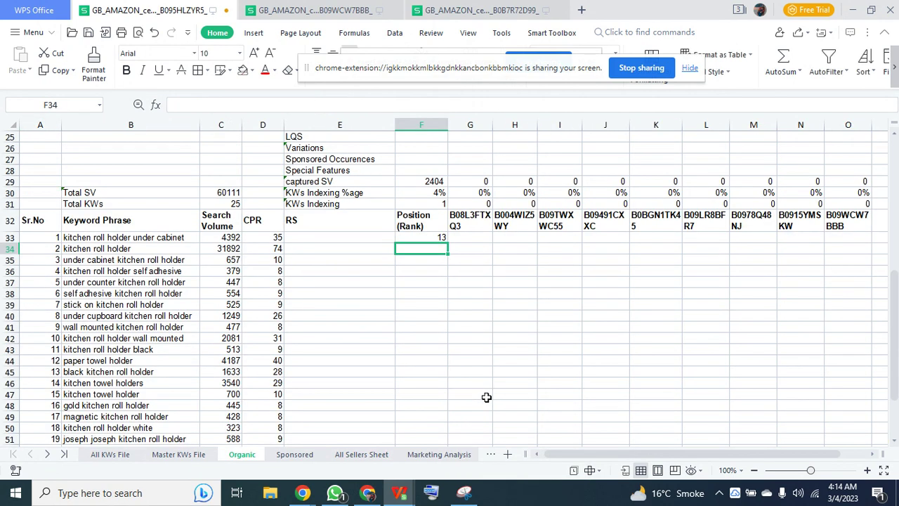
Fill the F33 formula down the Organic sheet's Position (Rank) column through row 57
left_click(429, 240)
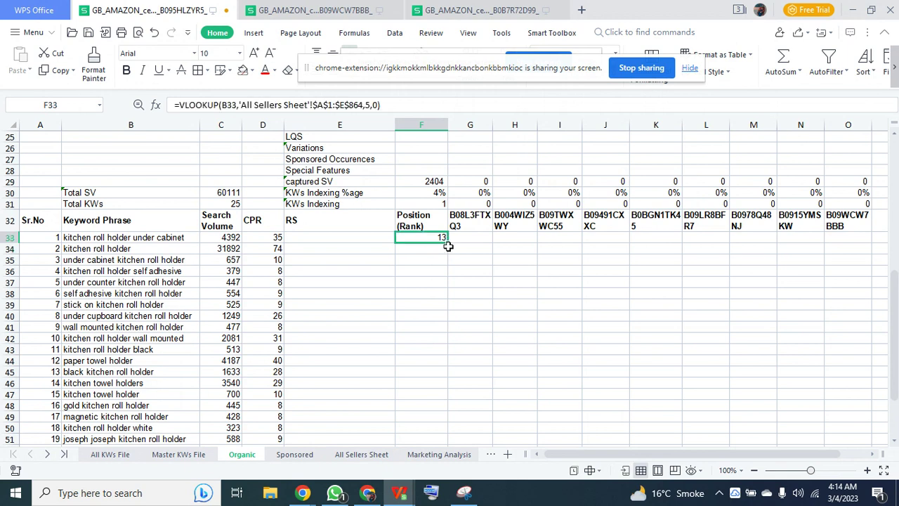
double_click(448, 241)
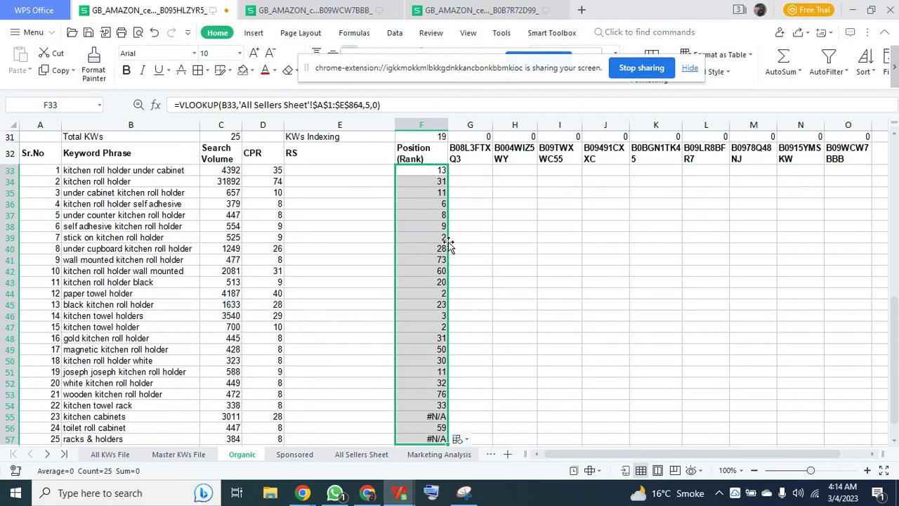
left_click(433, 275)
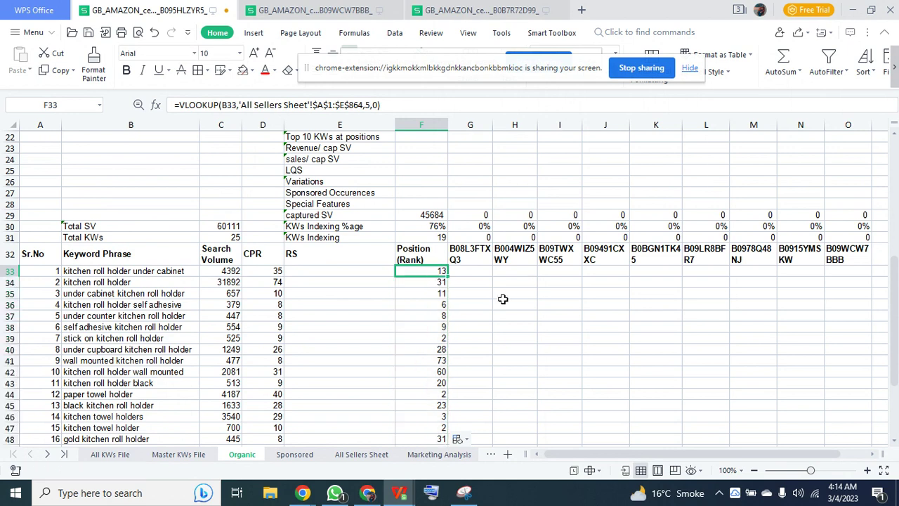
Compare the first keyword phrases and their looked-up ranks in the Organic sheet with the All Sellers Sheet and Master KWs File
left_click_drag(108, 276, 112, 282)
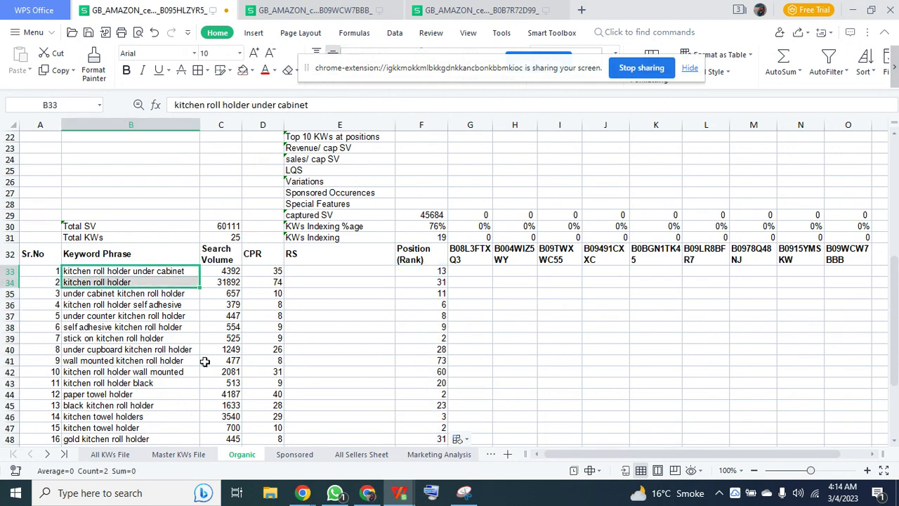
left_click(360, 455)
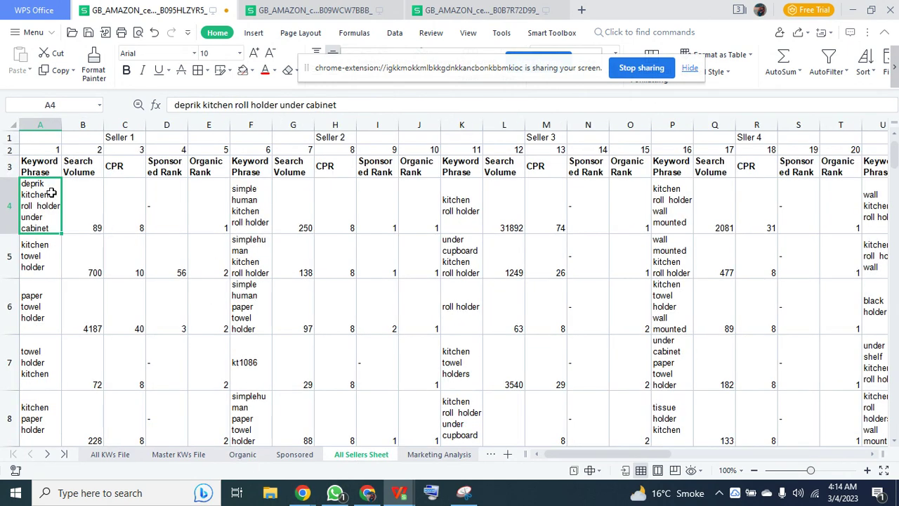
left_click(243, 454)
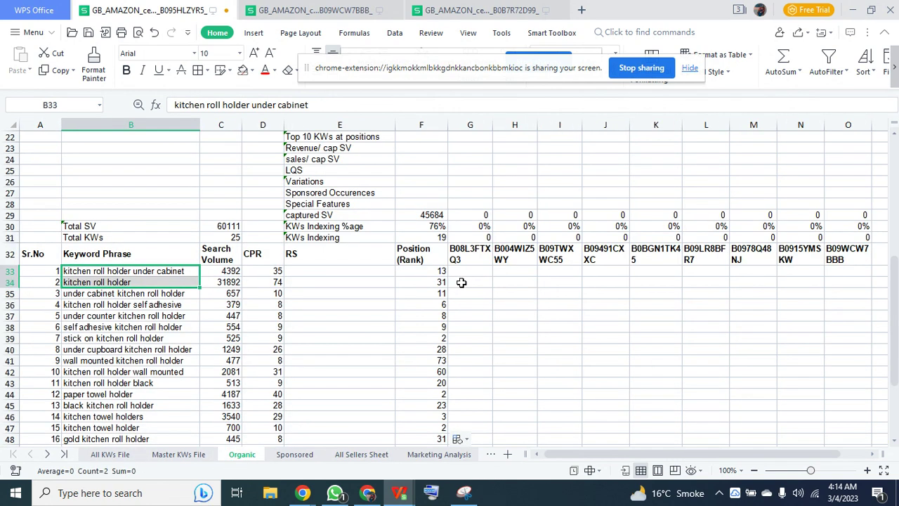
left_click(427, 271)
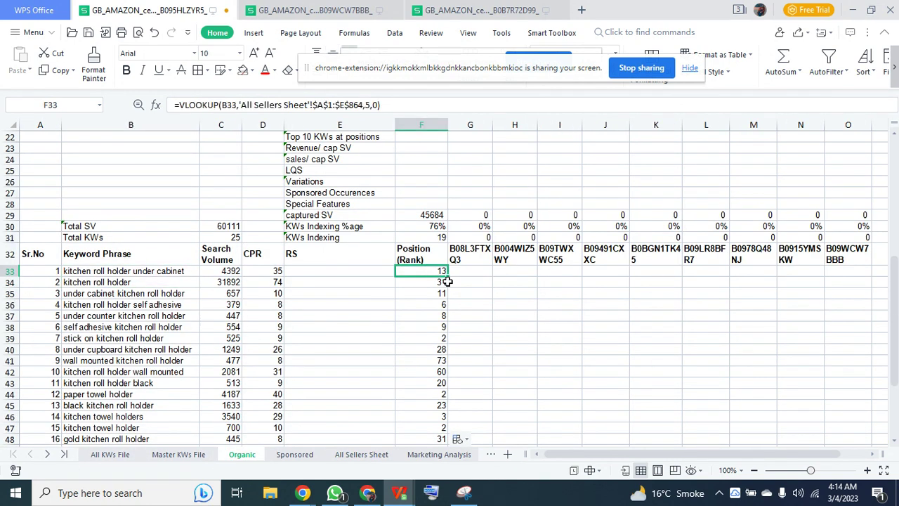
left_click(179, 454)
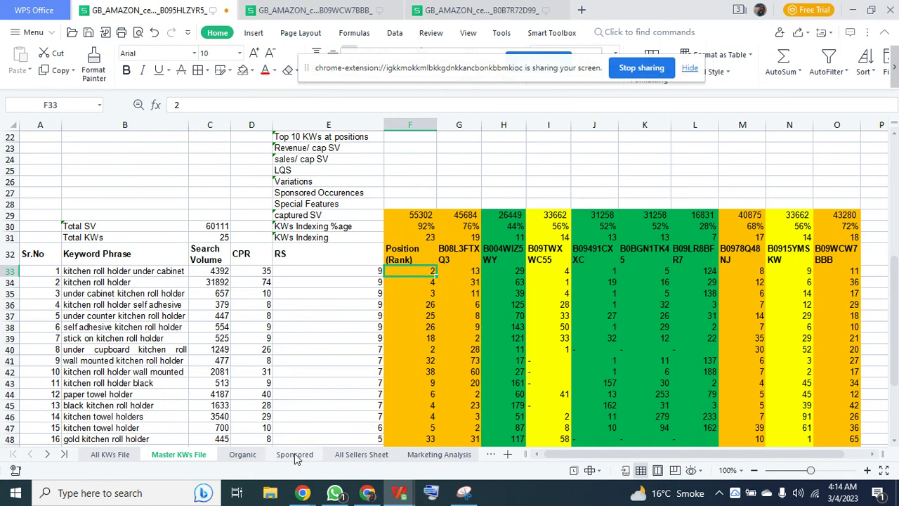
left_click(242, 454)
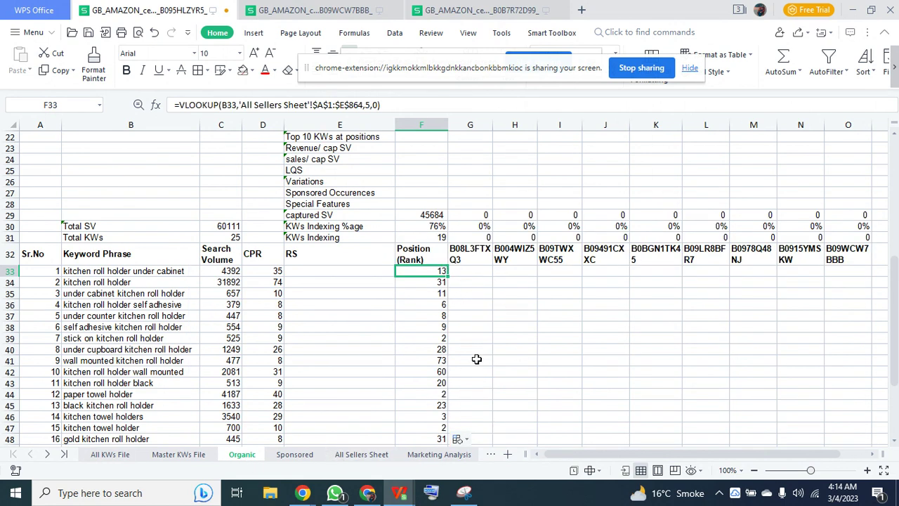
Start a VLOOKUP in G33 of the Organic sheet with B33 as lookup value, and go to the All Sellers Sheet for its table array
left_click(469, 273)
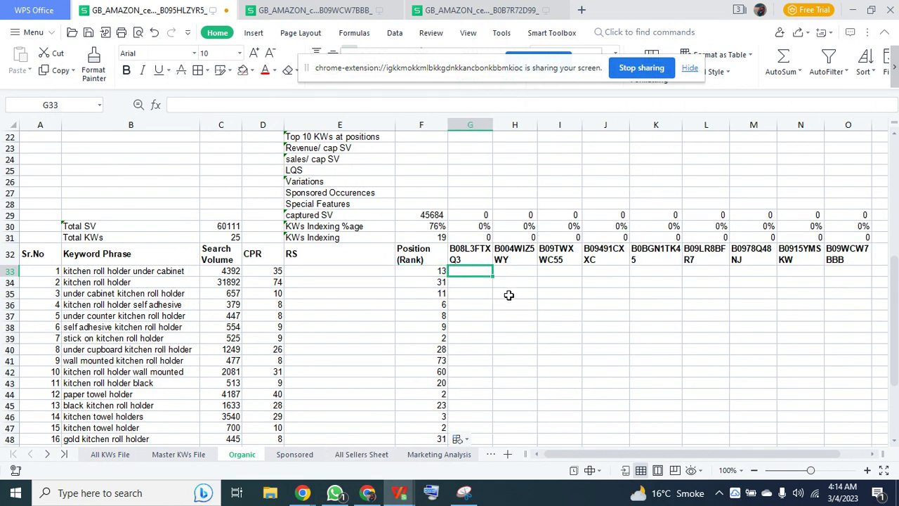
type("=vlo")
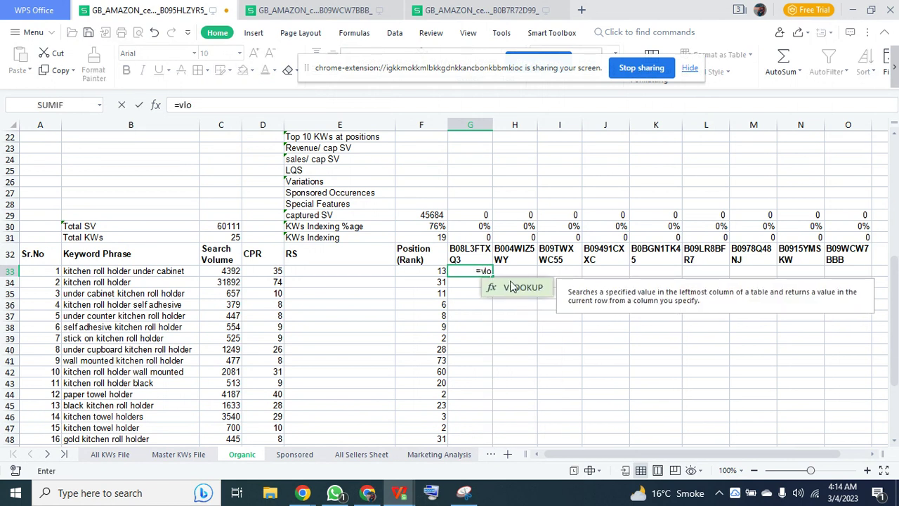
double_click(512, 287)
left_click(106, 272)
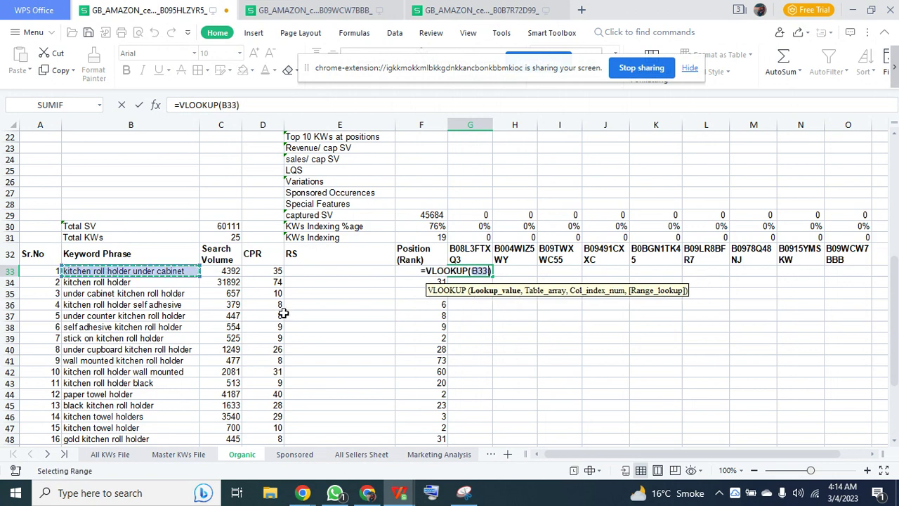
type(",")
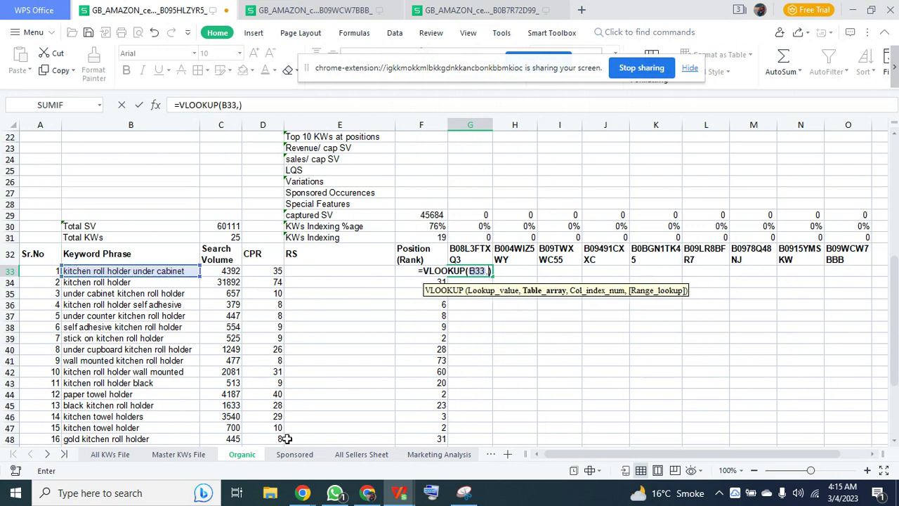
left_click(359, 454)
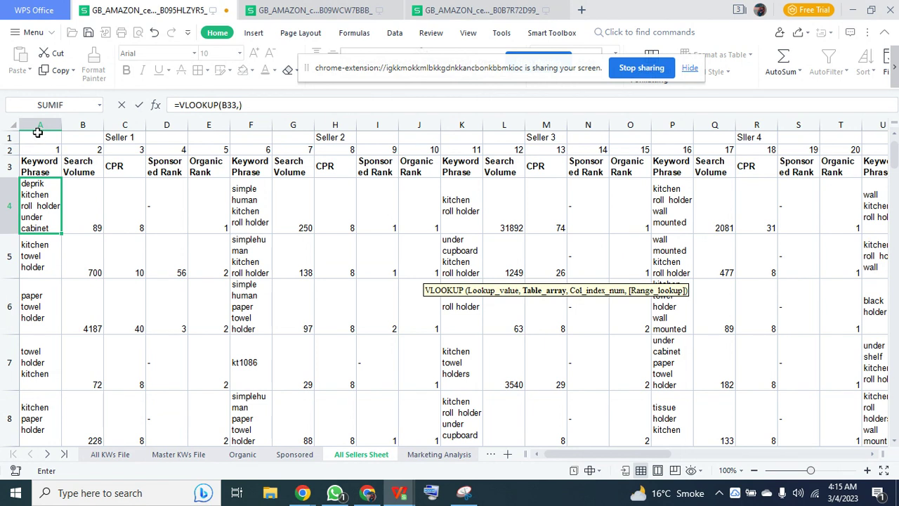
Try Seller 2's range F1:J738 in the All Sellers Sheet as the VLOOKUP table array, locked as absolute $F$1:$J$738
left_click_drag(251, 142, 425, 180)
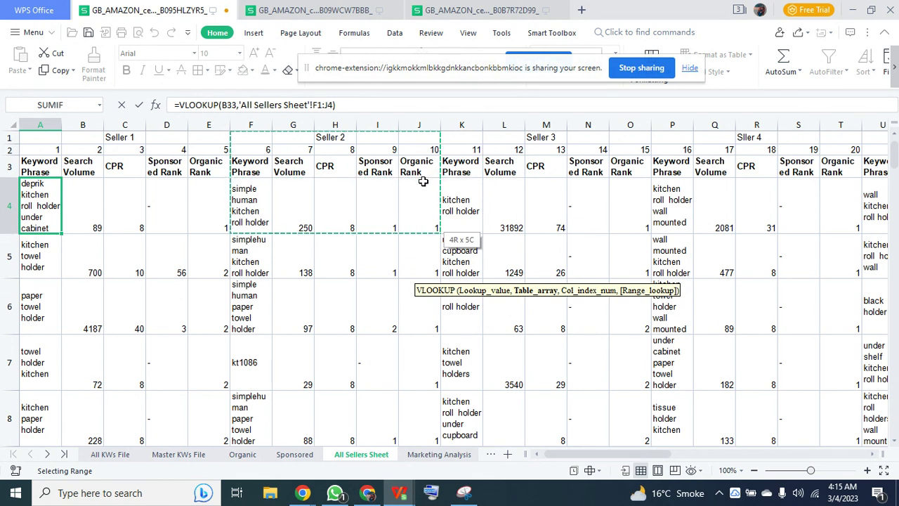
left_click_drag(43, 137, 421, 195)
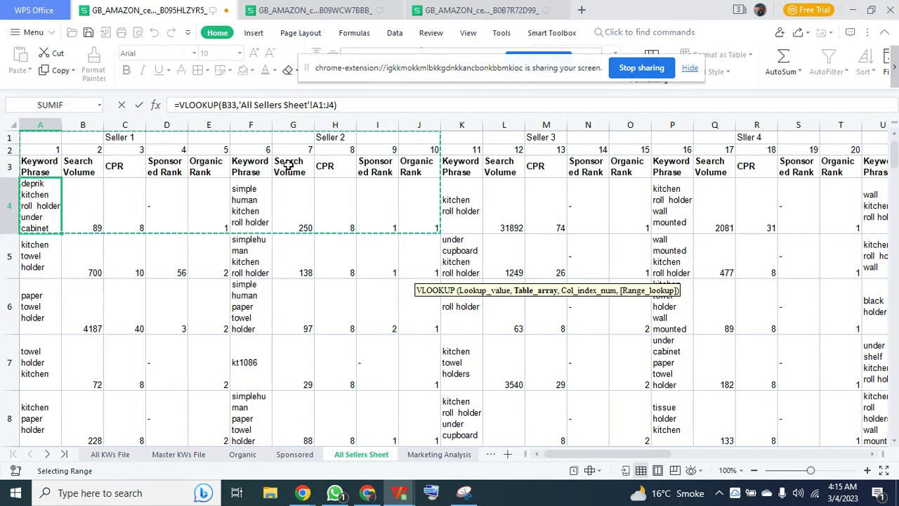
left_click_drag(255, 138, 435, 195)
left_click_drag(427, 232, 432, 270)
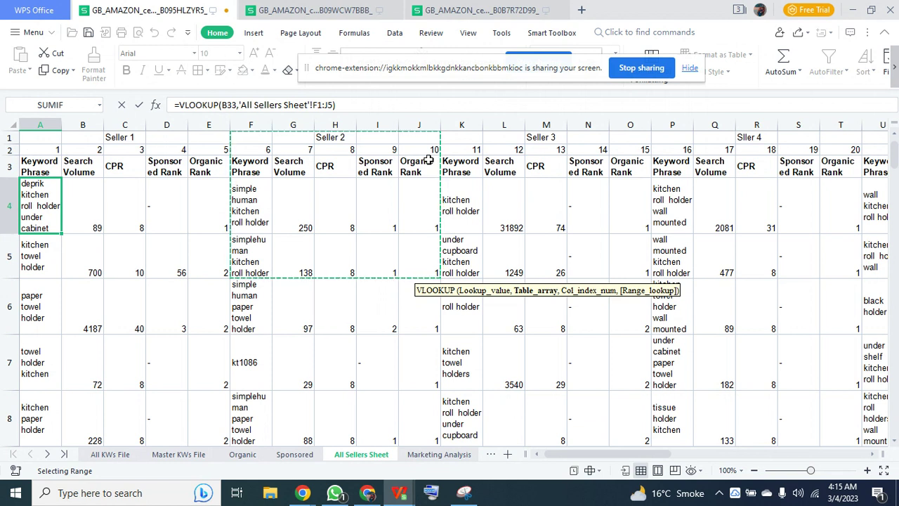
left_click(253, 137)
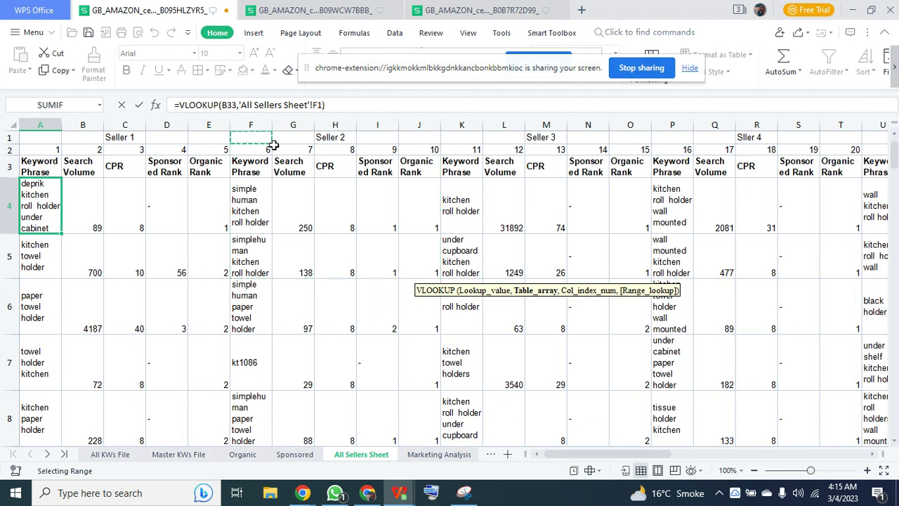
left_click_drag(260, 135, 411, 190)
key("ctrl+shift+Down")
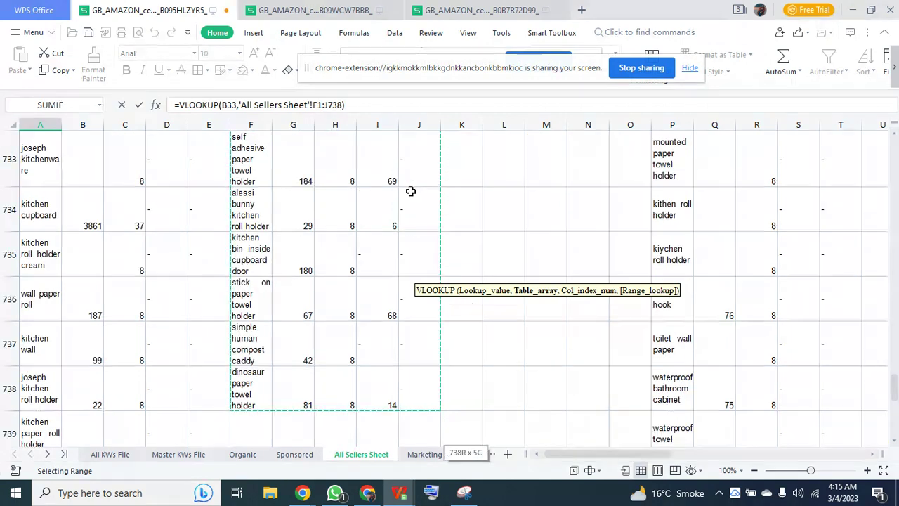
key("F4")
type(",")
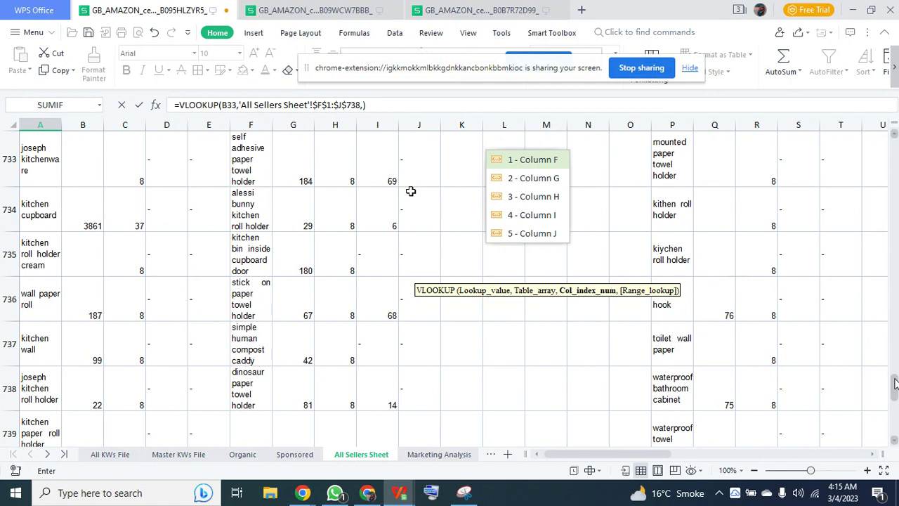
left_click_drag(895, 386, 895, 147)
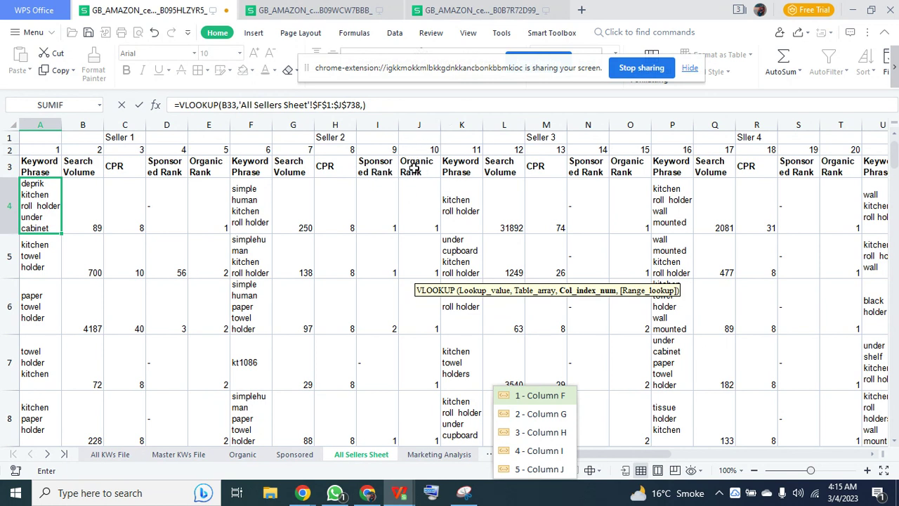
Remove the Seller 2 table array from the G33 formula, keeping only =VLOOKUP(B33,
left_click(375, 107)
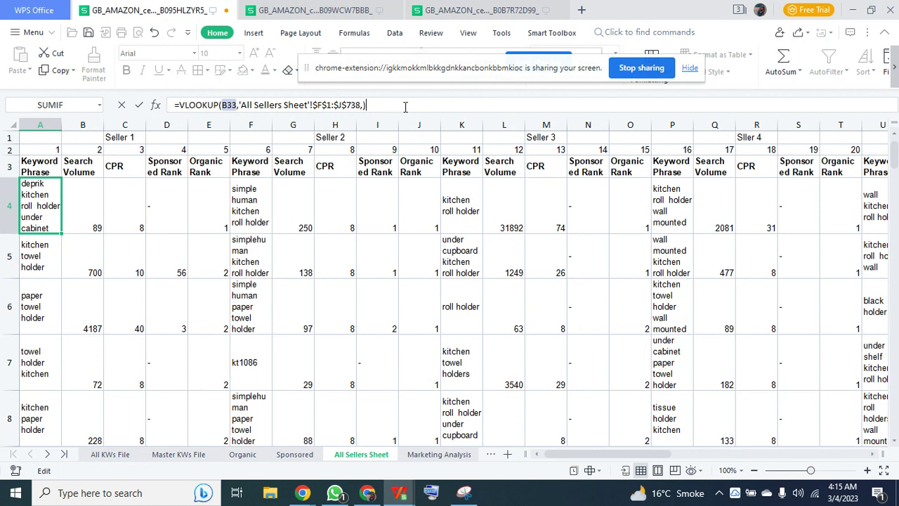
key("BackSpace")
key("BackSpace")
key("BackSpace")
key("BackSpace")
key("BackSpace")
key("BackSpace")
key("BackSpace")
key("BackSpace")
key("BackSpace")
key("BackSpace")
key("BackSpace")
key("BackSpace")
key("BackSpace")
key("BackSpace")
key("BackSpace")
key("BackSpace")
key("BackSpace")
key("BackSpace")
key("BackSpace")
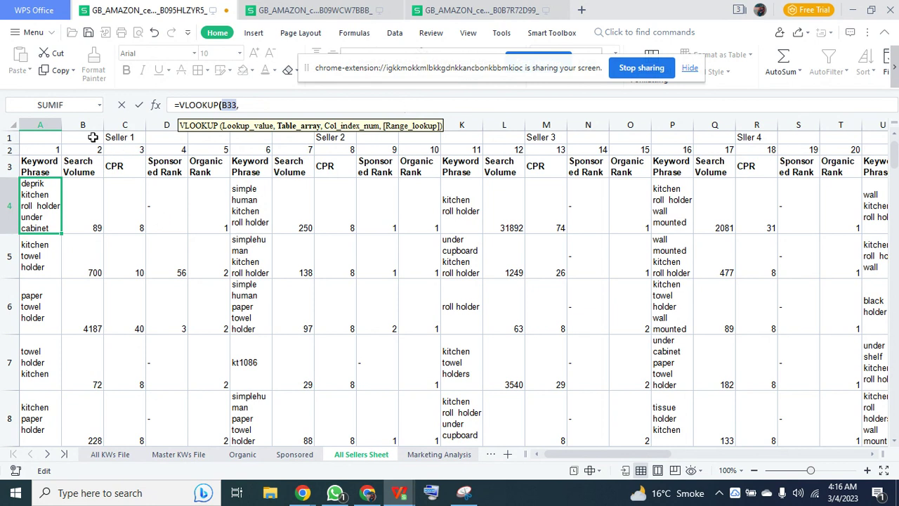
Set the VLOOKUP table array to the combined Seller 1 and 2 range A1:J864, locked as absolute $A$1:$J$864
left_click_drag(53, 137, 416, 184)
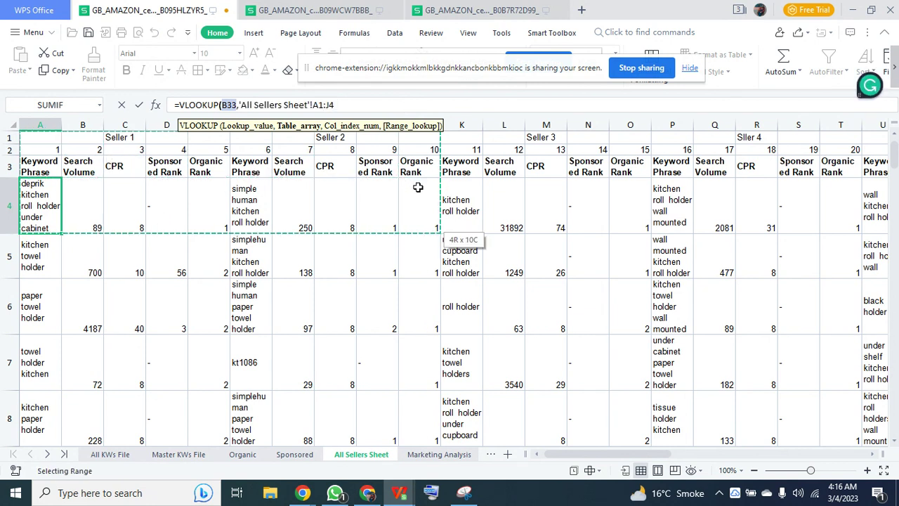
mouse_move(399, 493)
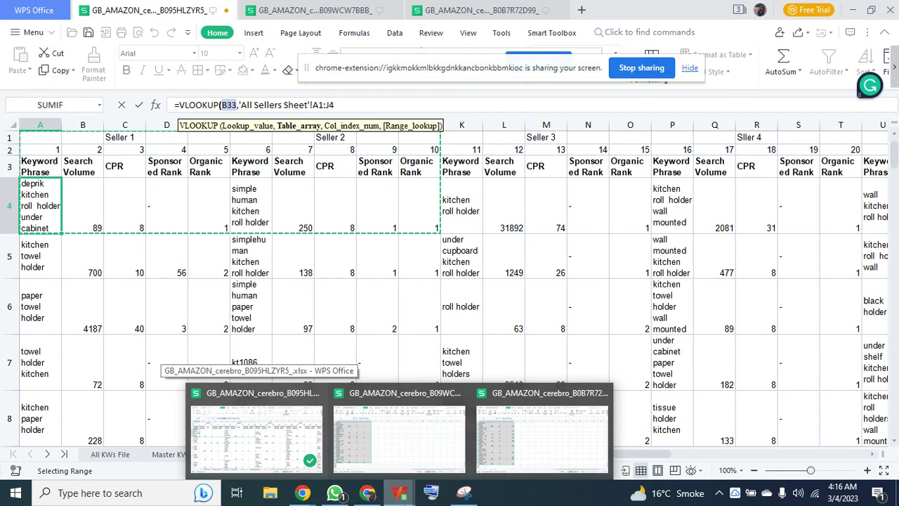
key("ctrl+shift+Down")
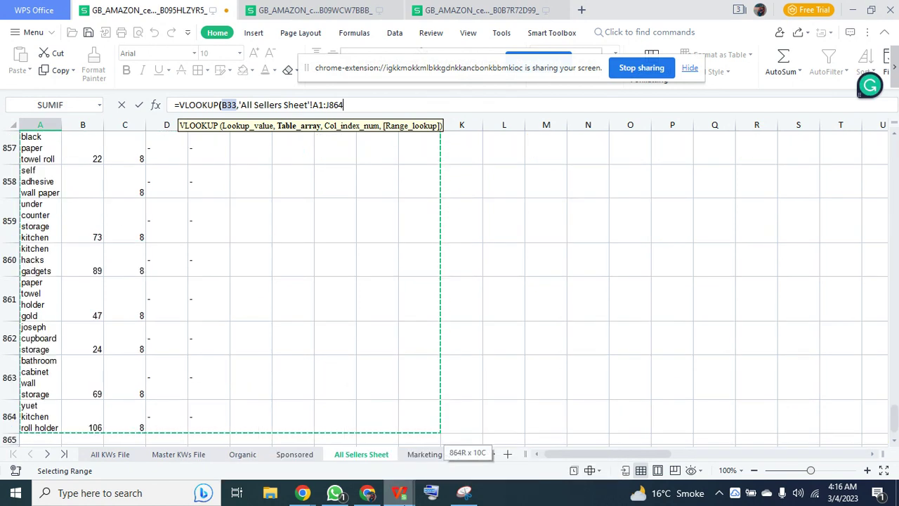
key("F4")
type(",")
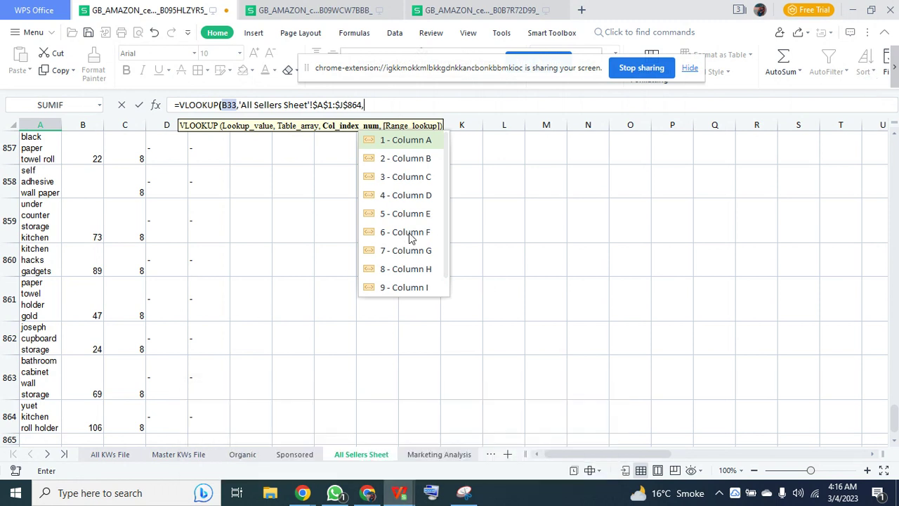
Complete the G33 VLOOKUP with column index 10 and range lookup 0, and fill it down column G through row 57
scroll(411, 239, "down", 1)
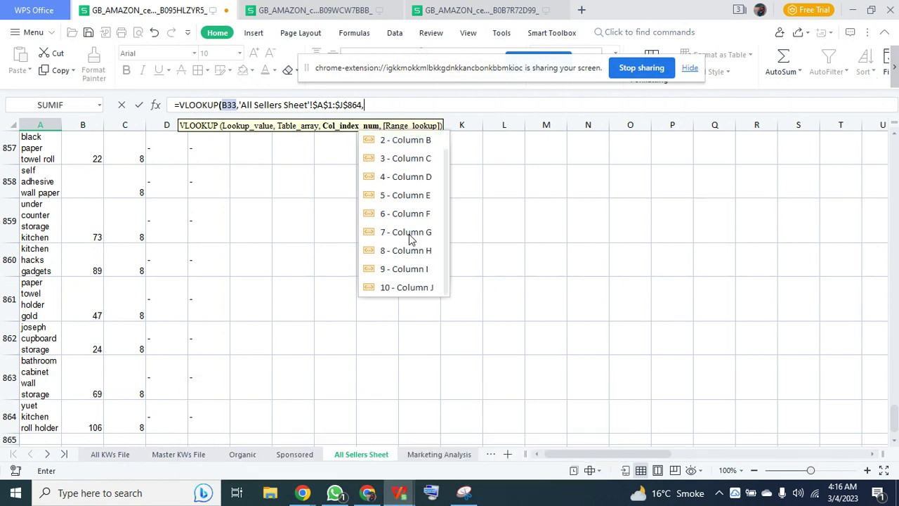
scroll(394, 241, "up", 1)
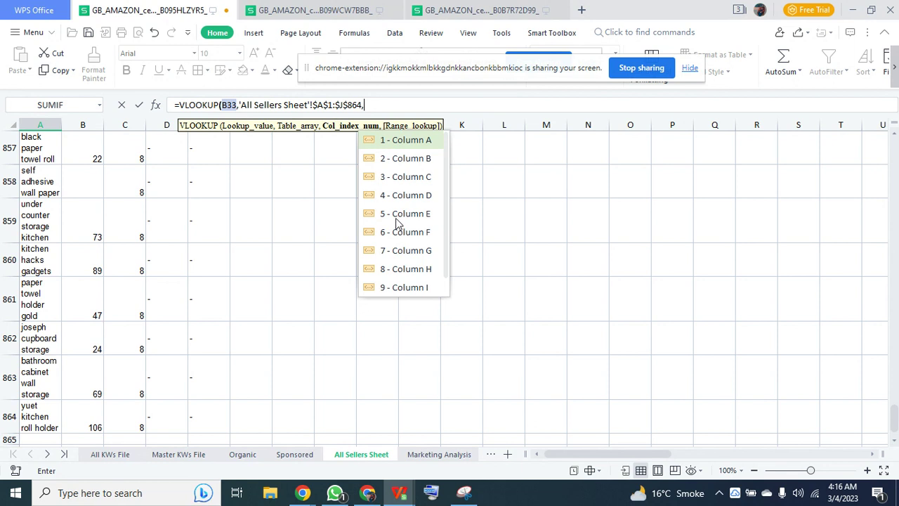
scroll(393, 222, "down", 1)
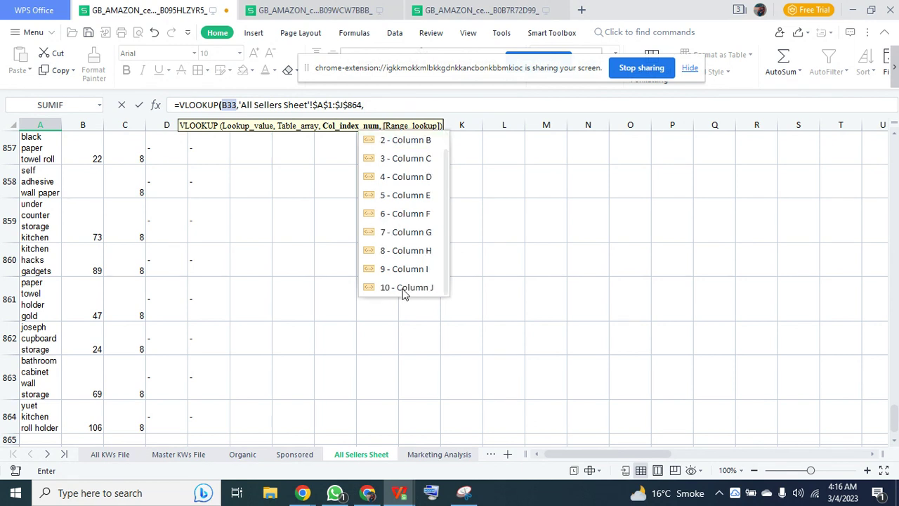
type("10")
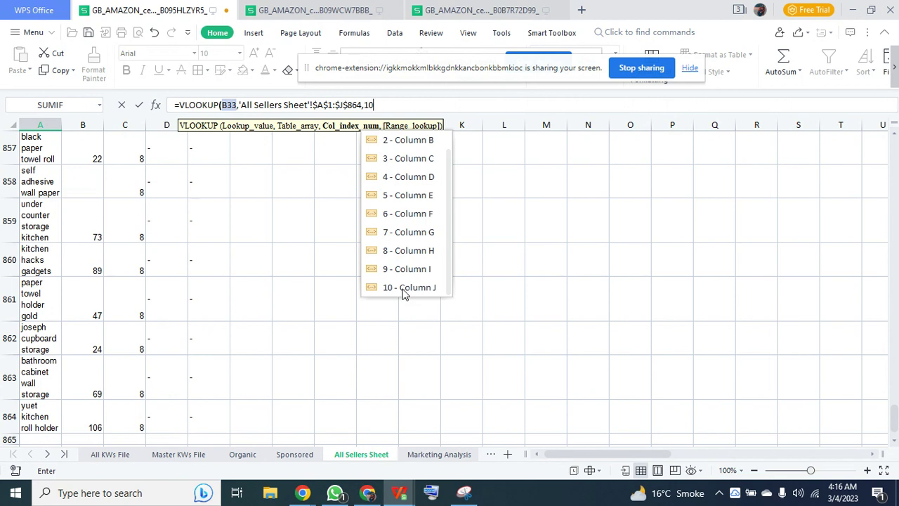
type(",0")
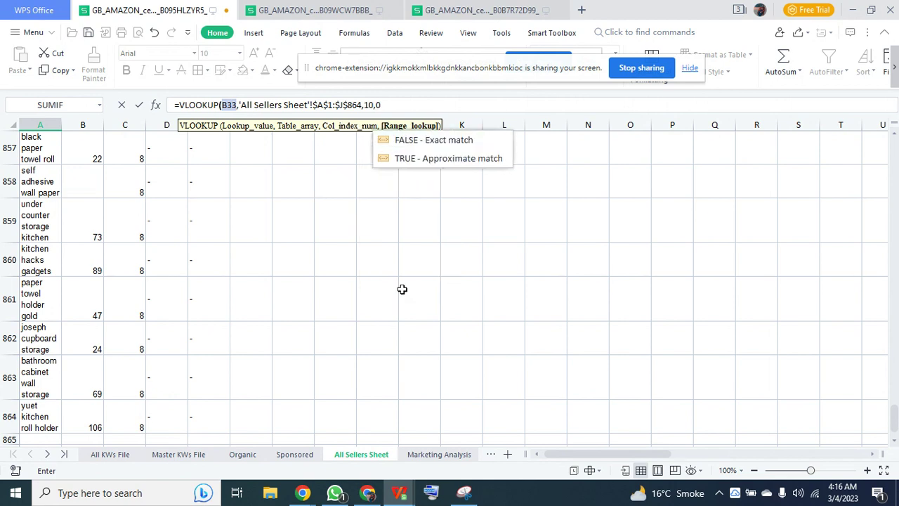
type(")")
key("Return")
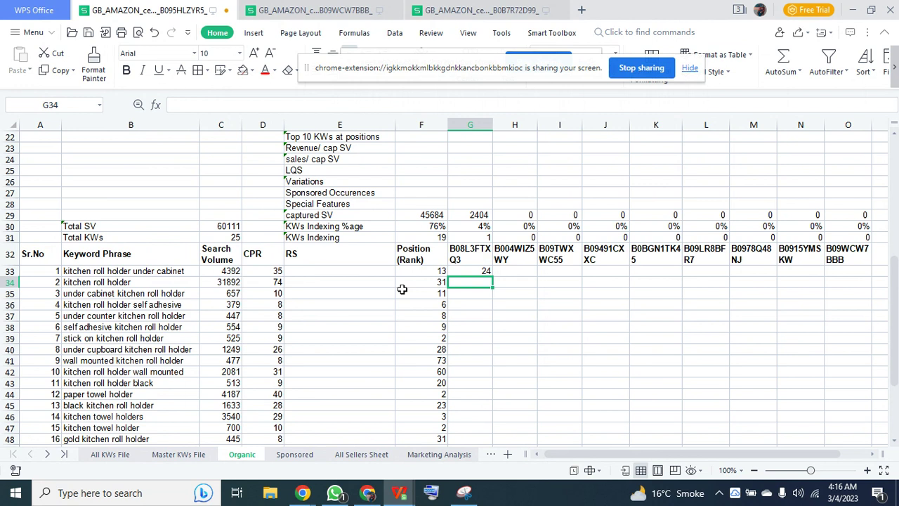
left_click(478, 267)
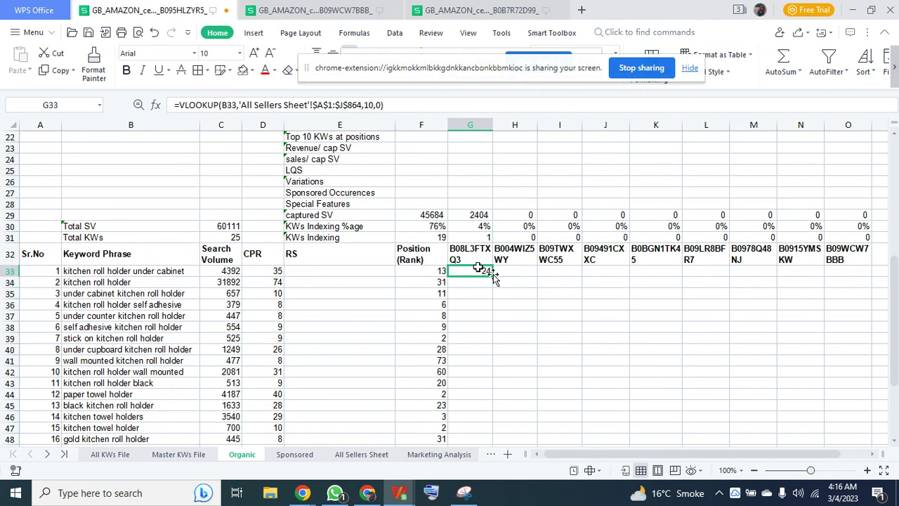
double_click(493, 274)
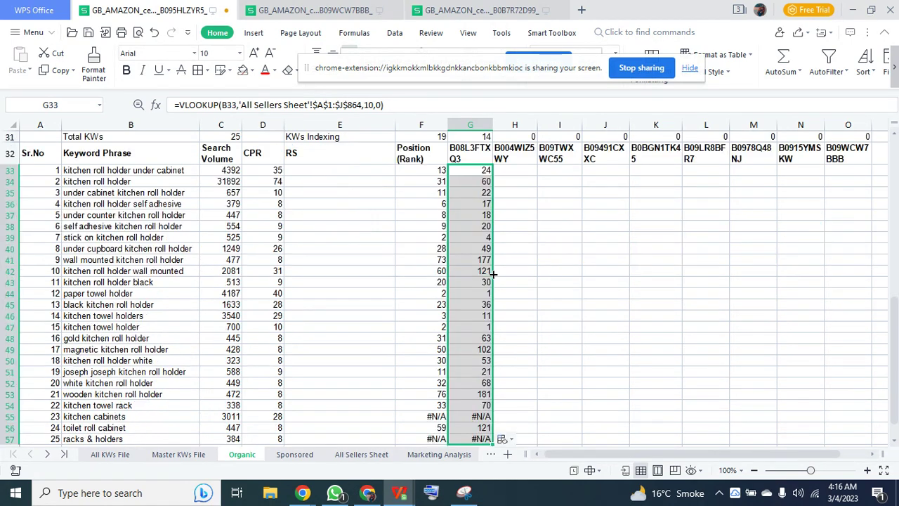
Compare the seller rank columns in the Organic sheet with those in the Master KWs File sheet
scroll(489, 264, "up", 4)
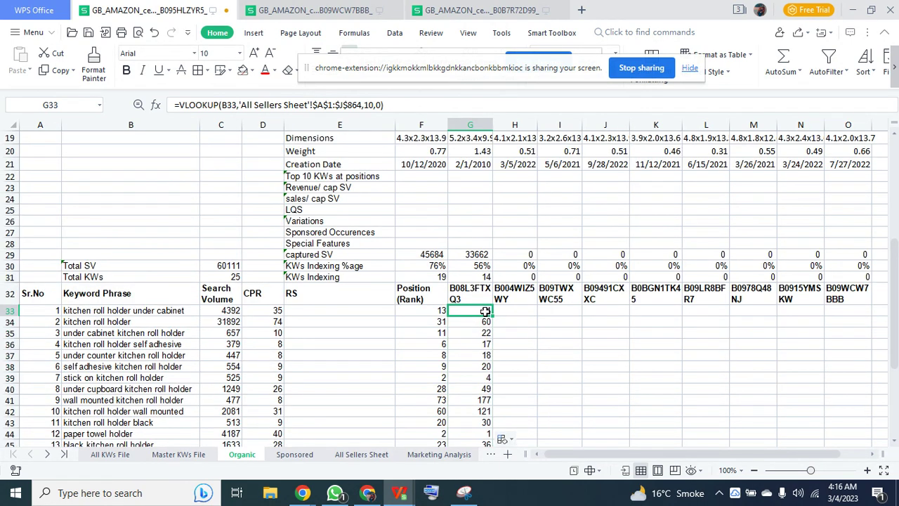
left_click(179, 454)
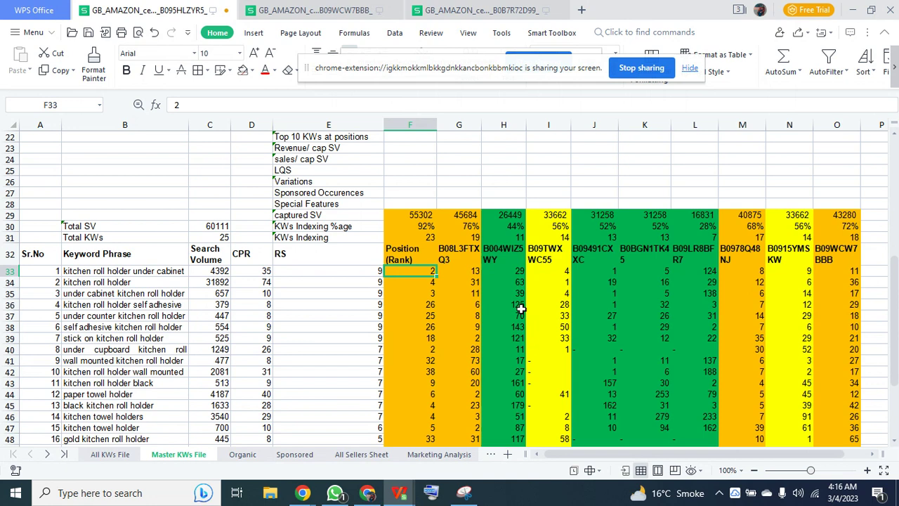
left_click(469, 272)
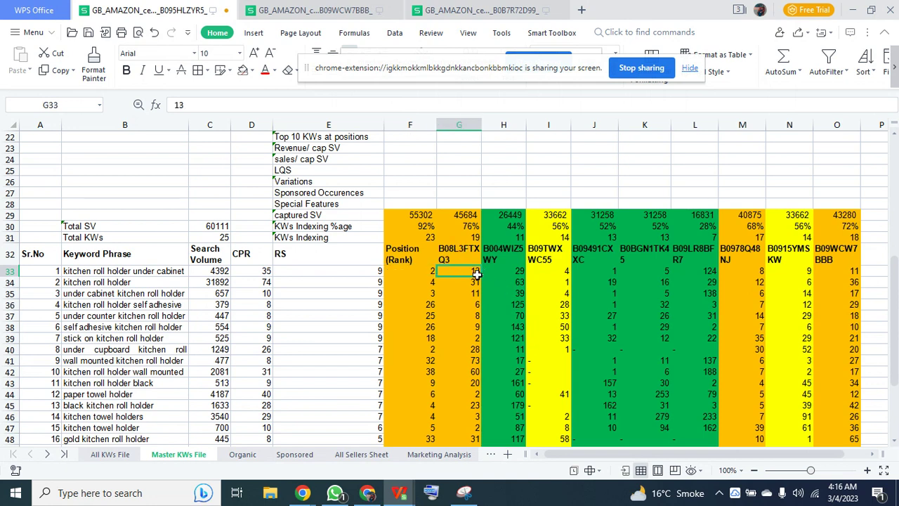
left_click(242, 454)
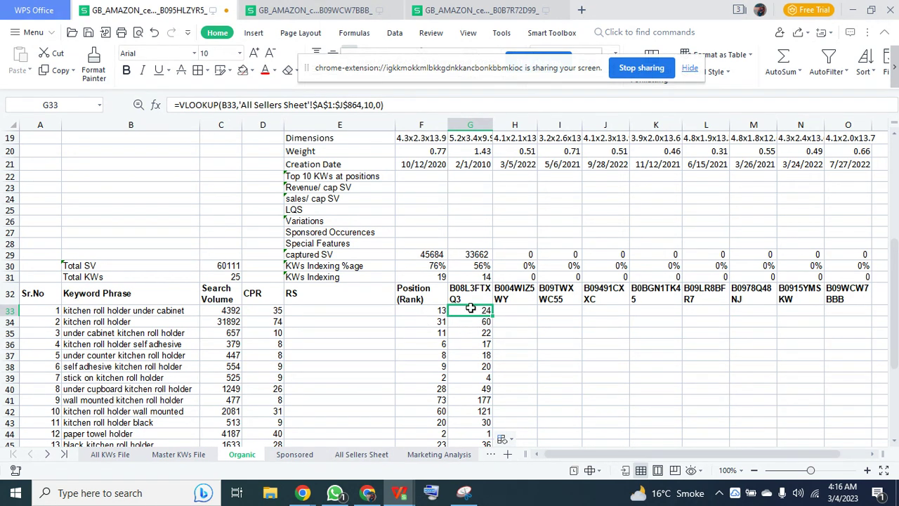
left_click(172, 455)
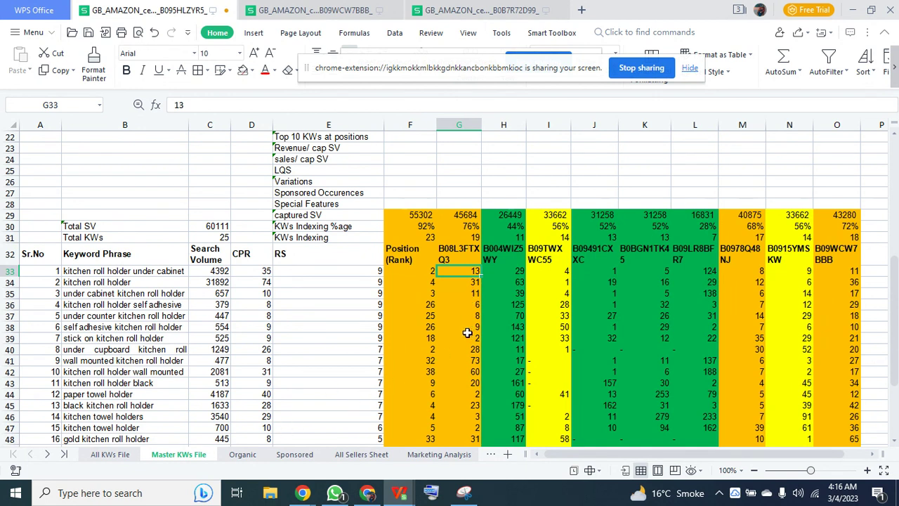
left_click(241, 454)
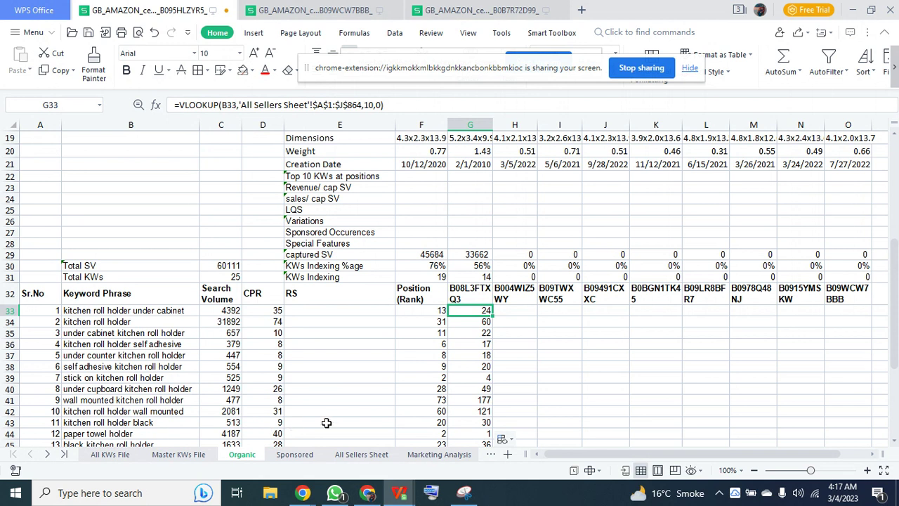
Start a VLOOKUP formula in cell H33 of the Organic sheet with B33 as the lookup value
left_click(536, 313)
type("=")
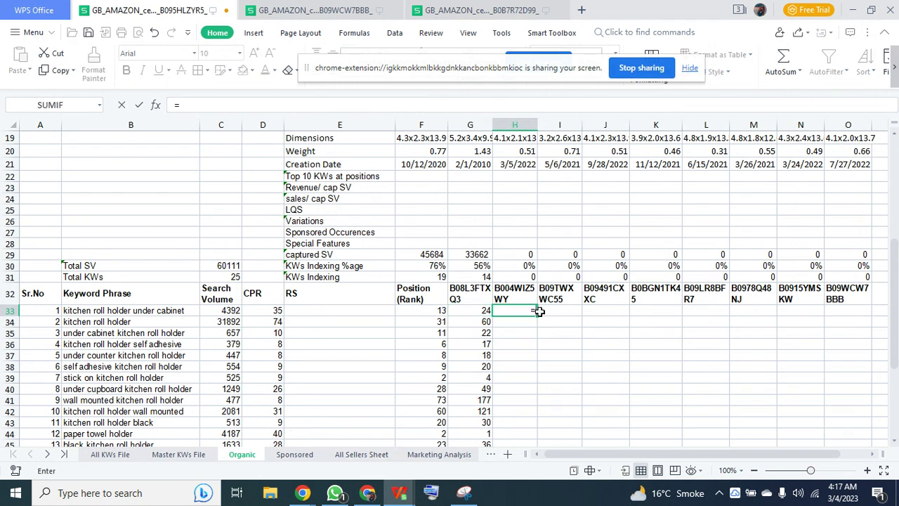
type("vlo")
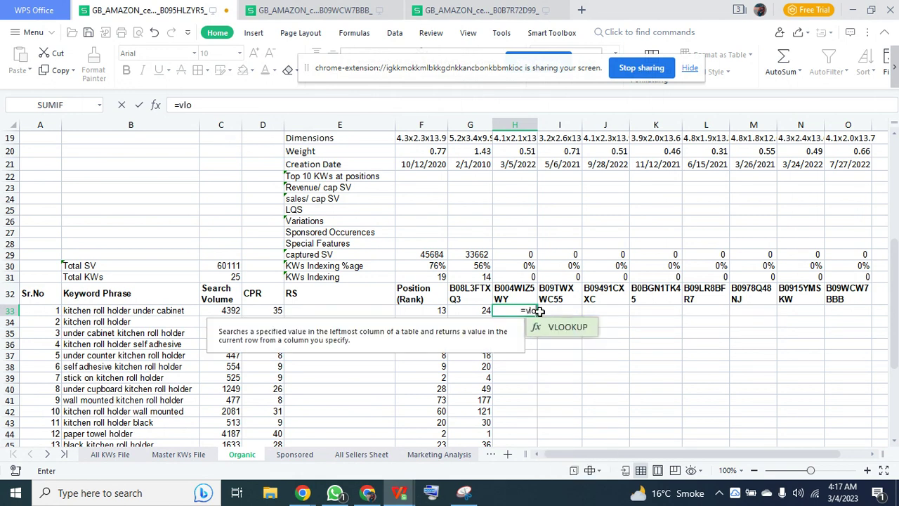
left_click(561, 330)
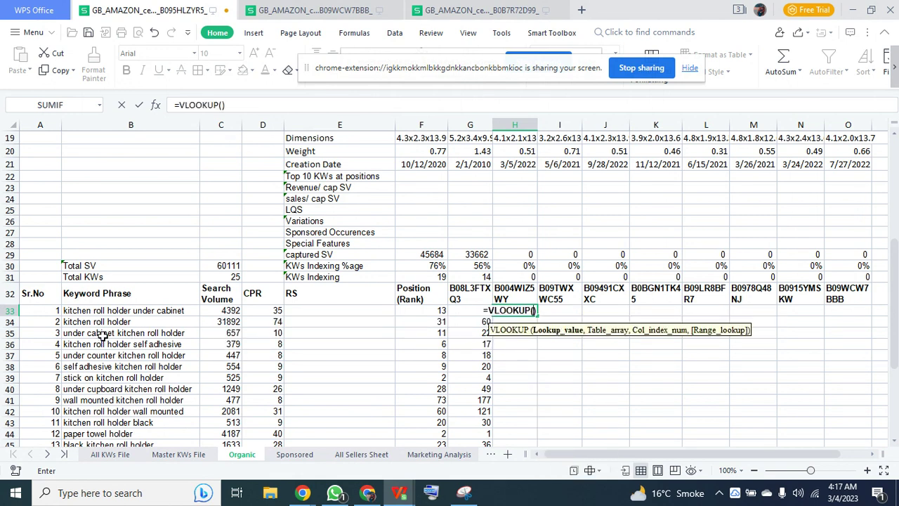
left_click(113, 316)
type(",")
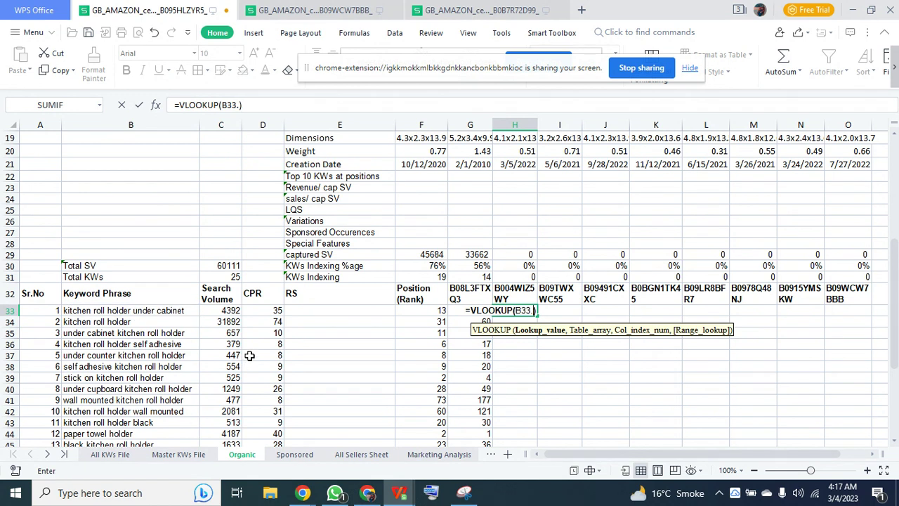
key("BackSpace")
type(",")
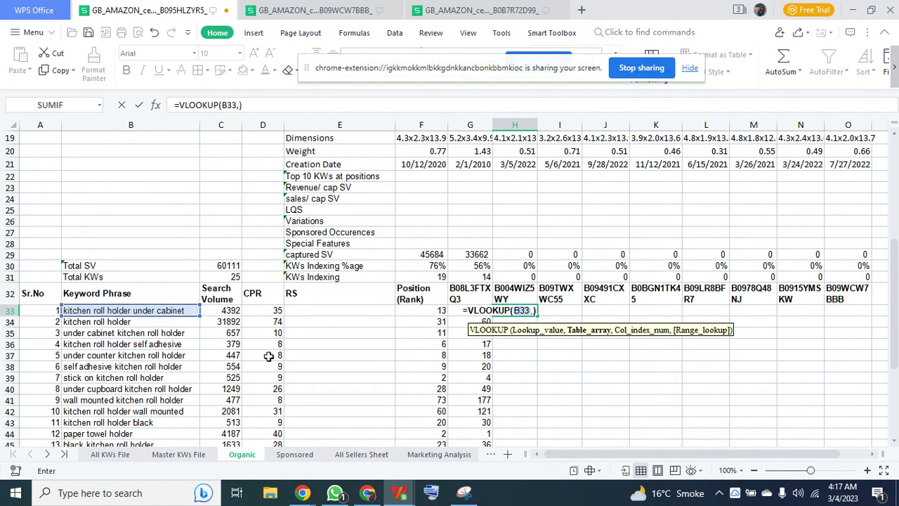
Complete the H33 formula with 'All Sellers Sheet'!$A$1:$O$864, column index 15 and range lookup 0, and fill it down the keyword rows
left_click(357, 455)
scroll(262, 212, "up", 1)
left_click_drag(893, 419, 893, 144)
left_click_drag(46, 138, 660, 492)
key("F4")
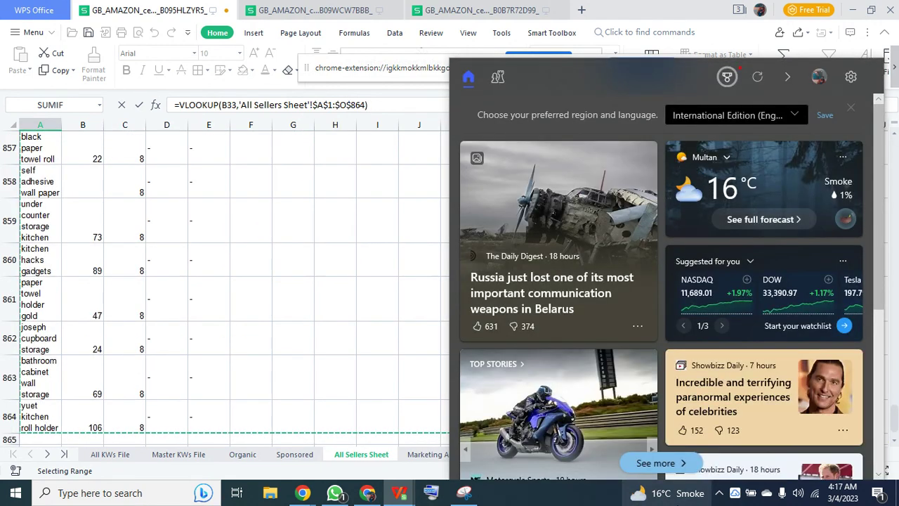
type(",15,0")
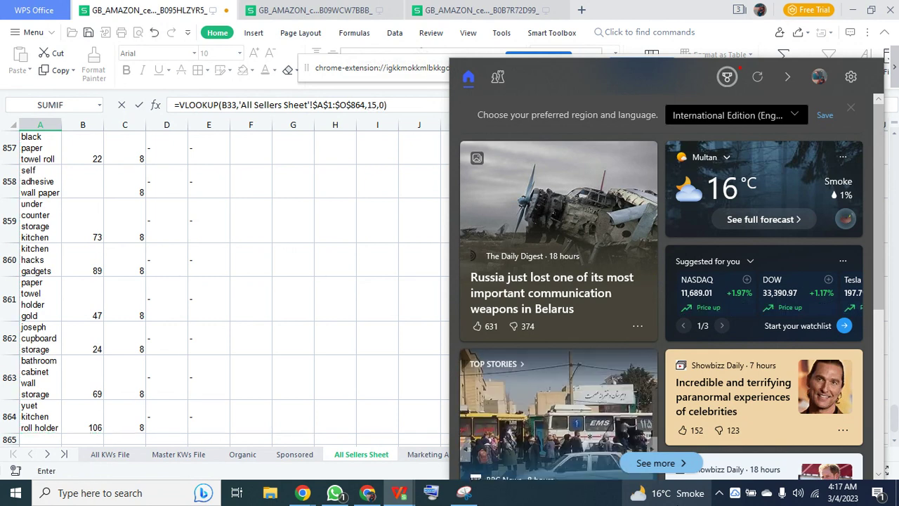
key("Return")
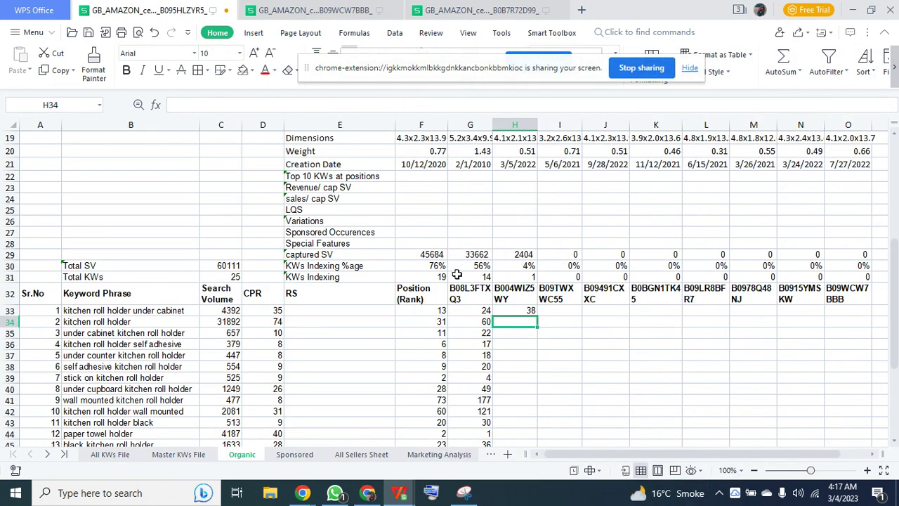
left_click(500, 311)
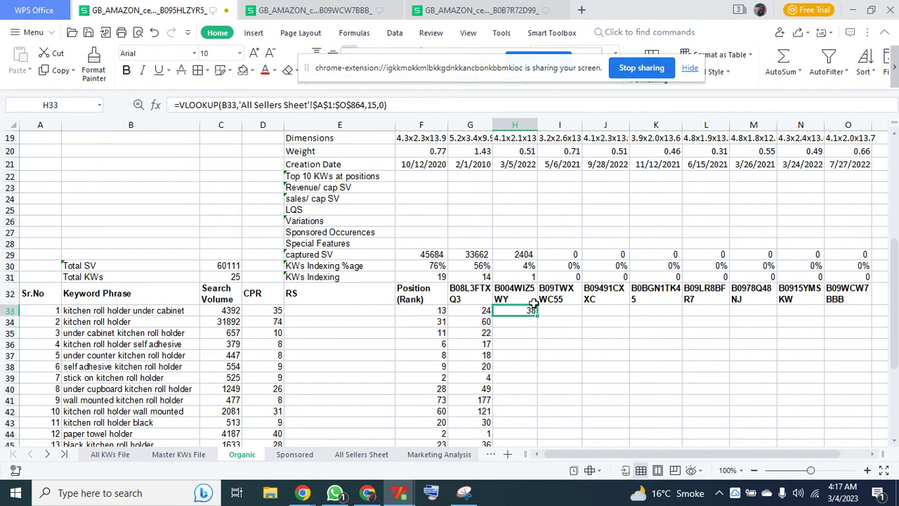
double_click(537, 316)
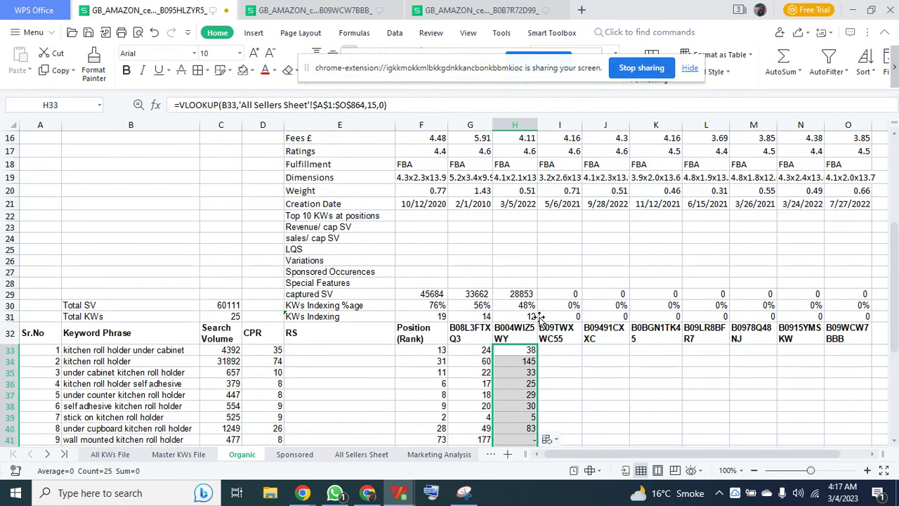
Start a VLOOKUP formula in I33 with B33 as the lookup value and go to the top of the All Sellers Sheet
left_click(556, 350)
type("=")
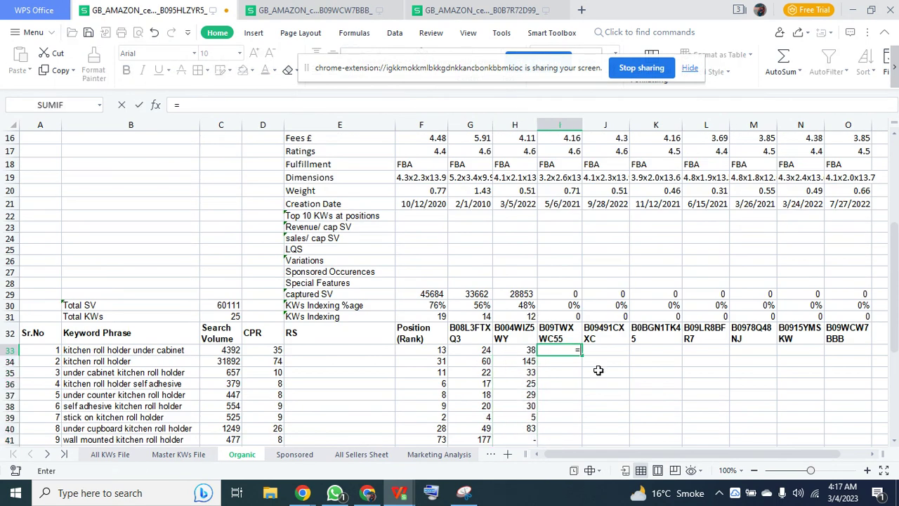
type("vlo")
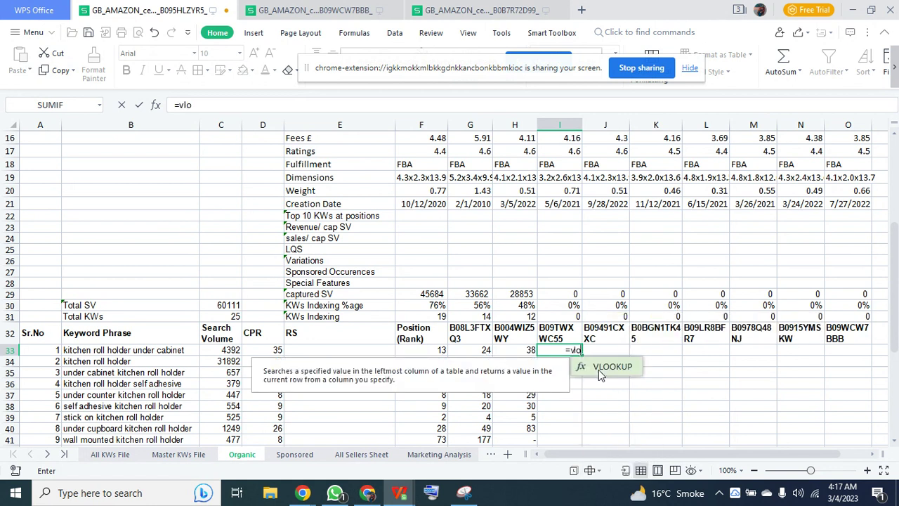
left_click(599, 371)
left_click(135, 350)
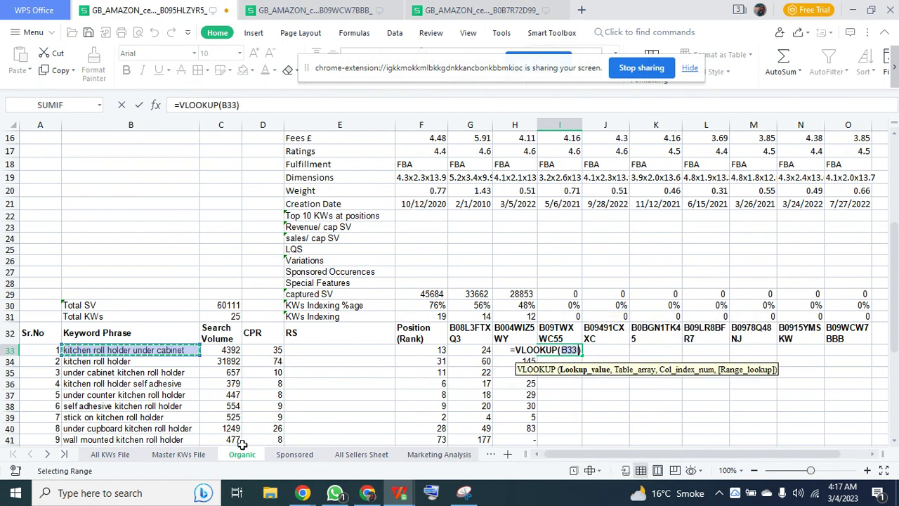
type(",")
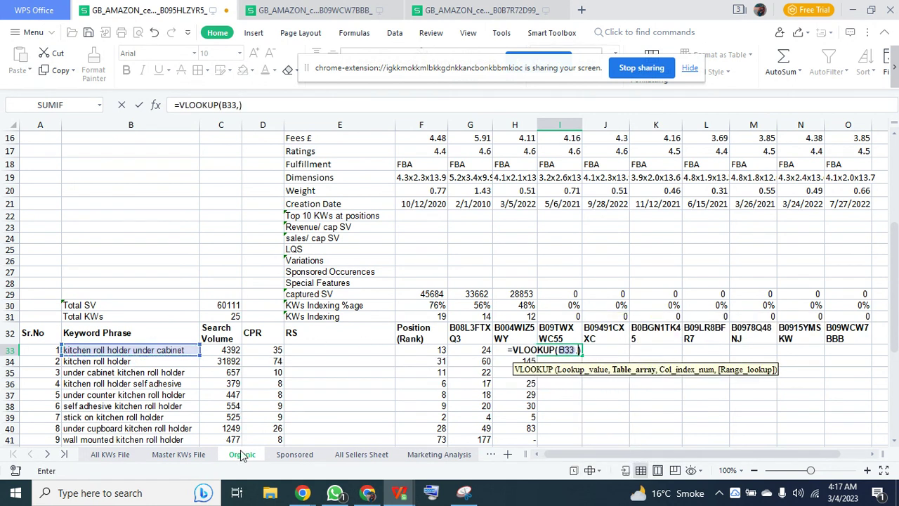
left_click(361, 453)
scroll(492, 281, "up", 1)
left_click_drag(894, 420, 894, 141)
left_click(40, 127)
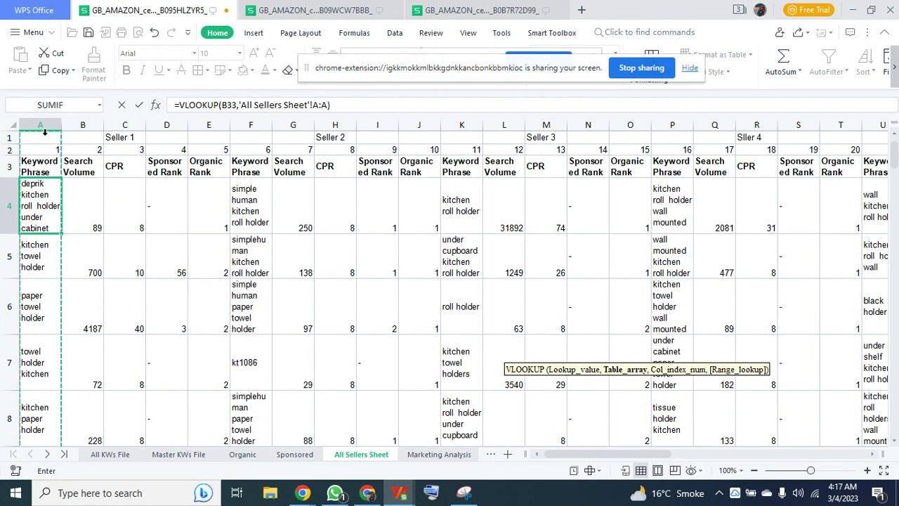
left_click_drag(47, 139, 840, 186)
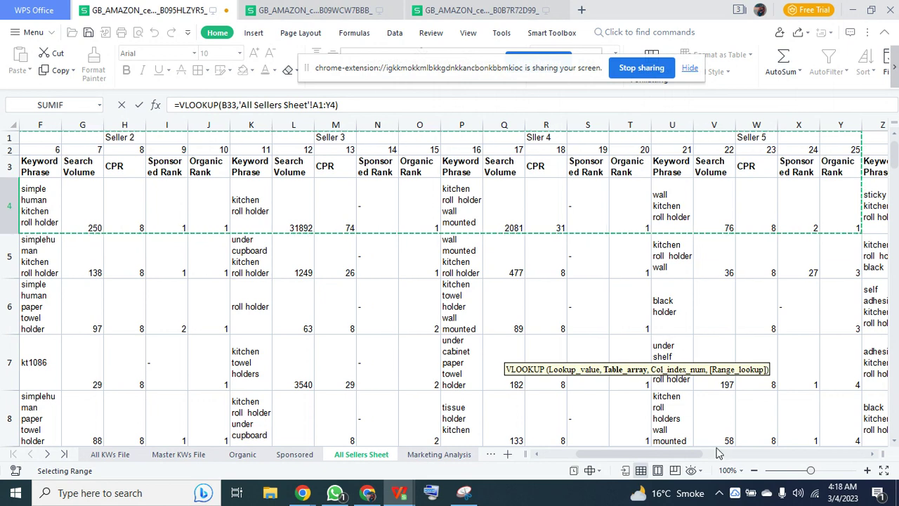
left_click(239, 454)
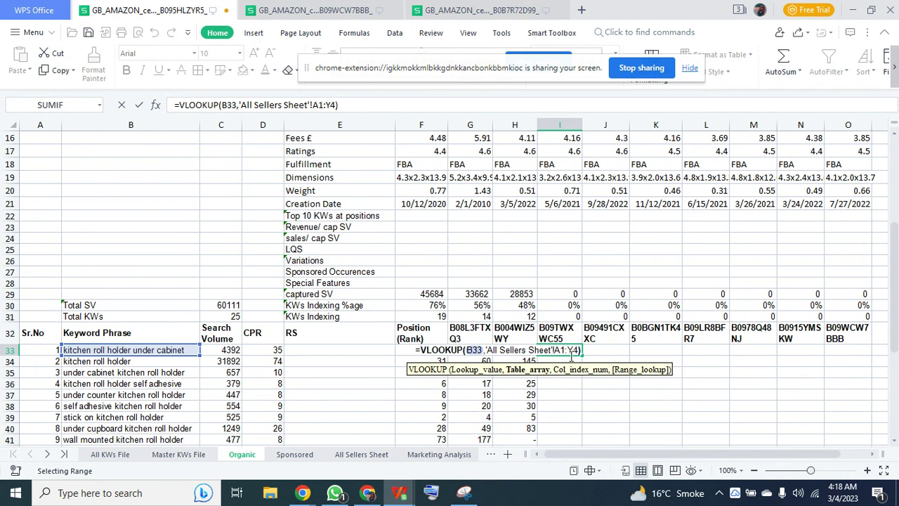
left_click(372, 456)
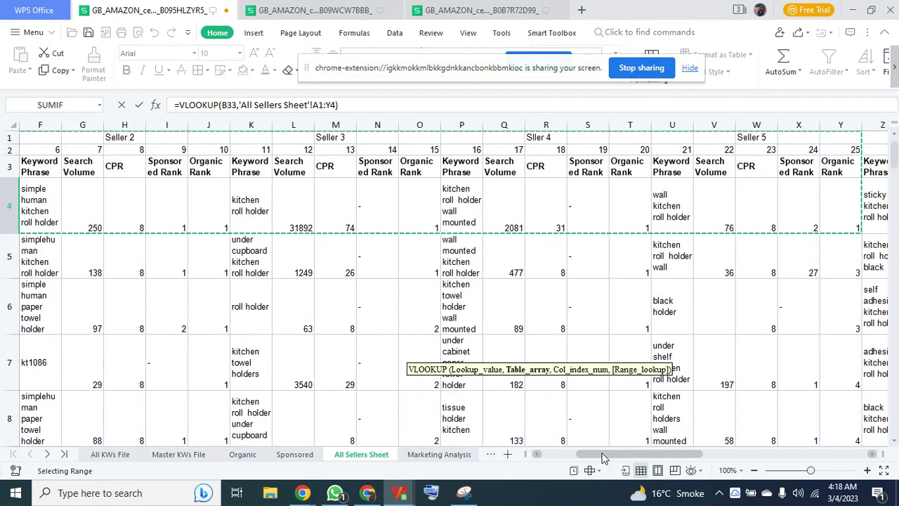
left_click_drag(633, 454, 600, 454)
Complete the I33 formula with 'All Sellers Sheet'!$A$1:$T$864, column index 20 and range lookup 0, and fill it down the keyword rows
left_click_drag(32, 137, 820, 184)
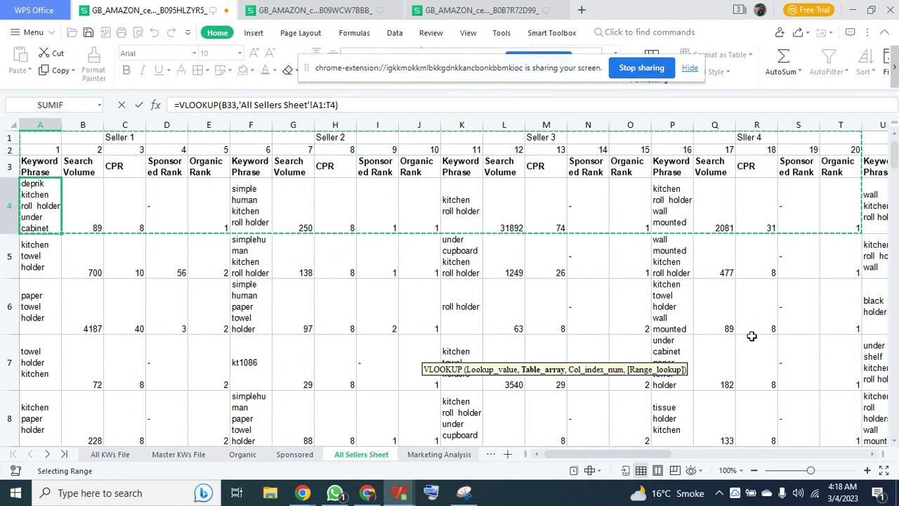
key("ctrl+shift+Down")
key("F4")
type(",20")
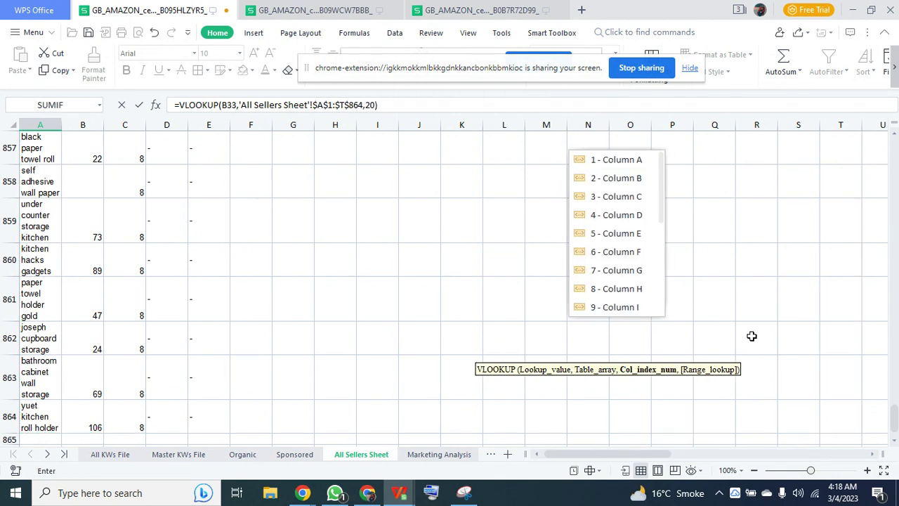
type(",0")
key("Return")
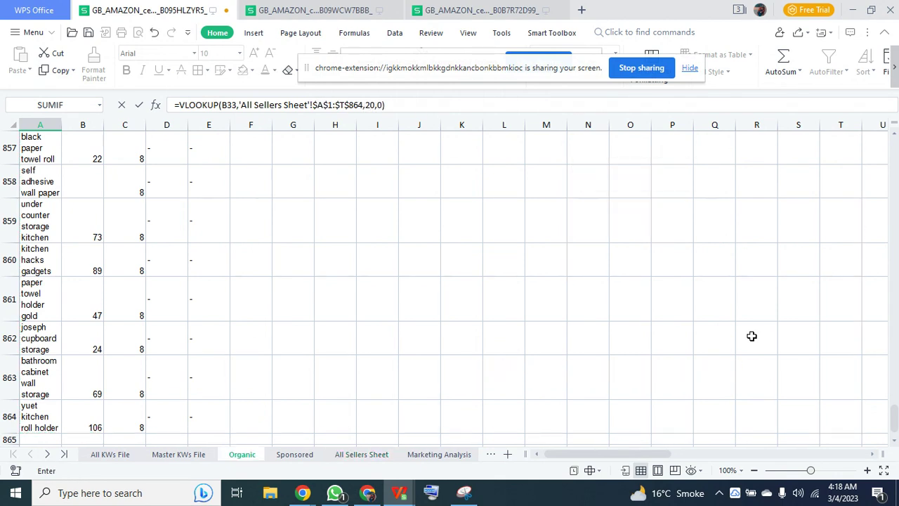
left_click(576, 350)
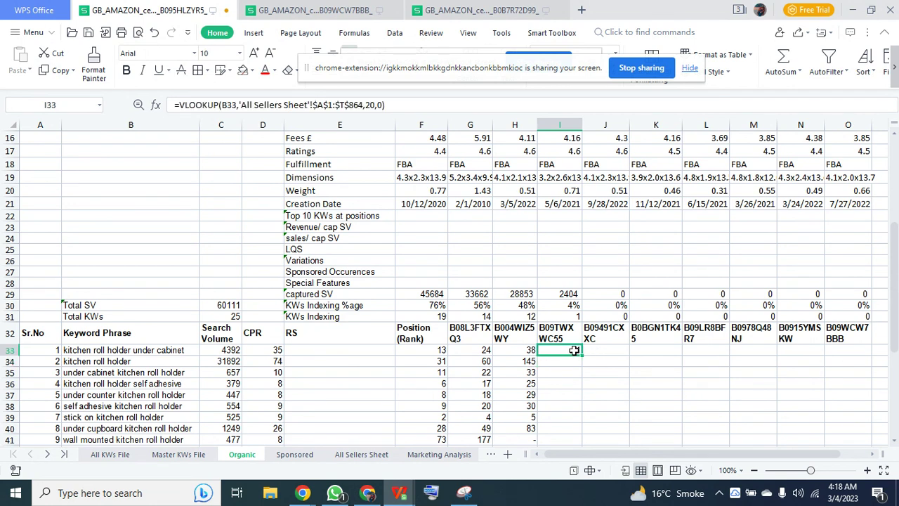
double_click(583, 354)
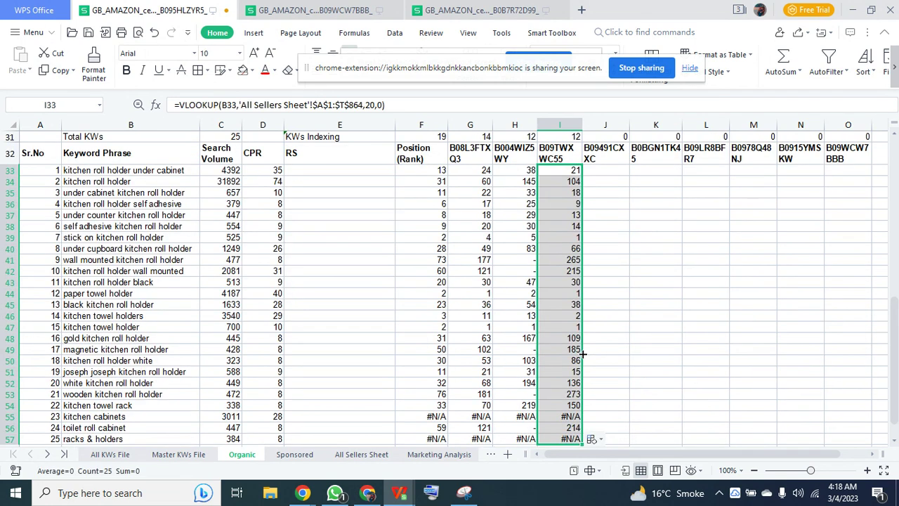
Start a VLOOKUP formula in J33 of the Organic sheet with B33 as the lookup value and go to the top of the All Sellers Sheet
scroll(607, 276, "up", 3)
left_click(608, 271)
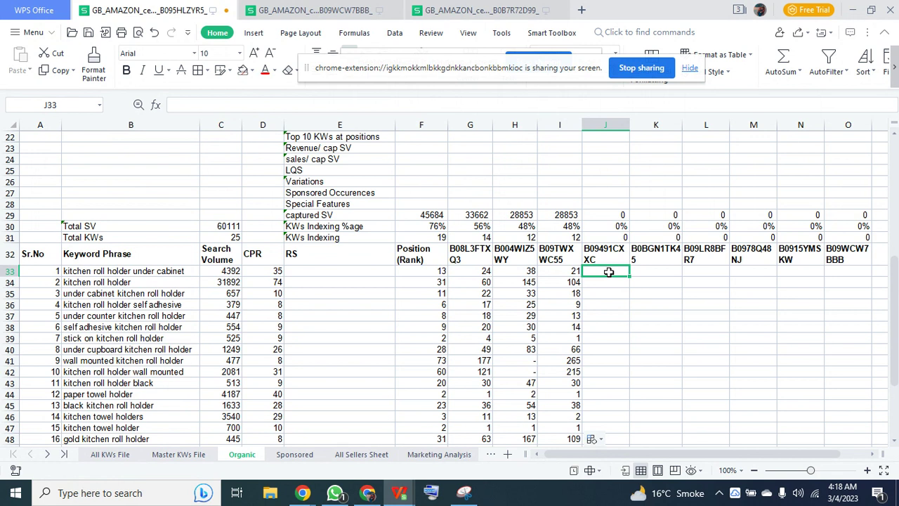
type("=vloo")
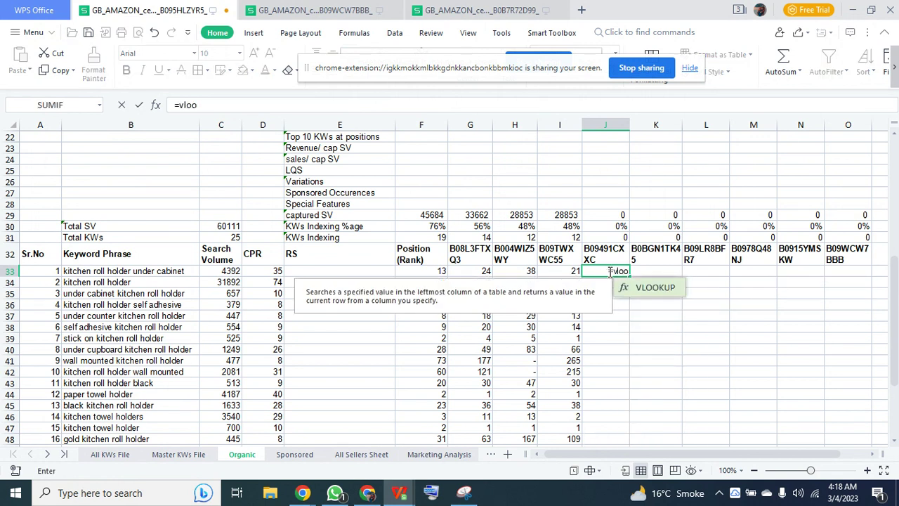
left_click(632, 289)
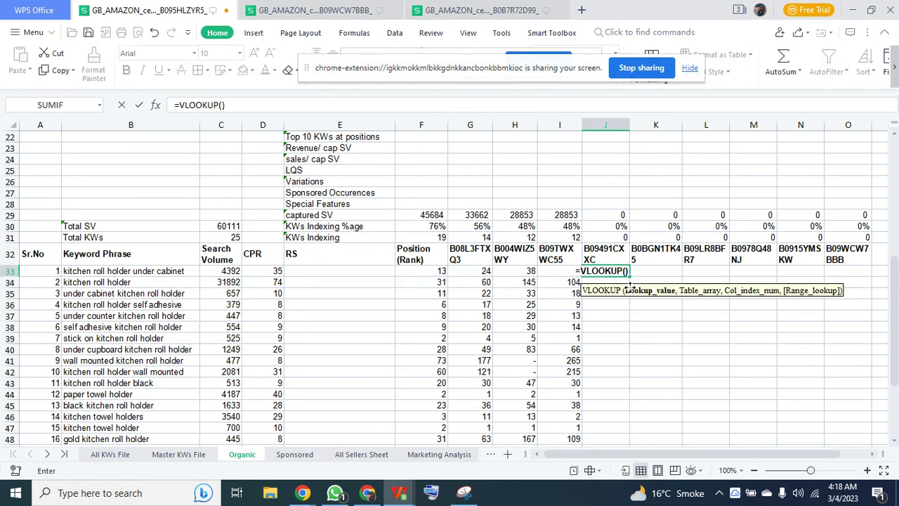
left_click(134, 274)
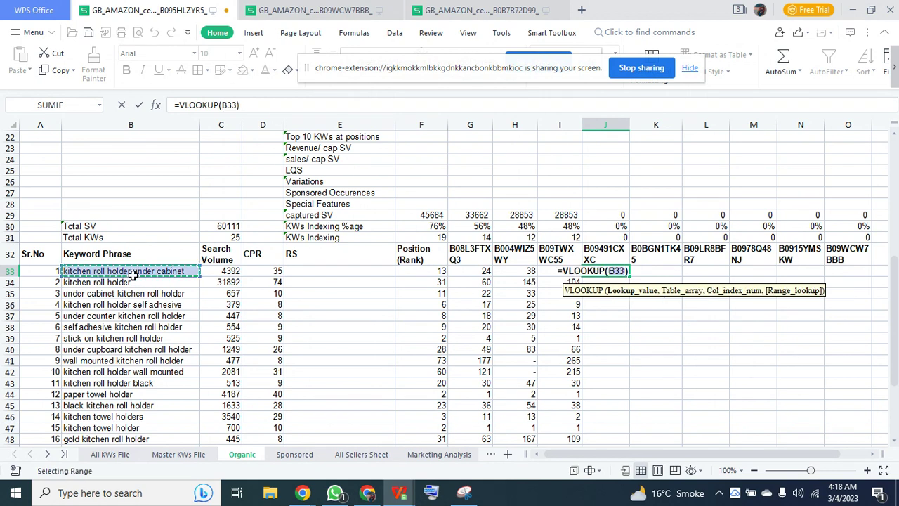
type(",")
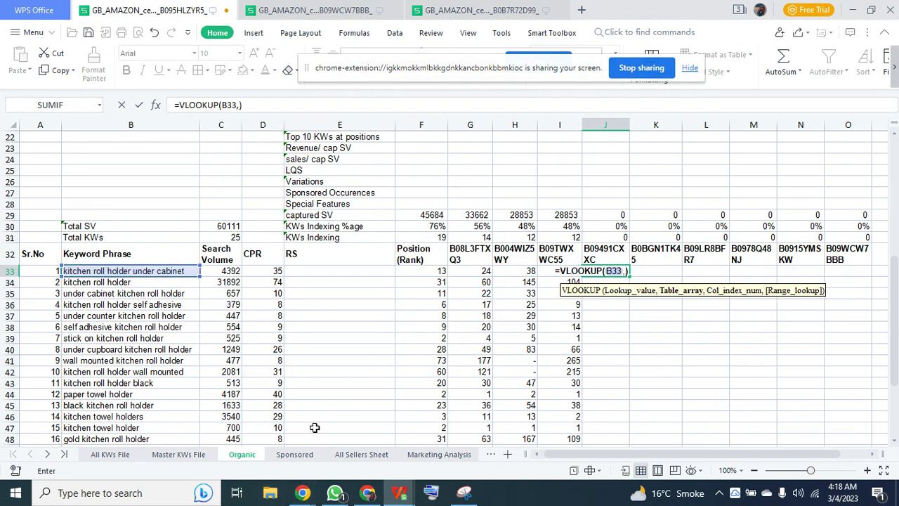
left_click(372, 454)
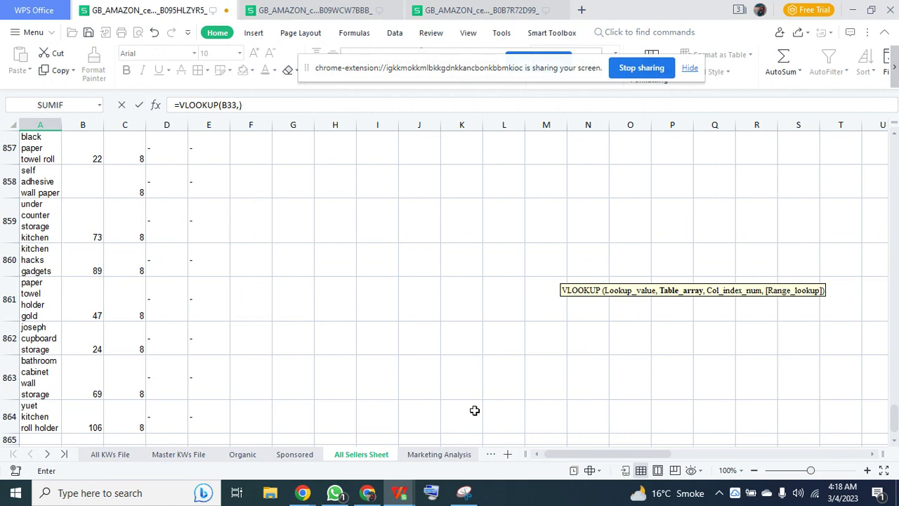
left_click_drag(894, 420, 895, 140)
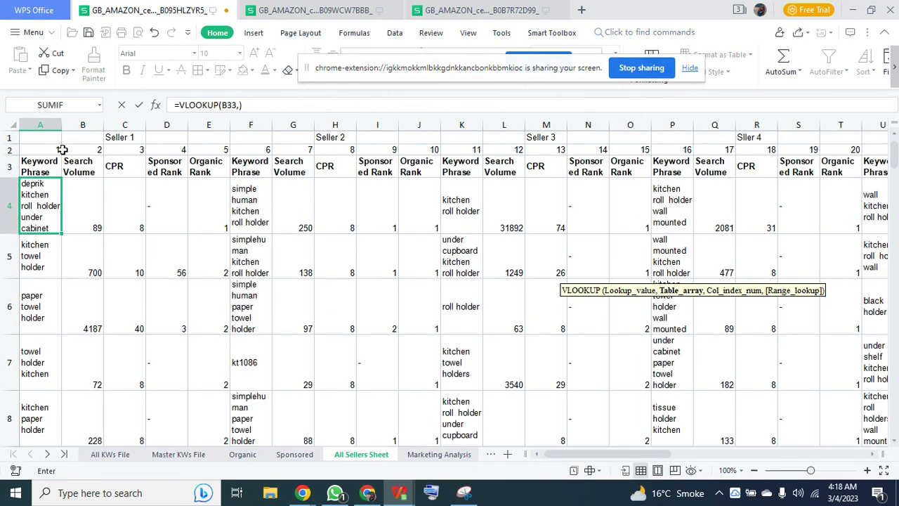
Complete the J33 formula with 'All Sellers Sheet'!$A$1:$Y$864, column index 25 and range lookup 0, and fill it down the keyword rows
left_click_drag(40, 133, 755, 187)
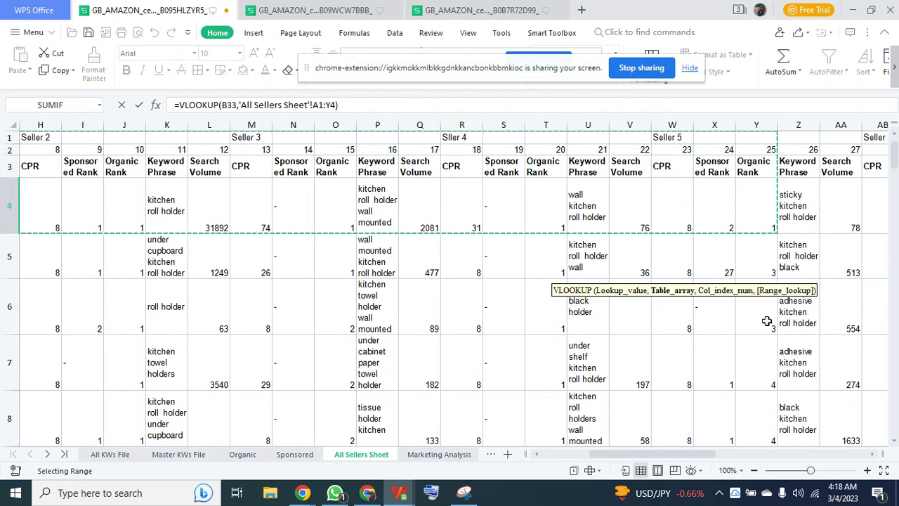
key("ctrl+shift+Down")
key("F4")
type(",25,0")
key("Return")
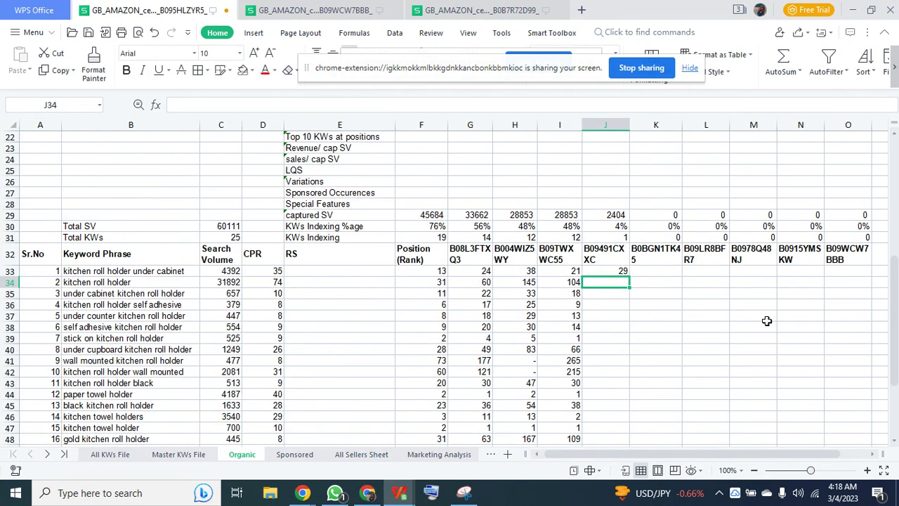
left_click(618, 273)
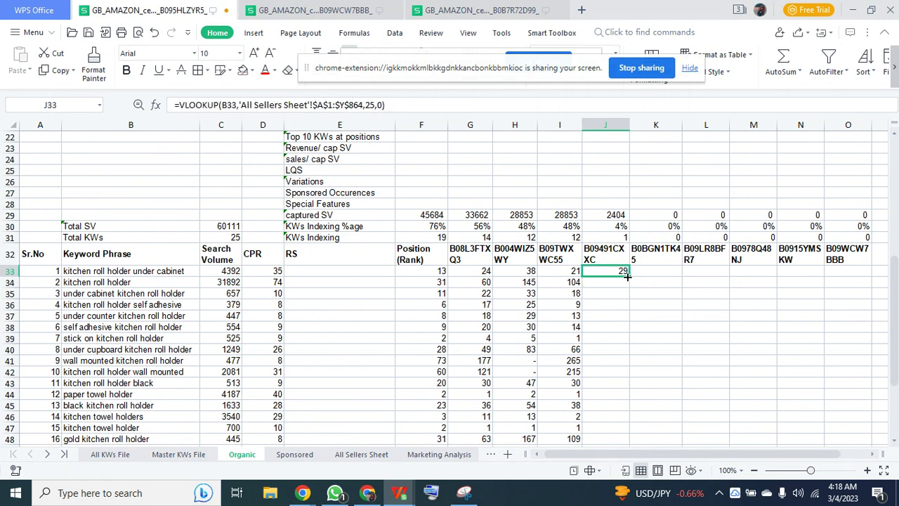
double_click(628, 276)
left_click(666, 270)
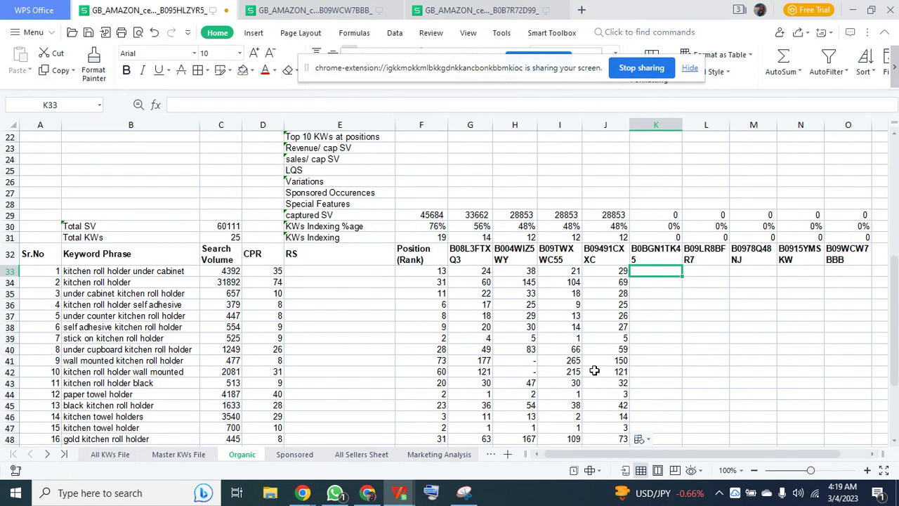
left_click(169, 195)
type("=")
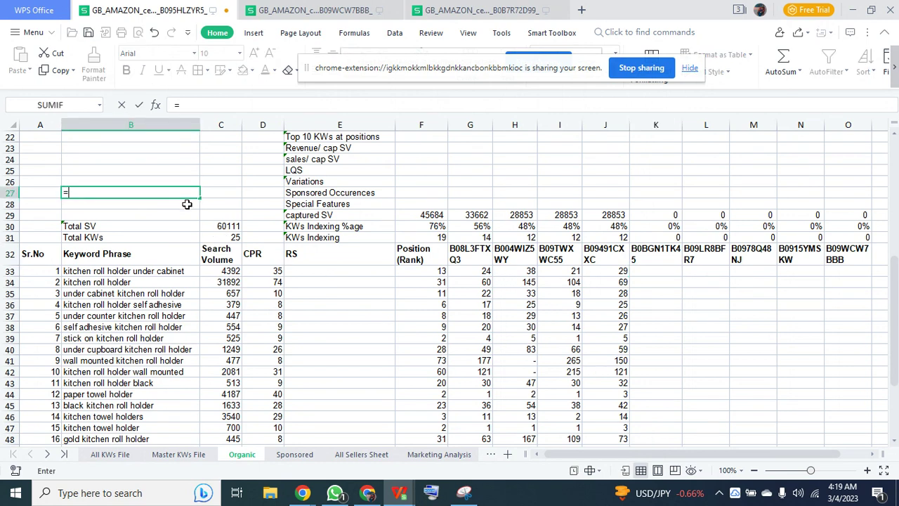
type("sub")
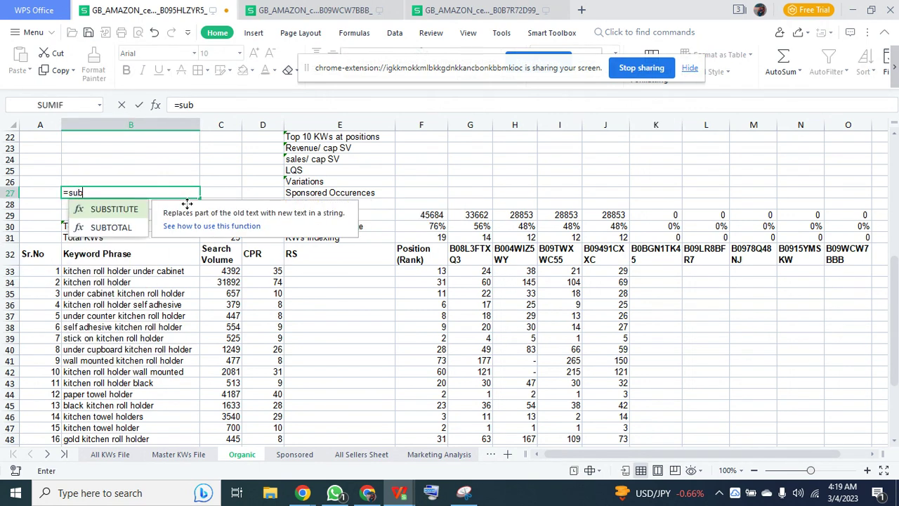
double_click(105, 228)
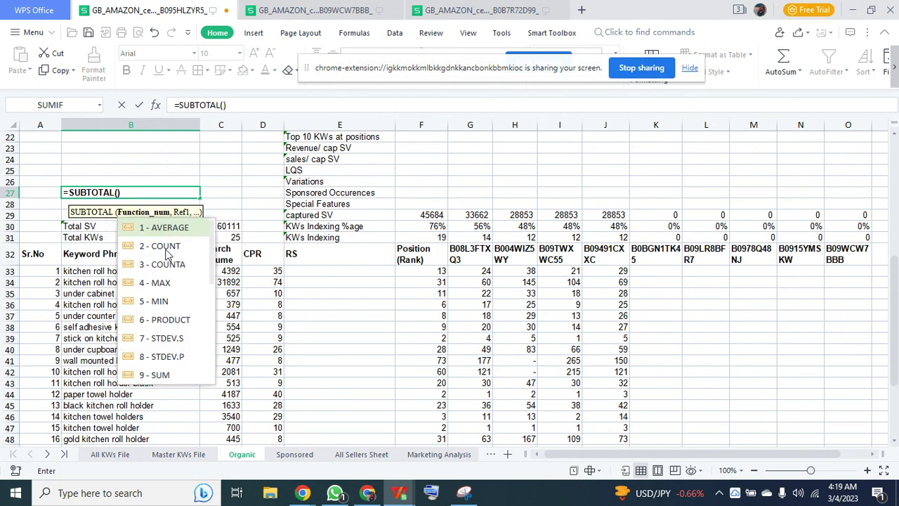
scroll(163, 260, "down", 4)
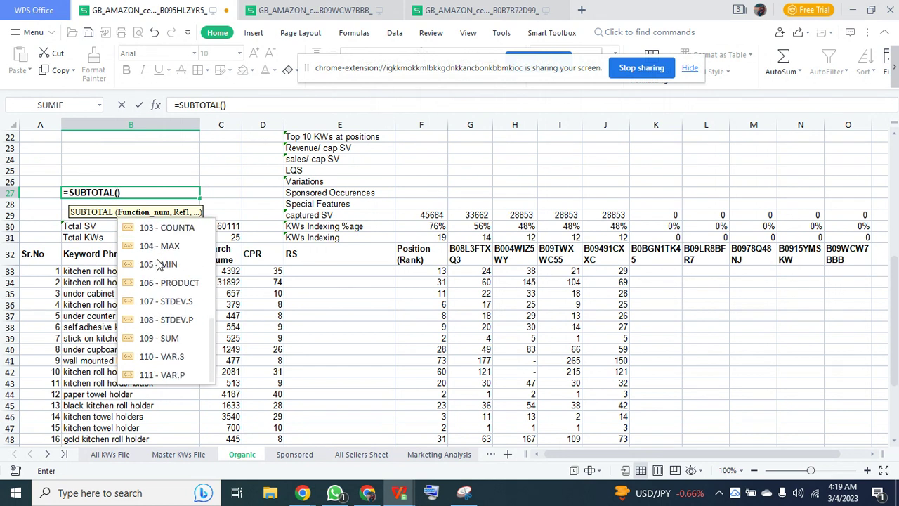
scroll(173, 321, "up", 4)
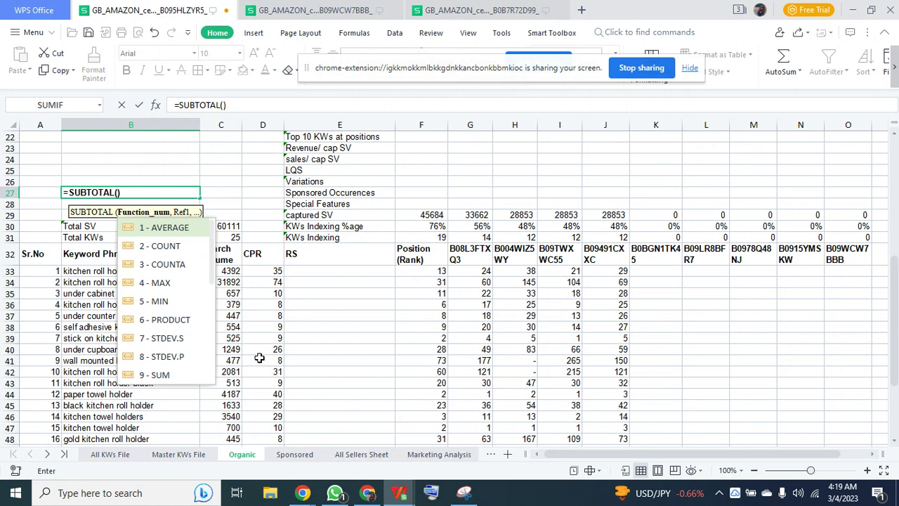
key("BackSpace")
key("BackSpace")
key("BackSpace")
key("BackSpace")
key("BackSpace")
key("BackSpace")
key("BackSpace")
key("BackSpace")
key("BackSpace")
key("BackSpace")
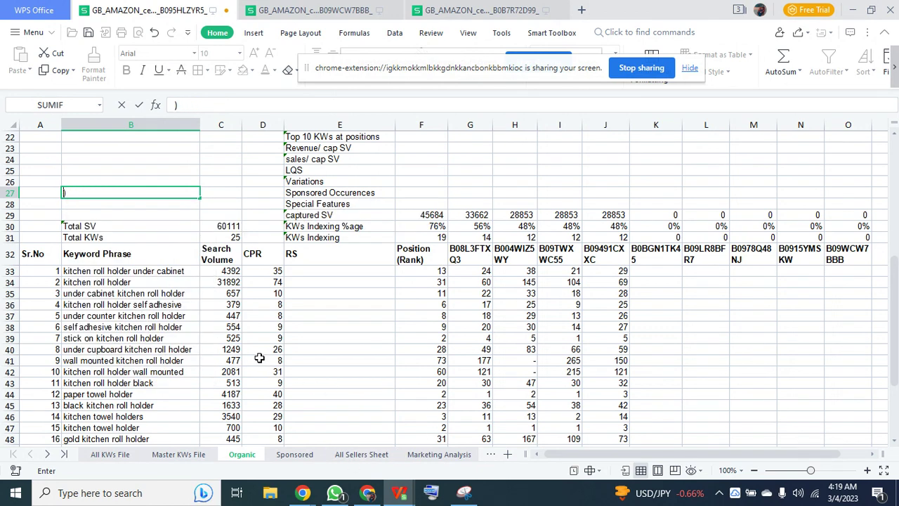
key("Return")
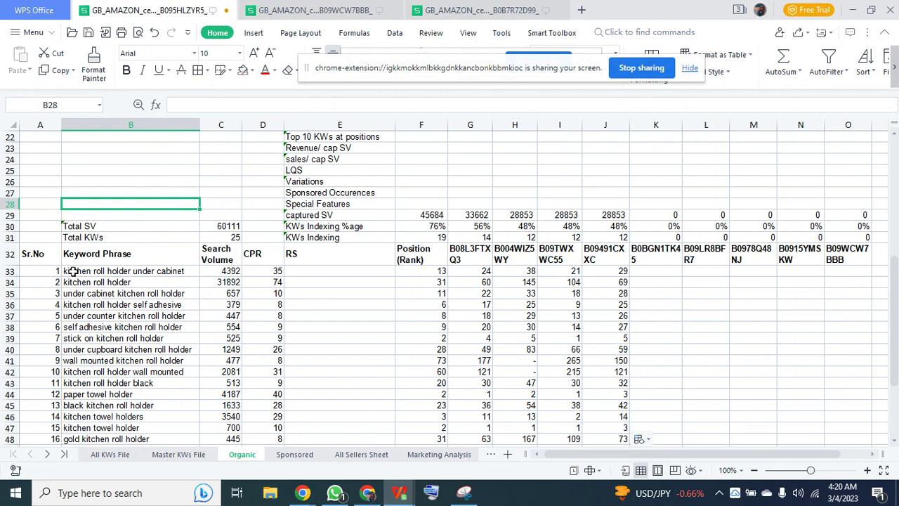
left_click_drag(56, 272, 389, 284)
left_click_drag(437, 302, 485, 409)
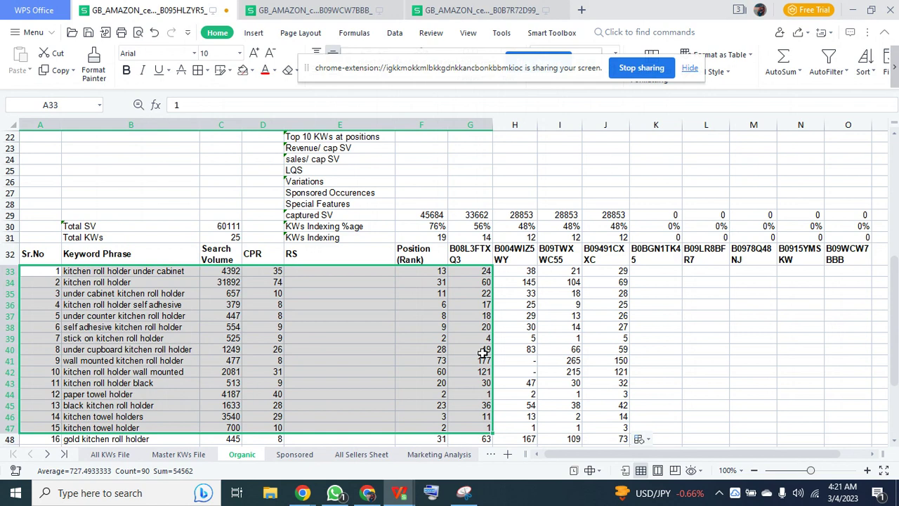
left_click(482, 349)
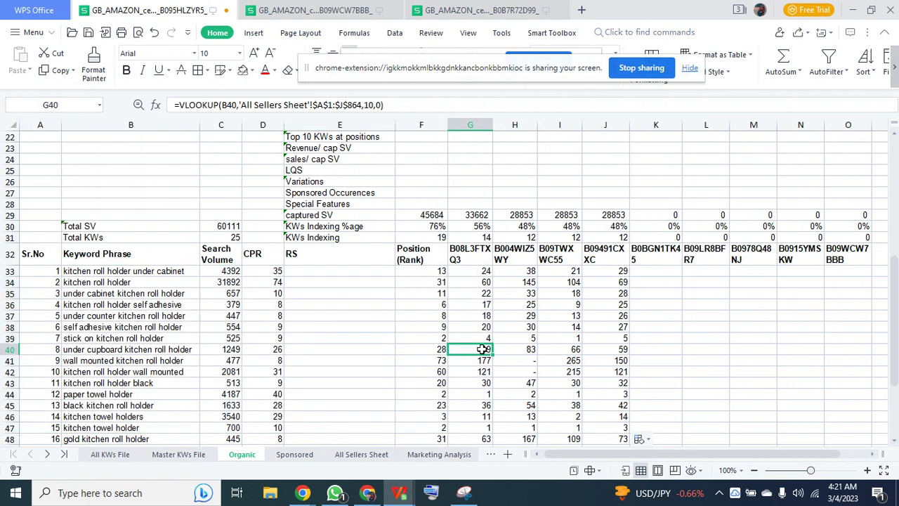
left_click(485, 394)
left_click(487, 372)
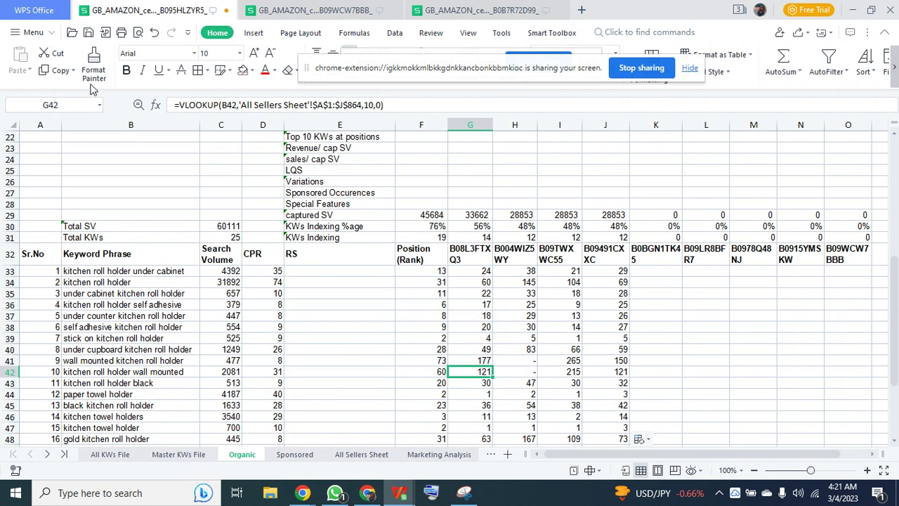
left_click(70, 104)
left_click(23, 106)
left_click(417, 305)
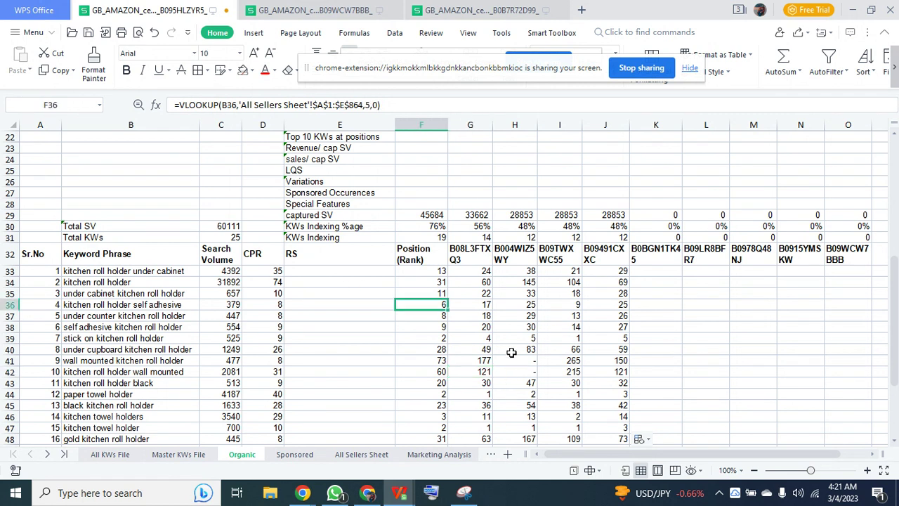
Start a VLOOKUP formula in K33 with B33 as the lookup value and go to the top of the All Sellers Sheet
left_click(670, 270)
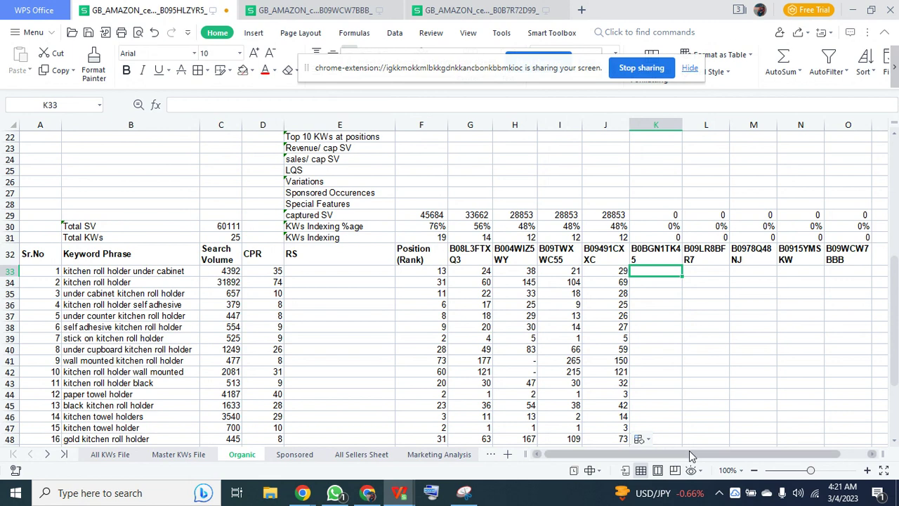
type("=vloo")
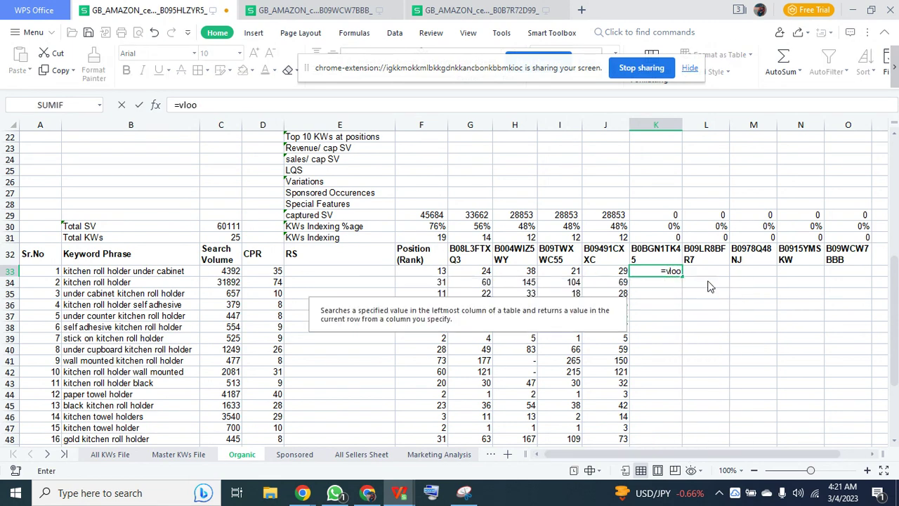
double_click(709, 285)
left_click(160, 272)
type(",")
left_click(362, 455)
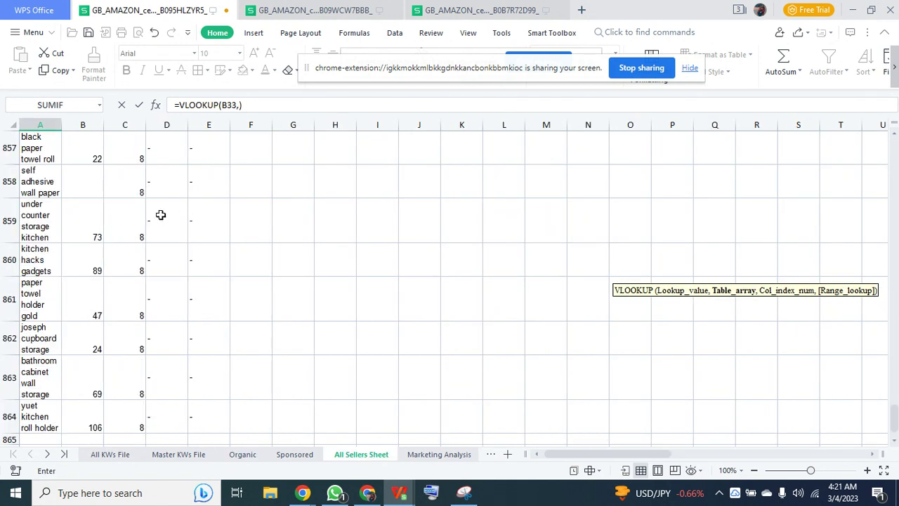
scroll(236, 208, "down", 1)
left_click_drag(893, 418, 893, 133)
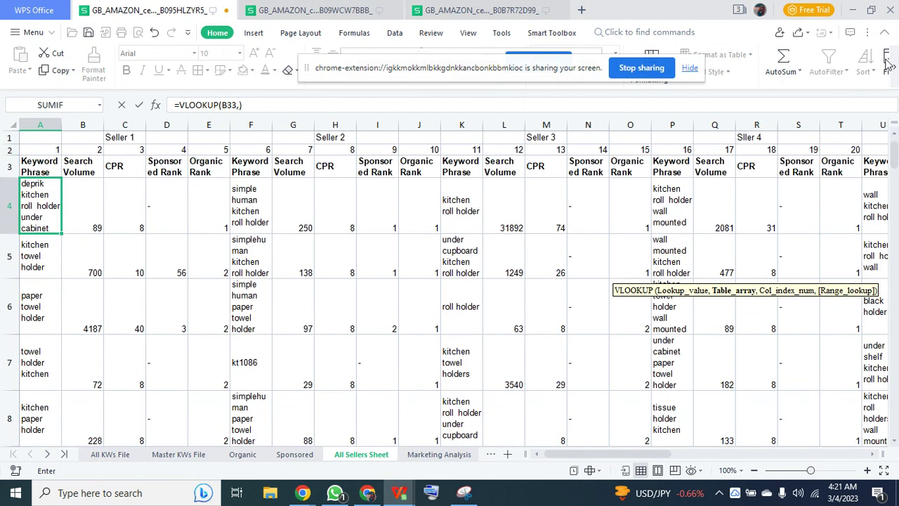
Complete the K33 formula with 'All Sellers Sheet'!$A$1:$AD$864, column index 25 and range lookup 0, and fill it down the keyword rows
left_click_drag(37, 142, 750, 246)
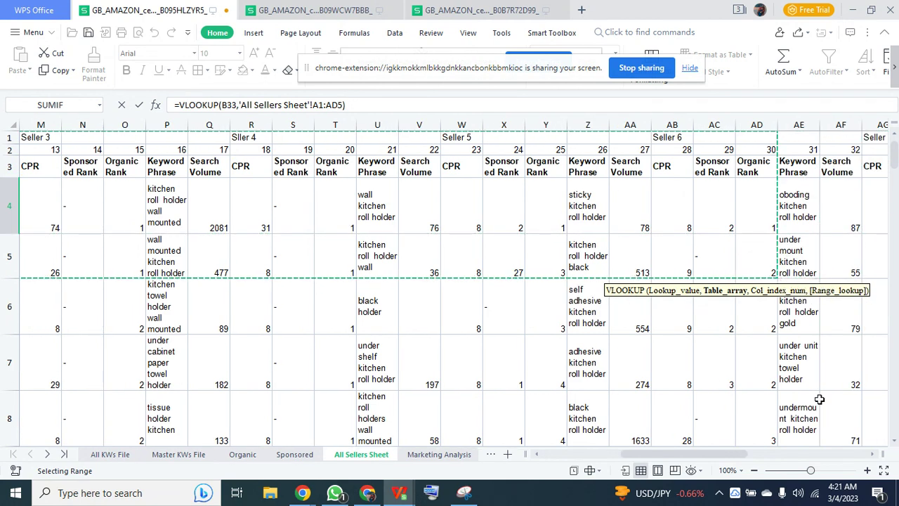
key("ctrl+shift+Down")
key("F4")
type(",25")
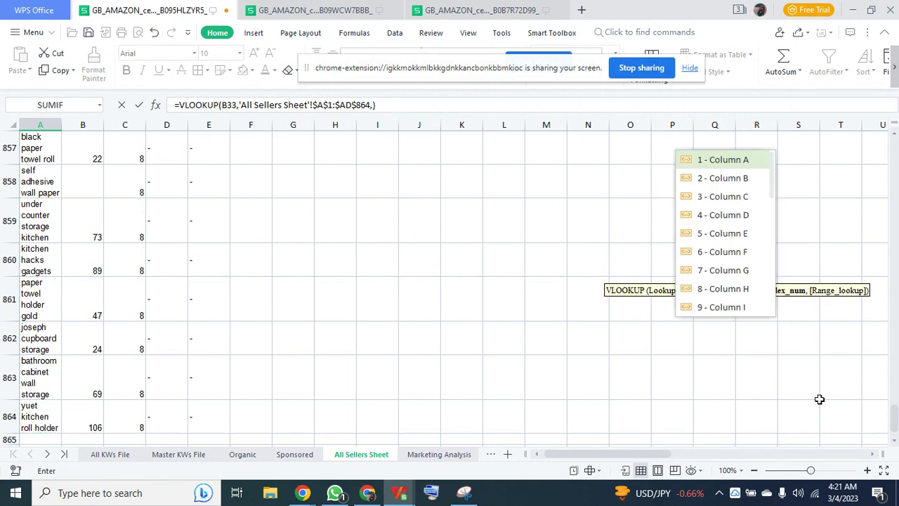
type(",0")
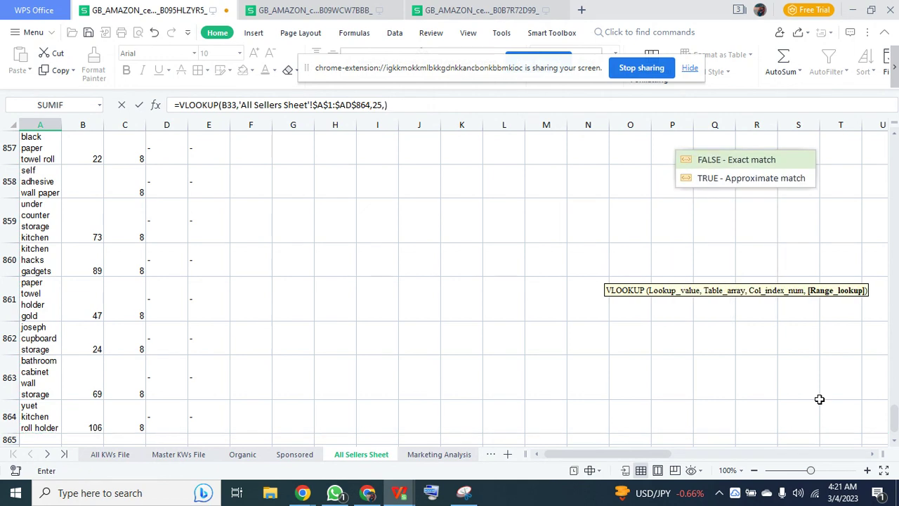
key("Return")
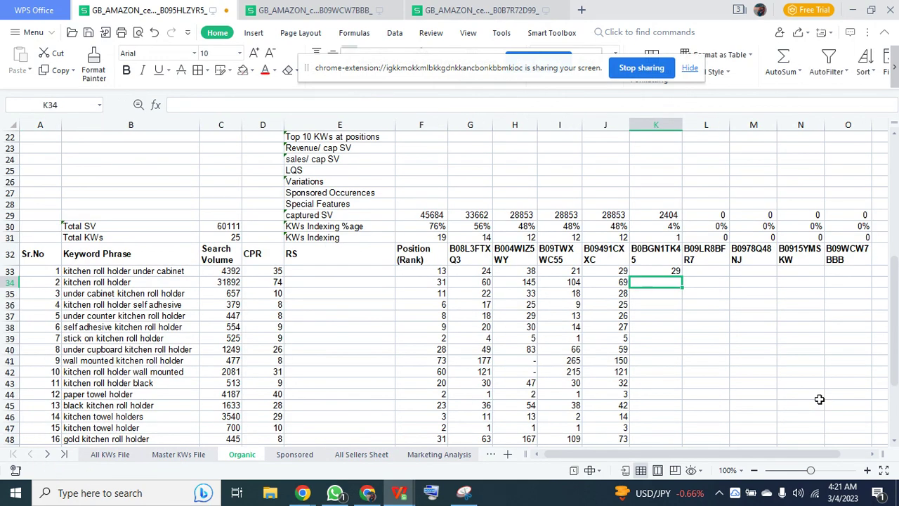
left_click(671, 270)
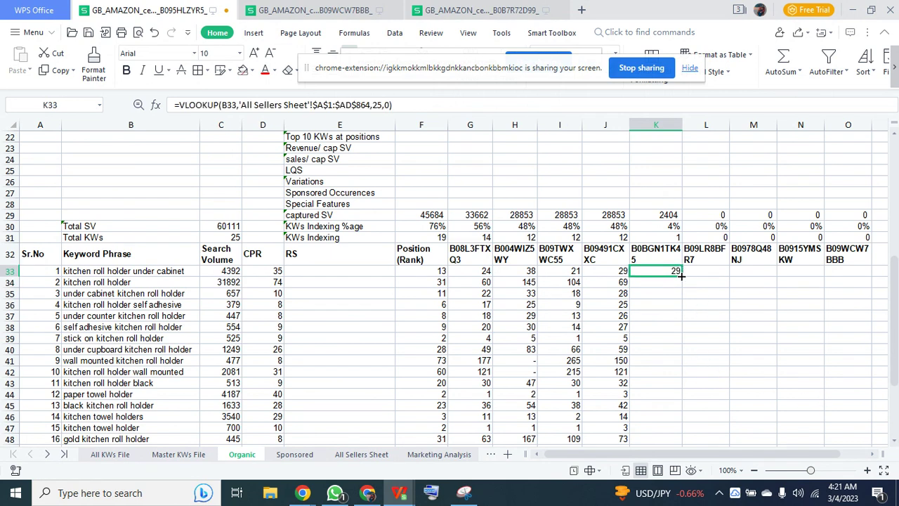
double_click(681, 276)
Select L33 in the Organic sheet and look up the organic rank column numbers in row 2 of the All Sellers Sheet
scroll(706, 219, "up", 1)
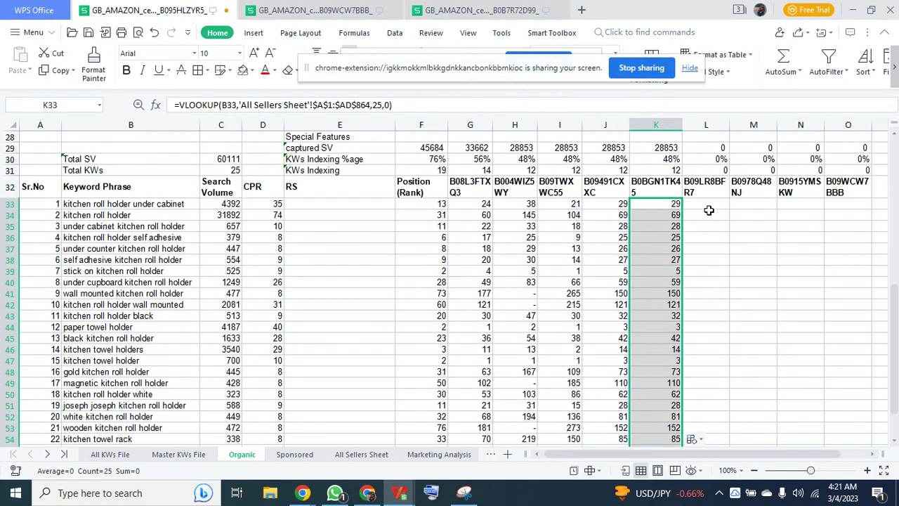
left_click(709, 210)
left_click(361, 454)
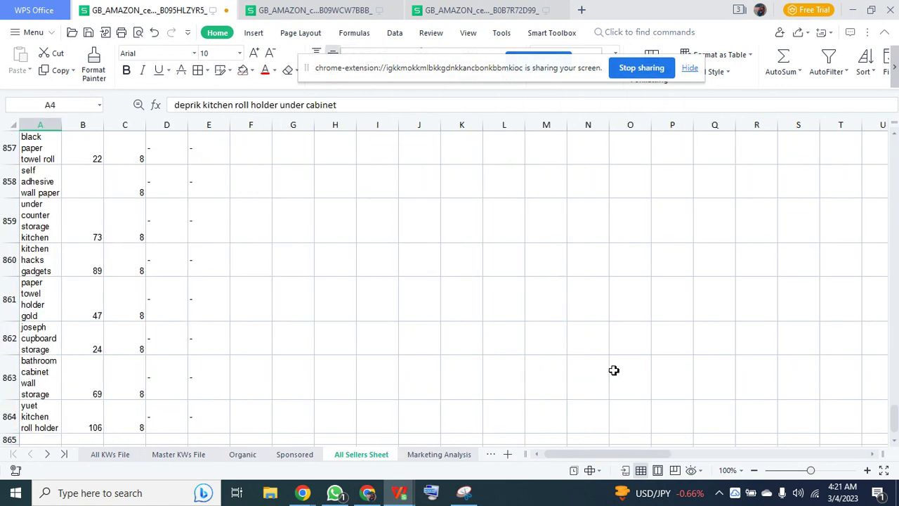
left_click_drag(894, 415, 896, 123)
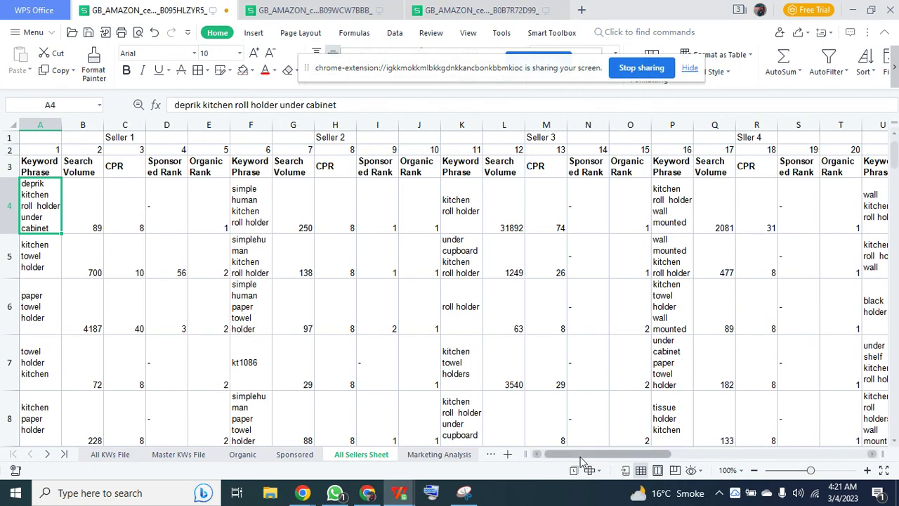
left_click_drag(589, 454, 681, 454)
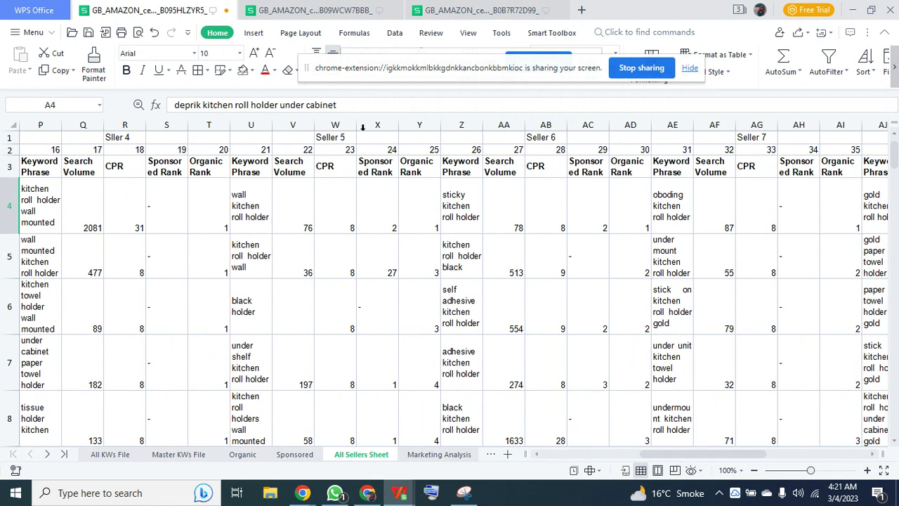
left_click(419, 149)
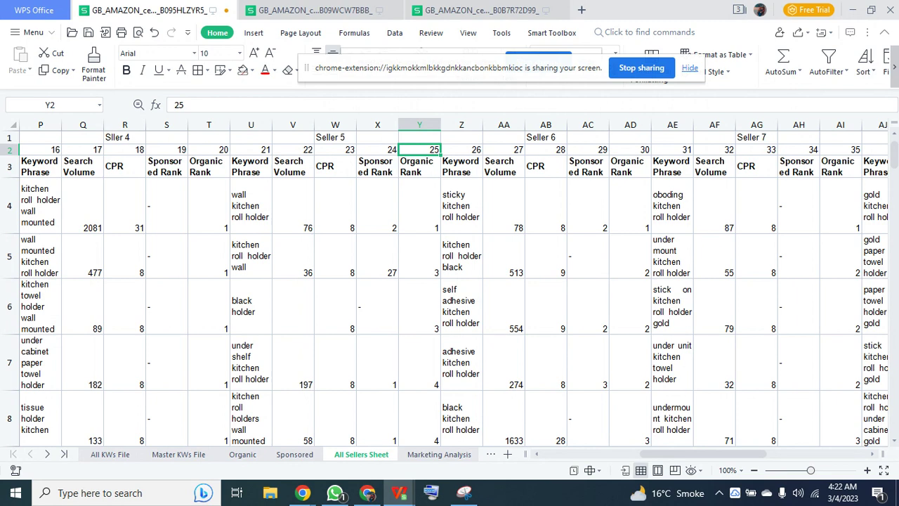
Start a VLOOKUP formula in L33 of the Organic sheet with B33 as the lookup value and go to the start of the All Sellers Sheet
left_click(242, 454)
type("=vloo")
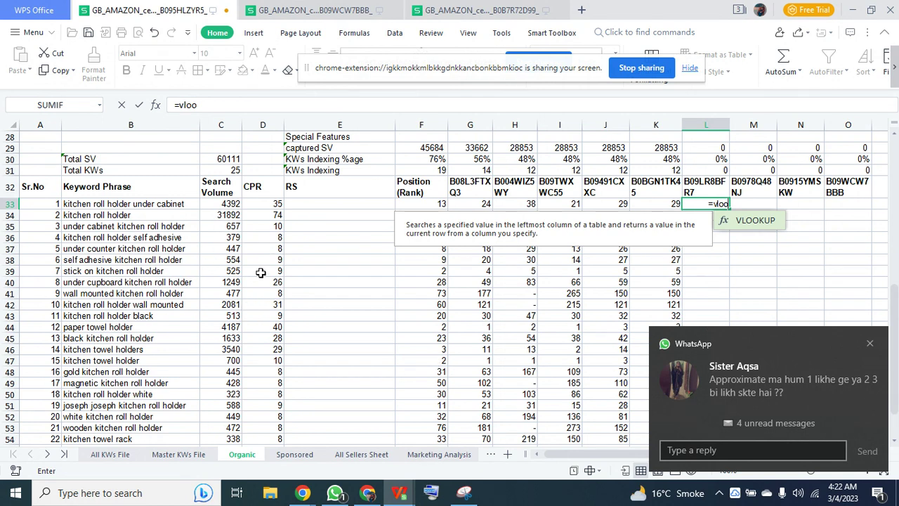
double_click(744, 221)
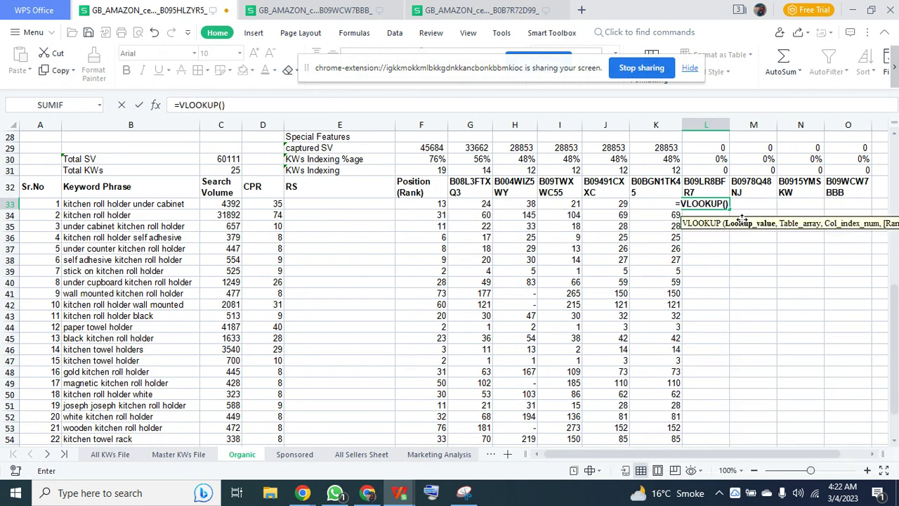
left_click(170, 204)
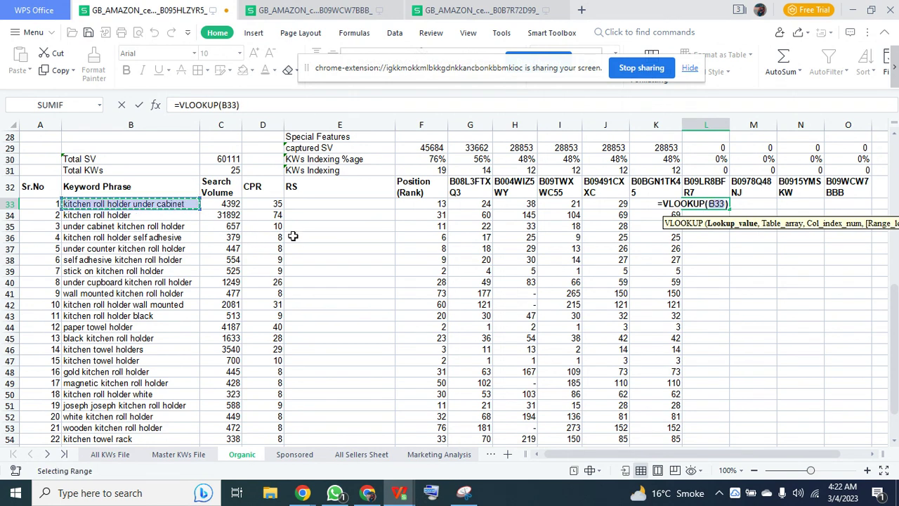
type(",")
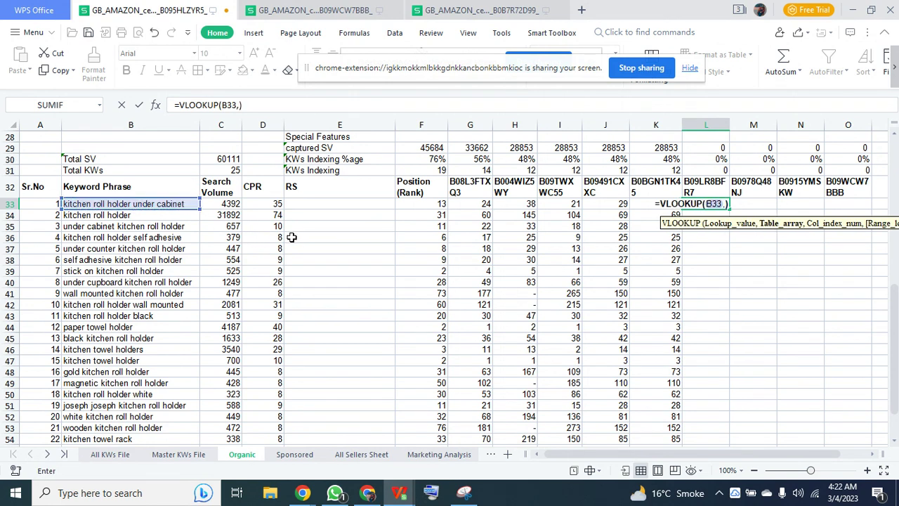
left_click(382, 457)
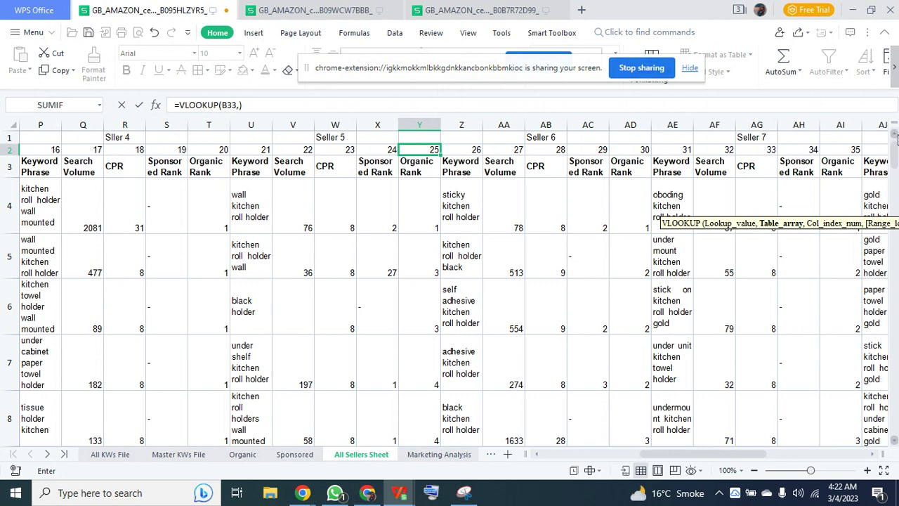
left_click(639, 457)
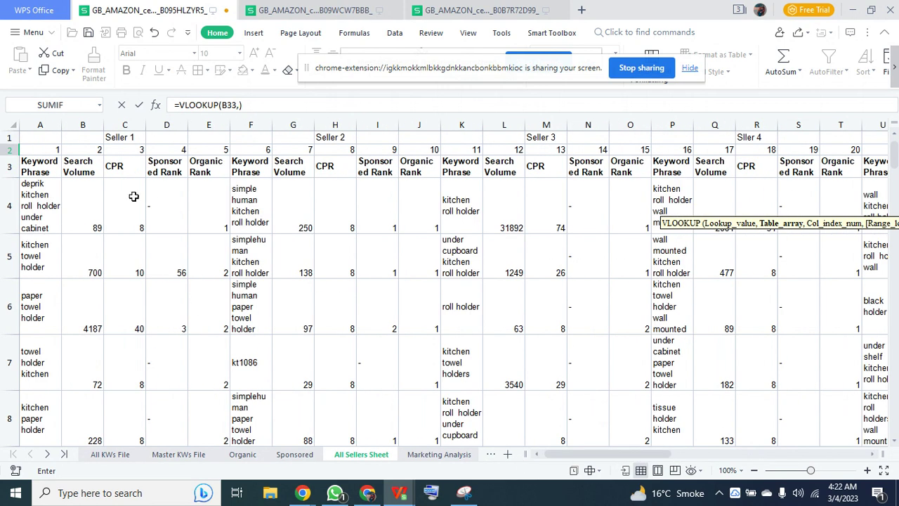
Set the L33 formula's table array to the absolute range 'All Sellers Sheet'!$A$1:$AI$864
left_click(56, 140)
left_click_drag(130, 167, 709, 215)
key("ctrl+shift+Down")
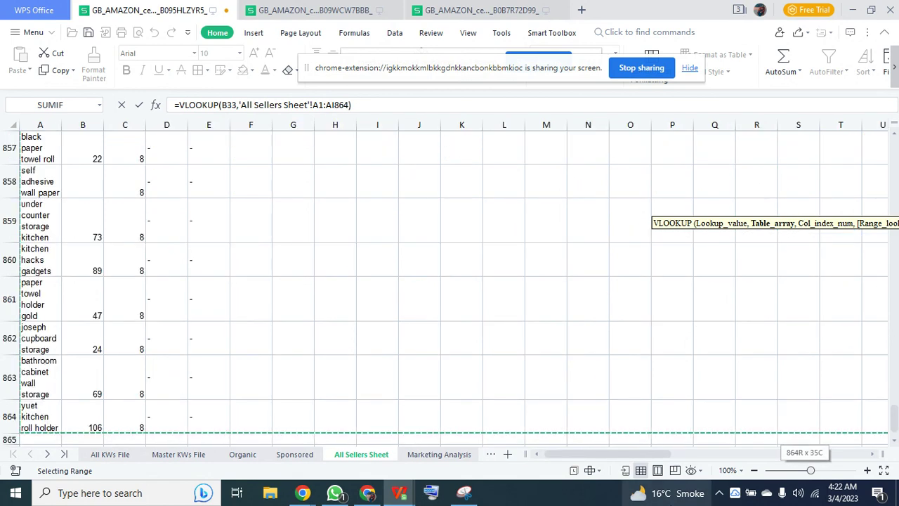
mouse_move(653, 492)
key("F4")
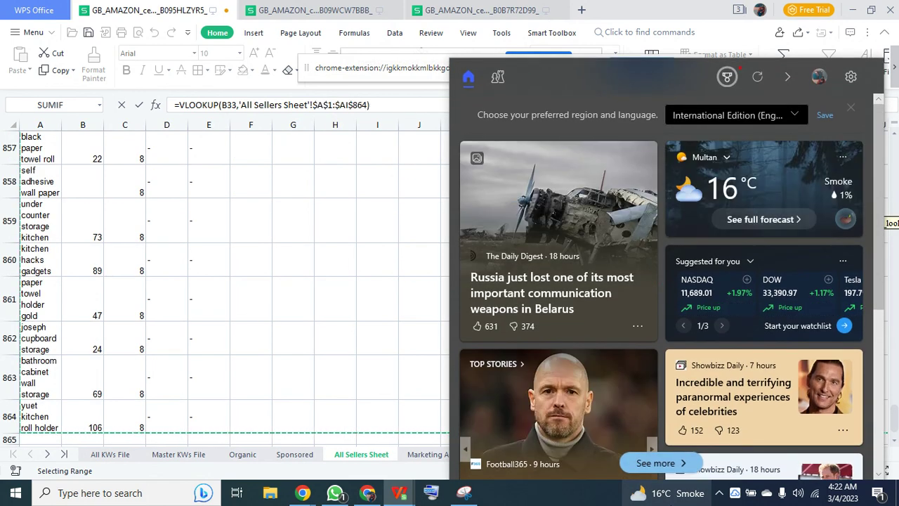
Finish the L33 formula with column index 30 and range lookup 0, and fill it down the keyword rows
type(",3")
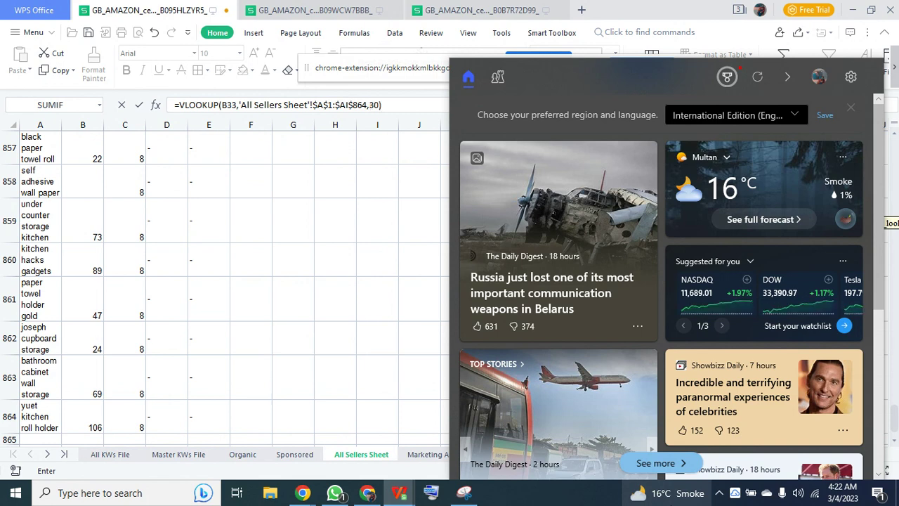
type("0")
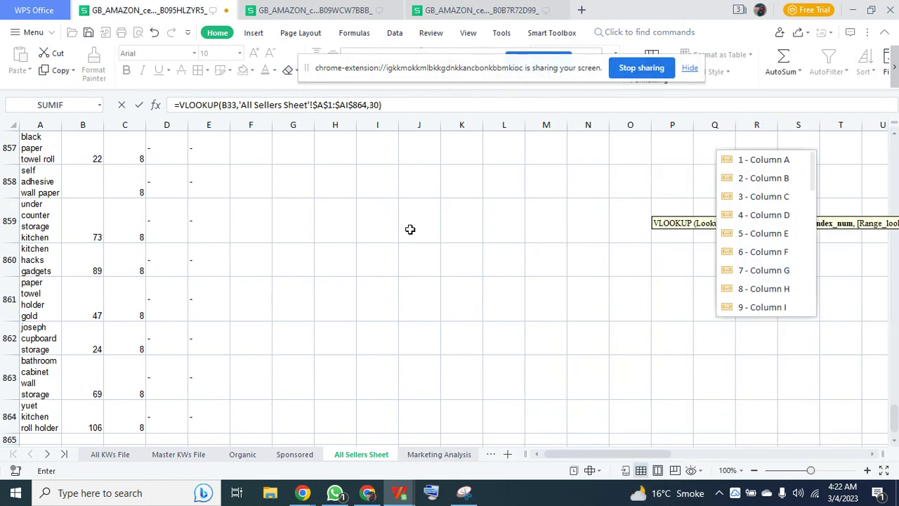
type(",0")
key("Return")
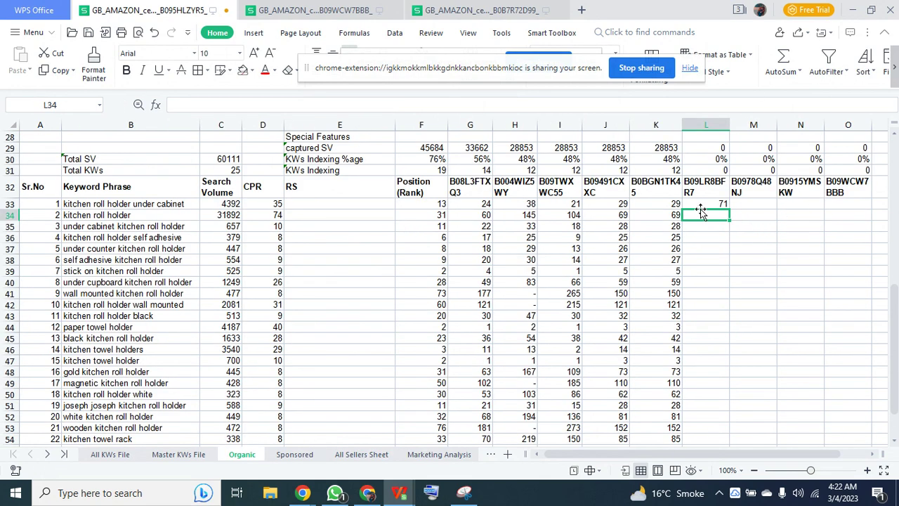
left_click(700, 204)
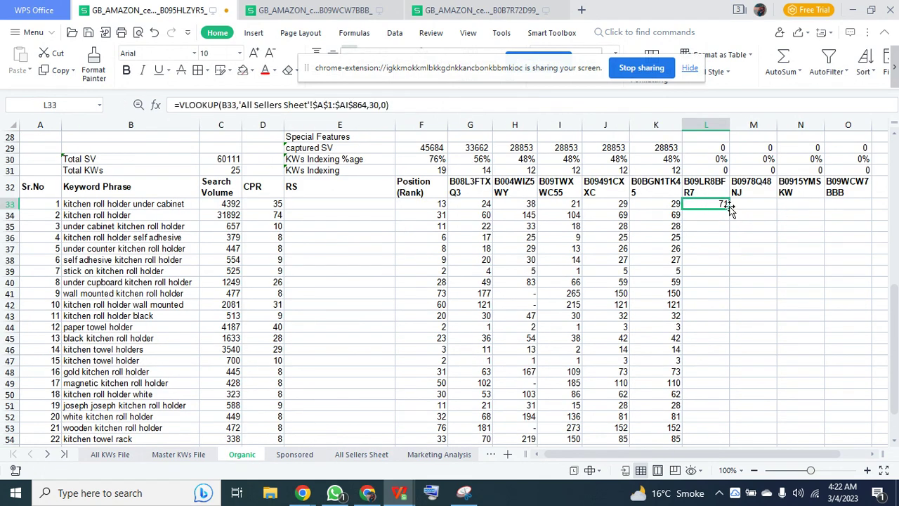
double_click(729, 210)
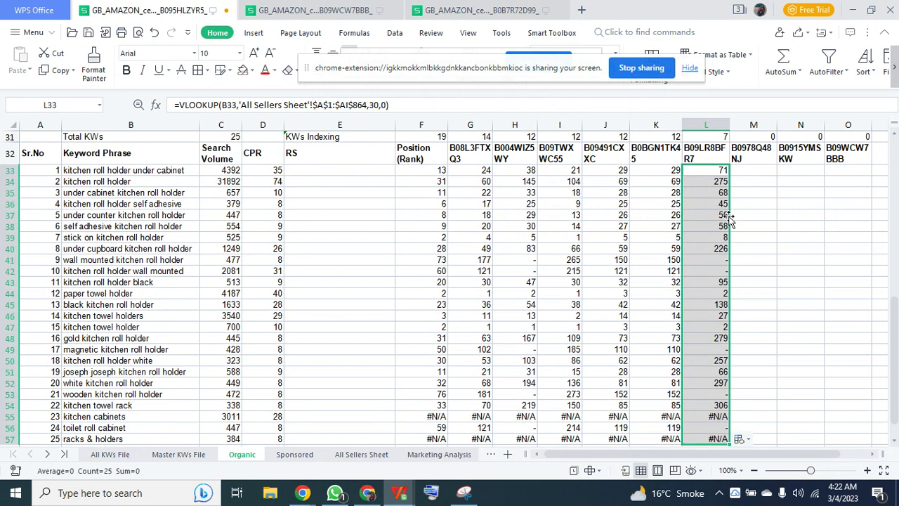
Start a VLOOKUP formula in M33 with B33 as the lookup value and go to the top of the All Sellers Sheet
scroll(731, 225, "up", 2)
left_click(754, 241)
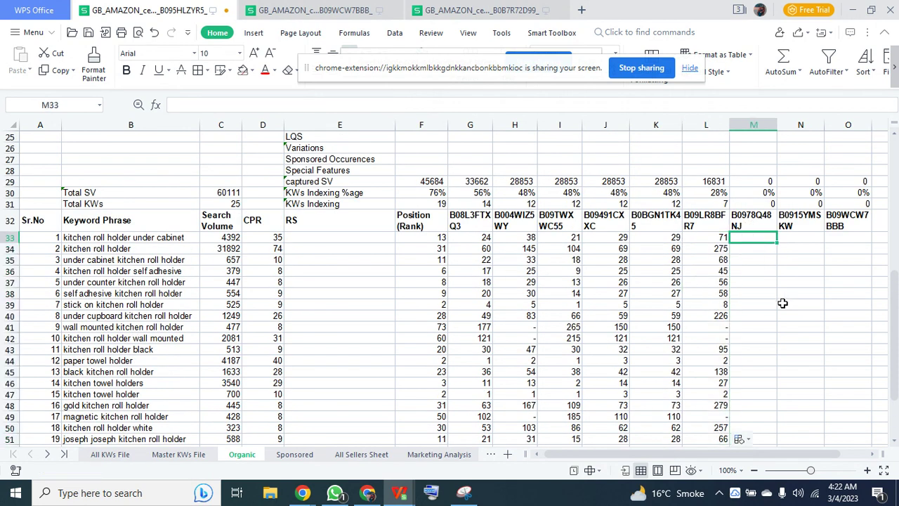
type("=vloo")
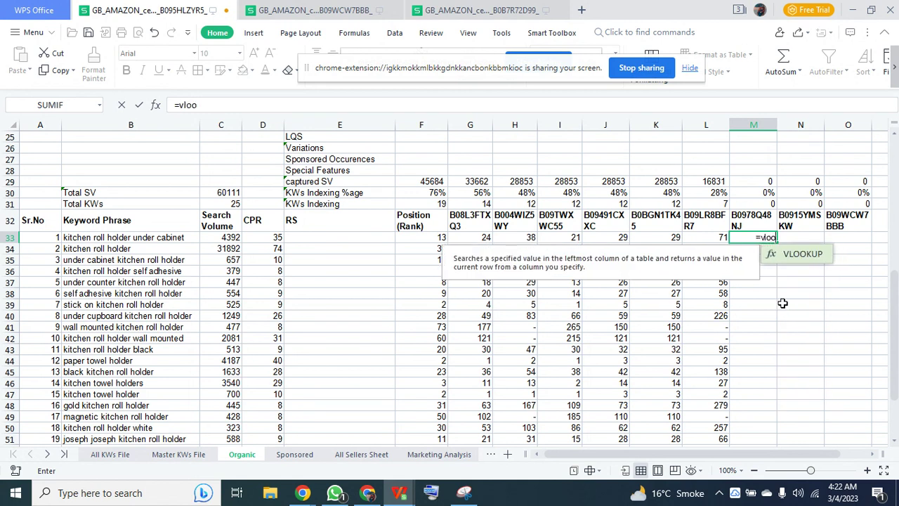
double_click(802, 254)
left_click(176, 238)
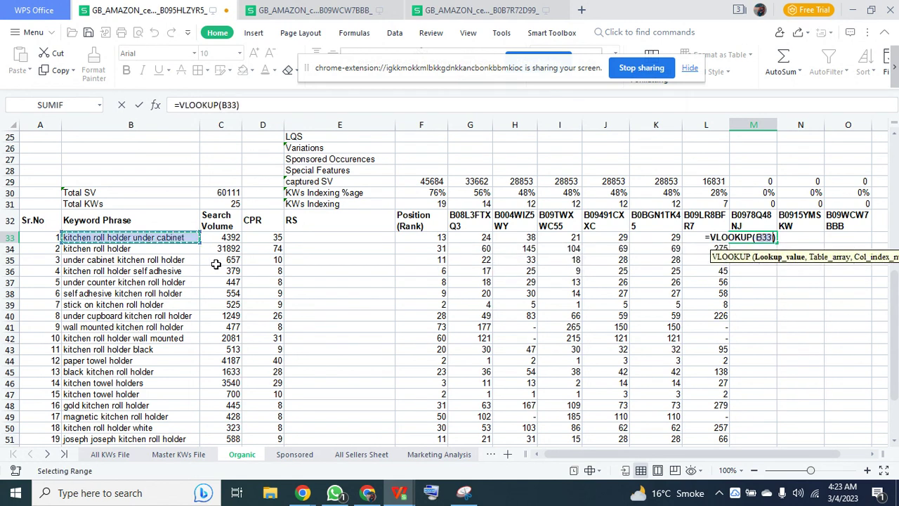
type(",")
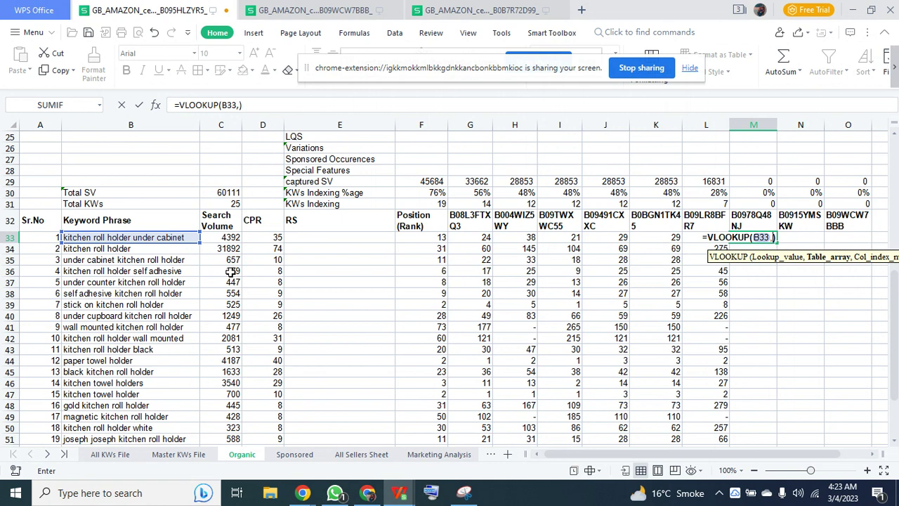
left_click(361, 453)
left_click_drag(894, 418, 894, 133)
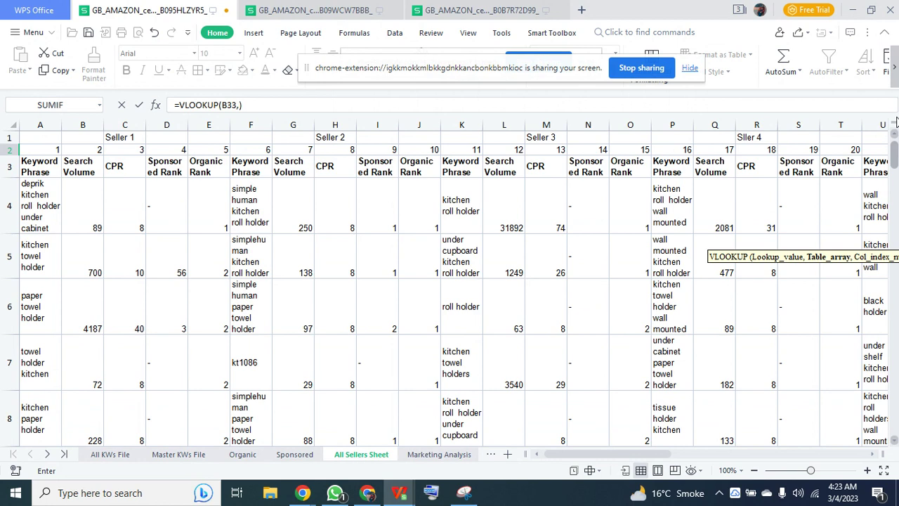
Set the M33 formula's table array to 'All Sellers Sheet'!$A$1:$AN$864 as an absolute range and enter column index 35
left_click_drag(45, 139, 767, 163)
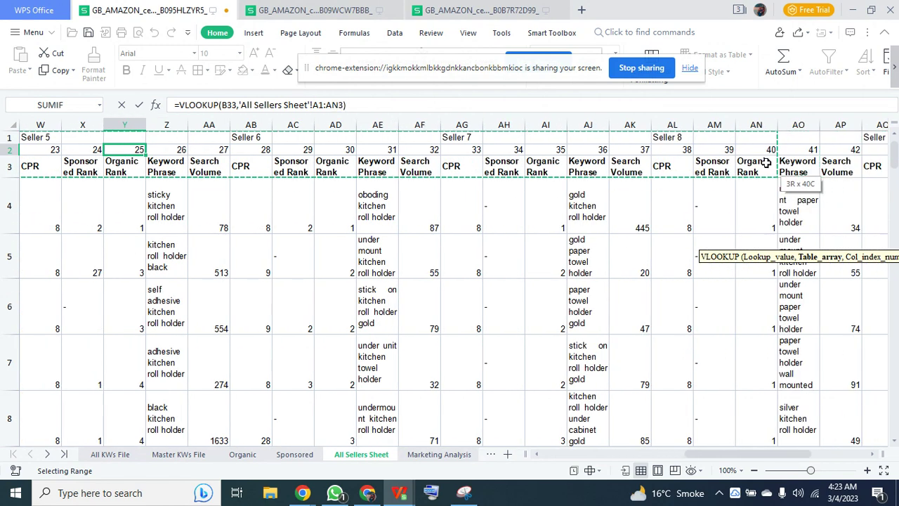
key("ctrl+shift+Down")
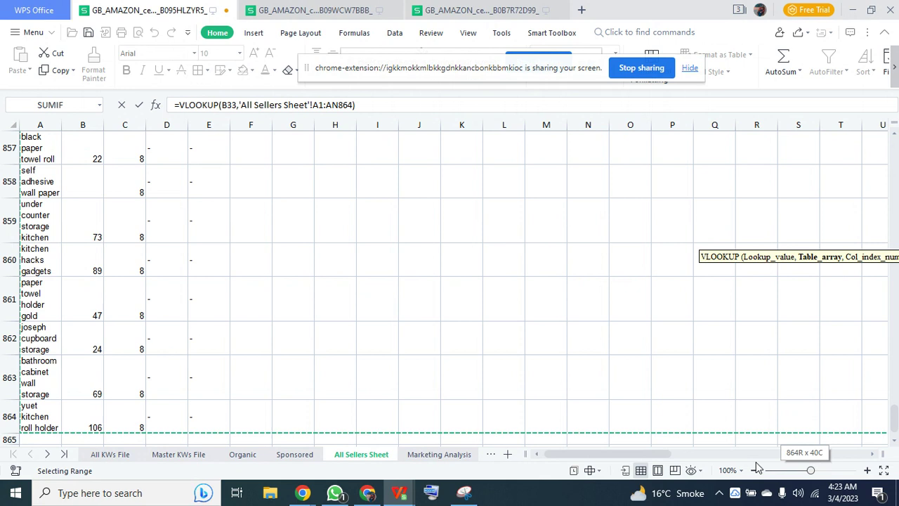
key("F4")
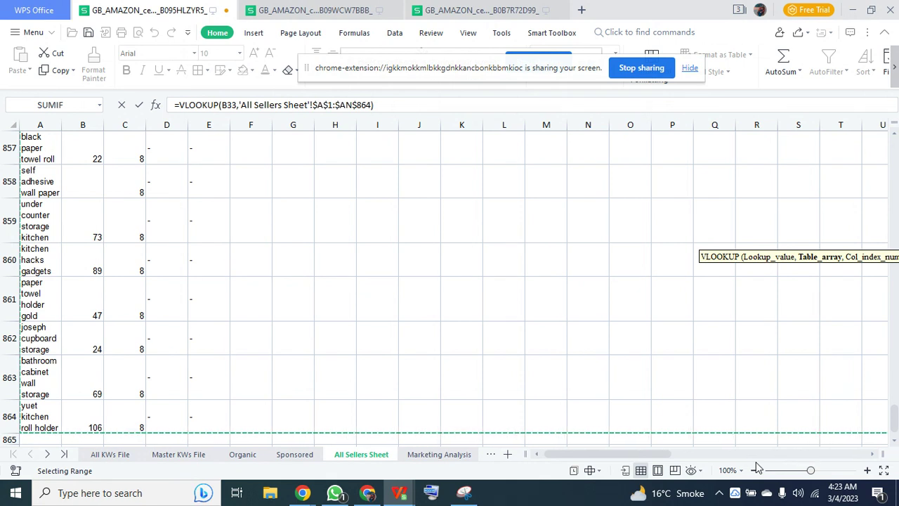
type(",35")
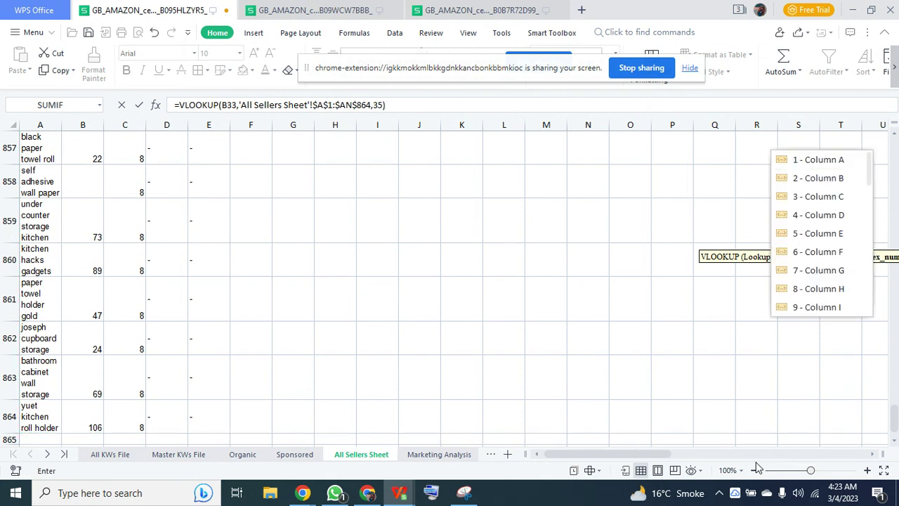
Change the M33 formula's column index to 40, add range lookup 0, and enter the formula
scroll(822, 251, "down", 9)
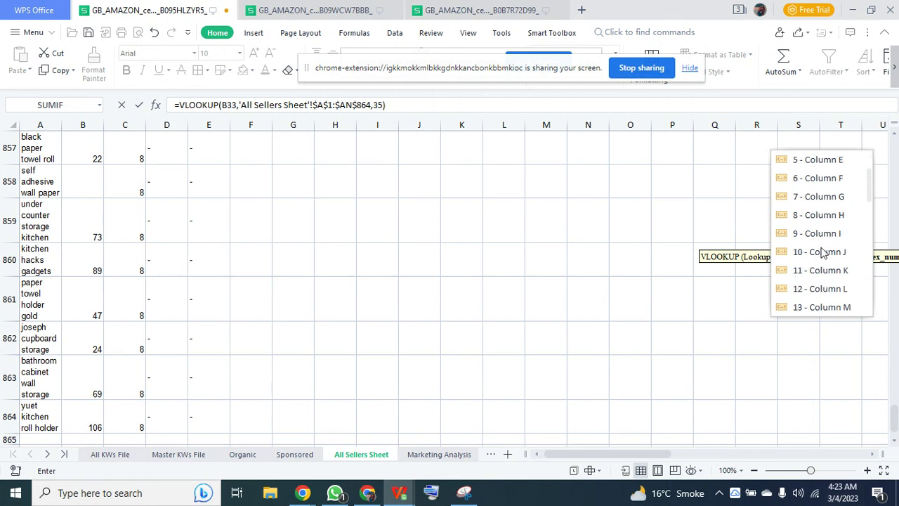
scroll(823, 251, "down", 2)
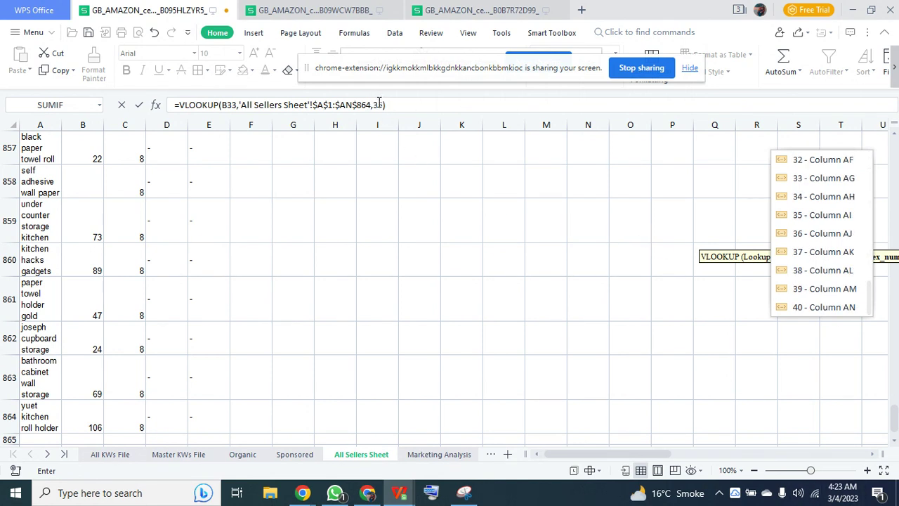
left_click_drag(895, 415, 895, 140)
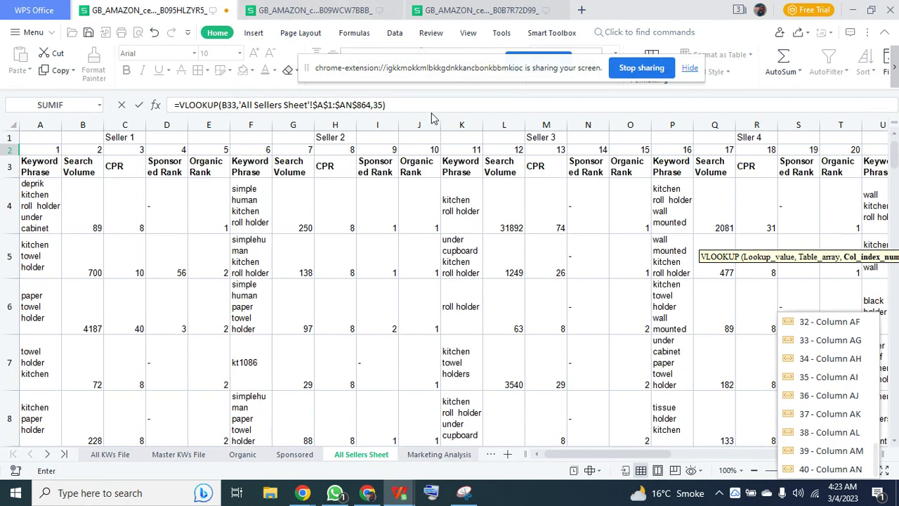
left_click(383, 105)
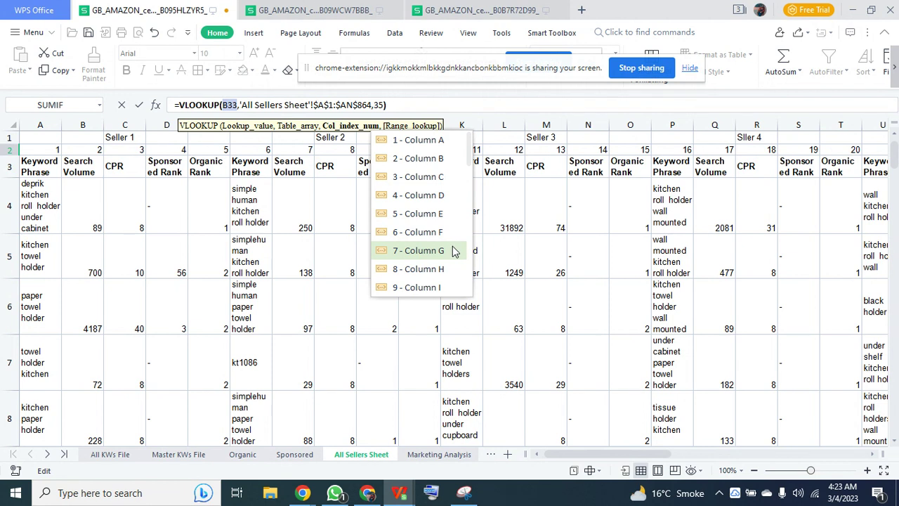
scroll(414, 211, "down", 6)
scroll(414, 211, "down", 4)
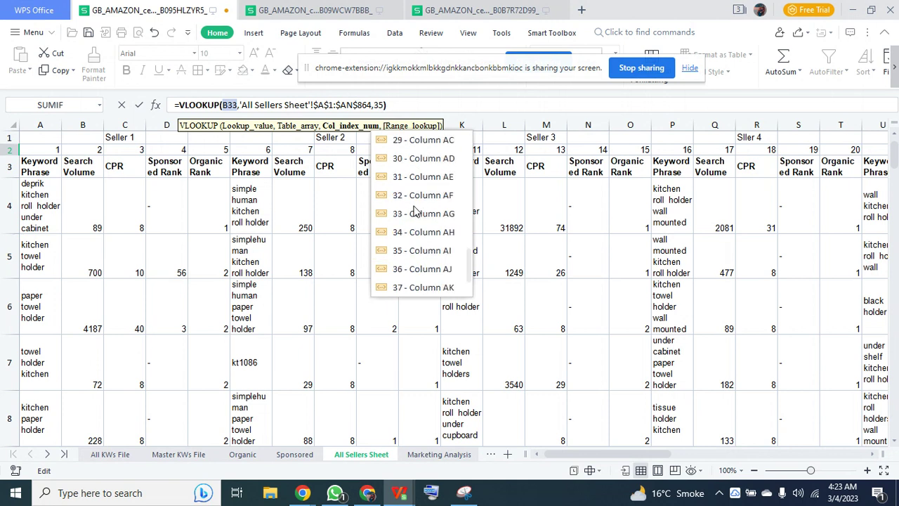
key("BackSpace")
key("BackSpace")
type("4,0")
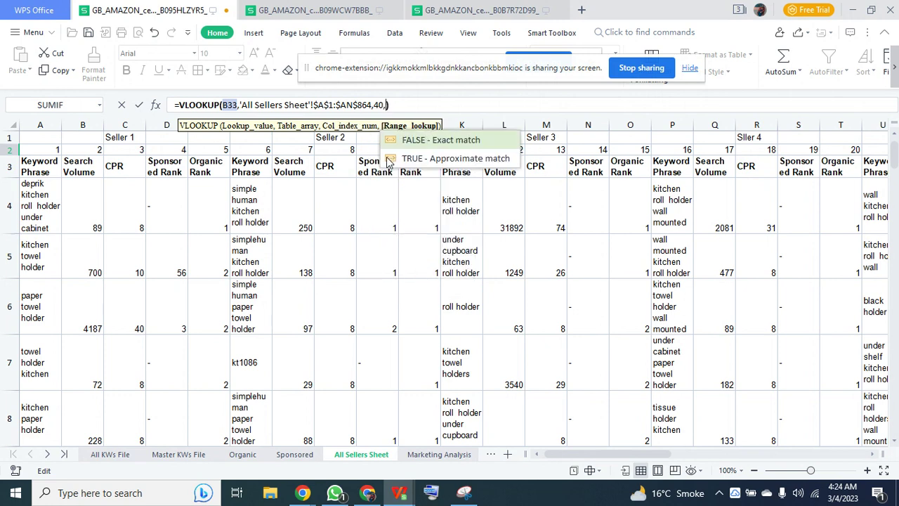
key("Return")
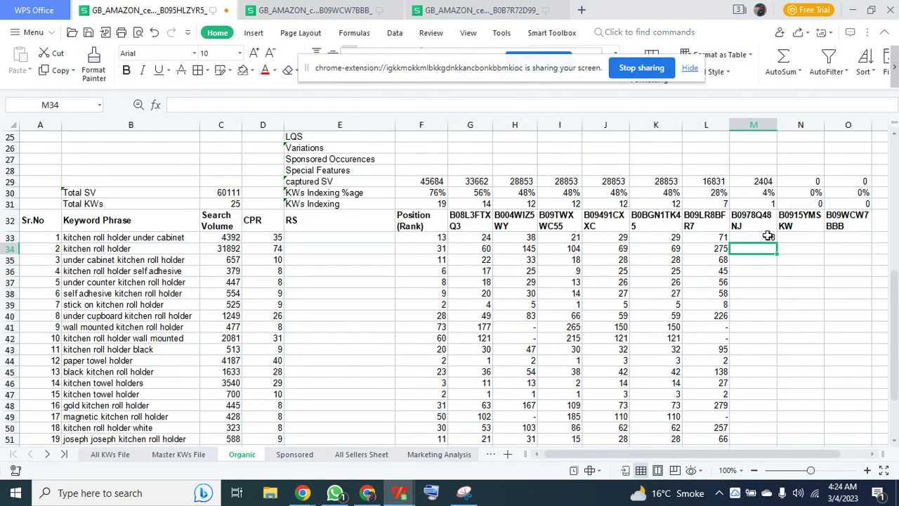
left_click(765, 236)
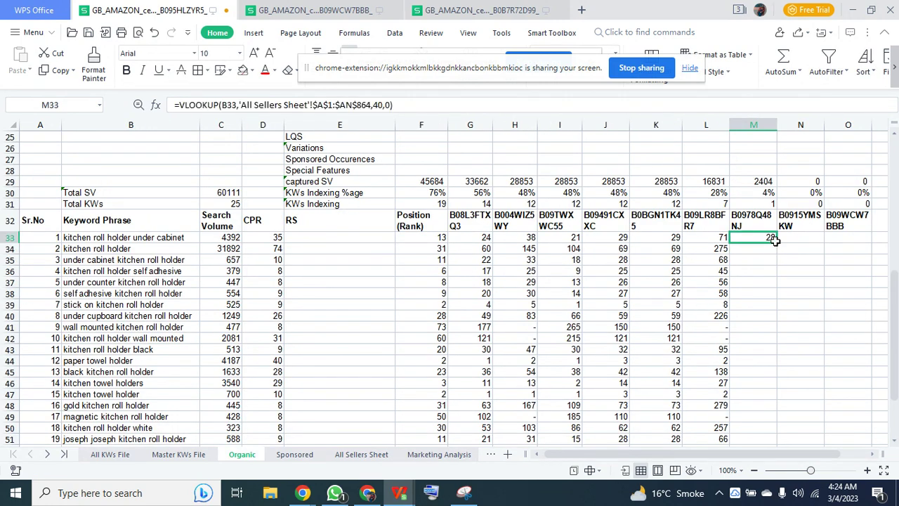
Fill the M33 formula down the keyword rows and start a VLOOKUP formula in N33 with B33 as the lookup value
double_click(779, 242)
scroll(802, 272, "up", 3)
left_click(804, 312)
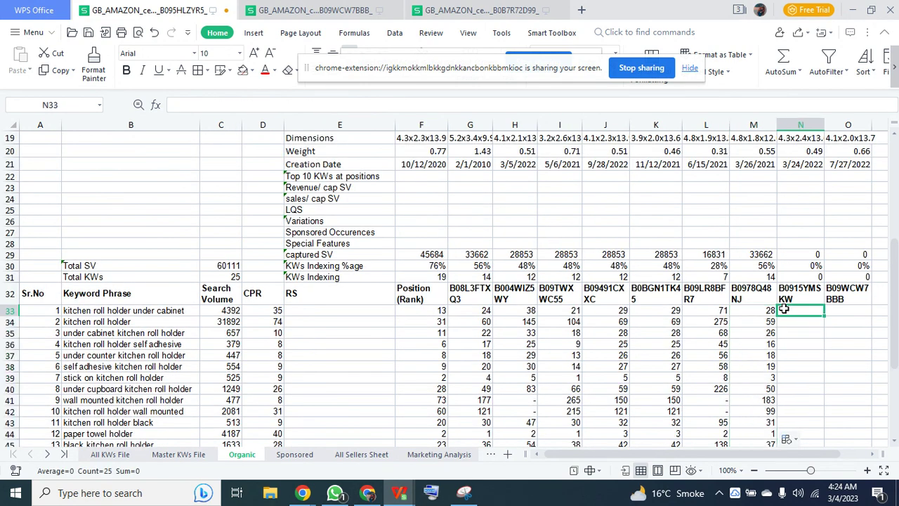
type("=")
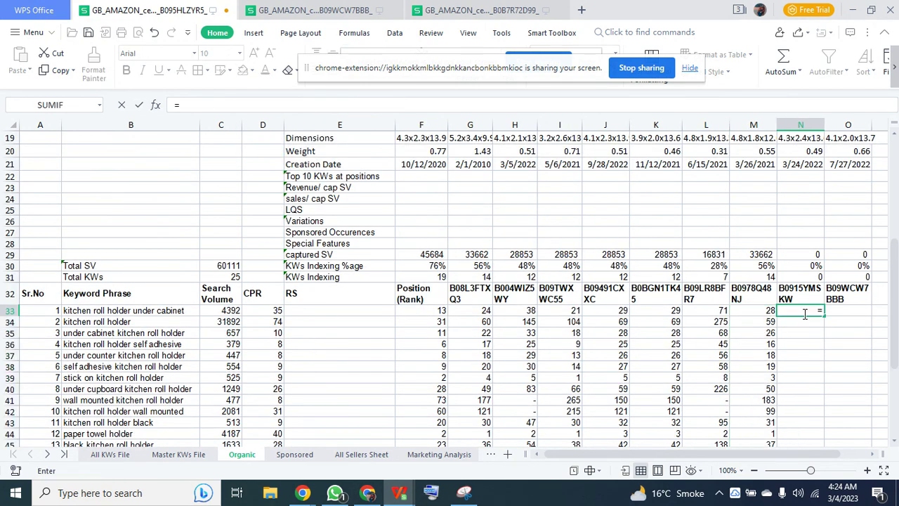
type("vlo")
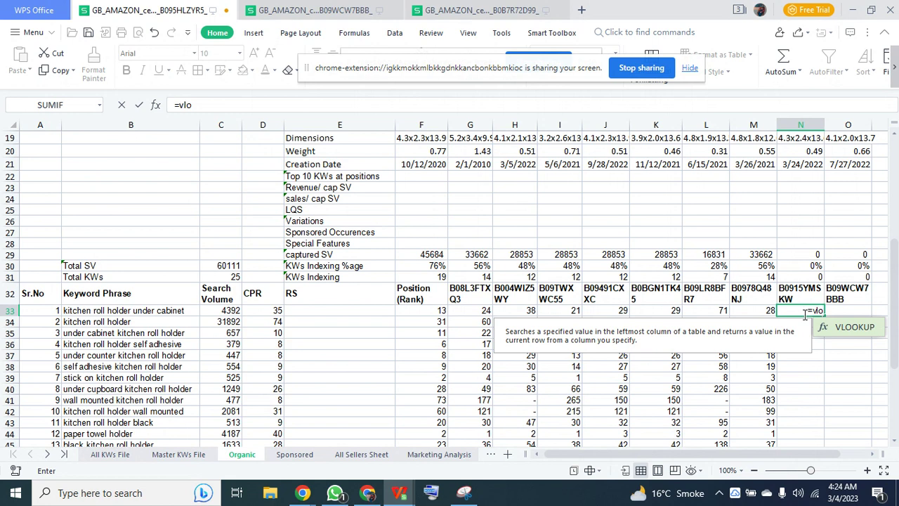
left_click(828, 329)
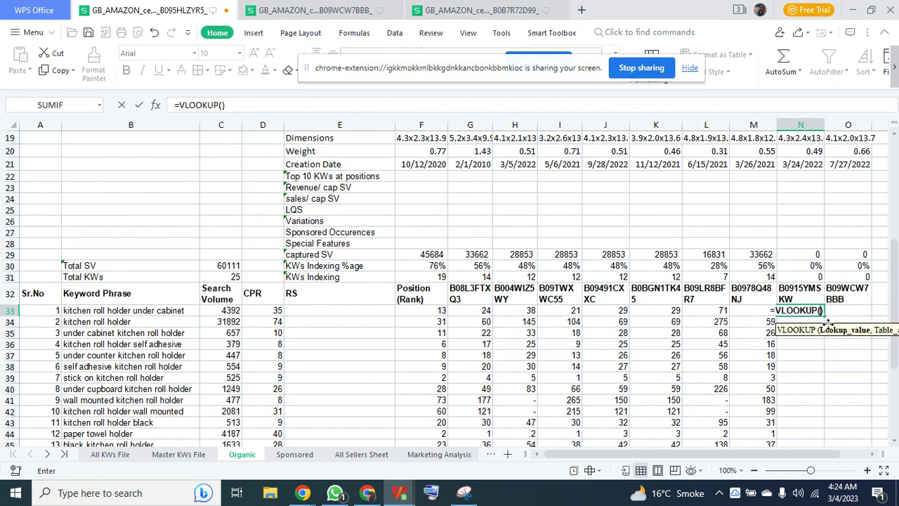
left_click(148, 311)
type(",")
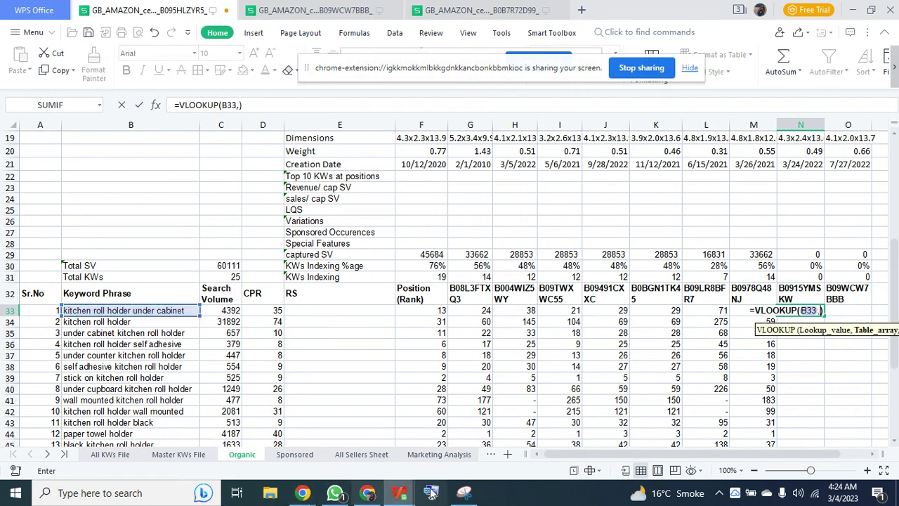
Complete the N33 formula with table array 'All Sellers Sheet'!$A$1:$AS$864, column index 45 and range lookup 0, and fill it down the keyword rows
left_click(359, 454)
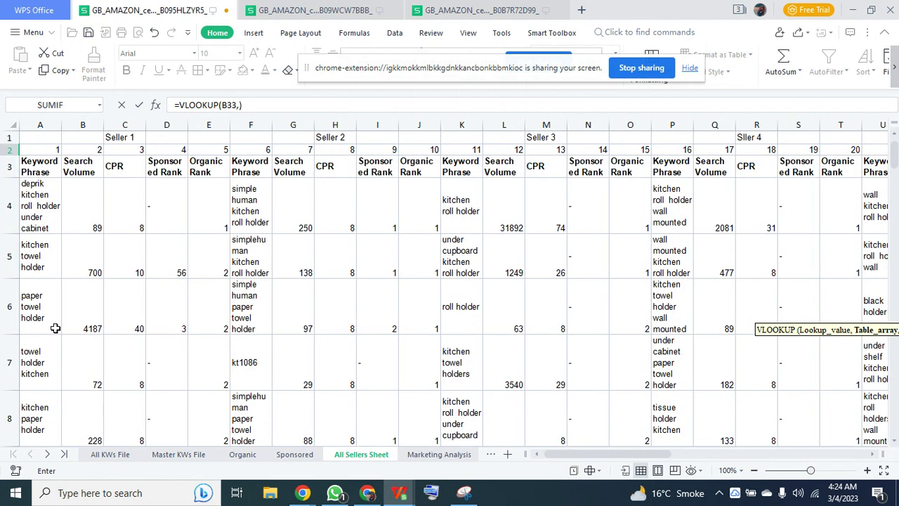
left_click_drag(28, 137, 897, 311)
key("ctrl+shift+Down")
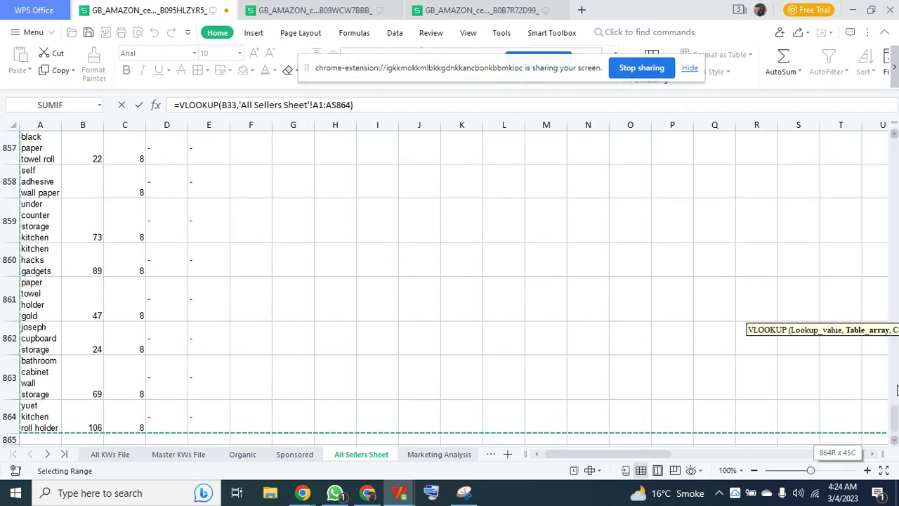
key("F4")
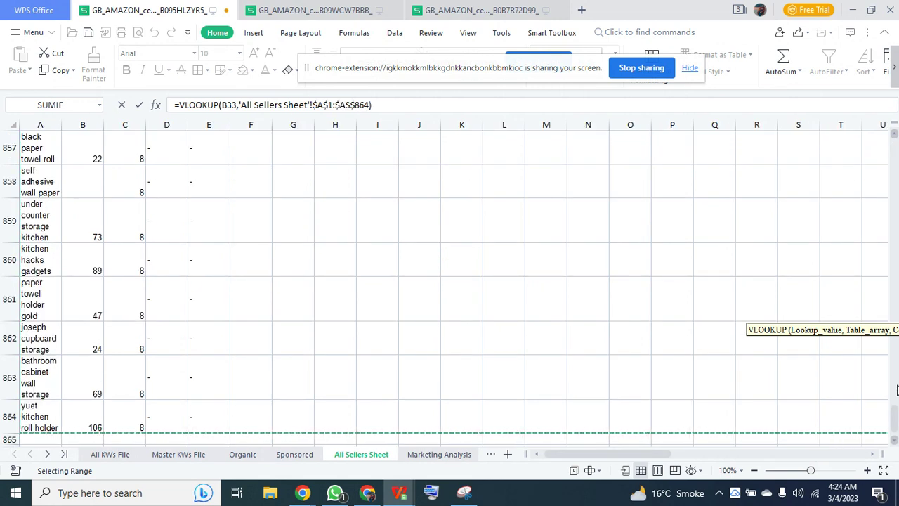
type(",45,")
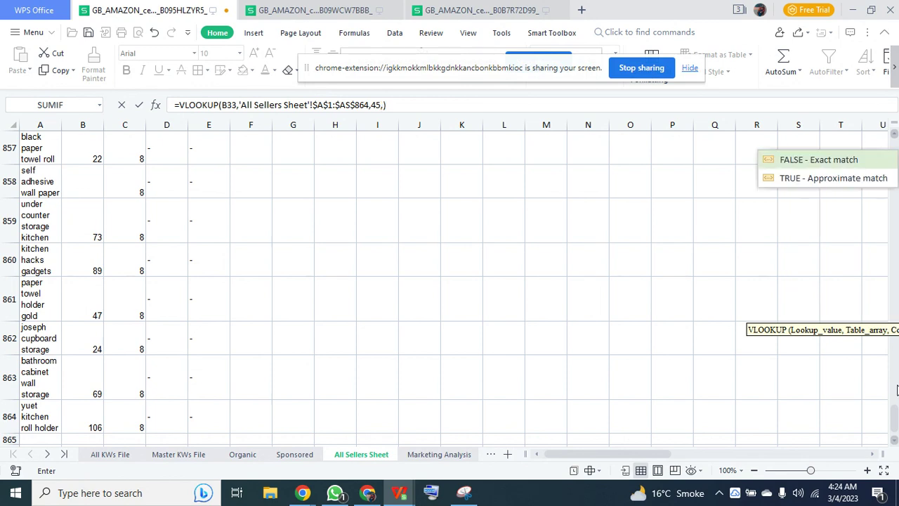
type("0")
key("Return")
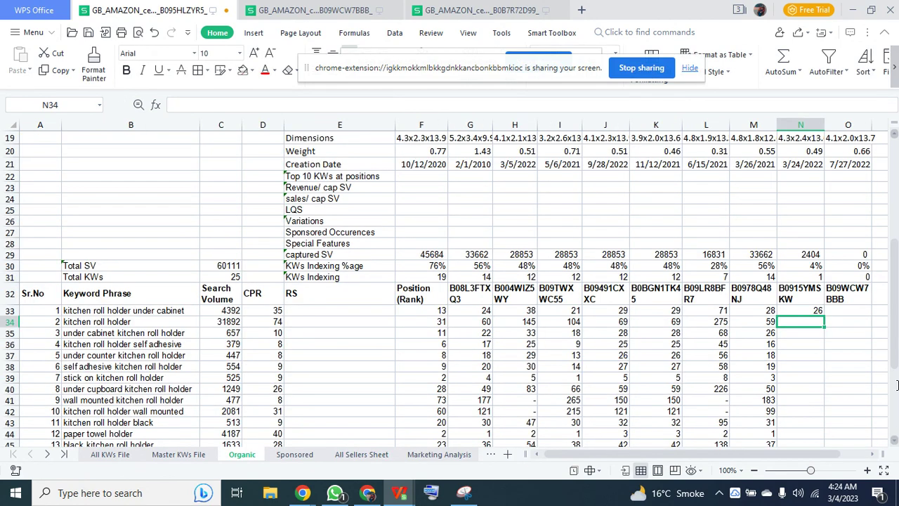
left_click(808, 310)
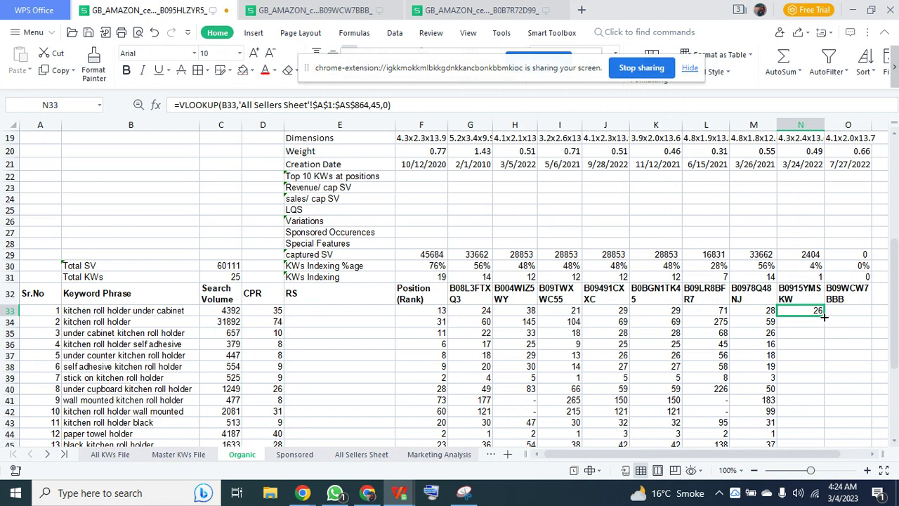
double_click(824, 317)
Start a VLOOKUP formula in O33 of the Organic sheet with B33 as the lookup value
left_click(849, 311)
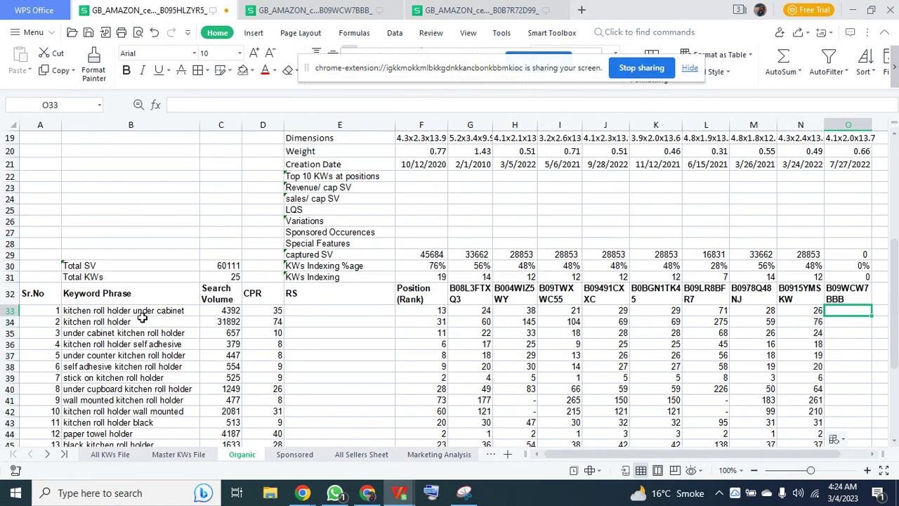
left_click(81, 310)
left_click(364, 455)
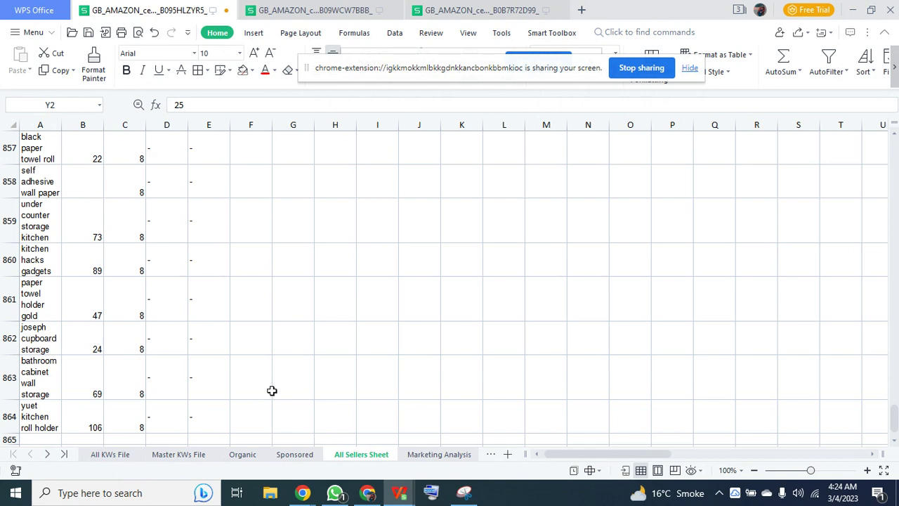
left_click_drag(894, 411, 896, 148)
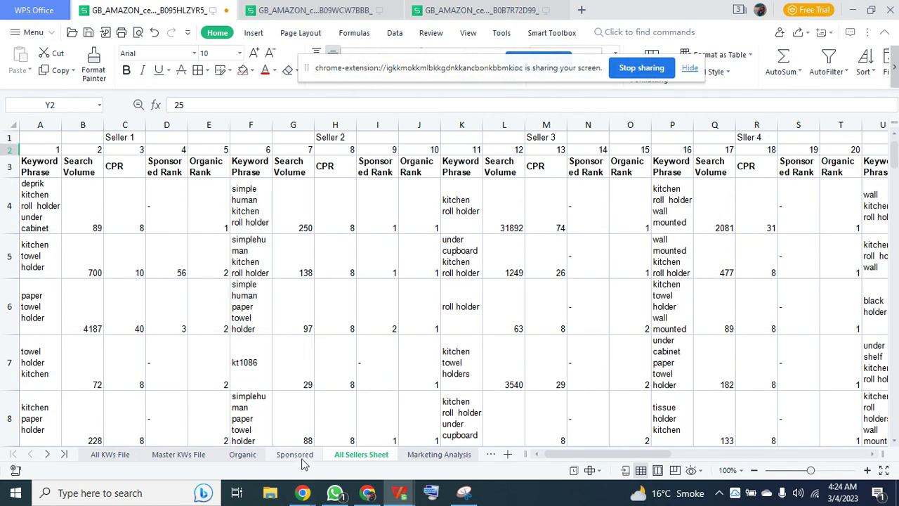
left_click(241, 460)
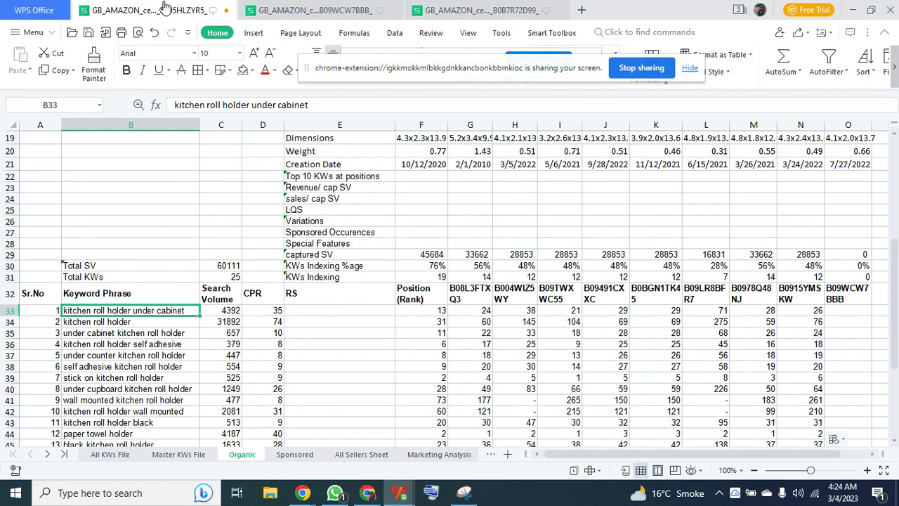
left_click(857, 310)
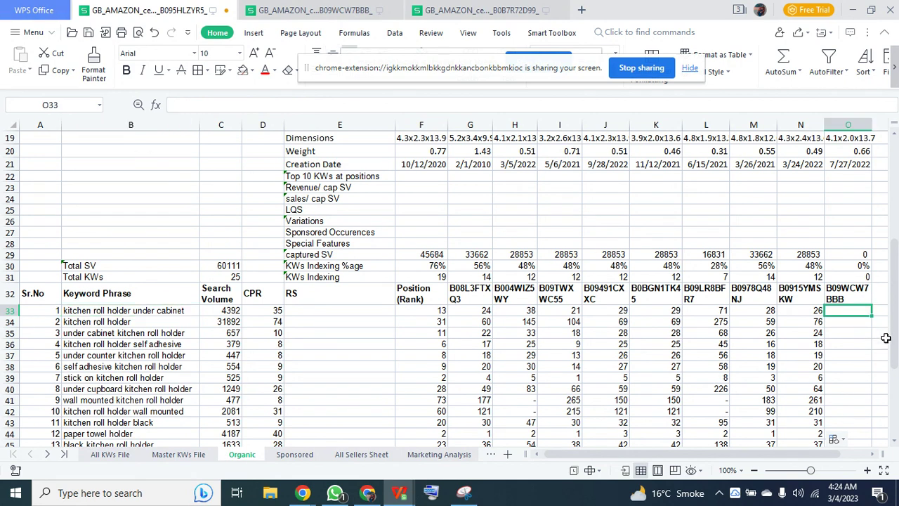
type("=vlo")
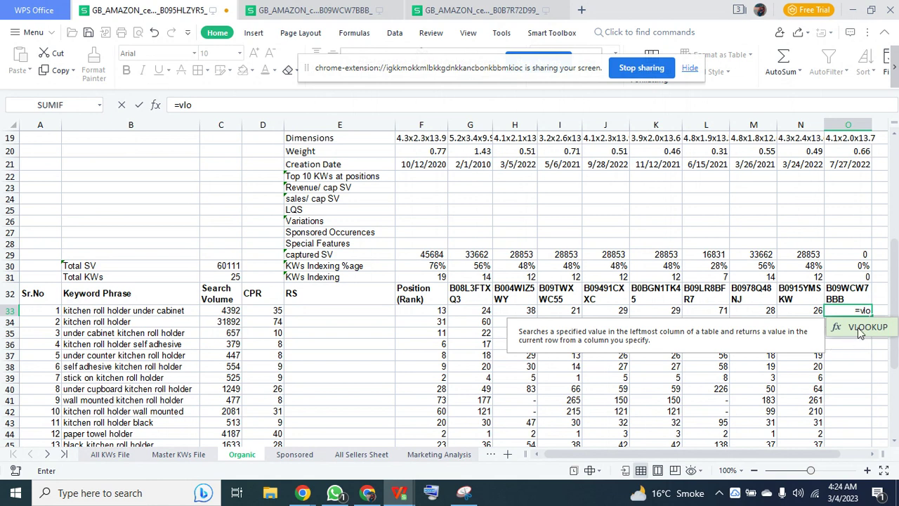
double_click(861, 328)
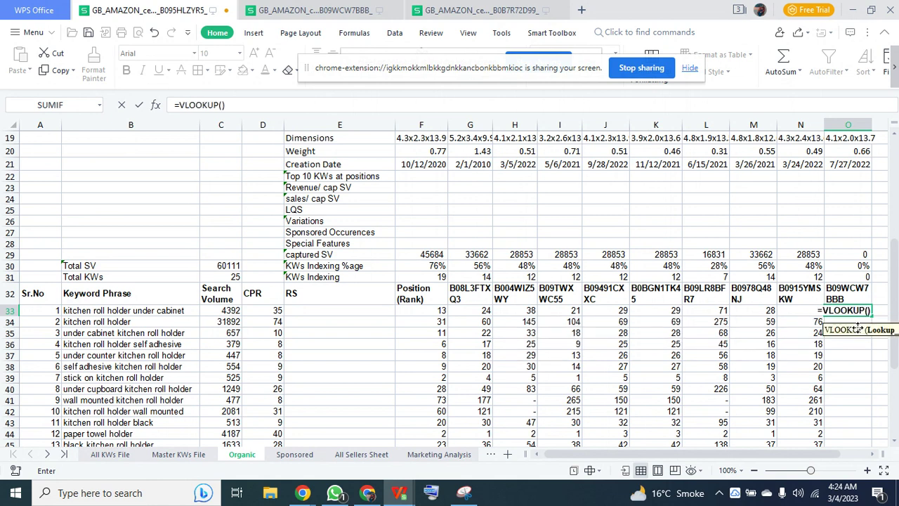
left_click(138, 312)
type(",")
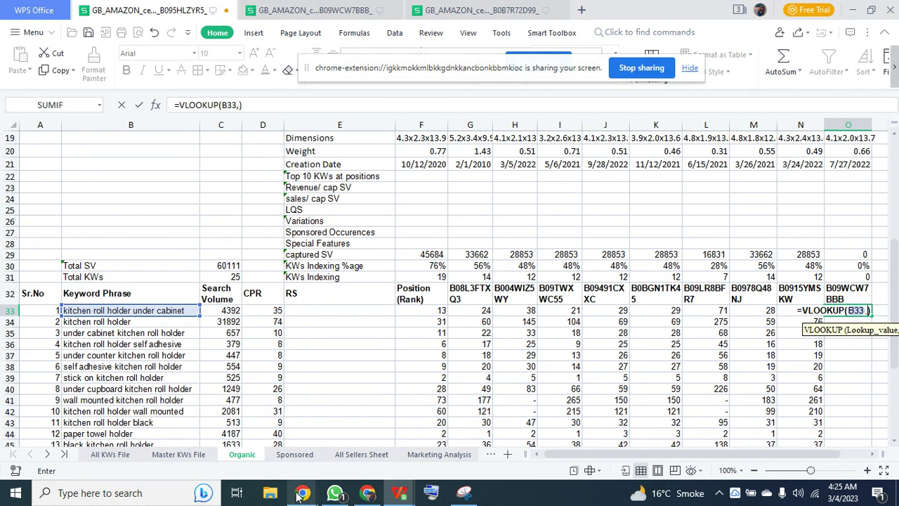
Set the O33 formula's table array to 'All Sellers Sheet'!$A$1:$AX$864 as an absolute range
left_click(360, 454)
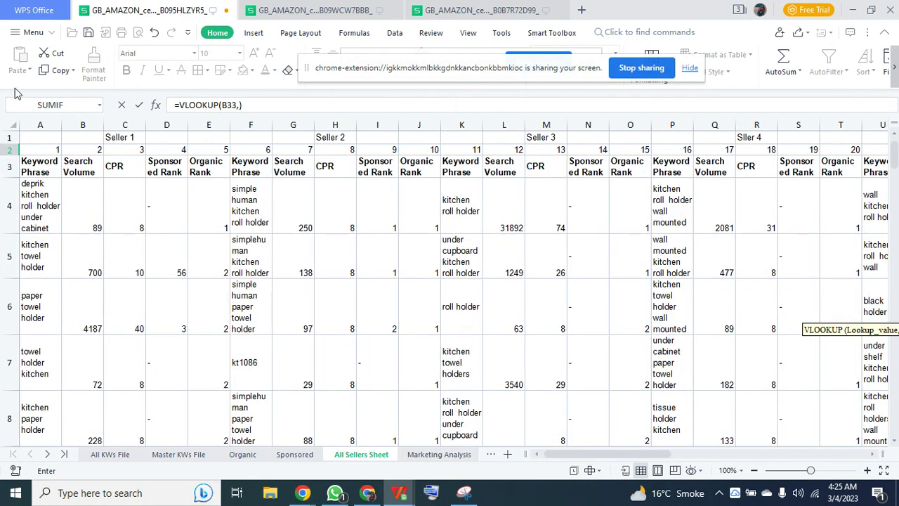
left_click_drag(39, 135, 783, 173)
key("ctrl+shift+Down")
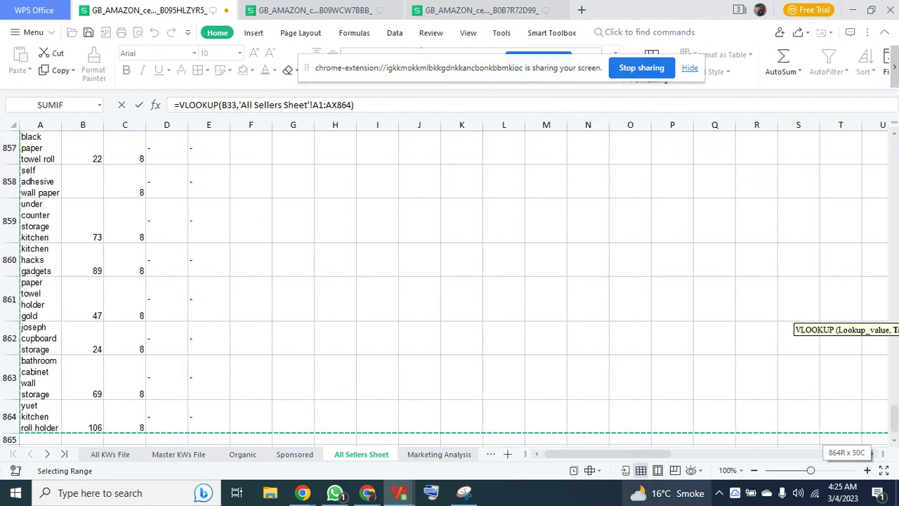
mouse_move(664, 492)
key("F4")
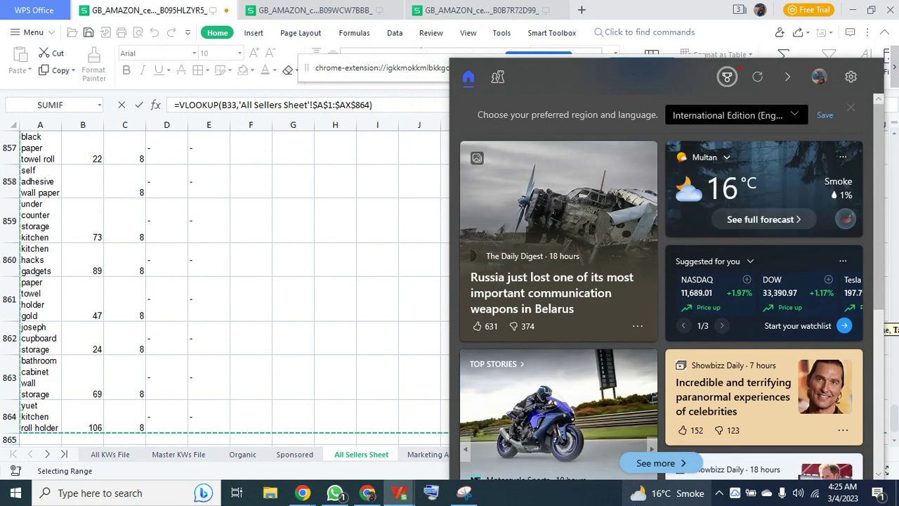
type(",")
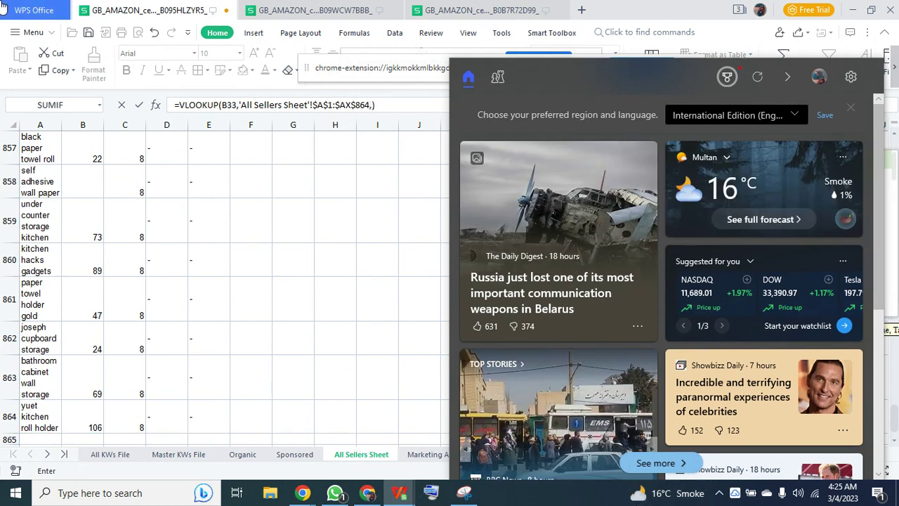
Finish the O33 formula with column index 50 and range lookup 0, and fill it down the keyword rows
scroll(857, 239, "down", 2)
scroll(864, 225, "down", 12)
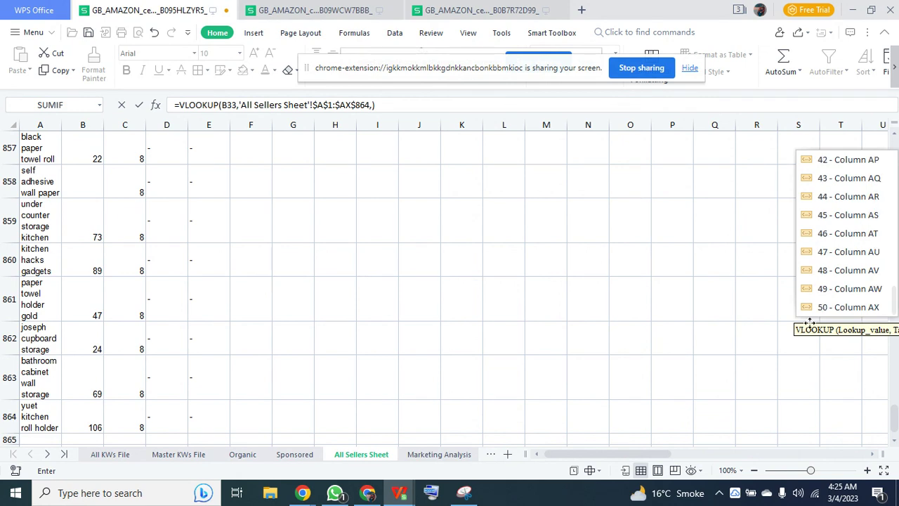
type("50,0")
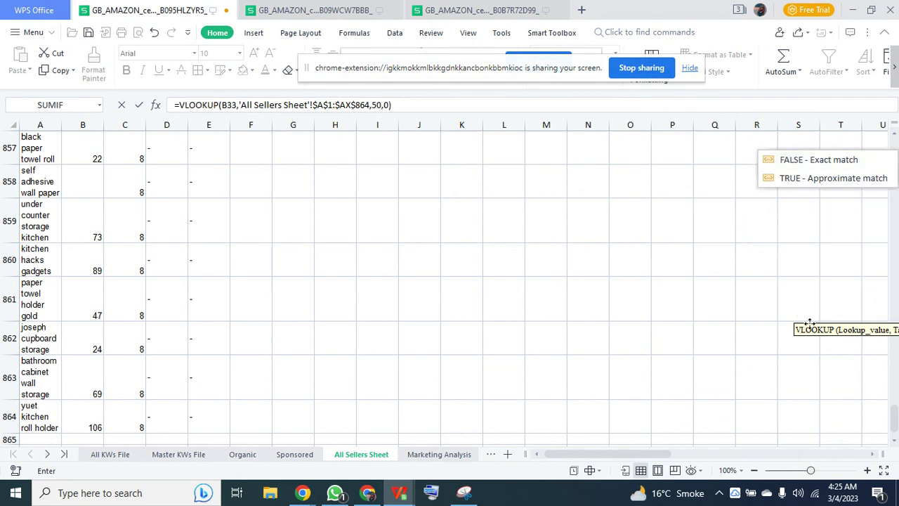
key("Return")
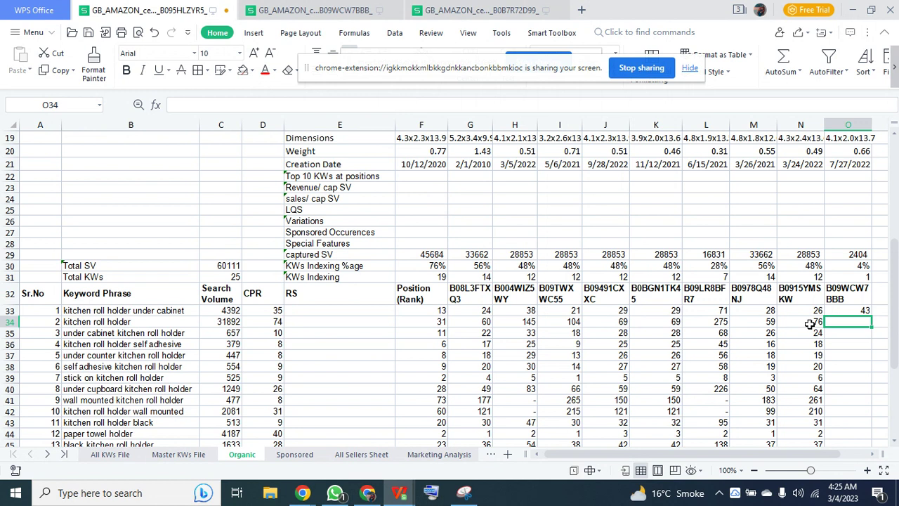
left_click(857, 314)
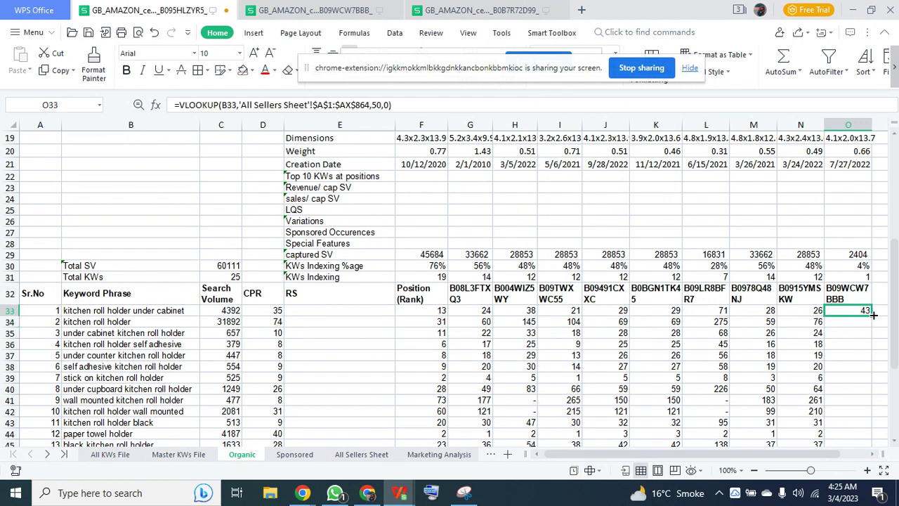
double_click(873, 314)
scroll(801, 351, "up", 4)
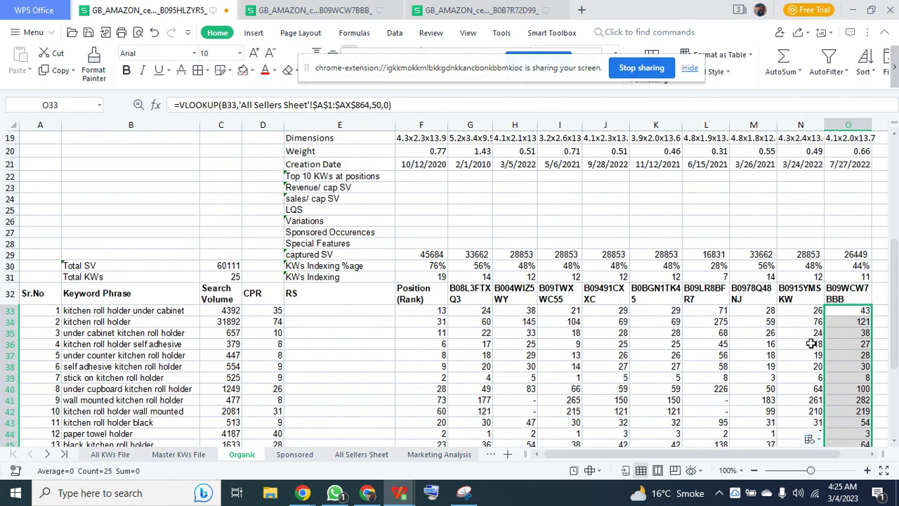
Highlight the Position (Rank) column from F29 down to F57 with an orange fill
left_click(773, 325)
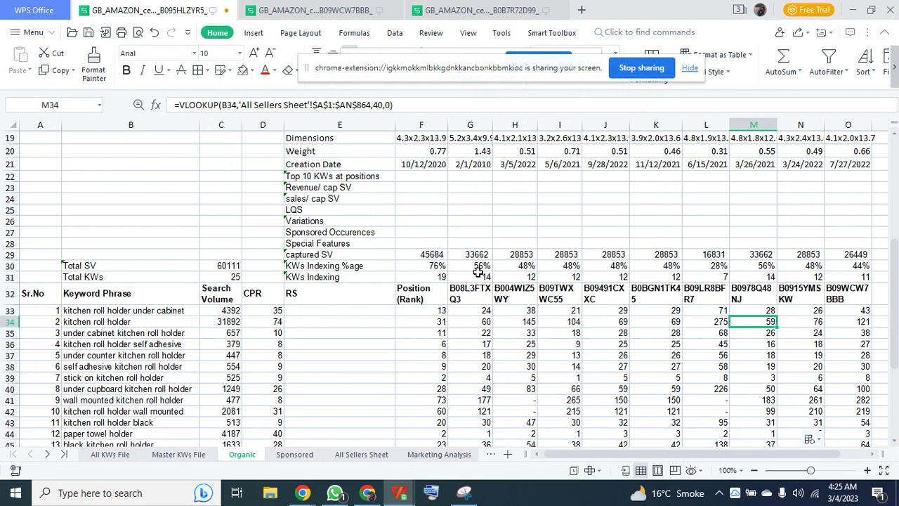
left_click(437, 256)
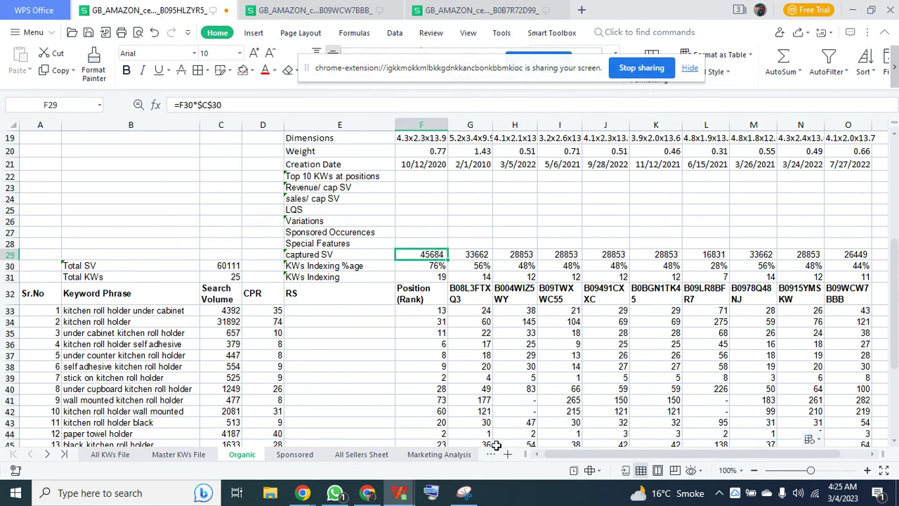
key("ctrl+shift+Down")
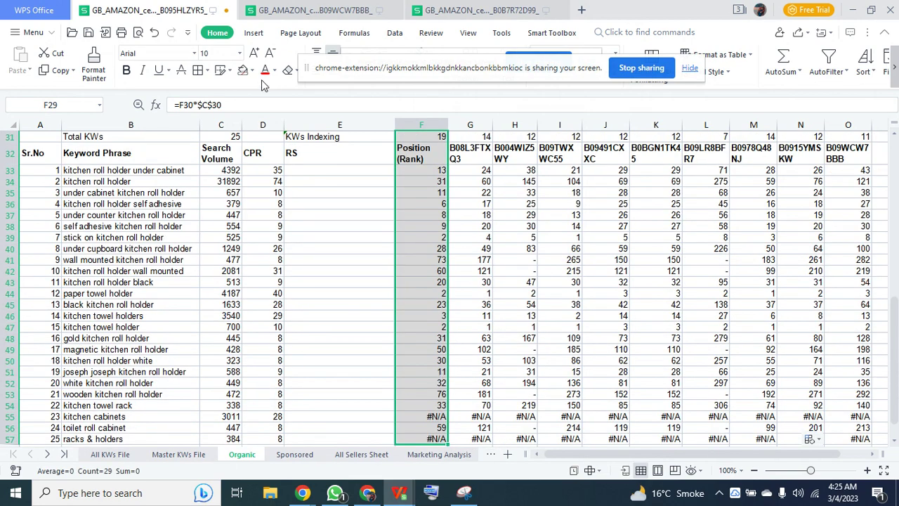
left_click(251, 71)
left_click(264, 200)
scroll(419, 243, "up", 6)
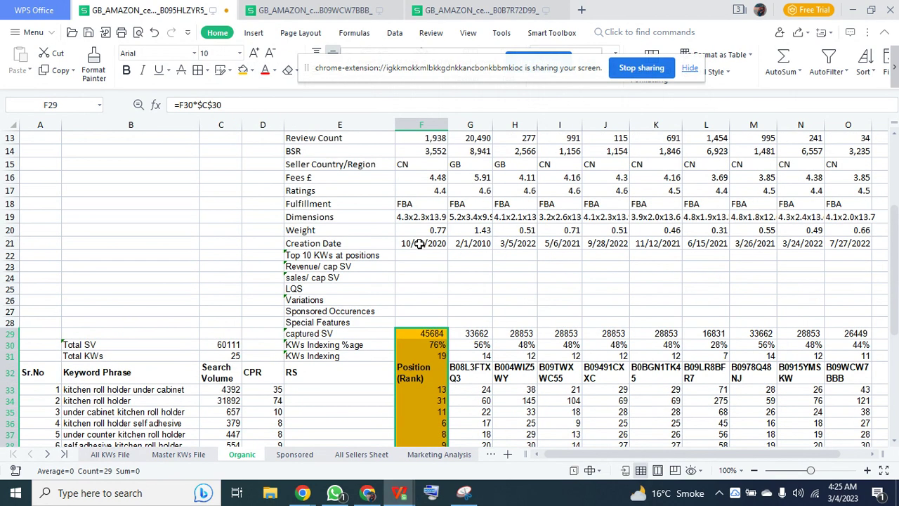
Apply a fill colour to the B0978Q48NJ column from M29 down to M57
scroll(488, 351, "down", 2)
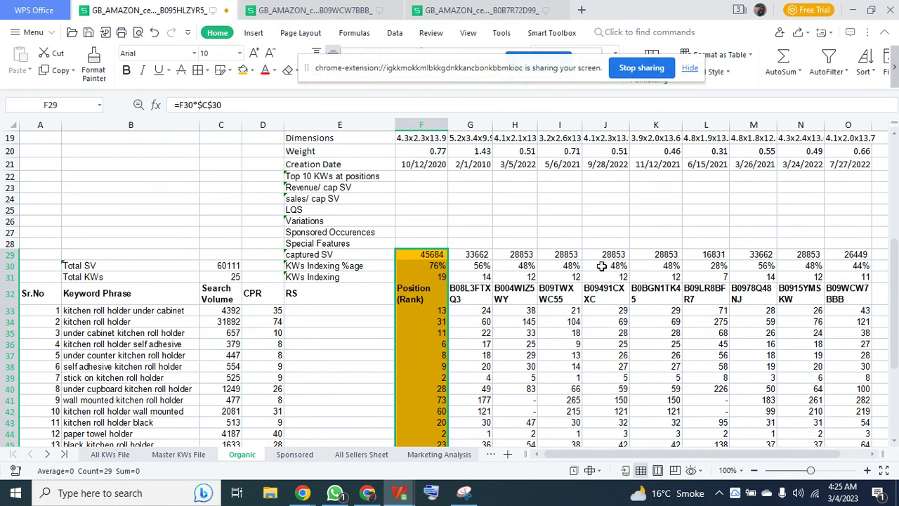
left_click(762, 255)
key("ctrl+shift+Down")
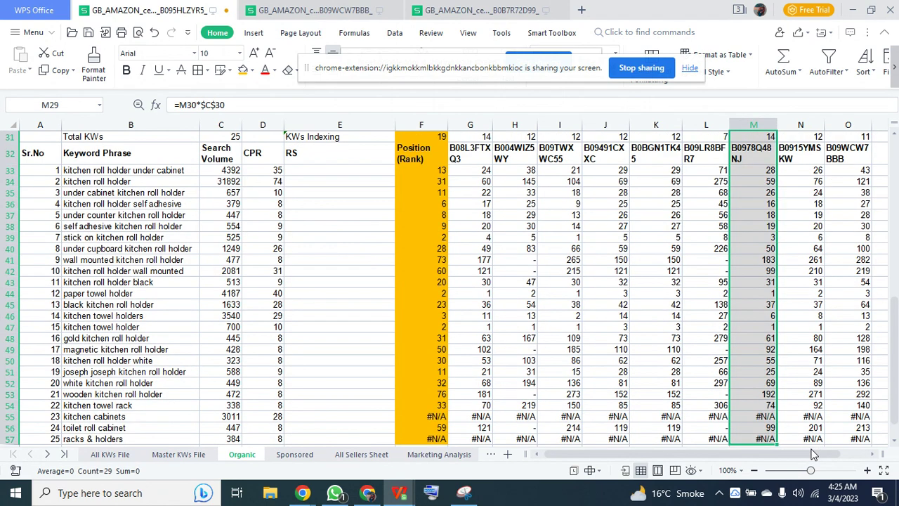
left_click(251, 71)
left_click(280, 196)
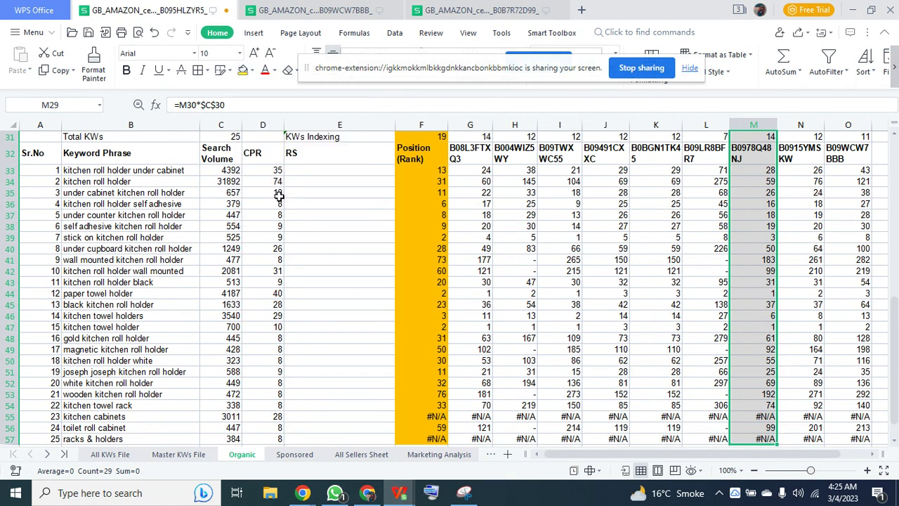
Fill the B08L3FTXQ3 column from G29 down to G57 with yellow
left_click(418, 217)
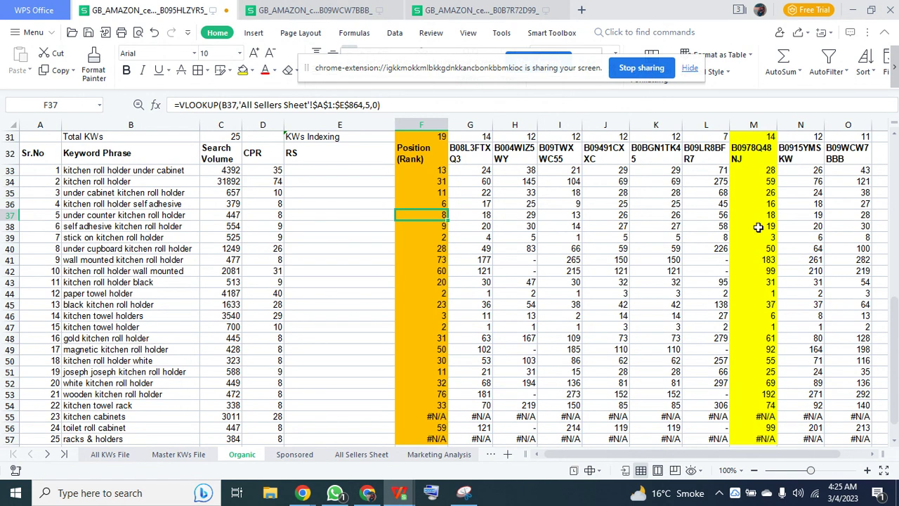
scroll(758, 227, "up", 2)
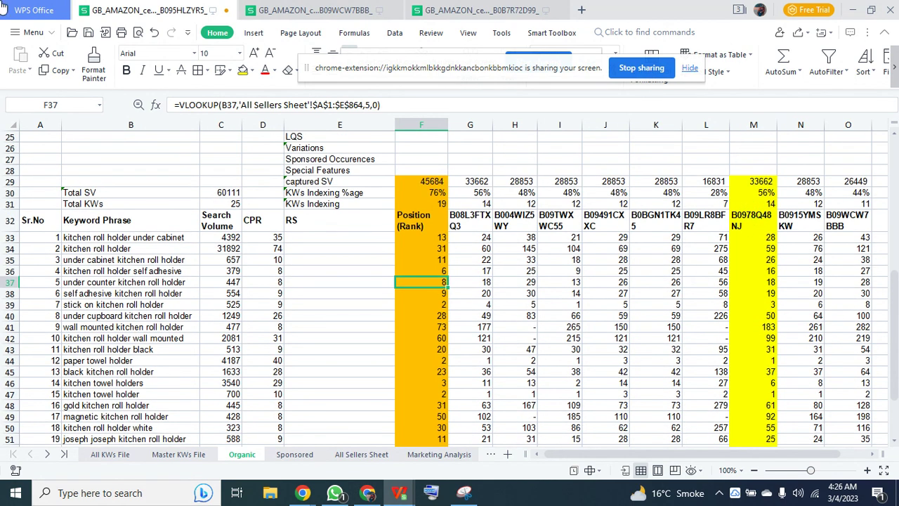
left_click(478, 182)
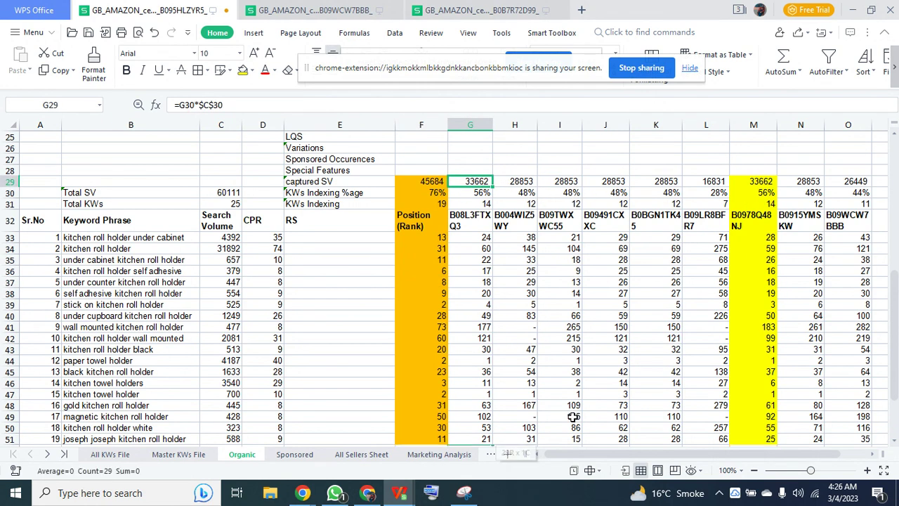
key("ctrl+shift+Down")
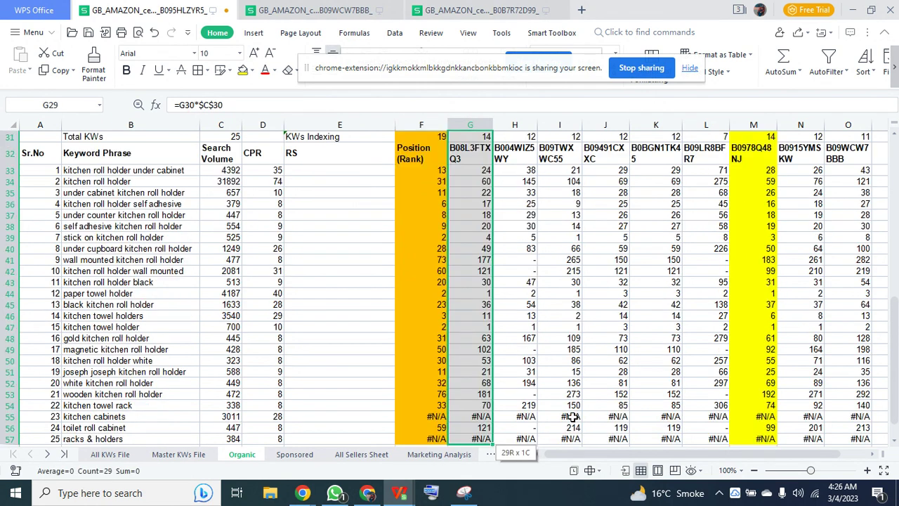
left_click(242, 71)
Fill the five seller columns B004WIZ5WY through B09LR8BFR7, from H29 to L57, with green
scroll(537, 241, "up", 4)
left_click_drag(523, 254, 718, 309)
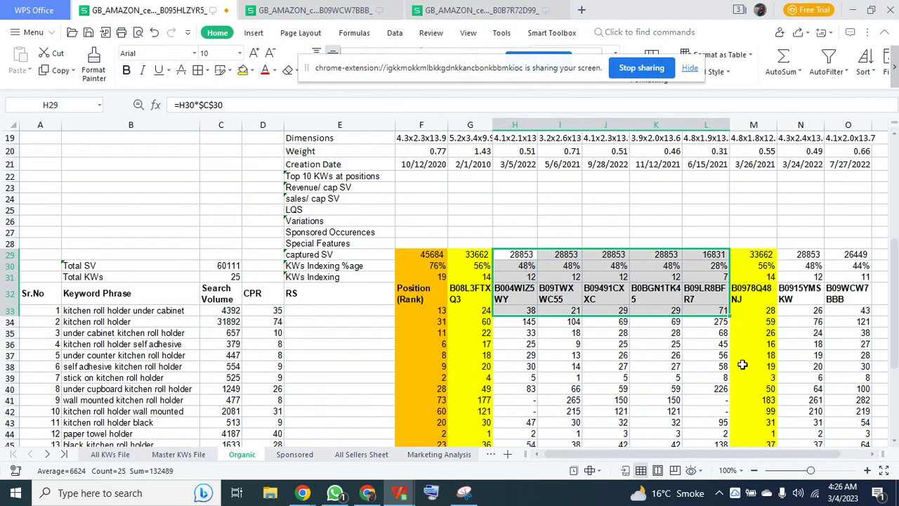
key("ctrl+shift+Down")
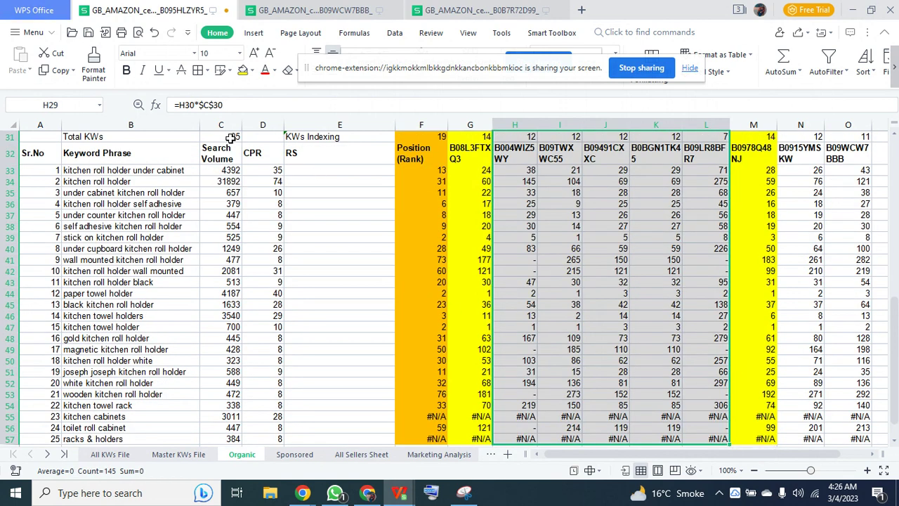
left_click(254, 71)
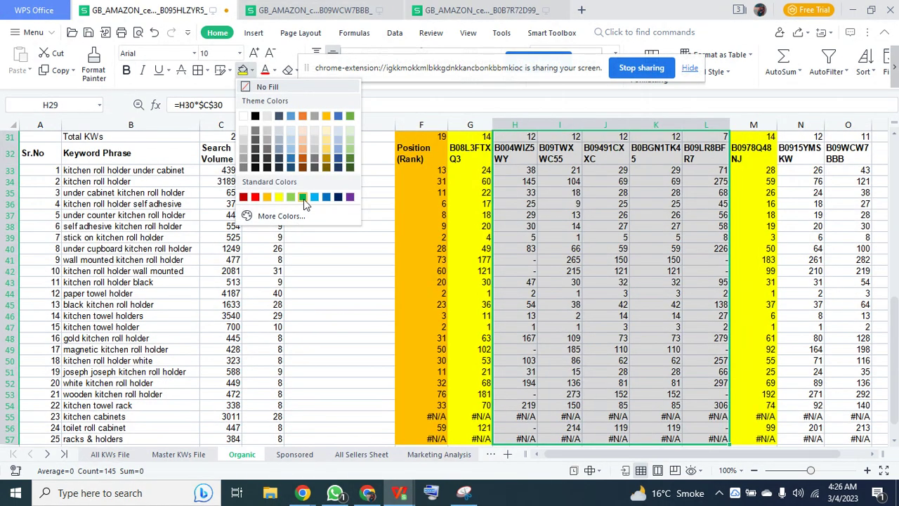
left_click(302, 197)
Fill the B0915YMSKW and B09WCW7BBB columns, from N29 to O57, with the same green
scroll(810, 219, "up", 3)
left_click_drag(810, 216, 846, 441)
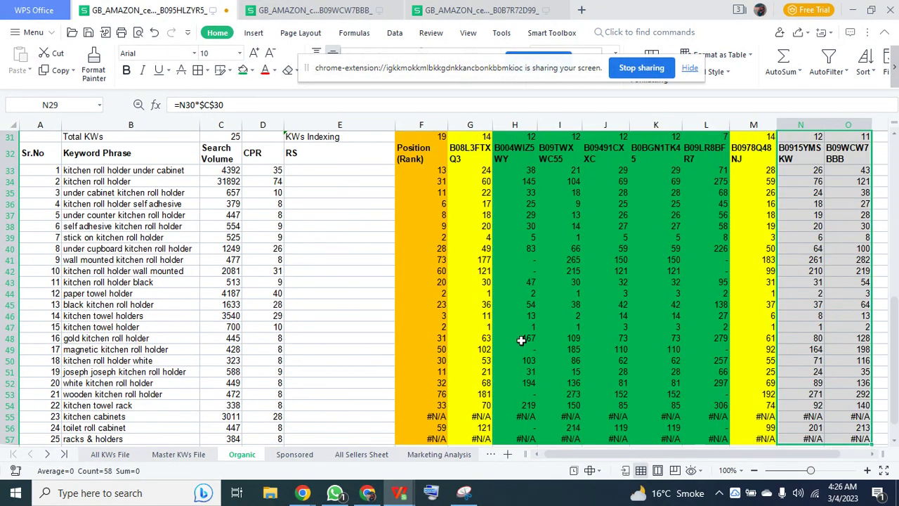
left_click(241, 71)
scroll(452, 279, "up", 5)
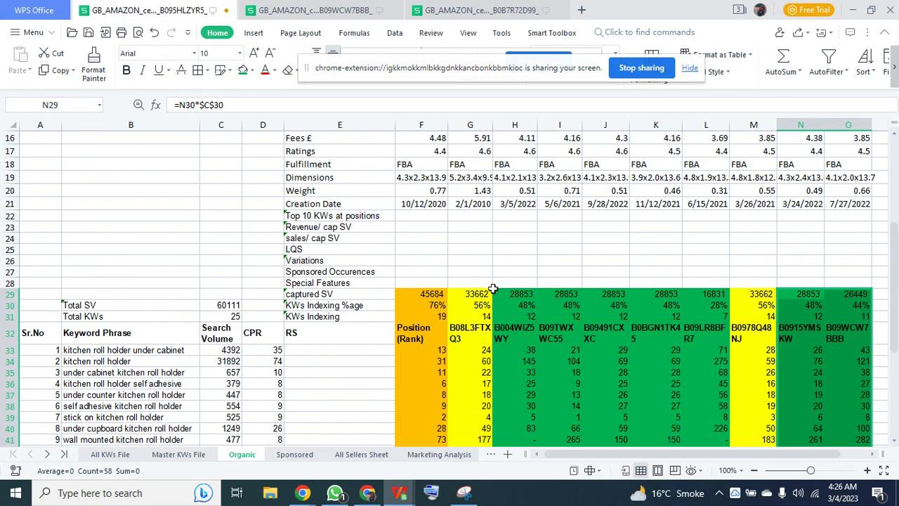
left_click(605, 333)
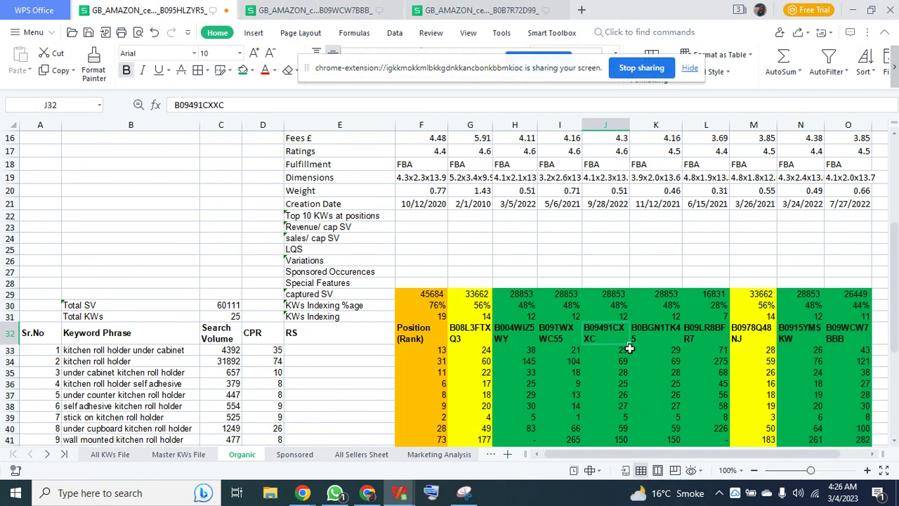
Compare captured SV, KWs Indexing and keyword ranks across the orange, yellow and green seller columns
scroll(604, 338, "down", 2)
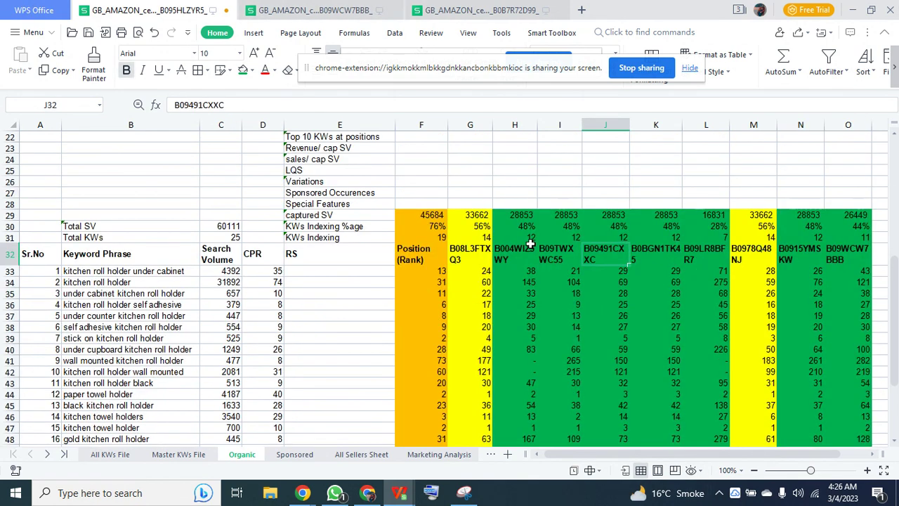
left_click_drag(518, 216, 765, 343)
left_click_drag(793, 213, 861, 332)
left_click_drag(425, 219, 419, 361)
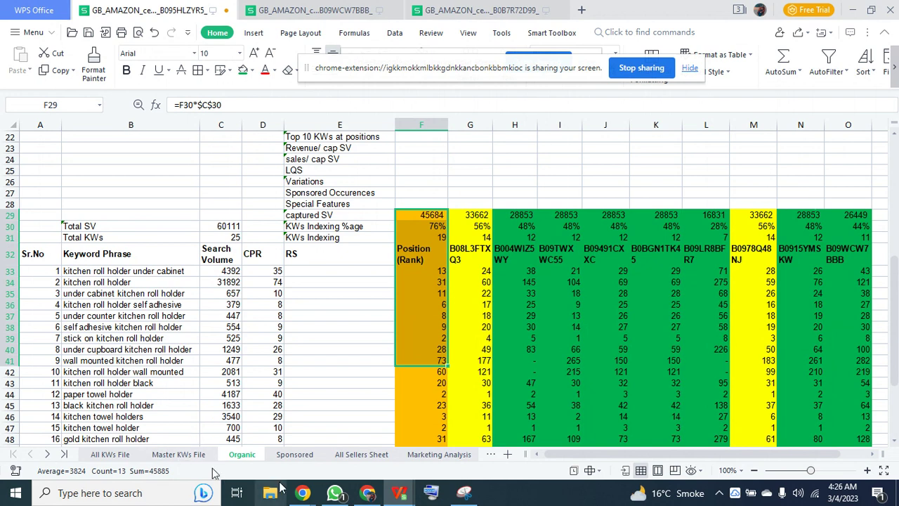
mouse_move(304, 496)
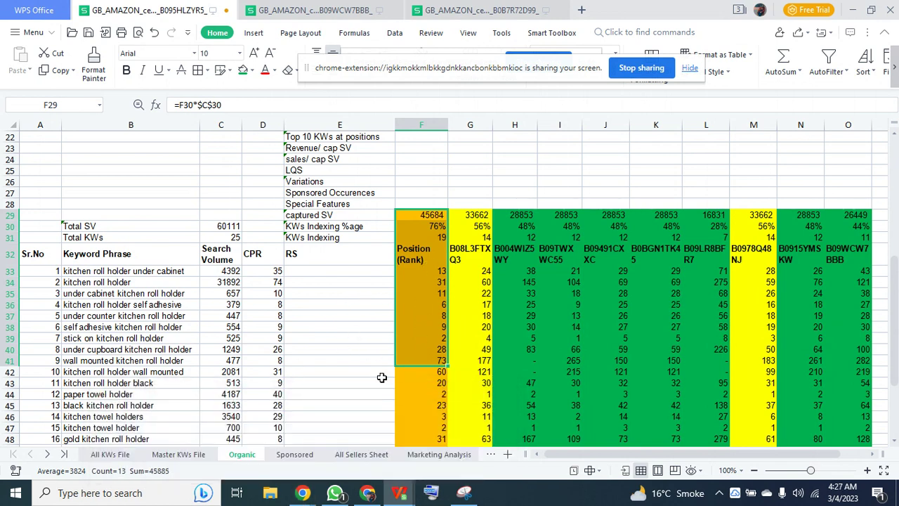
scroll(361, 349, "up", 2)
left_click(424, 295)
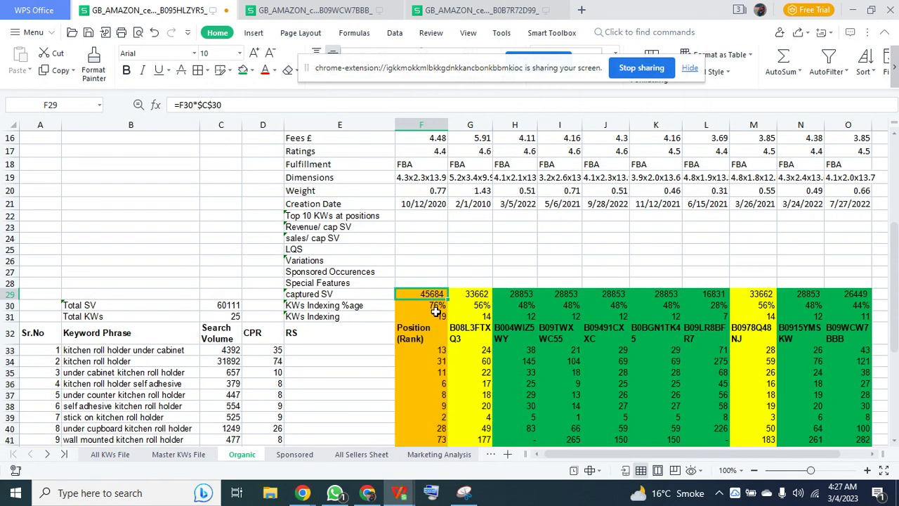
scroll(444, 310, "down", 1)
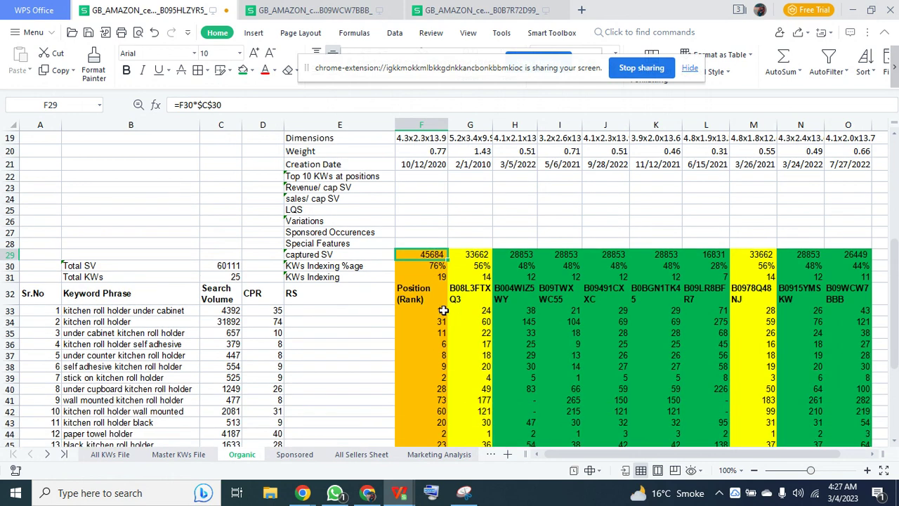
left_click(430, 266)
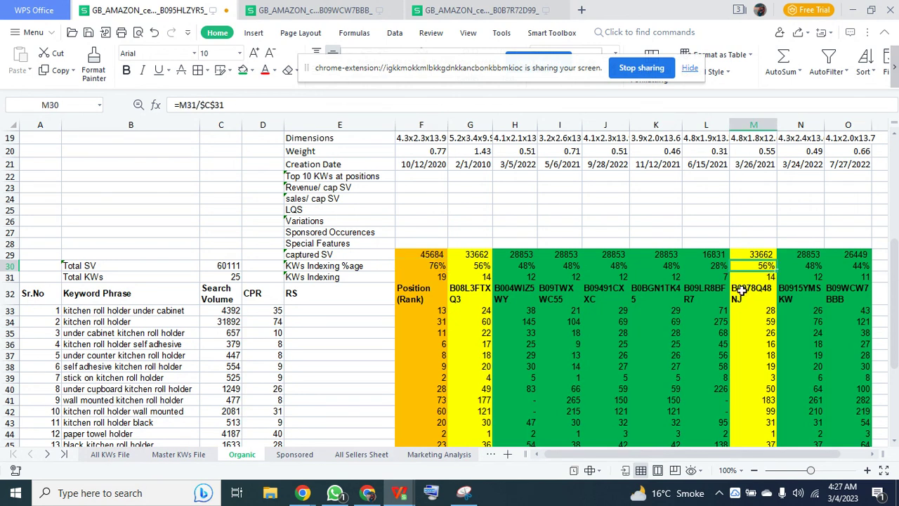
left_click_drag(518, 255, 693, 387)
left_click_drag(809, 257, 847, 390)
left_click(553, 276)
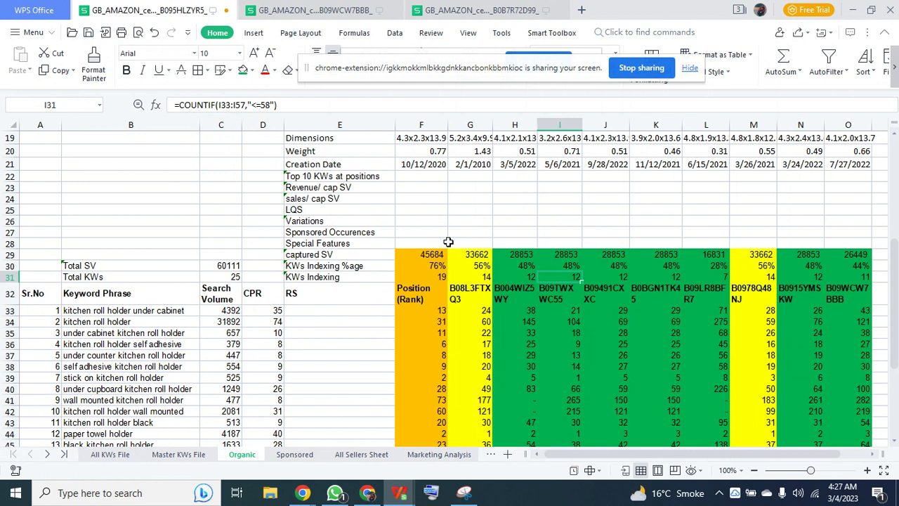
scroll(422, 267, "up", 3)
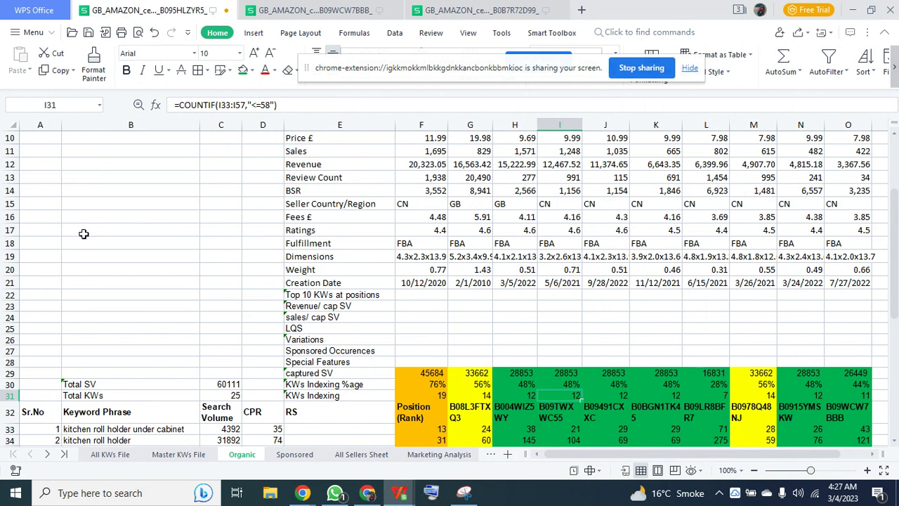
Switch to the Google Meet call in Chrome, mute and unmute the microphone, and return to the B095HLZYR5 workbook
left_click(368, 492)
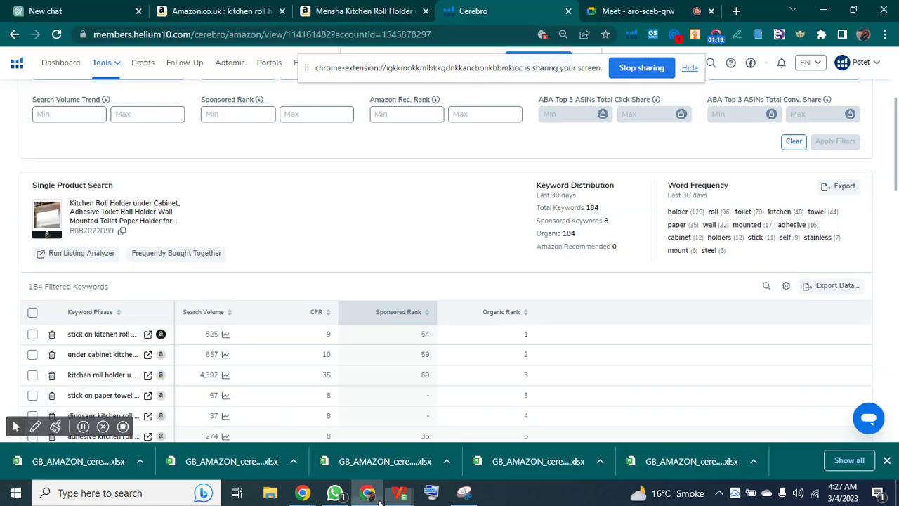
left_click(652, 8)
left_click(323, 416)
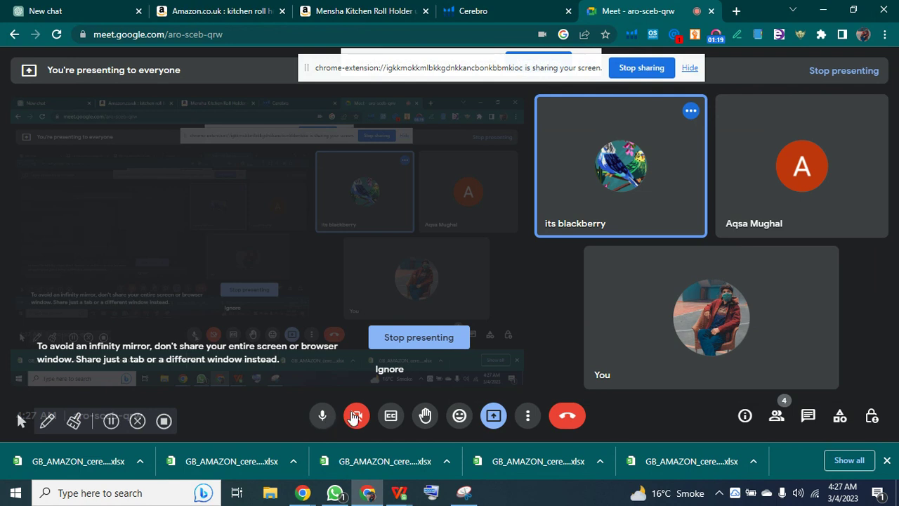
left_click(711, 37)
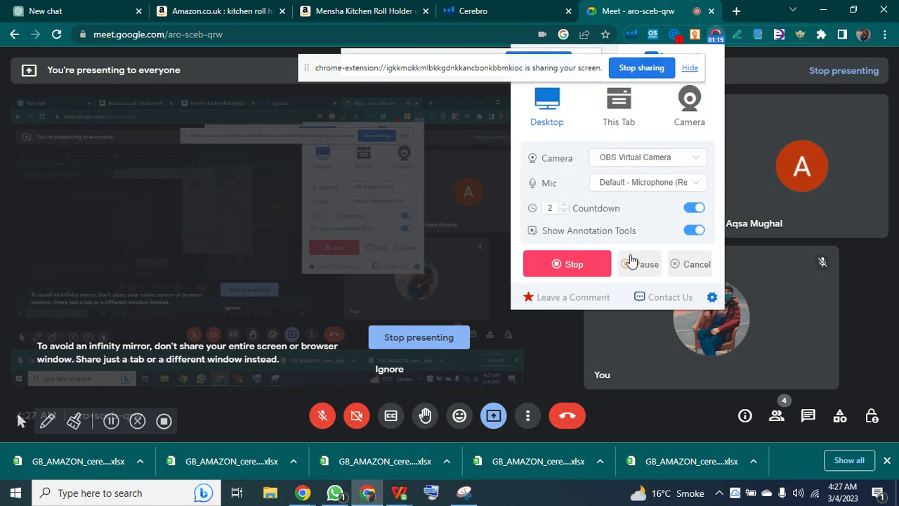
key("ctrl+d")
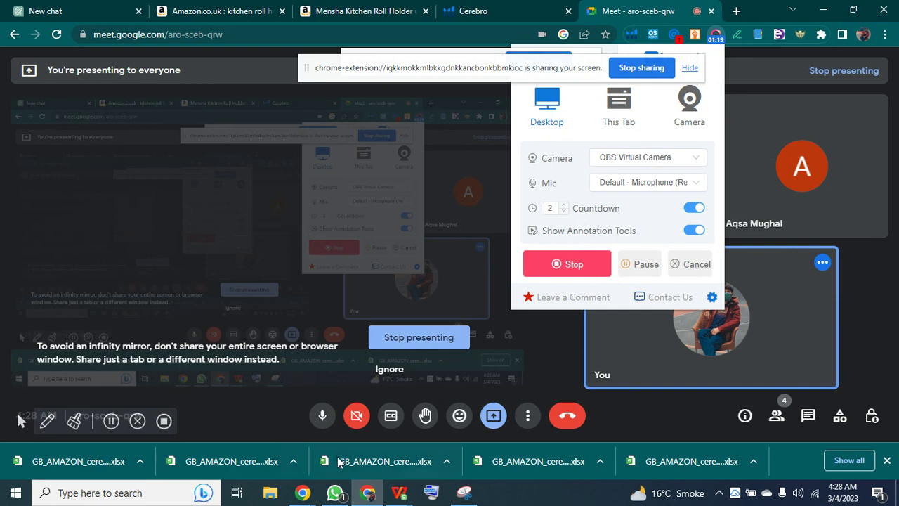
mouse_move(399, 493)
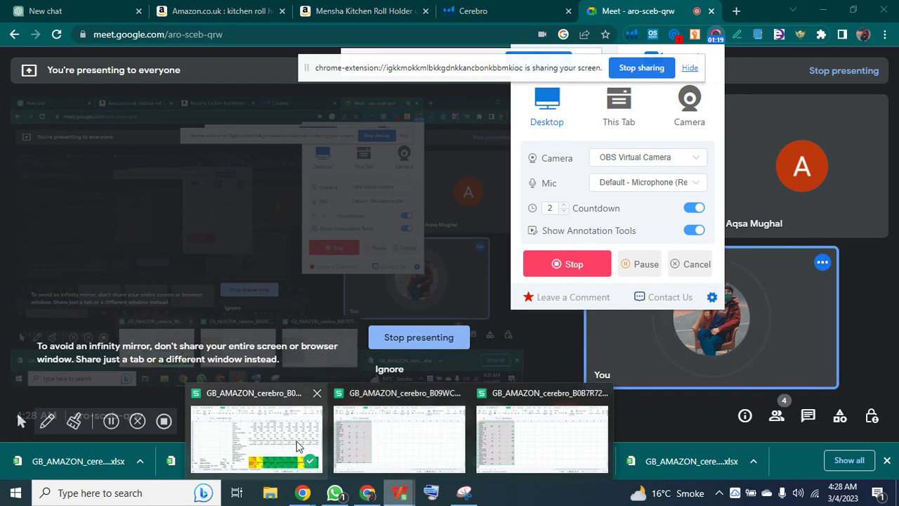
left_click(298, 446)
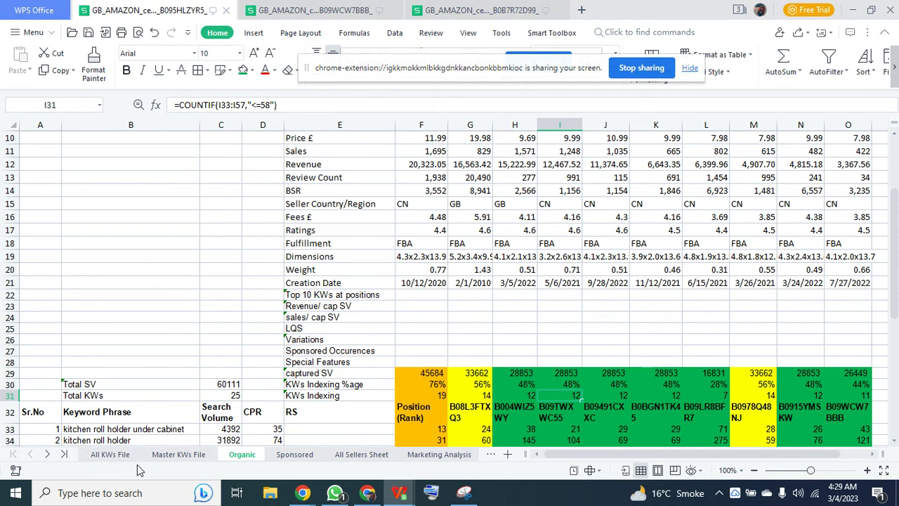
Enter the labels "Soft Competitors" in B16 and "Hard Competitors" in B17 of the Organic sheet
scroll(518, 205, "down", 2)
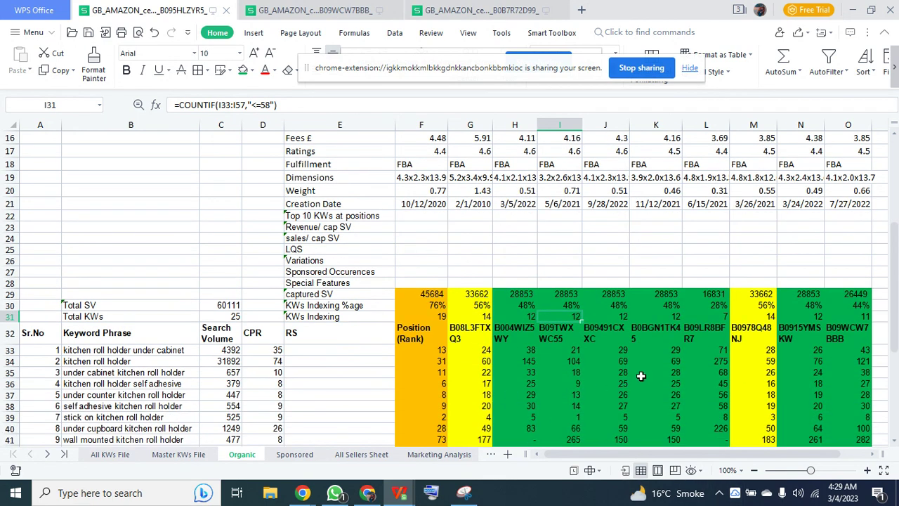
left_click(403, 297)
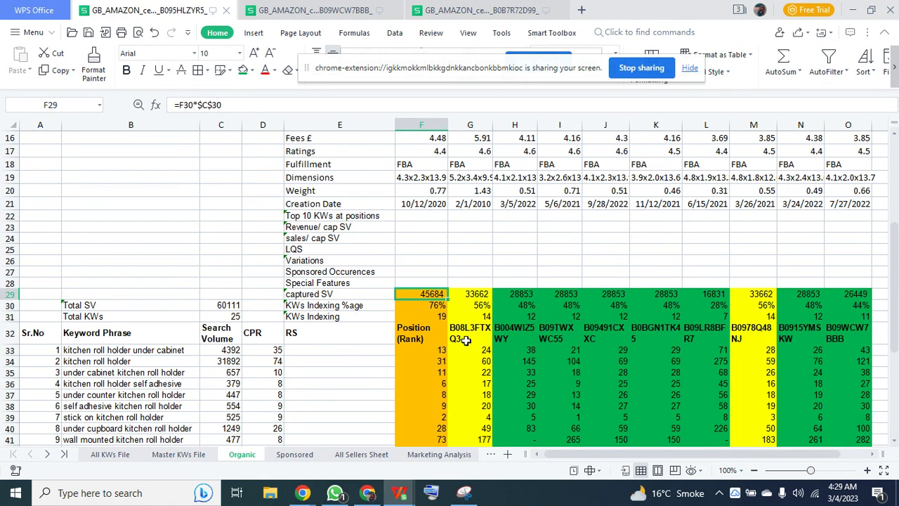
scroll(7, 249, "up", 2)
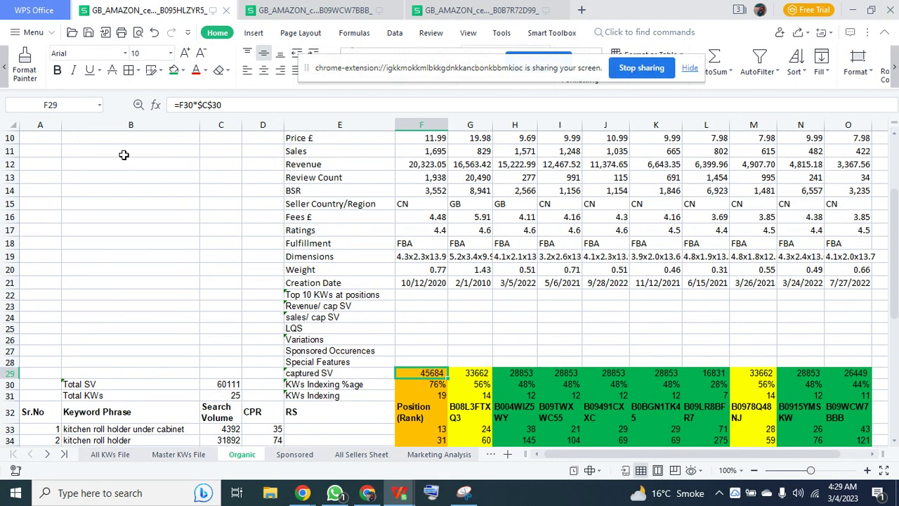
left_click(4, 67)
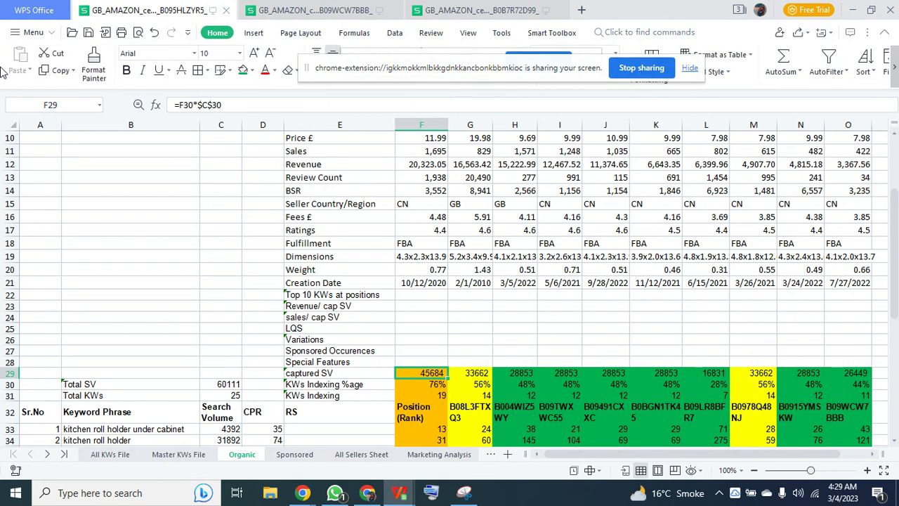
left_click(137, 214)
type("S")
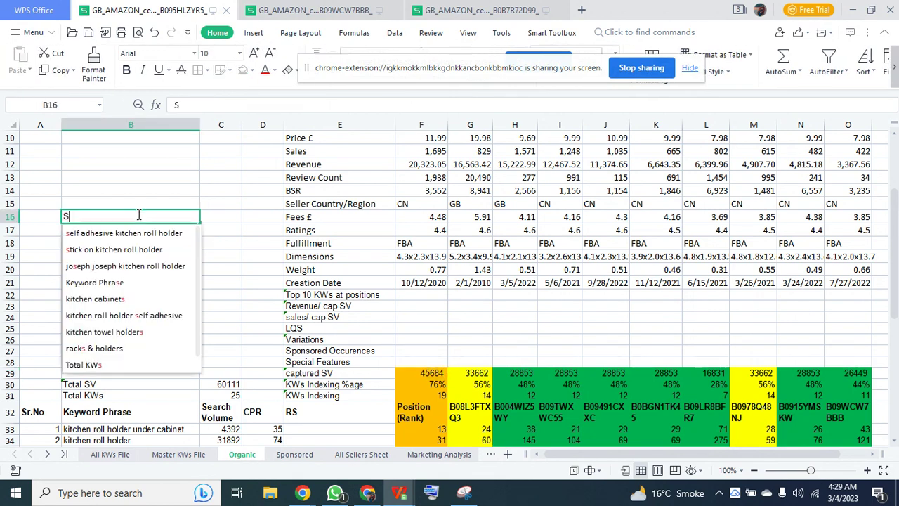
type("oft Competitors")
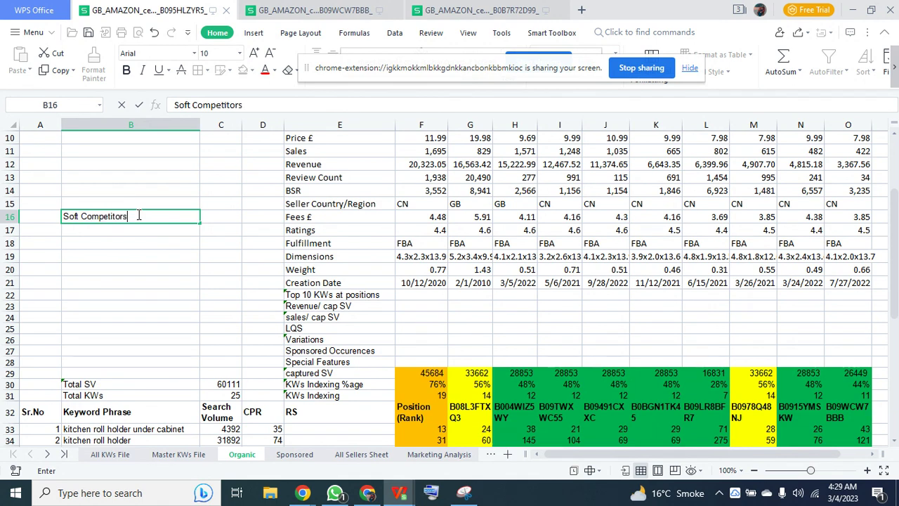
key("Return")
type("Hard ")
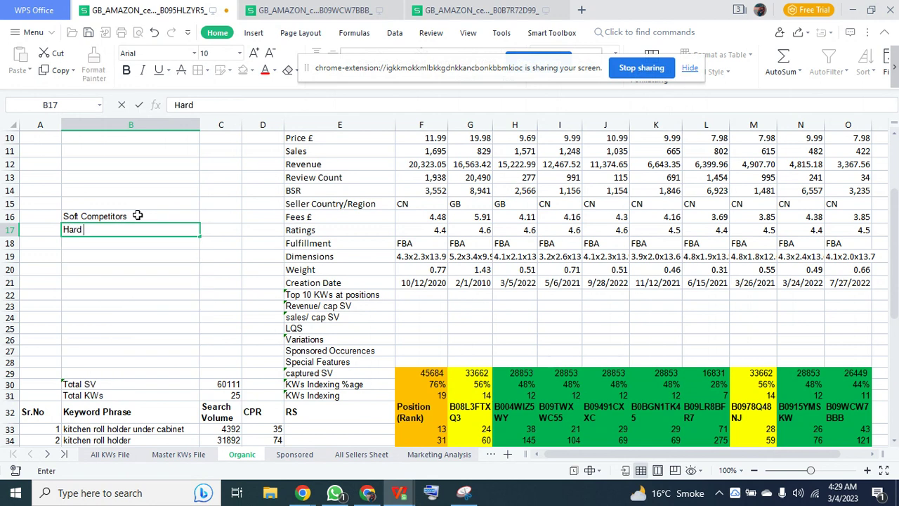
type("Competitor")
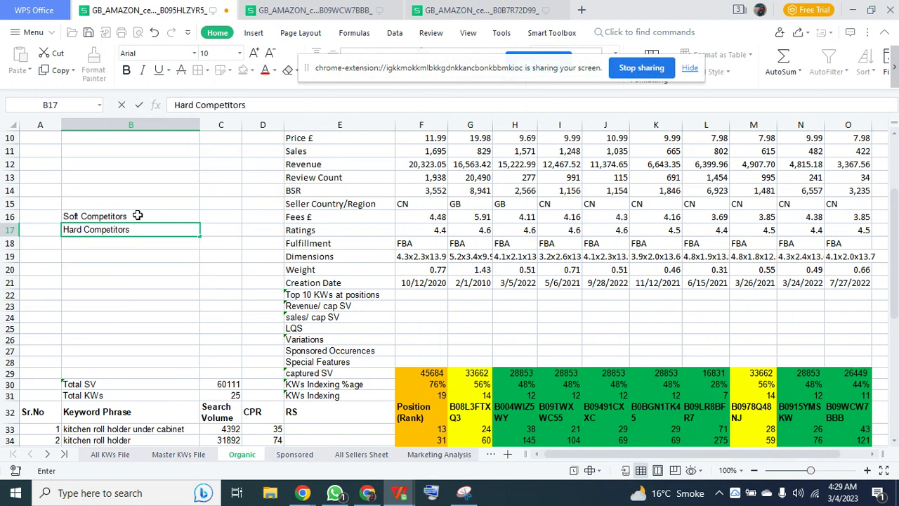
type("s")
key("Return")
Extend the soft competitors label in B16 to read "Soft Competitors/ Initial Compet"
left_click(107, 218)
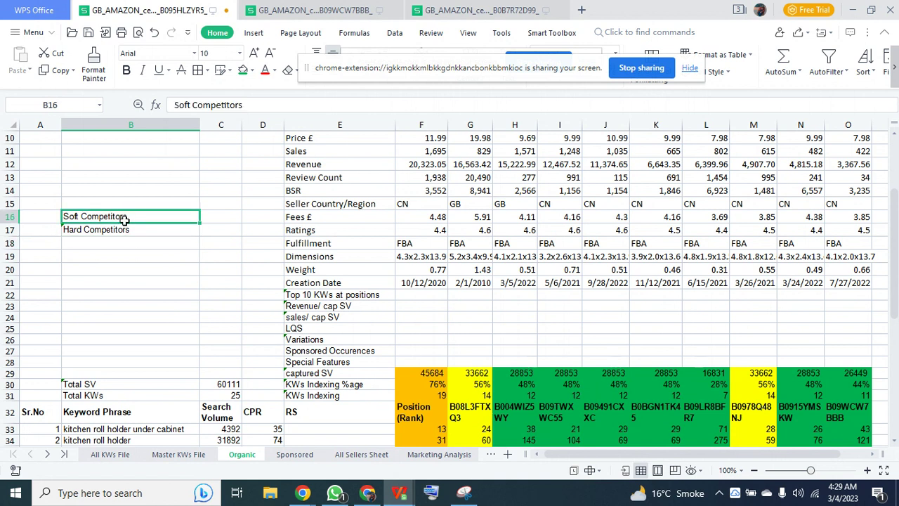
double_click(128, 218)
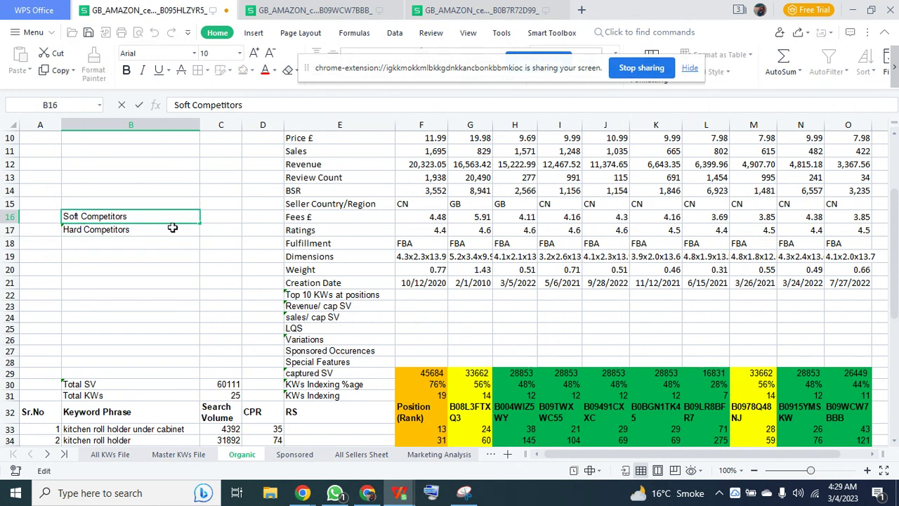
type("/ Initial Compet")
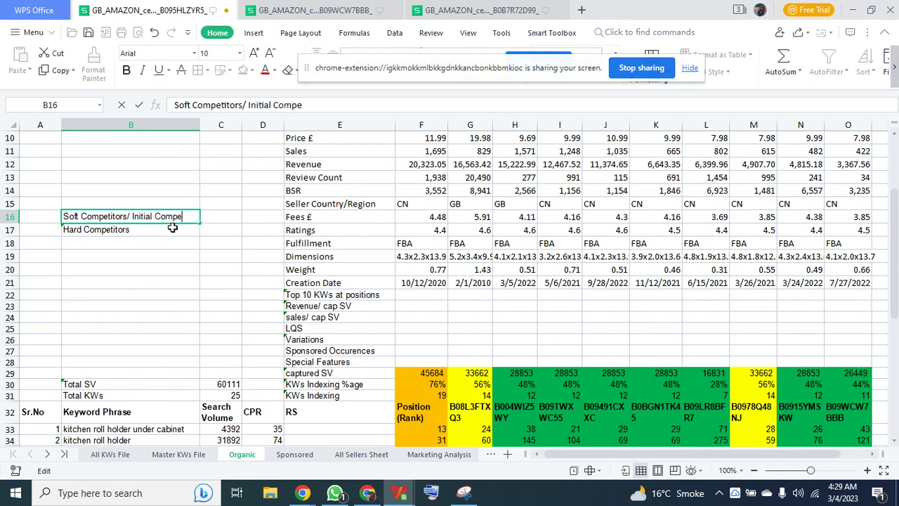
key("Return")
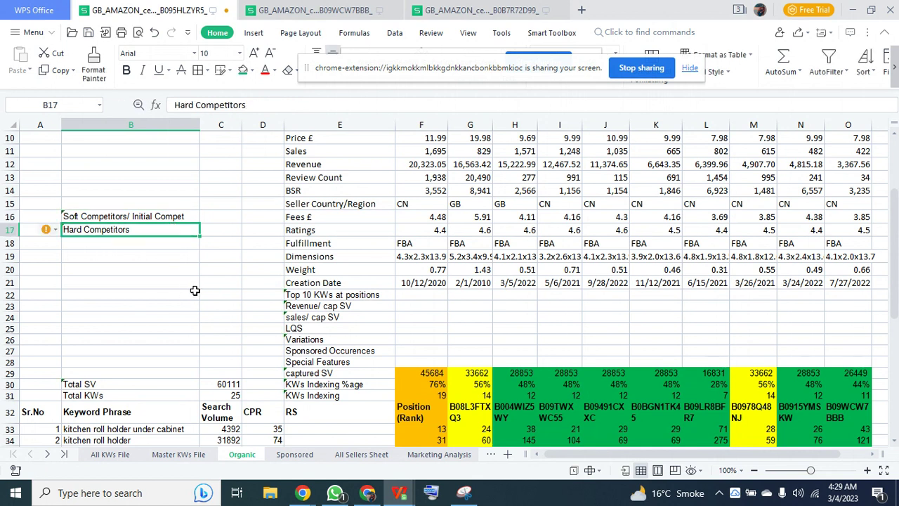
left_click(138, 296)
left_click(122, 220)
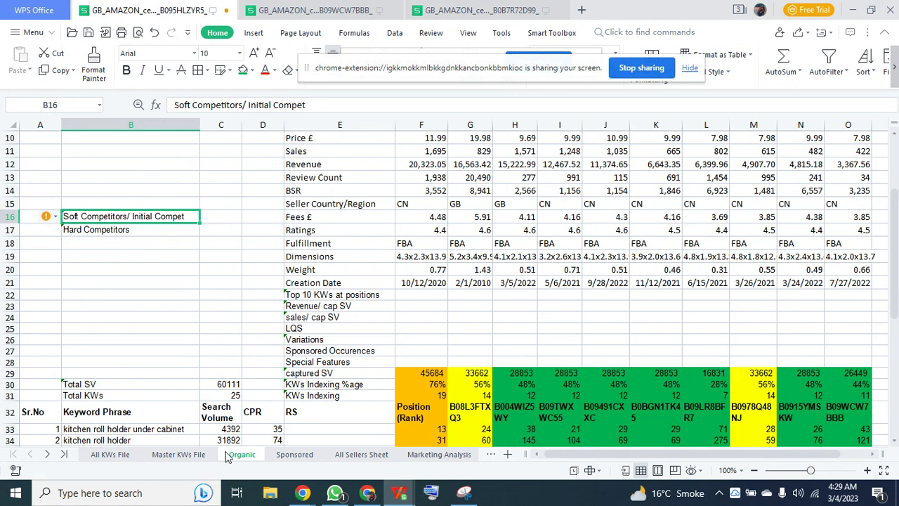
Compare the colour-coded seller columns, captured SV and KWs Indexing between the Master KWs File and Organic sheets
left_click(179, 454)
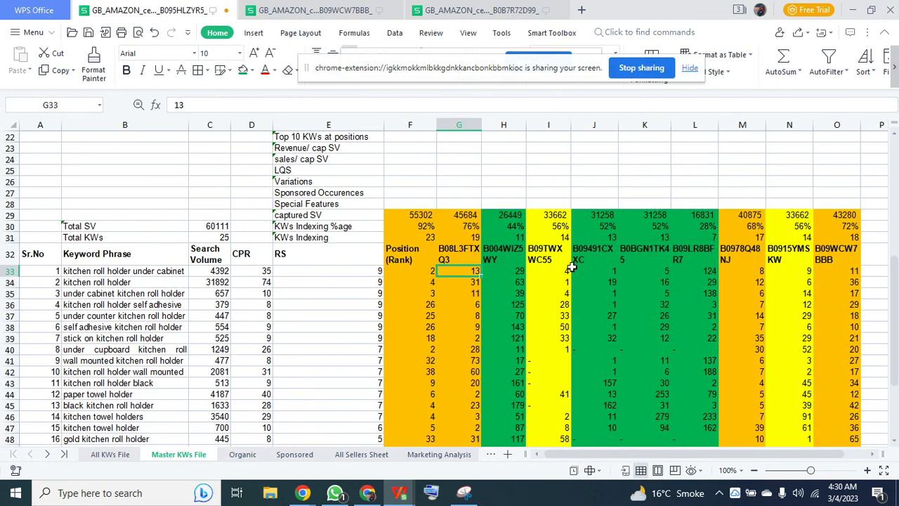
scroll(492, 302, "up", 2)
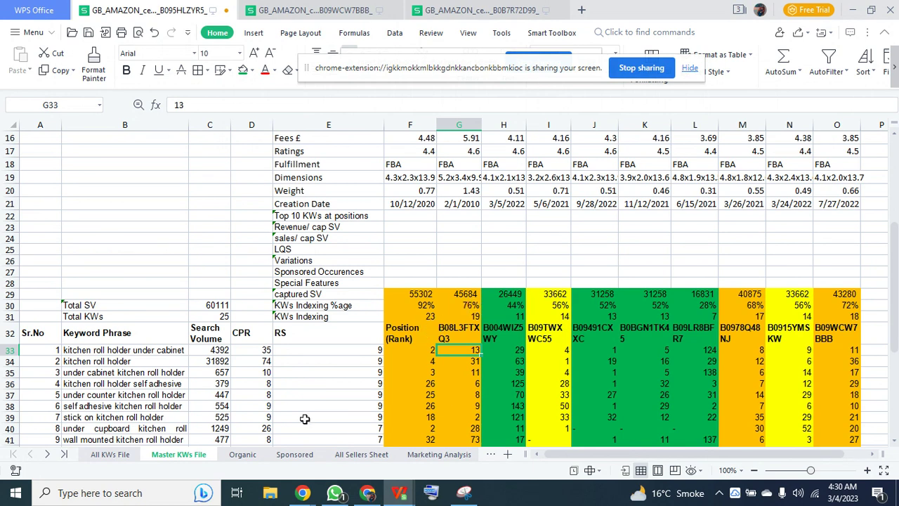
left_click(243, 453)
scroll(428, 388, "down", 3)
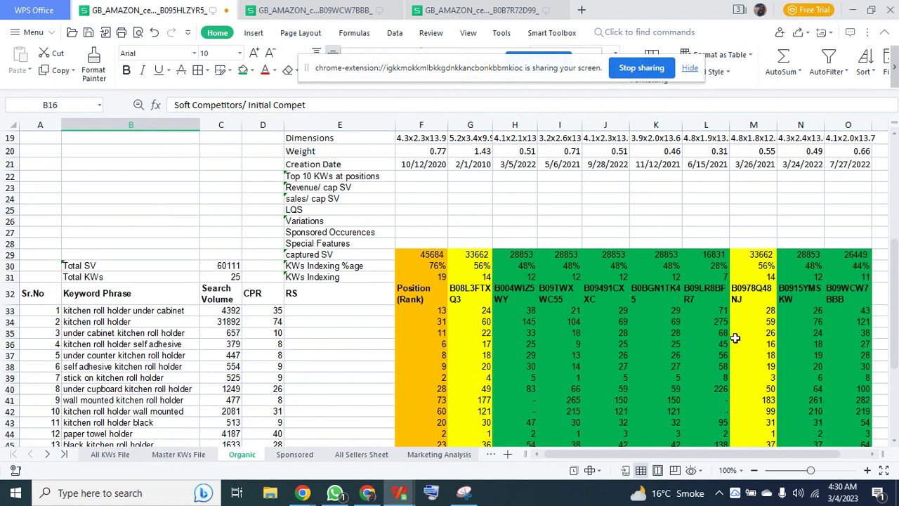
left_click(179, 454)
scroll(327, 395, "down", 3)
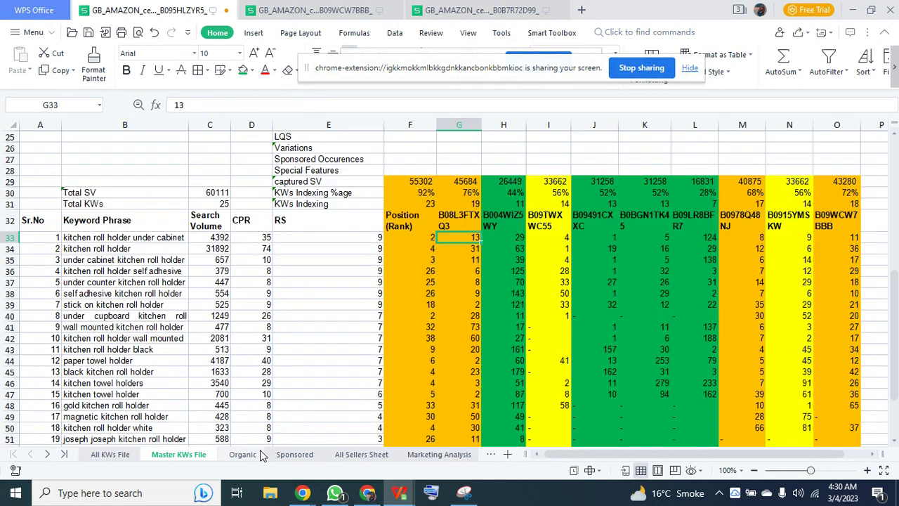
left_click(238, 454)
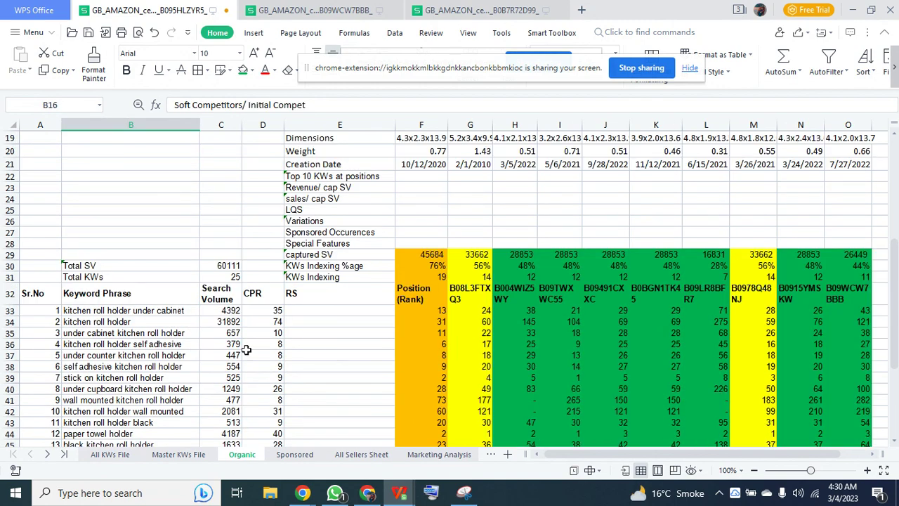
Examine the Organic sheet's keyword rank table from row 33 and the KWs Indexing formula in H31
left_click_drag(124, 311, 805, 505)
scroll(575, 346, "up", 5)
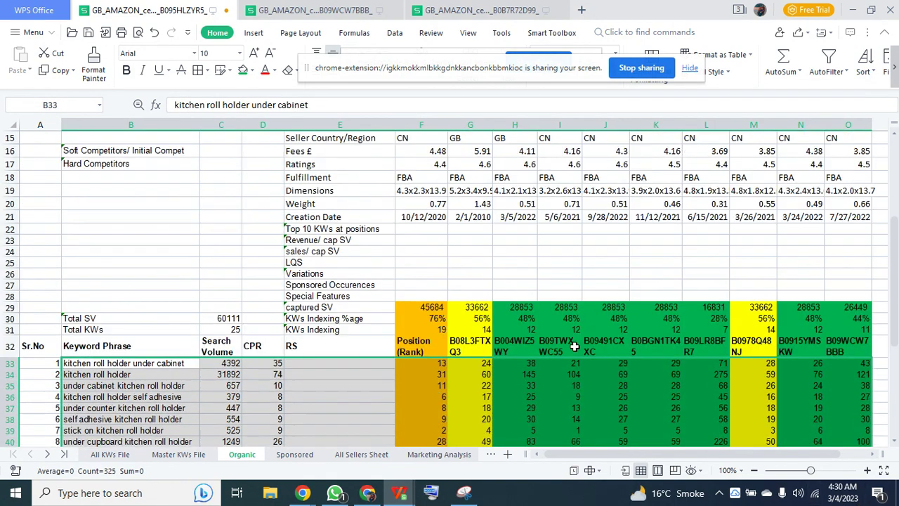
left_click(339, 329)
scroll(85, 264, "up", 3)
scroll(123, 269, "down", 4)
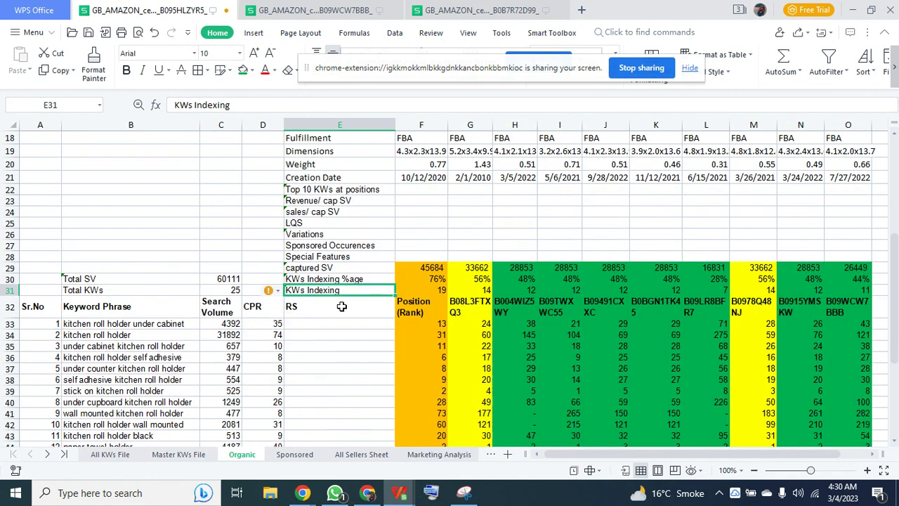
left_click(517, 289)
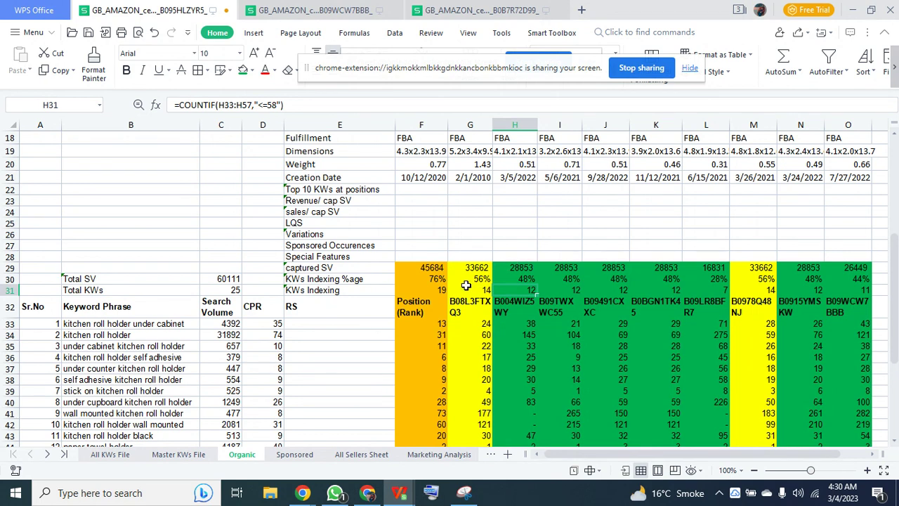
scroll(463, 285, "up", 2)
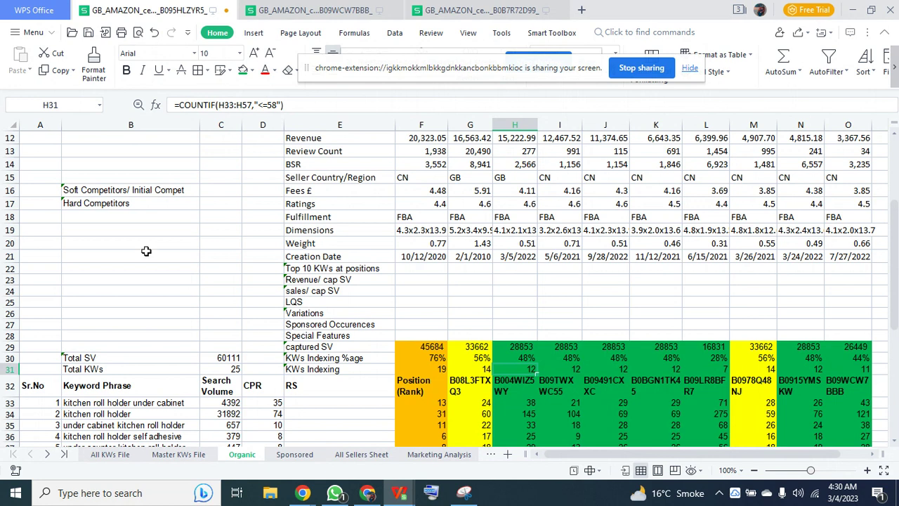
Close the B09WCW7BBB and B0B7R72D99 workbooks and select C16 in the Organic sheet
left_click(393, 14)
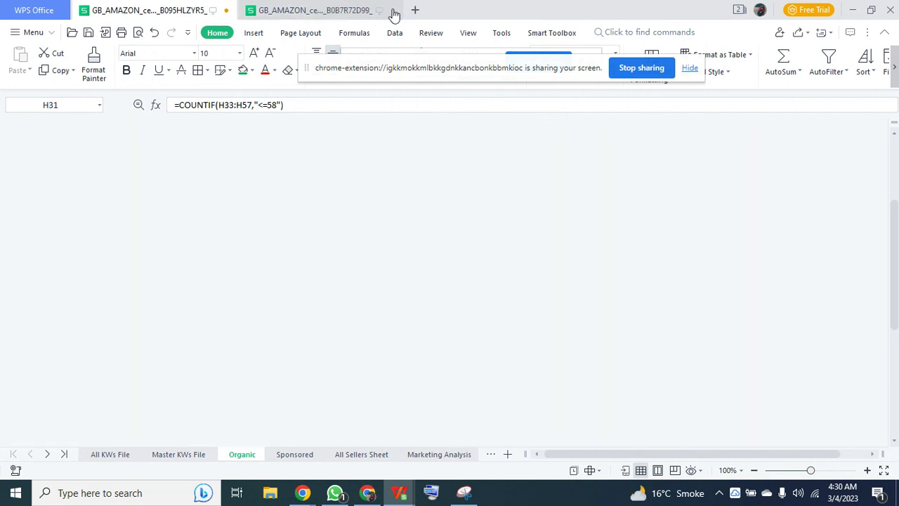
left_click(393, 14)
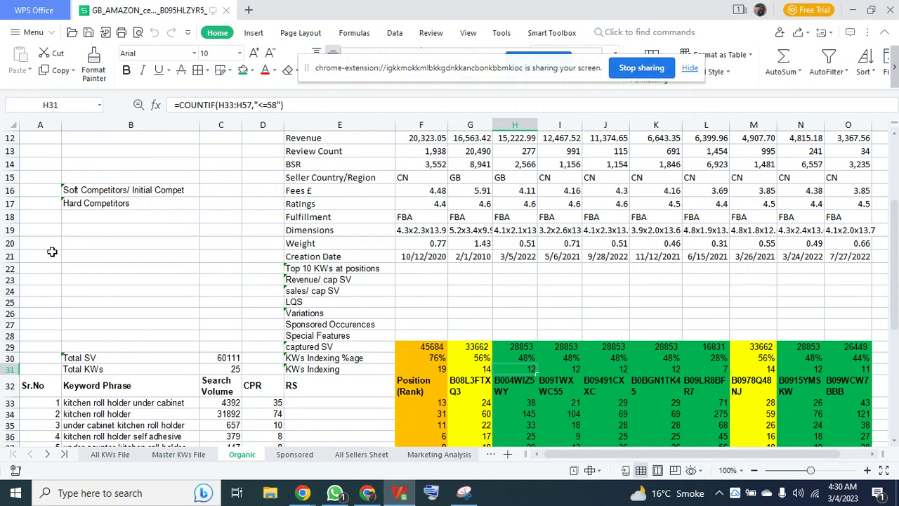
left_click(218, 191)
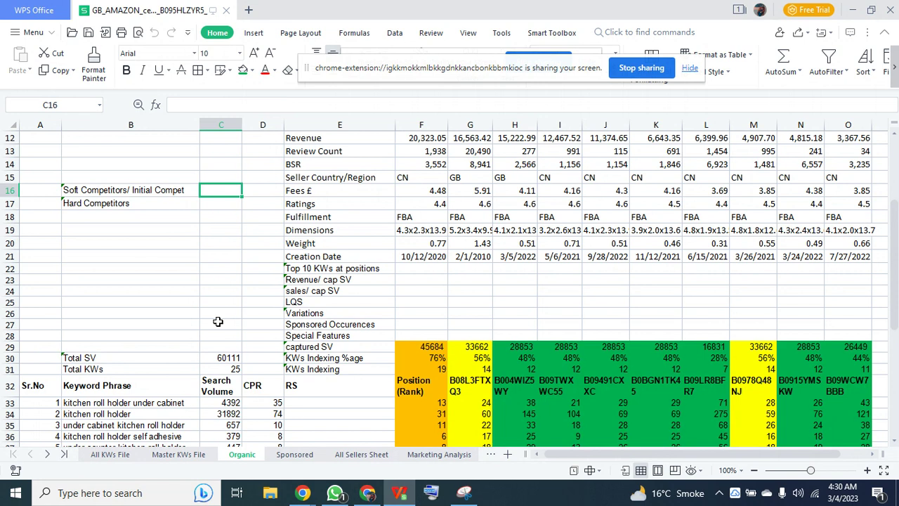
Examine the KWs Indexing counts in F31:O31 against the seller details and the soft competitors label
left_click(711, 371)
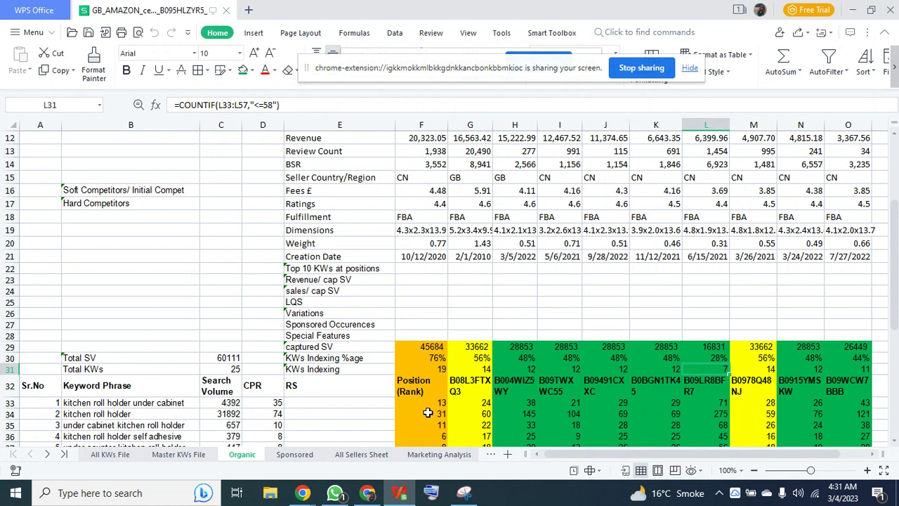
left_click_drag(442, 369, 852, 372)
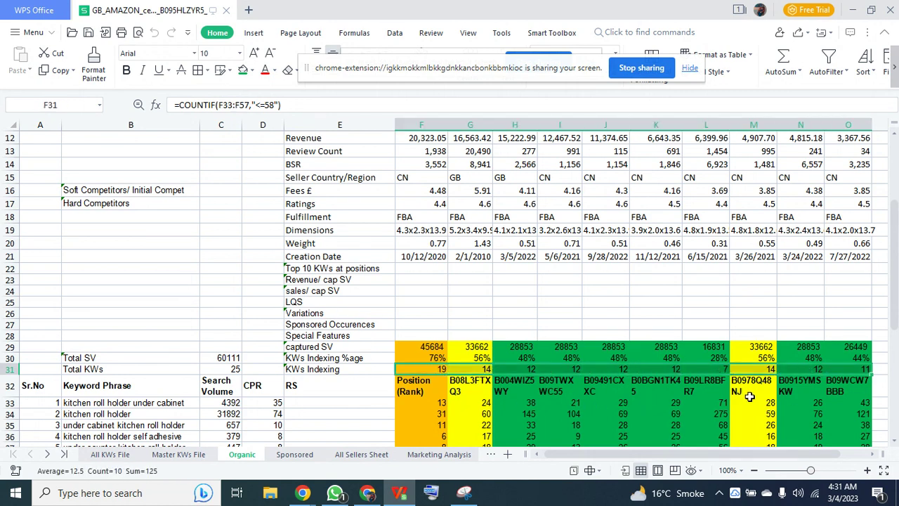
left_click(723, 373)
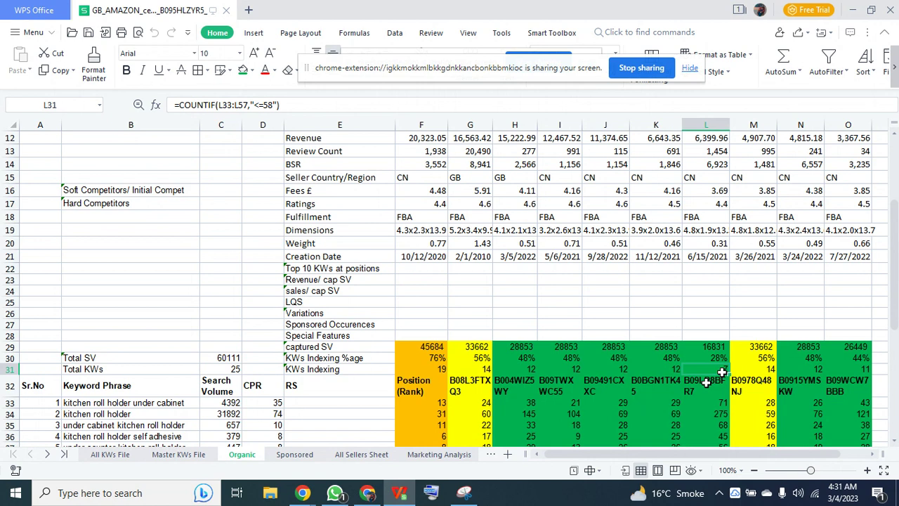
scroll(152, 218, "up", 2)
scroll(225, 254, "down", 2)
scroll(610, 343, "up", 3)
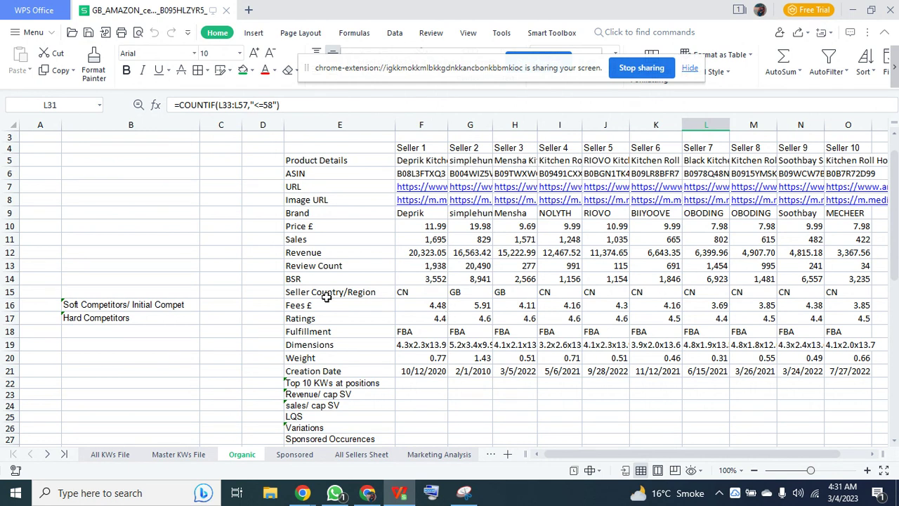
scroll(361, 244, "down", 3)
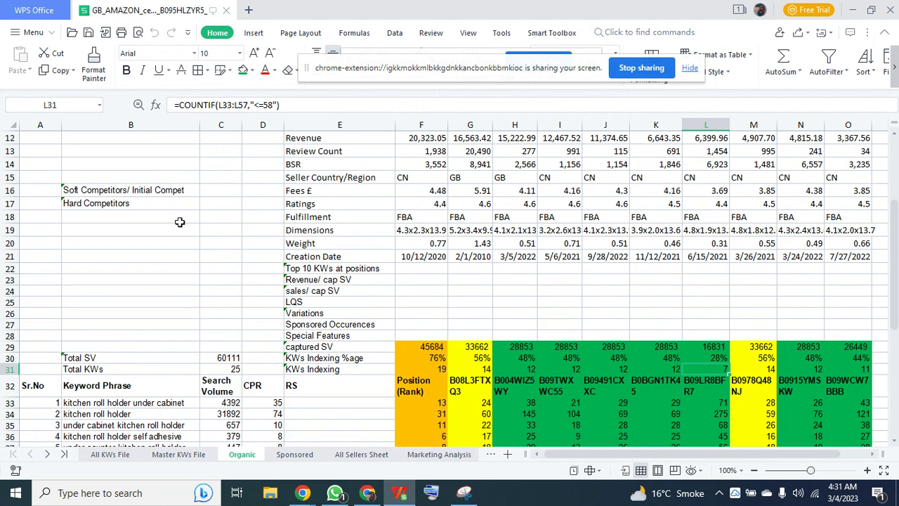
left_click(140, 190)
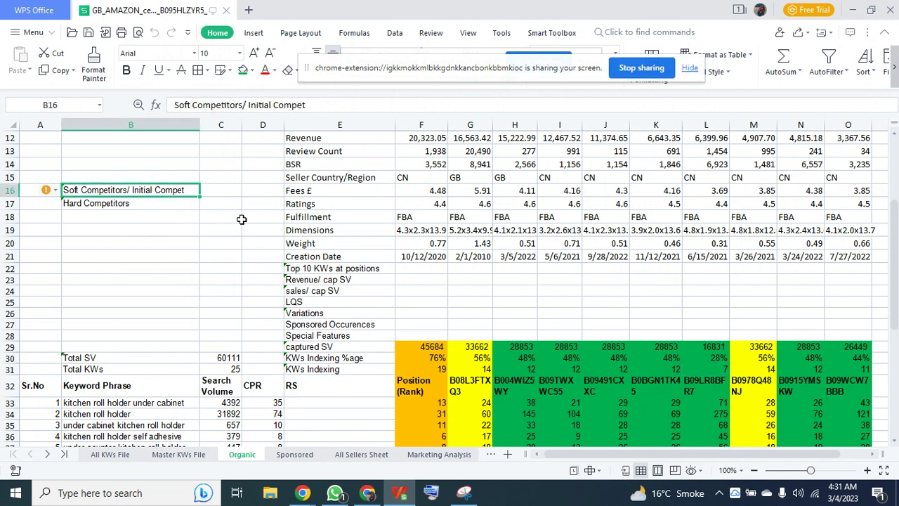
Check each seller's KWs Indexing in row 31, going from the green columns through the yellow ones to the orange one
left_click(722, 368)
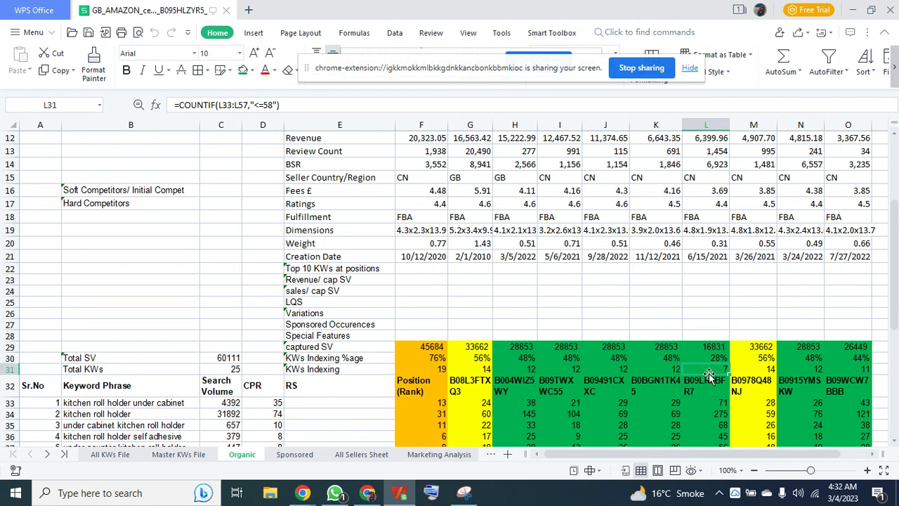
left_click(672, 369)
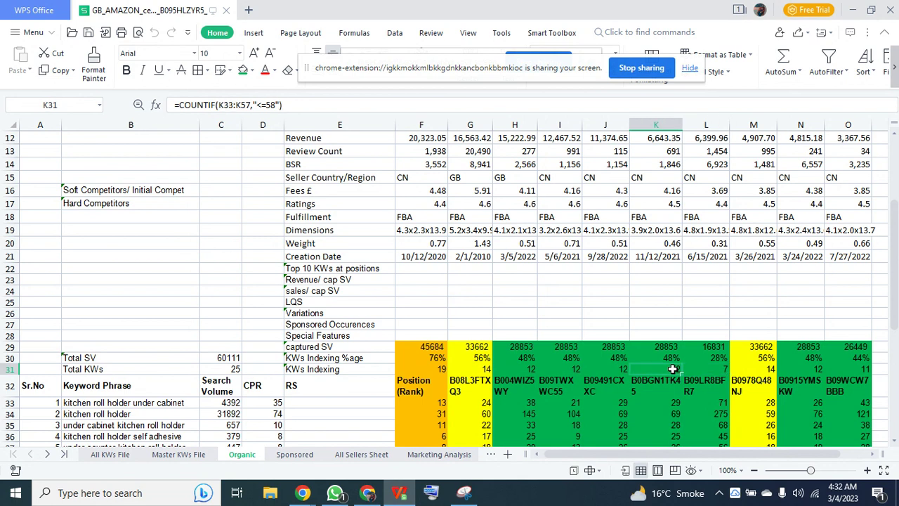
left_click(604, 370)
left_click(560, 367)
left_click(518, 369)
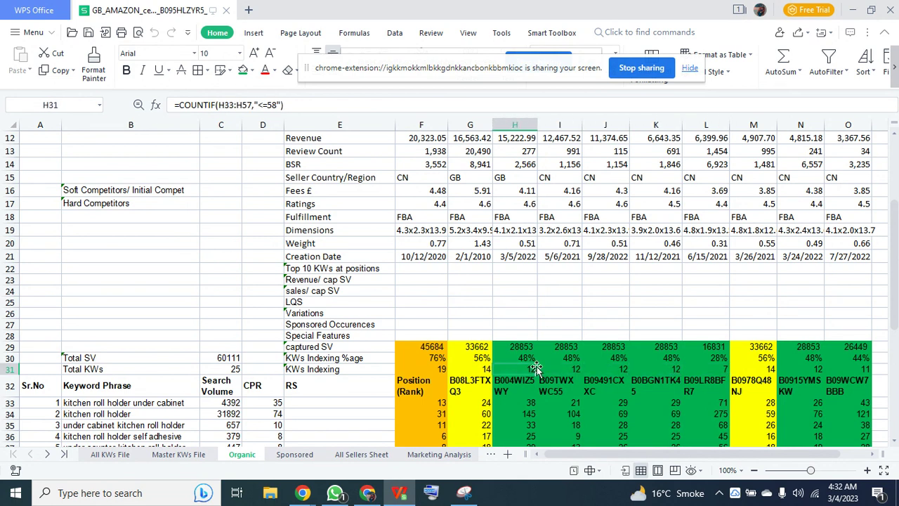
left_click(844, 370)
left_click(803, 370)
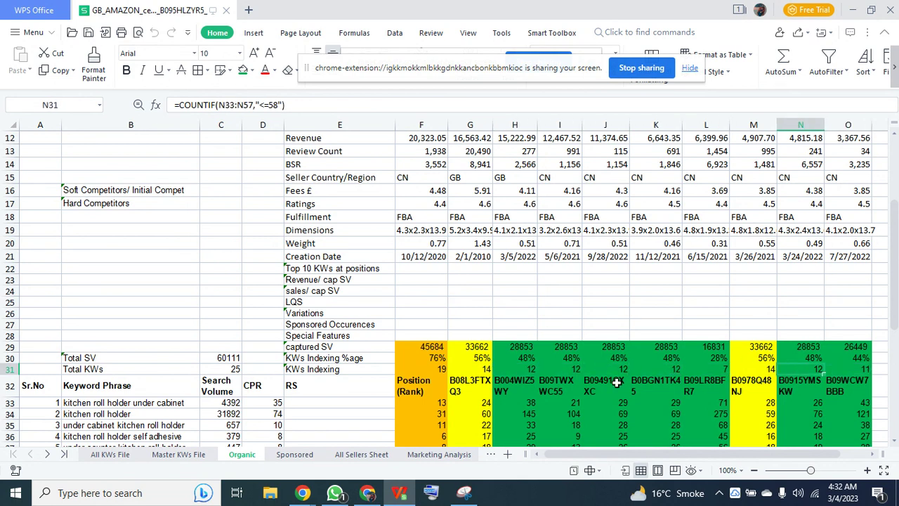
left_click(755, 370)
left_click(479, 370)
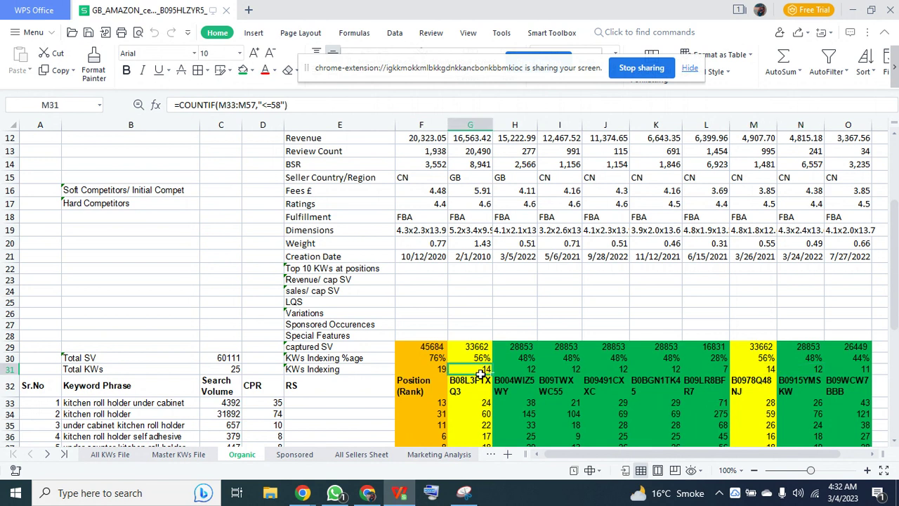
left_click(399, 369)
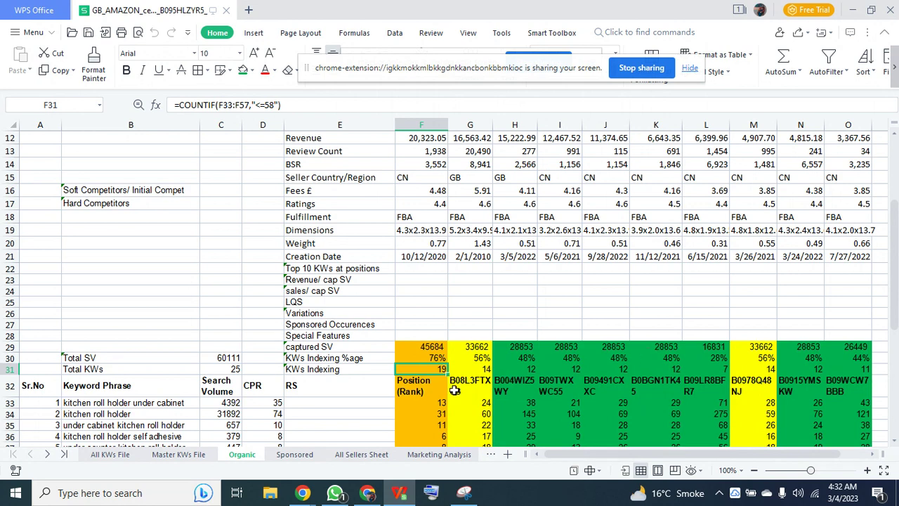
Review the seller details in rows 4 to 21 alongside the captured SV and indexing figures of the Organic sheet
scroll(454, 390, "up", 4)
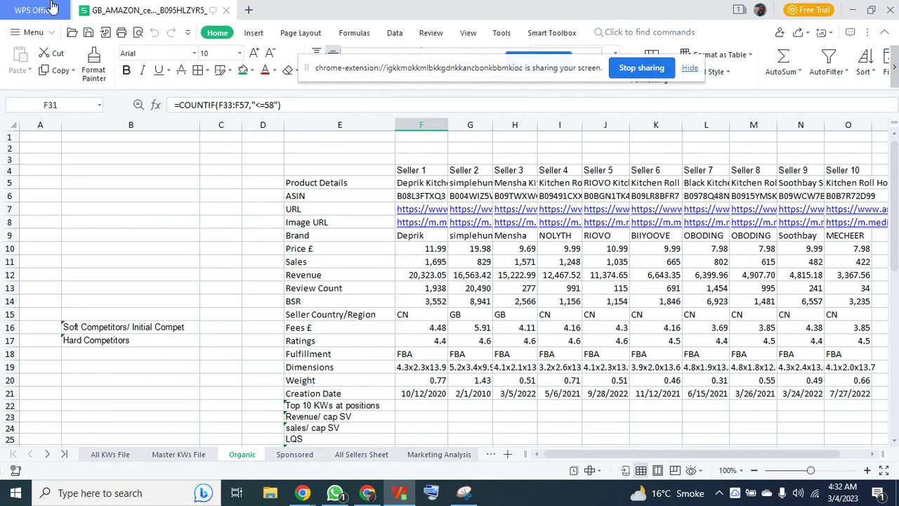
scroll(359, 305, "down", 2)
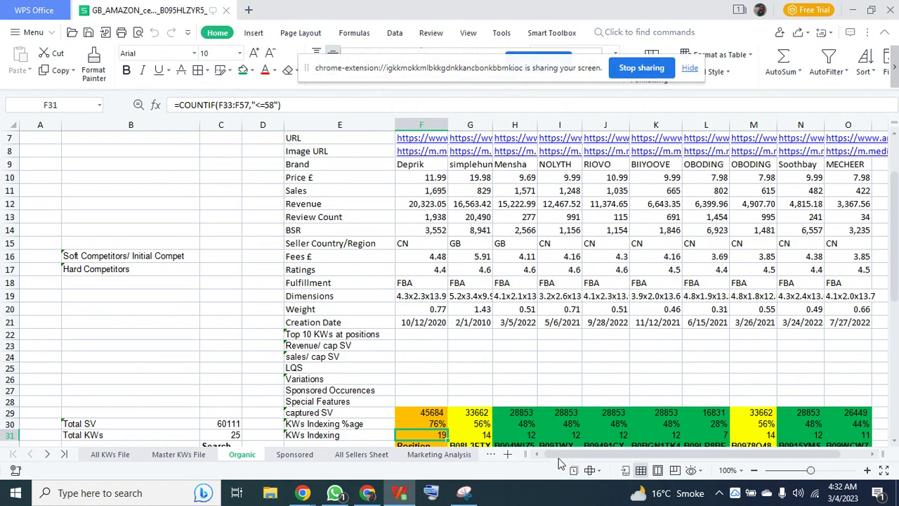
left_click_drag(567, 454, 605, 454)
scroll(451, 361, "down", 2)
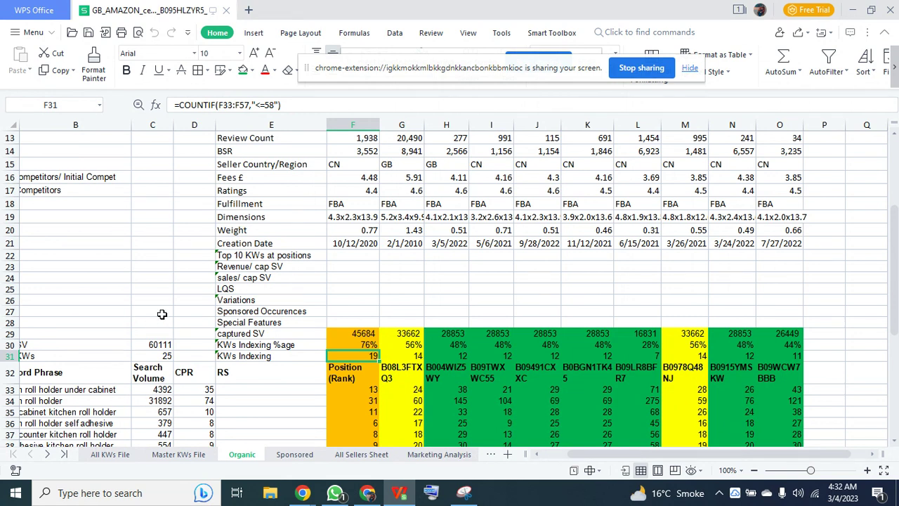
scroll(282, 320, "up", 2)
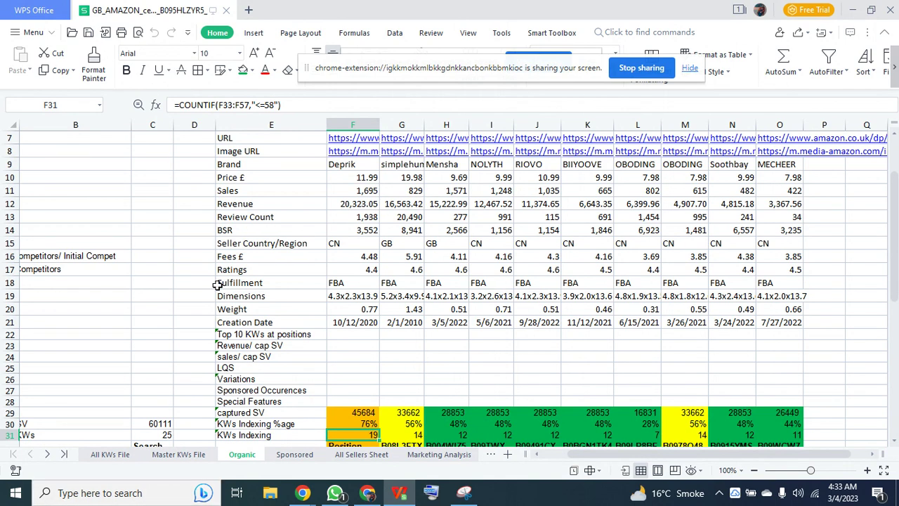
scroll(172, 344, "down", 3)
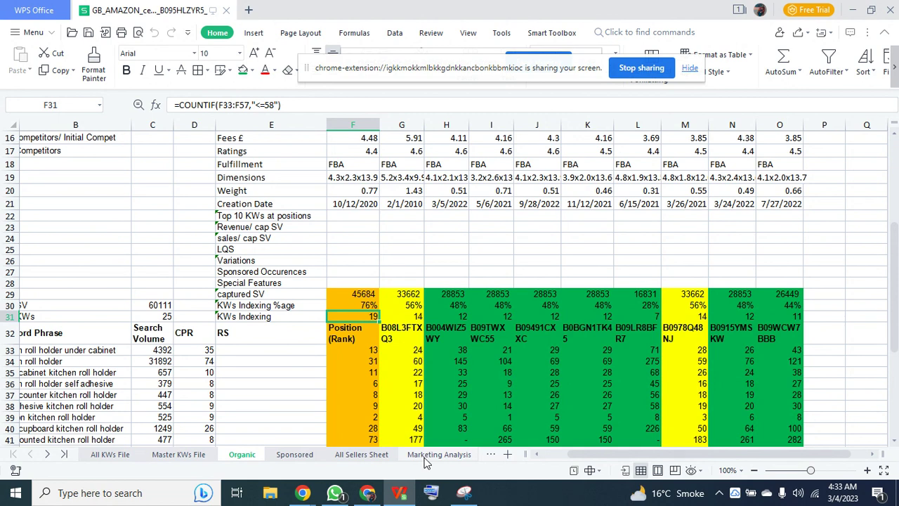
scroll(36, 298, "up", 1)
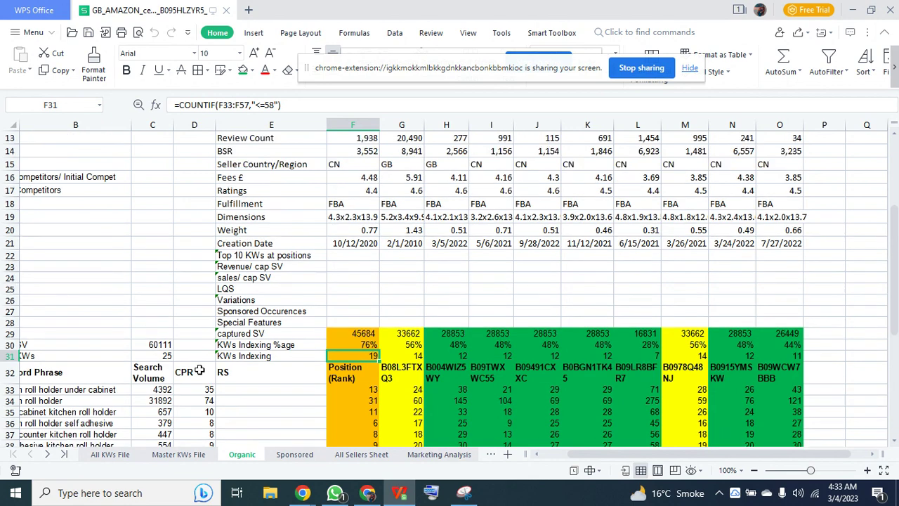
Insert one blank row below the Special Features row 28 of the Organic sheet
scroll(555, 454, "left", 2)
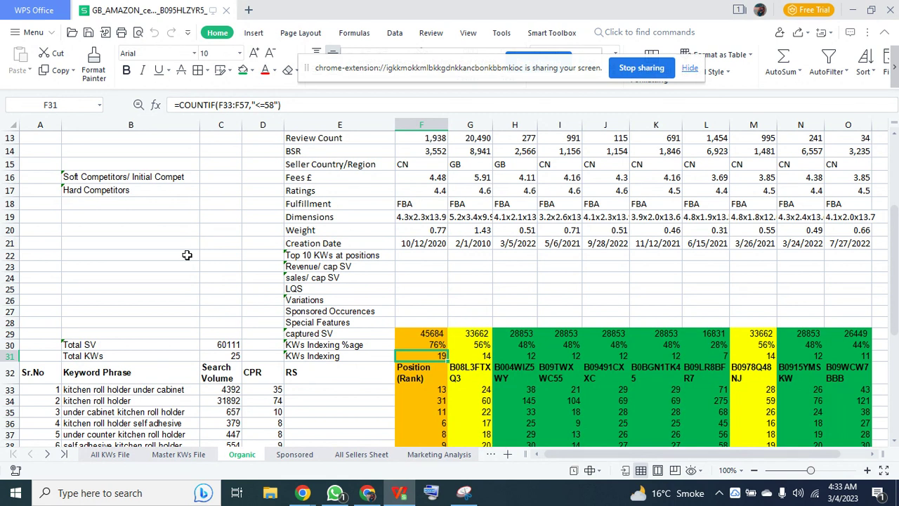
left_click(721, 355)
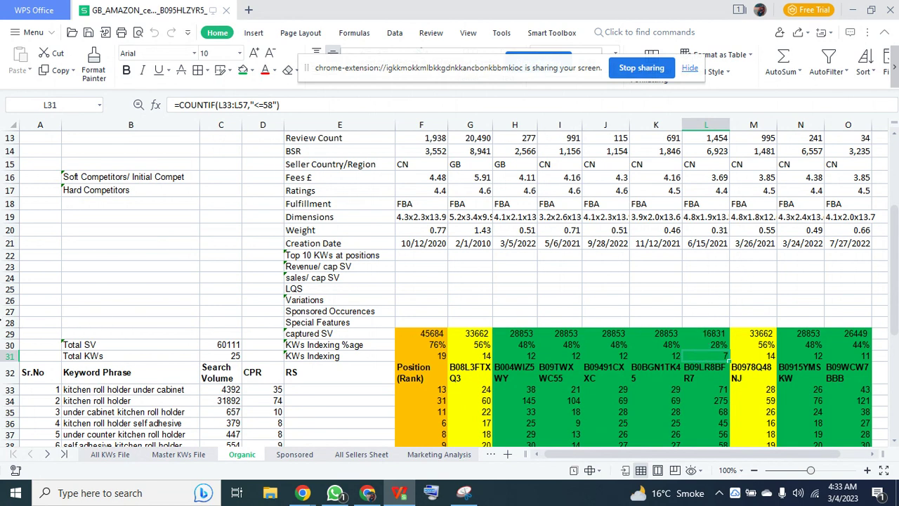
left_click(10, 323)
right_click(11, 323)
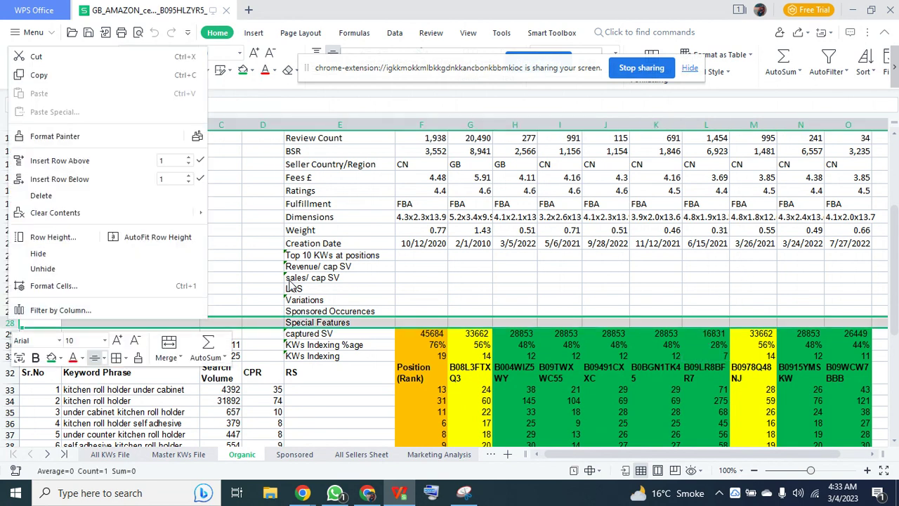
left_click(118, 180)
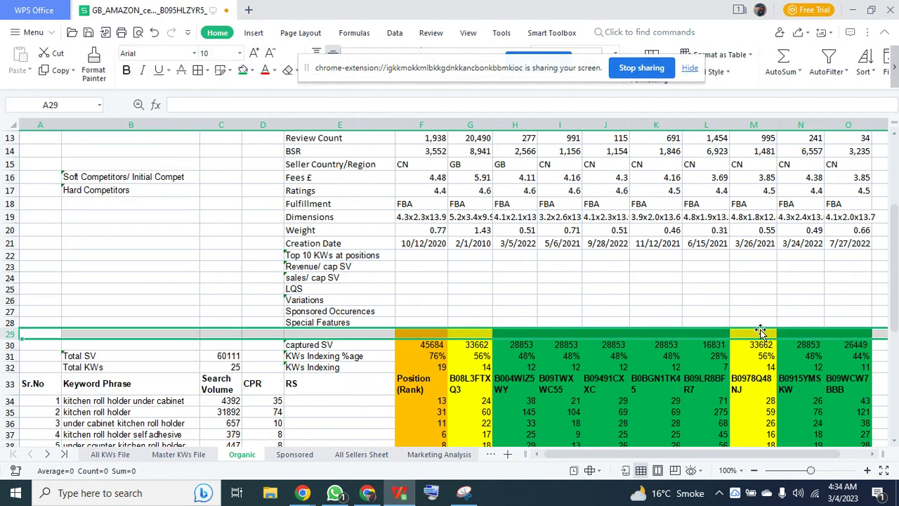
Label the B09LR8BFR7 seller column "compet 1" in cell L29 of the new row
left_click(716, 334)
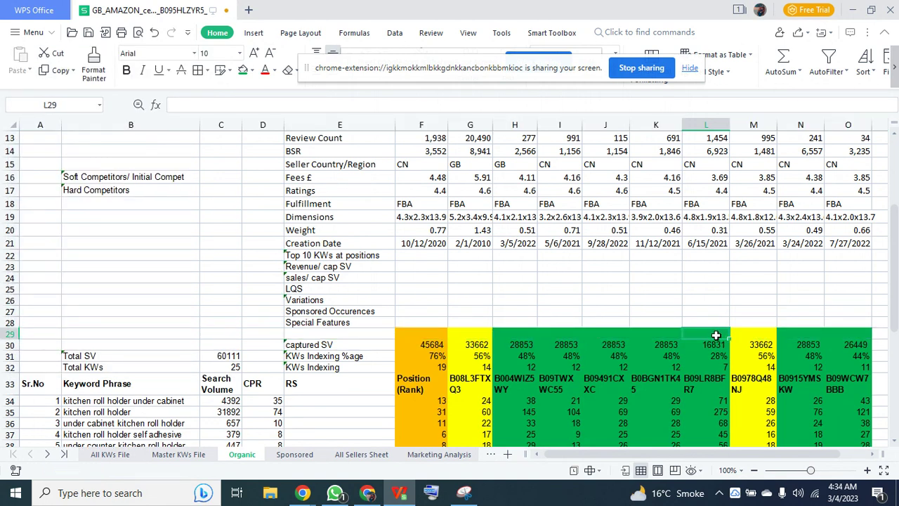
type("comp")
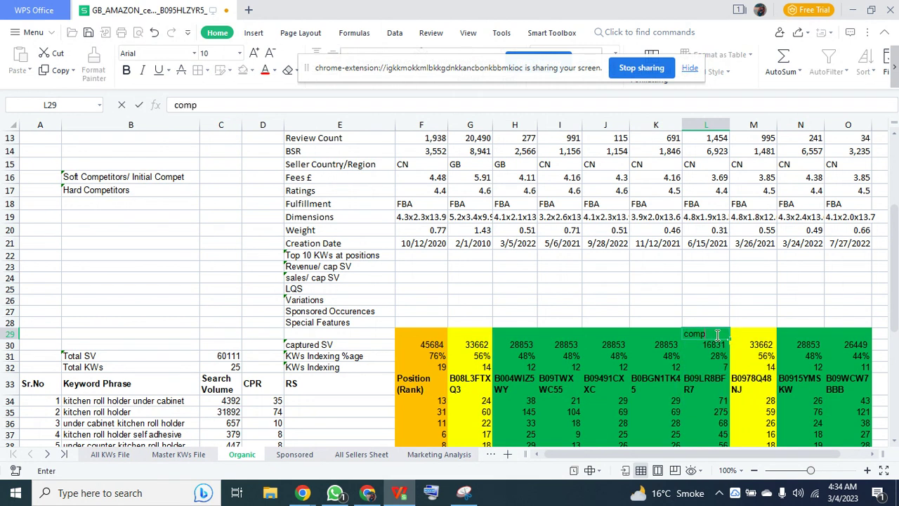
type("et 1")
key("Return")
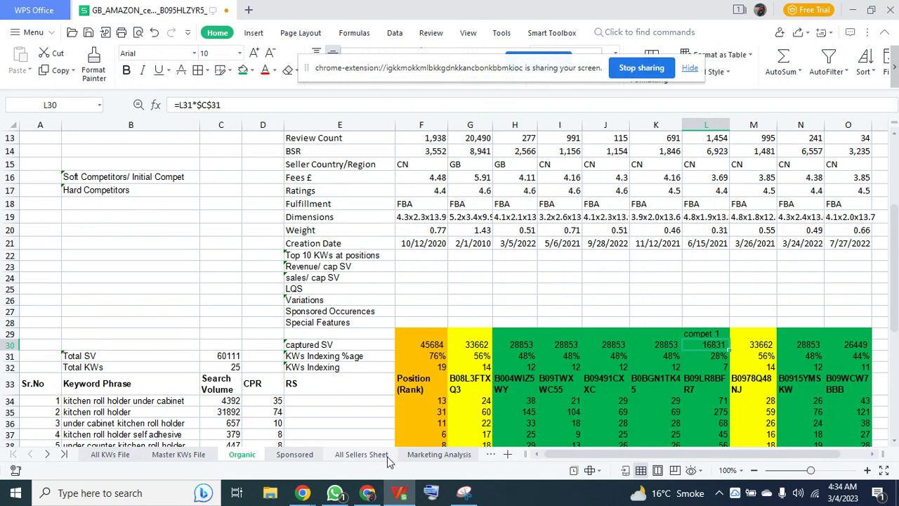
Review the workbook's list of sheets for the Compet 1 to Compet 10 sheets and compare it with the L29 label
left_click(491, 453)
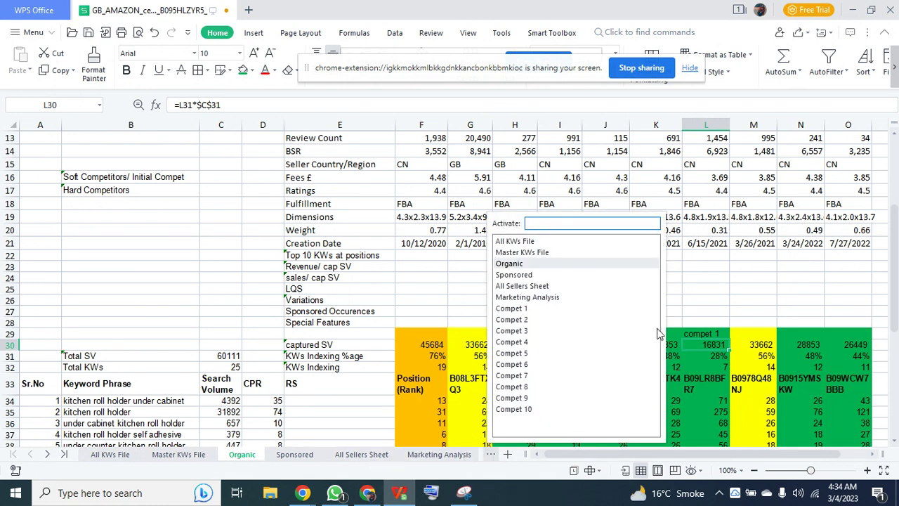
left_click(705, 369)
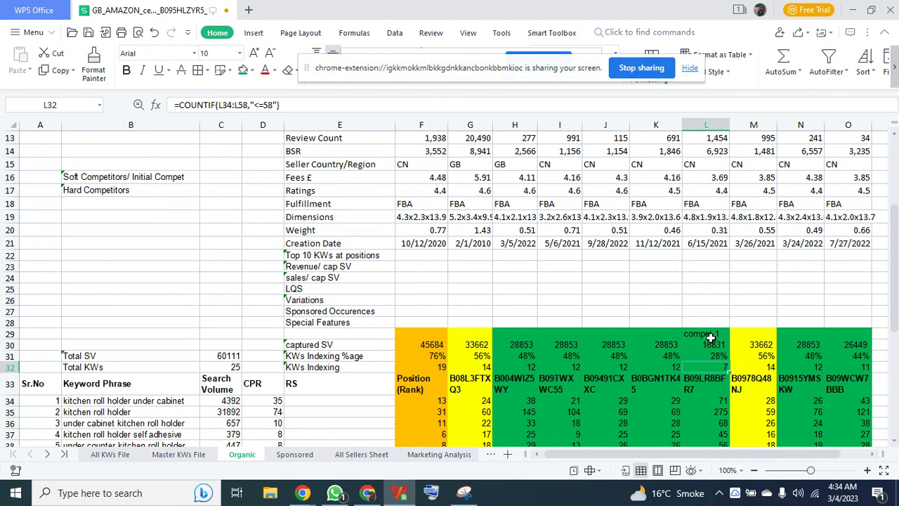
left_click(711, 334)
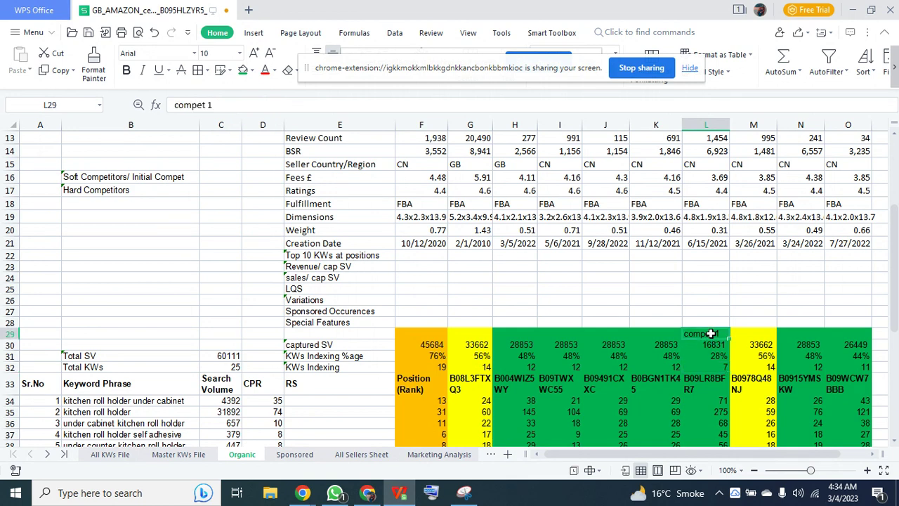
left_click(490, 454)
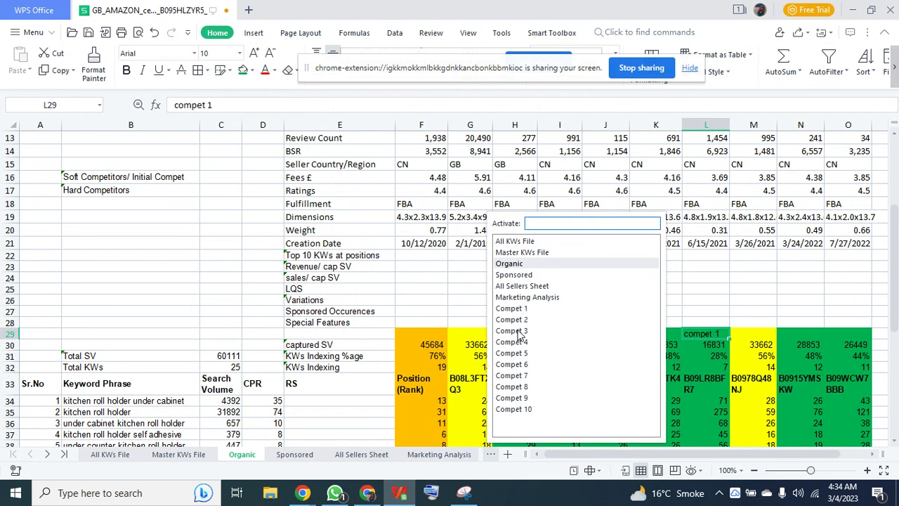
left_click(421, 412)
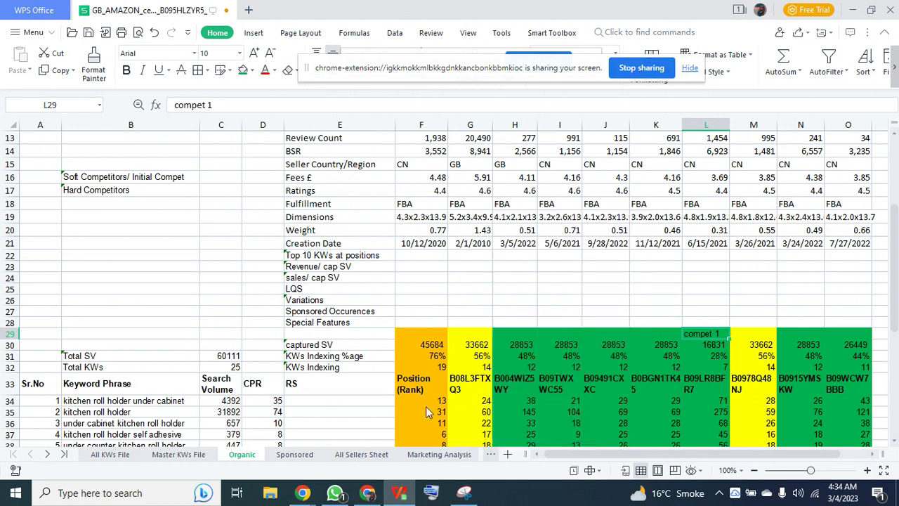
Compare the KWs Indexing counts in row 32 across the green seller columns from K back to H
scroll(703, 344, "up", 2)
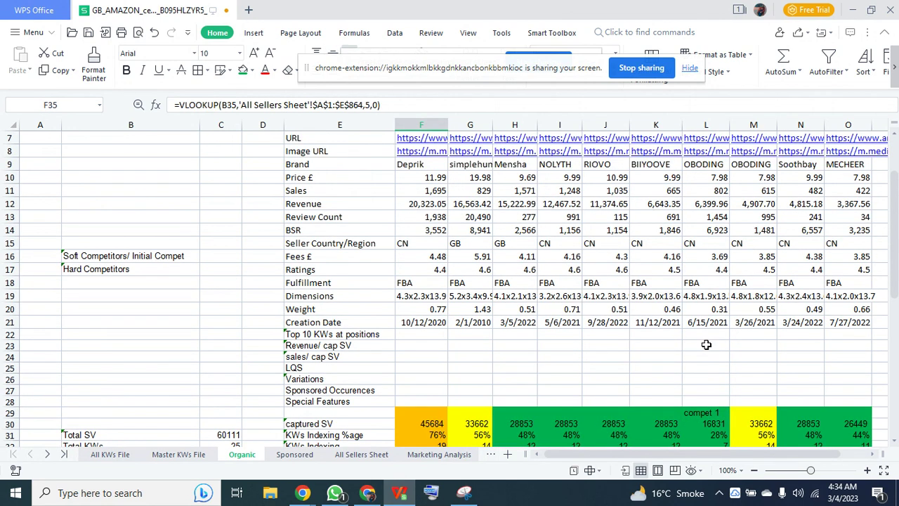
scroll(709, 421, "down", 1)
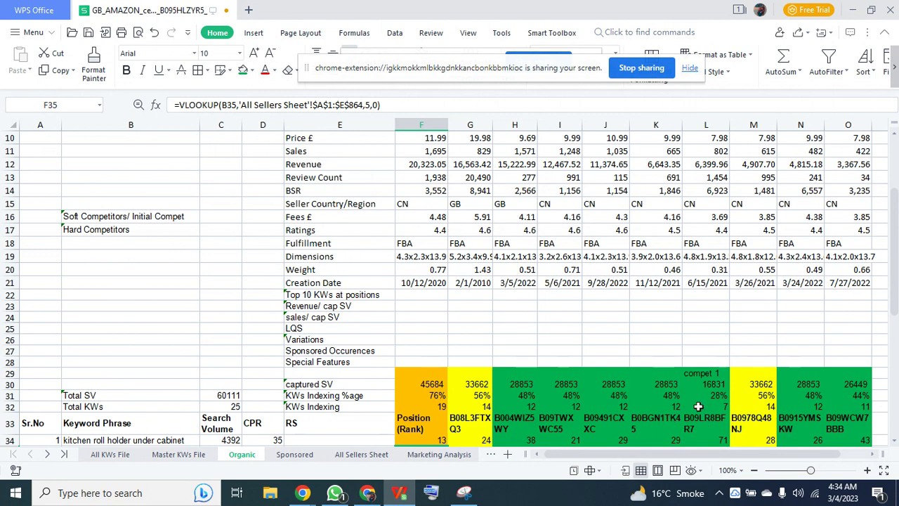
left_click(676, 406)
left_click_drag(675, 408, 564, 407)
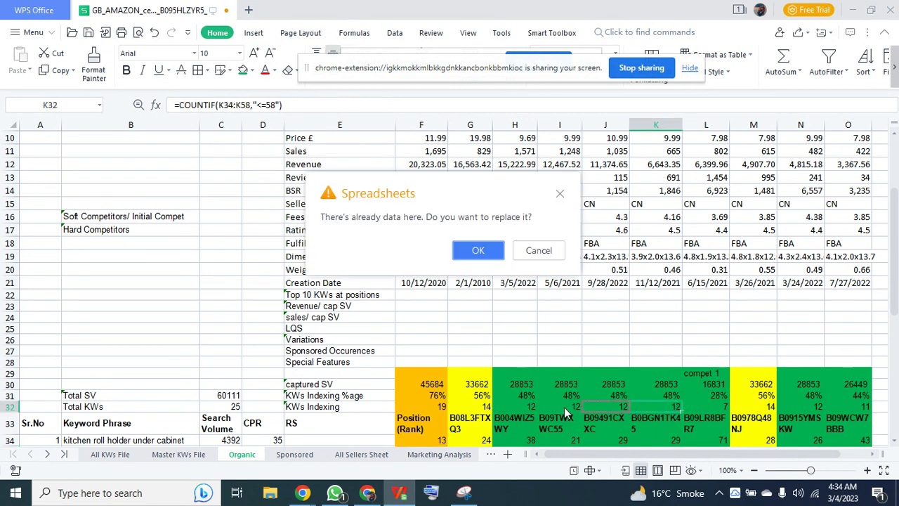
left_click(538, 251)
key("Left")
key("Left")
key("Left")
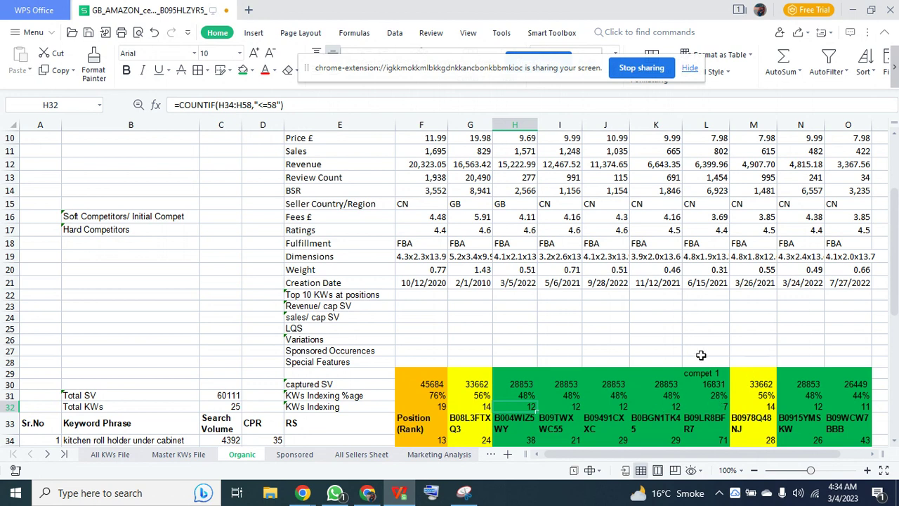
Label the B09WCW7BBB seller column "Compet 2" in cell O29
left_click(847, 371)
type("Compe")
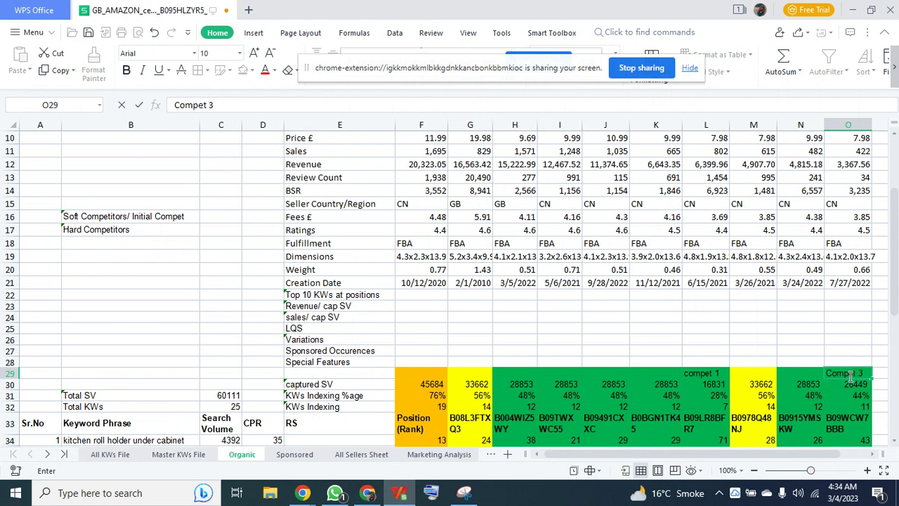
type("t 2")
key("Return")
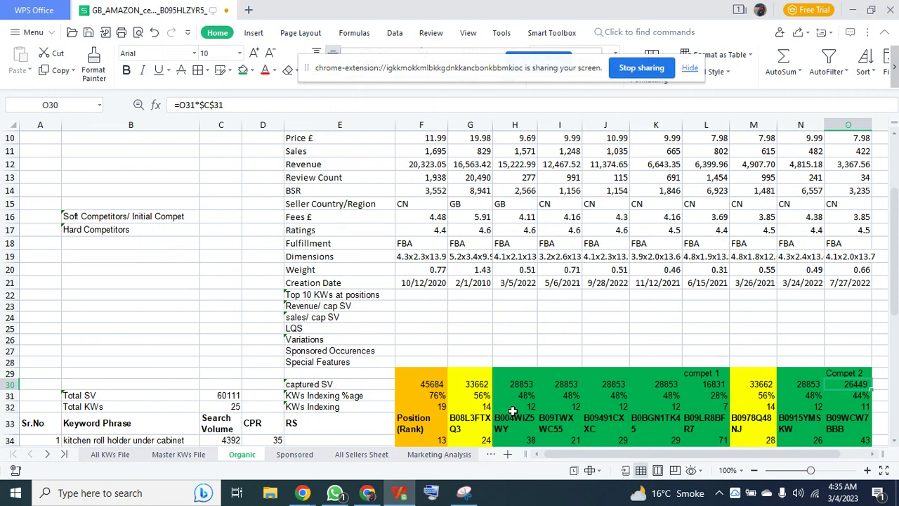
Dismiss the chat notification and capitalise the label in L29 as "Compet 1"
scroll(512, 411, "up", 1)
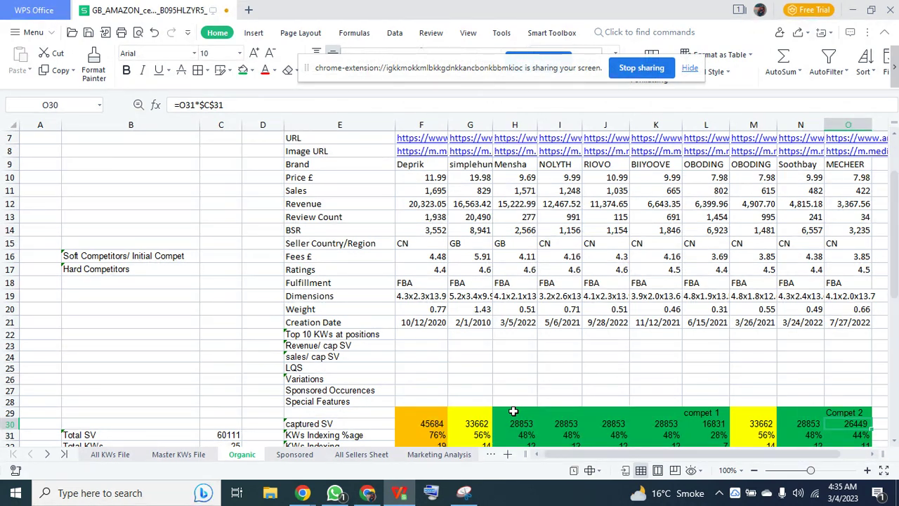
scroll(513, 411, "down", 1)
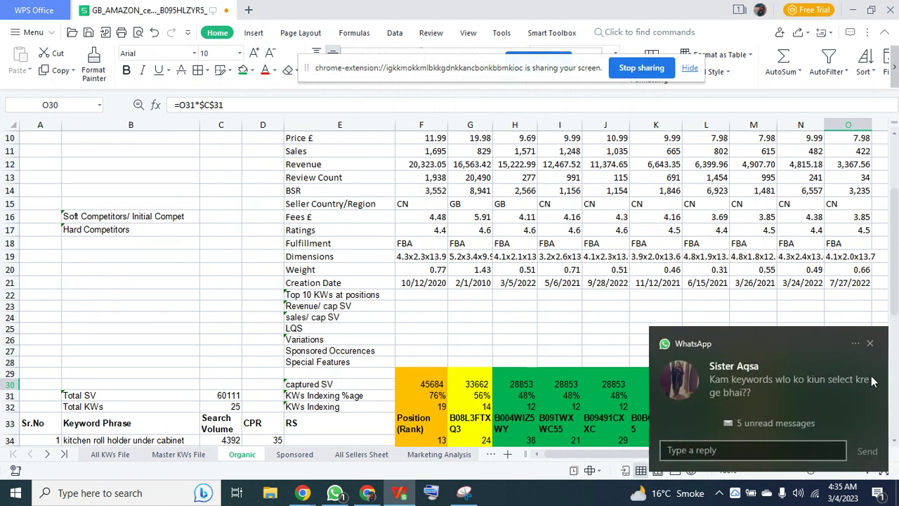
left_click(872, 342)
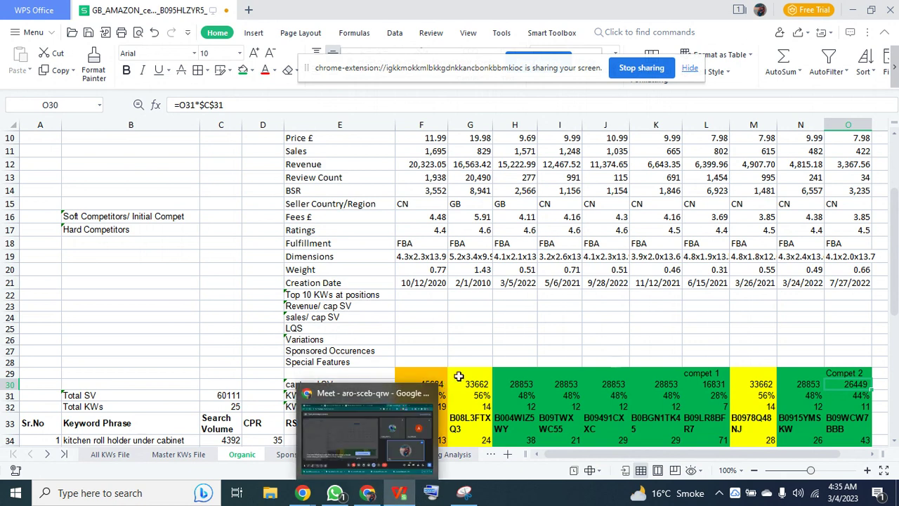
double_click(691, 373)
key("BackSpace")
type("C")
key("Return")
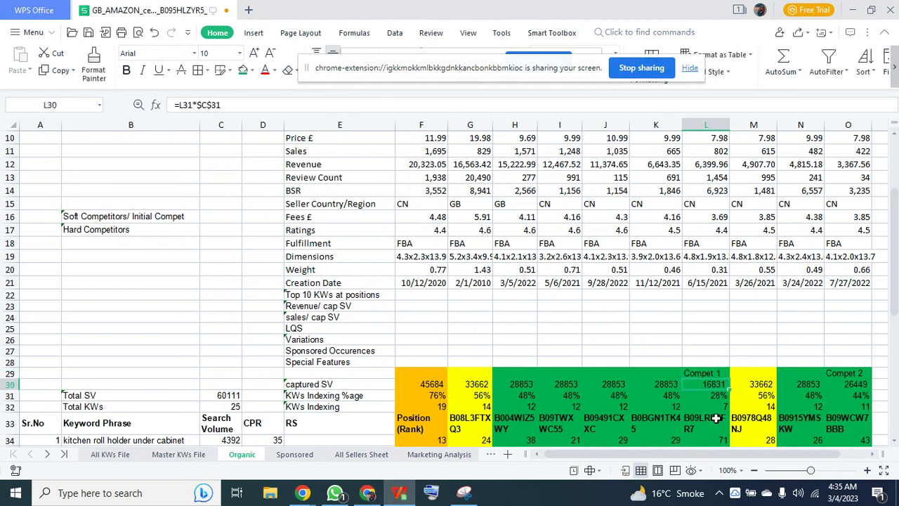
Check the competitor labels in L29 and O29 and the KWs Indexing of columns L and N against the seller details
left_click(696, 372)
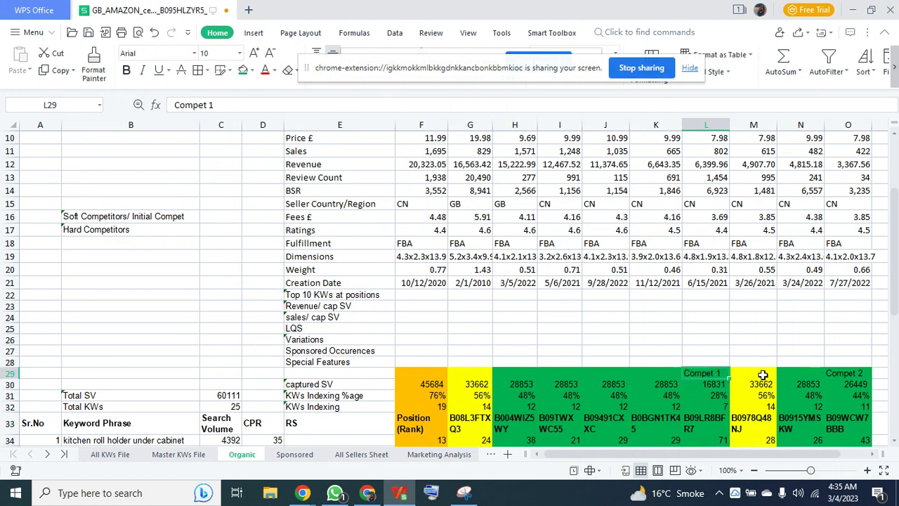
left_click(848, 377)
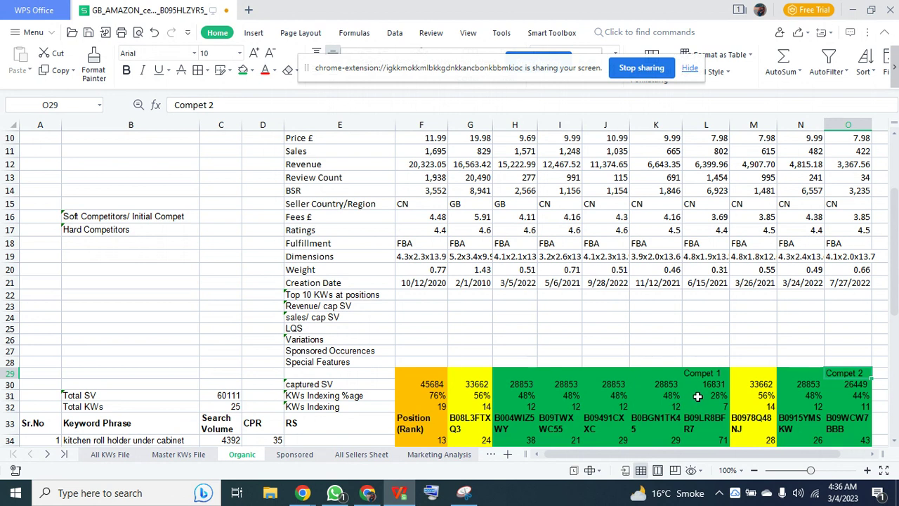
left_click(699, 408)
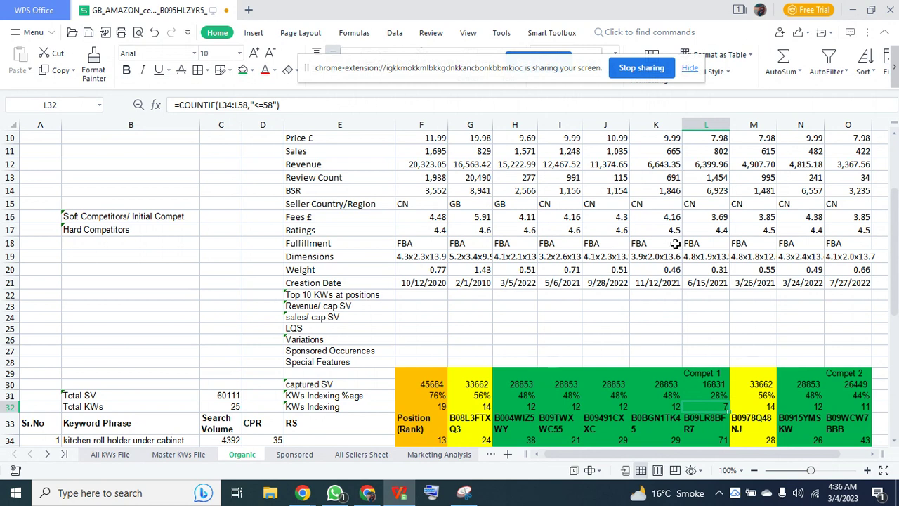
left_click(807, 404)
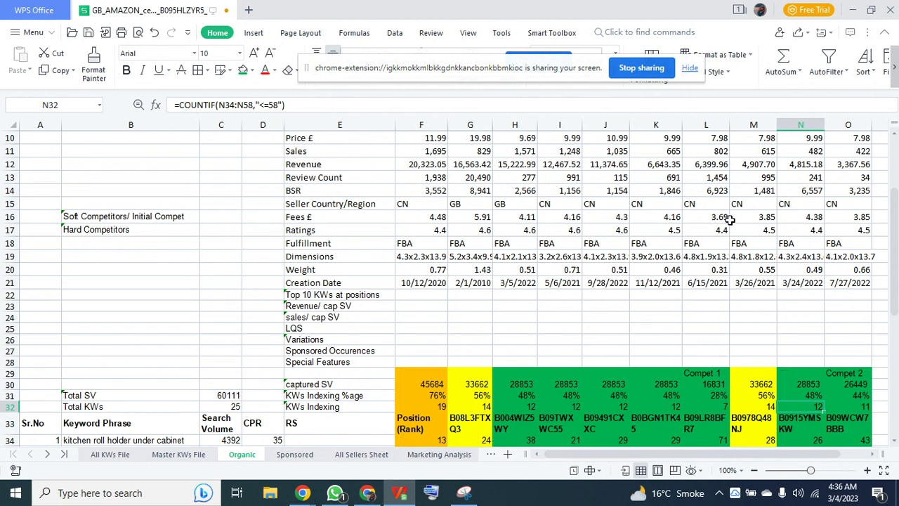
left_click(797, 370)
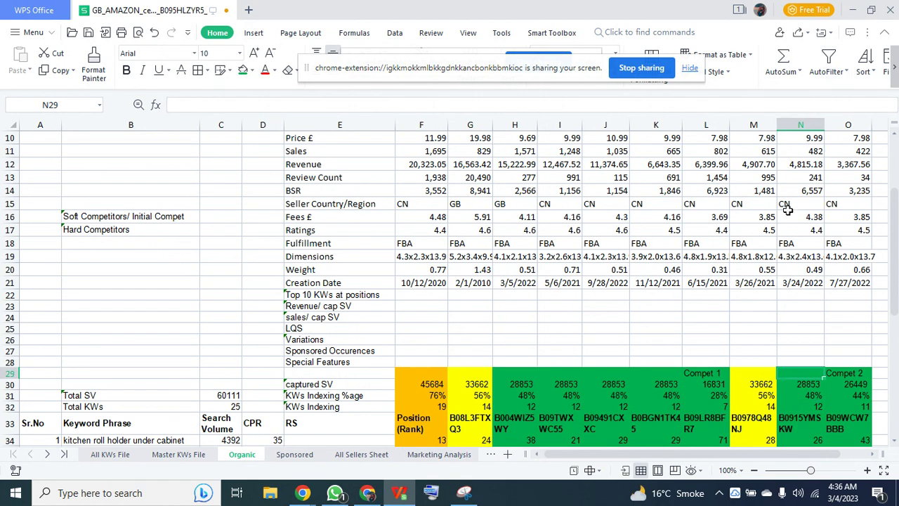
Compare the Sales figures in row 11 across the green seller columns H to L and N
scroll(794, 280, "up", 1)
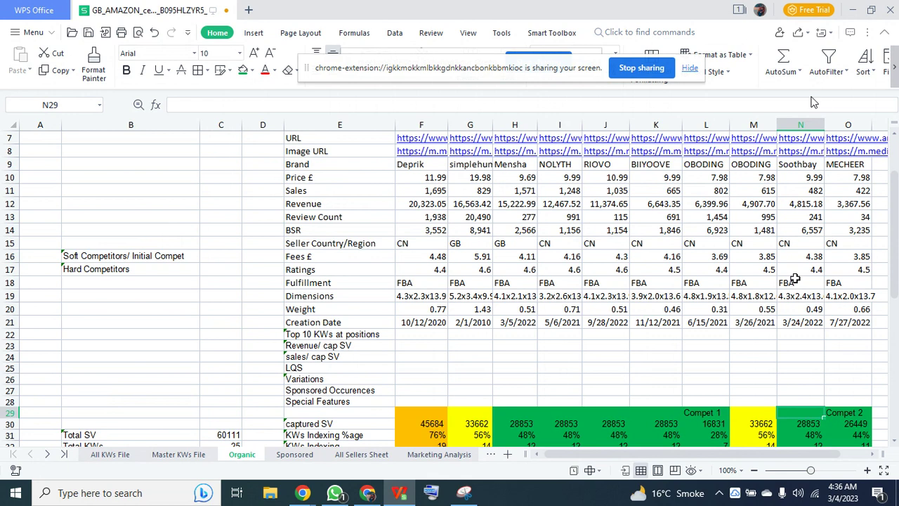
scroll(795, 279, "down", 1)
scroll(795, 279, "up", 1)
left_click(521, 190)
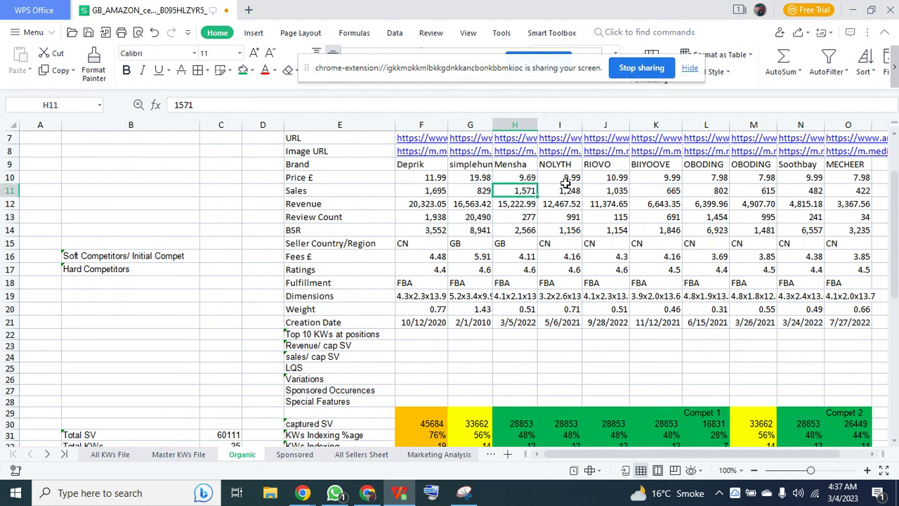
left_click(569, 190)
left_click(625, 191)
left_click(660, 191)
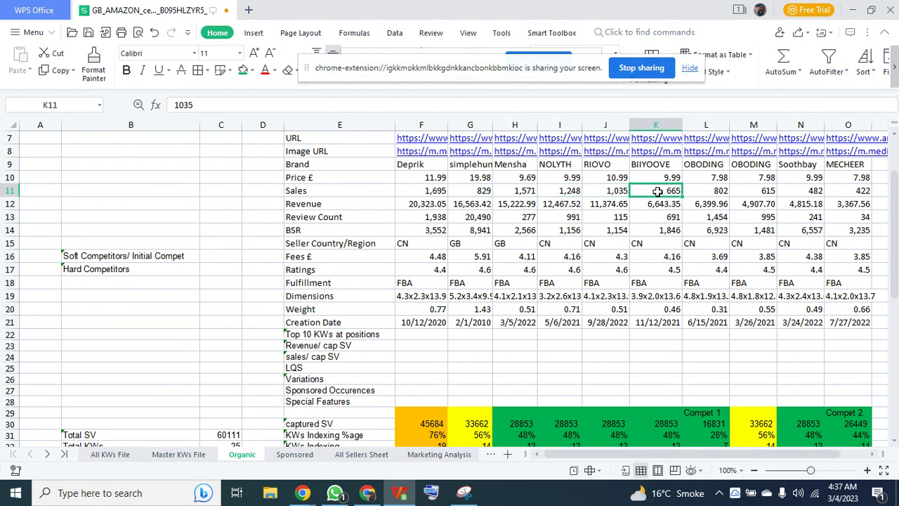
left_click(727, 191)
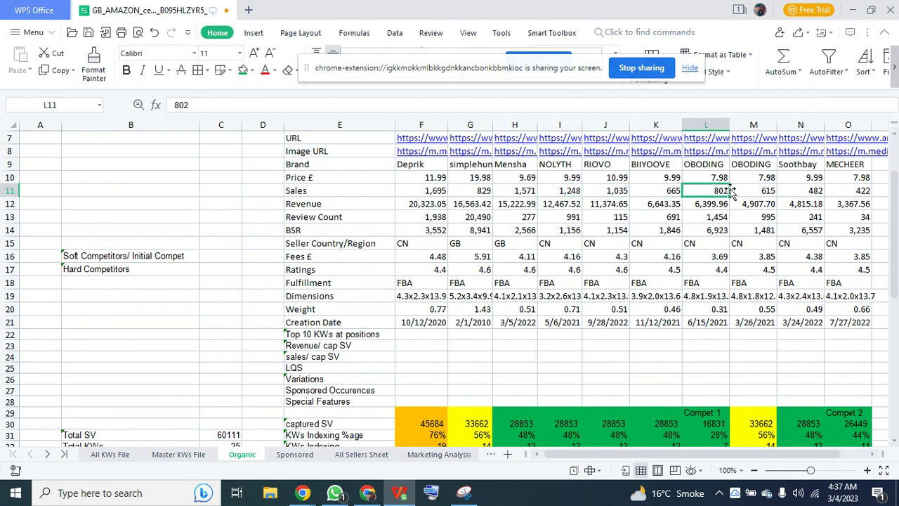
left_click(813, 191)
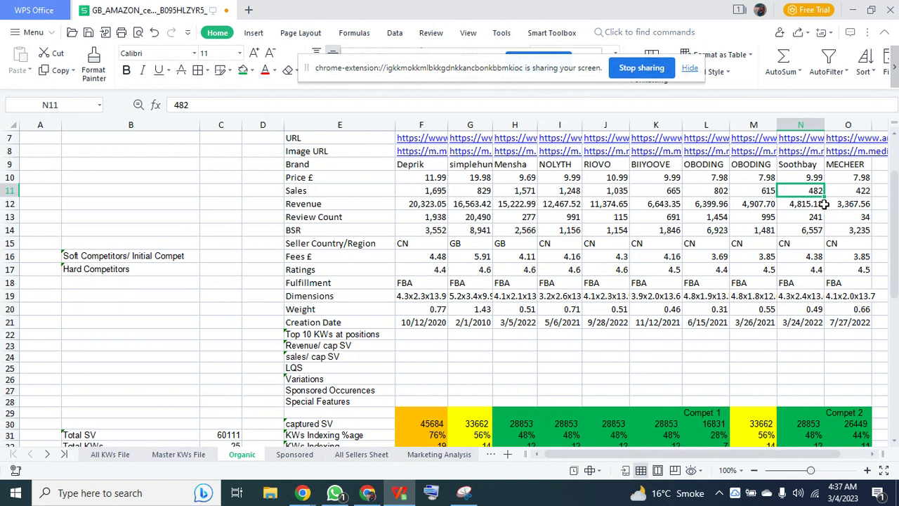
Label the B0915YMSKW seller column "Compet 3" in cell N29
left_click(809, 412)
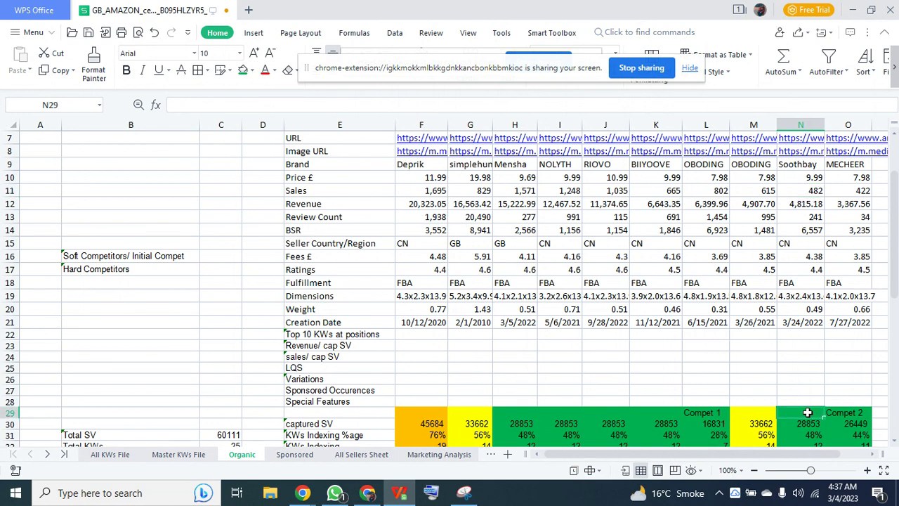
type("Compet")
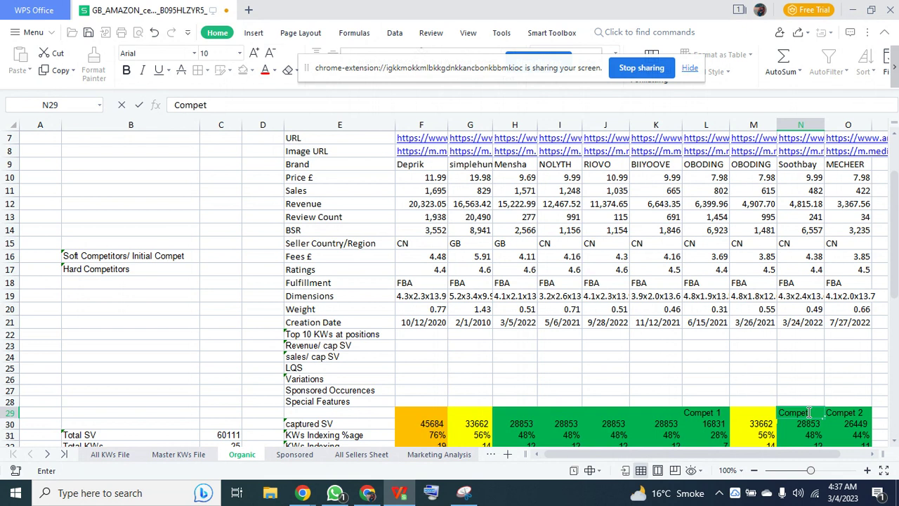
type(" 3")
key("Return")
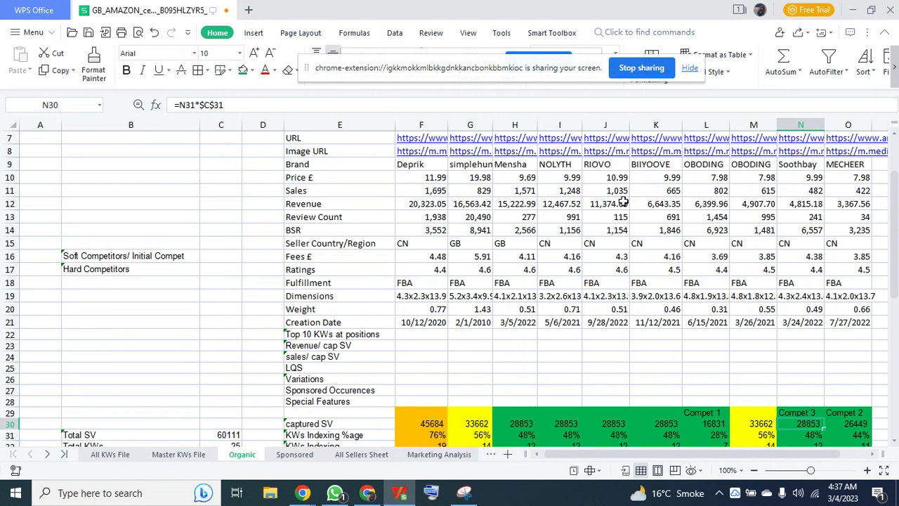
Label the BIIYOOVE column "Compet 4" in K29 and the RIOVO column "Compet 5" in J29
left_click(654, 412)
type("Com")
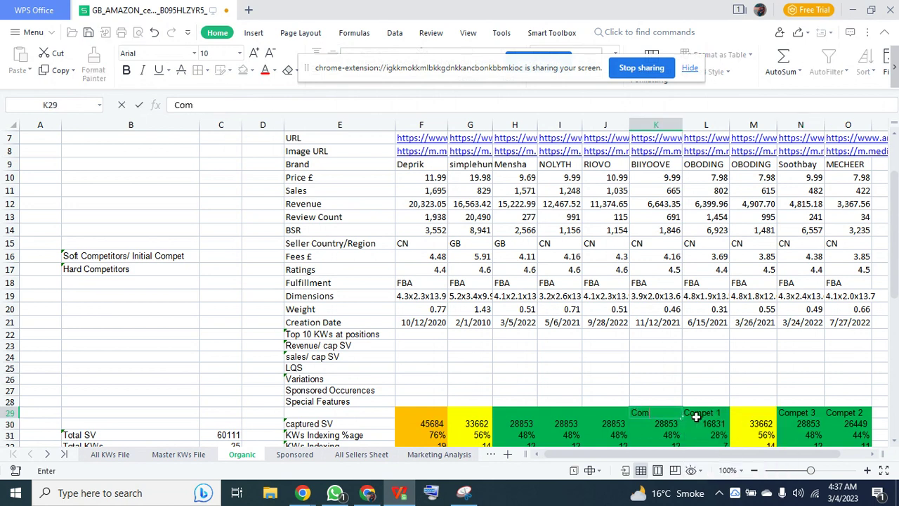
type("pet 4")
key("Return")
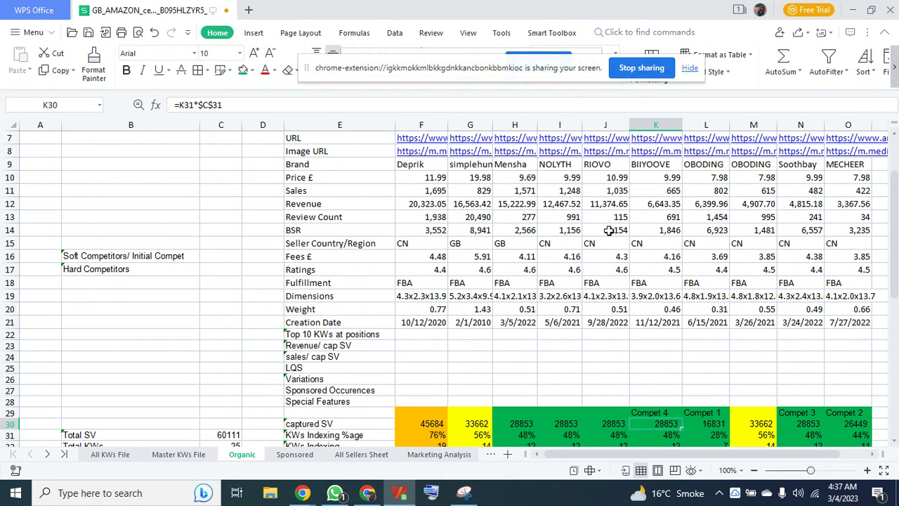
left_click(618, 415)
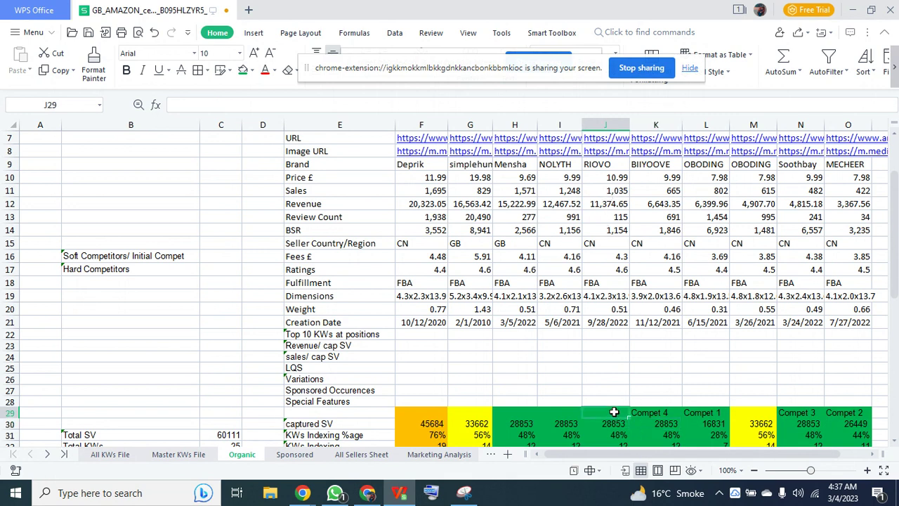
type("Compet")
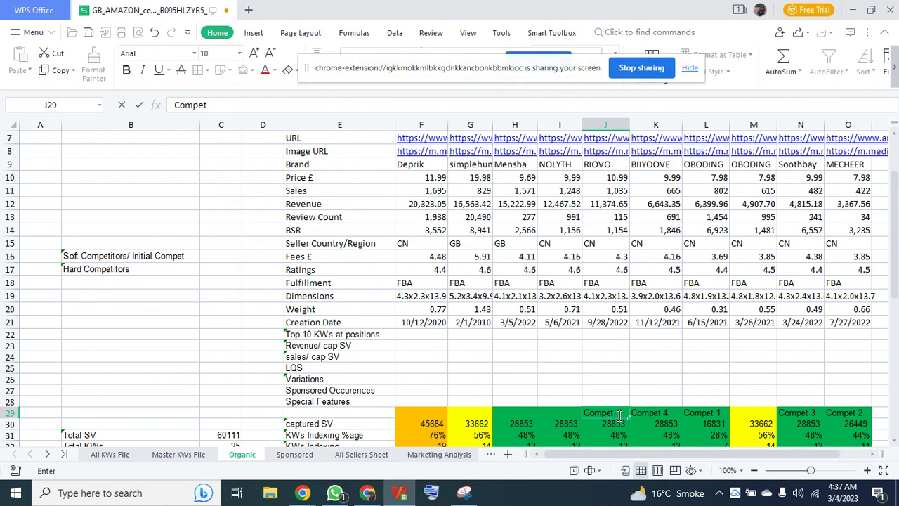
key("Return")
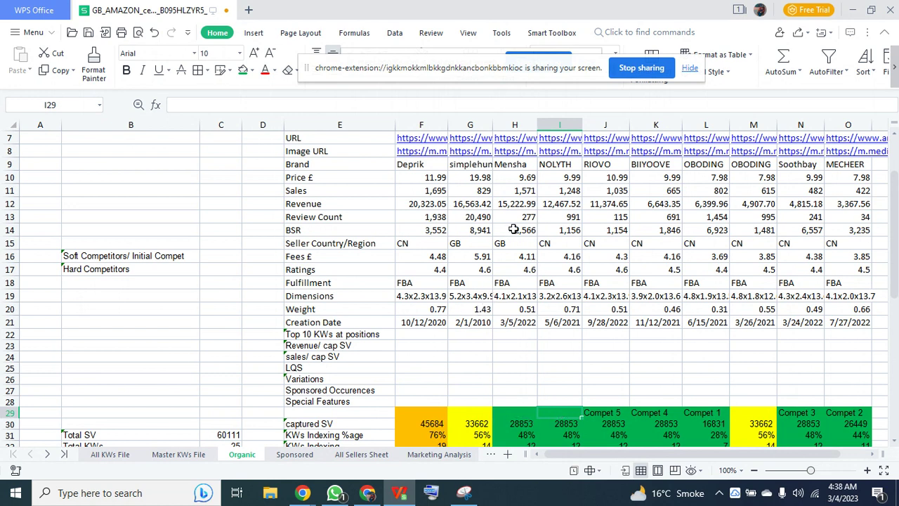
Label the NOLYTH column "Compet 6" in I29 and the Mensha column "Compet 7" in H29
type("Compet 6")
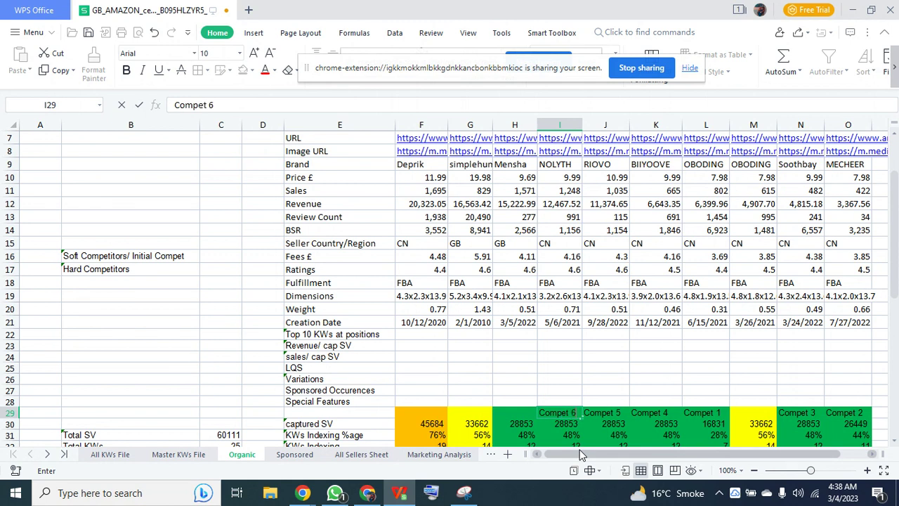
key("Return")
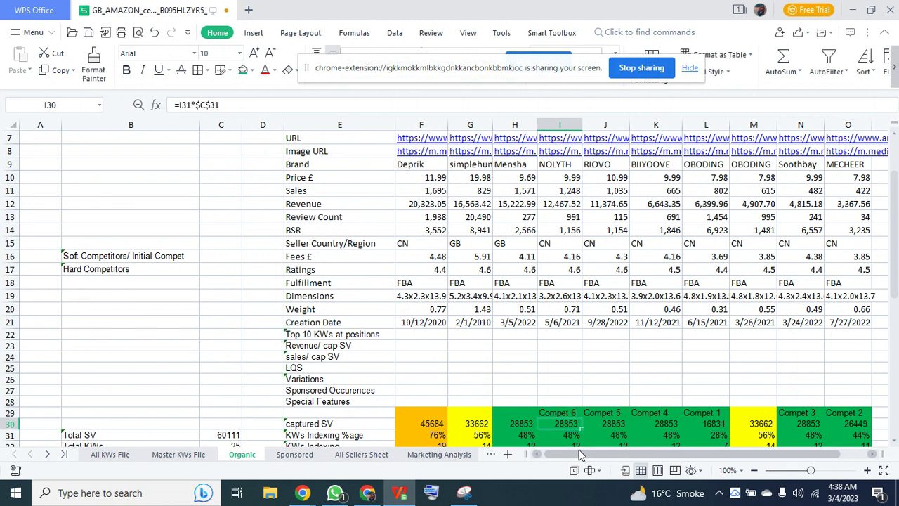
left_click(513, 413)
type("Com")
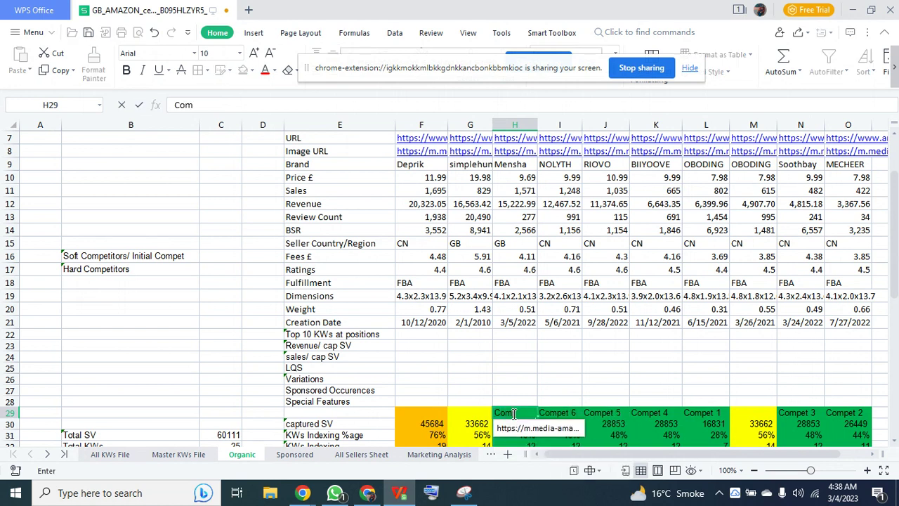
type("pet 7")
key("Return")
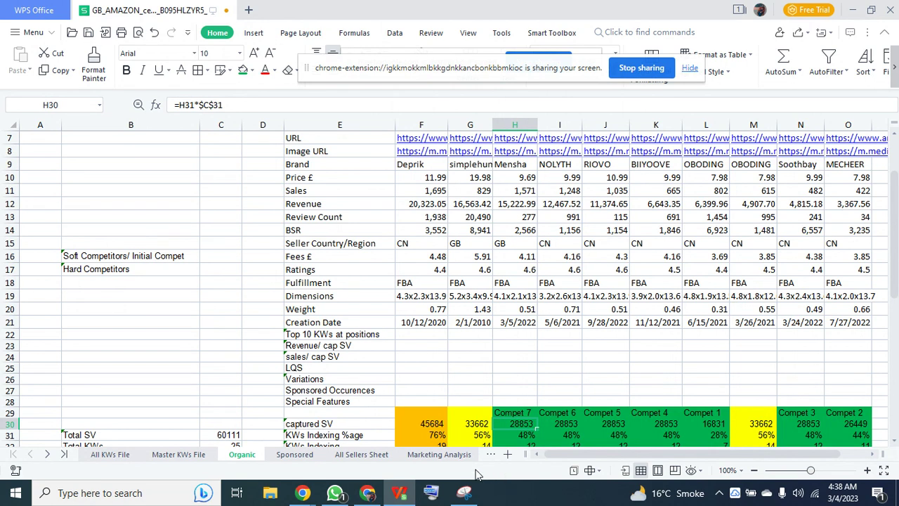
Label the yellow seller columns "Compet 8" in M29 and "Compet 9" in G29
left_click(477, 411)
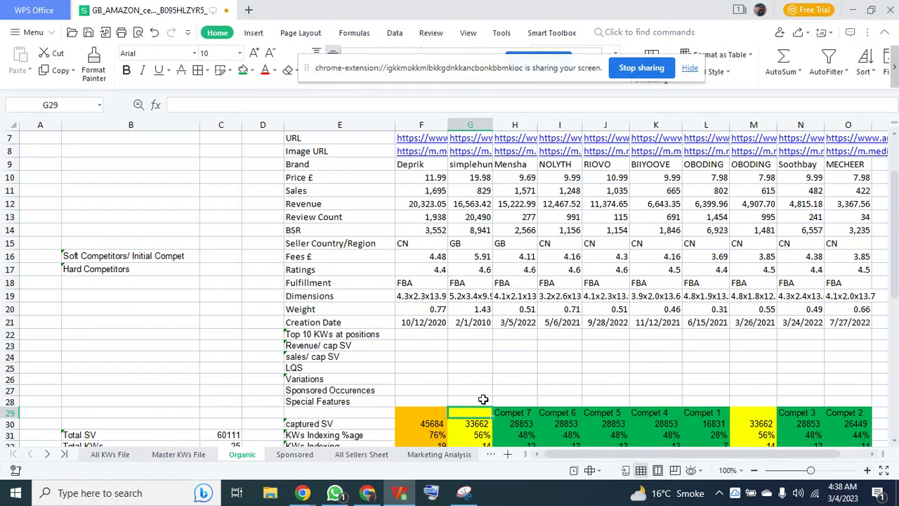
left_click(758, 414)
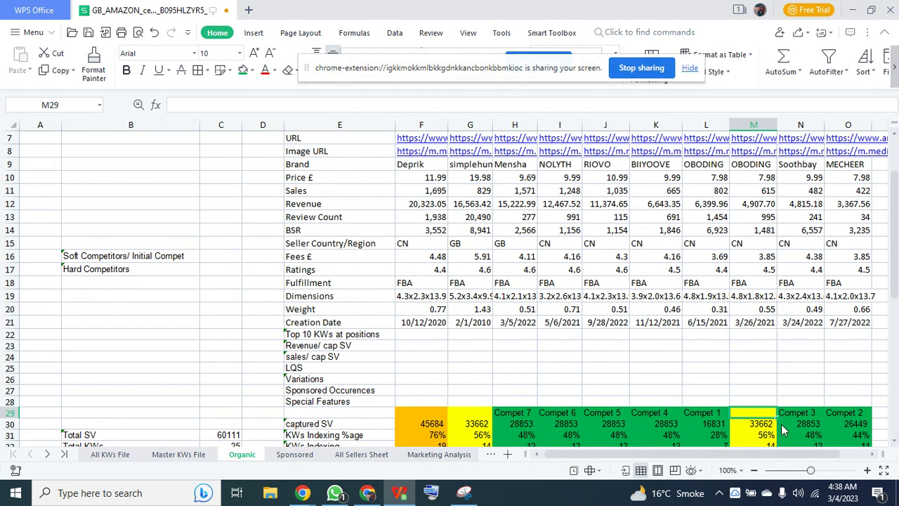
type("Compet 8")
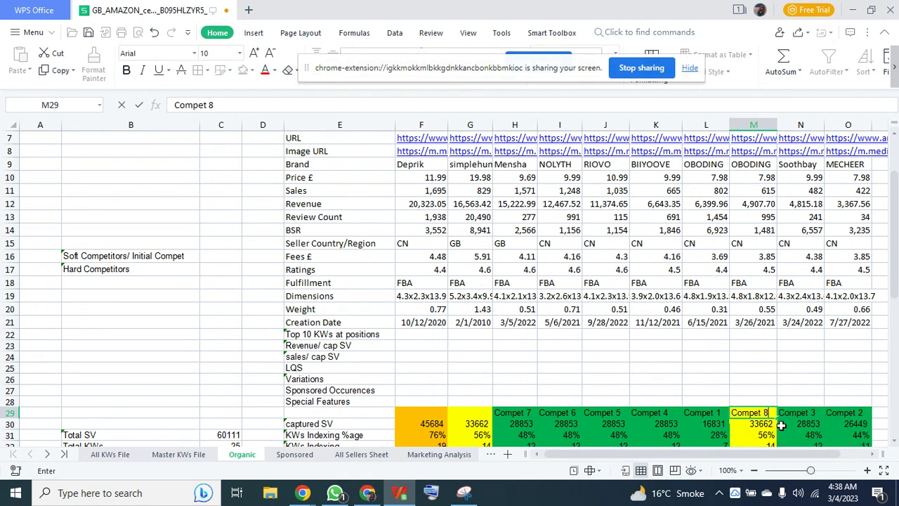
key("Return")
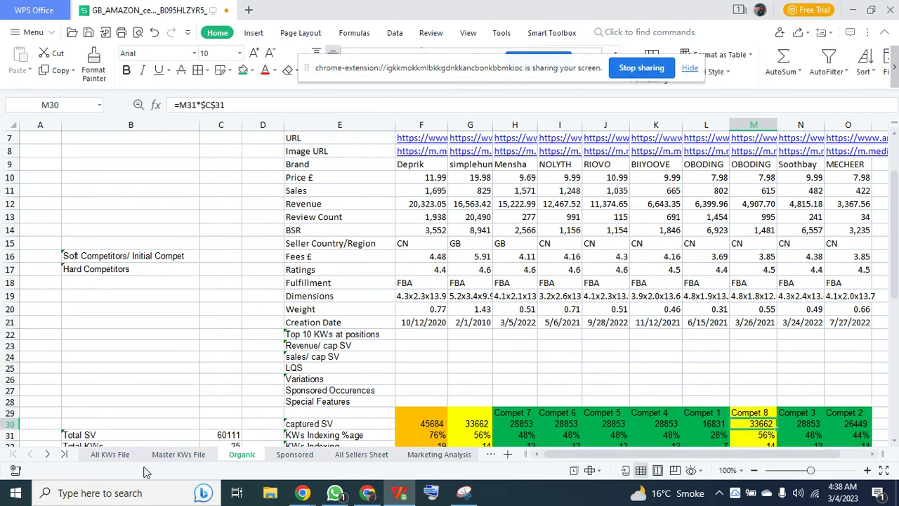
left_click(482, 412)
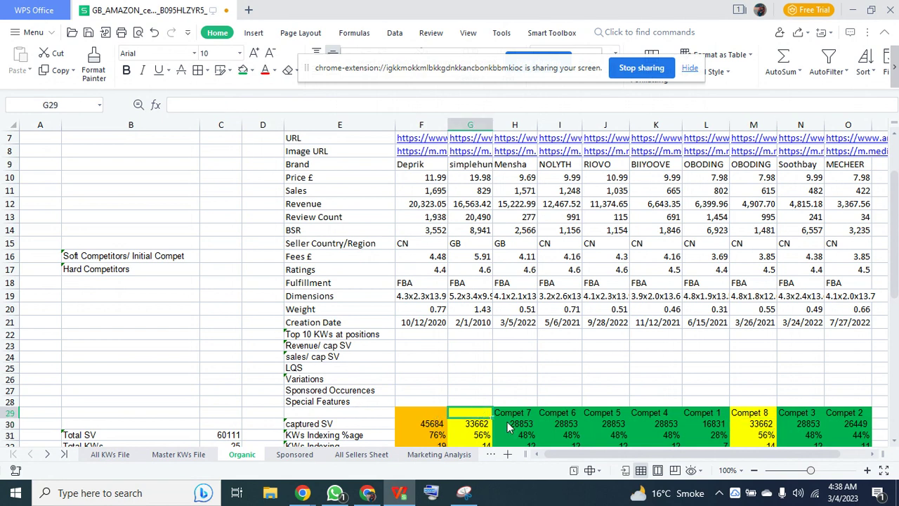
type("Compet")
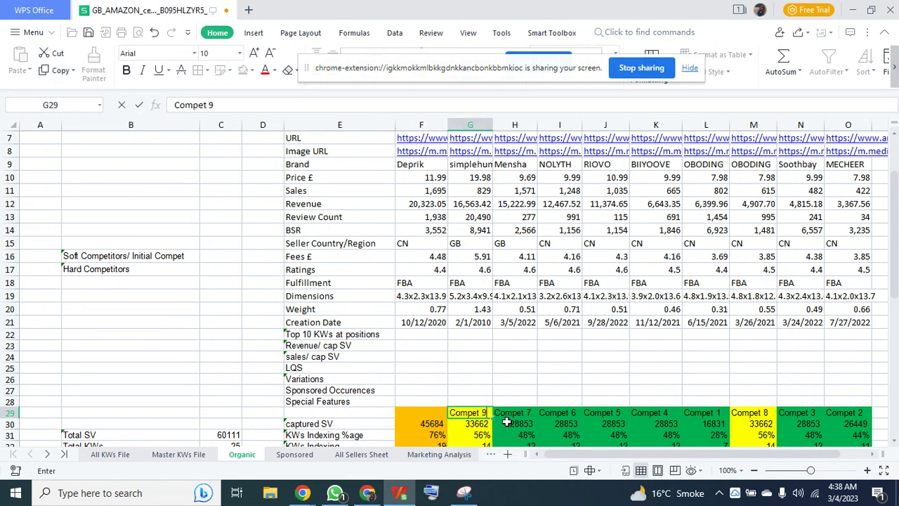
type(" 9")
key("Return")
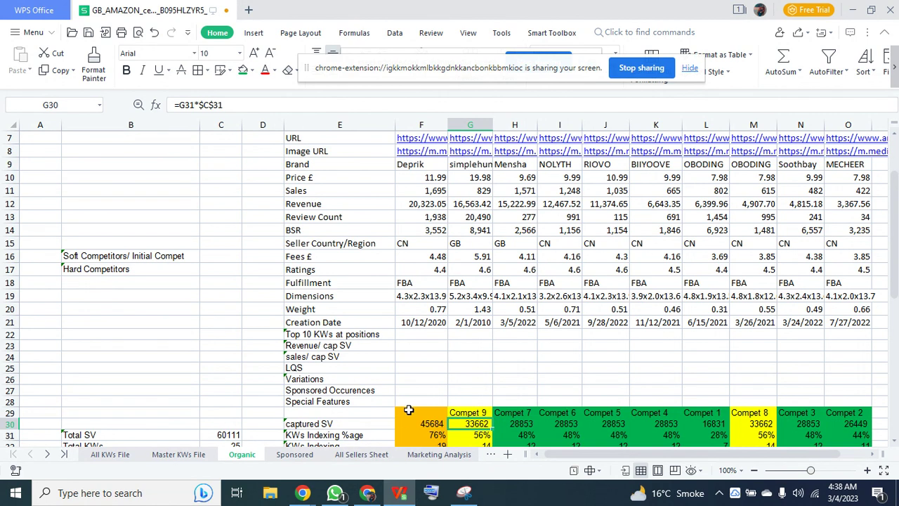
Label the orange Deprik column "Compet 10" in cell F29
left_click(425, 415)
type("Compe")
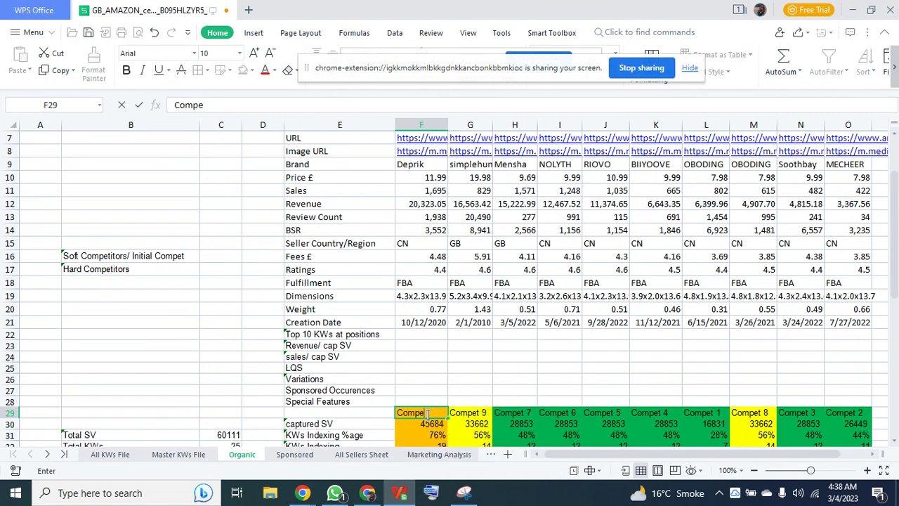
type("t 10")
key("Return")
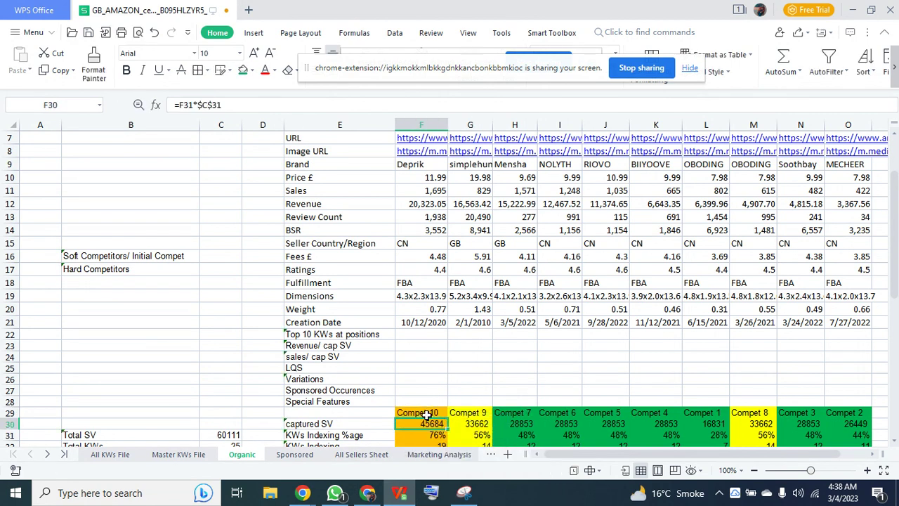
Enter the row heading "Competitors" in cell E29, beside the competitor labels
left_click(331, 415)
type("Comp")
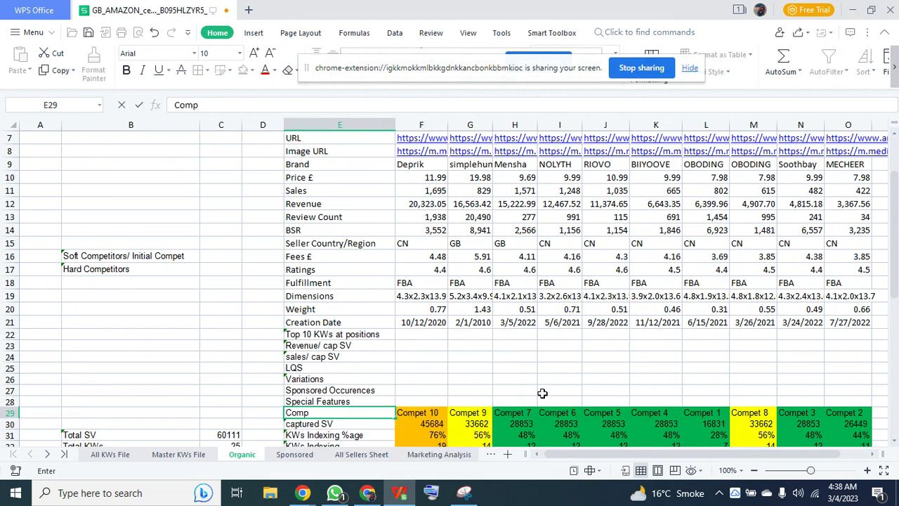
type("etitors")
key("Return")
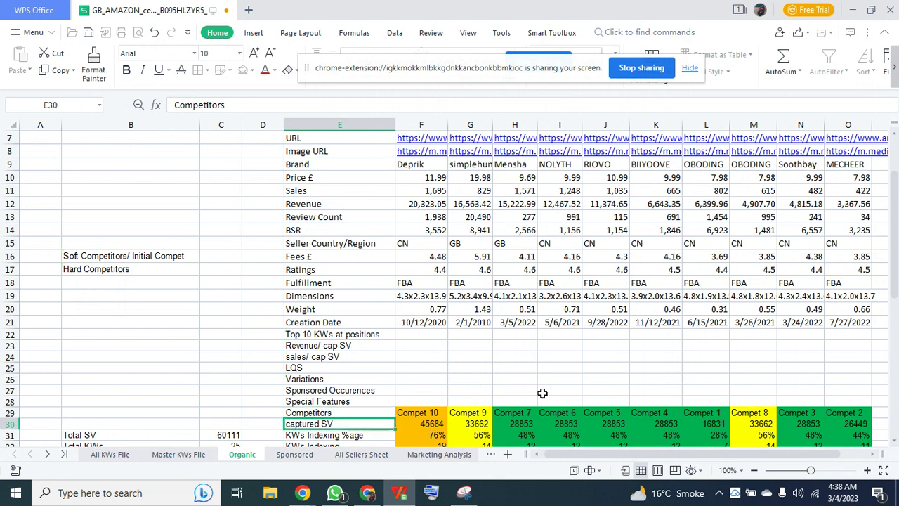
Review the competitor ranking in row 29, checking the Compet 1 column's KWs Indexing in L32 against its revenue and the Compet 3 column
scroll(527, 418, "down", 1)
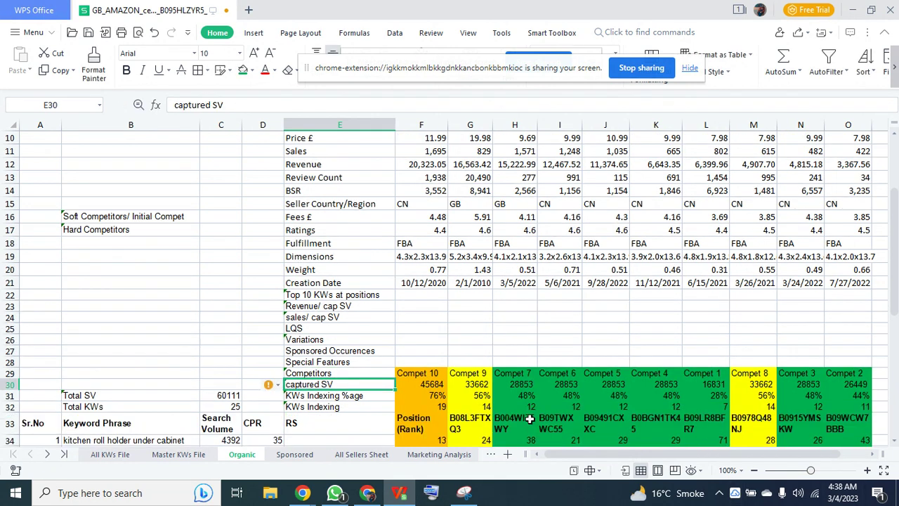
scroll(525, 414, "up", 1)
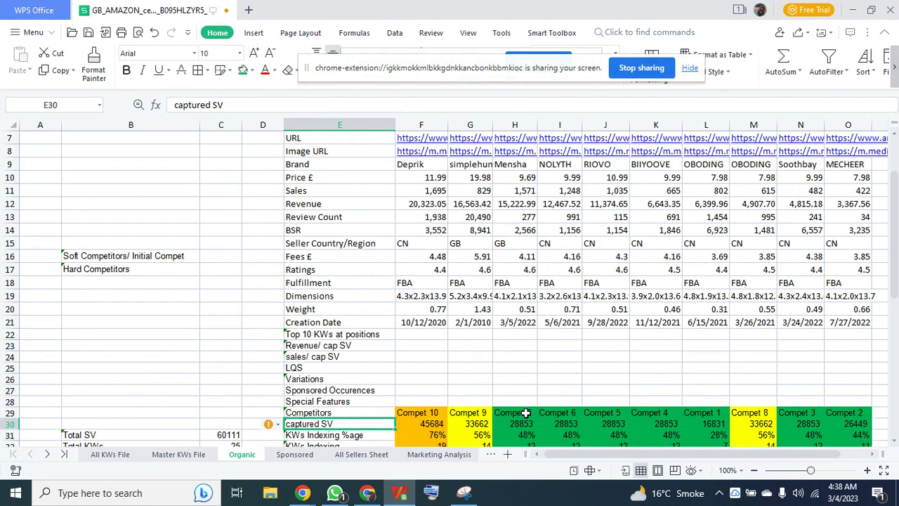
scroll(569, 211, "down", 1)
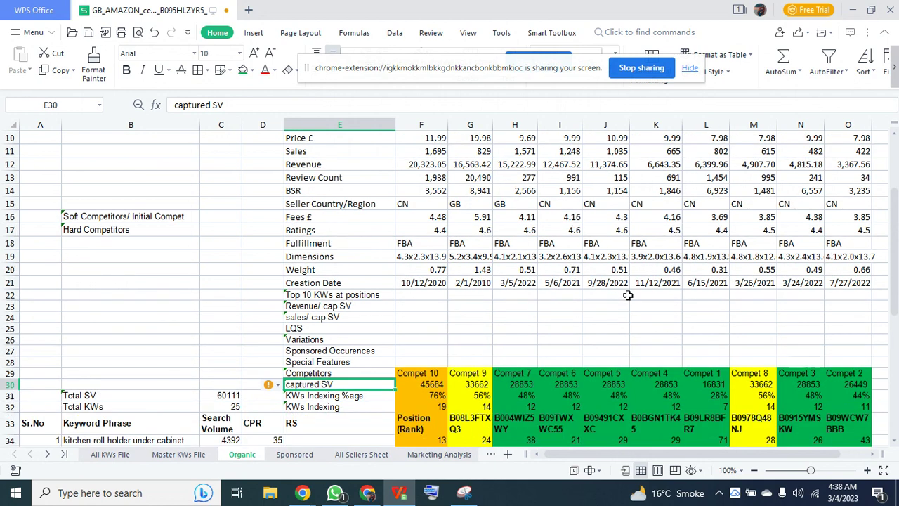
left_click(718, 376)
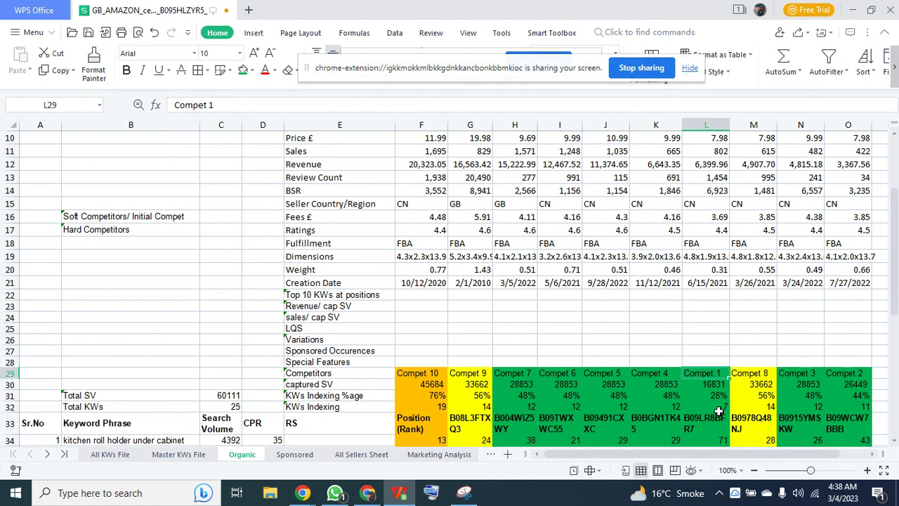
left_click(718, 408)
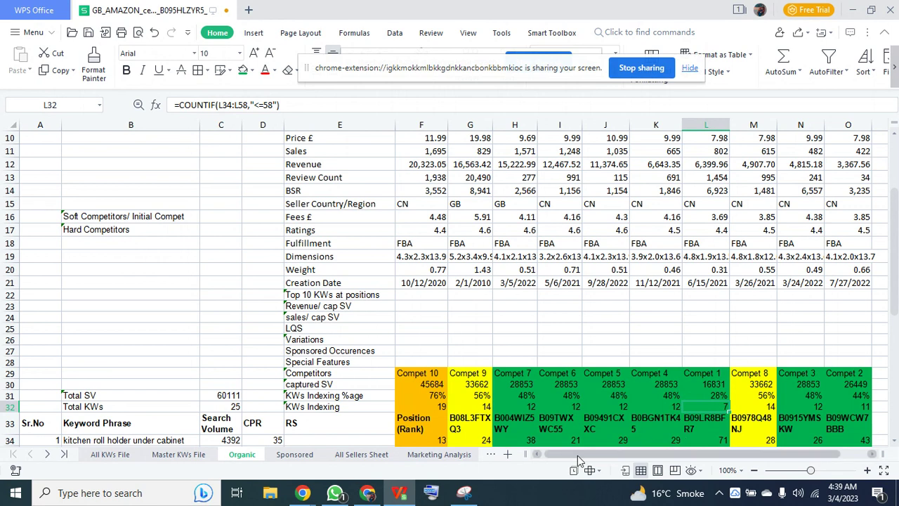
scroll(594, 420, "up", 1)
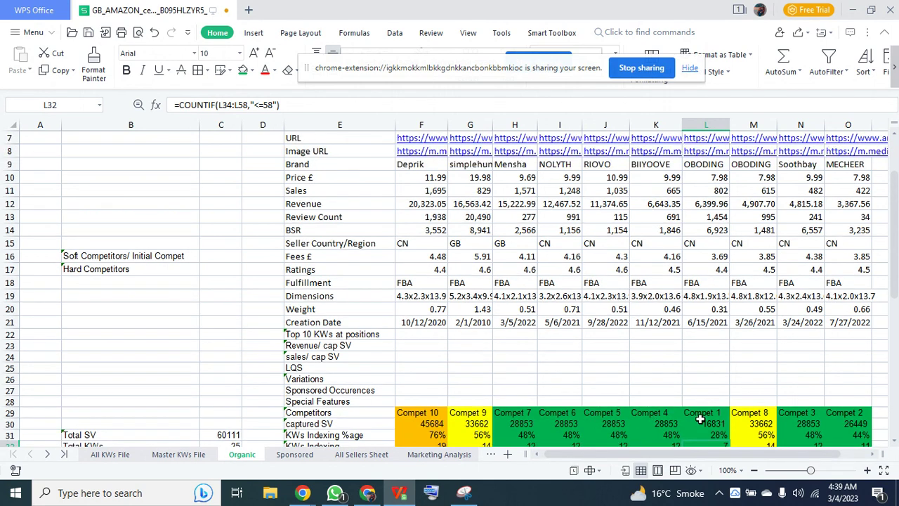
left_click(822, 446)
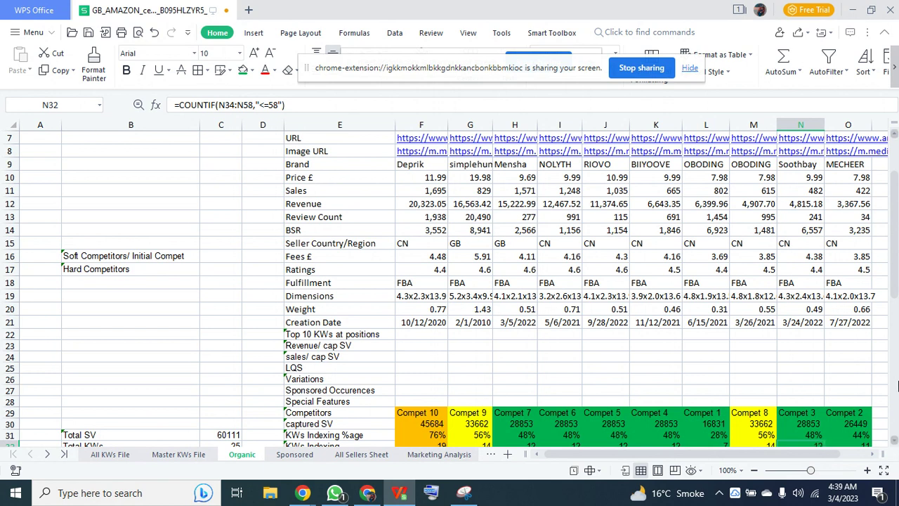
left_click(719, 445)
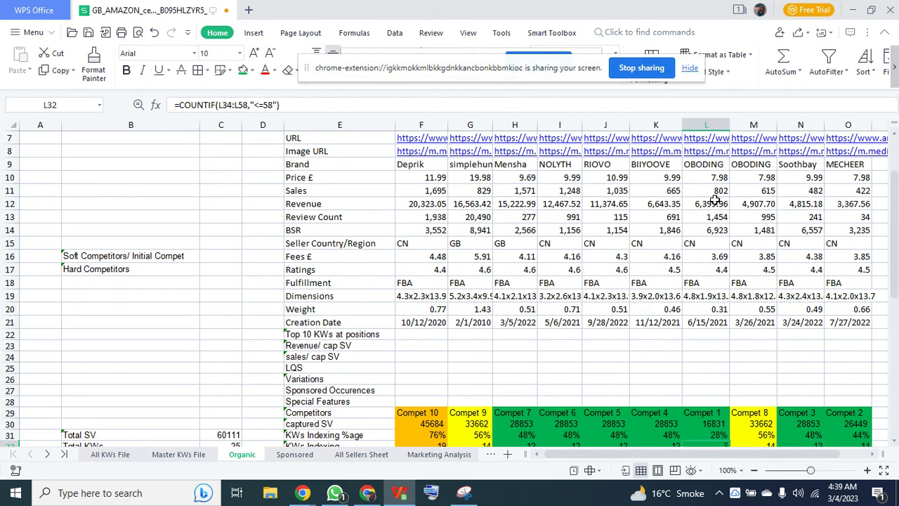
left_click(715, 200)
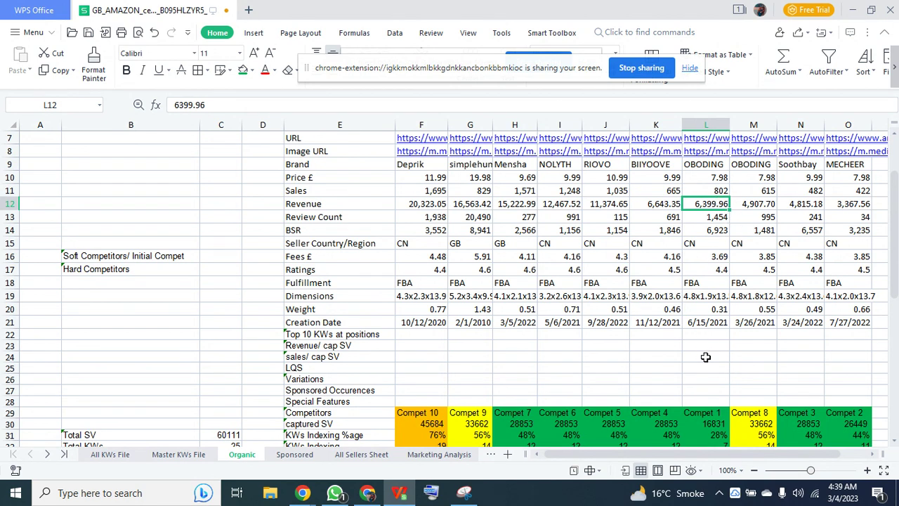
left_click(710, 447)
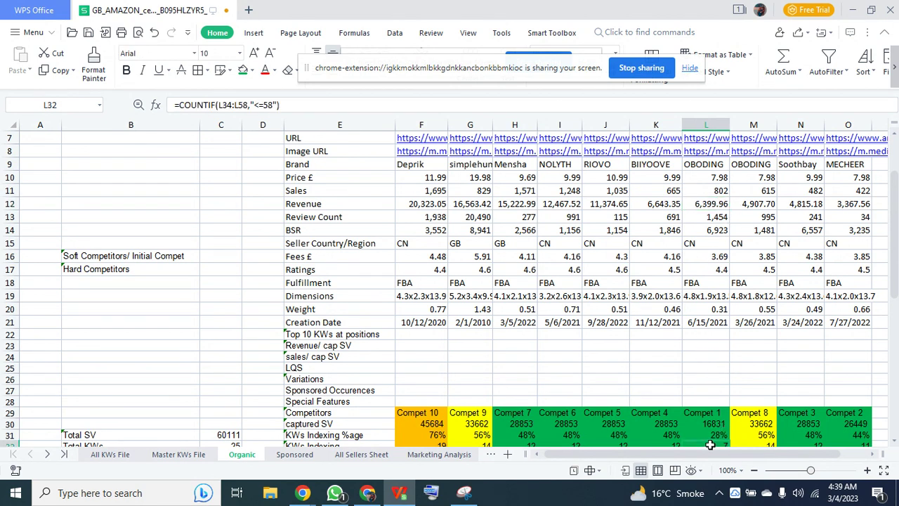
scroll(709, 436, "down", 1)
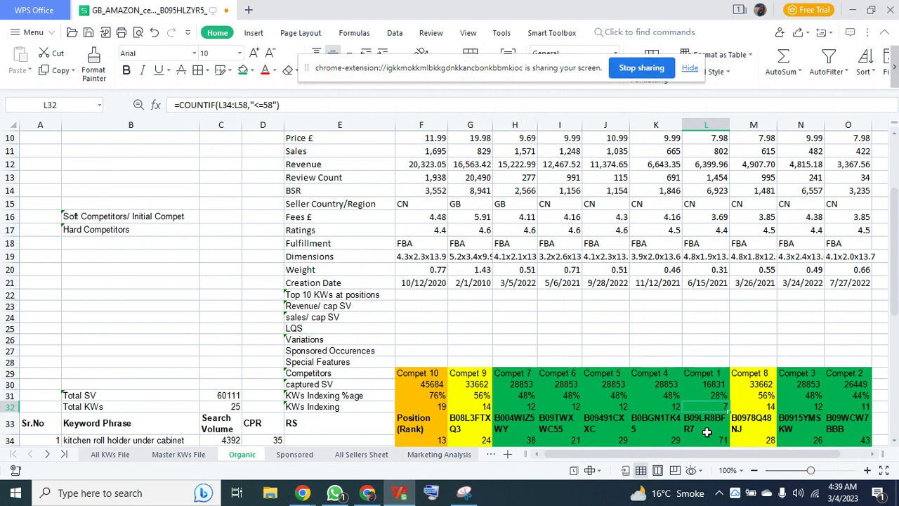
scroll(707, 433, "up", 1)
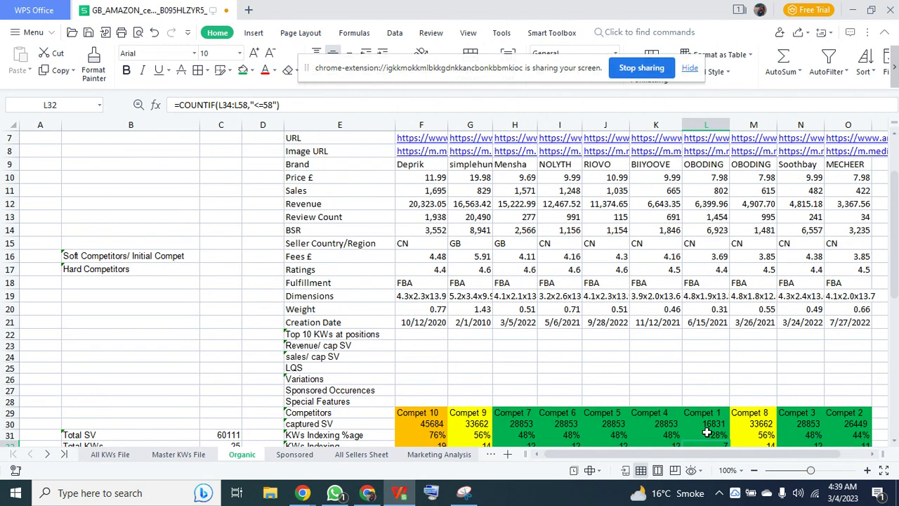
Compare the Compet 1 seller's Revenue in L12 with the revenues of columns K, M, N and O
left_click(712, 204)
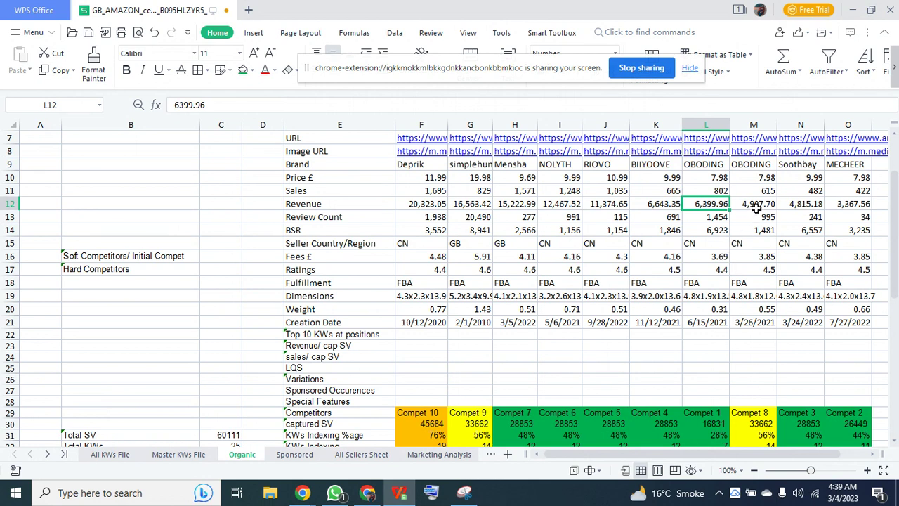
left_click(757, 206)
left_click(813, 204)
left_click(844, 202)
left_click(677, 205)
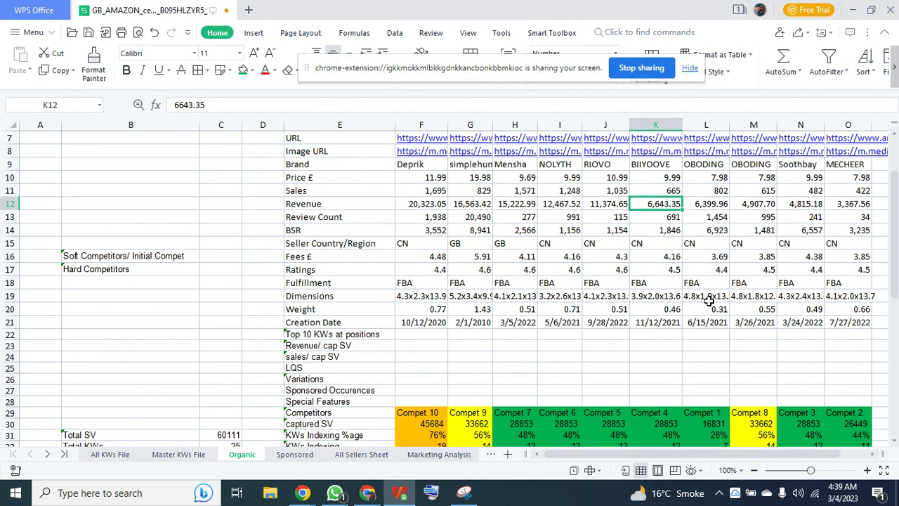
left_click(712, 206)
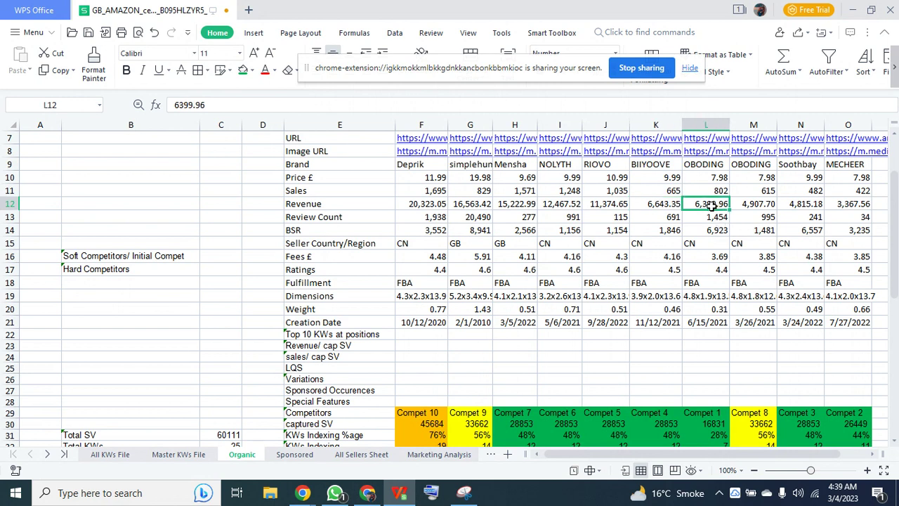
Compare the Compet 1 seller's keyword figures in L29:L32 and Revenue in L12 with the revenues in M12, N12 and O12
left_click_drag(717, 401, 710, 420)
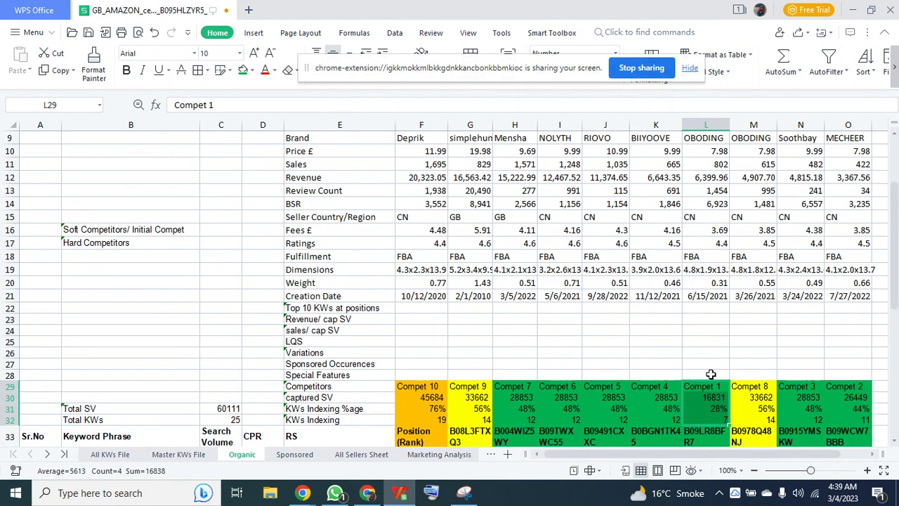
left_click(713, 177)
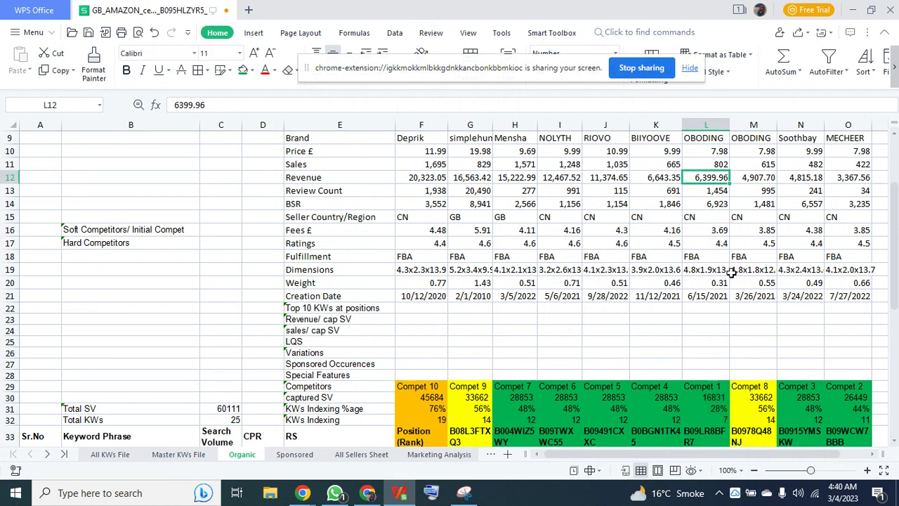
left_click(768, 175)
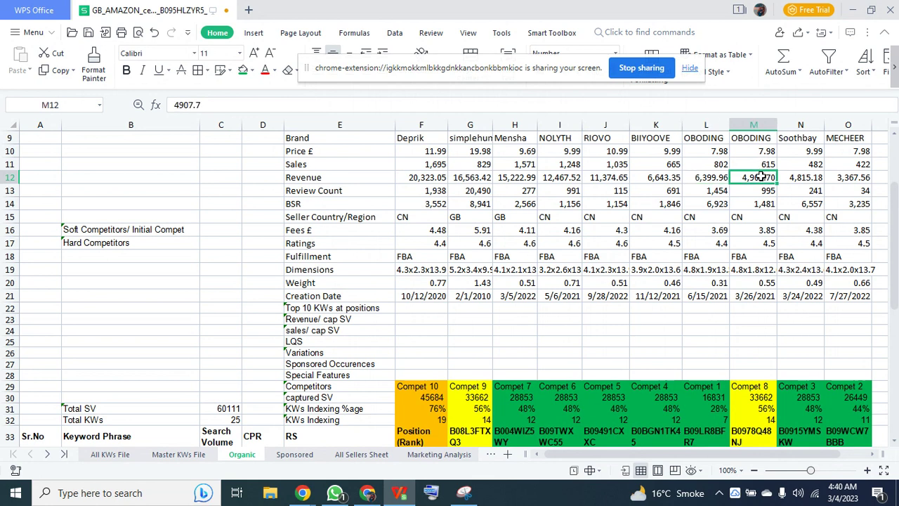
left_click(793, 179)
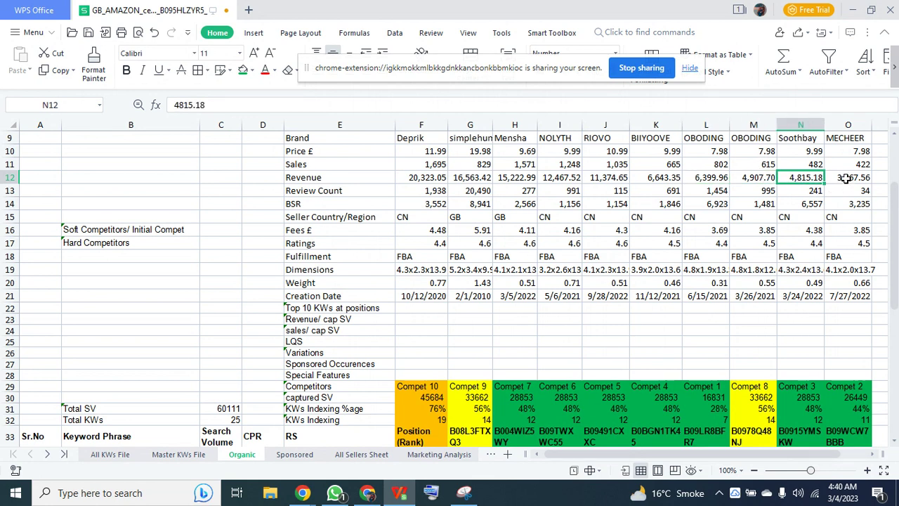
left_click(847, 177)
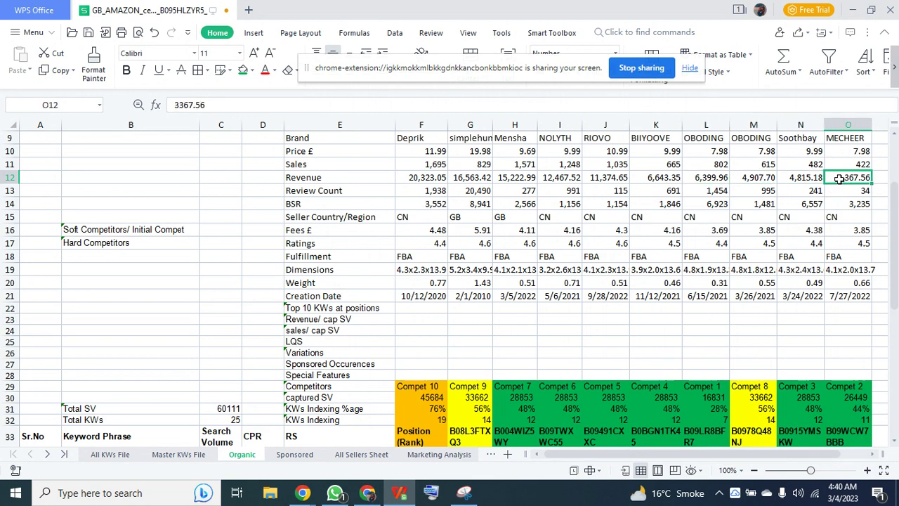
Check Compet 1's KWs Indexing percentage, KWs Indexing and Revenue in column L against Compet 8's captured SV in M30
left_click(755, 386)
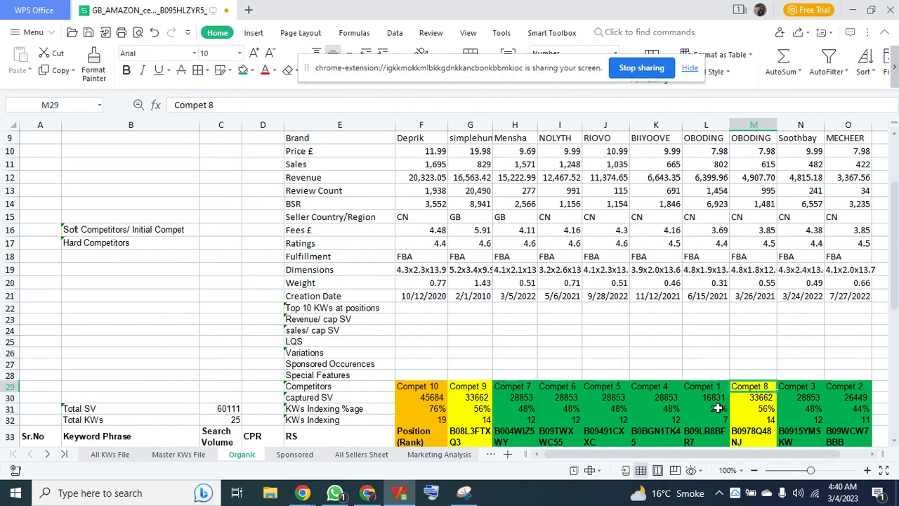
left_click(717, 409)
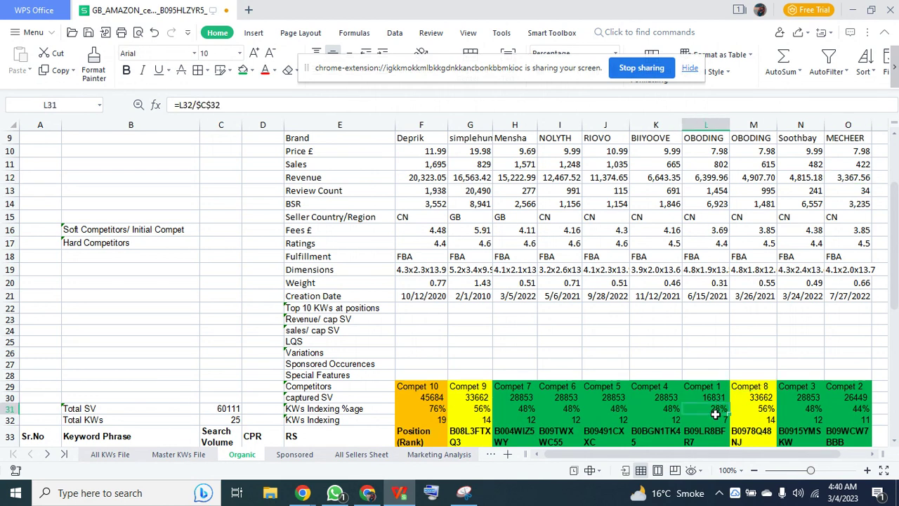
left_click(746, 399)
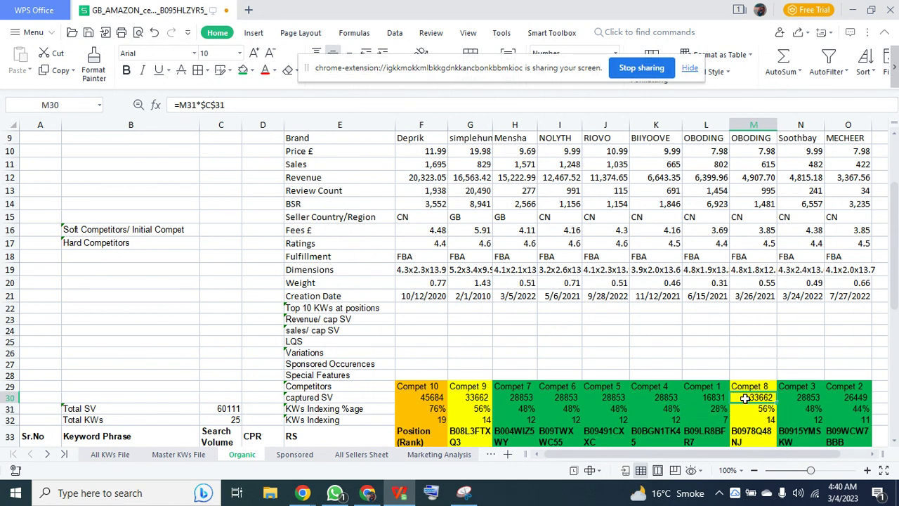
left_click(709, 420)
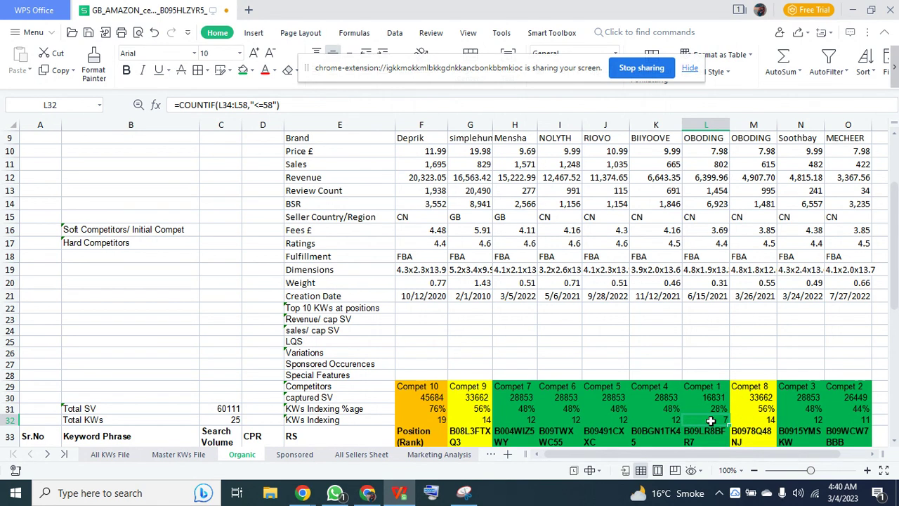
left_click(709, 181)
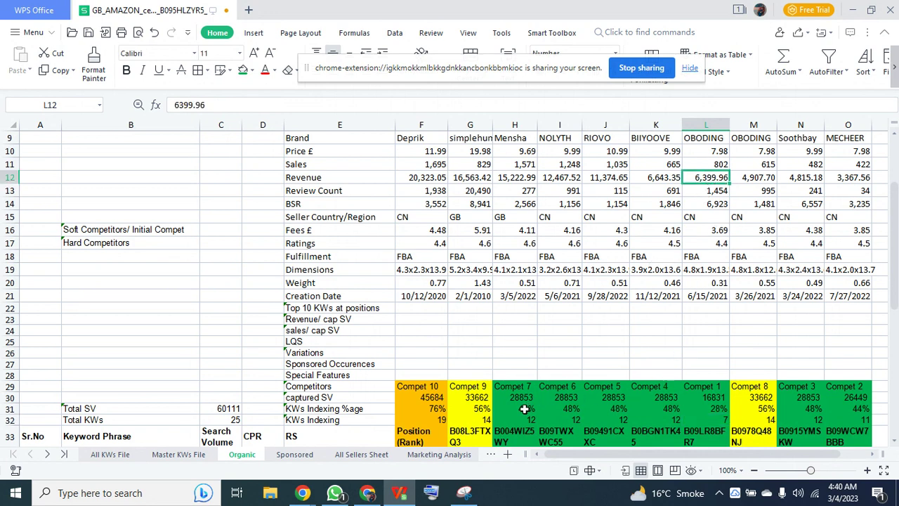
Review the green block H29:L32 beside the yellow Compet 8 column, and check the Compet 9 seller's Revenue in G12
left_click_drag(519, 388, 692, 419)
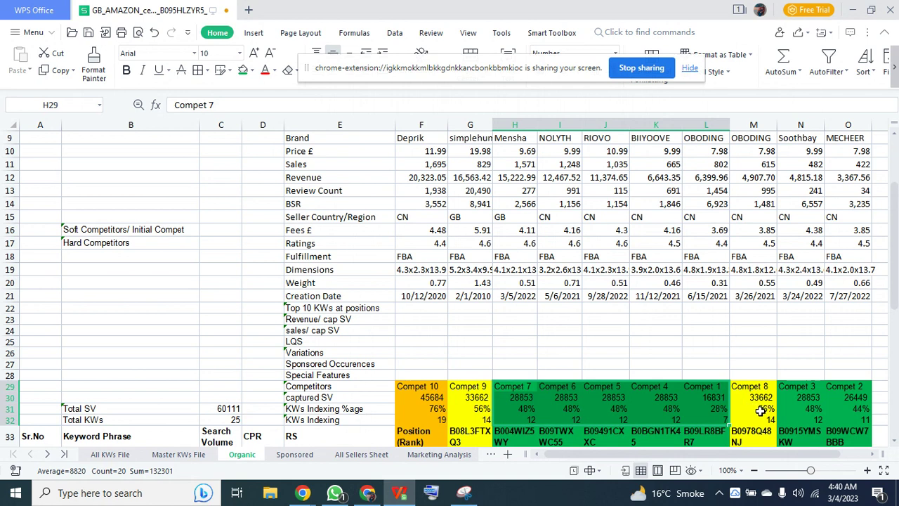
left_click(760, 416)
key("Up")
key("Up")
key("Up")
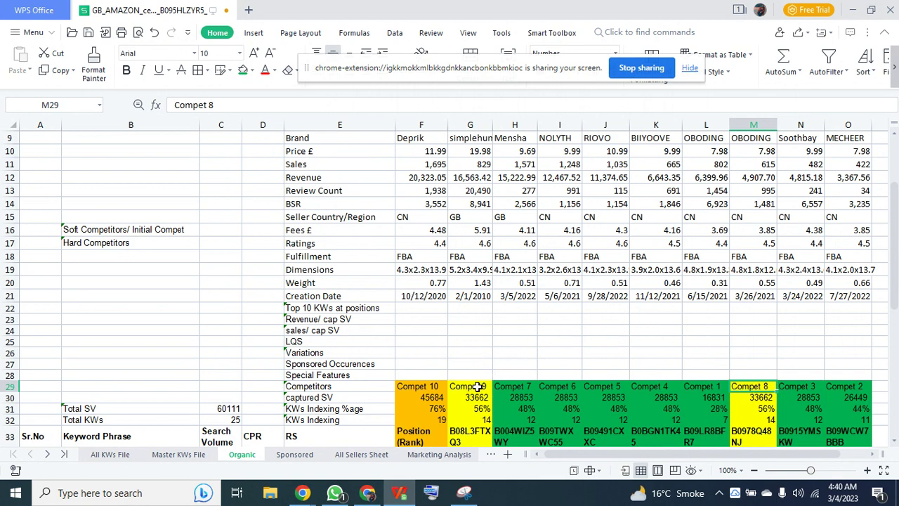
left_click(474, 180)
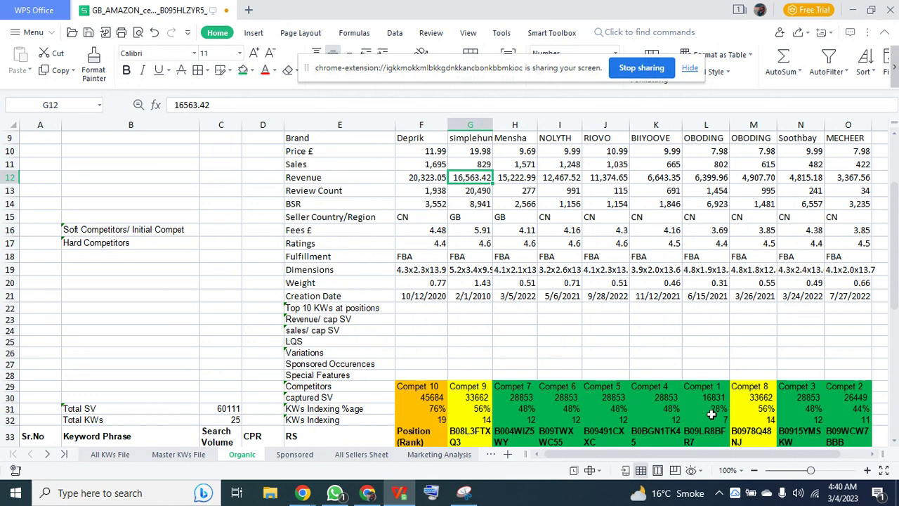
Compare the KWs Indexing of Compet 1 in L32 and Compet 8 in M32, along with Compet 8's Revenue in M12
left_click(711, 412)
left_click(719, 421)
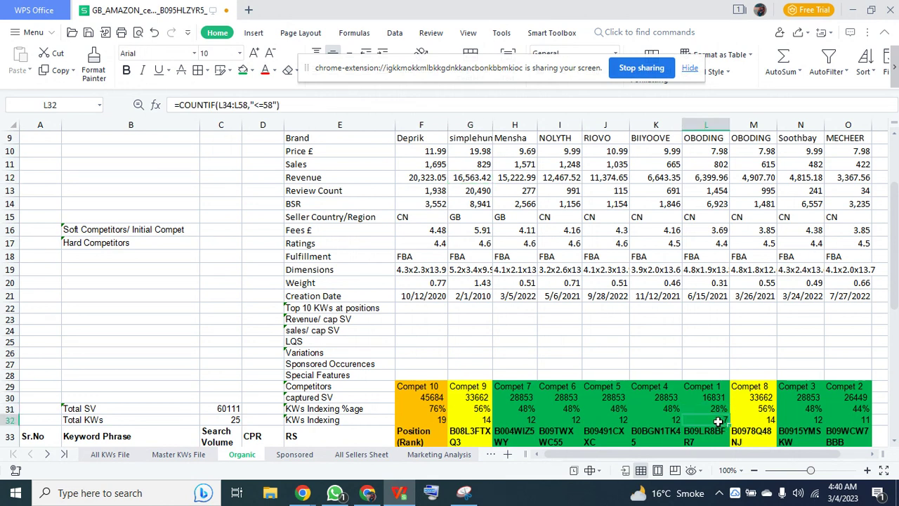
left_click(764, 420)
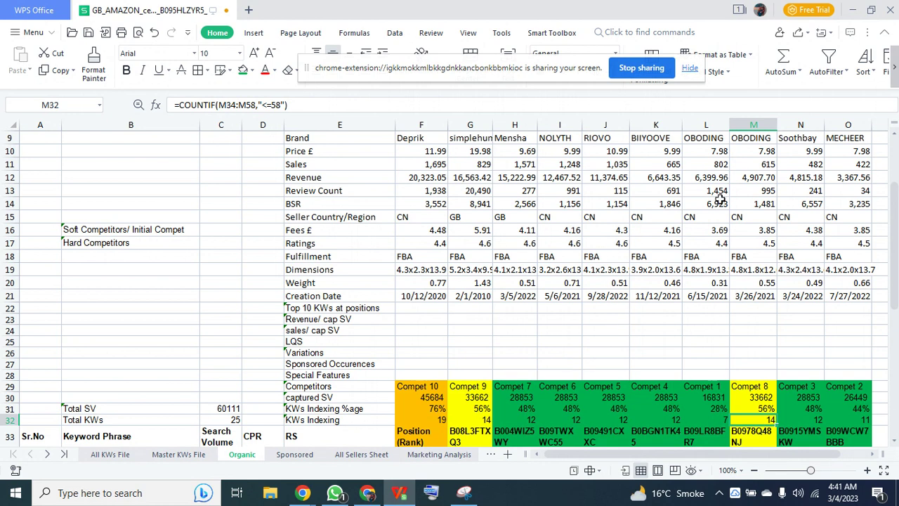
left_click(762, 173)
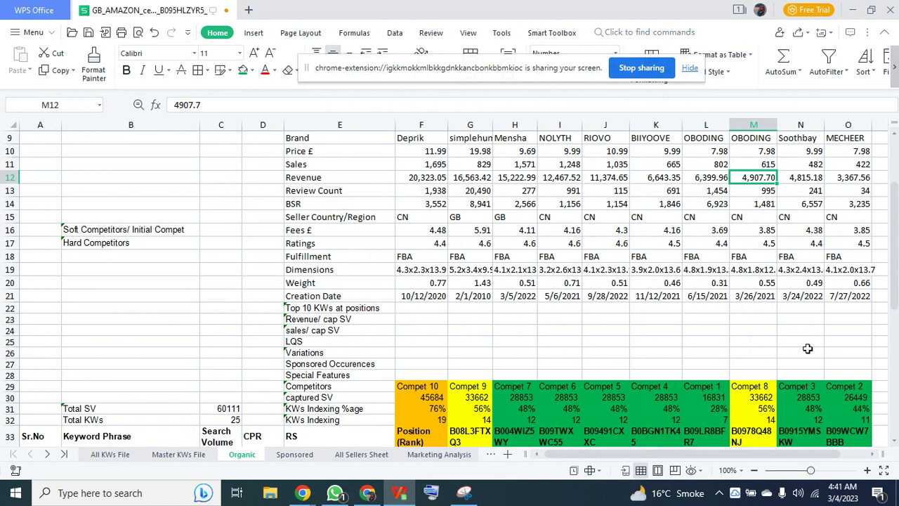
left_click(715, 419)
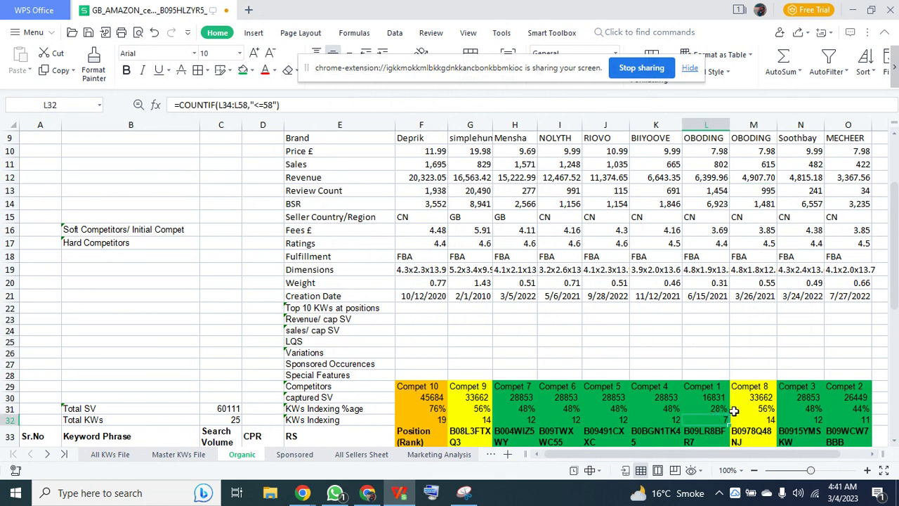
left_click(771, 421)
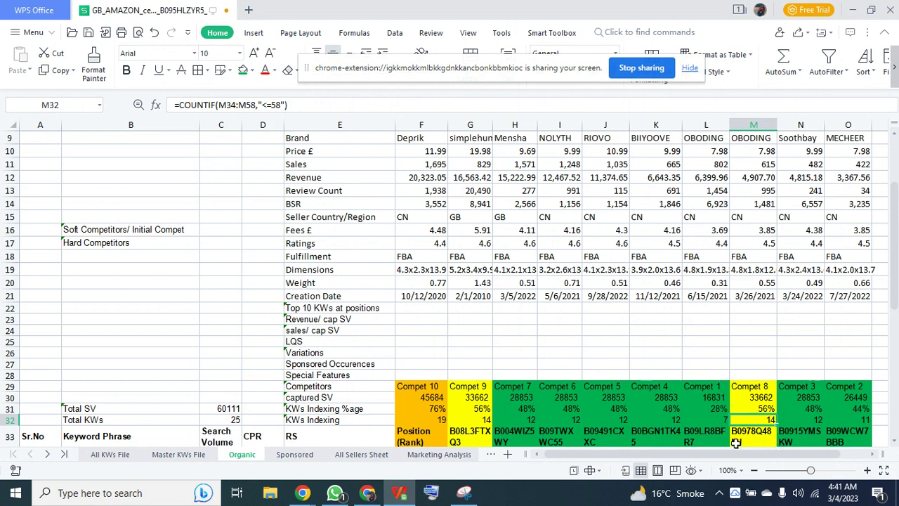
Examine the KWs Indexing row across the green columns H to L against the yellow Compet 8 column
left_click(685, 427)
left_click(609, 420)
left_click(562, 420)
left_click(516, 420)
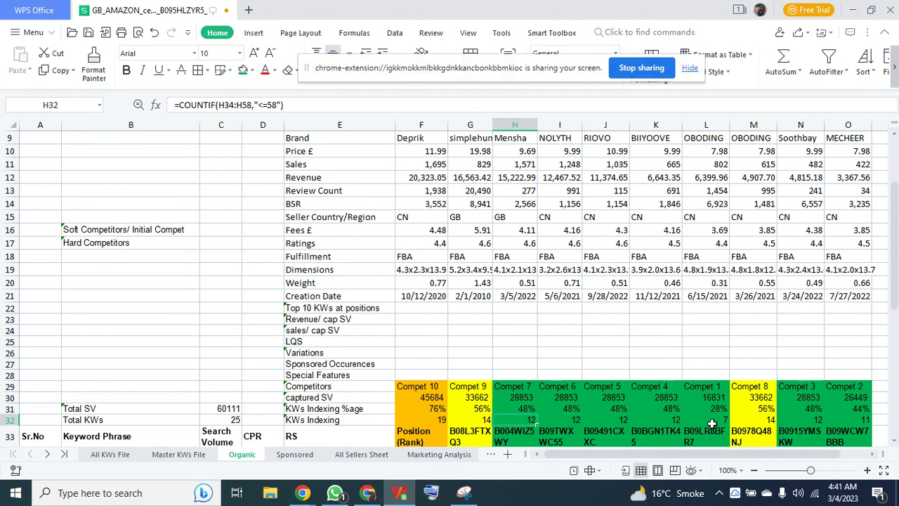
left_click_drag(747, 419, 750, 426)
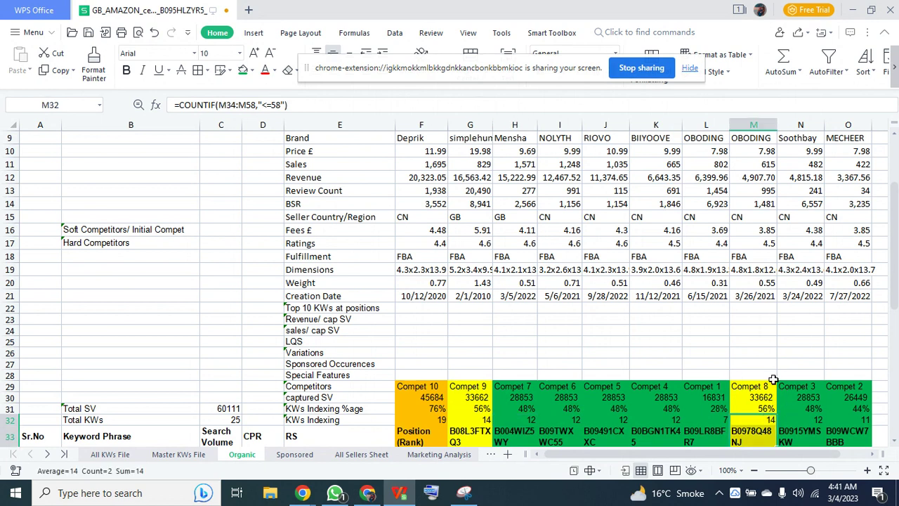
left_click_drag(687, 416, 522, 391)
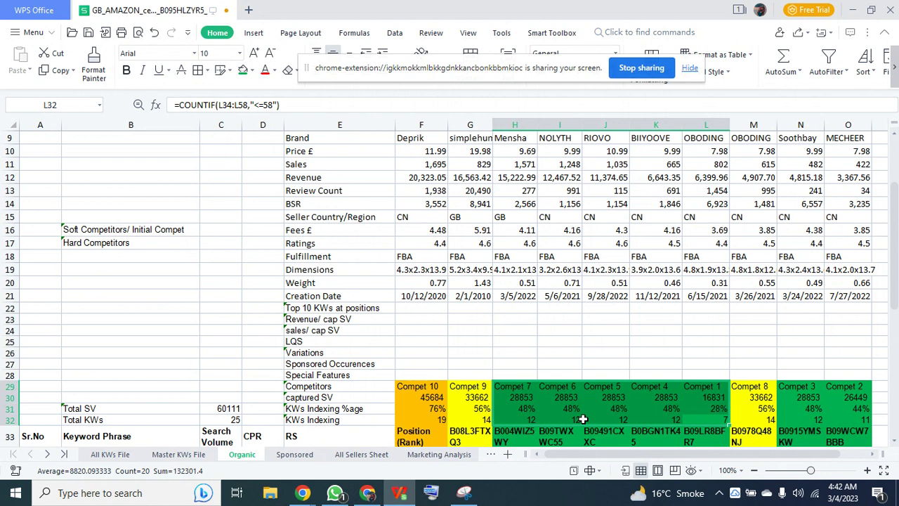
Review the keyword phrases in B34:B58 alongside the sellers' ranking positions, starting from "kitchen roll holder under cabinet"
scroll(133, 338, "down", 6)
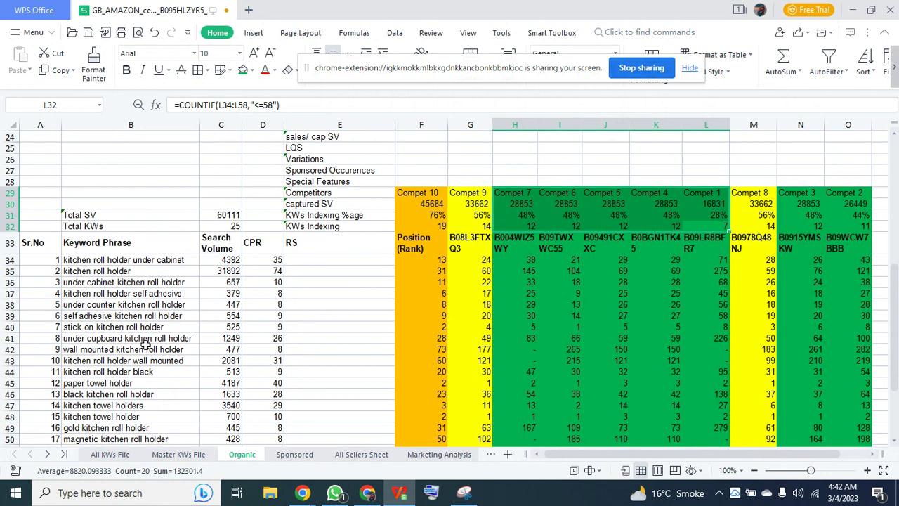
left_click(125, 226)
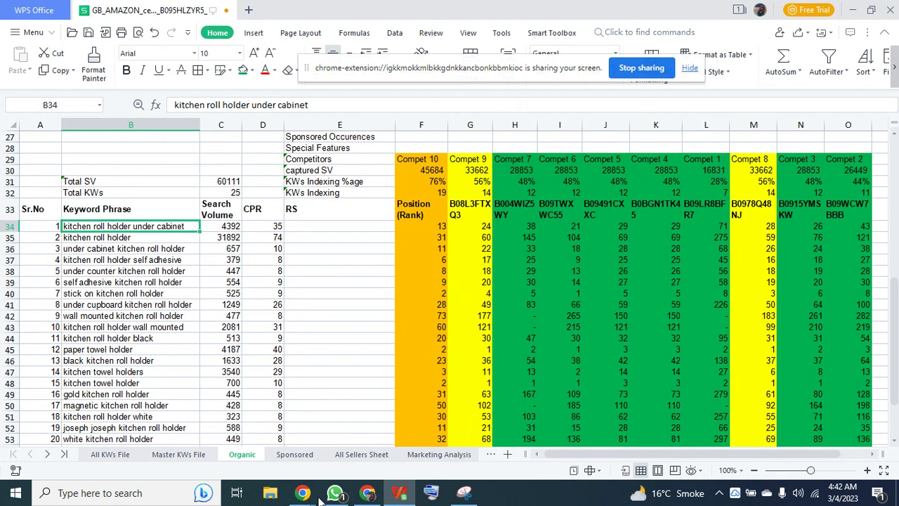
key("ctrl+shift+Down")
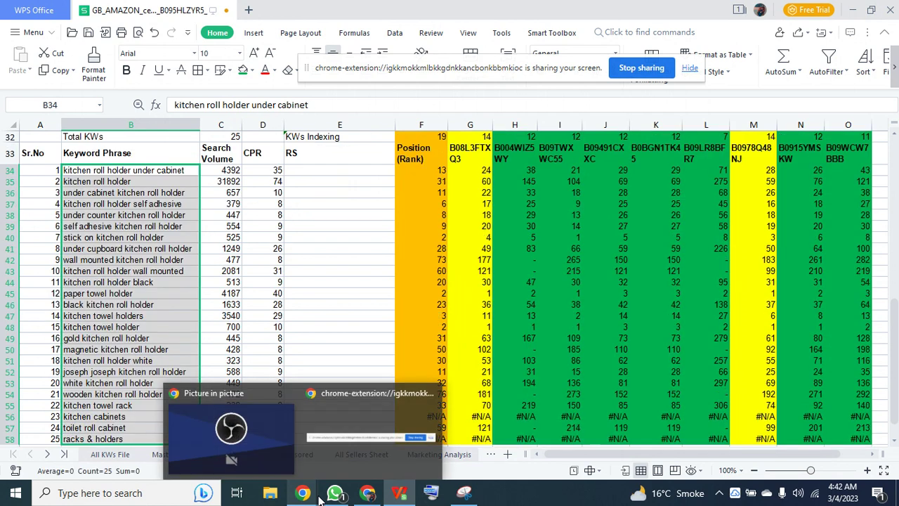
scroll(121, 318, "up", 1)
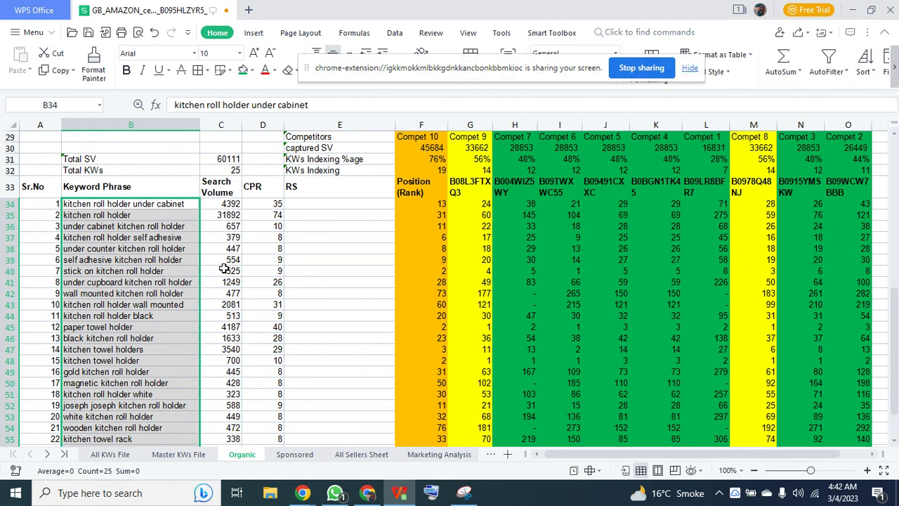
scroll(218, 270, "up", 2)
scroll(147, 290, "down", 4)
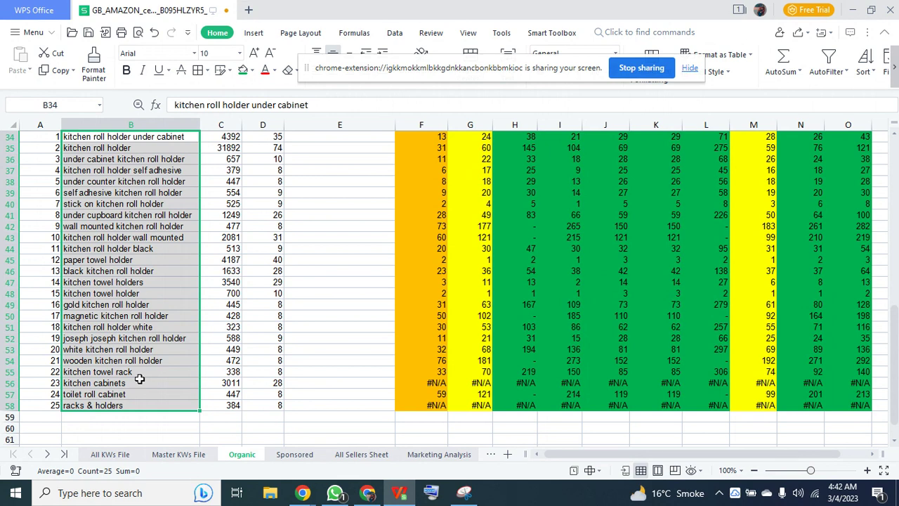
scroll(144, 235, "up", 1)
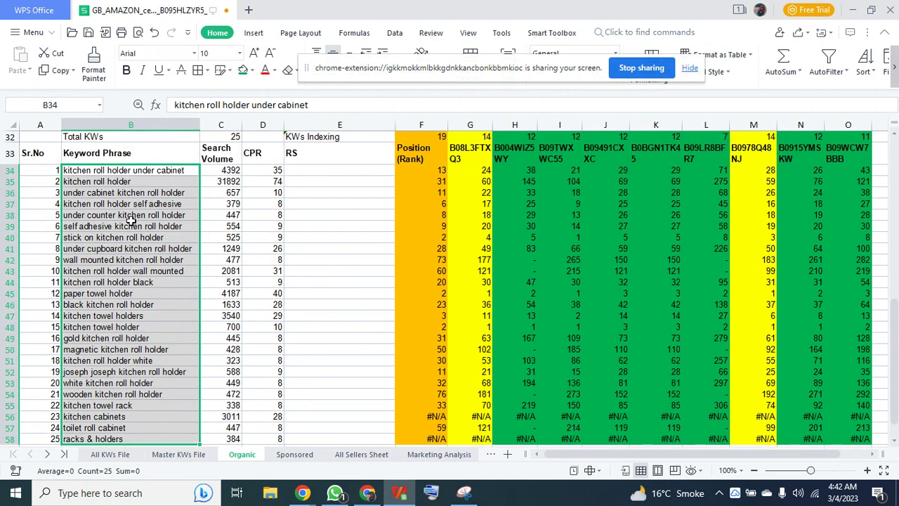
left_click(150, 175)
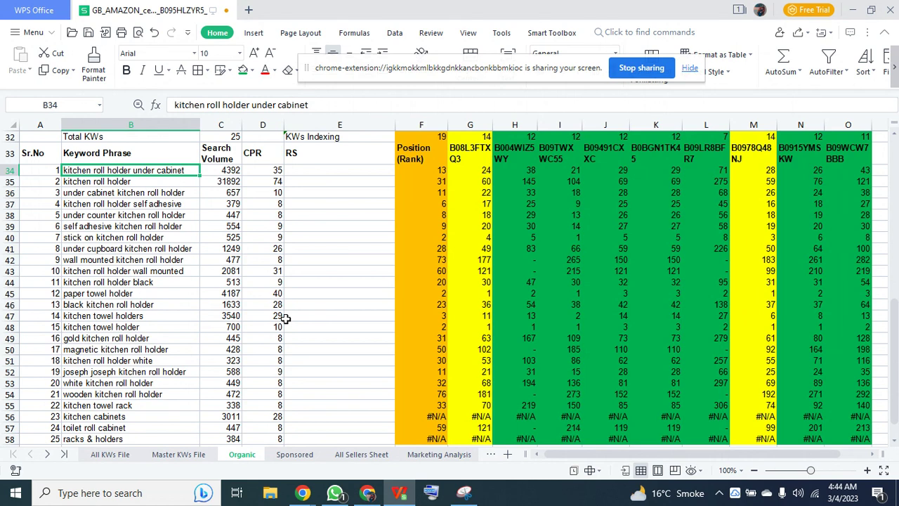
Recheck Compet 1's KWs Indexing and Revenue against Compet 8's KWs Indexing in M32 and the green sellers' in H32:K32
scroll(355, 327, "up", 4)
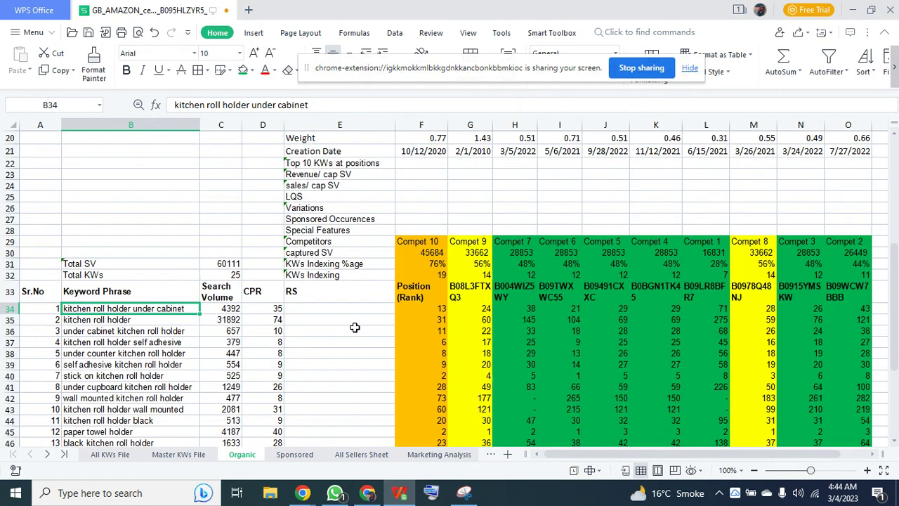
left_click(714, 274)
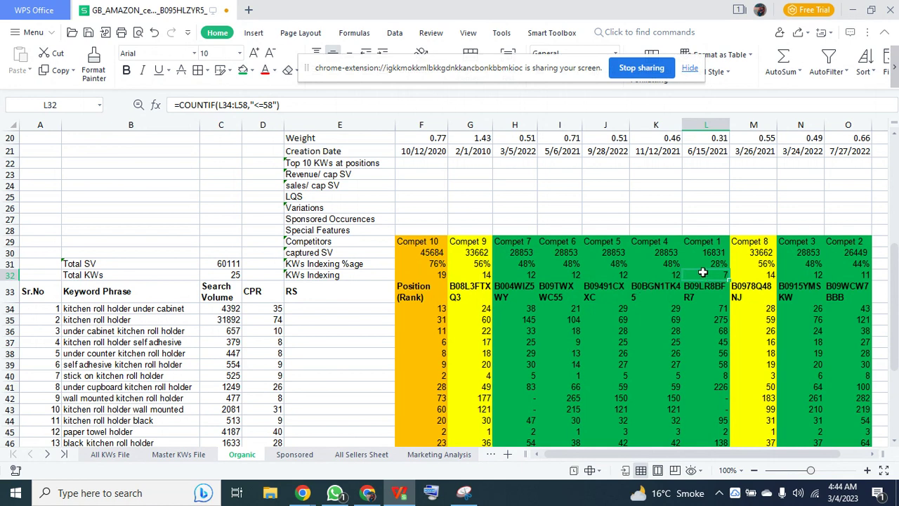
scroll(701, 161, "up", 3)
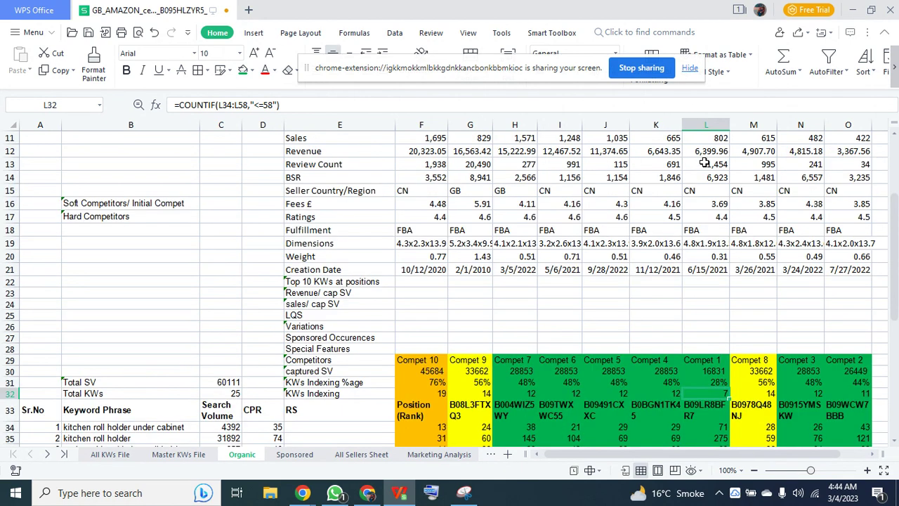
left_click(708, 152)
scroll(711, 172, "up", 1)
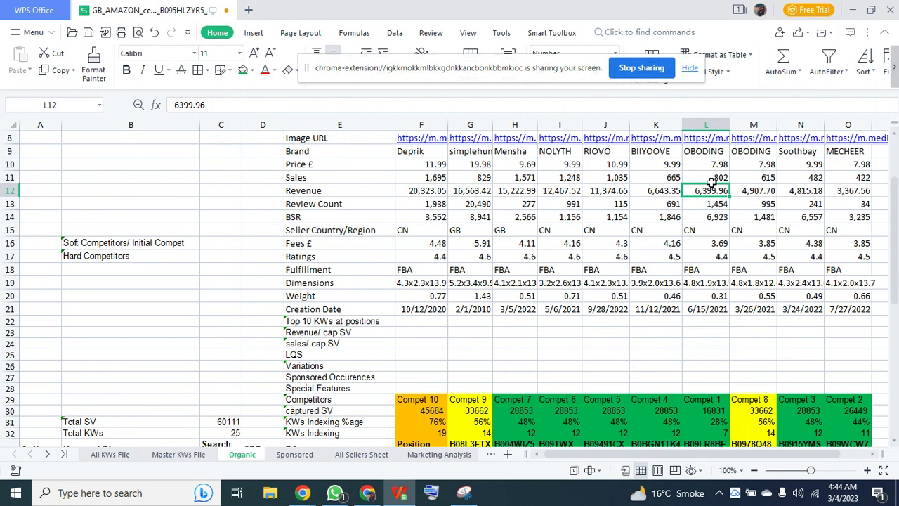
scroll(709, 188, "down", 2)
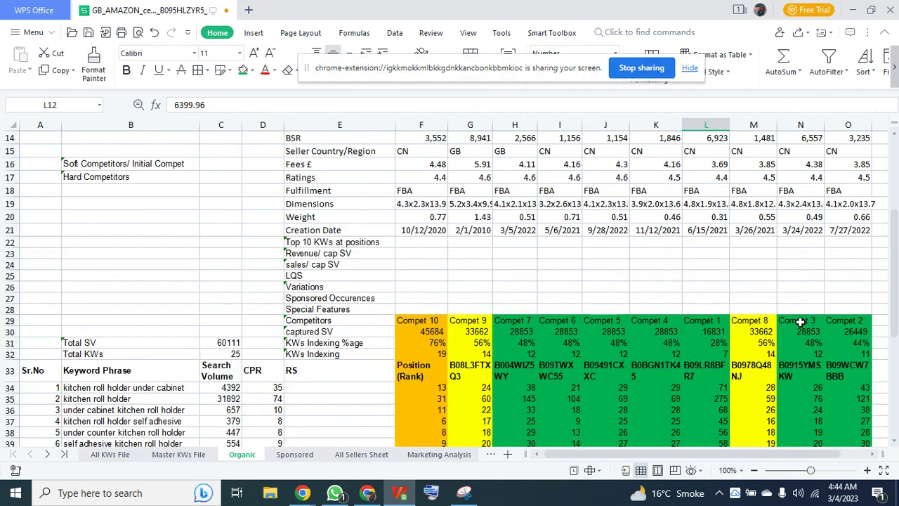
left_click(771, 353)
left_click(645, 336)
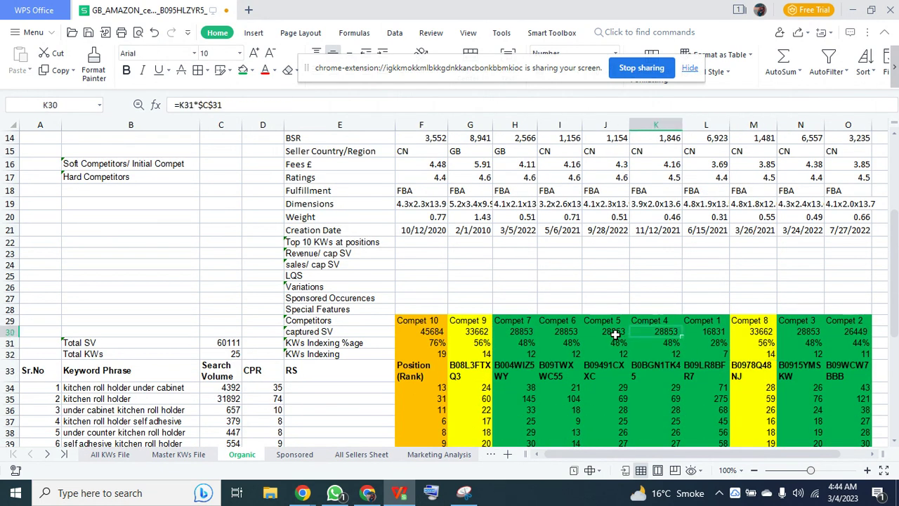
left_click_drag(521, 353, 660, 353)
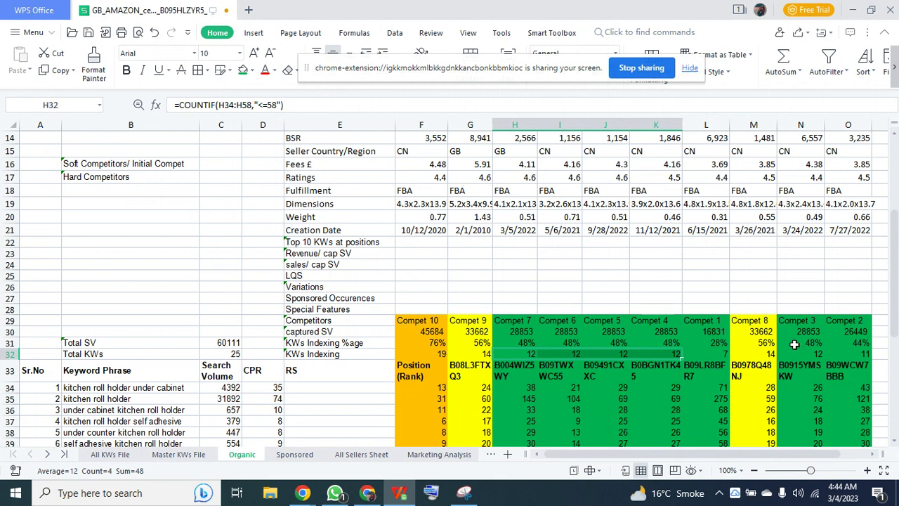
Compare the KWs Indexing %age of Compet 3 and Compet 2 in N31:O31 with Compet 8's KWs Indexing %age and captured SV
left_click_drag(804, 343, 859, 341)
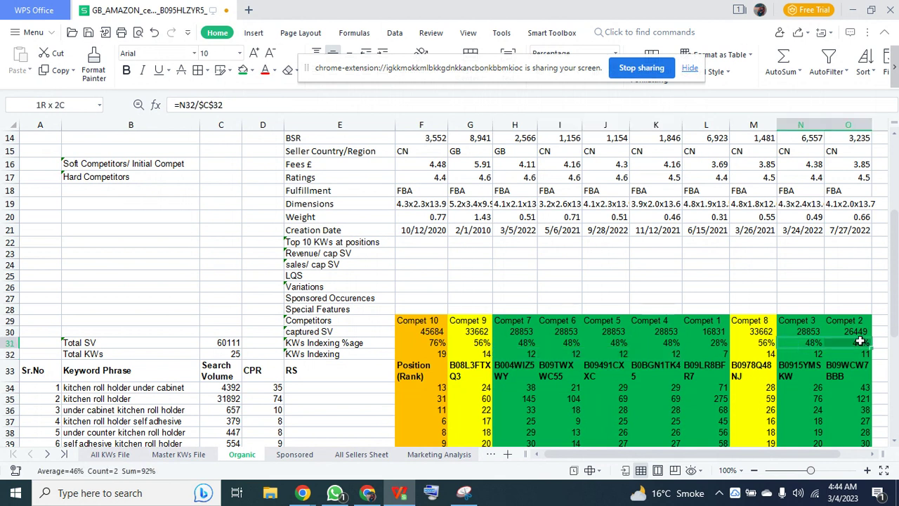
left_click(752, 346)
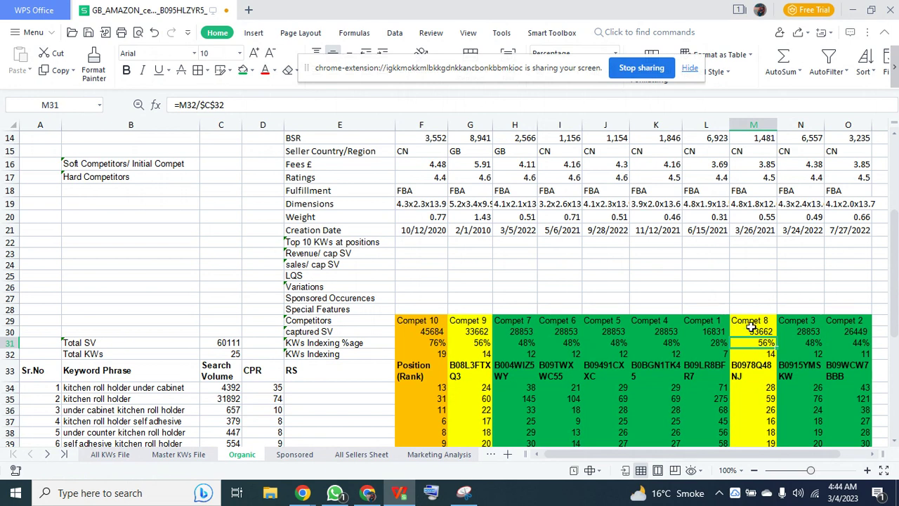
left_click_drag(752, 309, 476, 304)
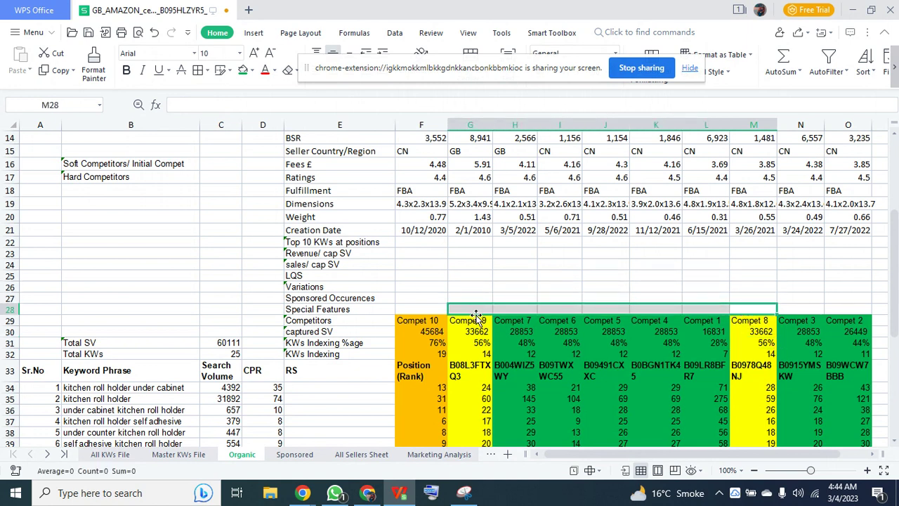
left_click(757, 331)
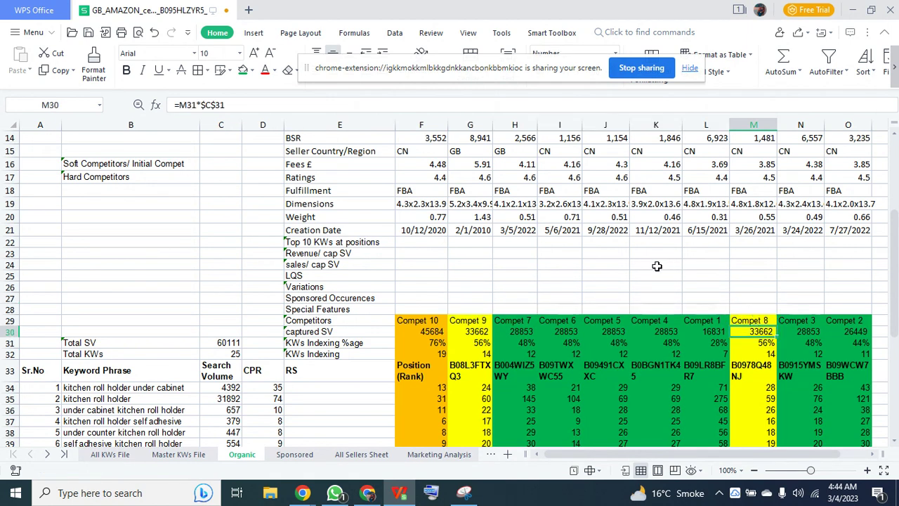
Compare the green sellers' indexing rows in H31:L32 with yellow Compet 9 in G32 and orange Compet 10 in F31:F32
left_click_drag(520, 344, 707, 354)
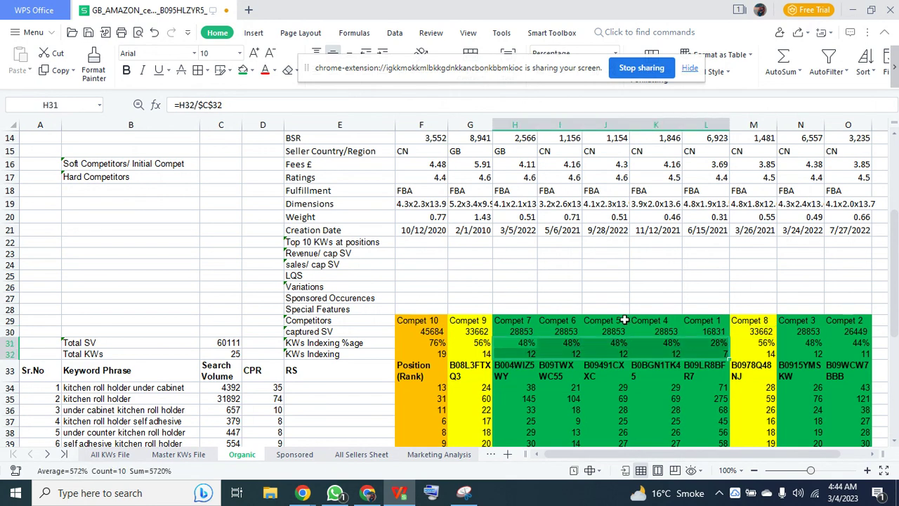
left_click(477, 355)
left_click_drag(436, 344, 437, 354)
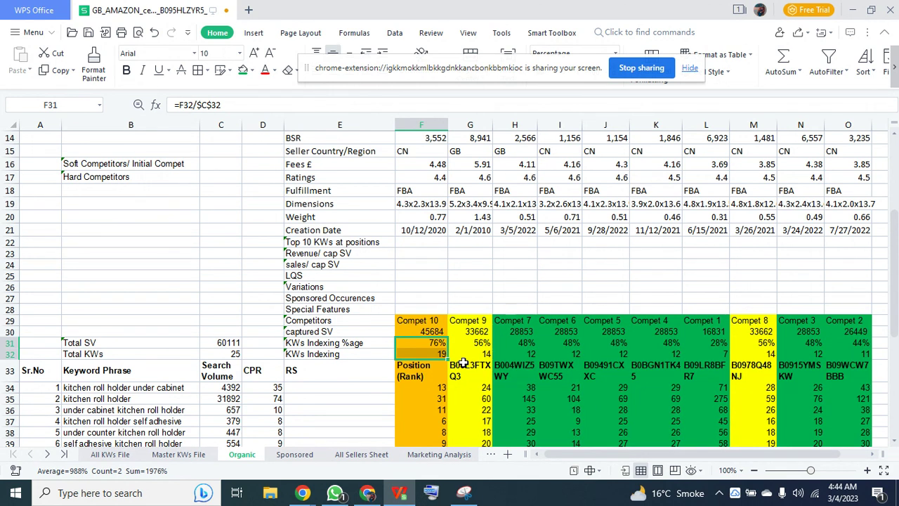
left_click(576, 297)
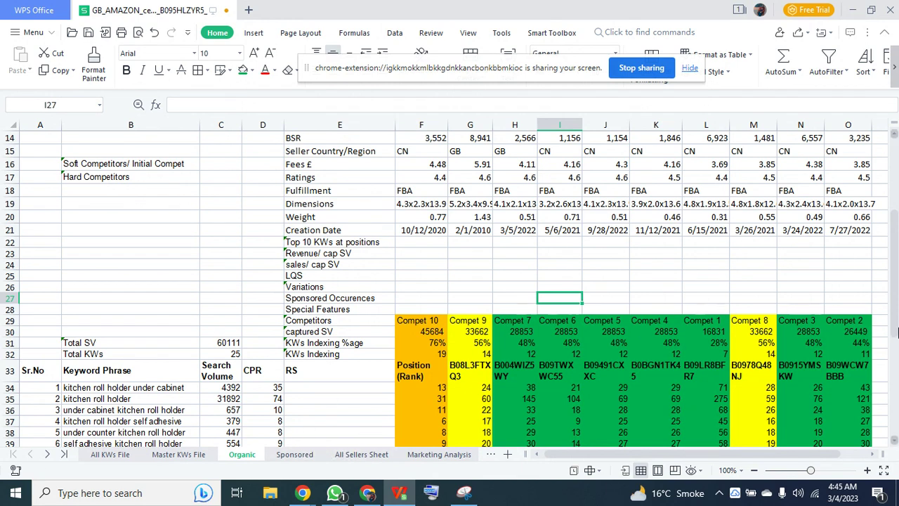
Review the Soft Competitors/ Initial Compet label in B16 alongside the keyword phrases in B34:B48, focusing on "kitchen roll holder"
left_click(147, 162)
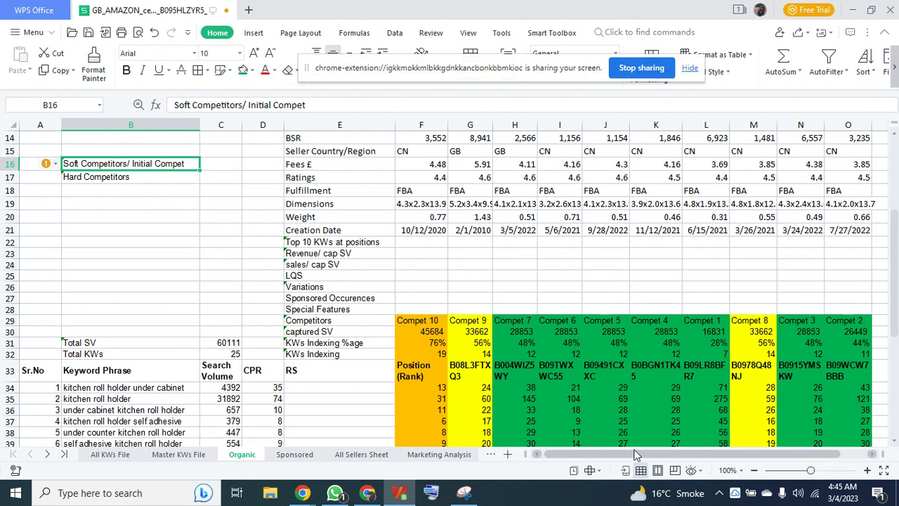
scroll(112, 375, "down", 3)
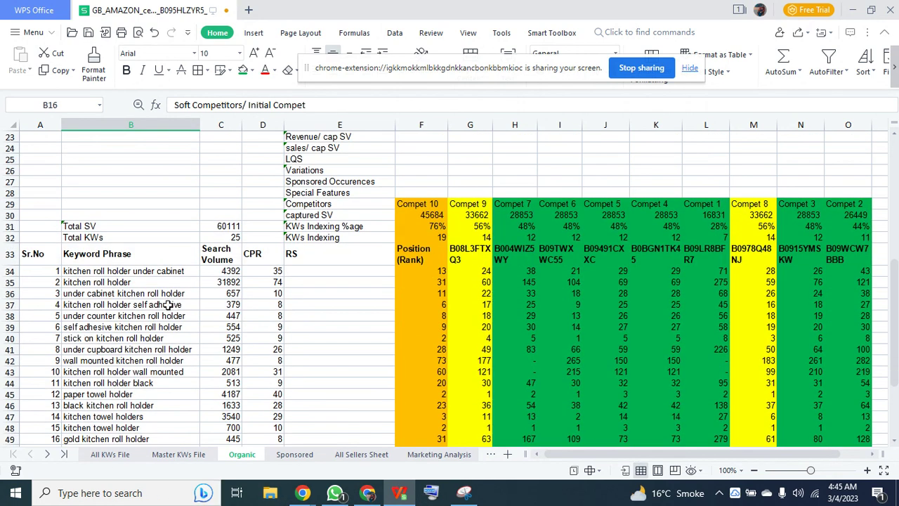
left_click_drag(146, 271, 154, 413)
scroll(155, 411, "up", 3)
scroll(155, 407, "down", 3)
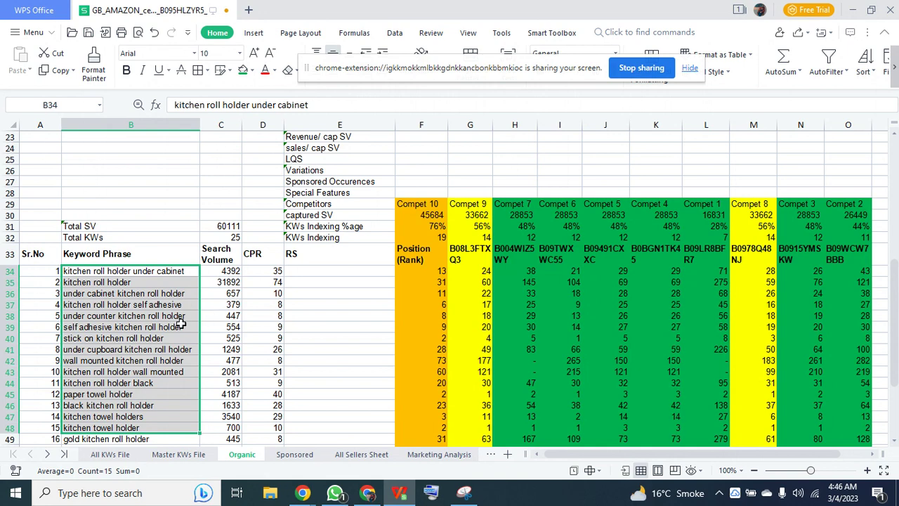
left_click(124, 282)
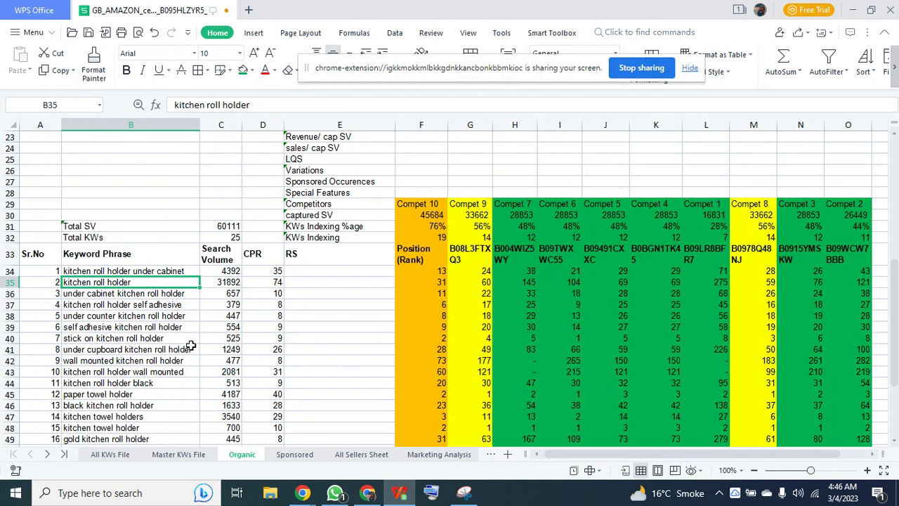
Switch to Calculator, multiply 10 by 1.5 and close it
key("super+s")
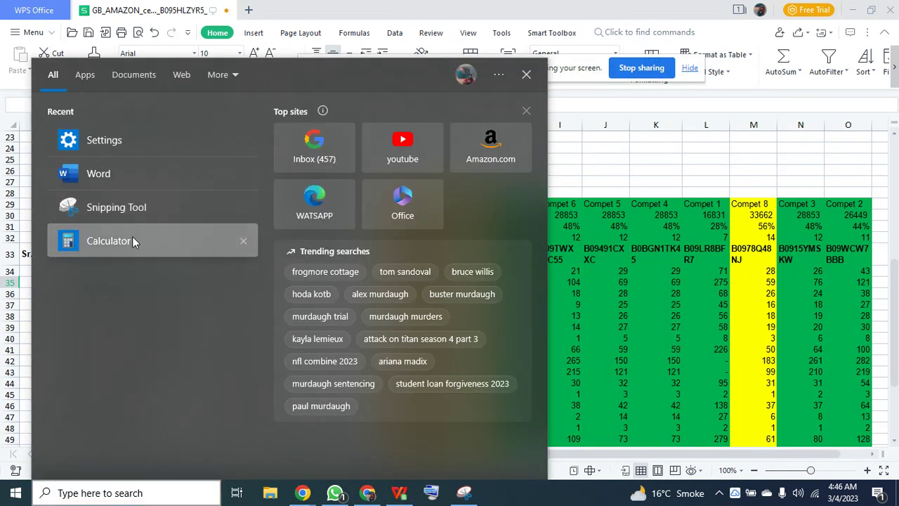
left_click(607, 302)
type("10")
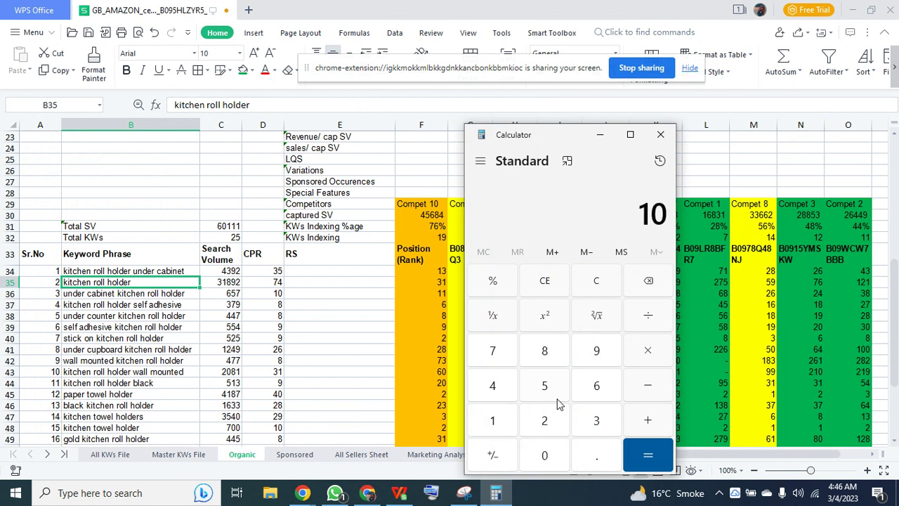
left_click(643, 354)
type("1.5")
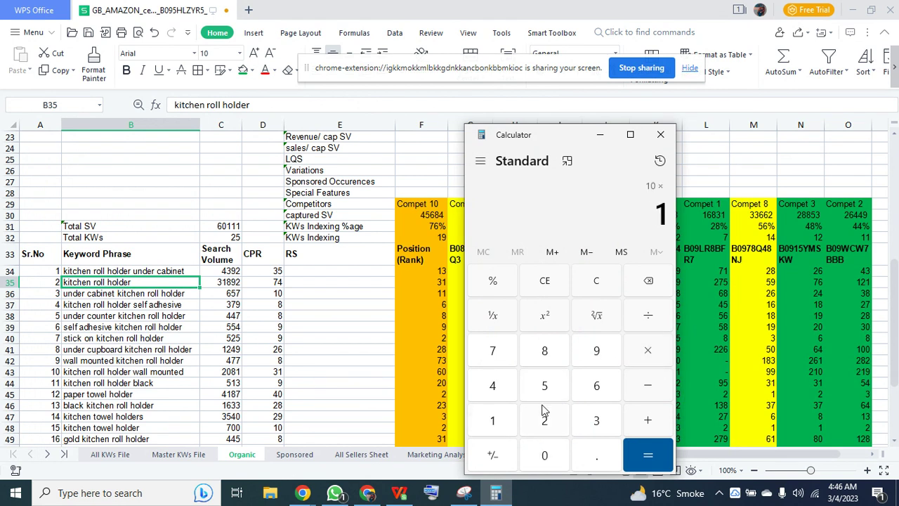
key("Return")
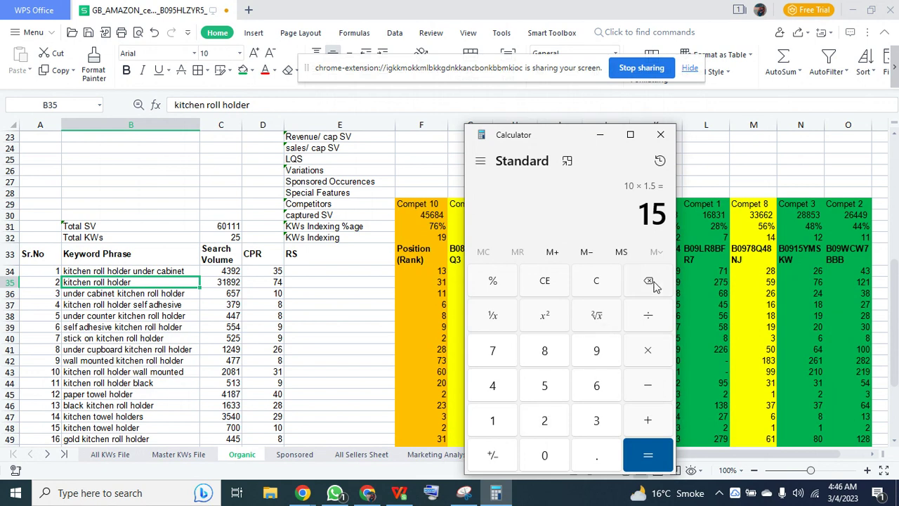
left_click(661, 134)
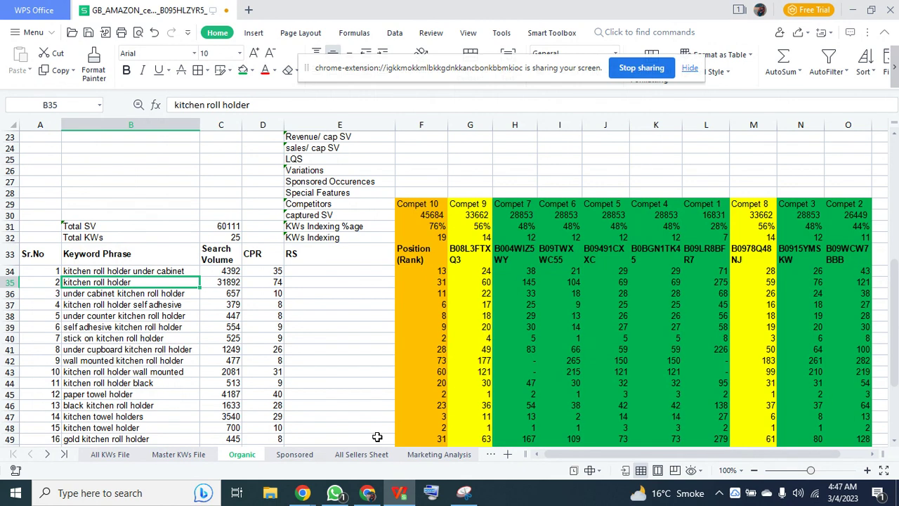
Save the workbook and check the keyword phrases "kitchen roll holder under cabinet" and "kitchen roll holder" in B34:B35
scroll(377, 437, "up", 2)
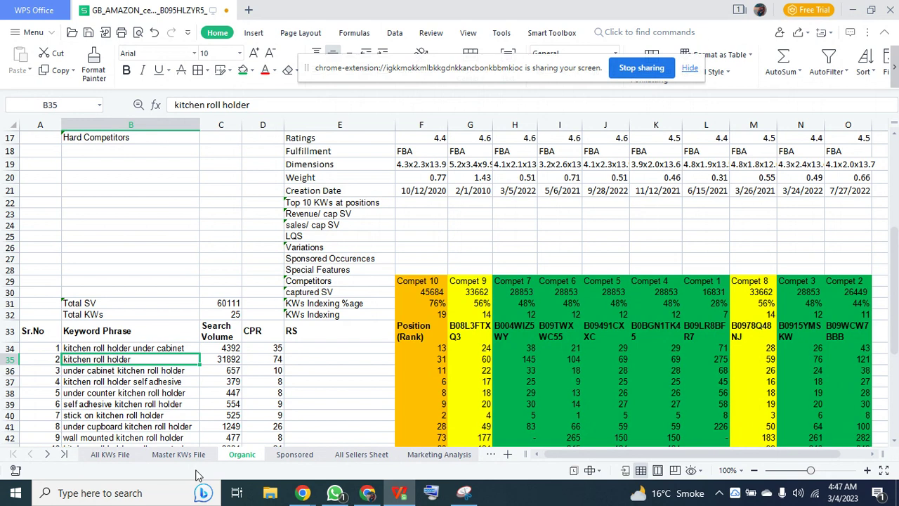
key("ctrl+s")
left_click(160, 348)
left_click(132, 361)
left_click(128, 348)
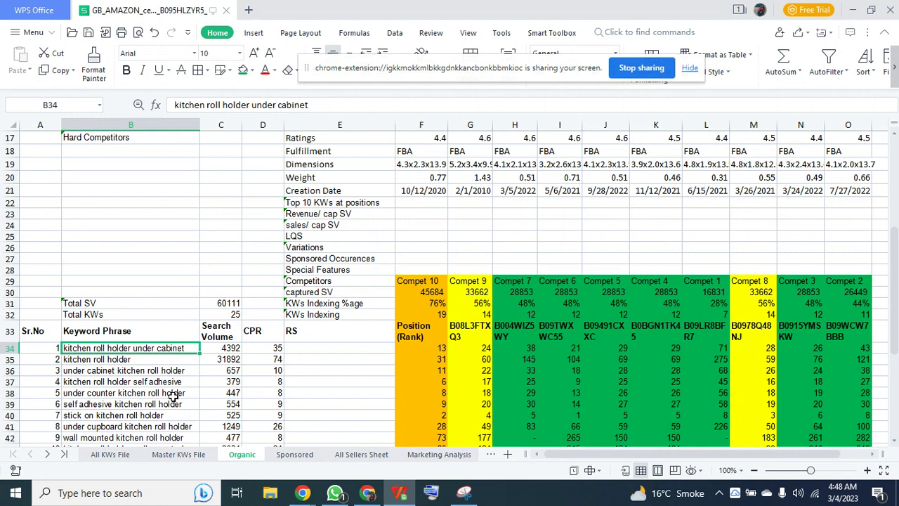
Review the Soft and Hard Competitors labels in B16:B17 against the indexing of Compet 8, Compet 9 and Compet 10 and their keyword positions
scroll(145, 266, "up", 1)
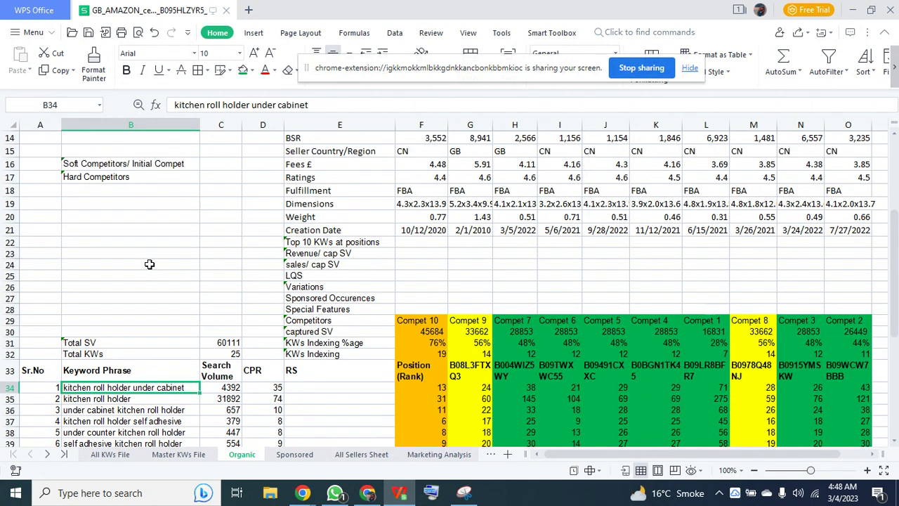
left_click(173, 166)
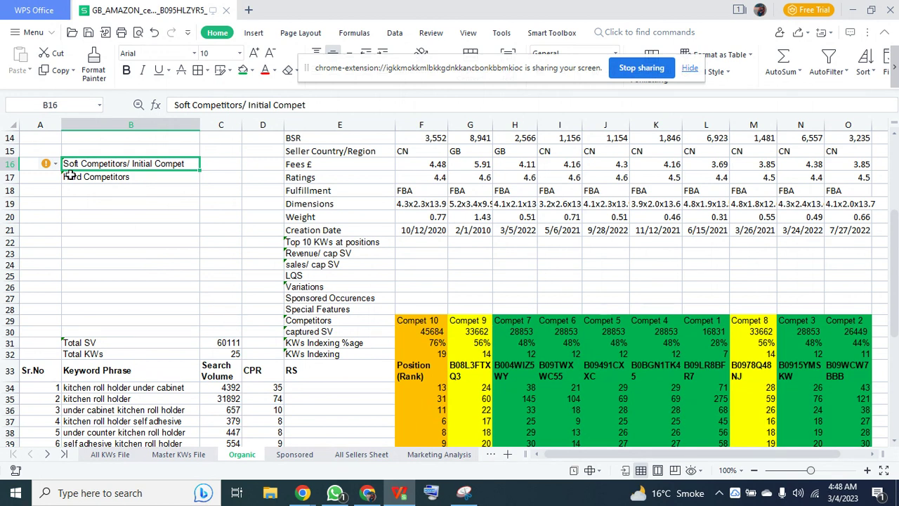
left_click(130, 182)
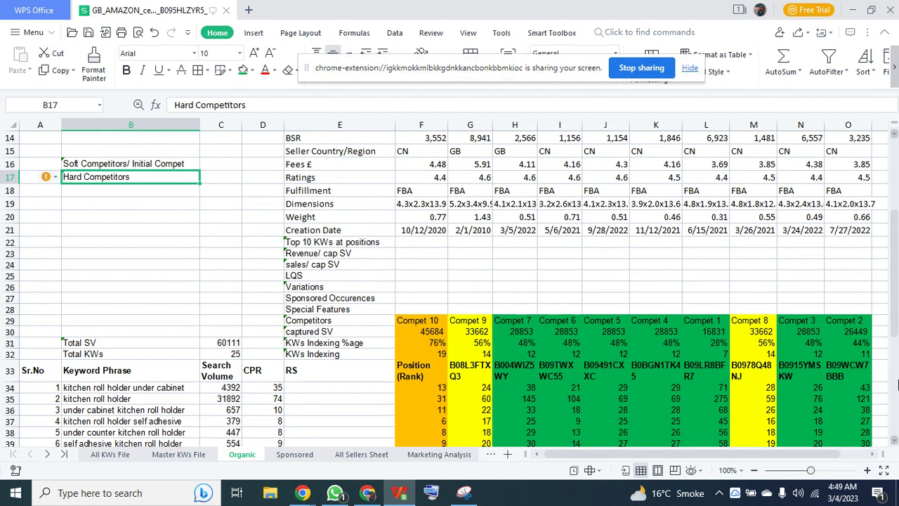
left_click(748, 342)
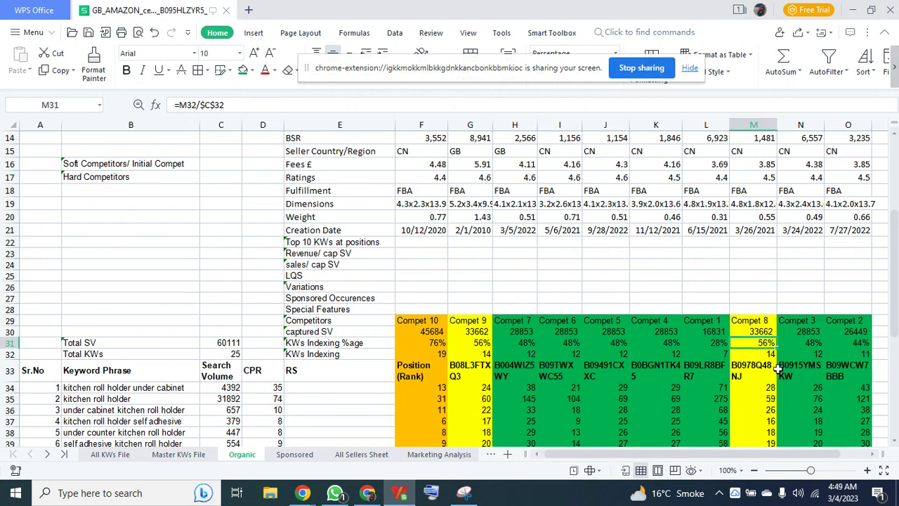
left_click(470, 354)
left_click(430, 354)
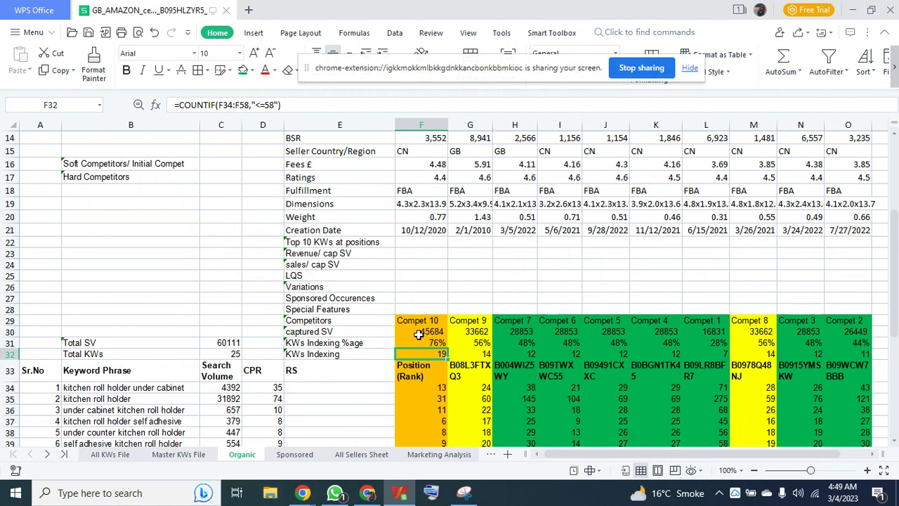
scroll(415, 342, "up", 3)
scroll(506, 453, "down", 2)
scroll(441, 364, "down", 7)
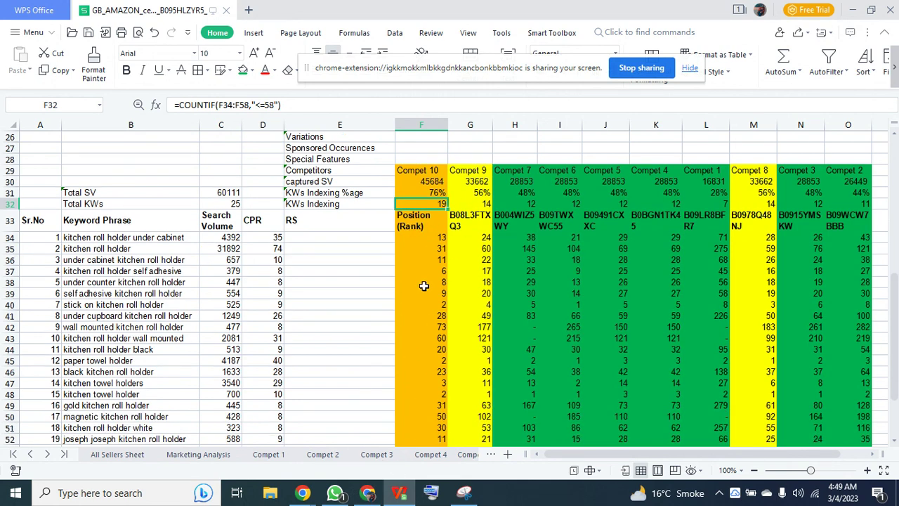
scroll(424, 286, "up", 3)
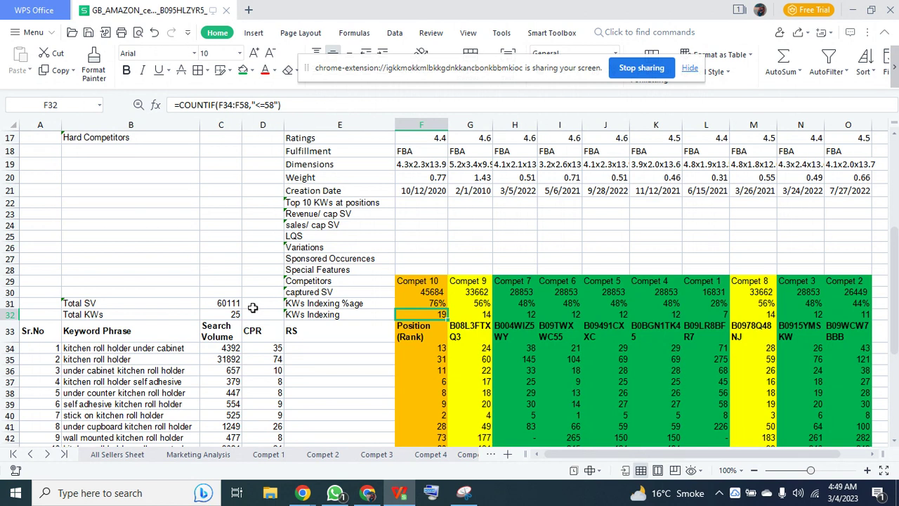
left_click(368, 494)
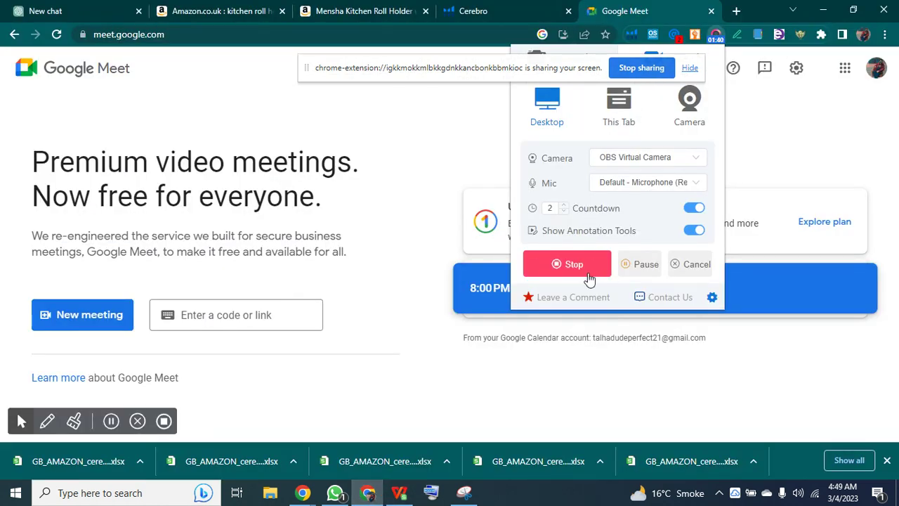